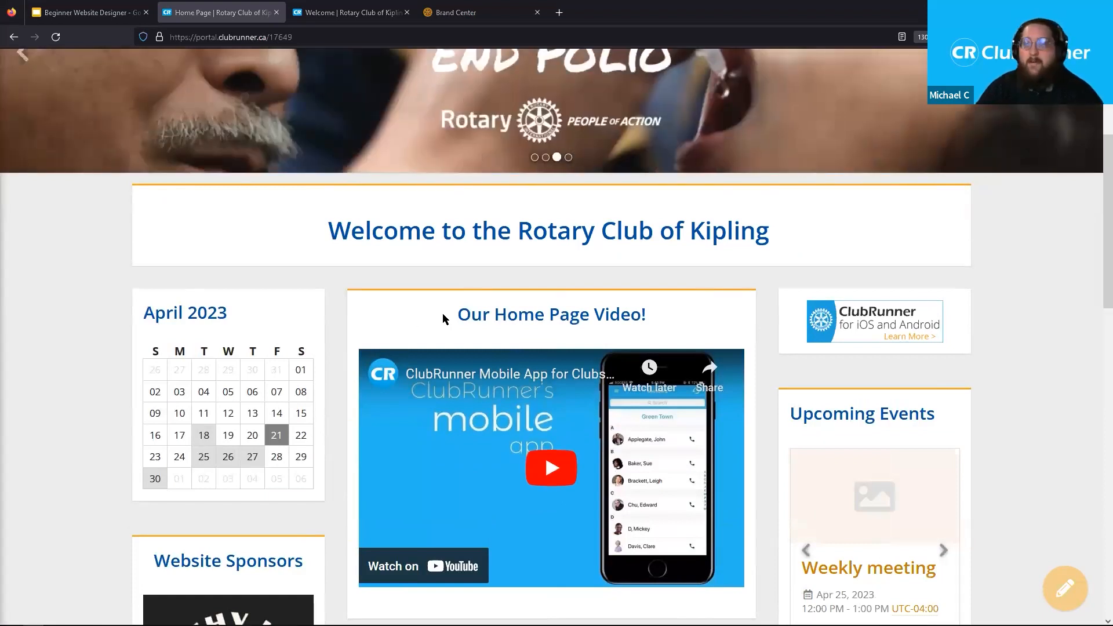
# - Return to the beginning of the club home page and display the browser in full screen
pyautogui.scroll(3, 443, 314)
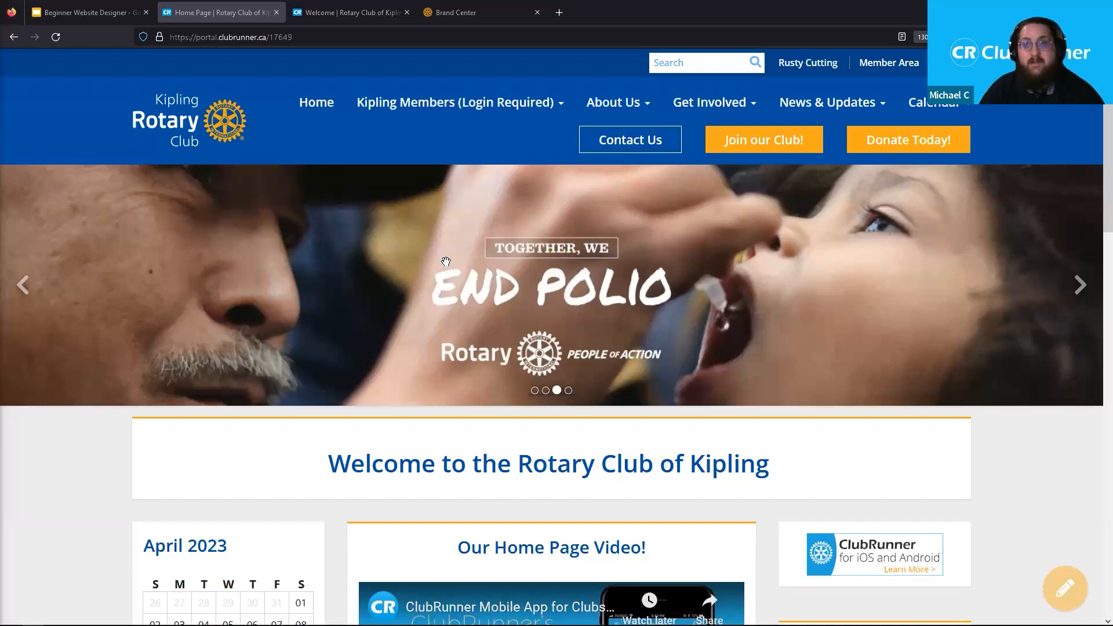
pyautogui.moveTo(884, 110)
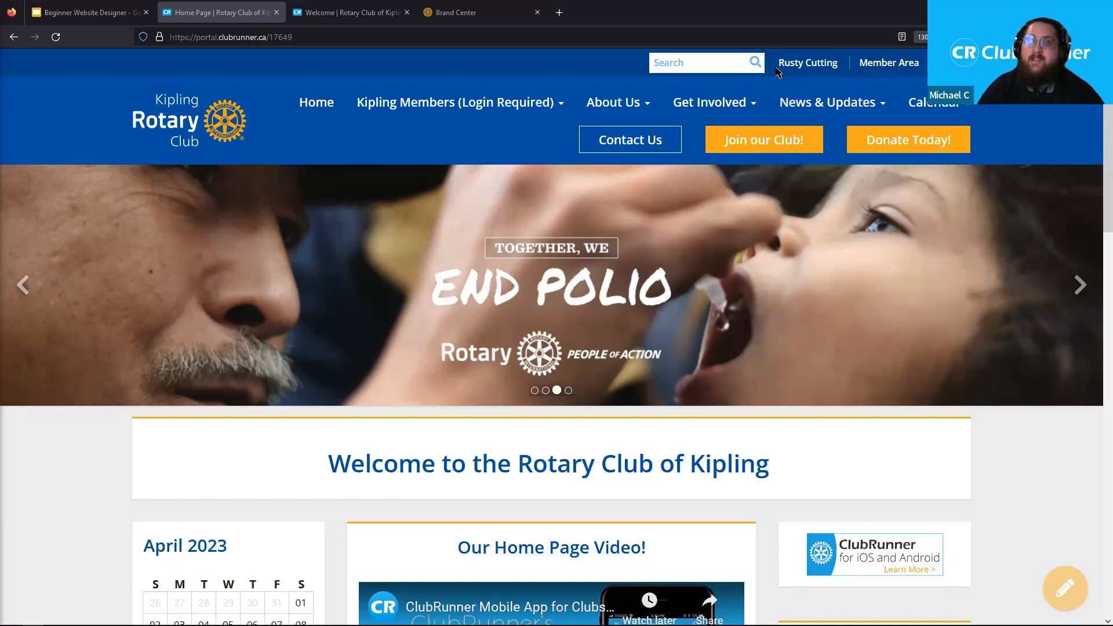
pyautogui.moveTo(776, 64); pyautogui.dragTo(924, 63)
pyautogui.click(942, 64)
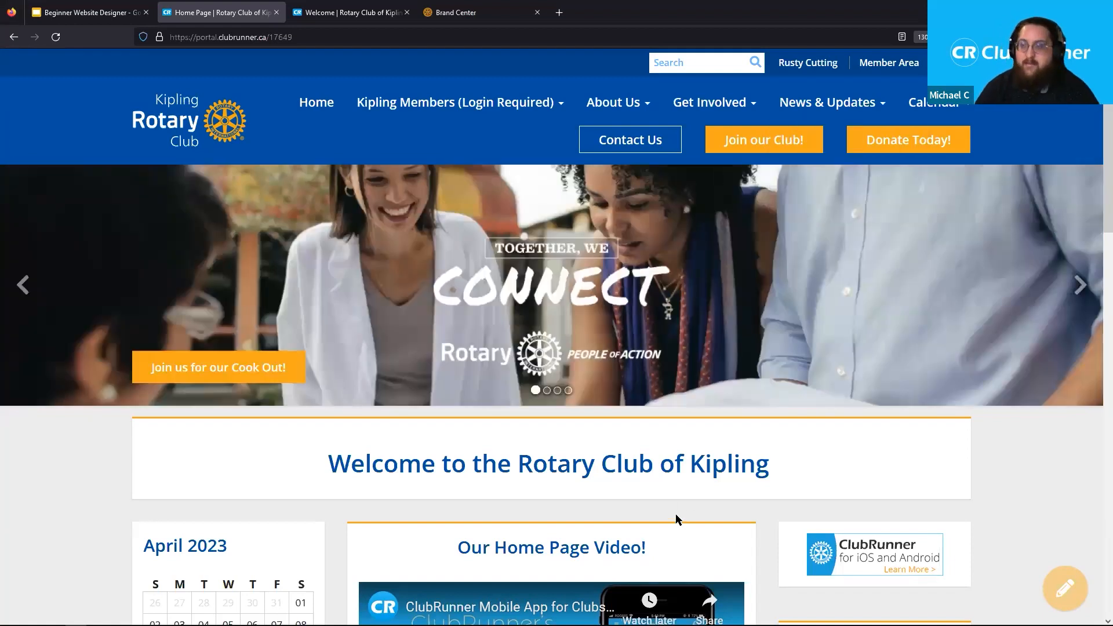
pyautogui.press('F11')
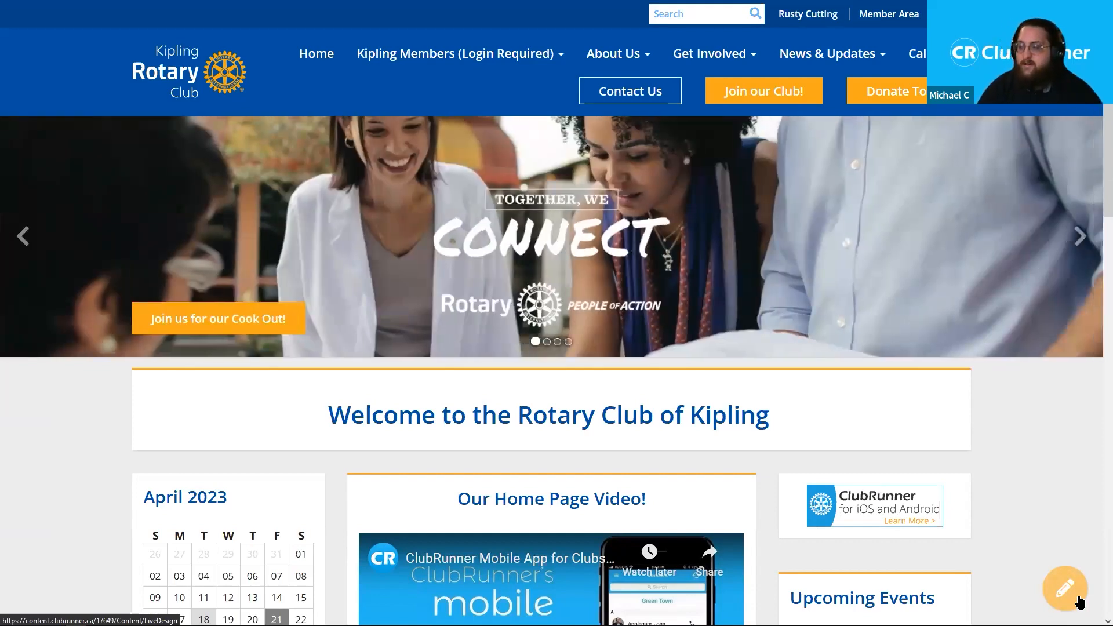
# - Open the home page's live designer from the public club website and go back to the site
pyautogui.click(1077, 598)
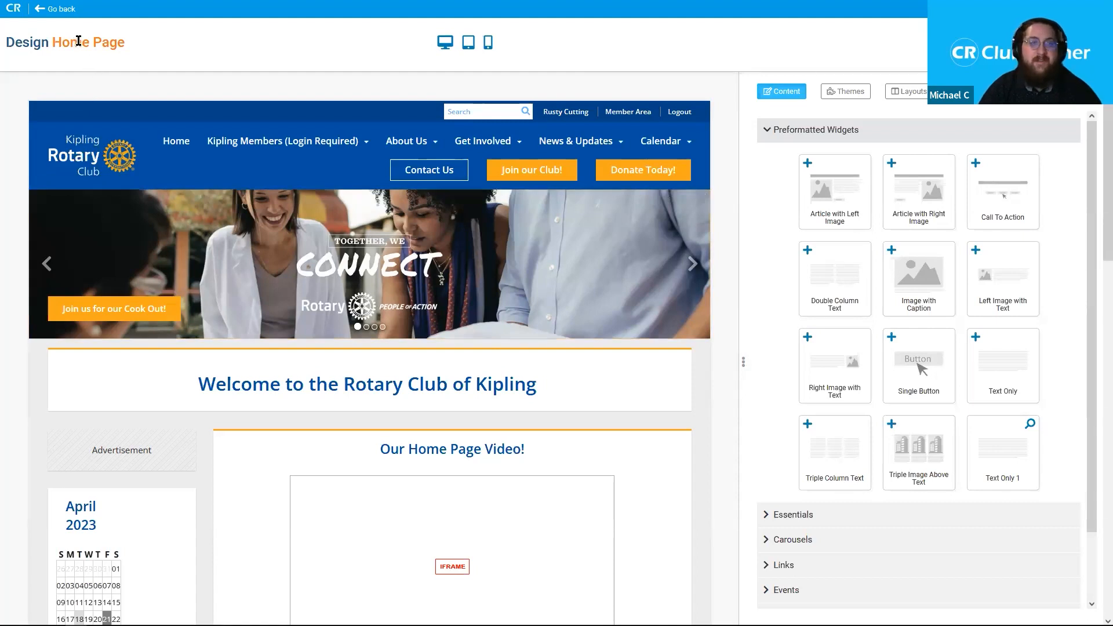
pyautogui.click(53, 18)
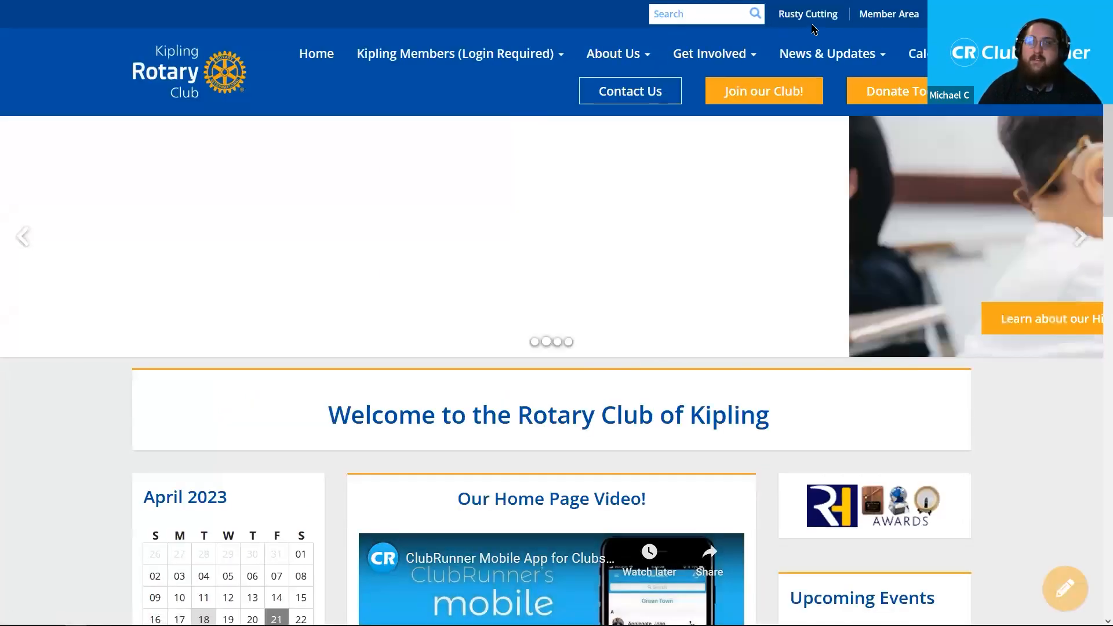
pyautogui.moveTo(777, 14); pyautogui.dragTo(924, 19)
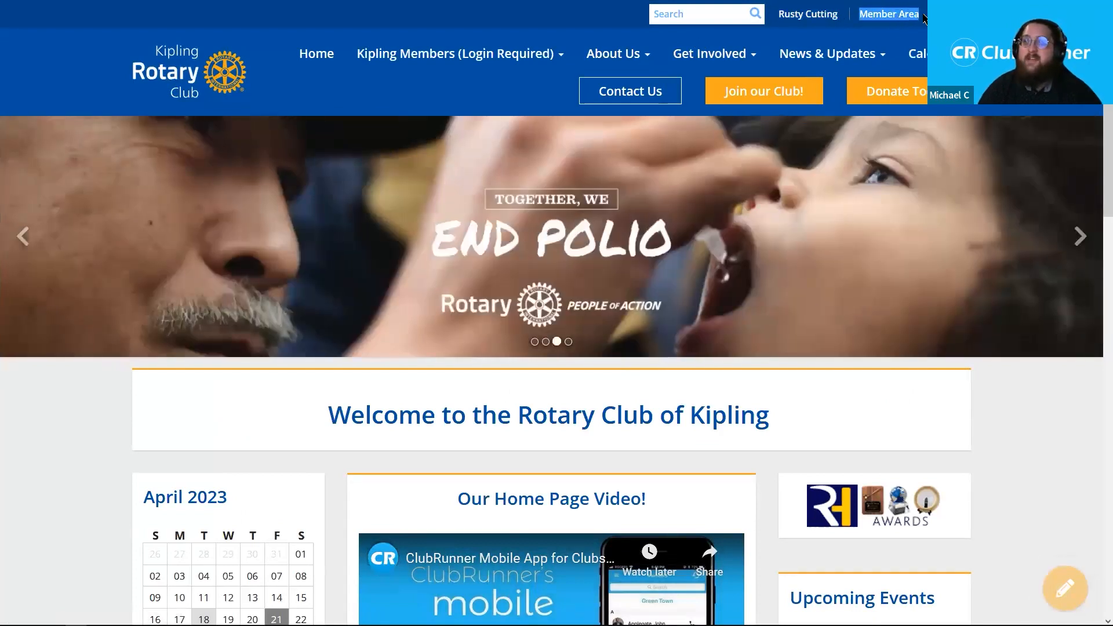
pyautogui.click(925, 20)
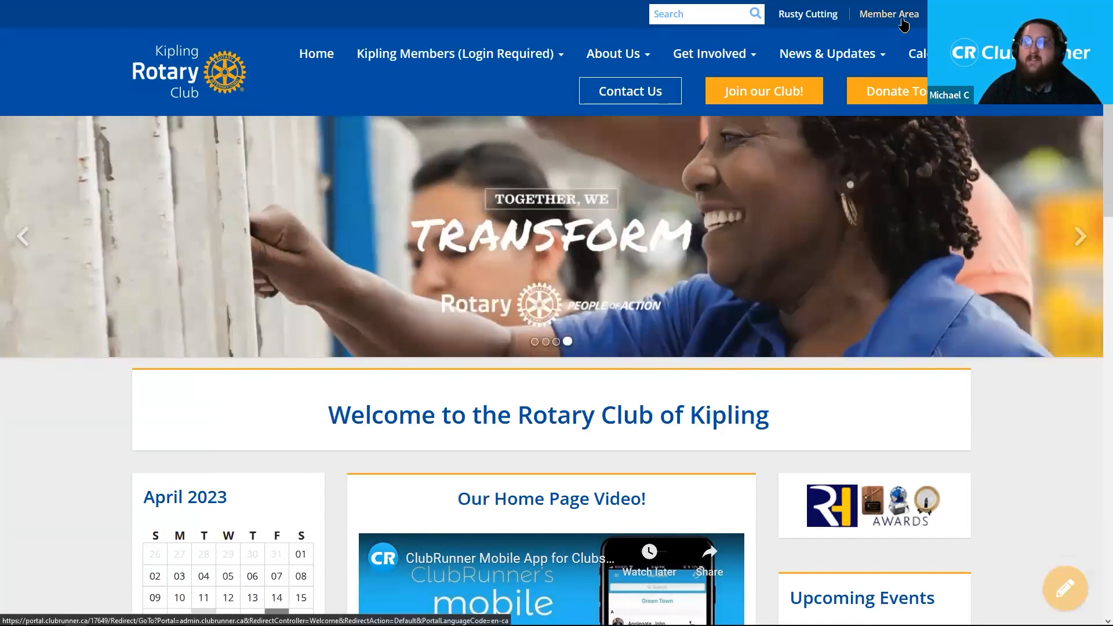
# - Enter the Member Area, launch the Home Page Designer from the website tools, and enlarge the page for readability
pyautogui.click(903, 23)
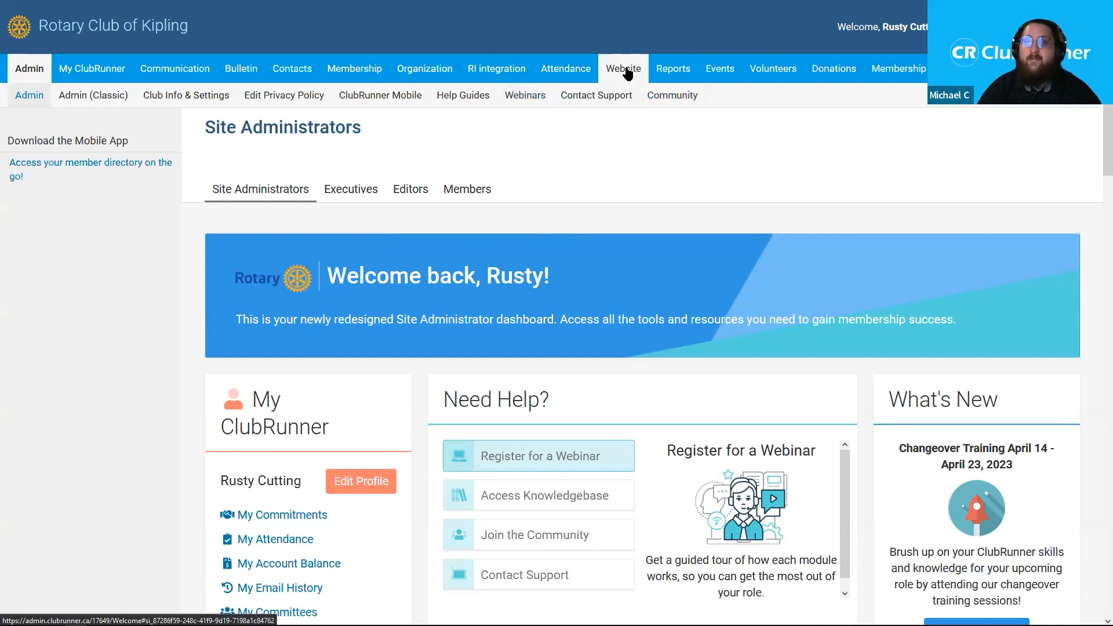
pyautogui.moveTo(626, 73)
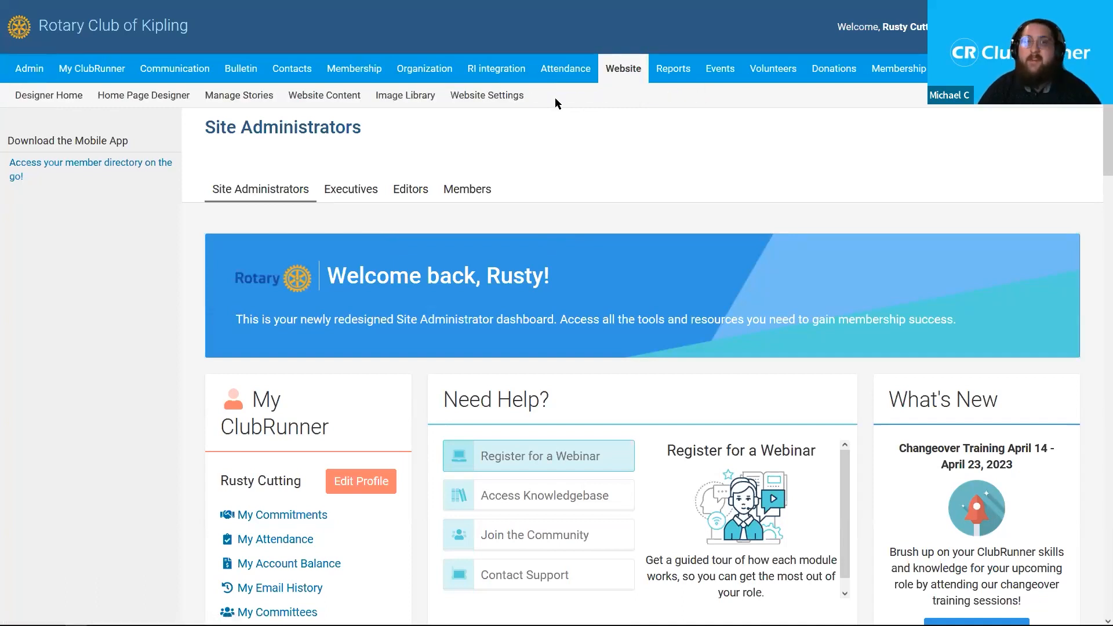
pyautogui.click(138, 111)
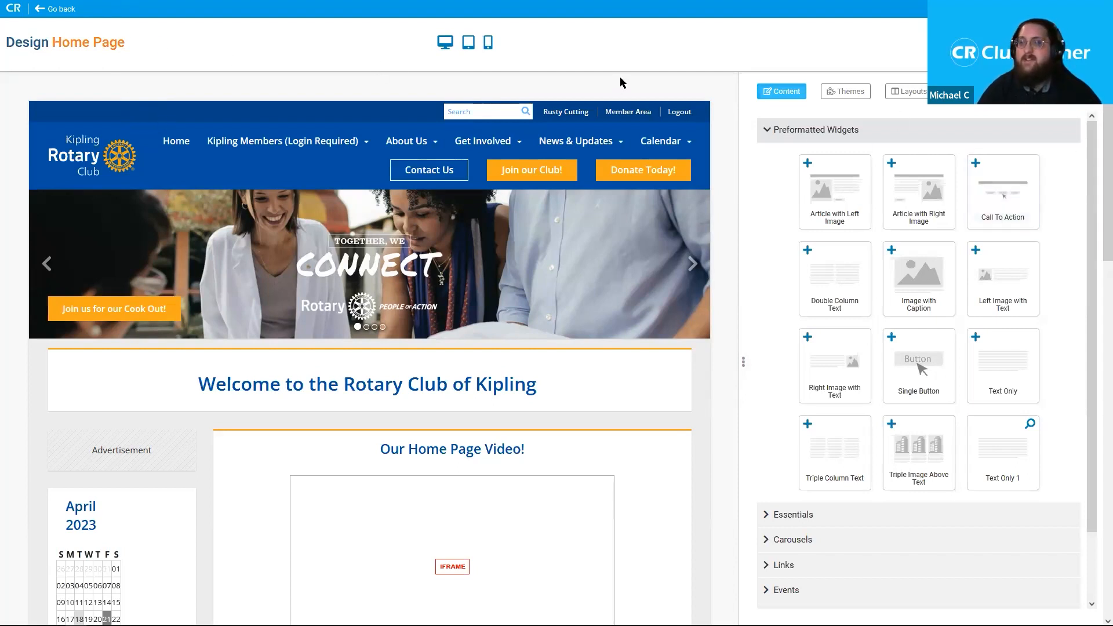
pyautogui.hotkey('ctrl', '+')
pyautogui.hotkey('ctrl', '+')
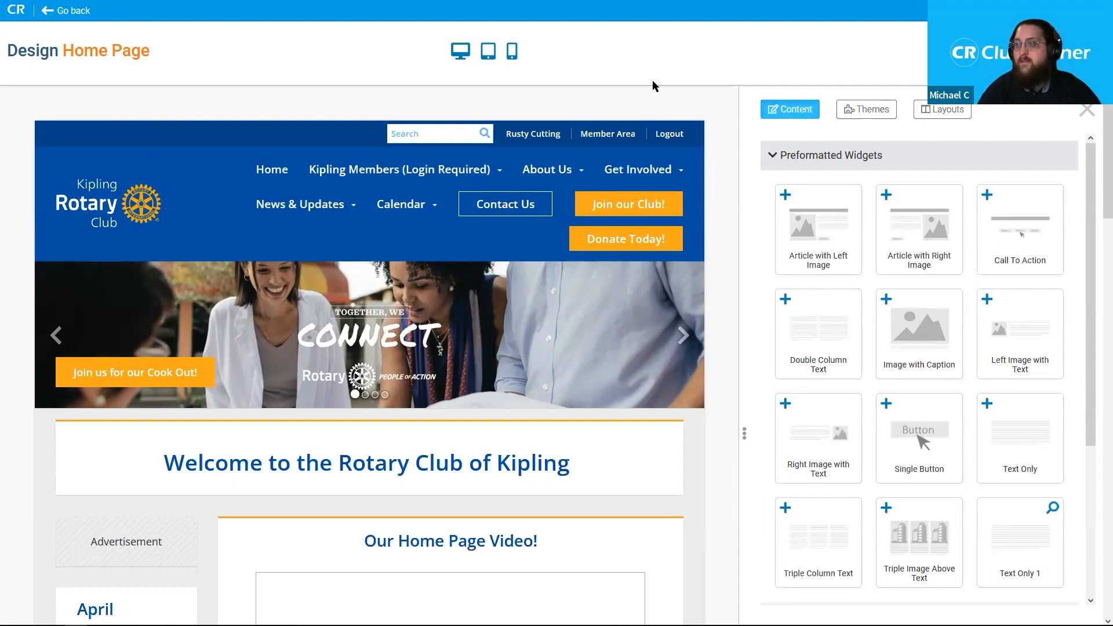
pyautogui.hotkey('ctrl', '+')
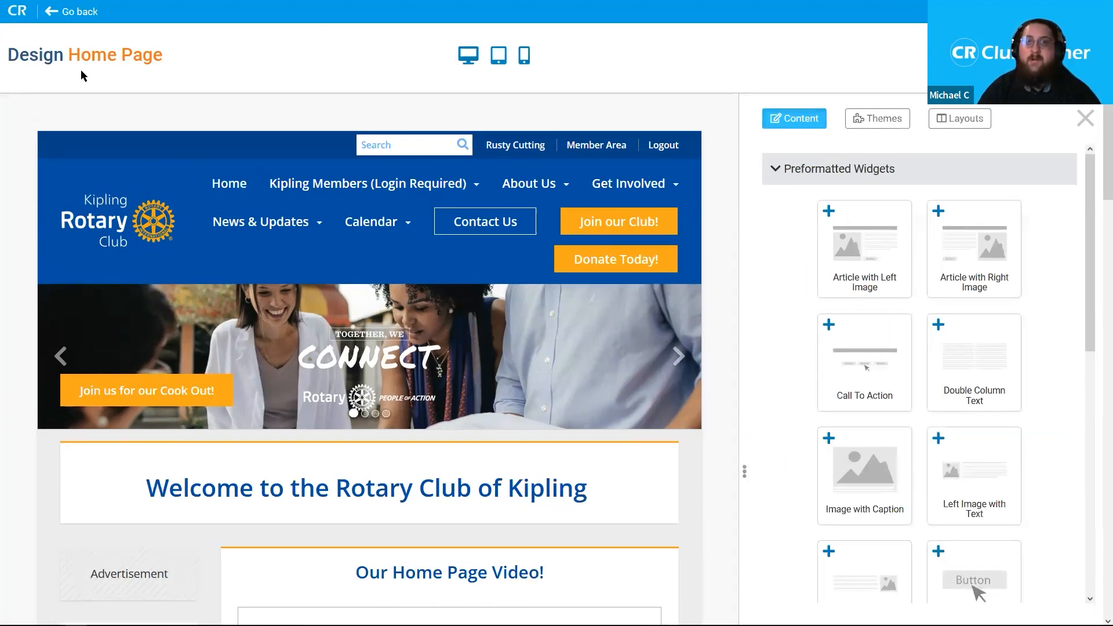
pyautogui.moveTo(13, 53); pyautogui.dragTo(178, 55)
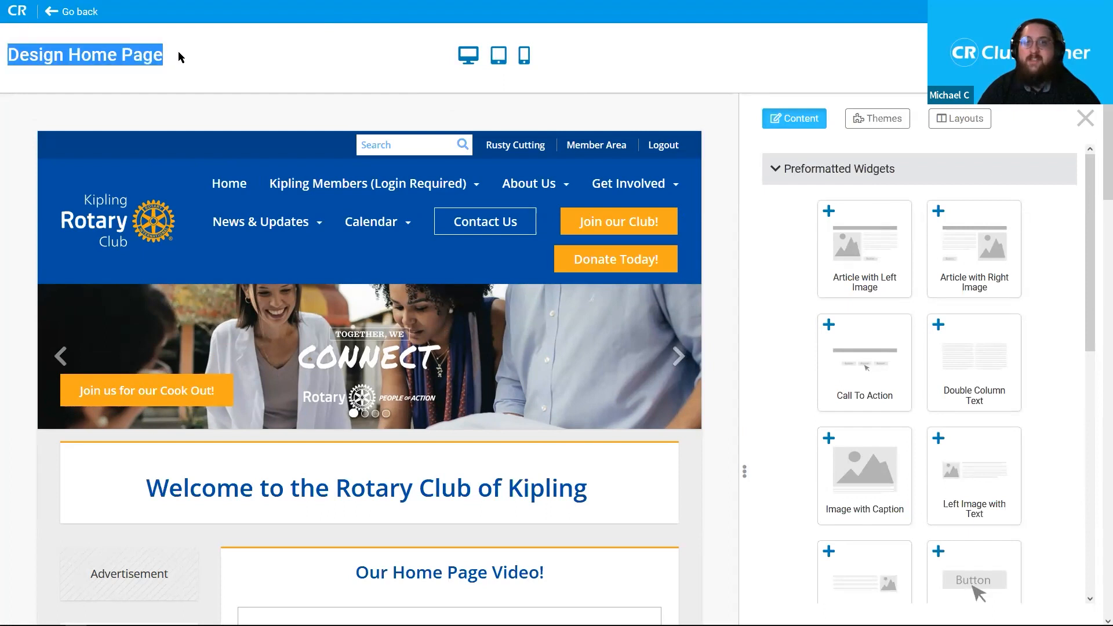
pyautogui.click(218, 58)
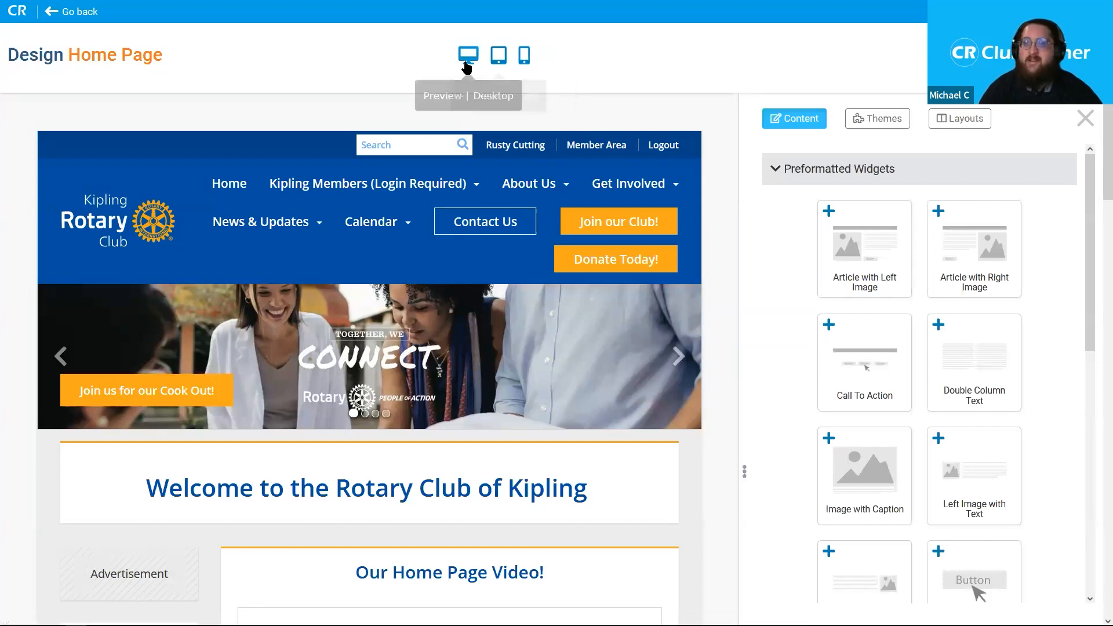
# - Preview the home page in the tablet layout and look over the whole device frame
pyautogui.click(502, 60)
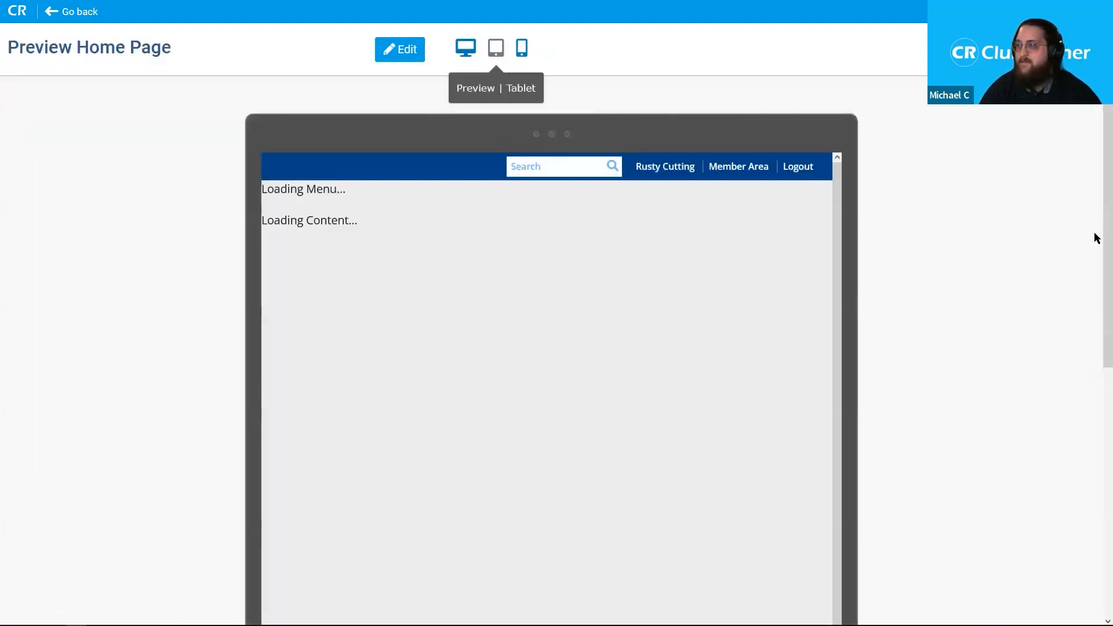
pyautogui.scroll(-2, 1097, 130)
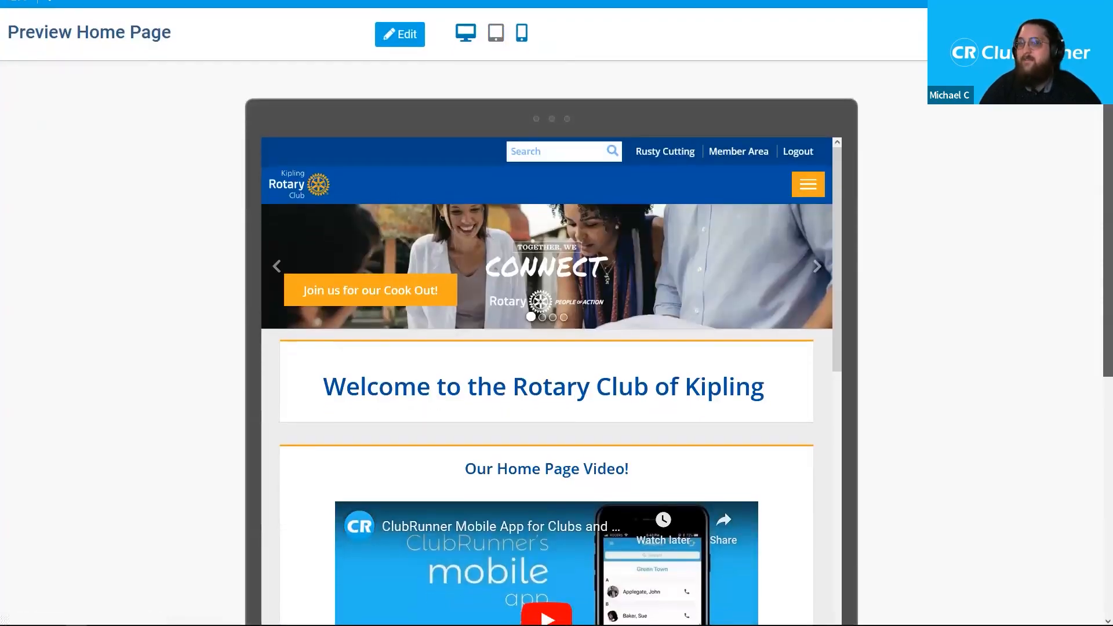
pyautogui.scroll(-3, 1096, 110)
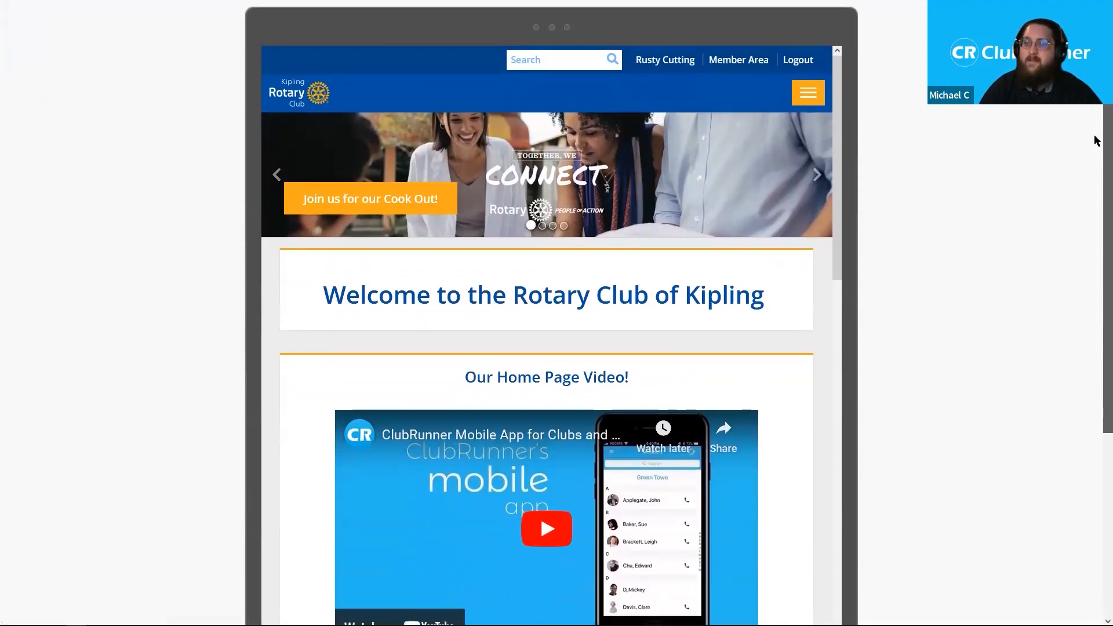
pyautogui.scroll(1, 1096, 139)
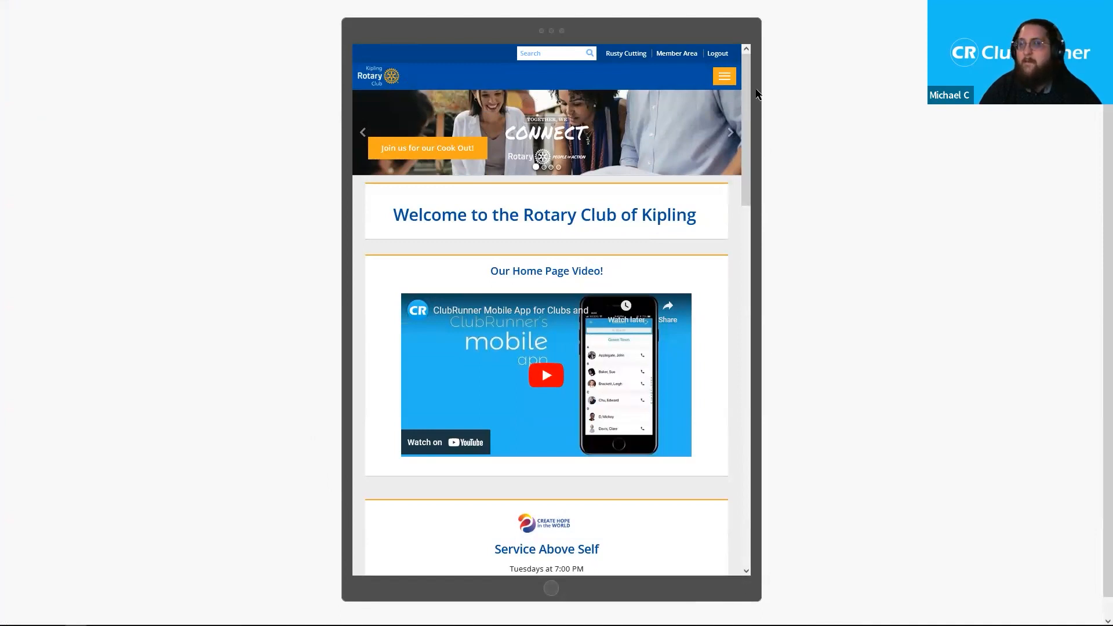
pyautogui.moveTo(751, 85)
pyautogui.mouseDown()
pyautogui.moveTo(765, 448)
pyautogui.moveTo(763, 68)
pyautogui.mouseUp()
pyautogui.scroll(1, 762, 67)
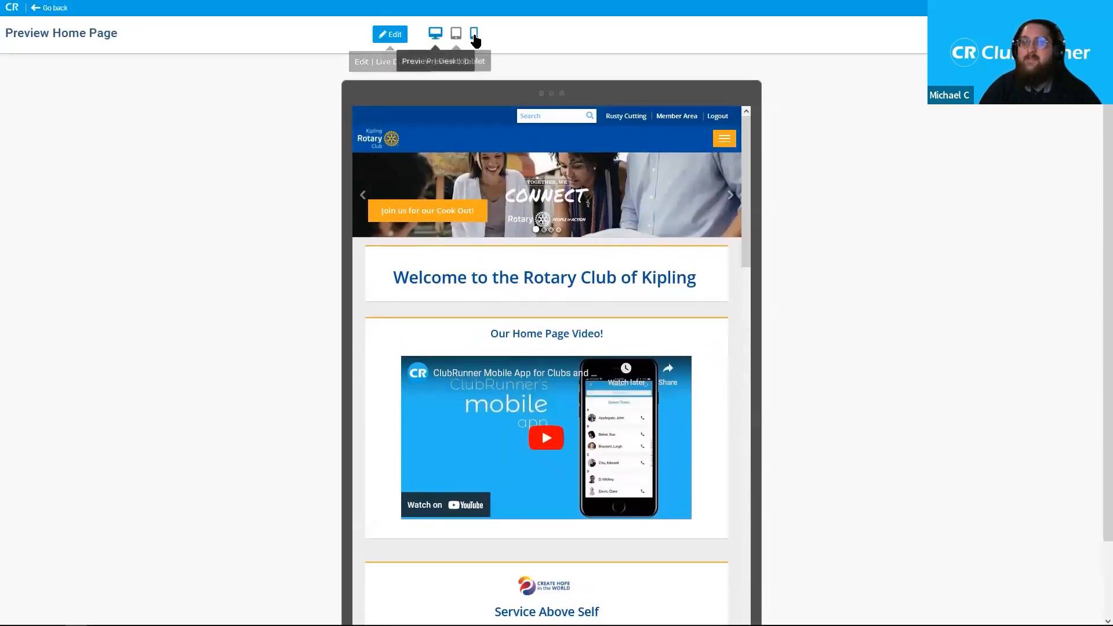
# - Preview the home page in the mobile layout at a larger browser zoom
pyautogui.click(474, 35)
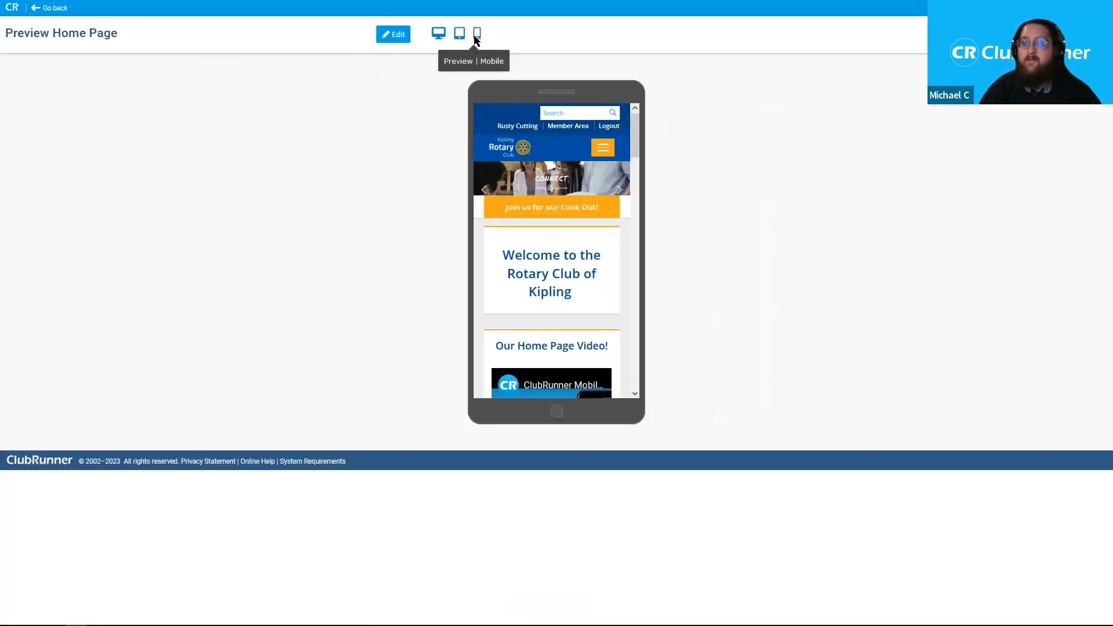
pyautogui.hotkey('ctrl', '+')
pyautogui.hotkey('ctrl', '+')
pyautogui.hotkey('ctrl', '+')
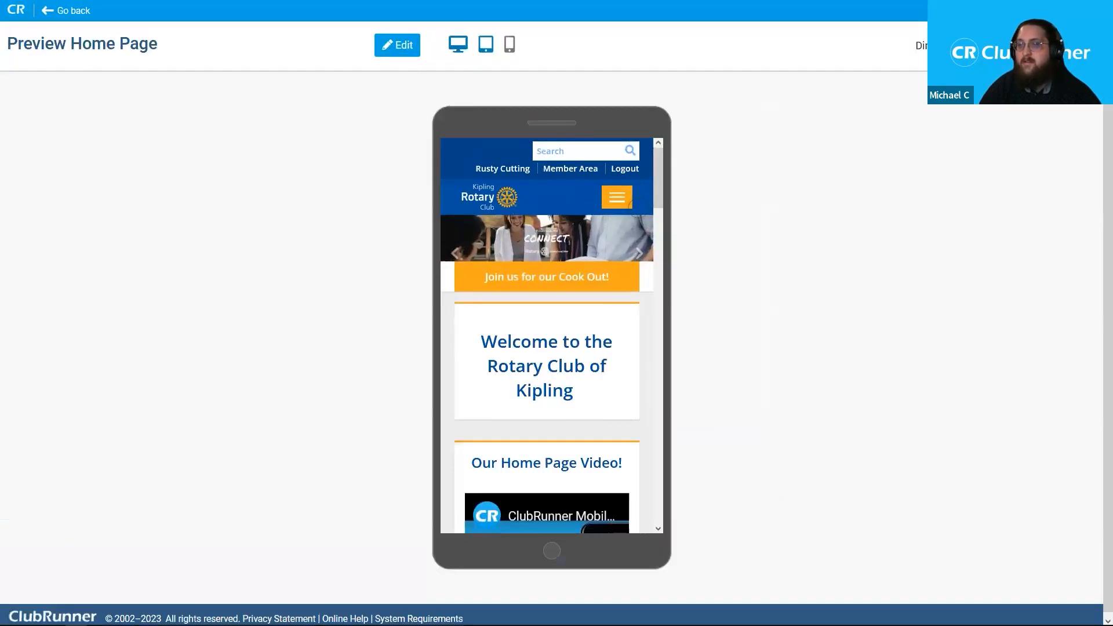
pyautogui.moveTo(655, 176); pyautogui.dragTo(694, 147)
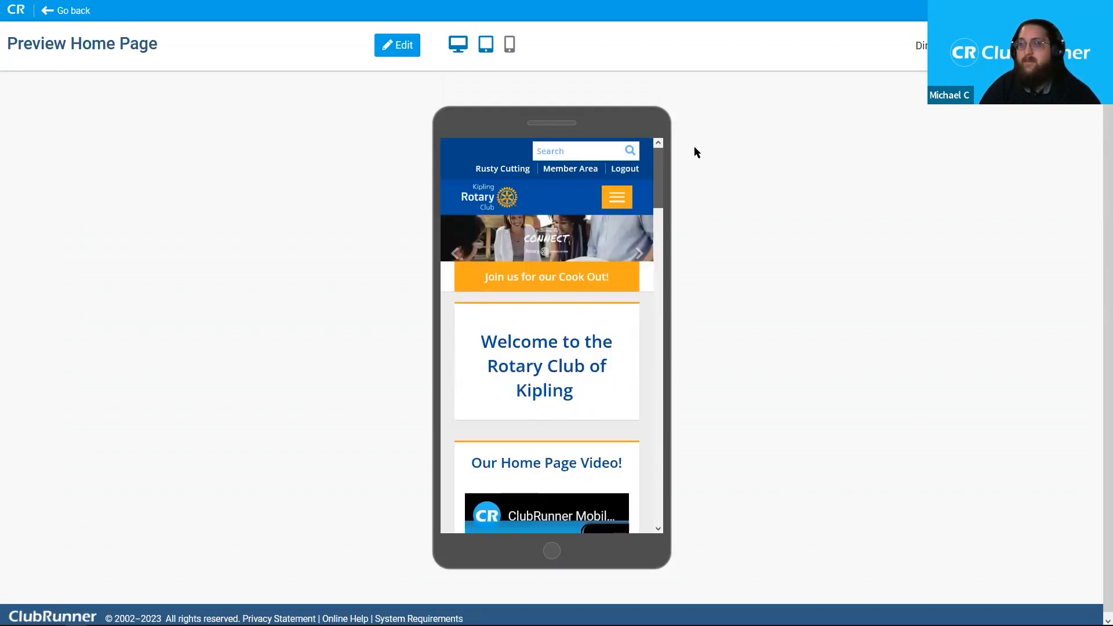
# - Preview the home page in the desktop layout and examine the banner and content area
pyautogui.click(456, 51)
pyautogui.moveTo(1106, 138); pyautogui.dragTo(1095, 208)
pyautogui.moveTo(1052, 142); pyautogui.dragTo(1056, 112)
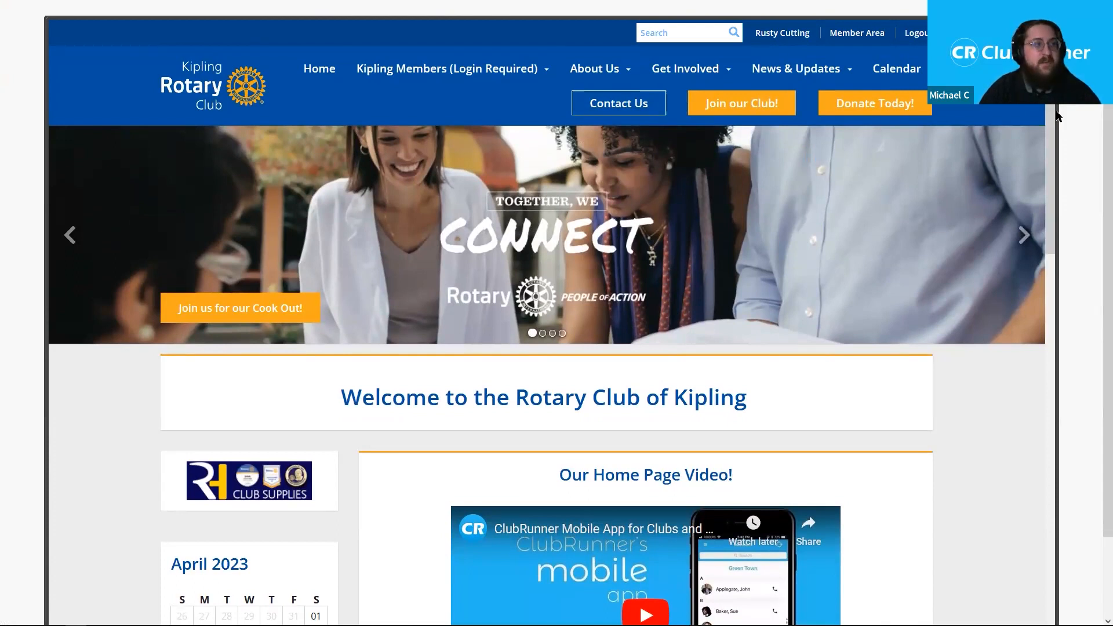
pyautogui.moveTo(1052, 114)
pyautogui.mouseDown()
pyautogui.moveTo(1041, 278)
pyautogui.moveTo(1052, 116)
pyautogui.mouseUp()
pyautogui.scroll(2, 1095, 162)
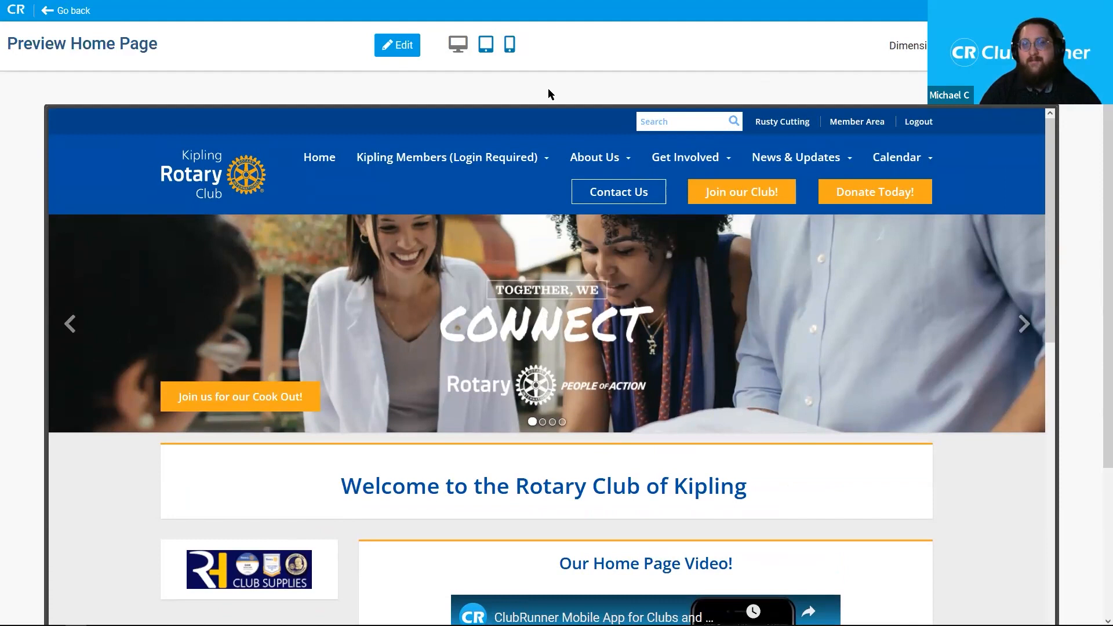
# - Return from the preview to editing the home page design and collapse the Preformatted Widgets group
pyautogui.click(396, 53)
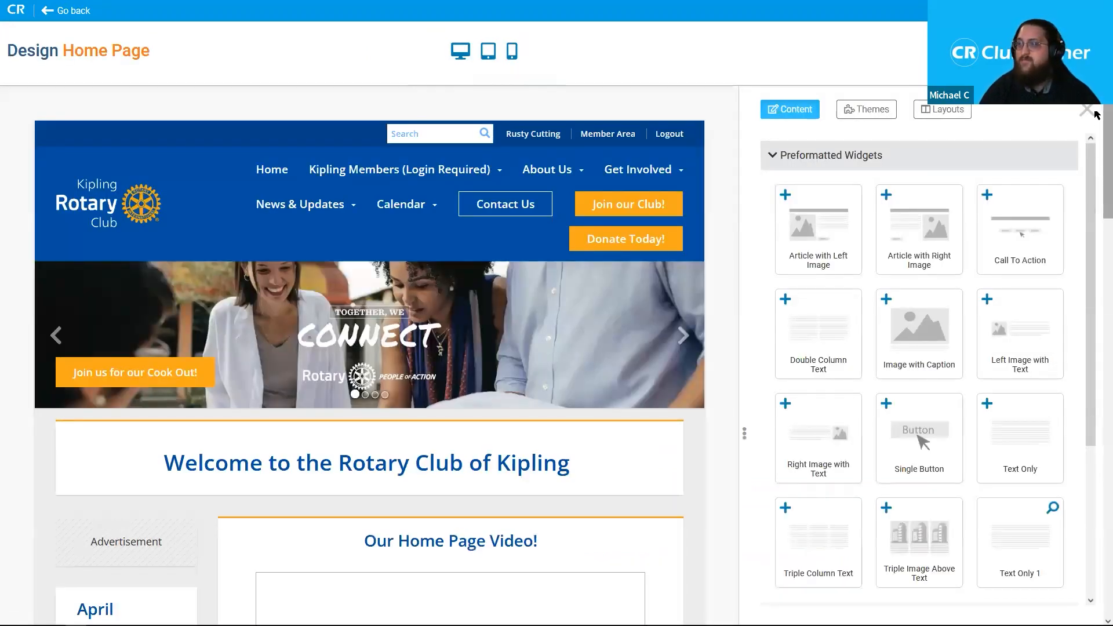
pyautogui.moveTo(1107, 67); pyautogui.dragTo(1108, 97)
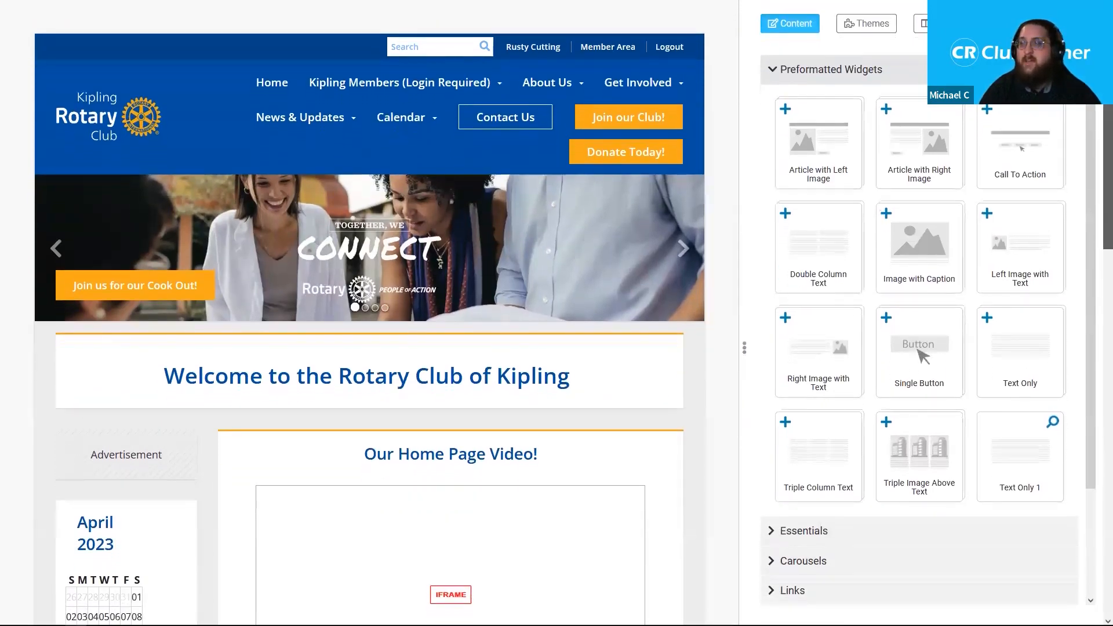
pyautogui.scroll(1, 1107, 97)
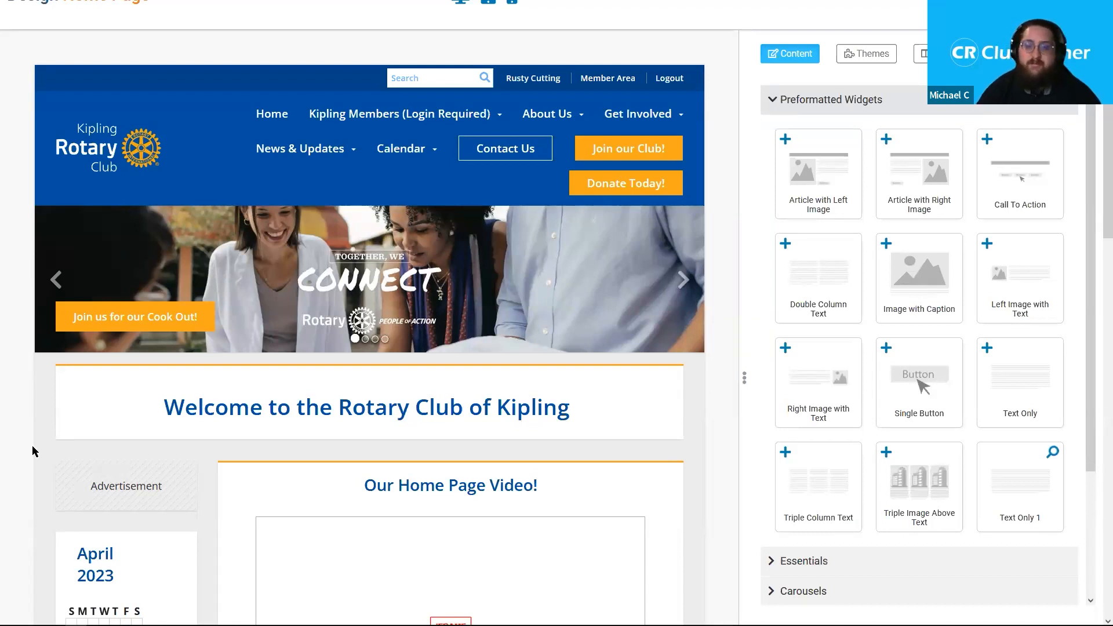
pyautogui.moveTo(65, 363); pyautogui.dragTo(170, 397)
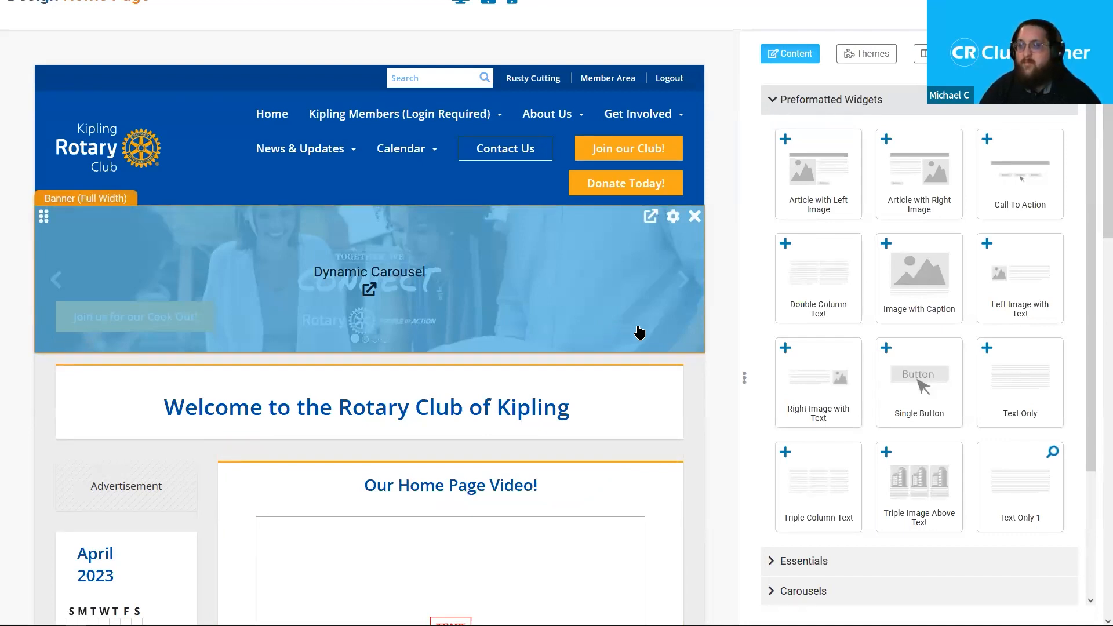
pyautogui.scroll(1, 1096, 196)
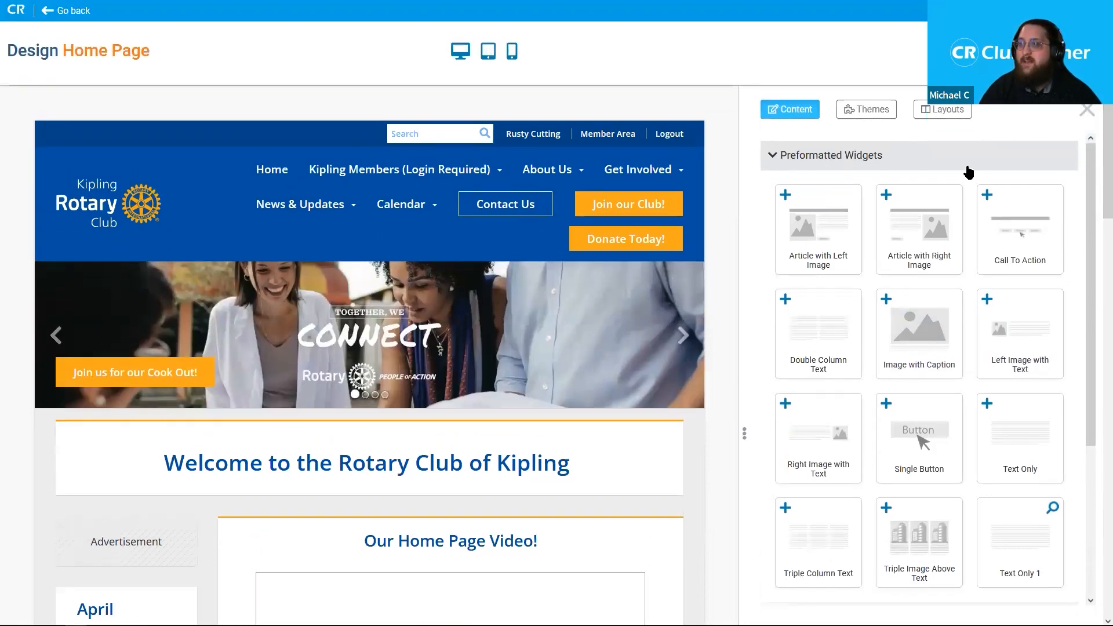
pyautogui.click(875, 157)
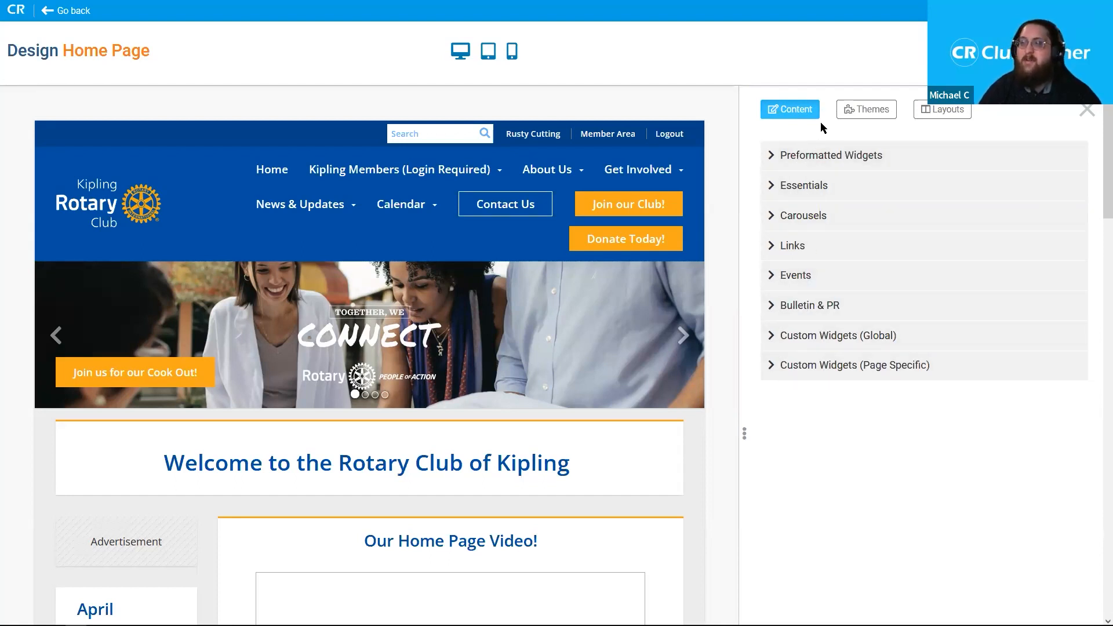
# - Show the available website themes and look through their designs and colour variants
pyautogui.click(857, 117)
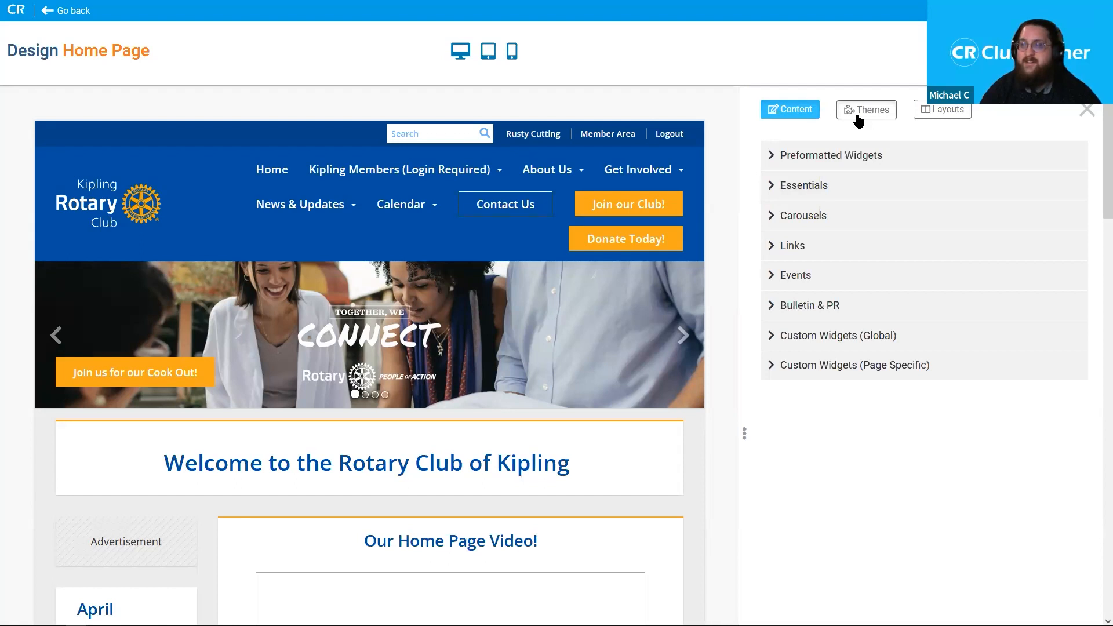
pyautogui.click(856, 114)
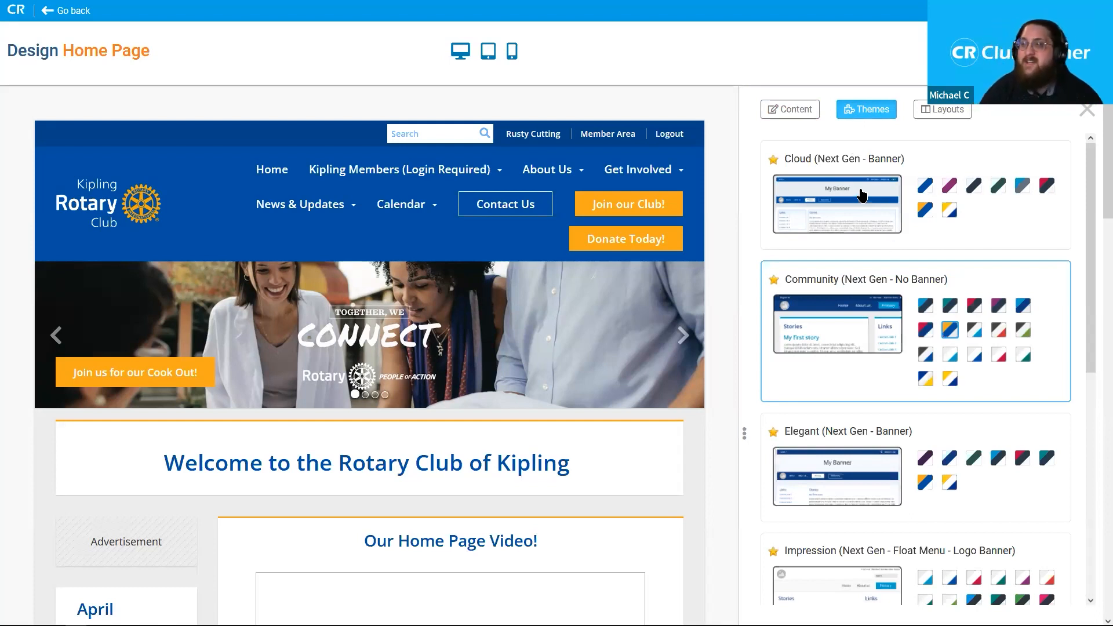
pyautogui.moveTo(1092, 185); pyautogui.dragTo(1096, 272)
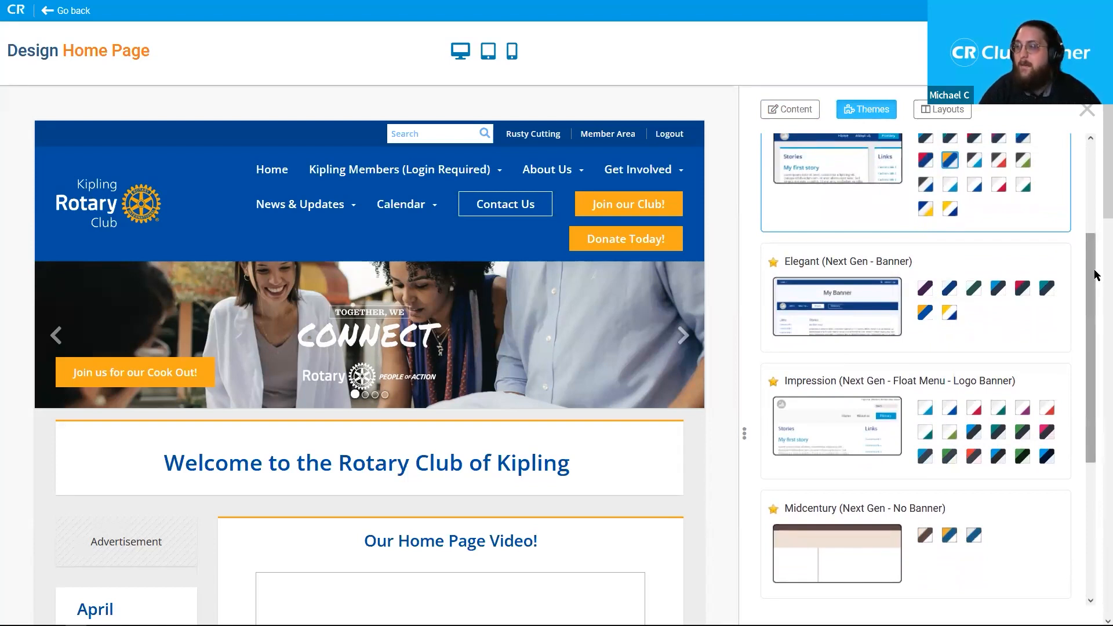
pyautogui.moveTo(1096, 273); pyautogui.dragTo(1096, 282)
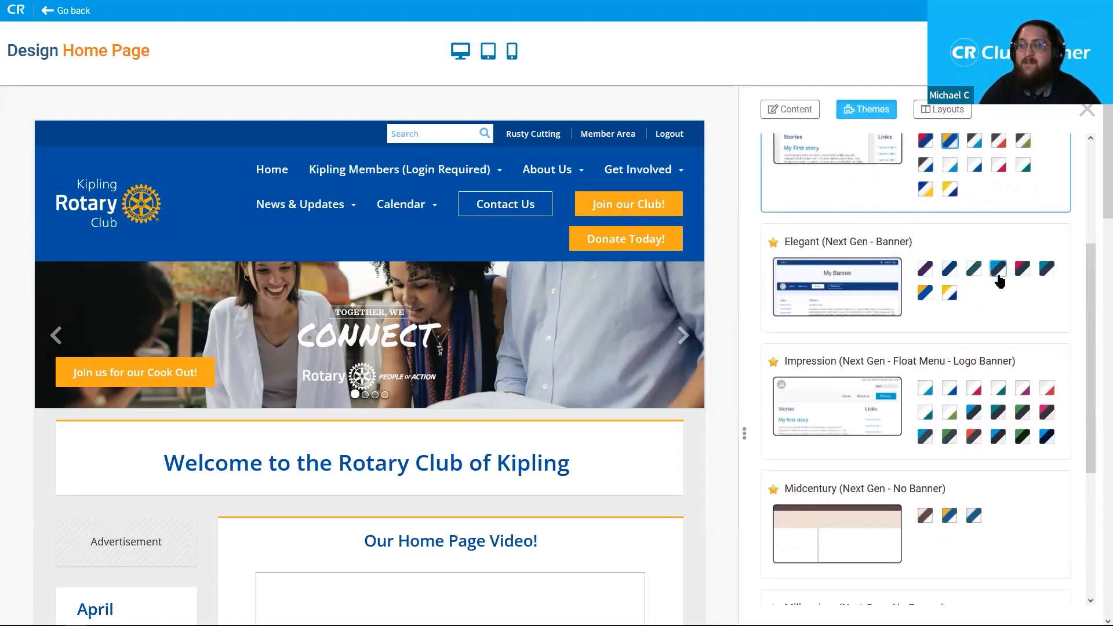
# - Apply the Community (Next Gen - No Banner) theme in its dark grey and light blue colour variant
pyautogui.moveTo(1093, 302); pyautogui.dragTo(1094, 239)
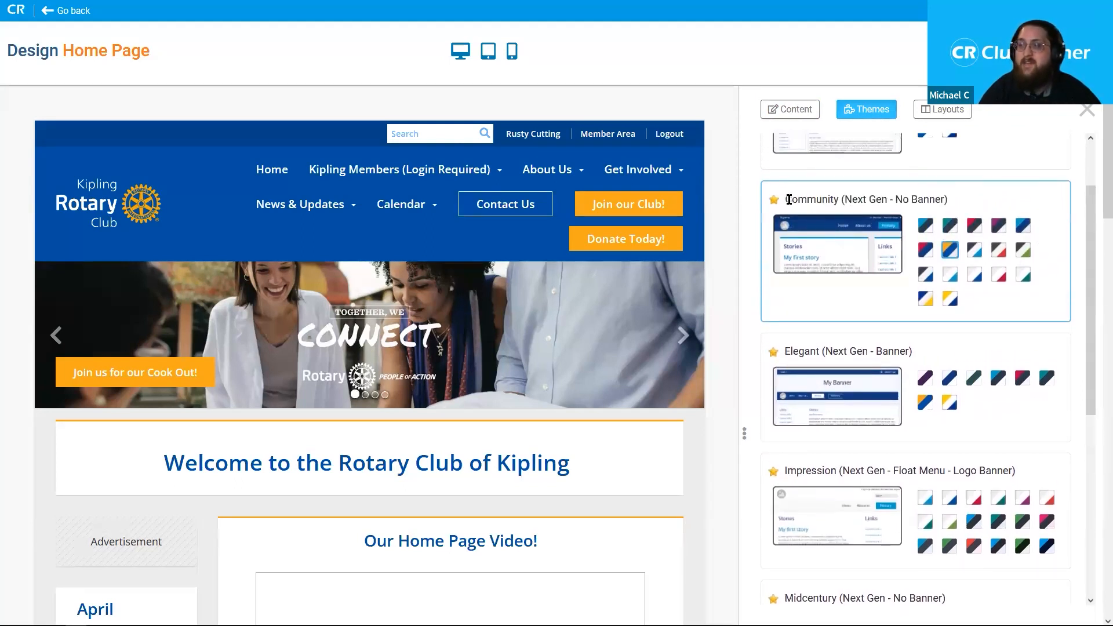
pyautogui.moveTo(789, 199); pyautogui.dragTo(839, 200)
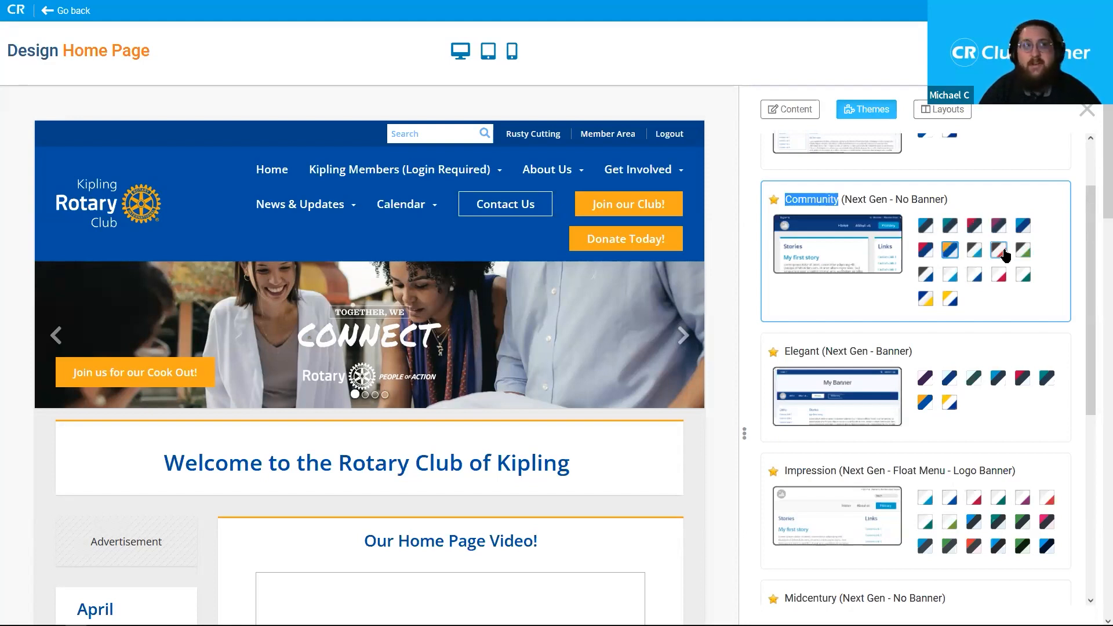
pyautogui.click(887, 265)
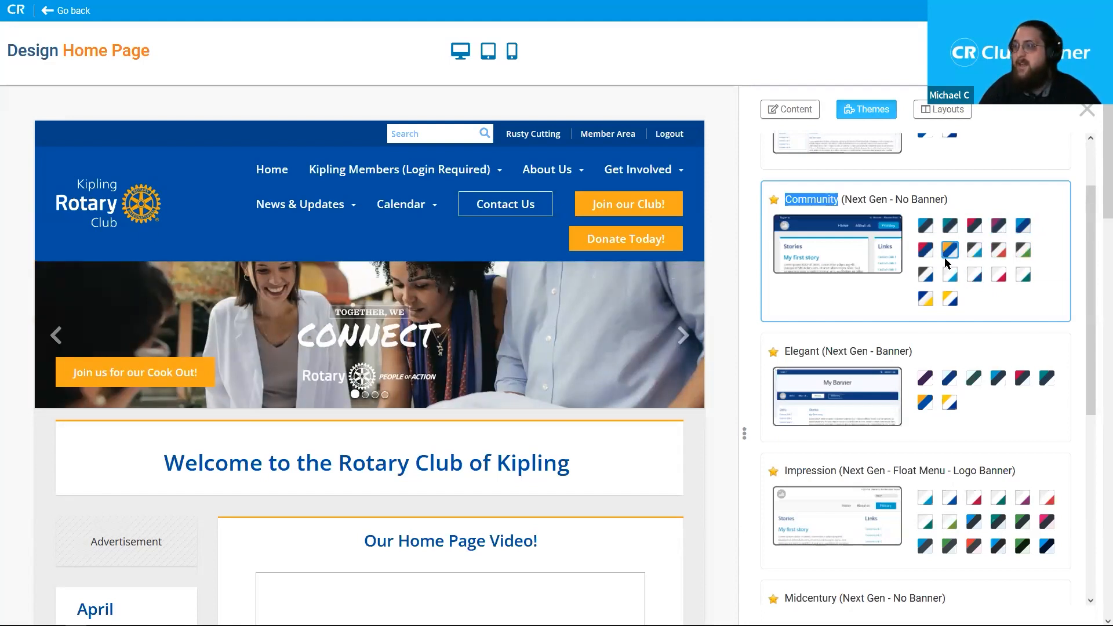
pyautogui.click(974, 250)
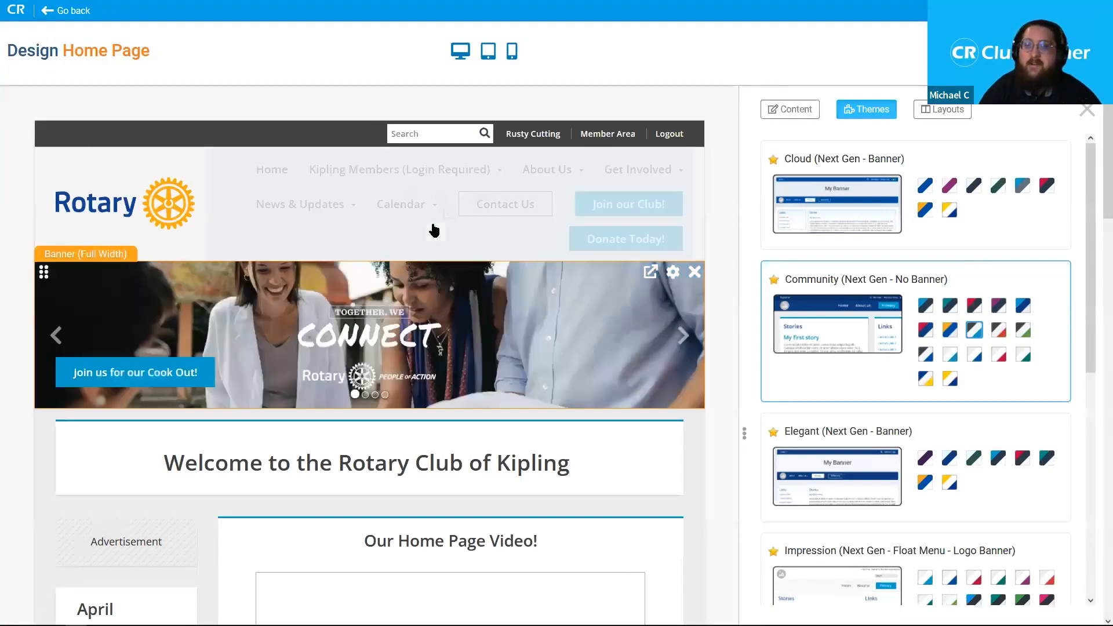
pyautogui.moveTo(1105, 129); pyautogui.dragTo(1105, 165)
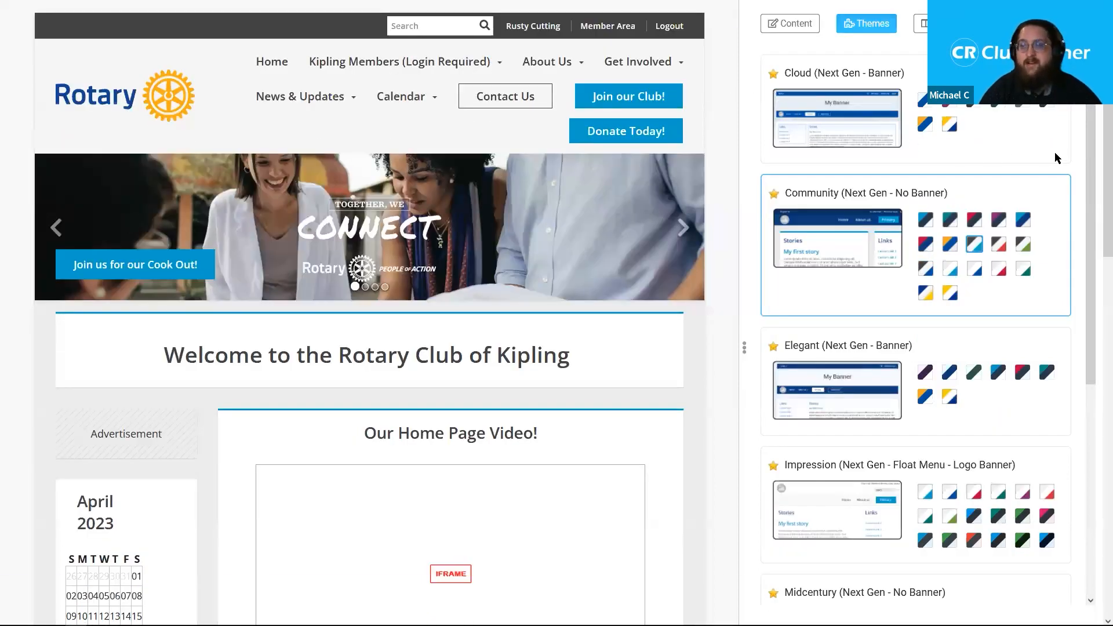
# - Switch the home page to the Elegant (Next Gen - Banner) theme in the dark purple colour variant and view its header and banner
pyautogui.moveTo(1093, 155); pyautogui.dragTo(1094, 191)
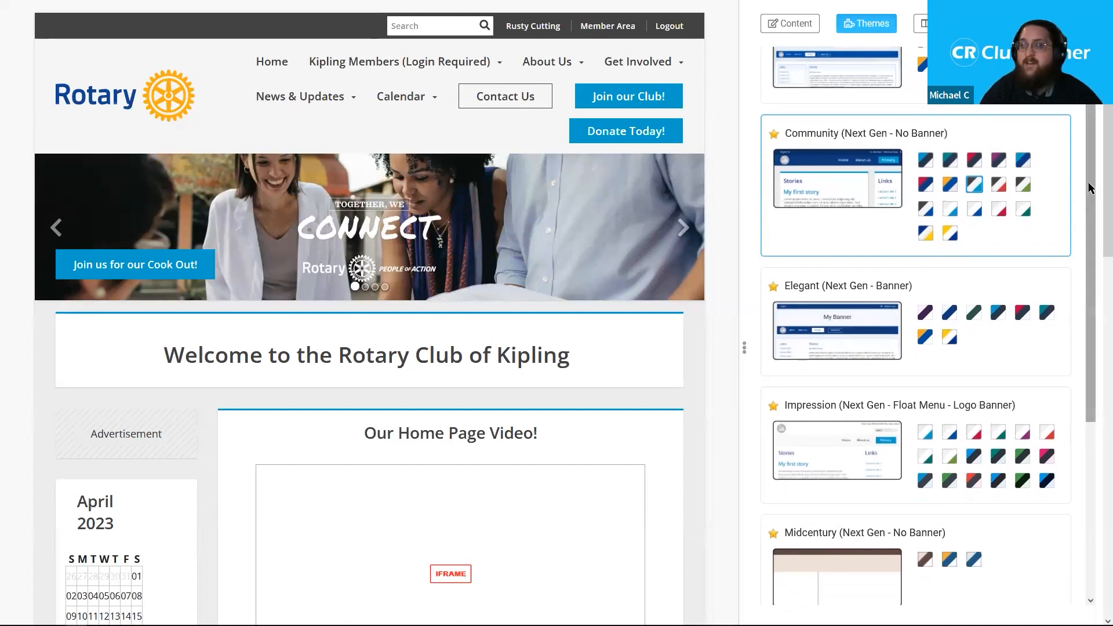
pyautogui.scroll(-1, 990, 271)
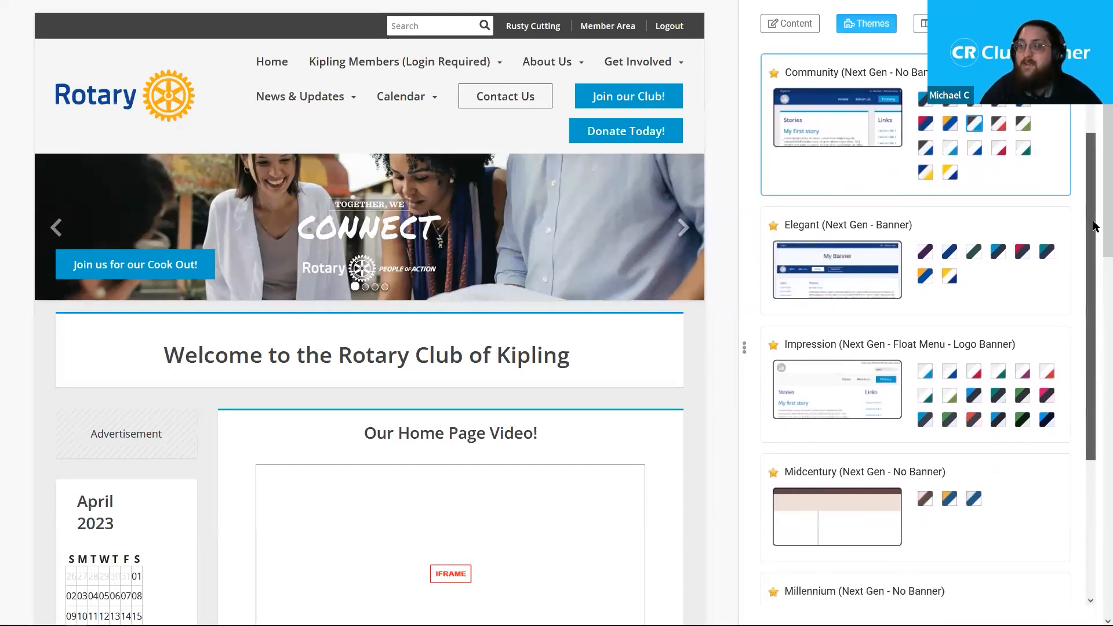
pyautogui.click(927, 255)
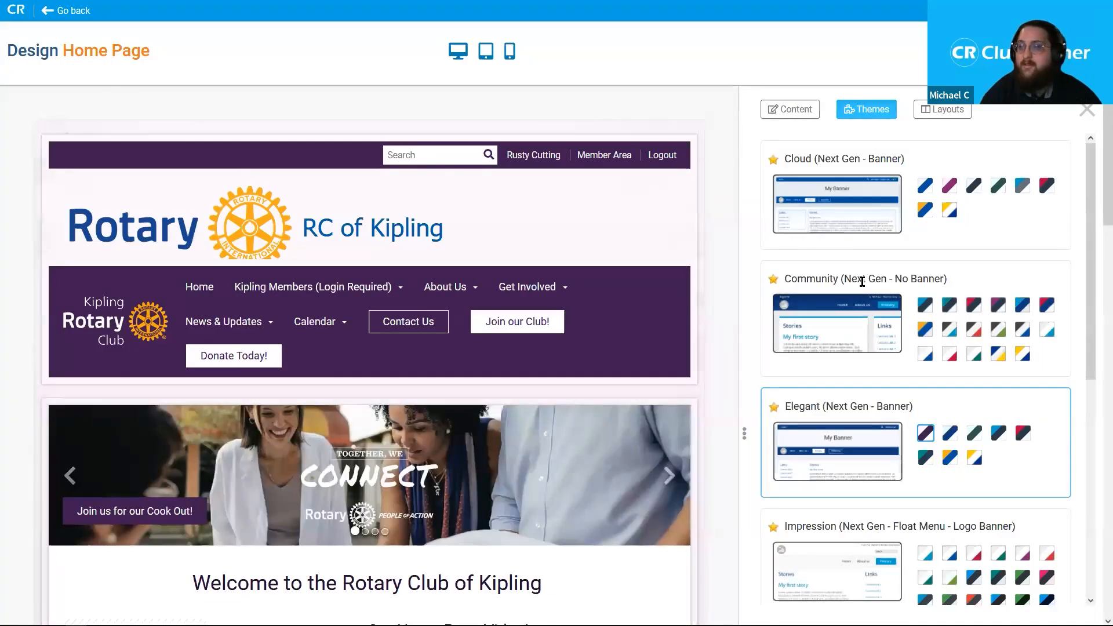
pyautogui.scroll(-2, 1095, 134)
pyautogui.scroll(-3, 1095, 134)
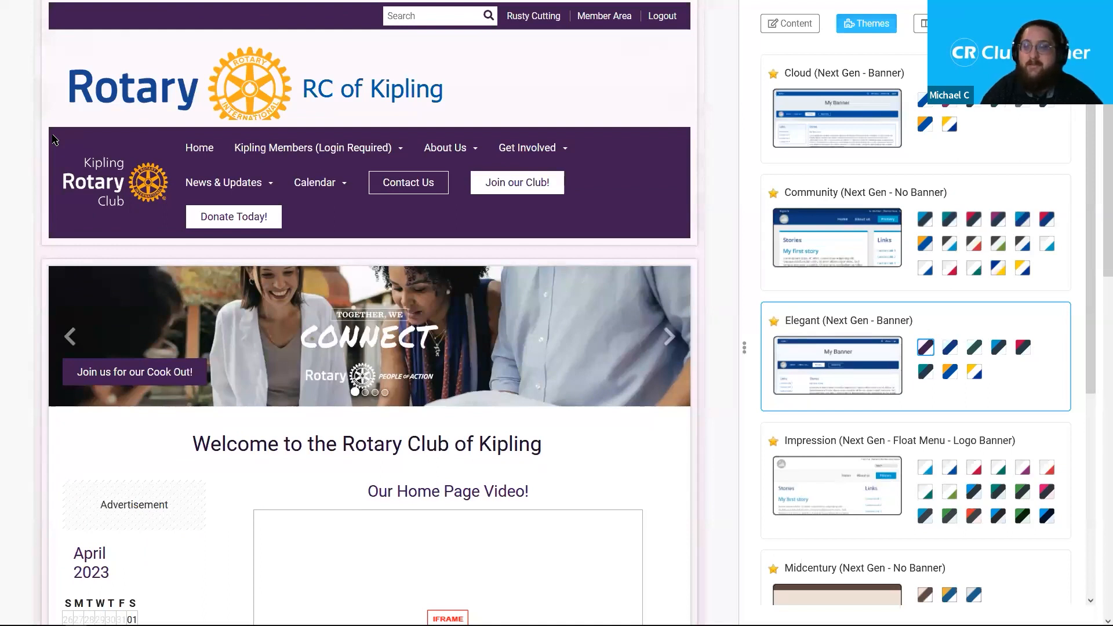
# - Apply the Midcentury (Next Gen - No Banner) theme in the Beige colour scheme and view the restyled page
pyautogui.moveTo(1095, 171); pyautogui.dragTo(1095, 371)
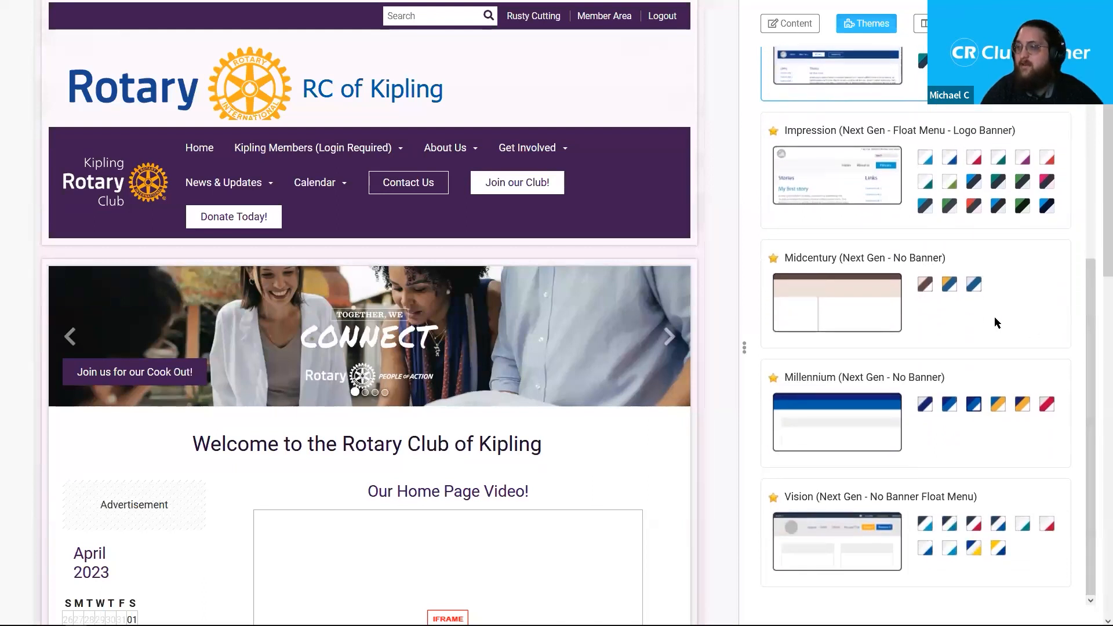
pyautogui.click(930, 288)
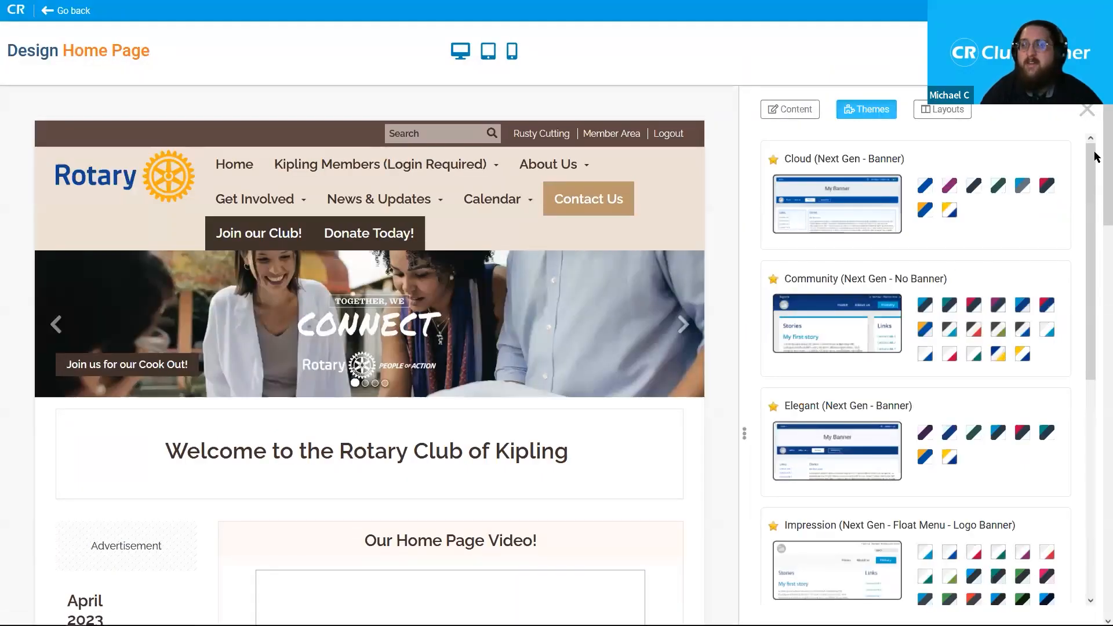
pyautogui.scroll(-3, 1094, 197)
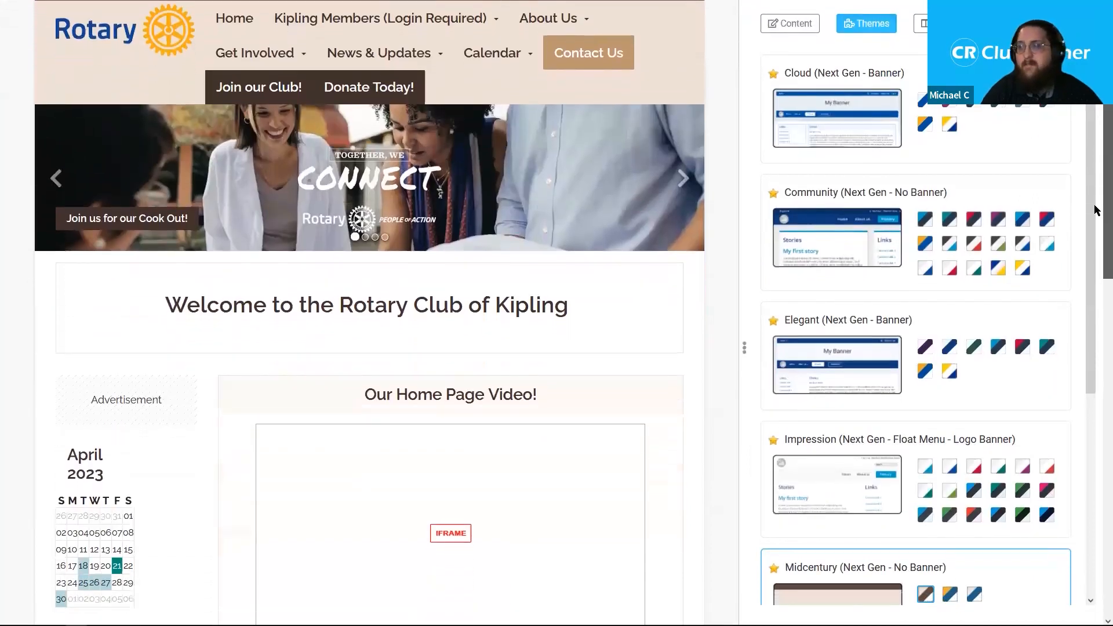
pyautogui.scroll(1, 1094, 192)
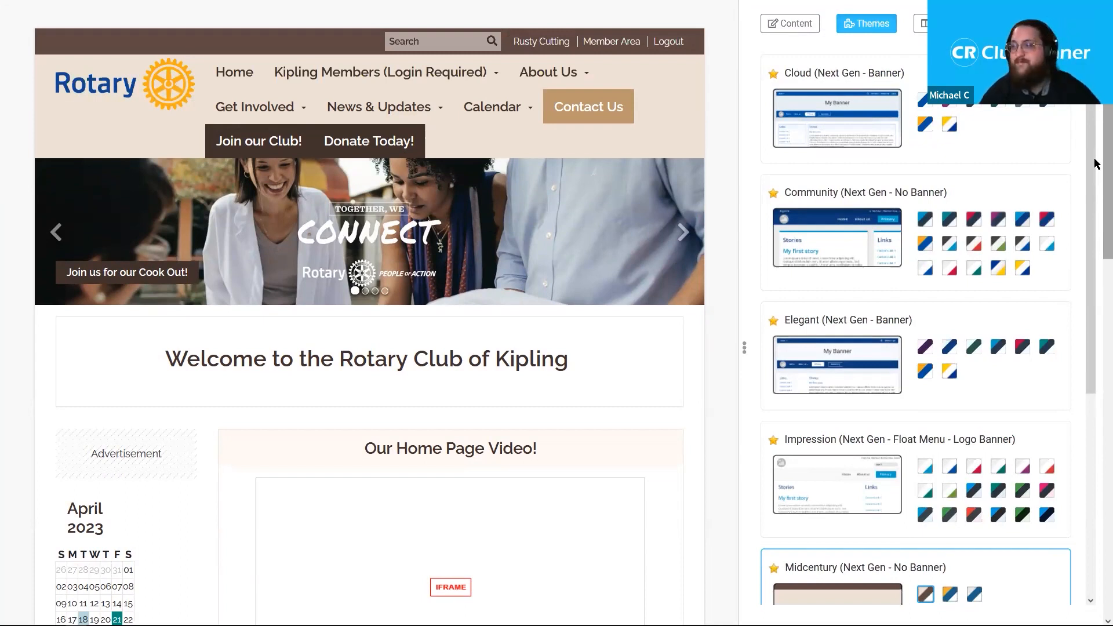
pyautogui.moveTo(1094, 164)
pyautogui.mouseDown()
pyautogui.moveTo(1094, 372)
pyautogui.moveTo(1094, 165)
pyautogui.mouseUp()
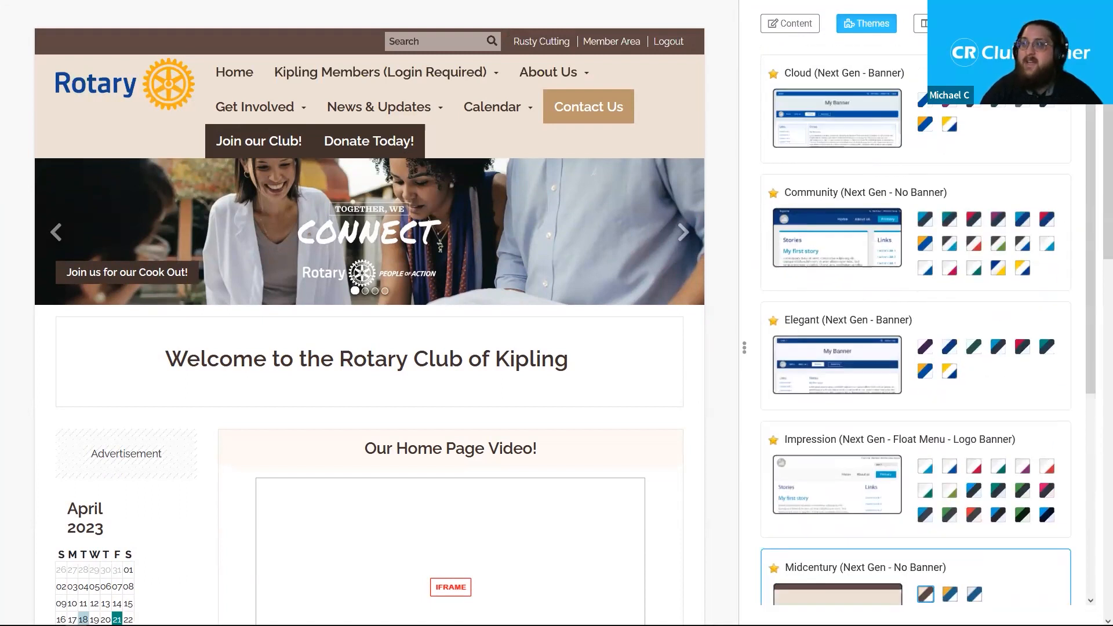
pyautogui.scroll(2, 370, 348)
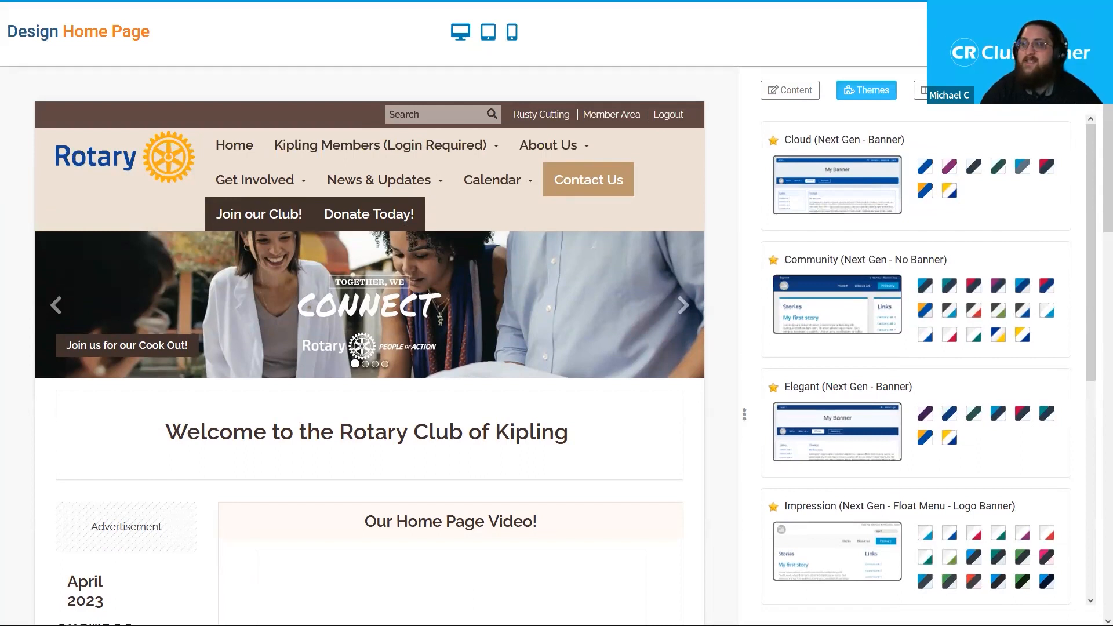
# - Show the available page layouts and examine the left column's widgets in the active Full Width Top Band above Left Sidebar layout
pyautogui.click(943, 90)
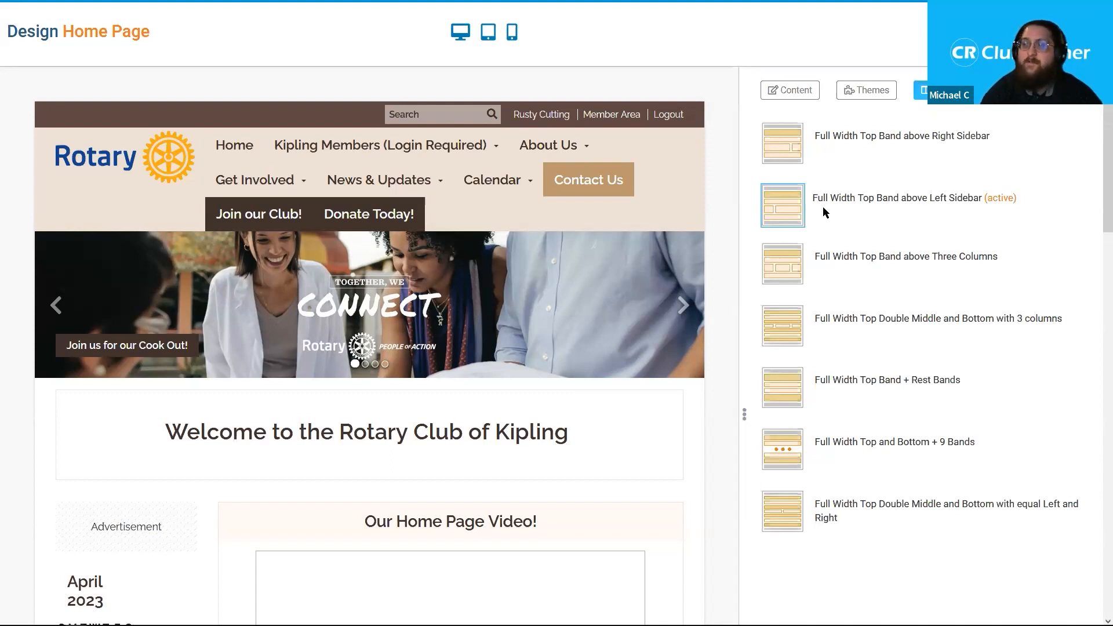
pyautogui.moveTo(813, 199); pyautogui.dragTo(981, 199)
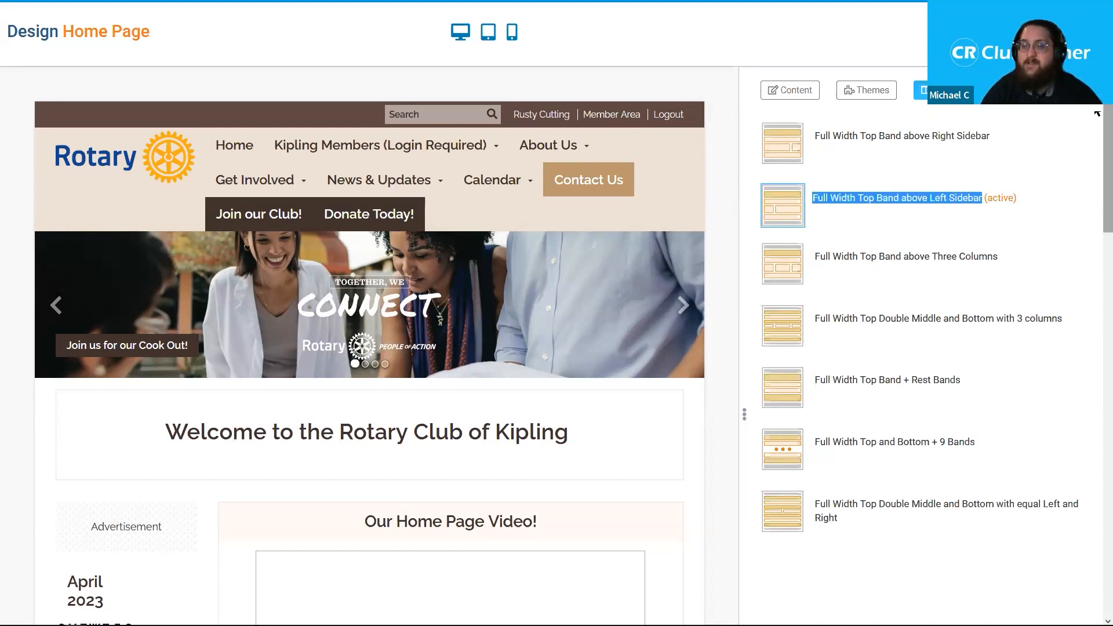
pyautogui.scroll(-3, 1095, 194)
pyautogui.scroll(-4, 1095, 194)
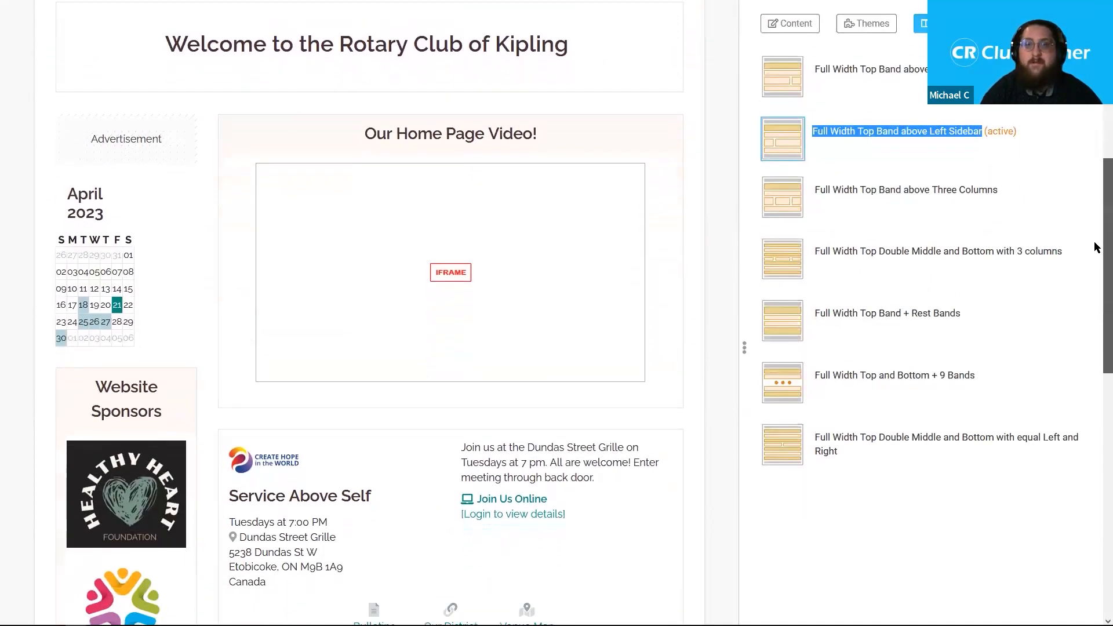
pyautogui.scroll(-1, 1095, 270)
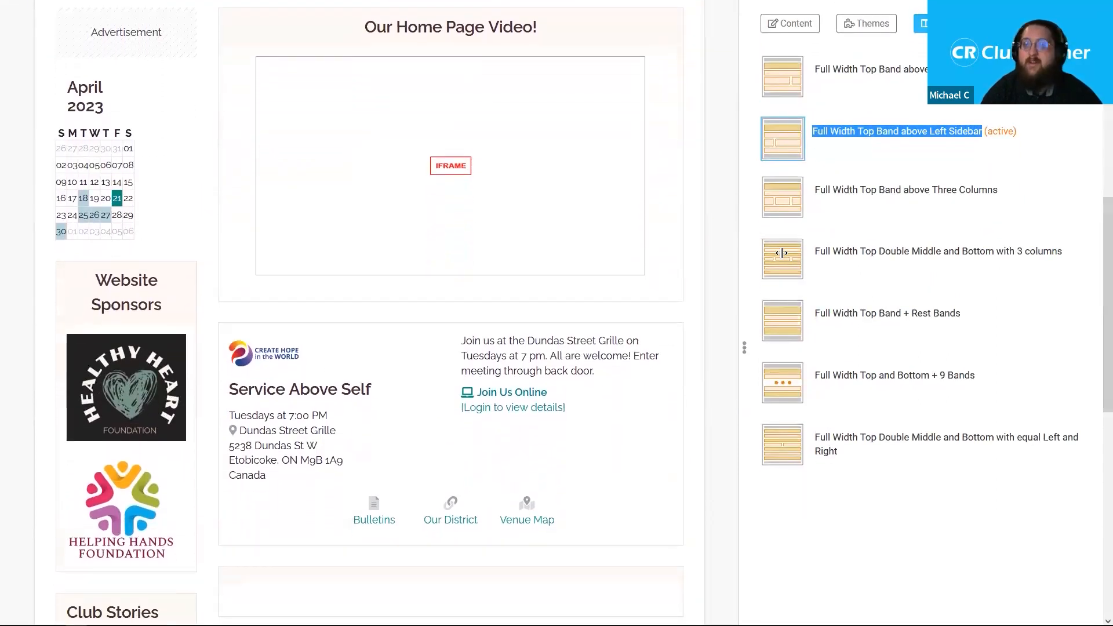
pyautogui.moveTo(394, 136)
pyautogui.moveTo(143, 199)
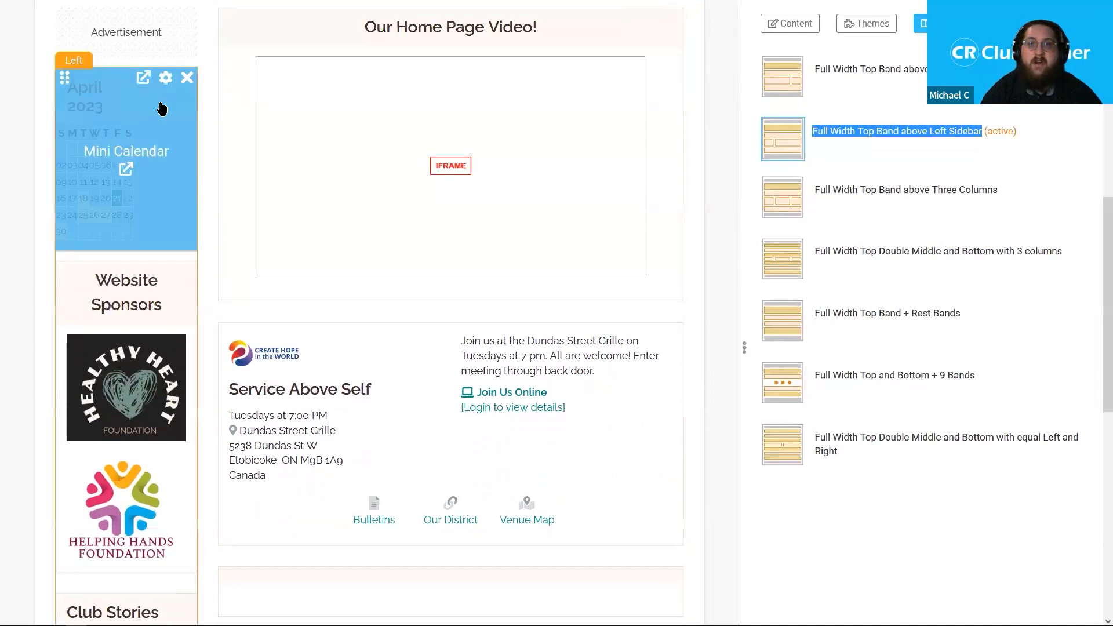
pyautogui.moveTo(142, 288)
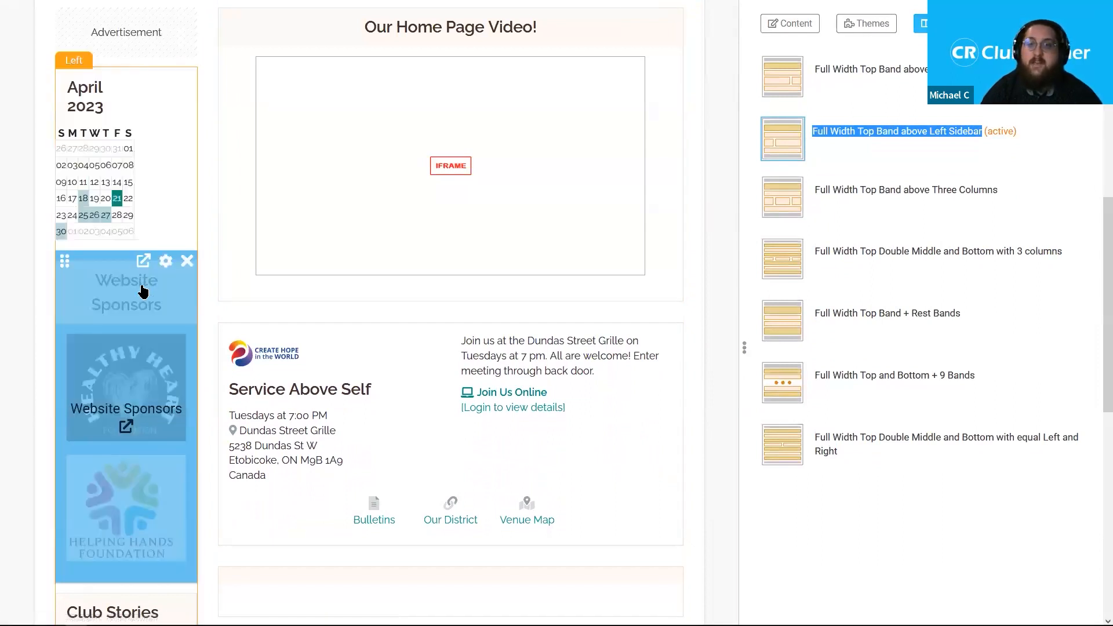
pyautogui.scroll(-1, 142, 335)
pyautogui.scroll(-3, 142, 335)
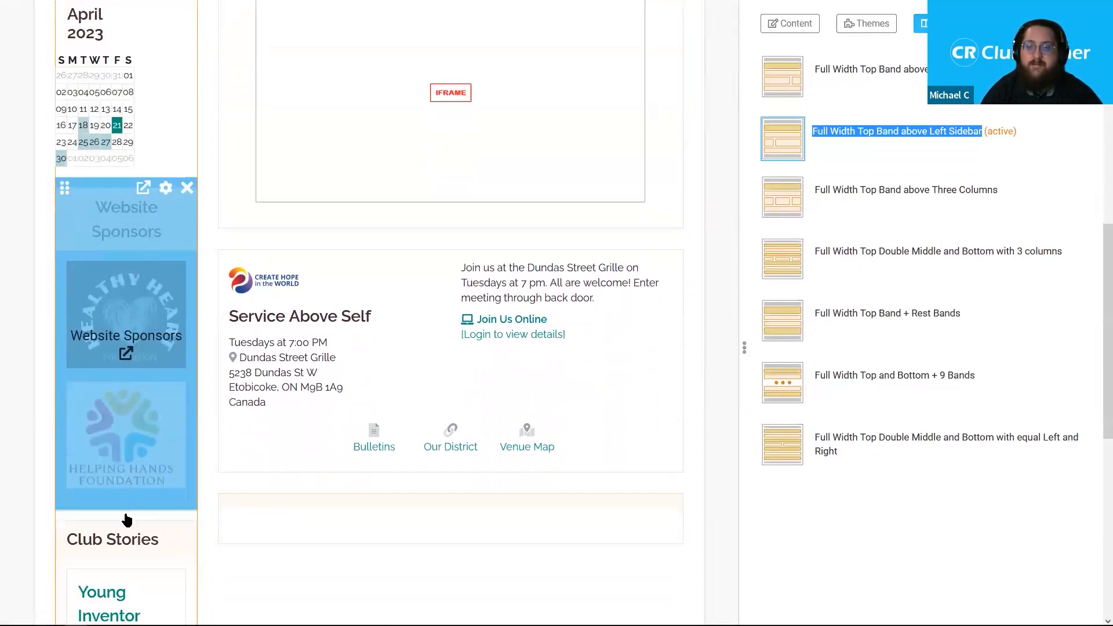
pyautogui.moveTo(124, 531)
pyautogui.scroll(3, 145, 492)
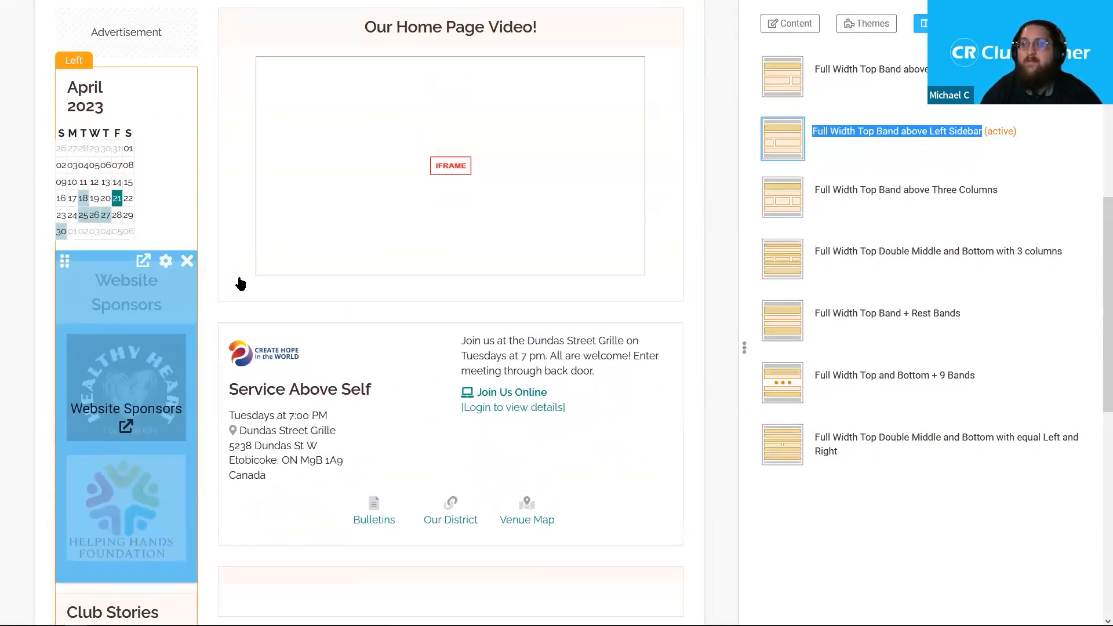
# - Examine the main content column beside the left sidebar, from the home page video down to the meeting details
pyautogui.scroll(3, 241, 280)
pyautogui.moveTo(343, 231)
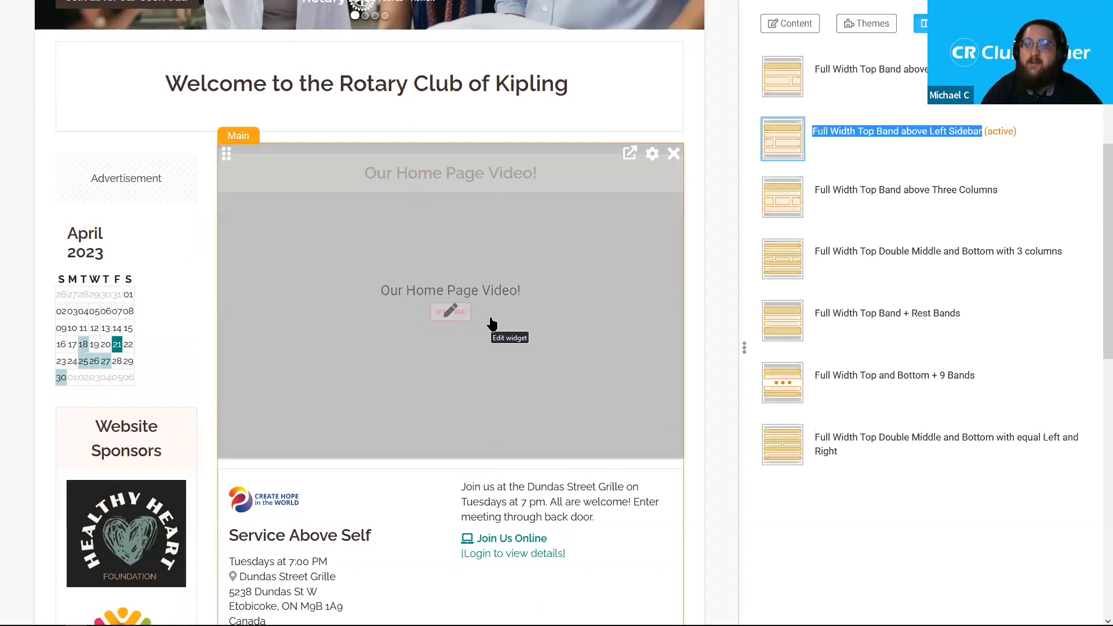
pyautogui.moveTo(536, 492)
pyautogui.scroll(-2, 539, 492)
pyautogui.scroll(-6, 541, 492)
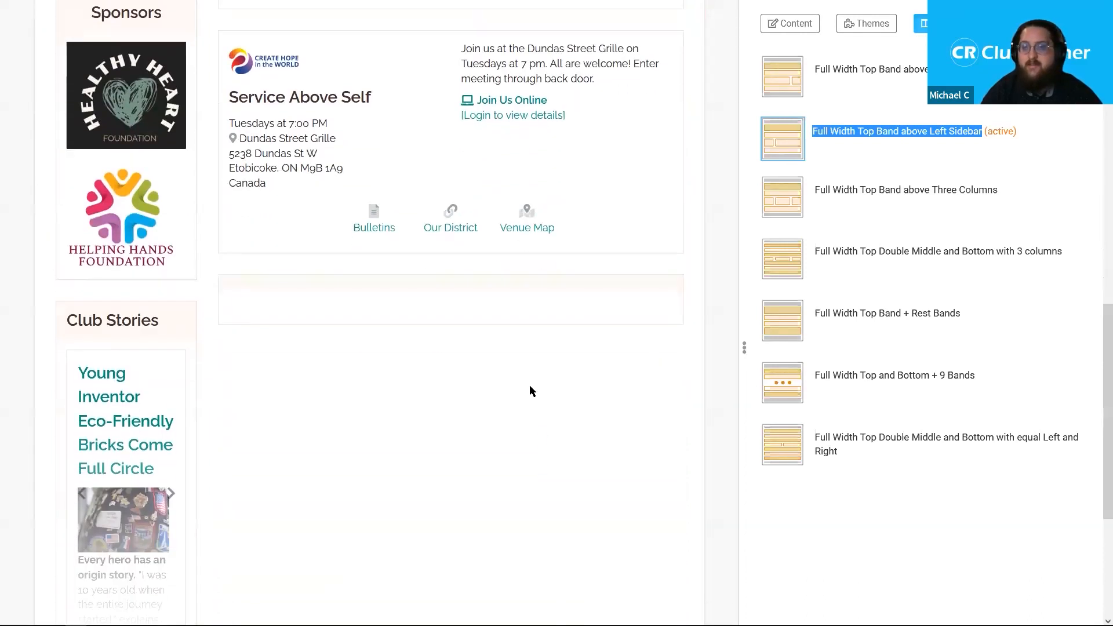
pyautogui.scroll(4, 530, 387)
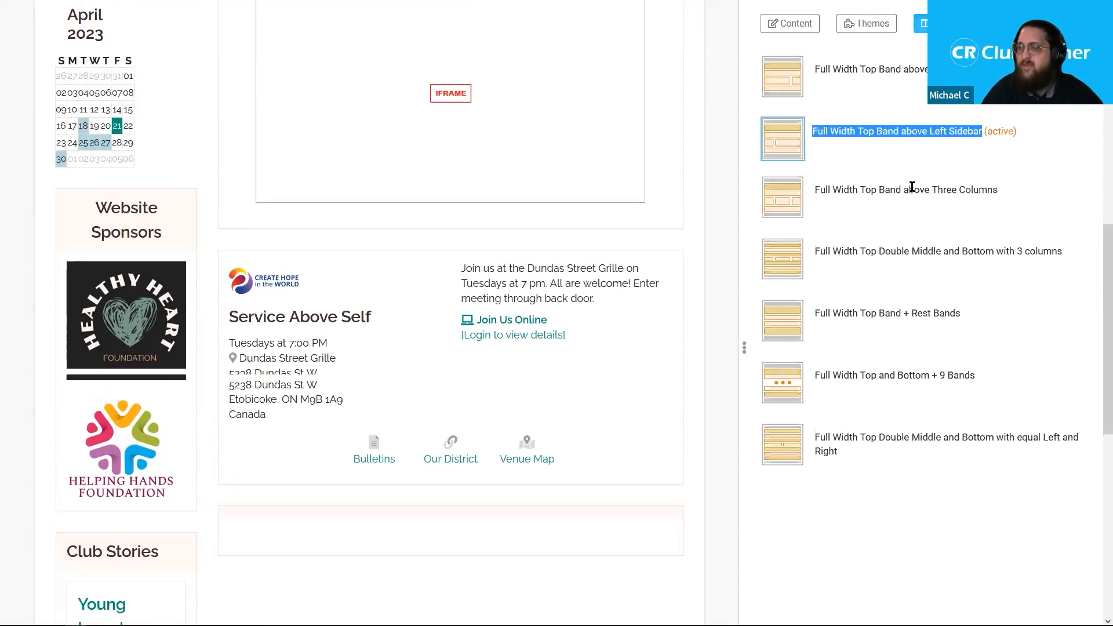
pyautogui.scroll(2, 904, 181)
pyautogui.scroll(2, 656, 248)
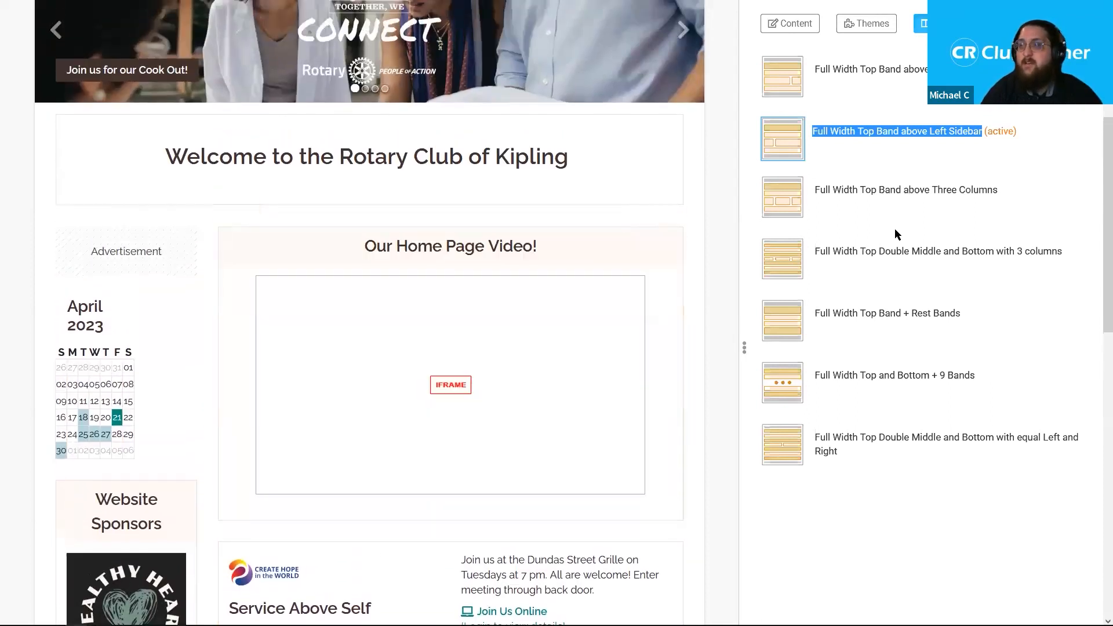
# - Change the home page layout to Full Width Top Band above Three Columns
pyautogui.scroll(1, 1095, 218)
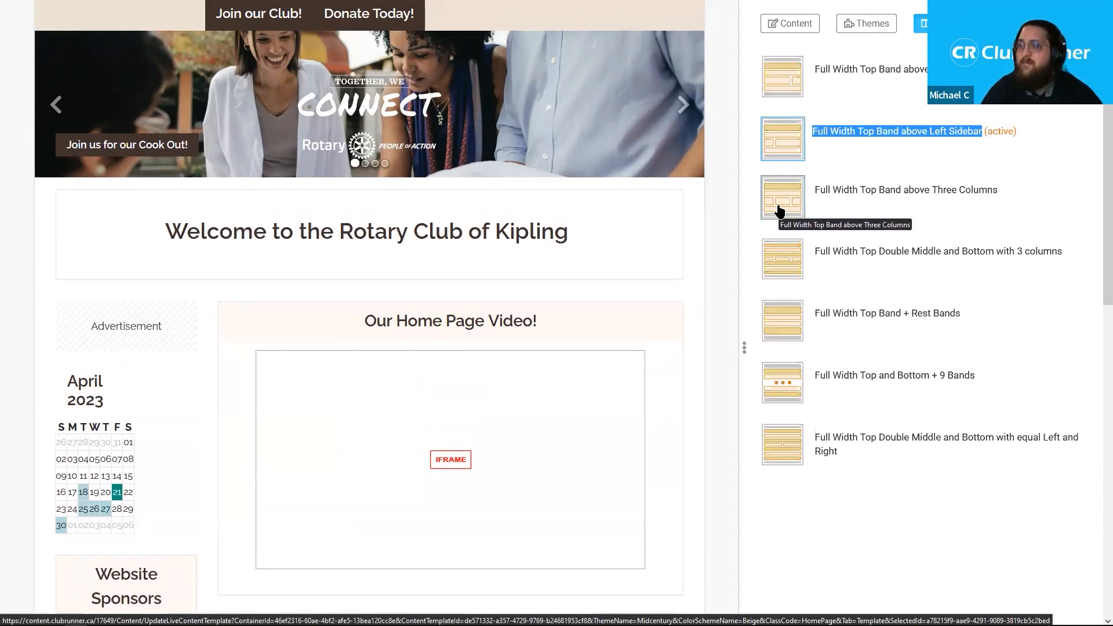
pyautogui.moveTo(814, 190); pyautogui.dragTo(1018, 188)
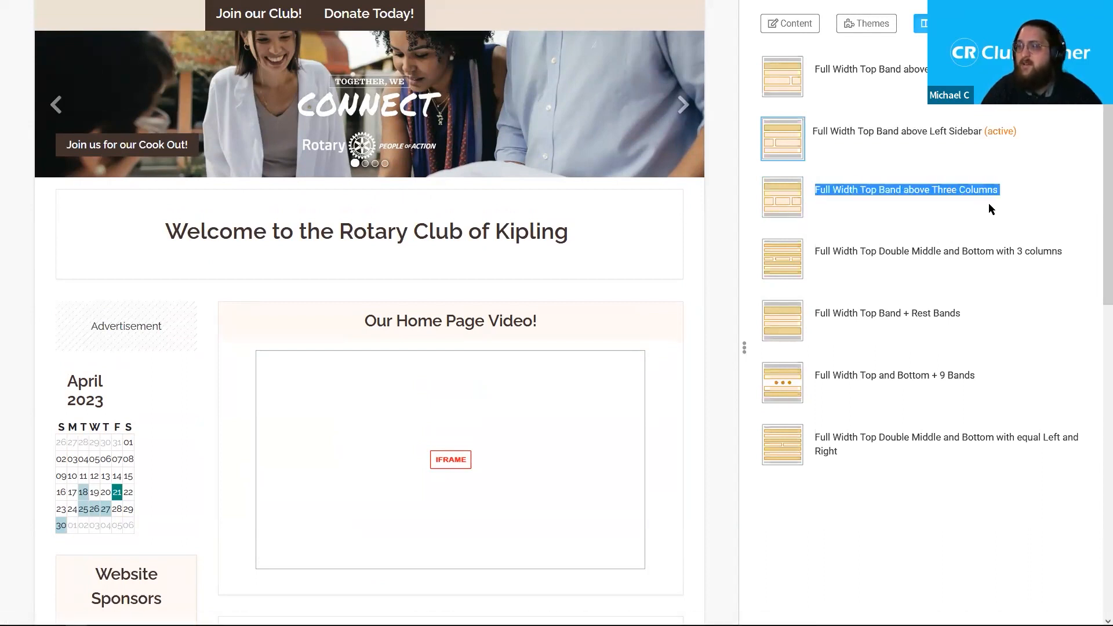
pyautogui.click(791, 204)
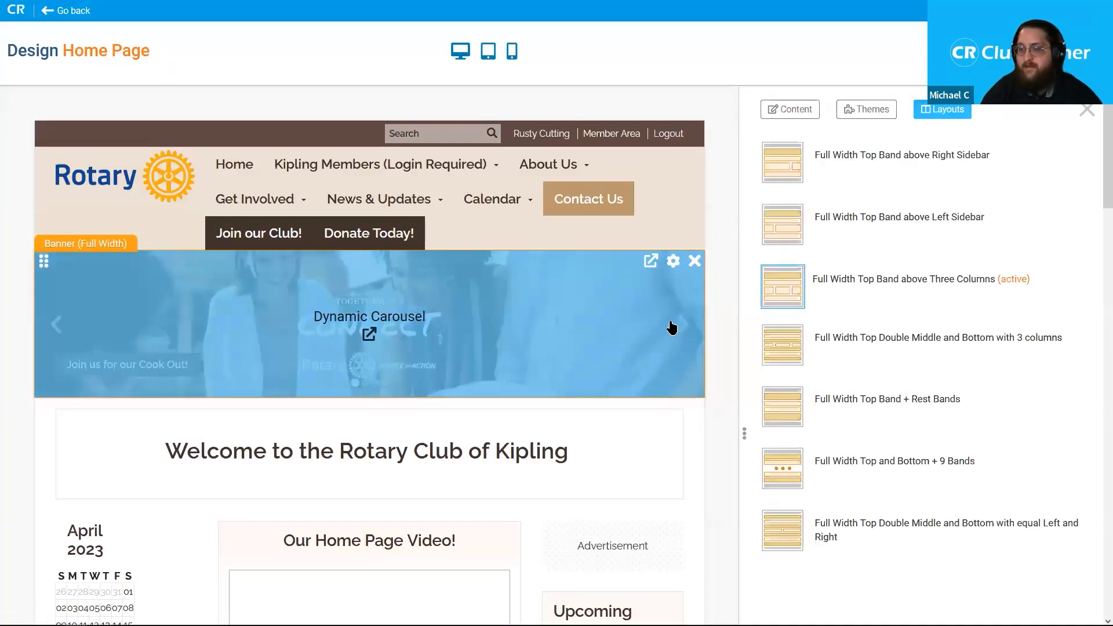
# - Examine how the widgets are arranged in the left, main and right columns of the three-column layout
pyautogui.scroll(-3, 1096, 126)
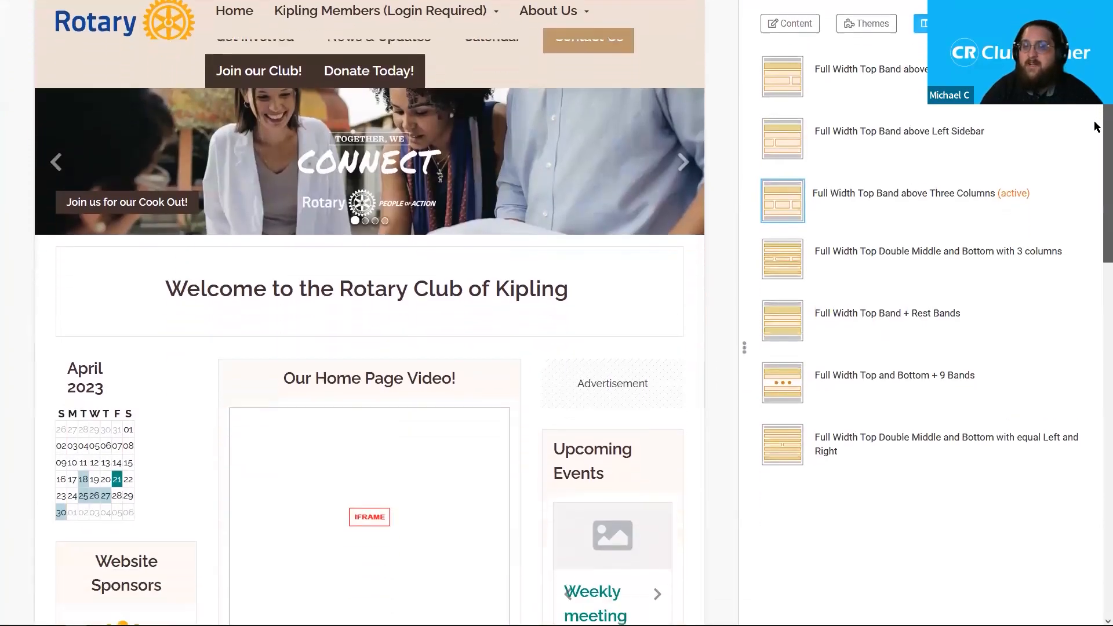
pyautogui.scroll(-5, 1095, 126)
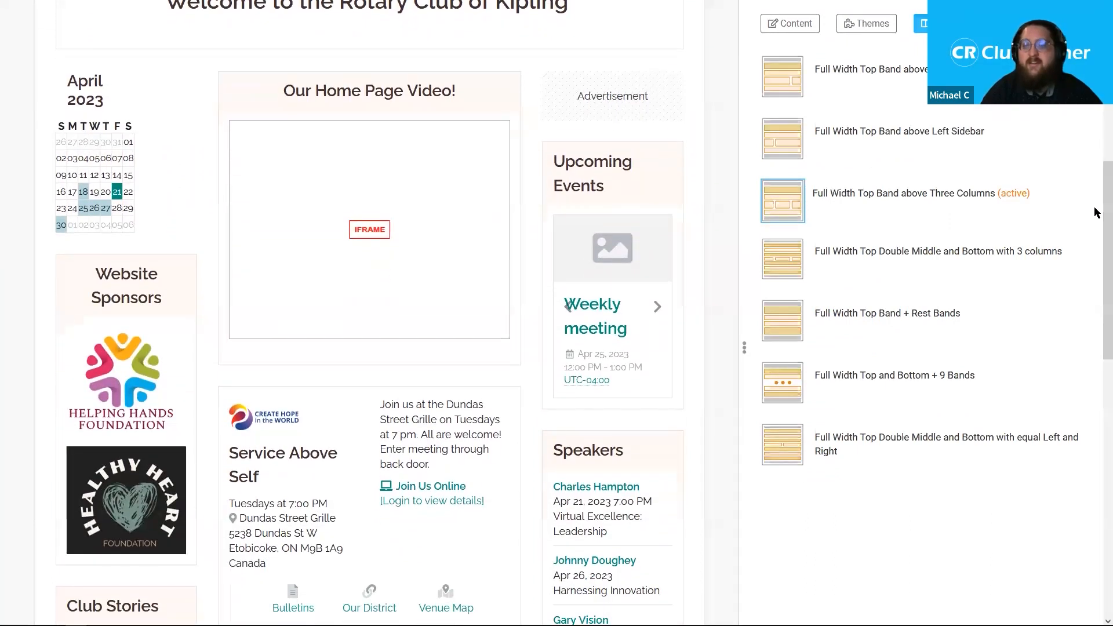
pyautogui.moveTo(91, 197)
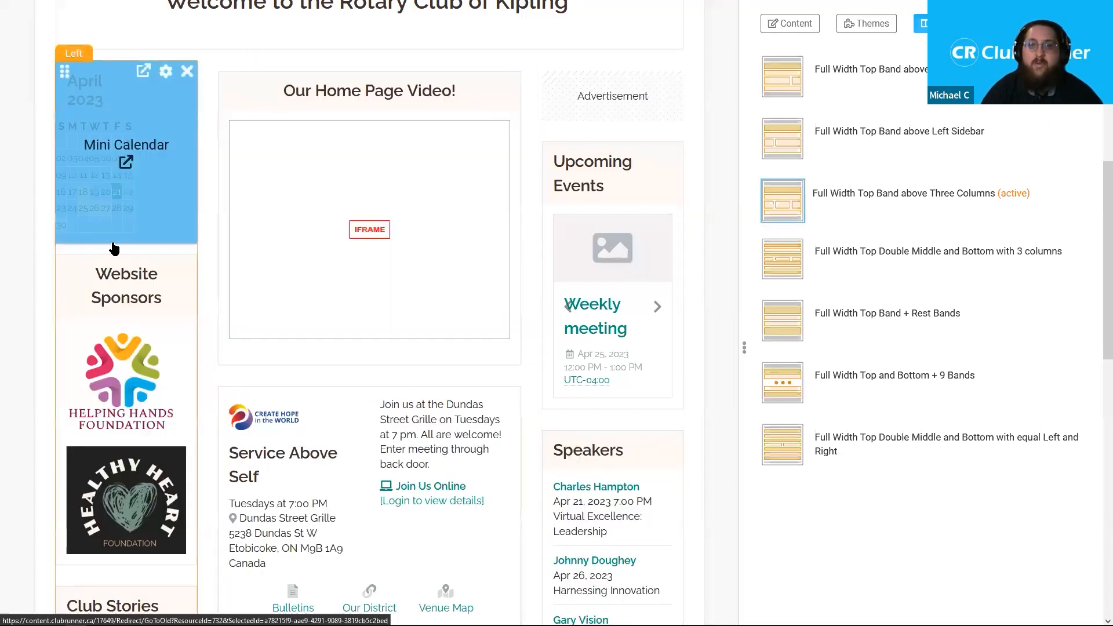
pyautogui.scroll(-1, 126, 556)
pyautogui.scroll(1, 147, 583)
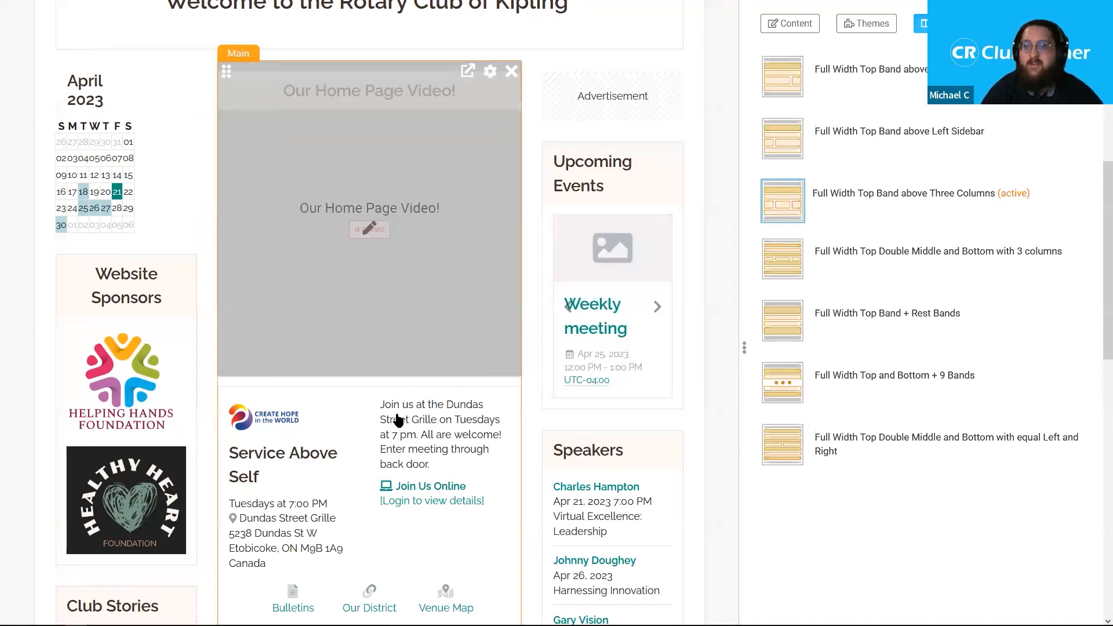
pyautogui.scroll(-4, 392, 503)
pyautogui.scroll(6, 388, 487)
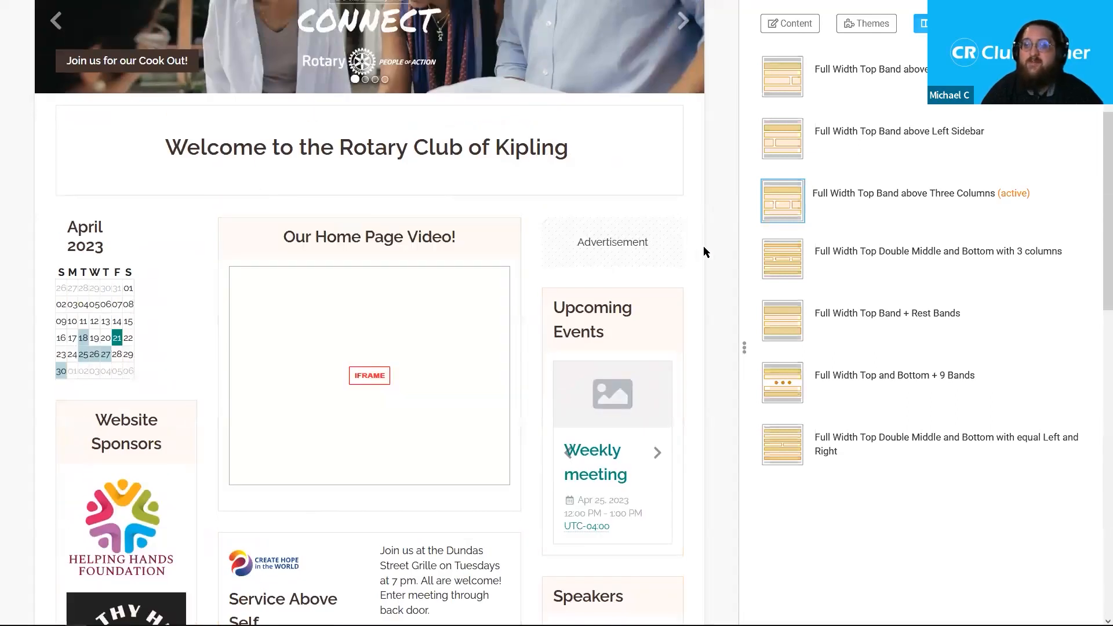
# - Review the right column of the three-column page from Upcoming Events through Speakers to Club Executives & Directors
pyautogui.scroll(-8, 666, 325)
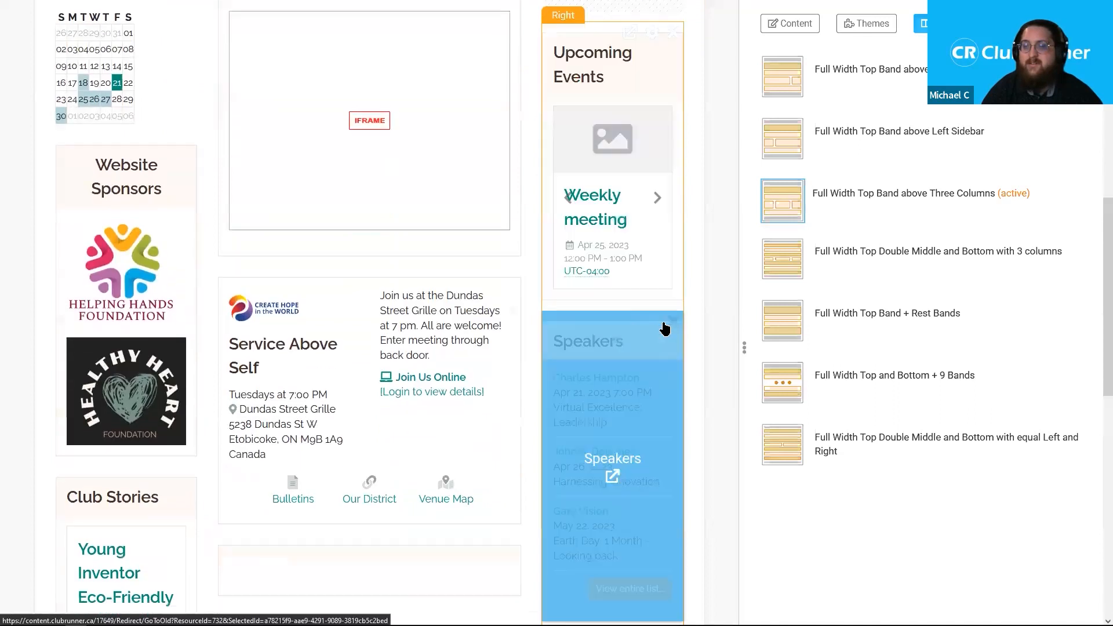
pyautogui.scroll(-7, 663, 330)
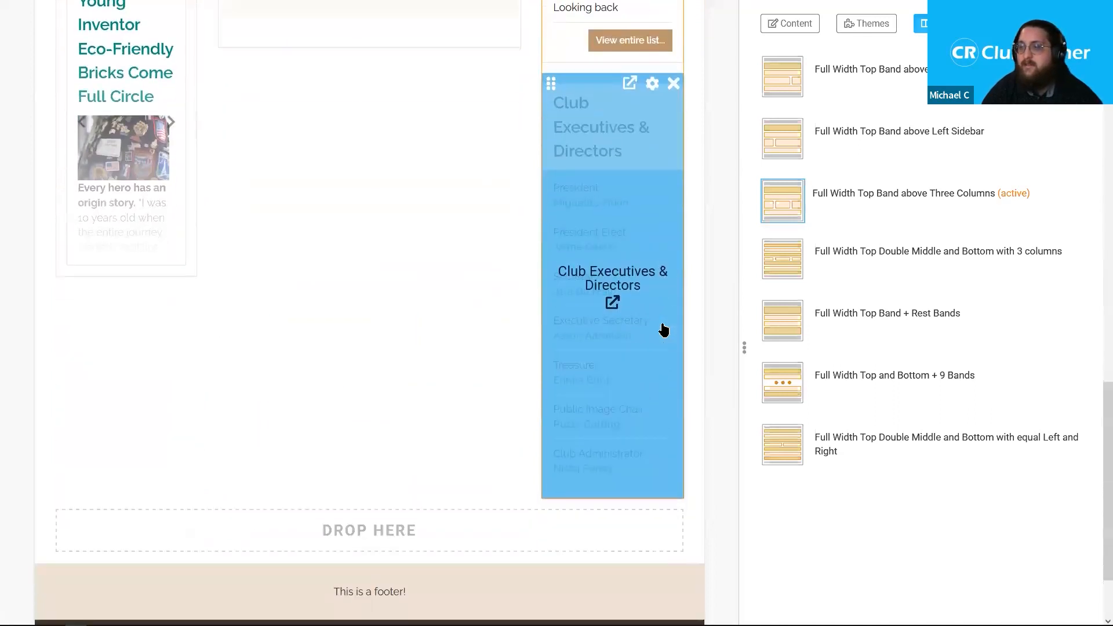
pyautogui.scroll(4, 664, 328)
pyautogui.scroll(5, 661, 326)
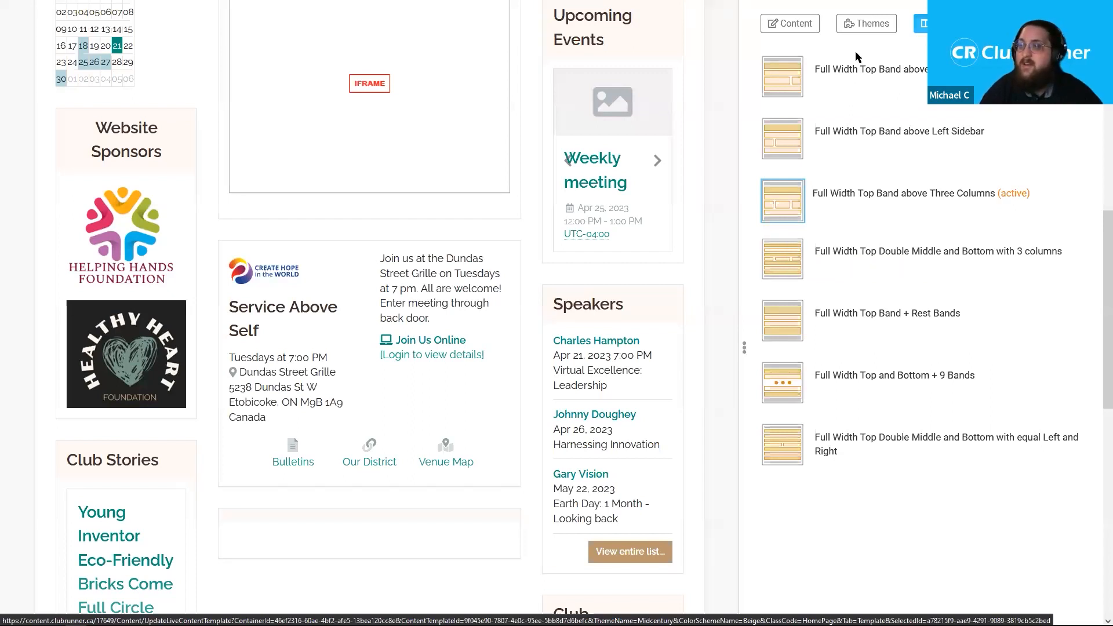
# - Compare the names of the layouts with a right sidebar, a left sidebar and three columns below the full width top band
pyautogui.moveTo(828, 68); pyautogui.dragTo(929, 69)
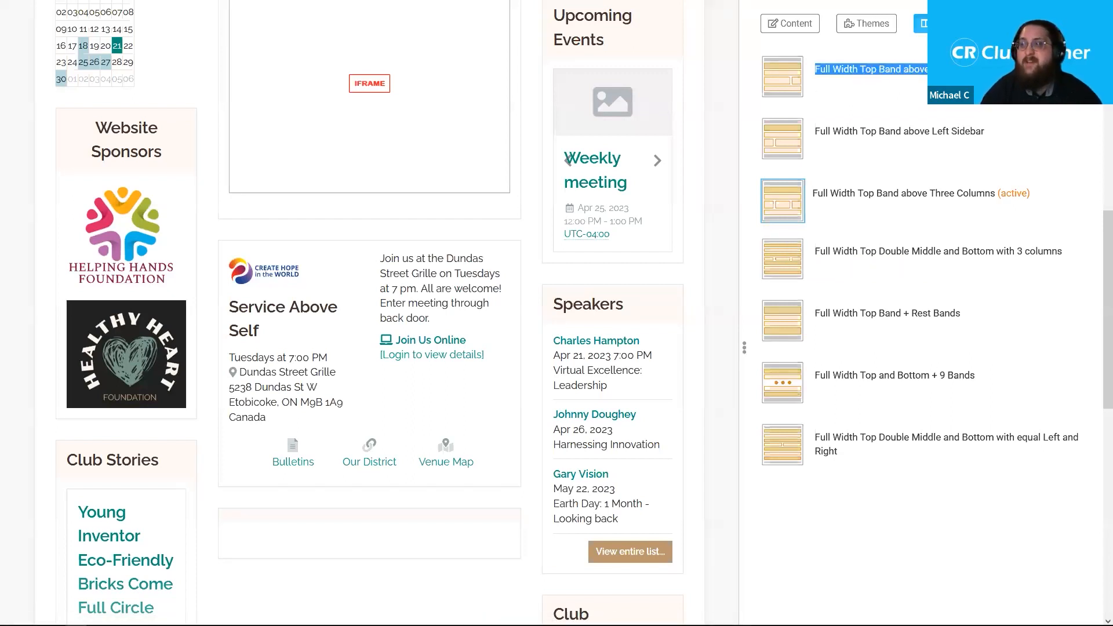
pyautogui.moveTo(992, 131); pyautogui.dragTo(814, 132)
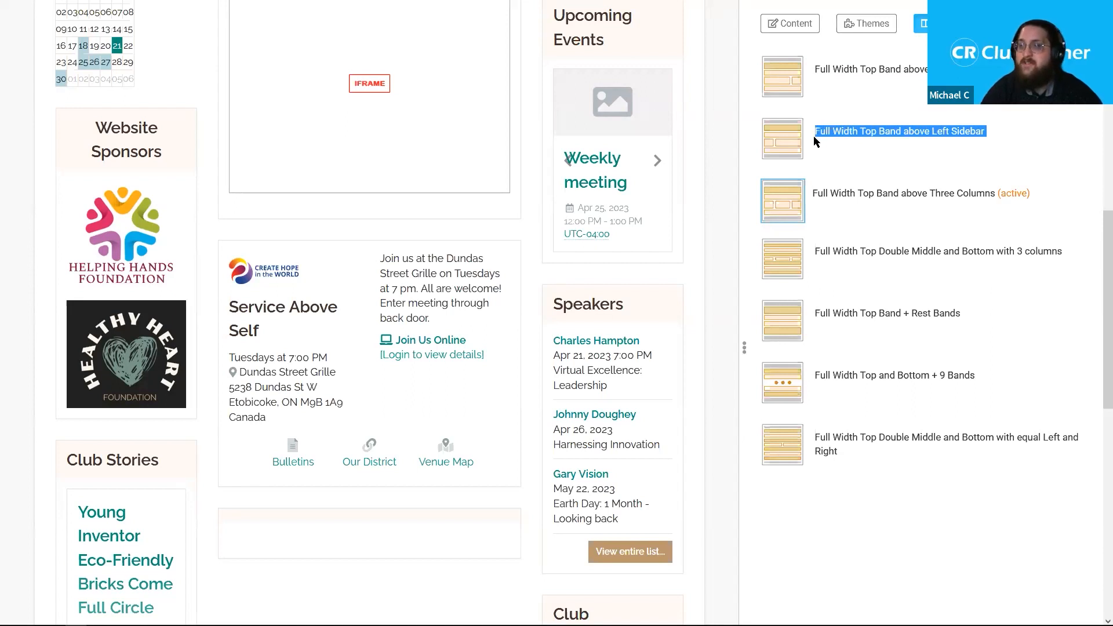
pyautogui.moveTo(815, 193); pyautogui.dragTo(991, 196)
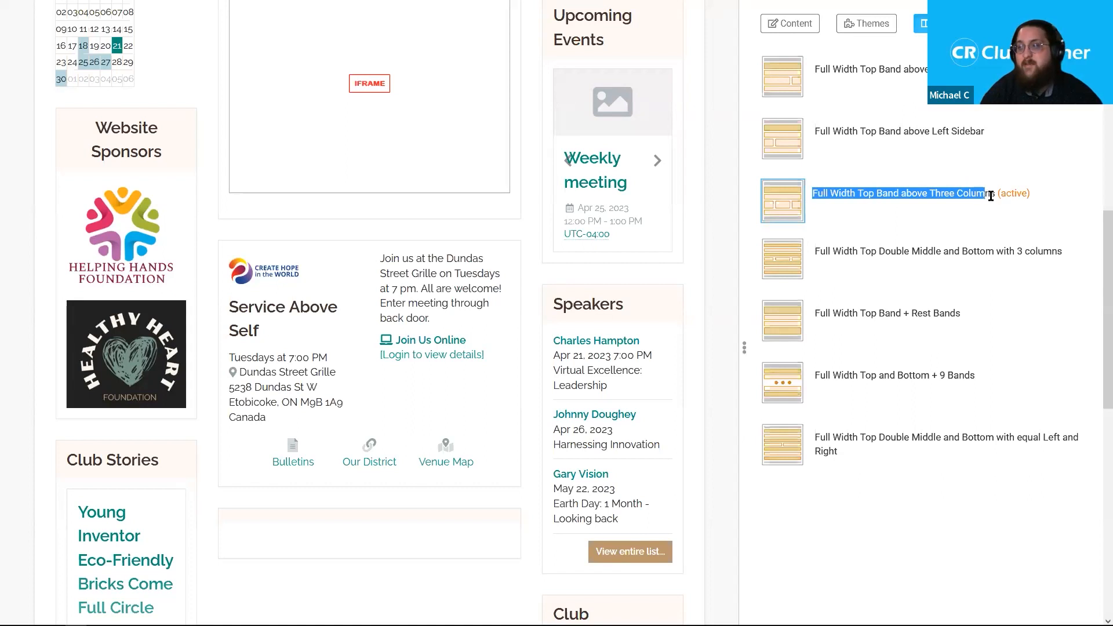
pyautogui.click(1035, 200)
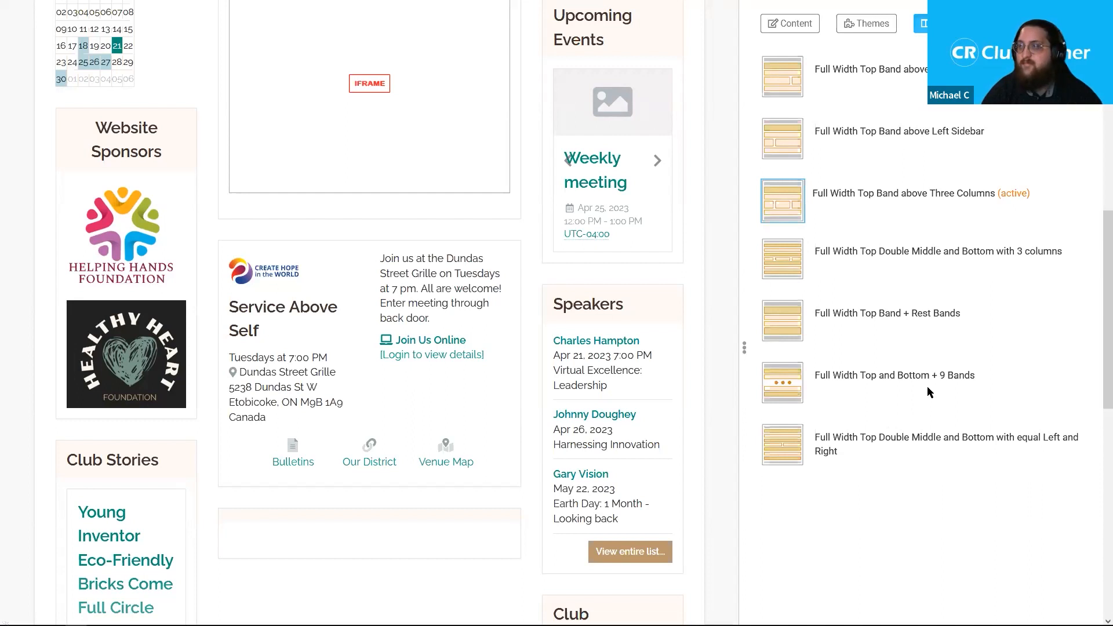
# - Show the content widgets and collapse the Preformatted Widgets group to see all widget categories
pyautogui.scroll(6, 927, 386)
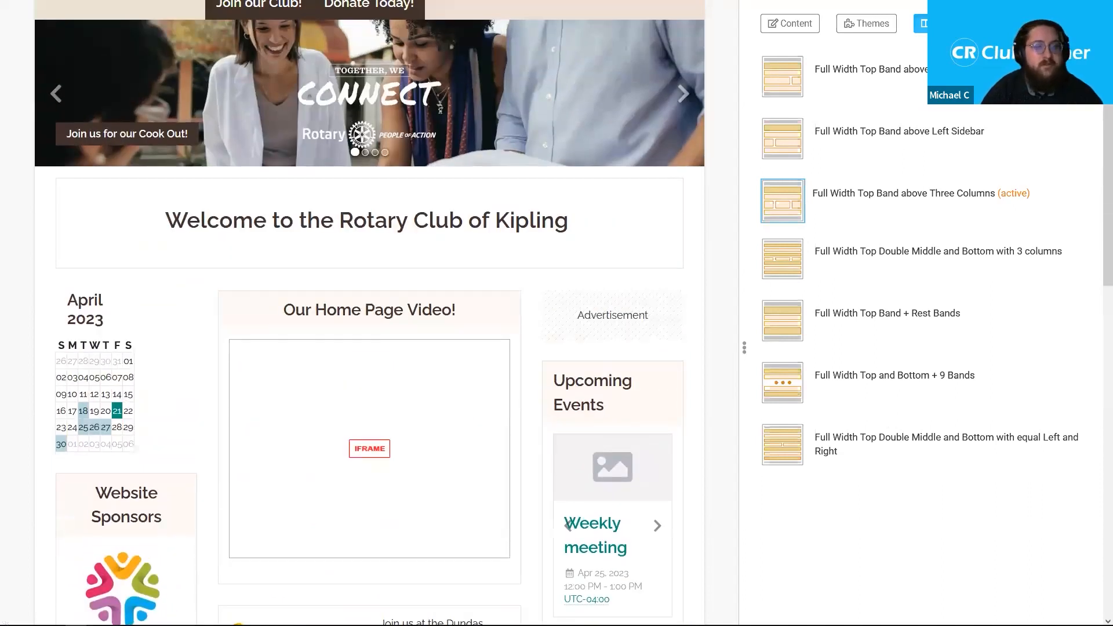
pyautogui.scroll(1, 218, 318)
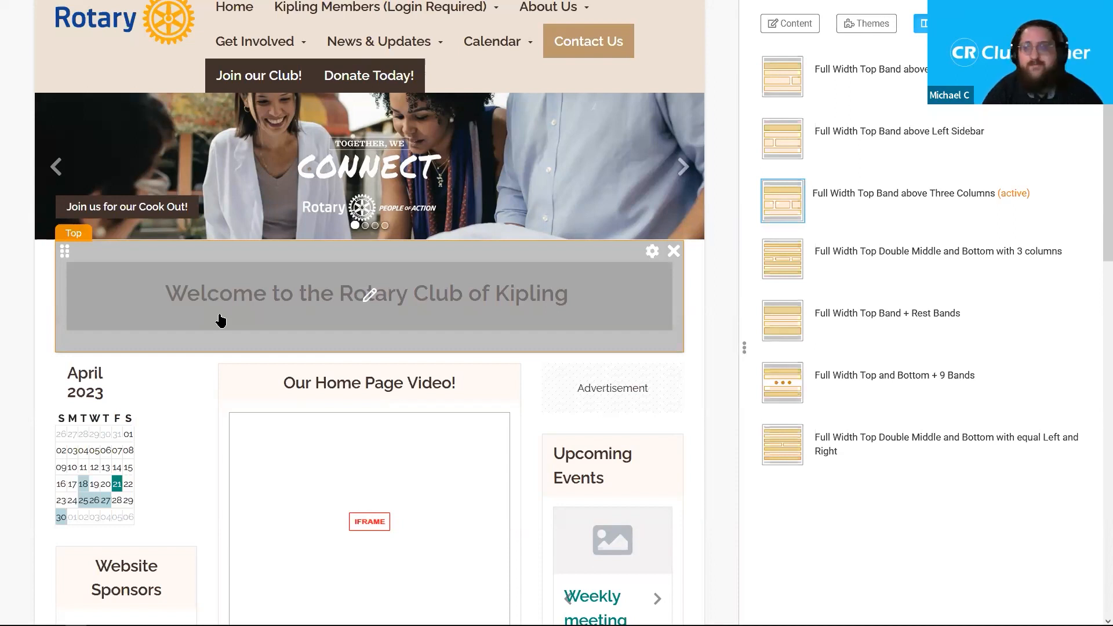
pyautogui.scroll(5, 753, 53)
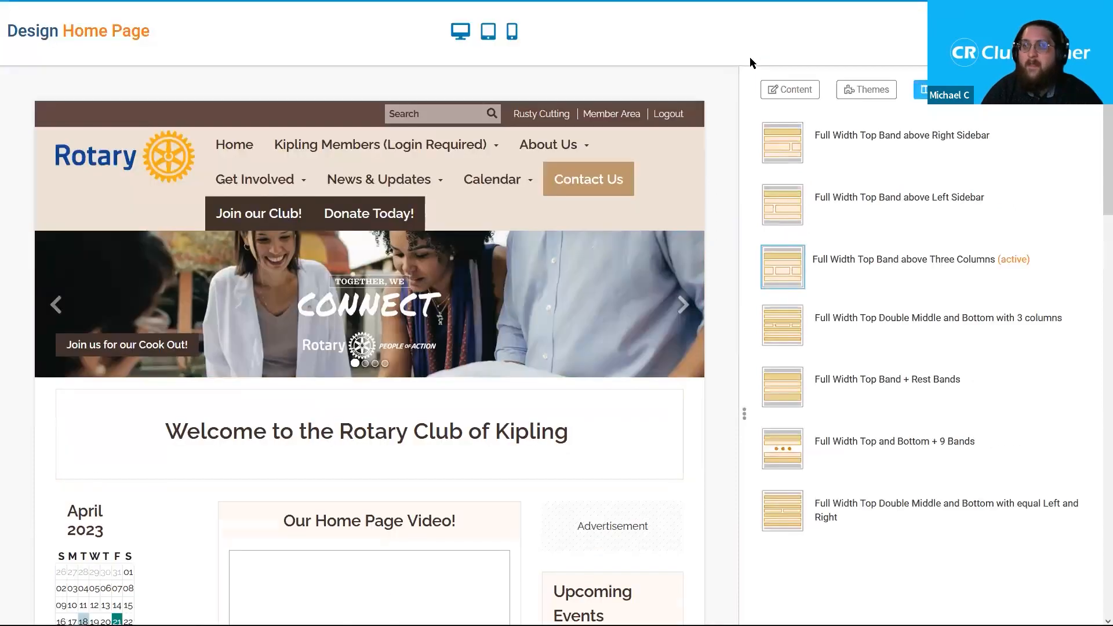
pyautogui.scroll(1, 750, 57)
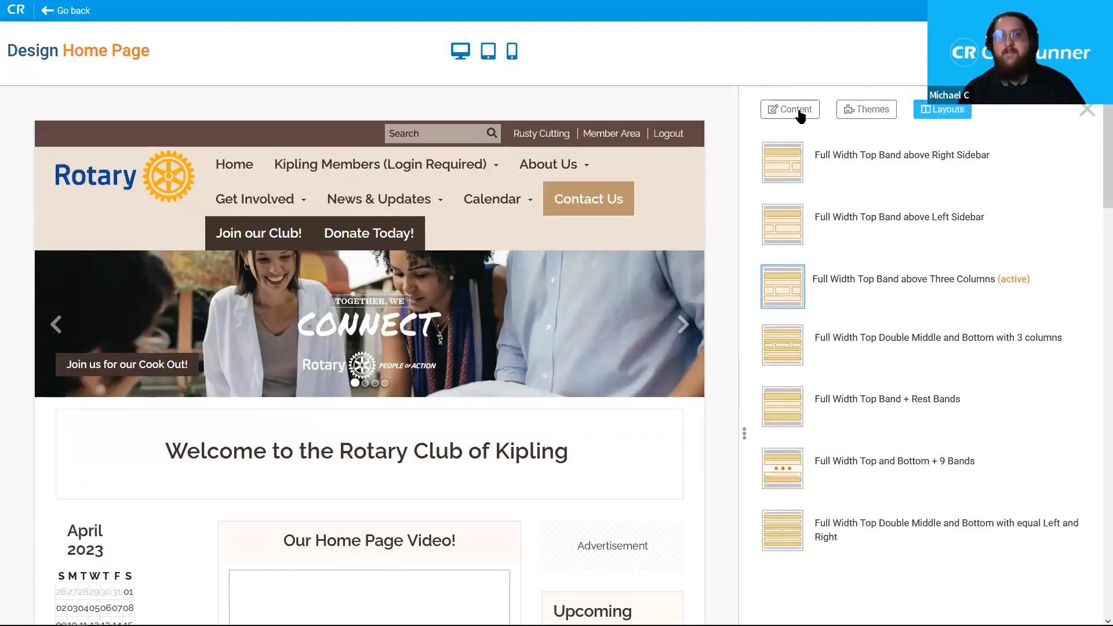
pyautogui.click(799, 113)
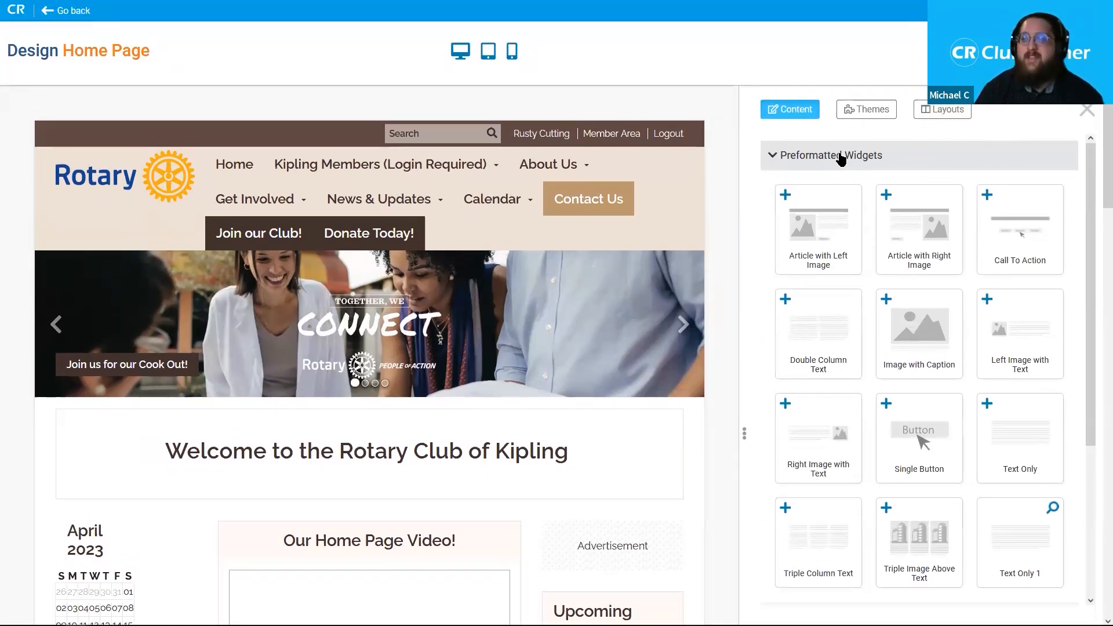
pyautogui.click(787, 164)
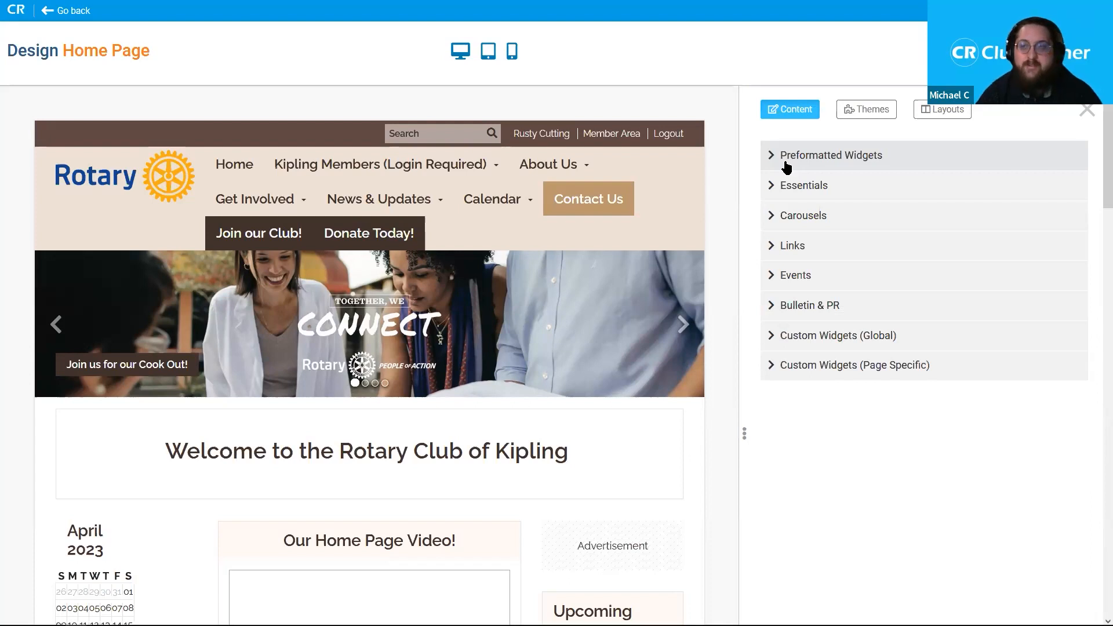
# - Expand the Essentials widget category and look over the widgets it offers
pyautogui.scroll(-1, 788, 157)
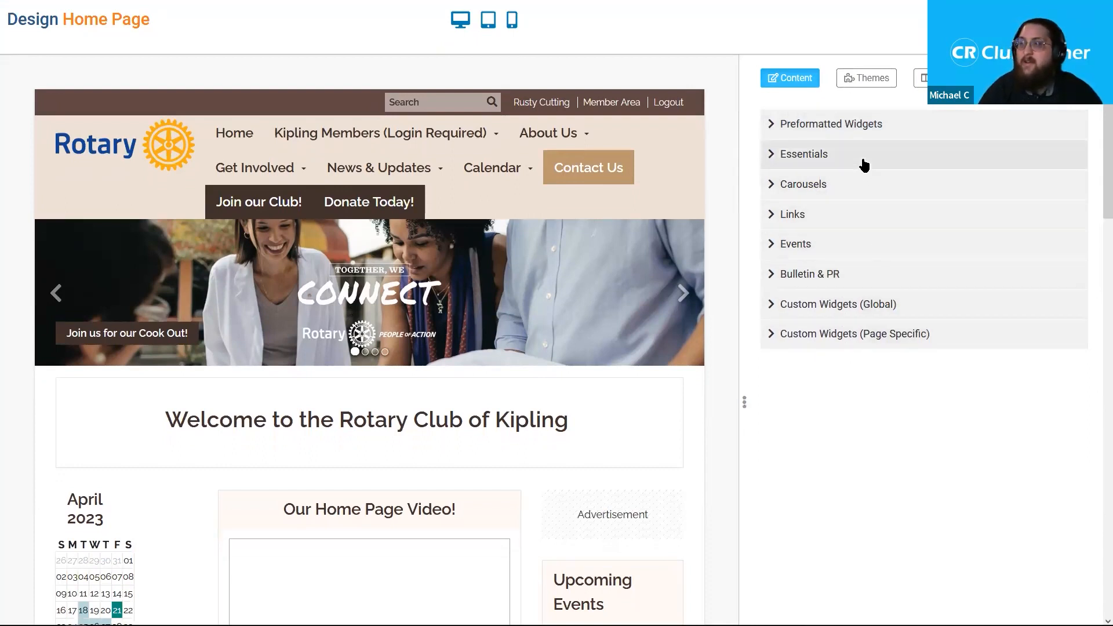
pyautogui.click(783, 160)
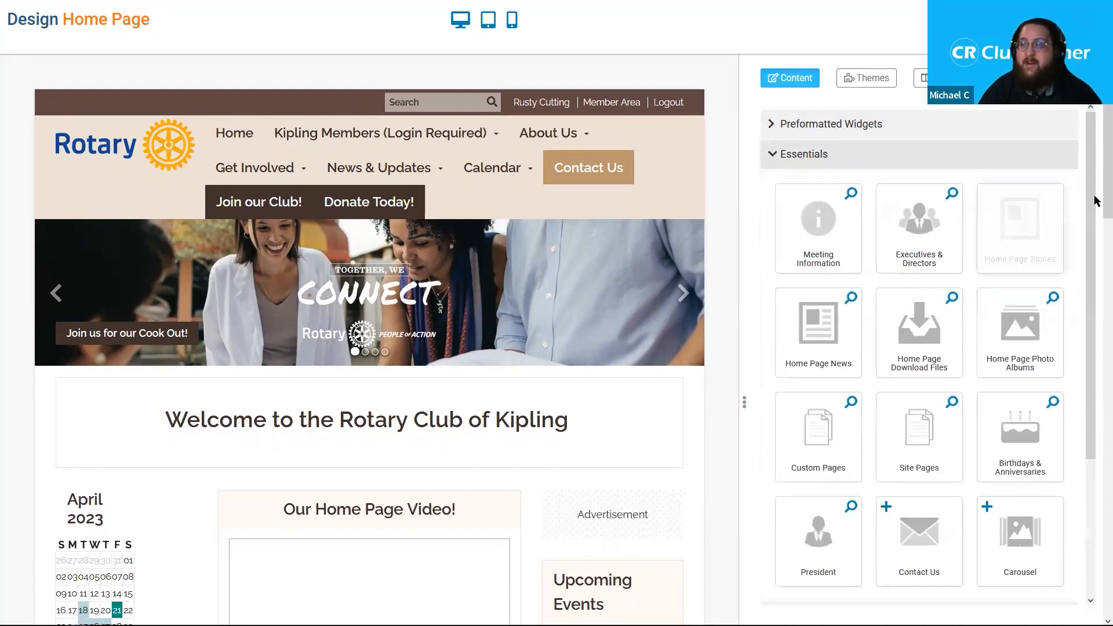
pyautogui.scroll(-2, 1095, 200)
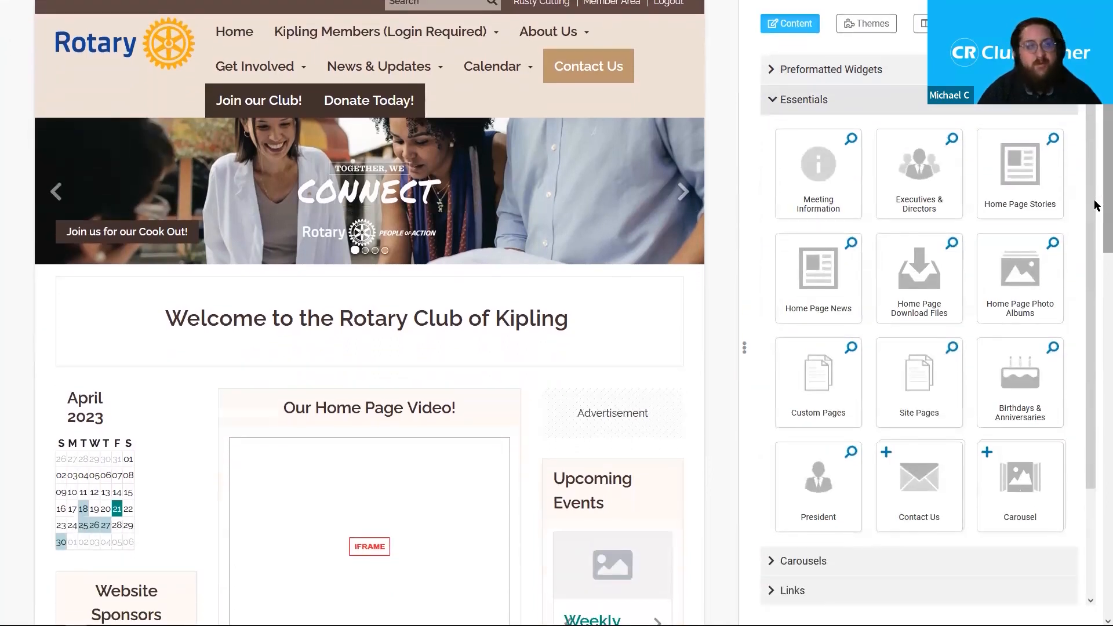
pyautogui.moveTo(1088, 216); pyautogui.dragTo(1090, 230)
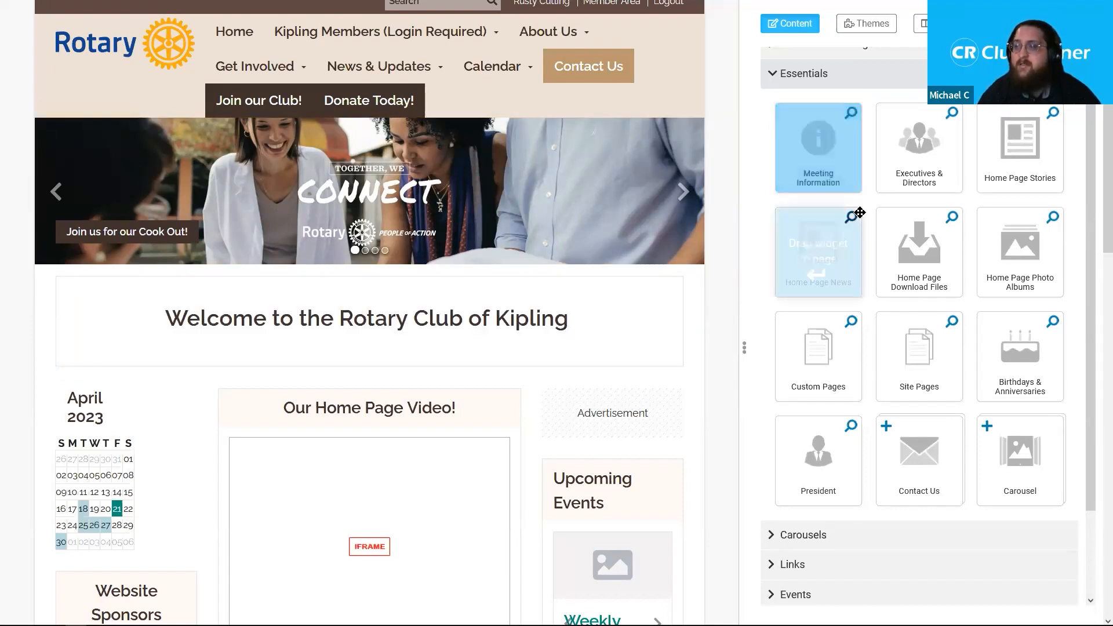
# - Preview the live content of the Meeting Information widget, read through it and close the preview
pyautogui.click(852, 114)
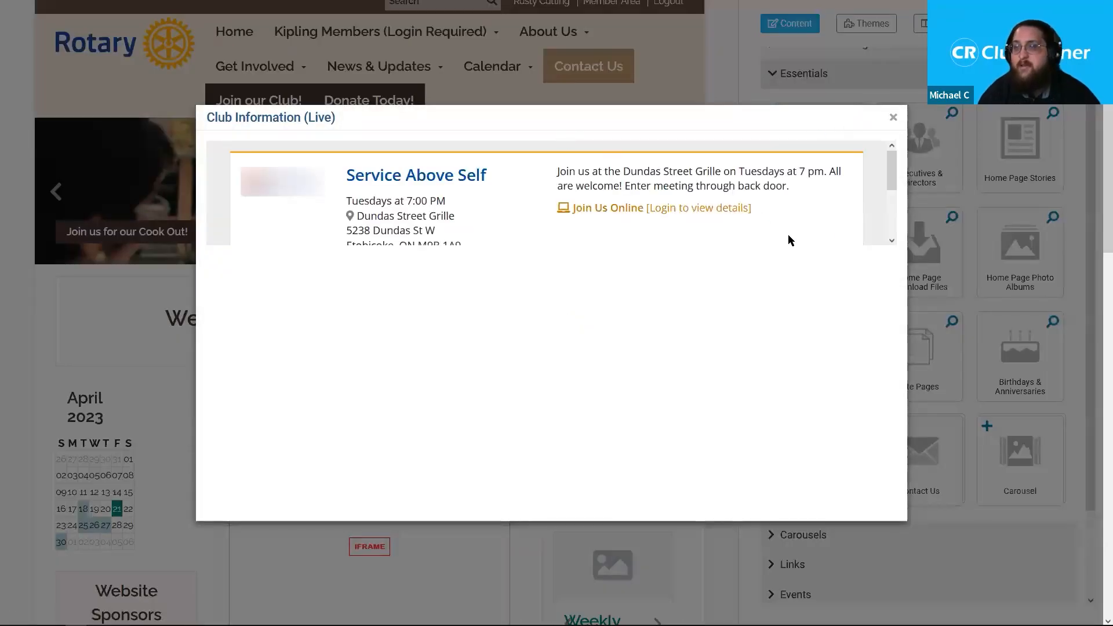
pyautogui.scroll(3, 840, 243)
pyautogui.moveTo(892, 290); pyautogui.dragTo(890, 317)
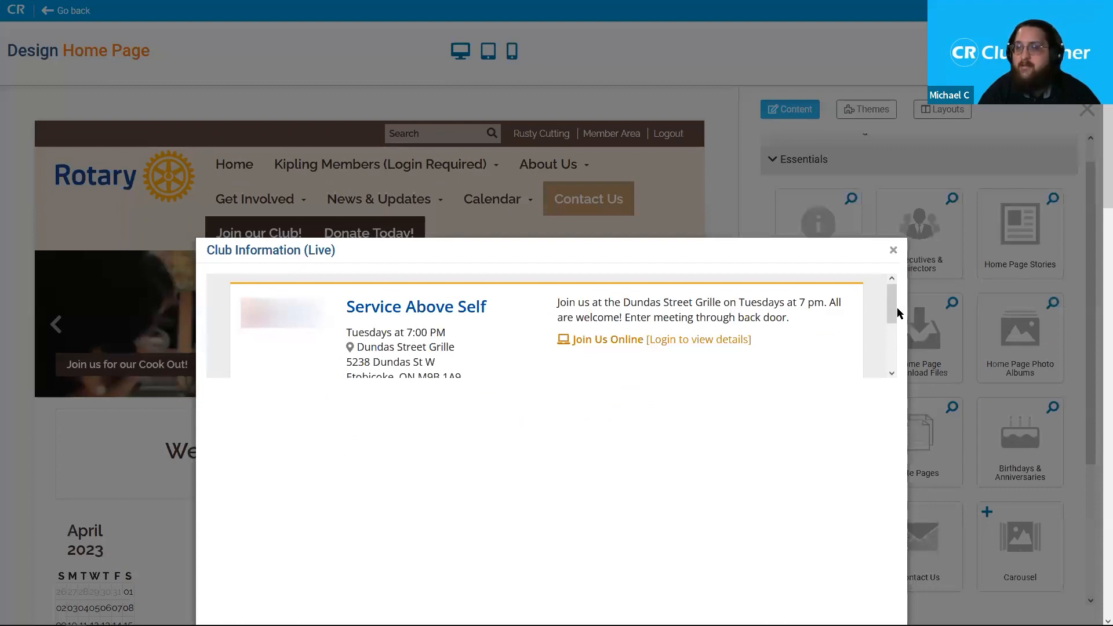
pyautogui.moveTo(891, 310); pyautogui.dragTo(891, 317)
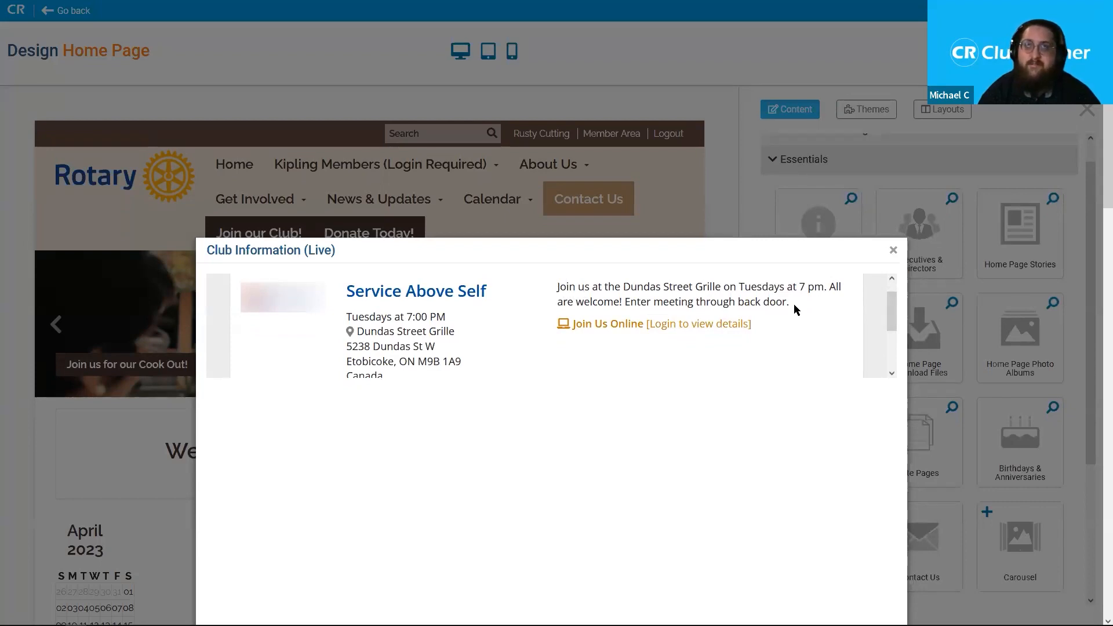
pyautogui.click(893, 251)
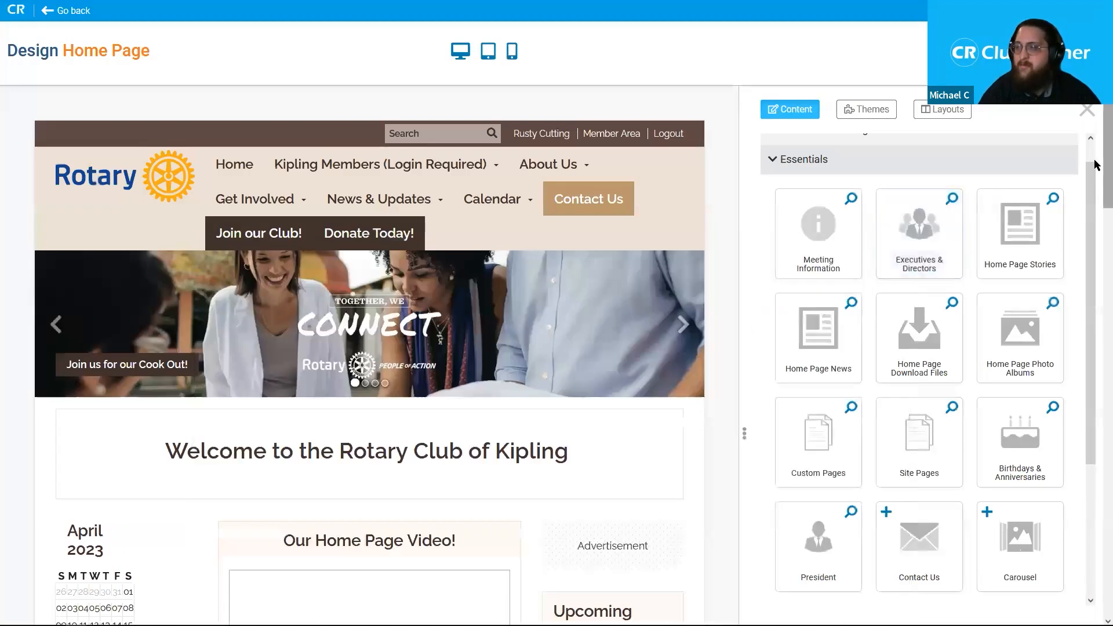
# - Place the Meeting Information widget at the top of the Main column, above the home page video
pyautogui.scroll(-2, 1095, 191)
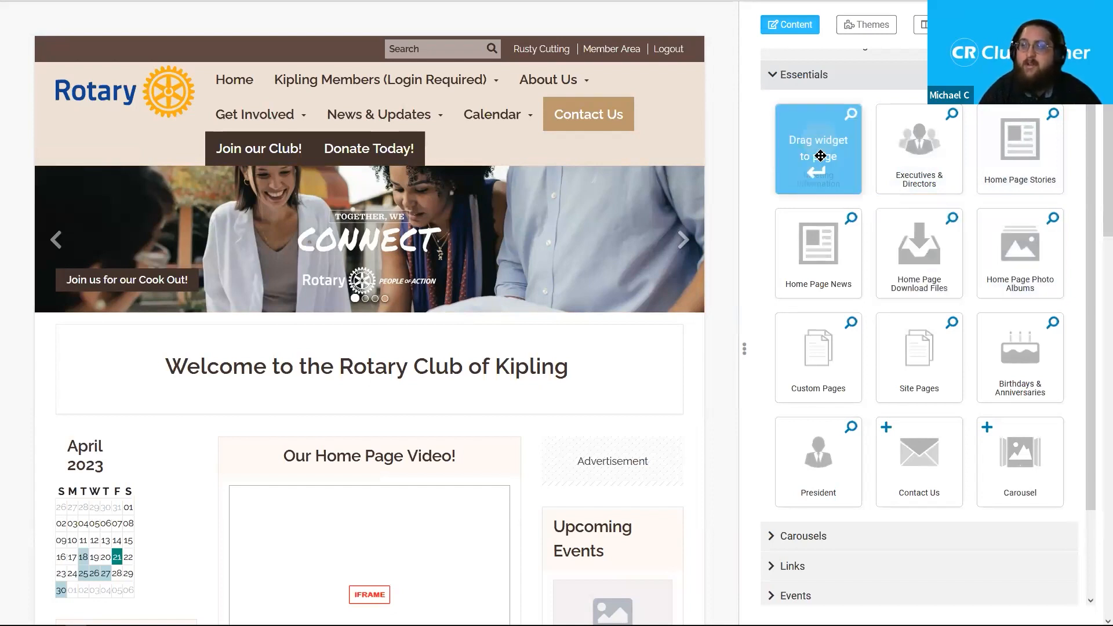
pyautogui.moveTo(829, 158); pyautogui.dragTo(760, 149)
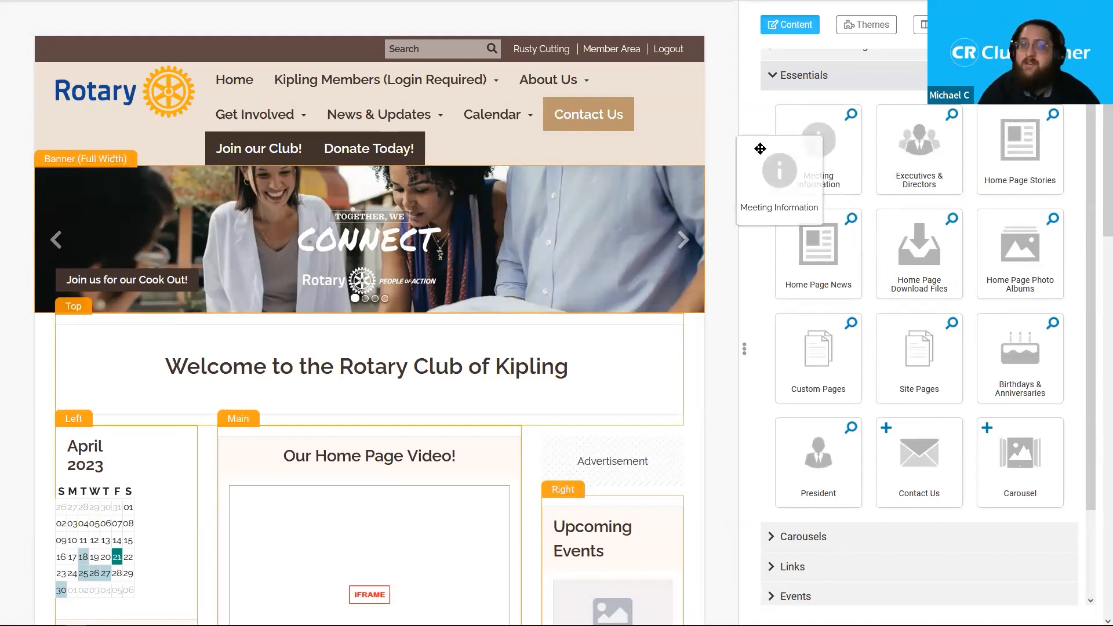
pyautogui.moveTo(759, 149); pyautogui.dragTo(368, 315)
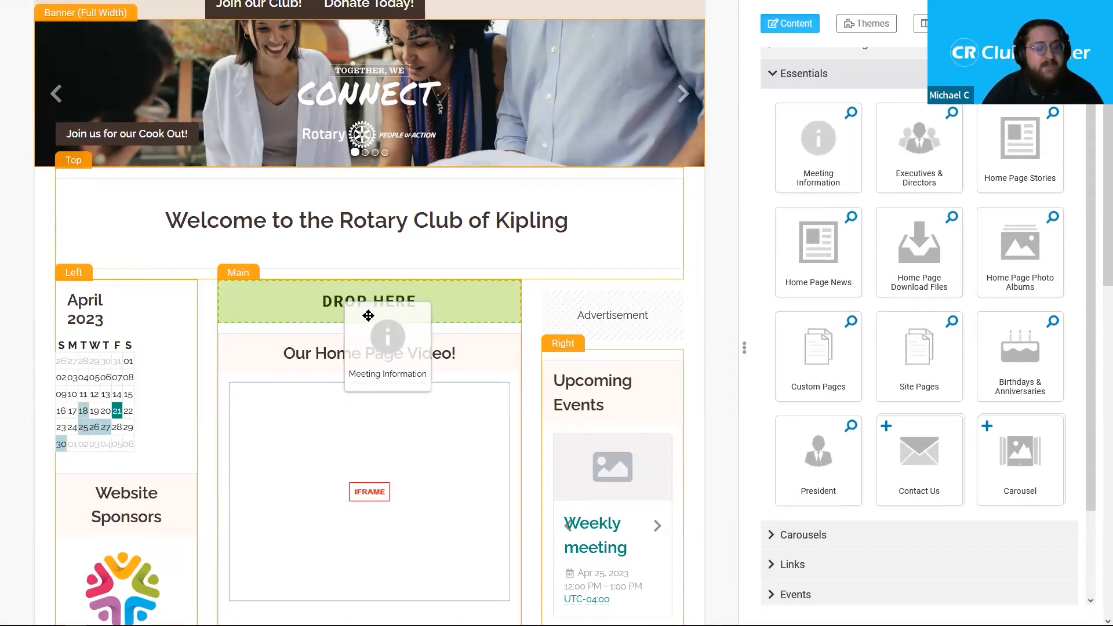
pyautogui.moveTo(368, 315); pyautogui.dragTo(633, 410)
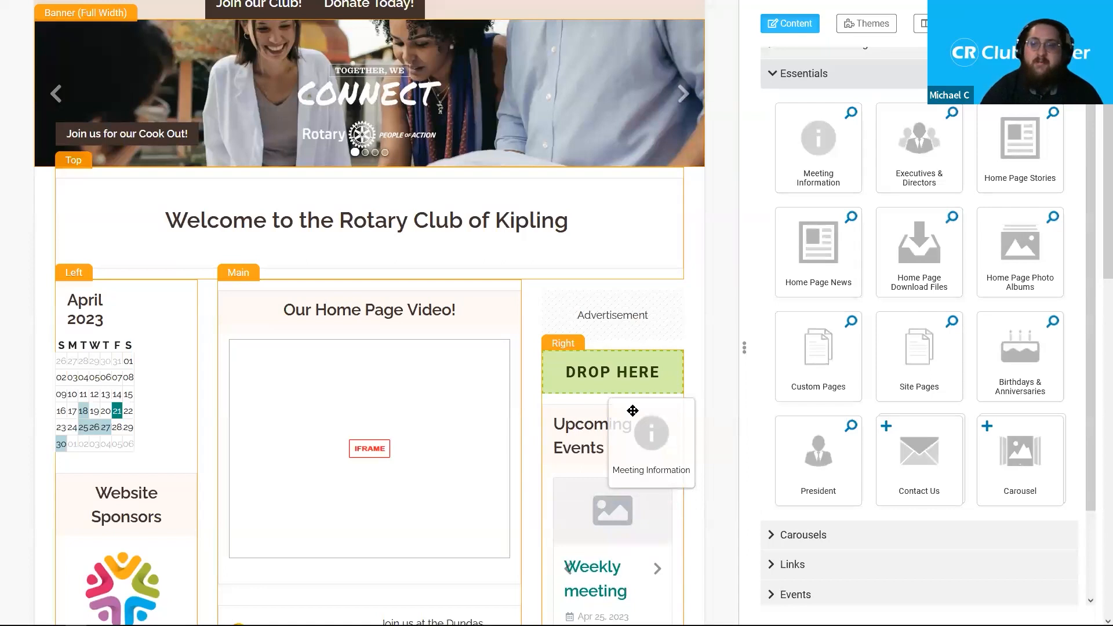
pyautogui.moveTo(633, 411); pyautogui.dragTo(592, 250)
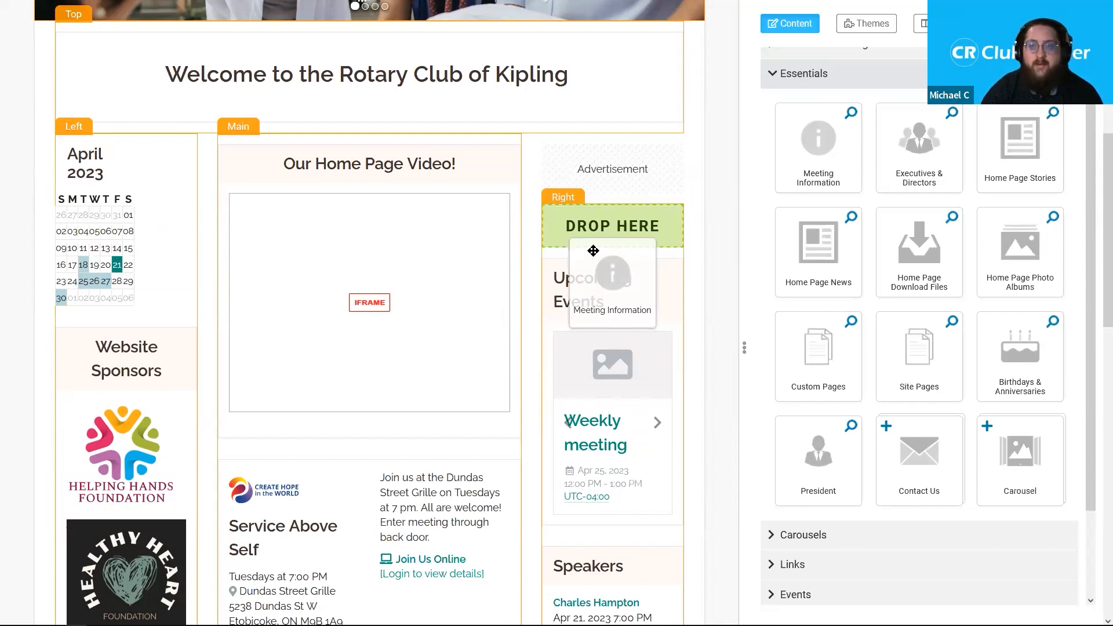
pyautogui.moveTo(593, 251); pyautogui.dragTo(487, 174)
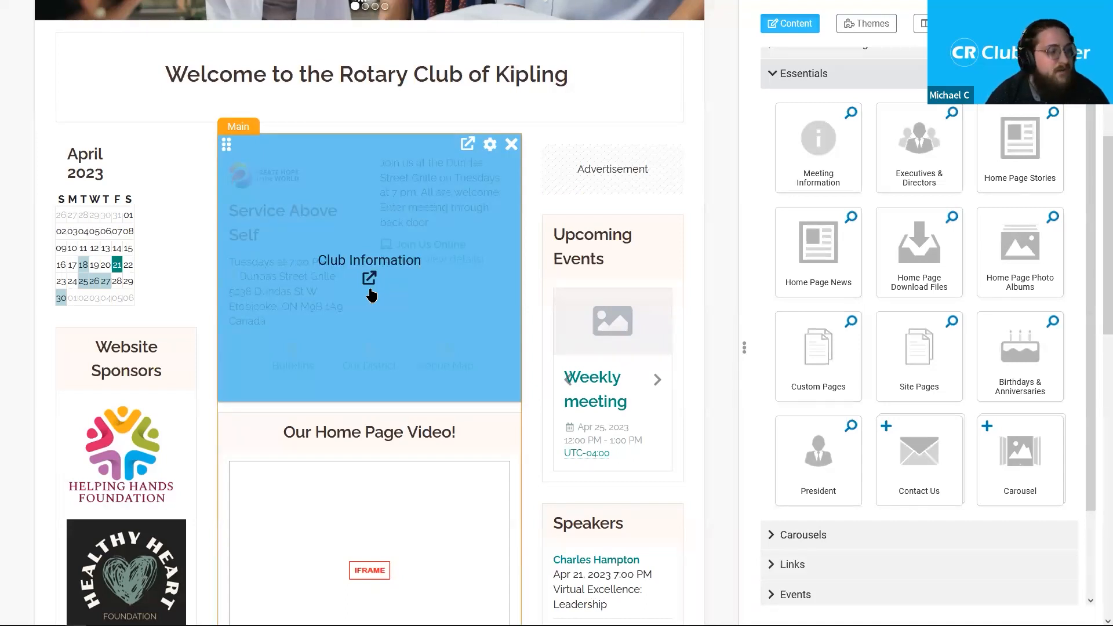
# - Open the Club Information page from the placed widget and examine its club details, contact info and meetings sections
pyautogui.click(368, 280)
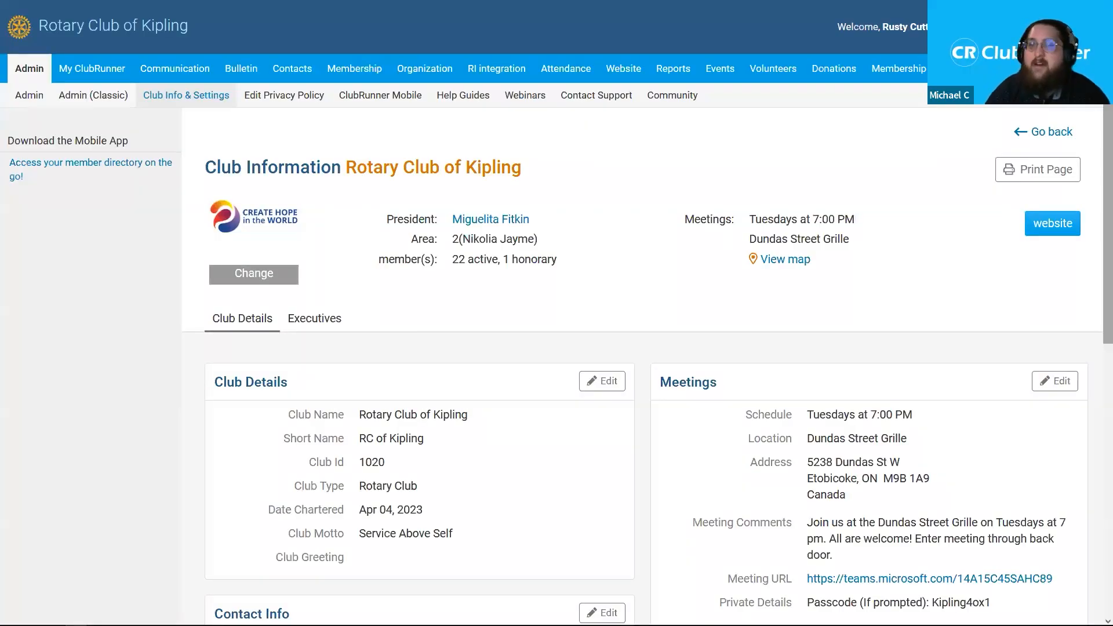
pyautogui.scroll(-2, 1095, 168)
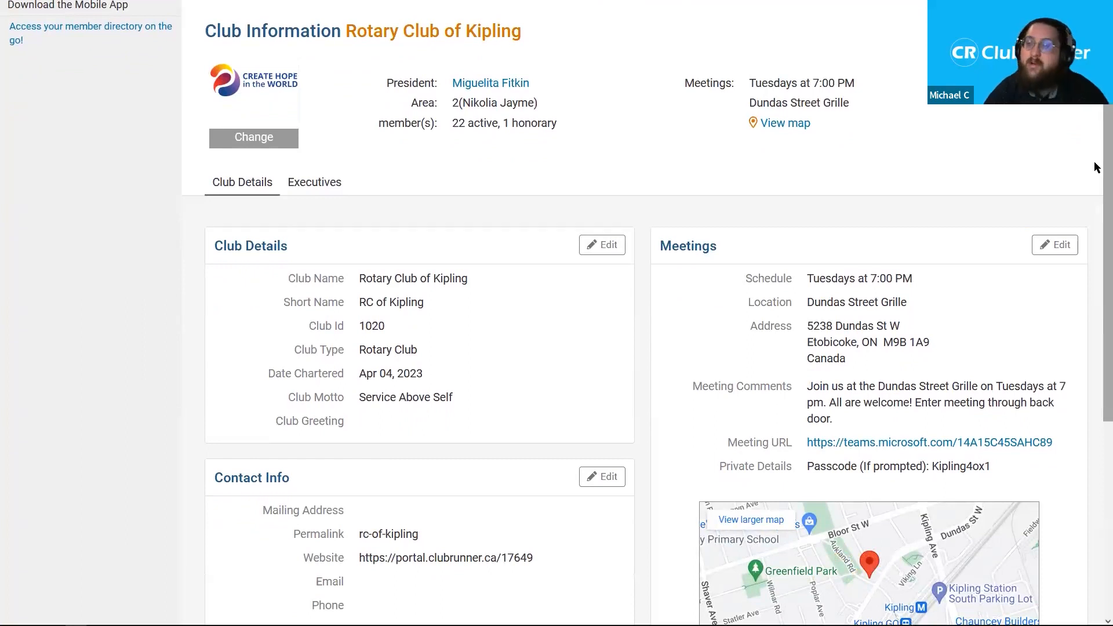
pyautogui.scroll(-2, 1095, 168)
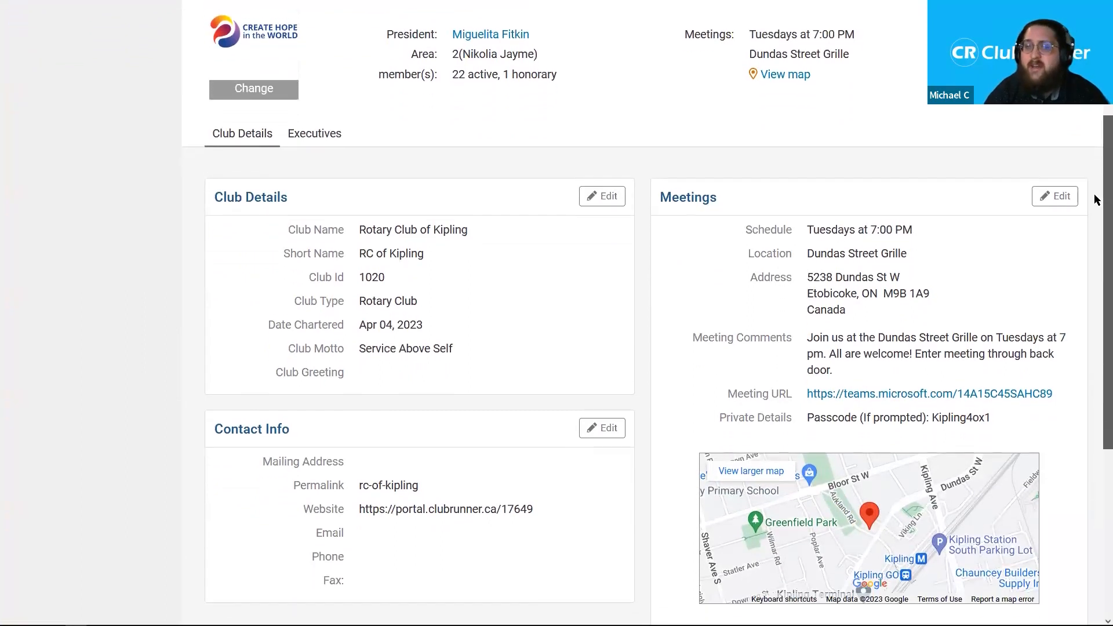
pyautogui.scroll(-1, 1096, 223)
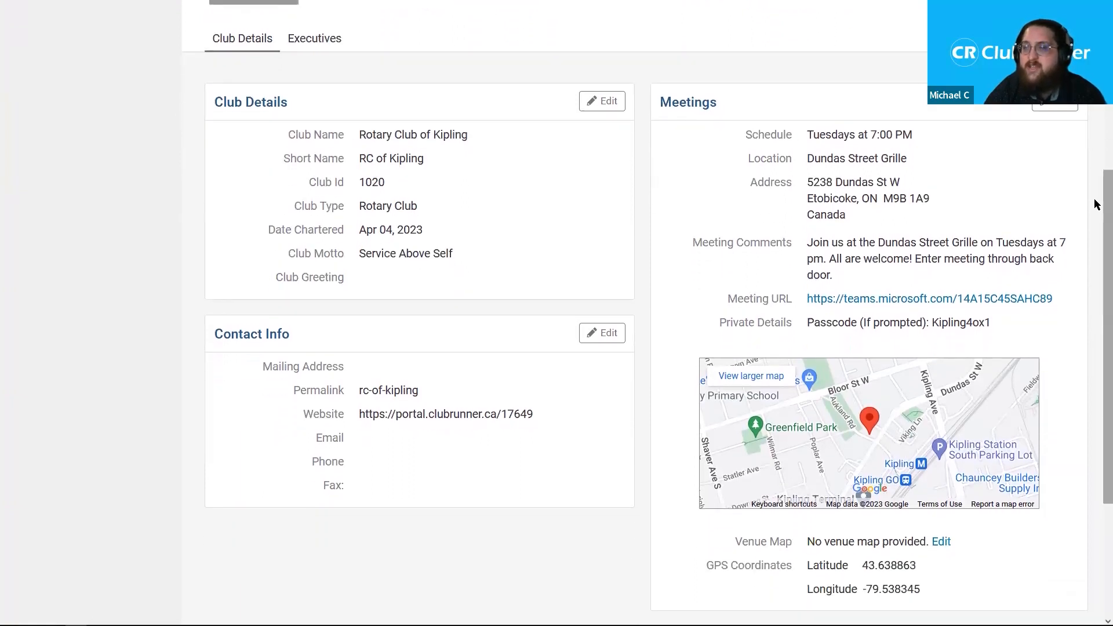
pyautogui.scroll(1, 1095, 194)
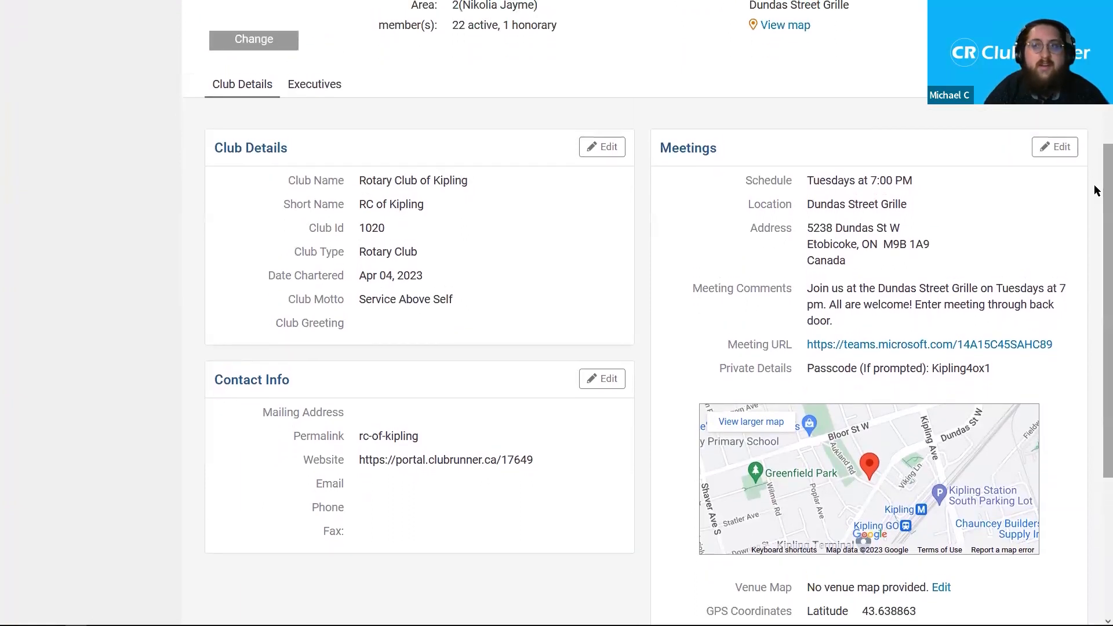
# - Open the club's Meetings details for editing and set the meeting day to Friday
pyautogui.scroll(-1, 652, 118)
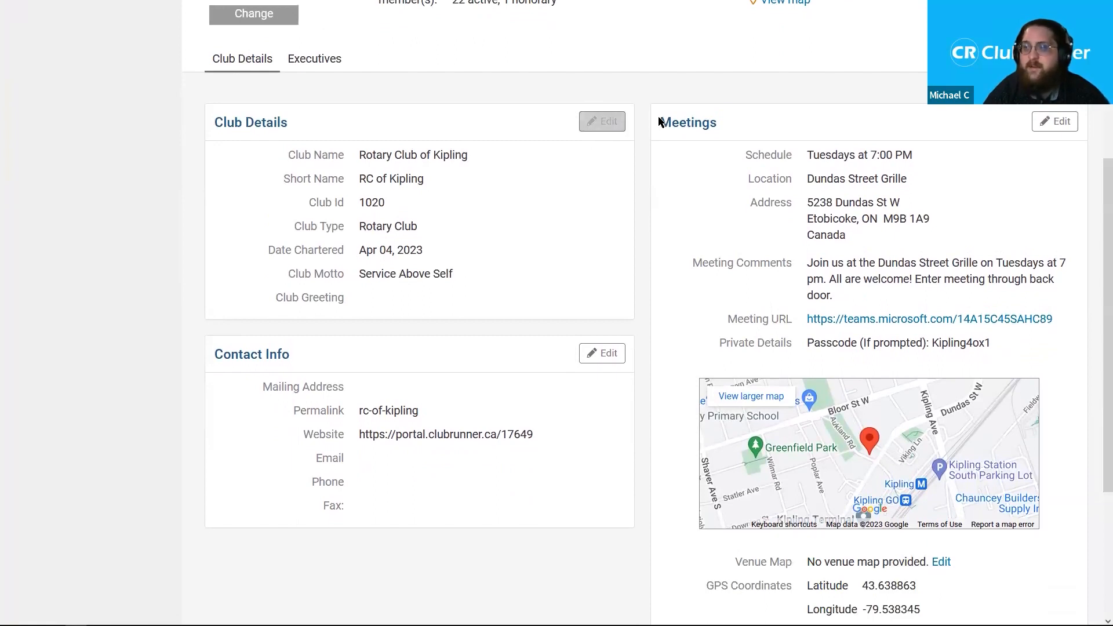
pyautogui.doubleClick(688, 122)
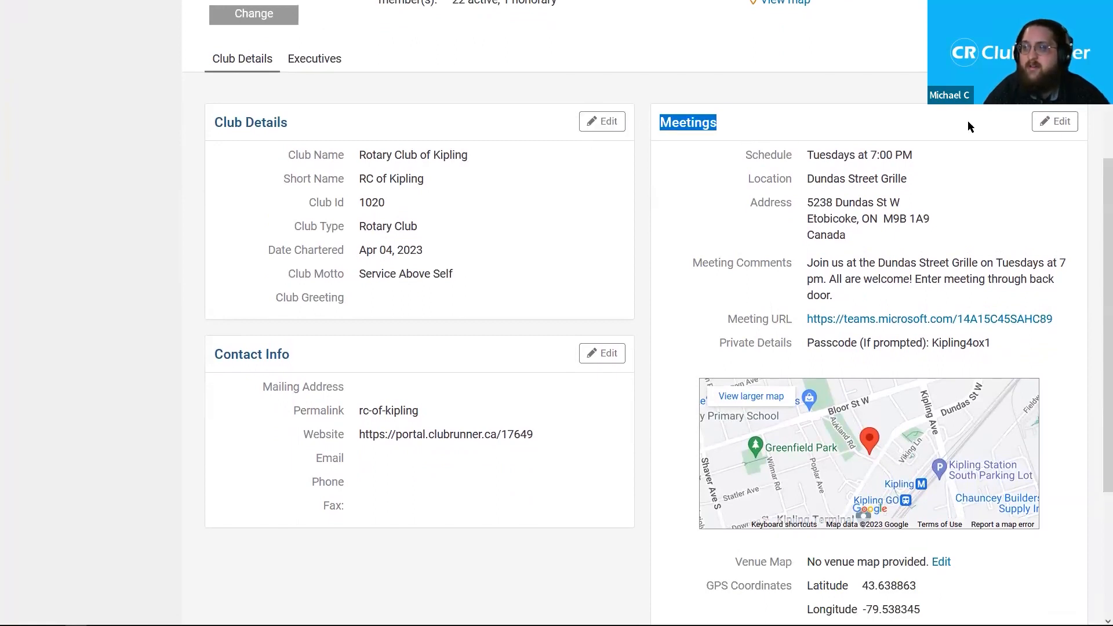
pyautogui.click(1068, 126)
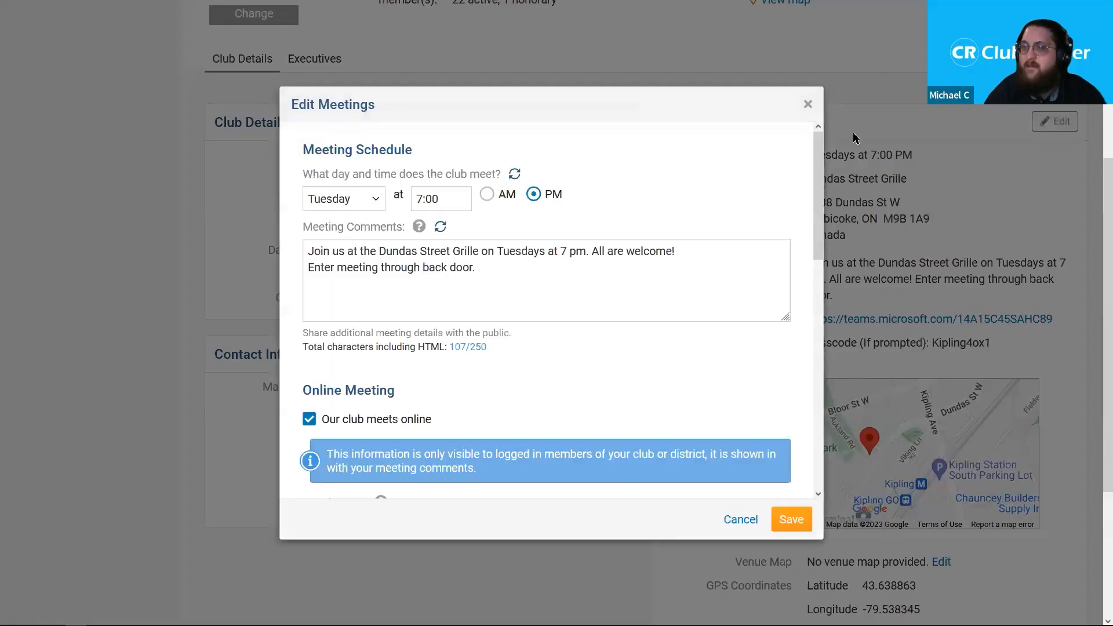
pyautogui.click(370, 204)
pyautogui.click(370, 206)
pyautogui.click(369, 207)
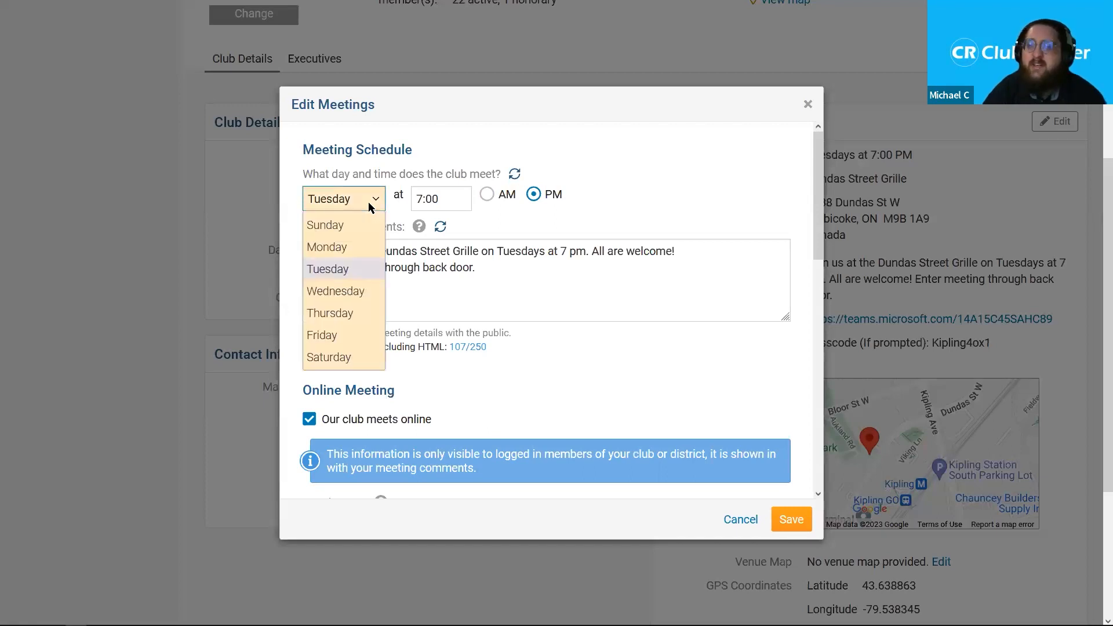
pyautogui.click(330, 336)
# - Replace the weekday in the meeting comments with "Fridays" and save the meeting details
pyautogui.doubleClick(513, 256)
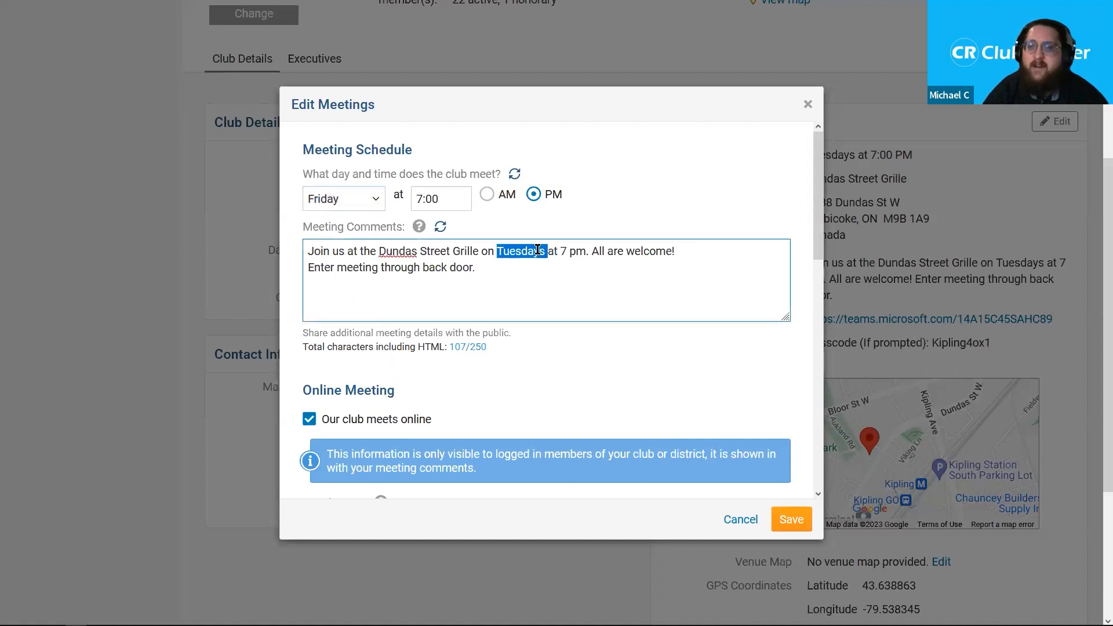
pyautogui.write('Fridays')
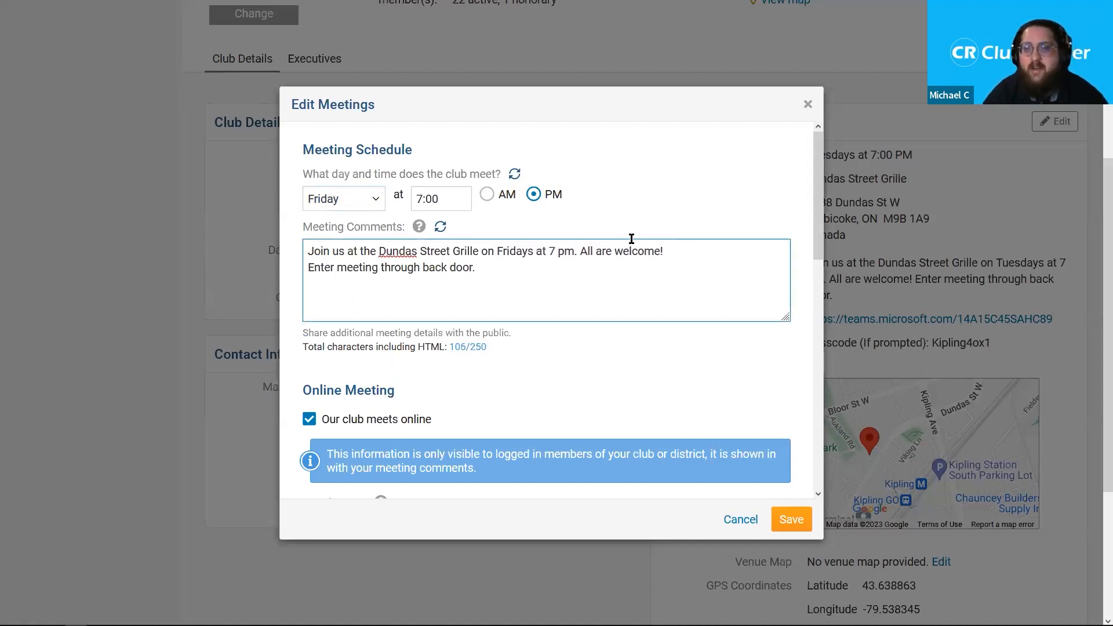
pyautogui.moveTo(791, 193); pyautogui.dragTo(813, 187)
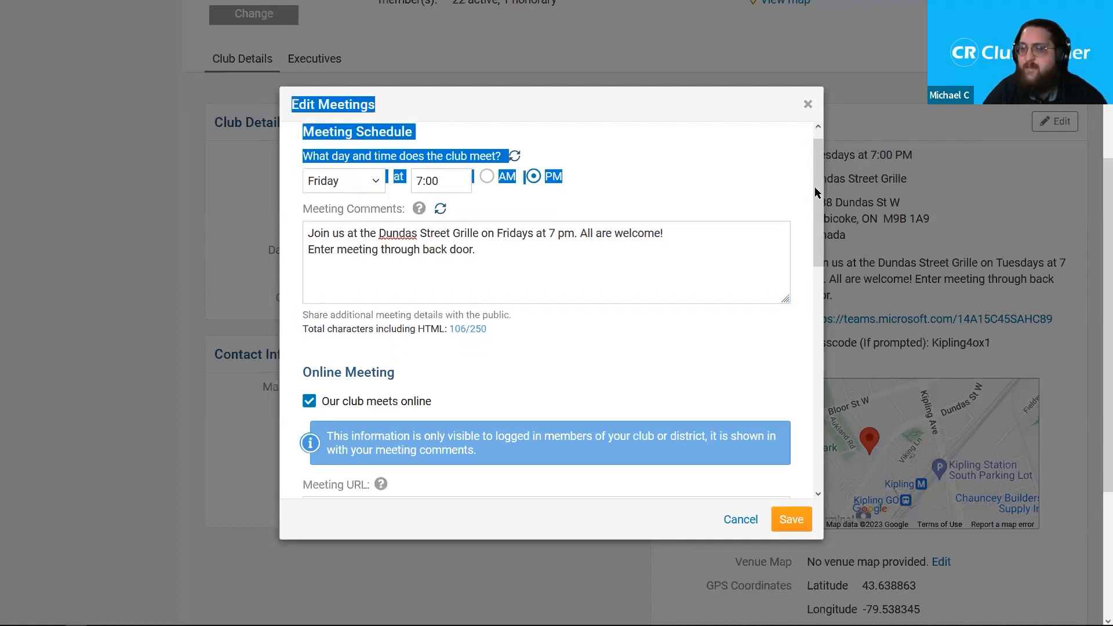
pyautogui.click(791, 518)
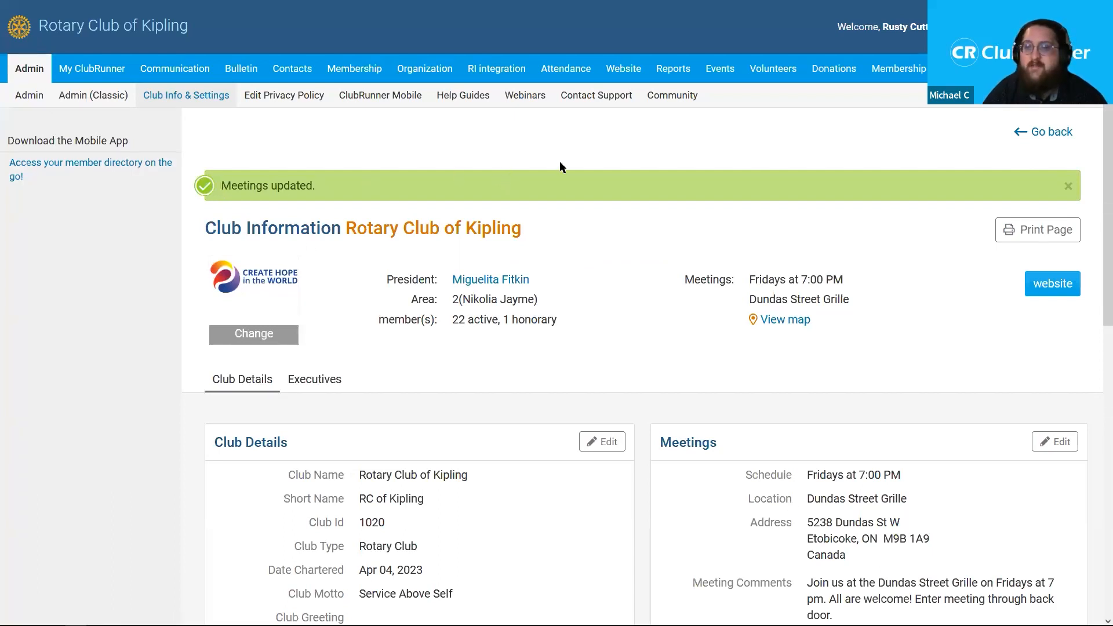
# - Return to the home page designer and open the properties of the Club Information widget in the Main column
pyautogui.click(1053, 139)
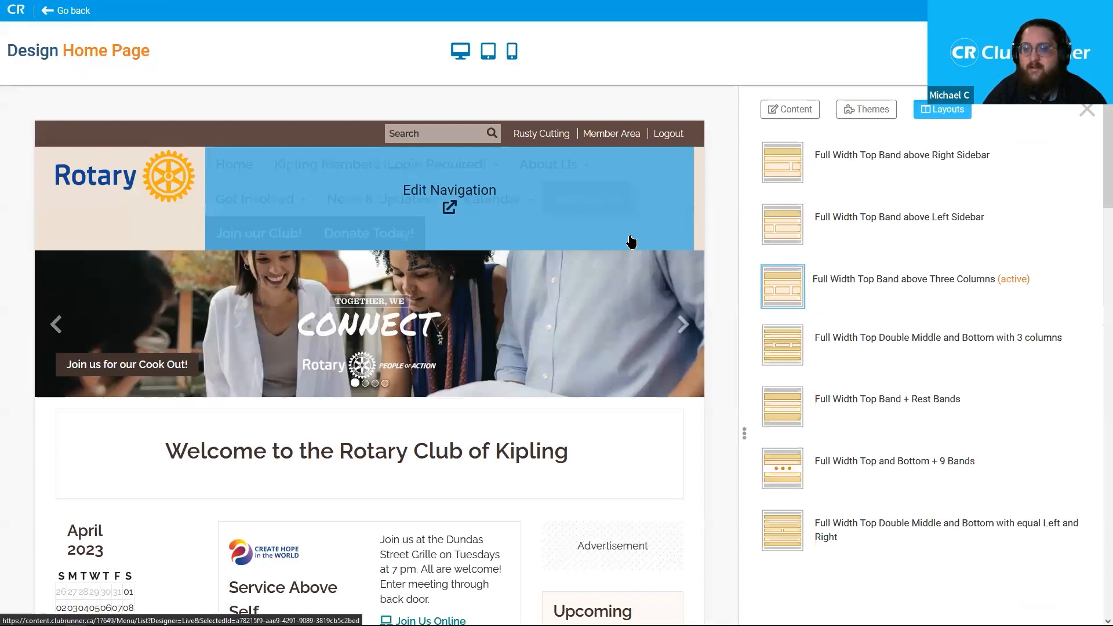
pyautogui.scroll(-5, 636, 220)
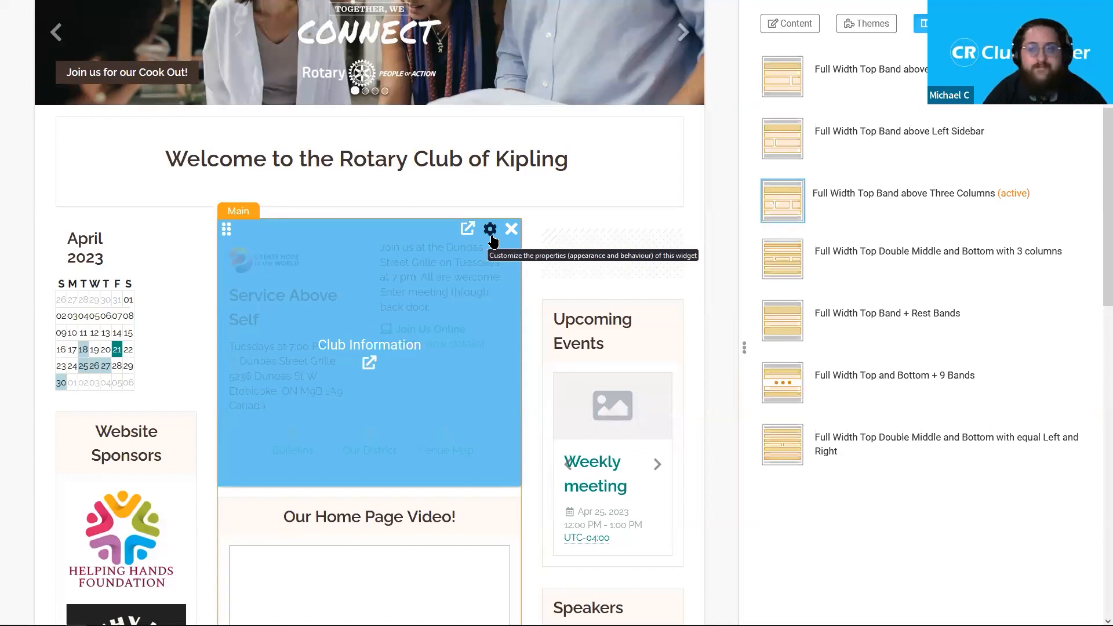
pyautogui.click(490, 230)
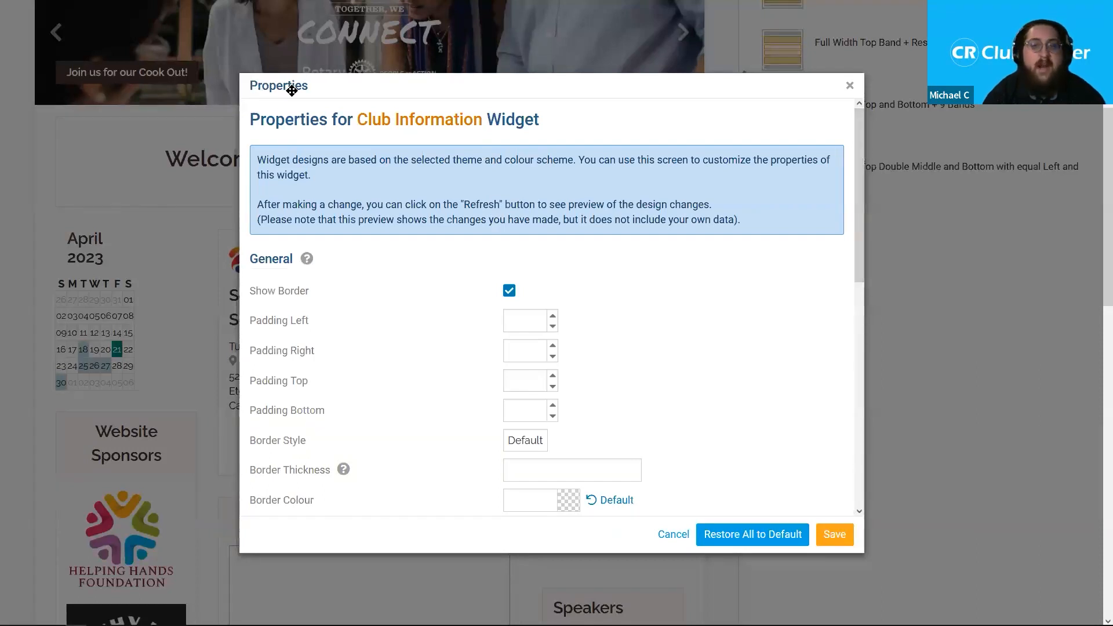
# - Set the widget's left, right, top and bottom padding to 10 each
pyautogui.moveTo(859, 138); pyautogui.dragTo(867, 177)
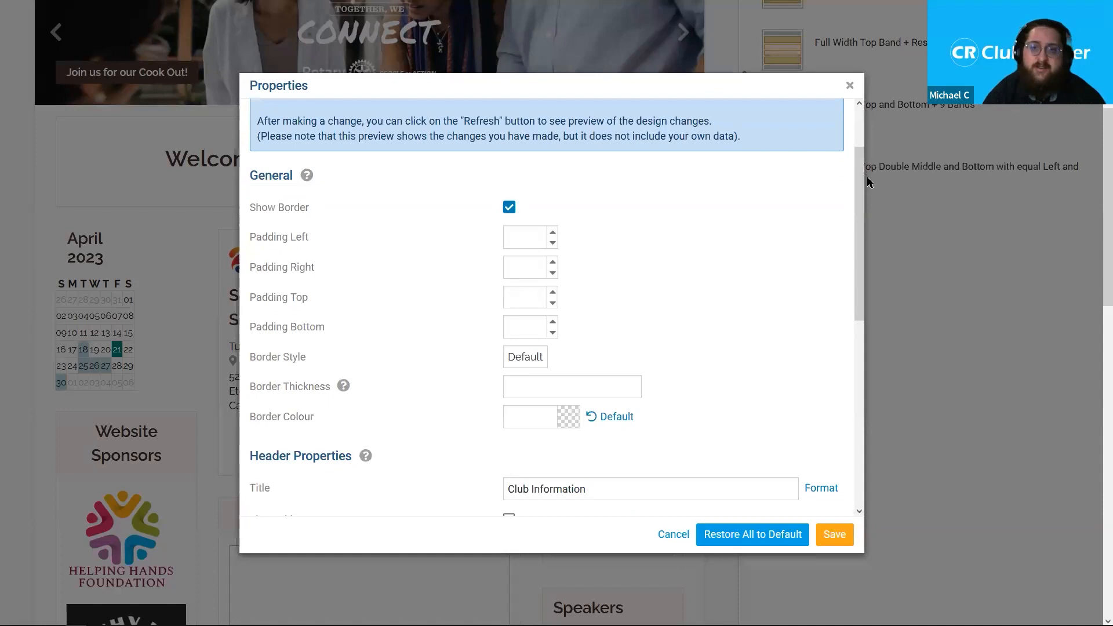
pyautogui.moveTo(851, 184); pyautogui.dragTo(856, 190)
pyautogui.moveTo(248, 219); pyautogui.dragTo(381, 313)
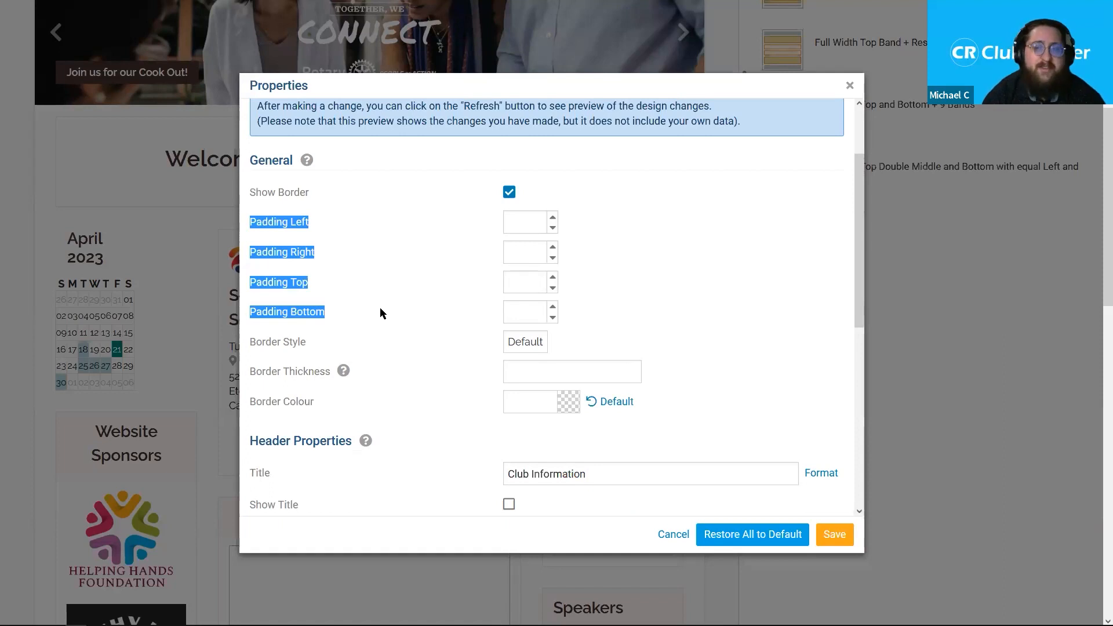
pyautogui.click(524, 223)
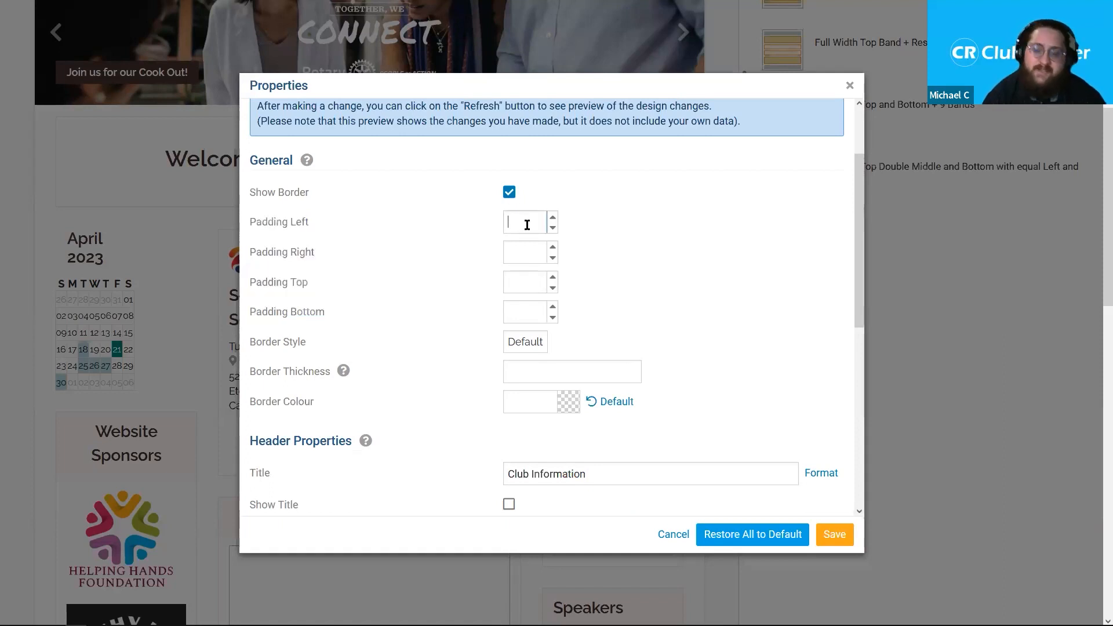
pyautogui.press('Tab')
pyautogui.write('20')
pyautogui.press('Tab')
pyautogui.write('10')
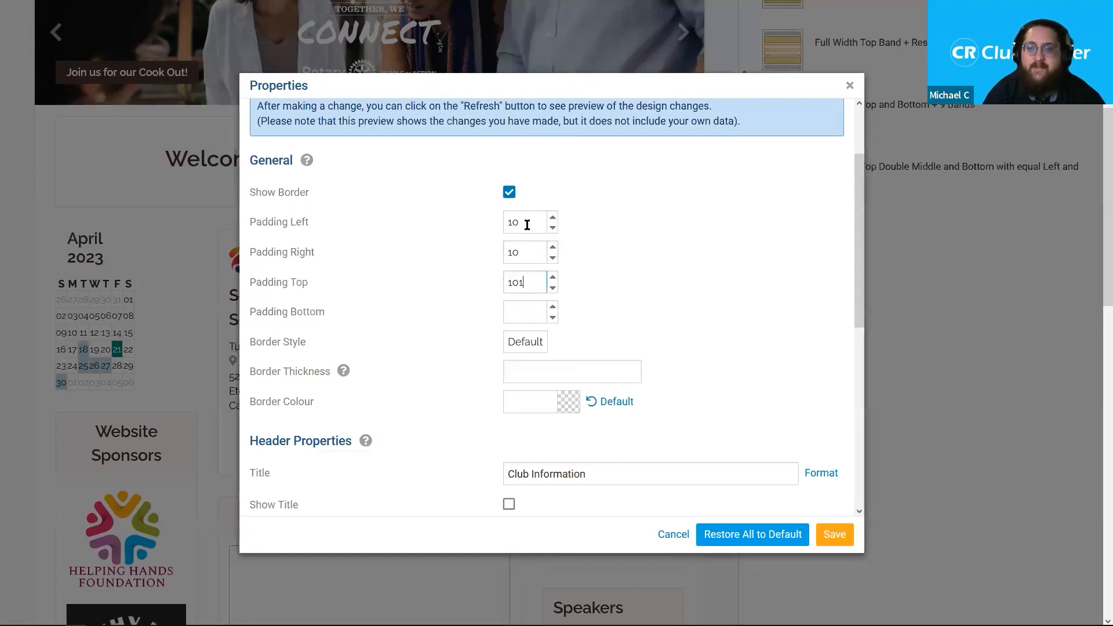
pyautogui.write('10')
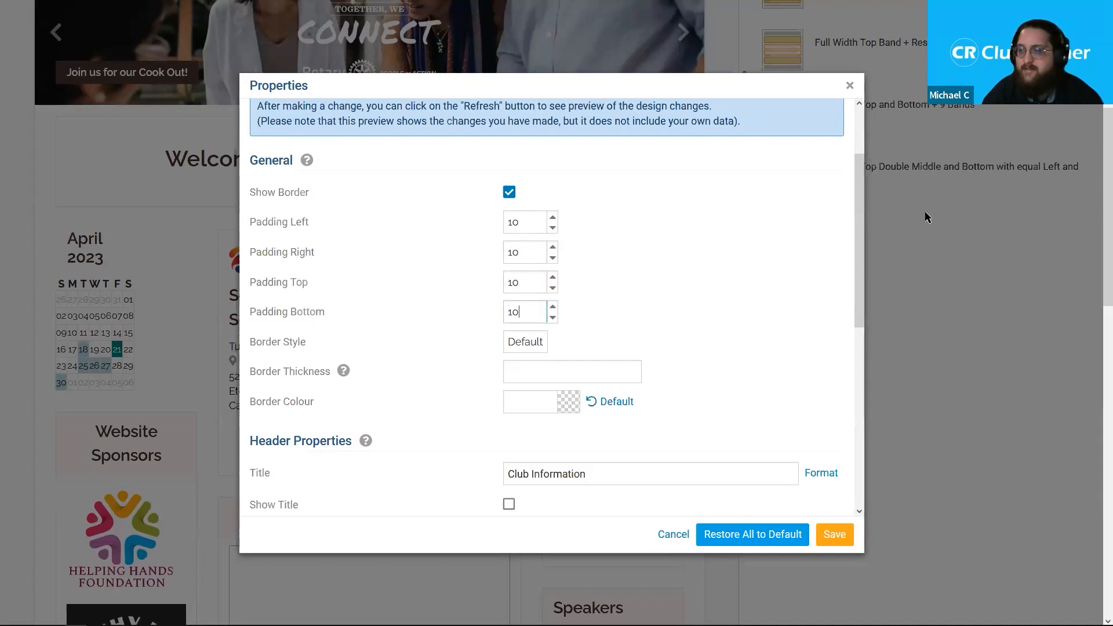
# - Give the widget a Dotted border style with a border thickness of 5
pyautogui.moveTo(861, 228); pyautogui.dragTo(861, 267)
pyautogui.click(522, 249)
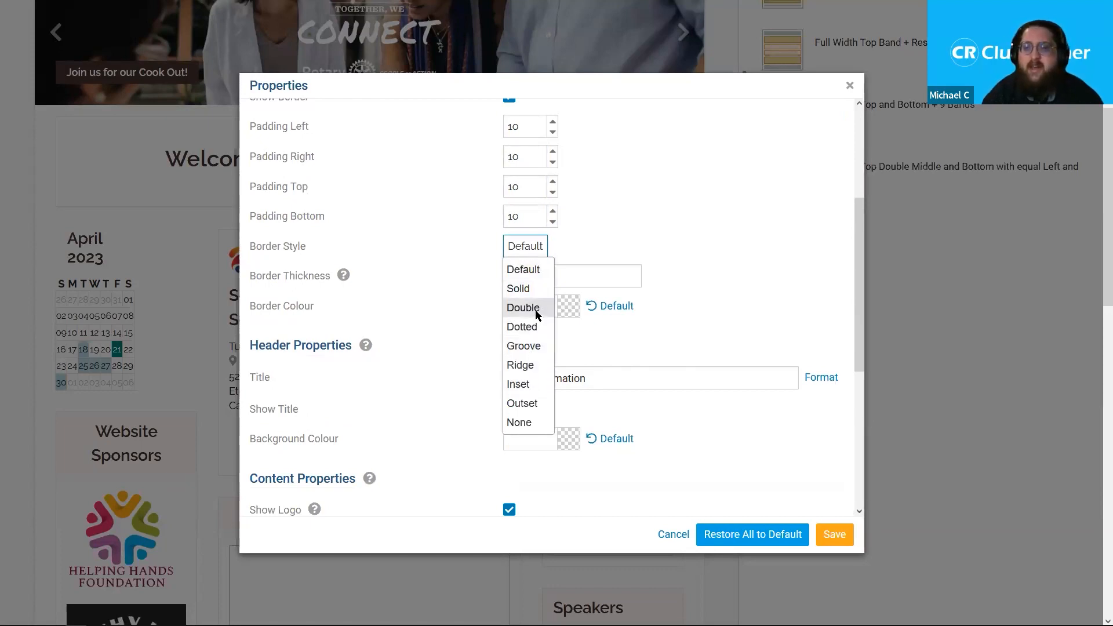
pyautogui.click(533, 327)
pyautogui.click(533, 278)
pyautogui.moveTo(280, 282)
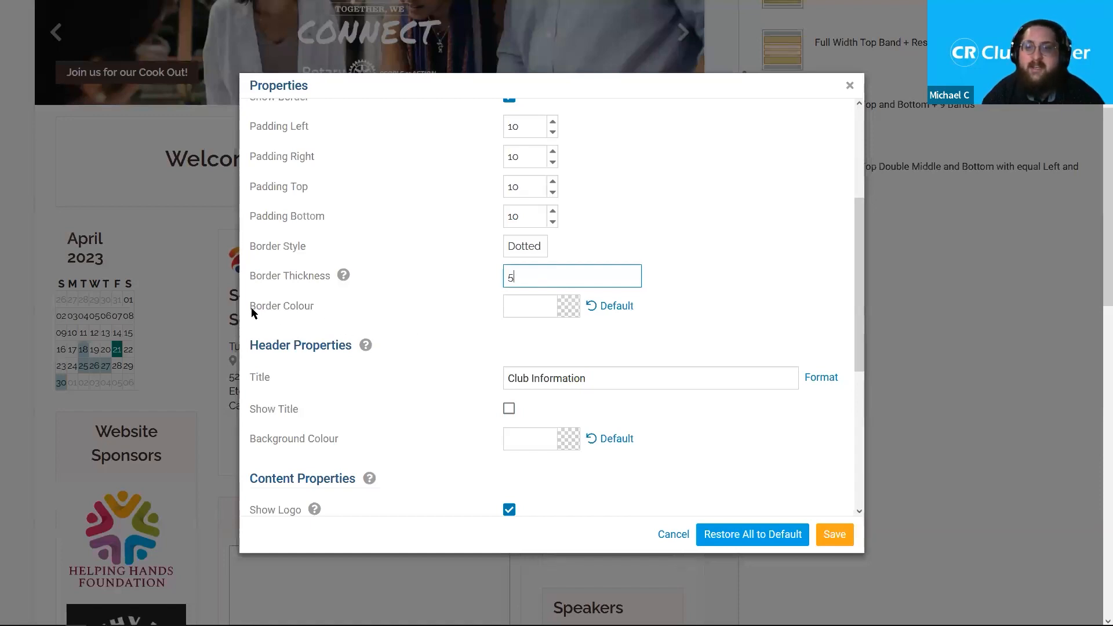
# - Set the widget's border colour to red, #ff0303
pyautogui.moveTo(252, 313); pyautogui.dragTo(323, 307)
pyautogui.click(326, 309)
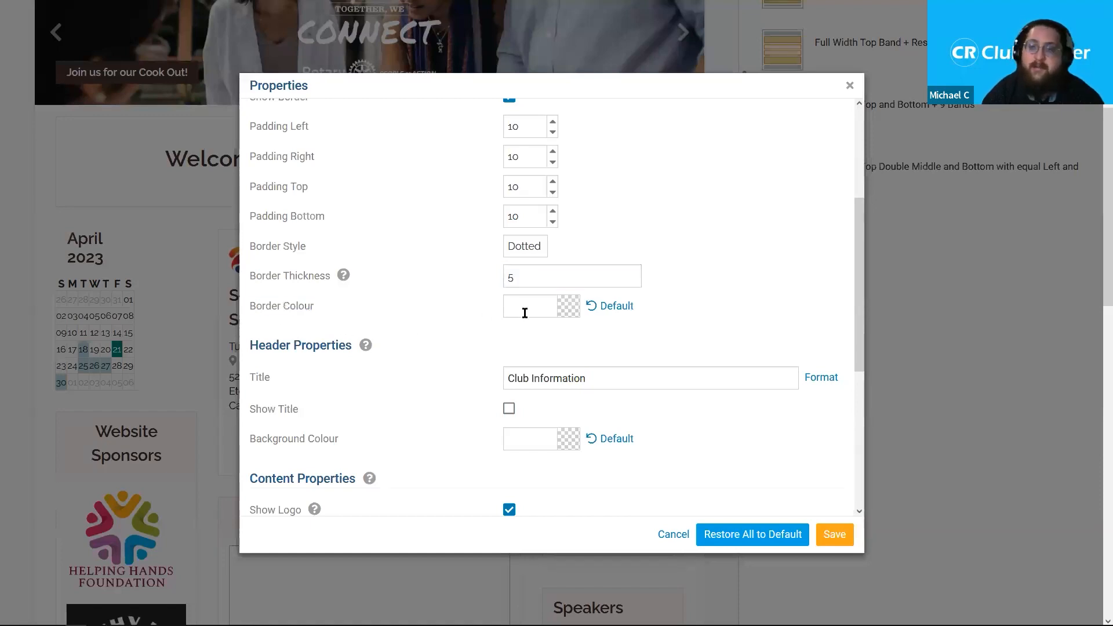
pyautogui.click(524, 313)
pyautogui.moveTo(536, 319)
pyautogui.mouseDown()
pyautogui.moveTo(551, 314)
pyautogui.moveTo(523, 325)
pyautogui.moveTo(514, 377)
pyautogui.moveTo(475, 338)
pyautogui.moveTo(563, 343)
pyautogui.moveTo(563, 415)
pyautogui.moveTo(559, 314)
pyautogui.moveTo(578, 299)
pyautogui.mouseUp()
pyautogui.click(531, 344)
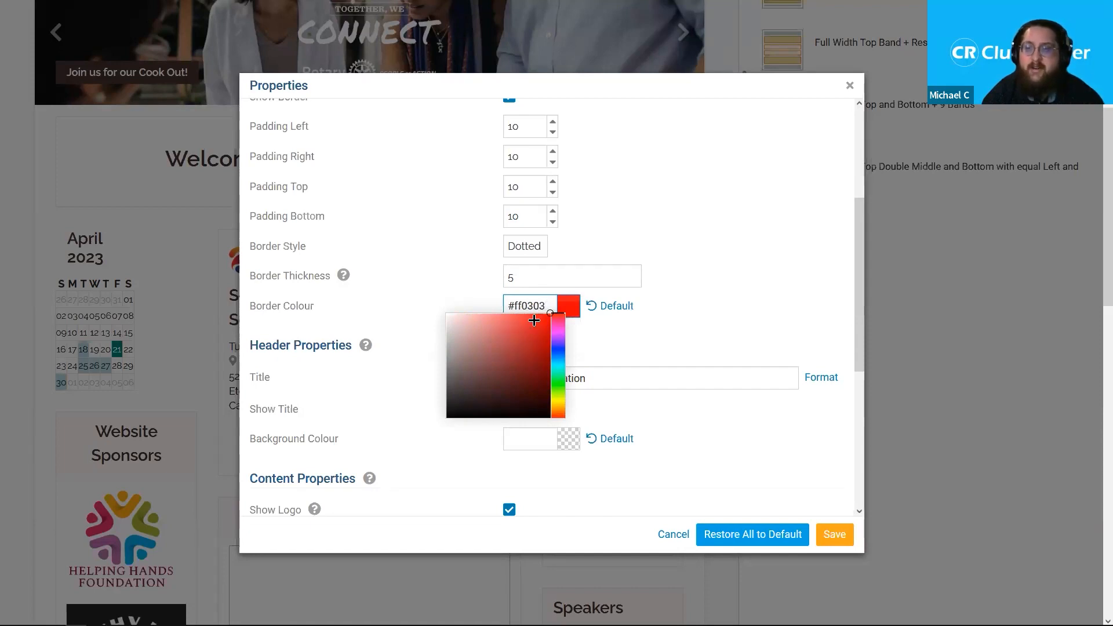
pyautogui.click(743, 286)
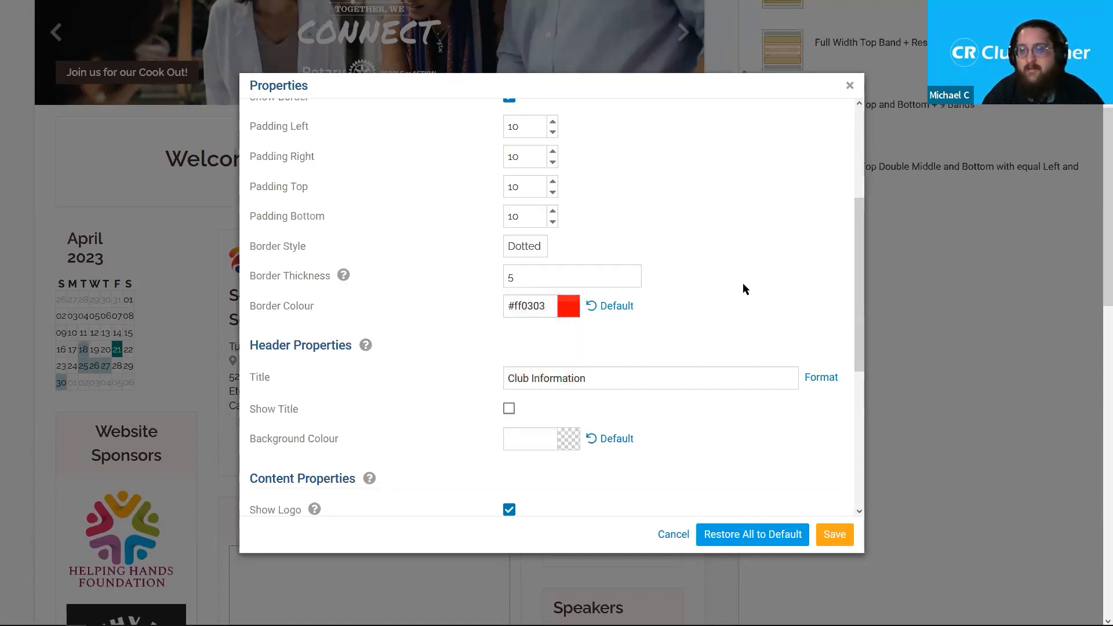
# - Look over the Header Properties and the title formatting options, then save the widget's border and padding settings
pyautogui.moveTo(856, 237); pyautogui.dragTo(867, 342)
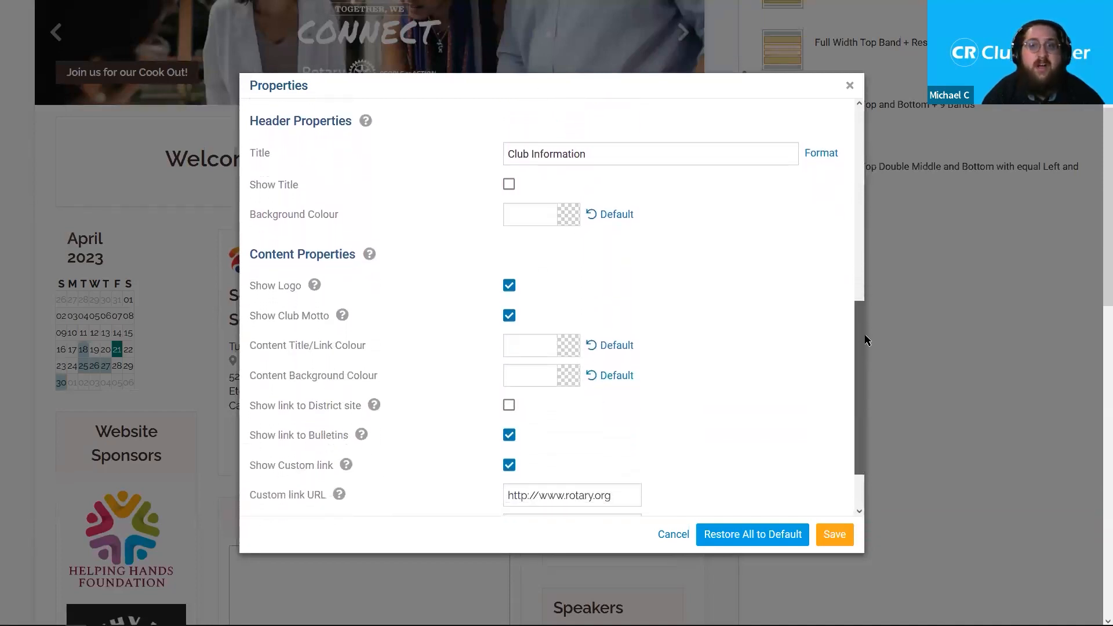
pyautogui.moveTo(226, 124); pyautogui.dragTo(474, 121)
pyautogui.click(523, 113)
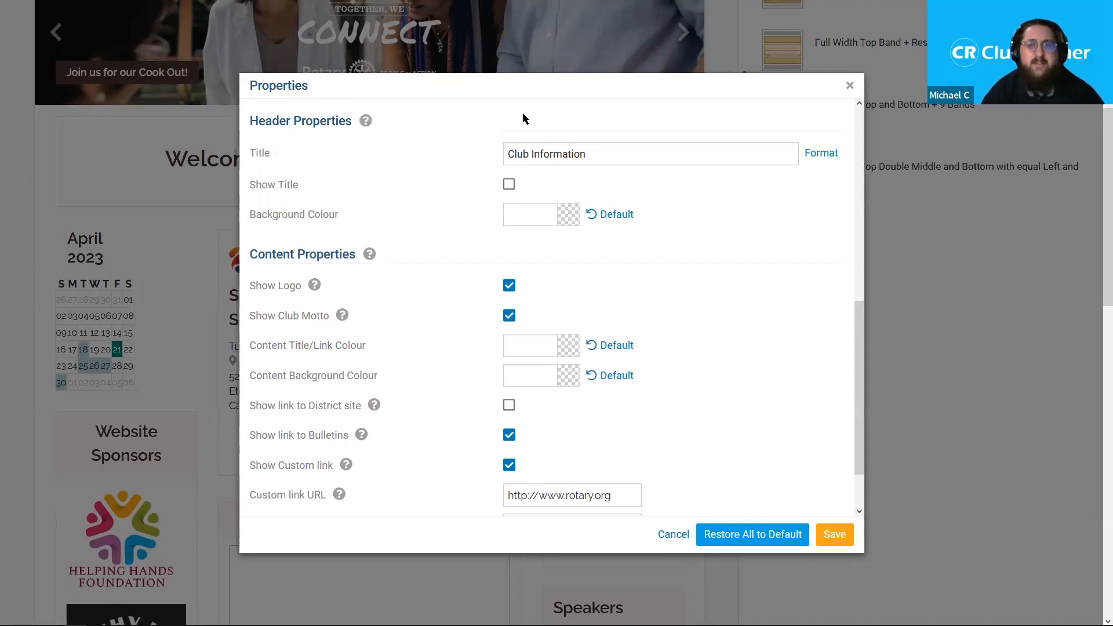
pyautogui.moveTo(606, 153); pyautogui.dragTo(507, 160)
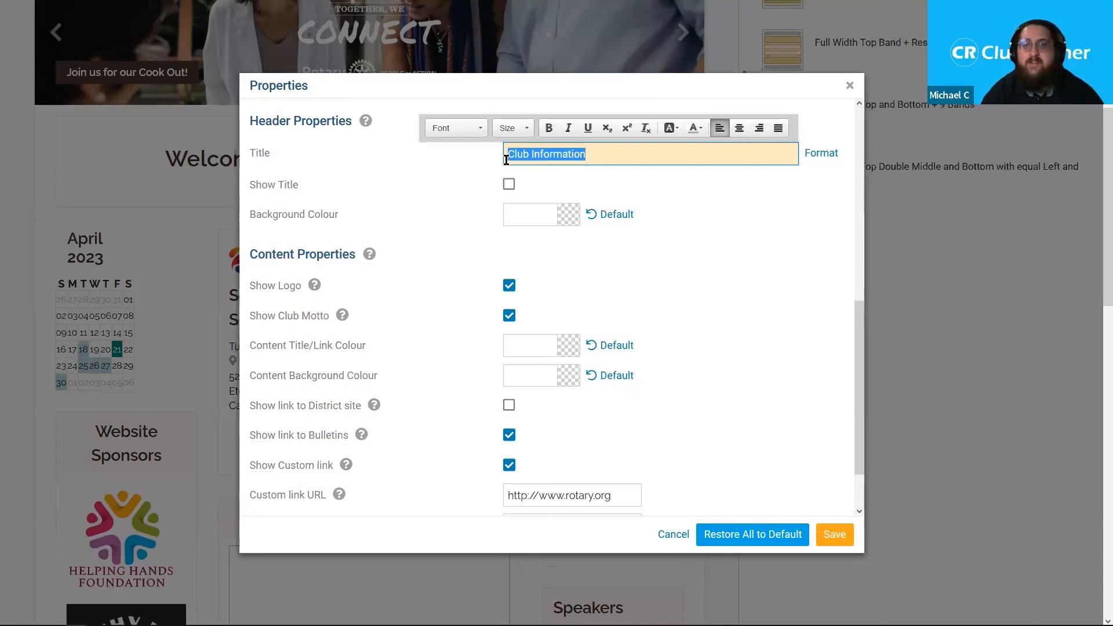
pyautogui.moveTo(407, 85); pyautogui.dragTo(321, 94)
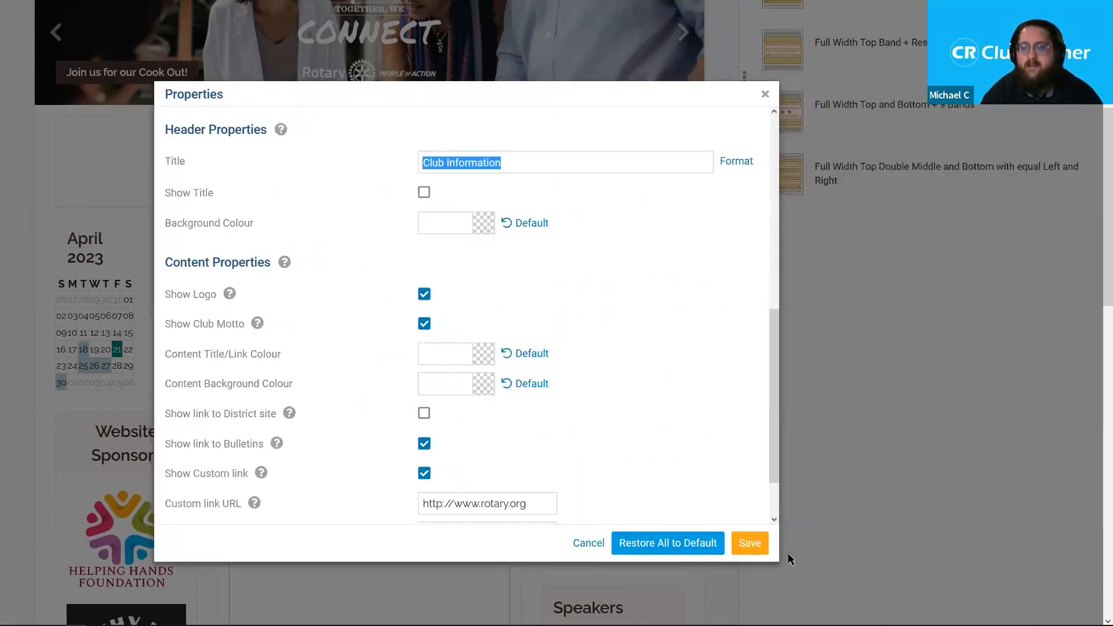
pyautogui.click(762, 547)
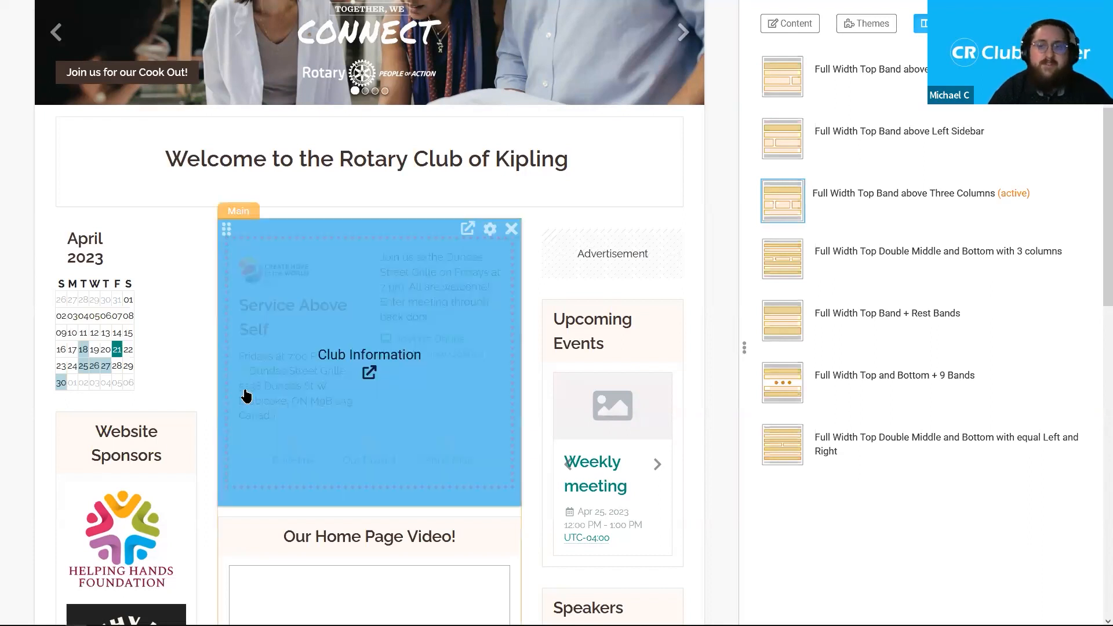
# - Reopen the Club Information widget's properties, enable Show Title in the header properties and save
pyautogui.click(491, 230)
pyautogui.moveTo(777, 193); pyautogui.dragTo(768, 354)
pyautogui.moveTo(499, 234); pyautogui.dragTo(401, 237)
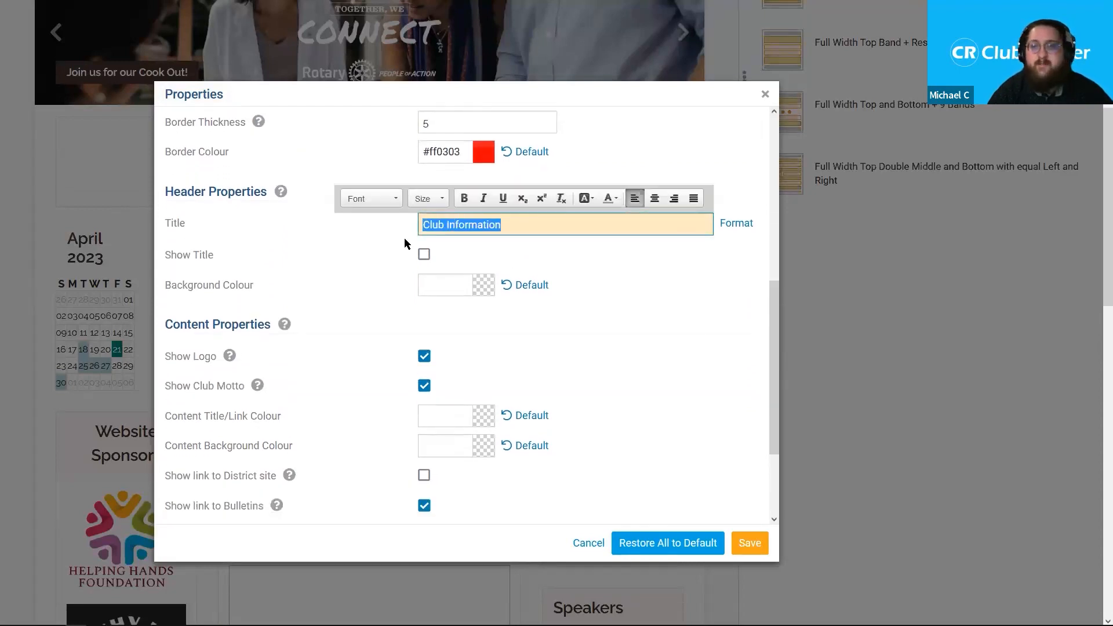
pyautogui.click(404, 241)
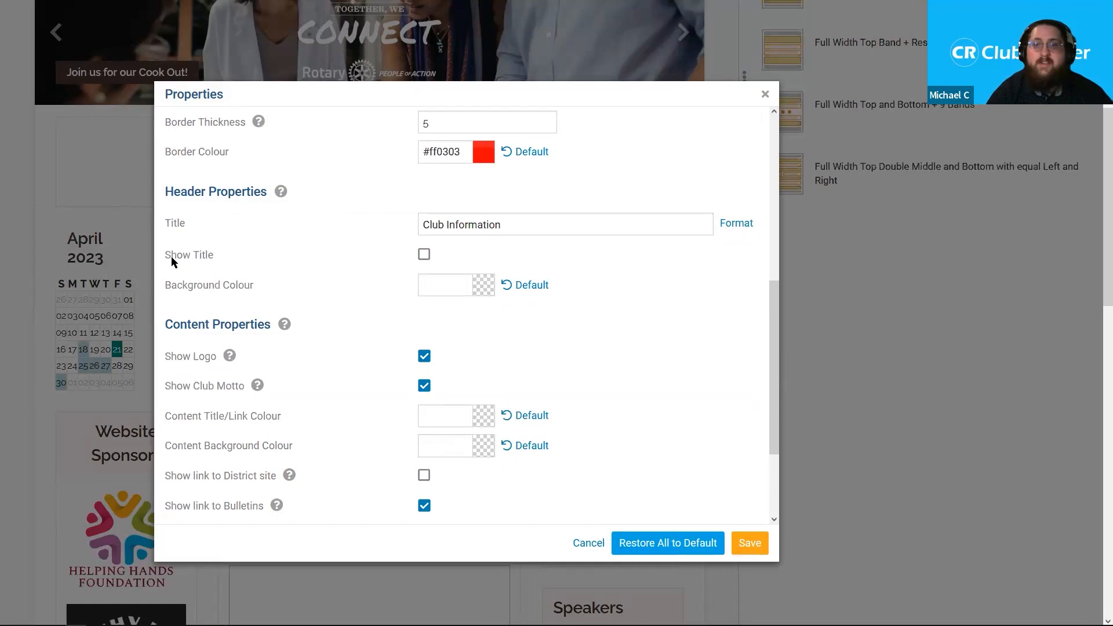
pyautogui.moveTo(161, 254); pyautogui.dragTo(230, 265)
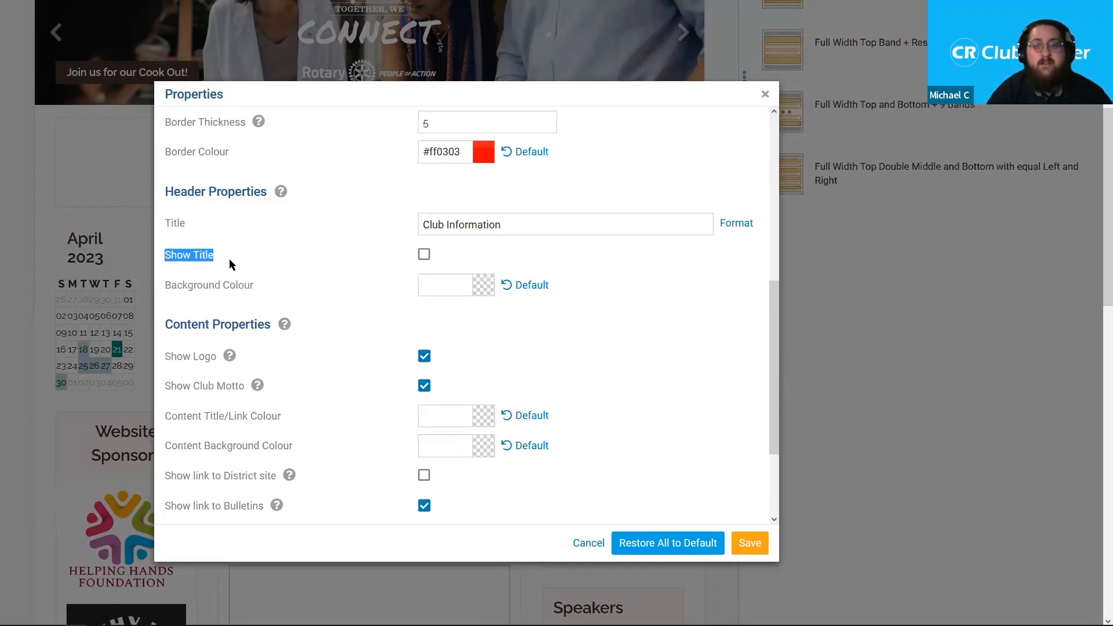
pyautogui.click(423, 255)
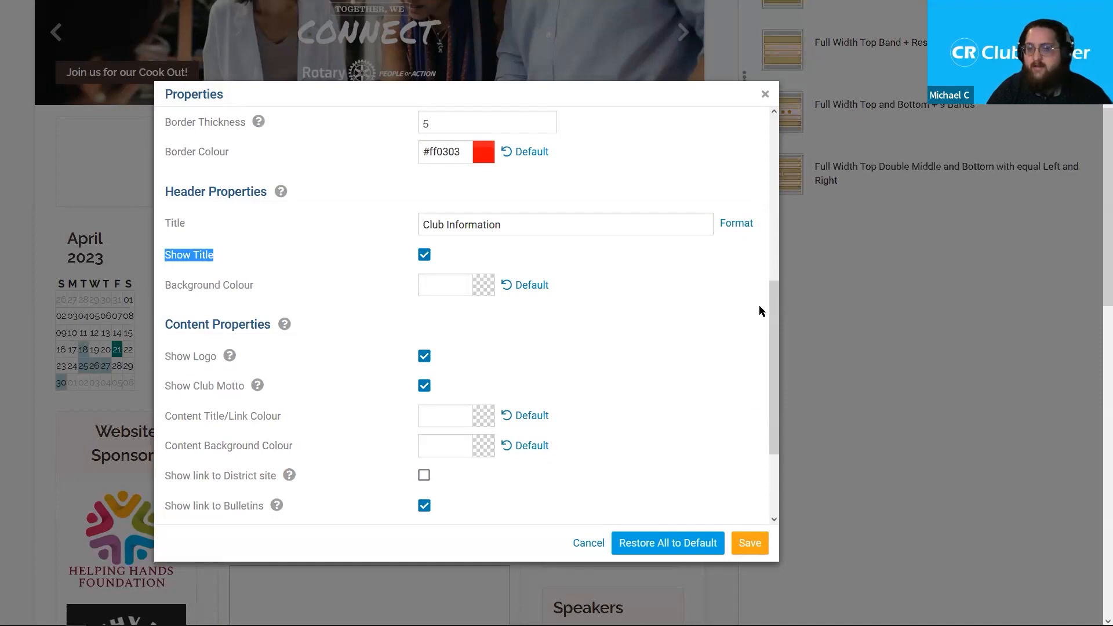
pyautogui.scroll(-1, 771, 307)
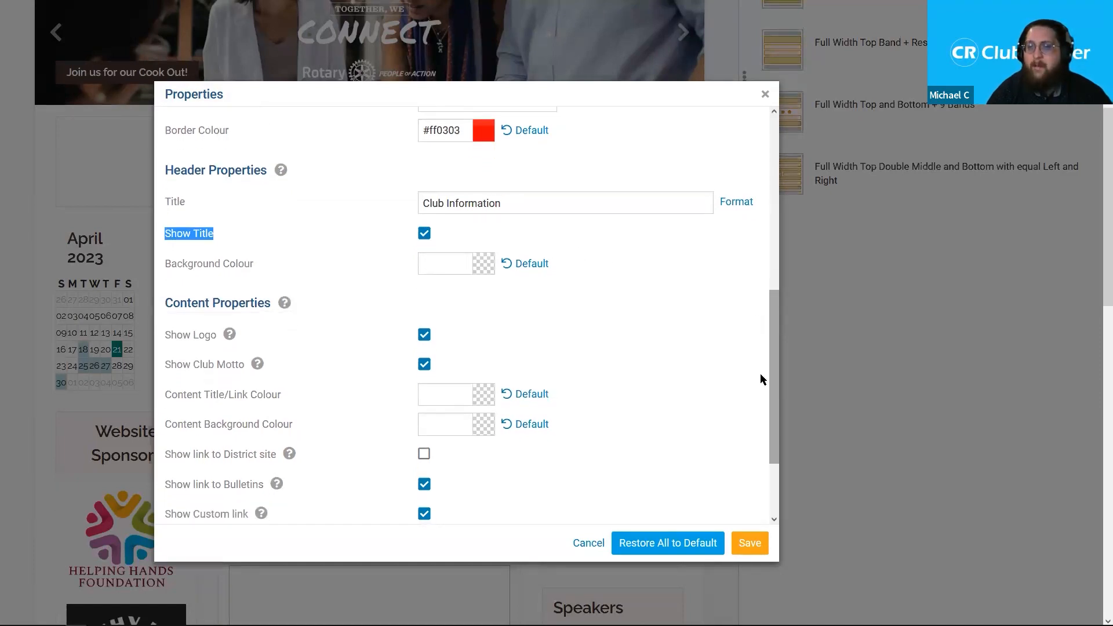
pyautogui.click(749, 543)
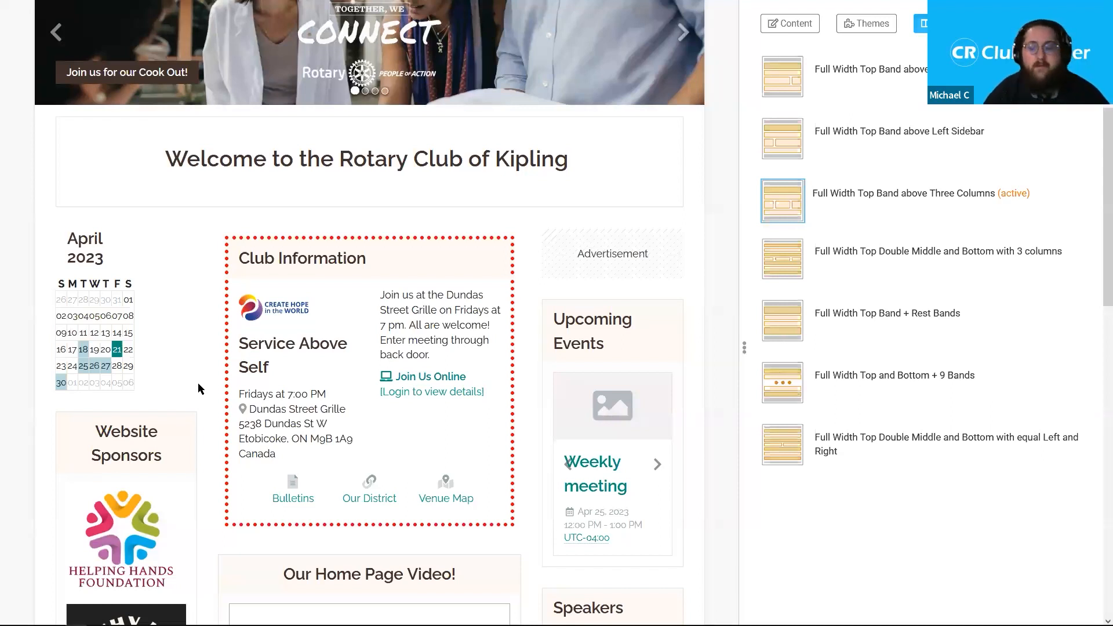
# - Reopen the Club Information widget's properties and bring up the Content Properties section
pyautogui.moveTo(467, 226)
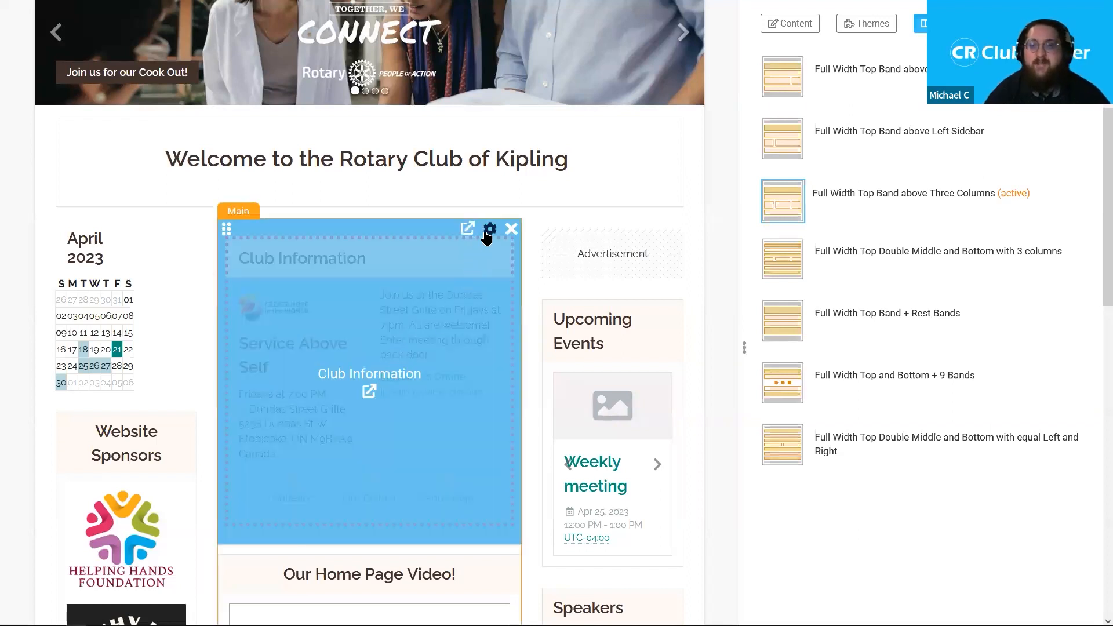
pyautogui.click(489, 229)
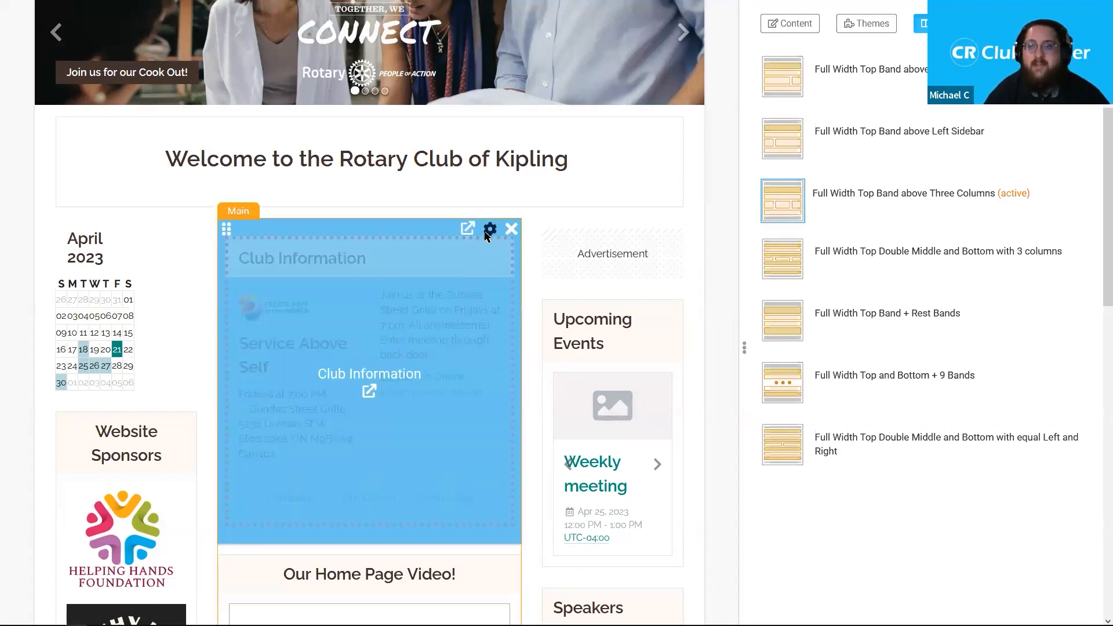
pyautogui.moveTo(771, 145); pyautogui.dragTo(781, 384)
pyautogui.moveTo(164, 194)
pyautogui.moveTo(162, 194); pyautogui.dragTo(268, 203)
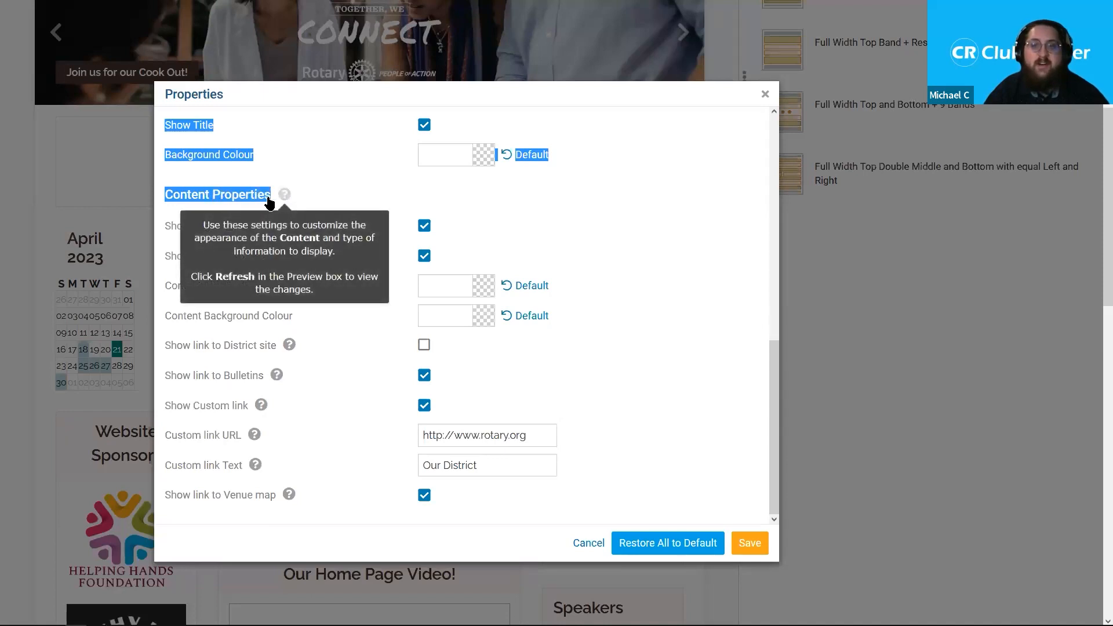
pyautogui.click(311, 191)
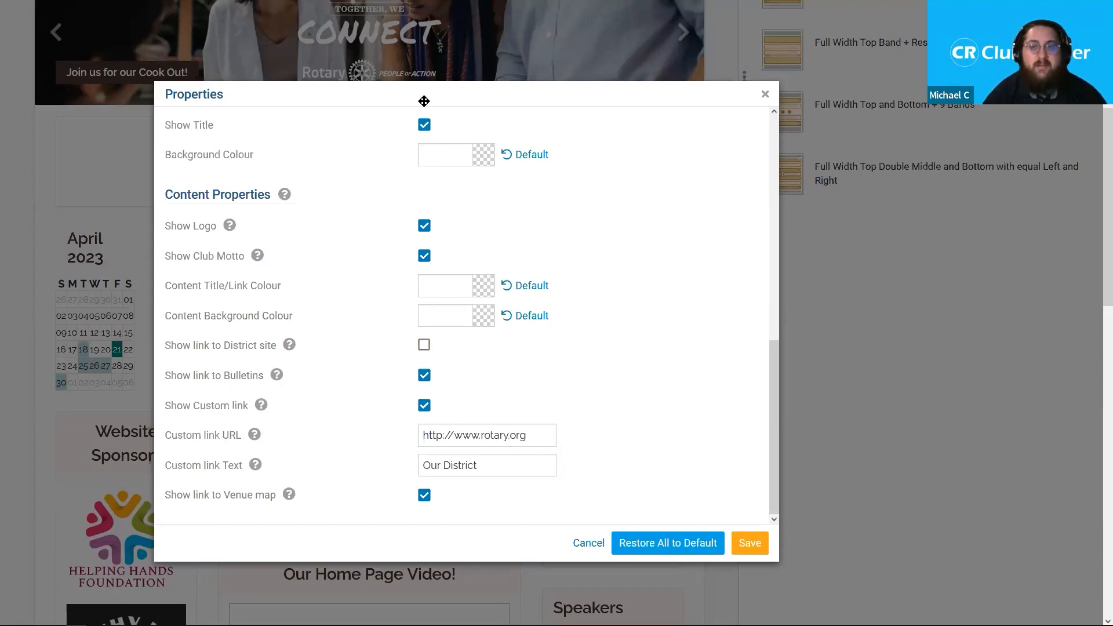
# - Shift the properties dialog aside to uncover the Club Information widget, and turn off Show Logo
pyautogui.moveTo(168, 230); pyautogui.dragTo(235, 230)
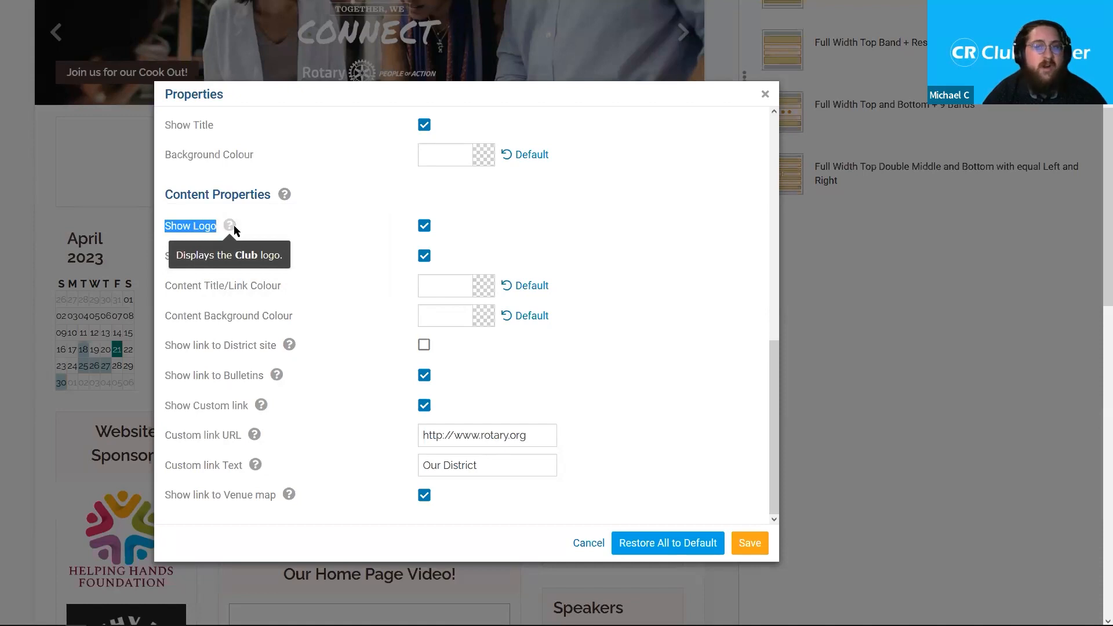
pyautogui.click(254, 224)
pyautogui.moveTo(268, 95); pyautogui.dragTo(594, 91)
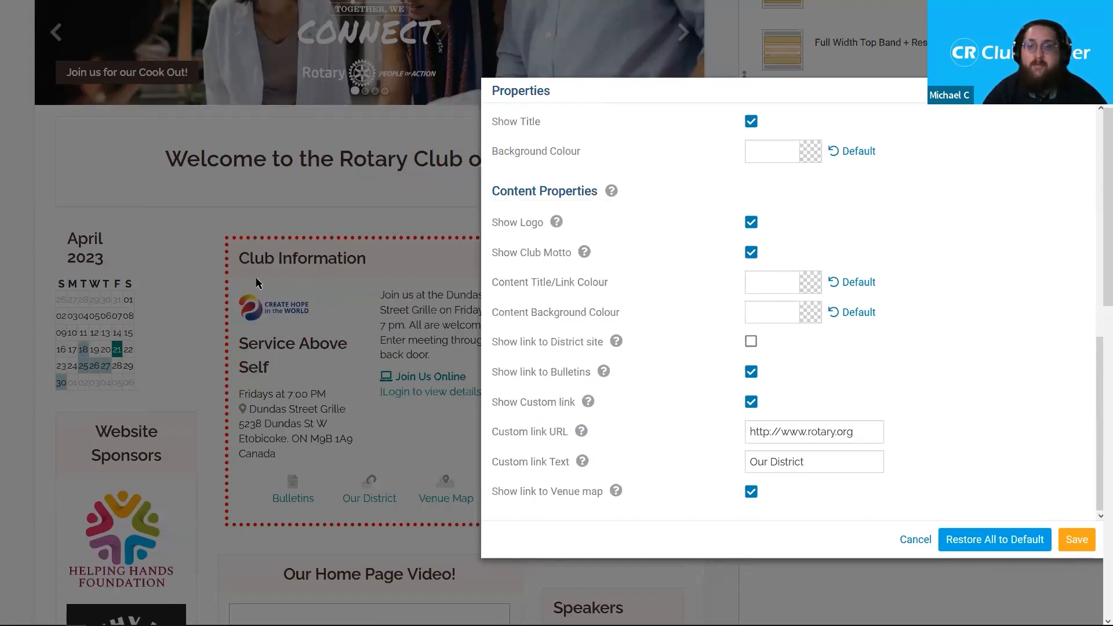
pyautogui.click(751, 223)
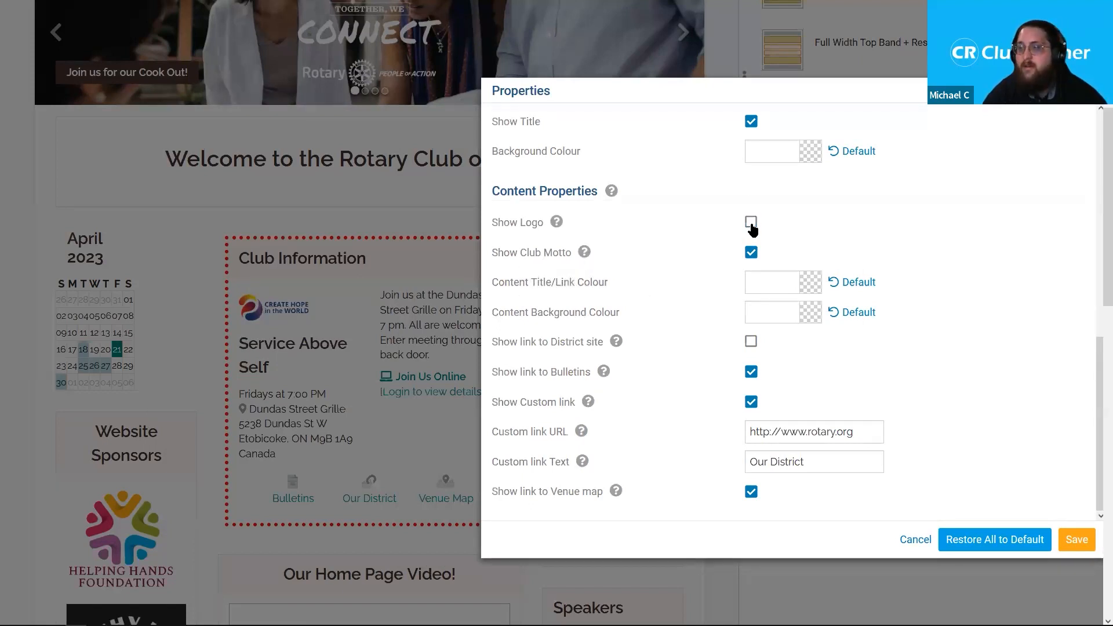
pyautogui.moveTo(560, 260)
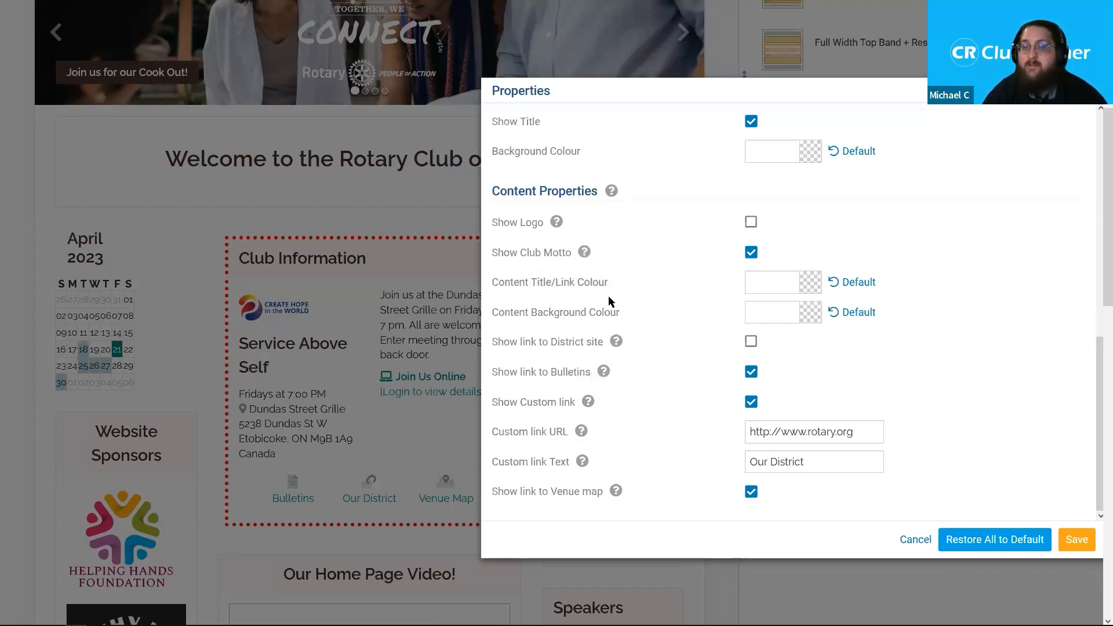
# - Set the widget's Content Title/Link Colour to red, #ff0303
pyautogui.click(773, 292)
pyautogui.moveTo(752, 339); pyautogui.dragTo(815, 286)
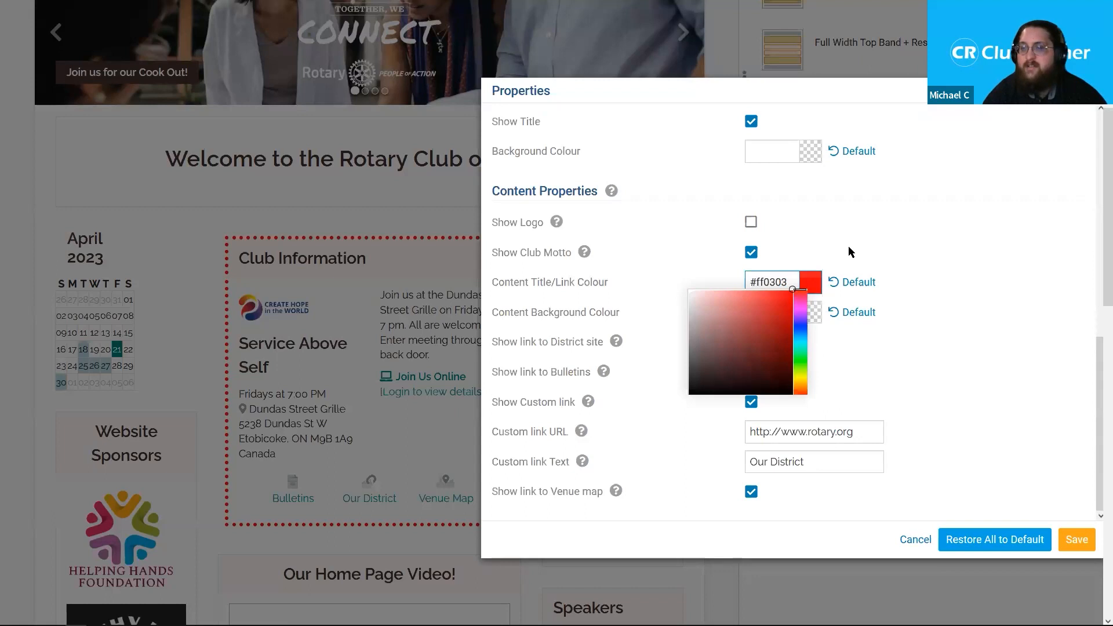
pyautogui.click(848, 246)
# - Set the widget's Content Background Colour to blue, #1003ff
pyautogui.click(772, 316)
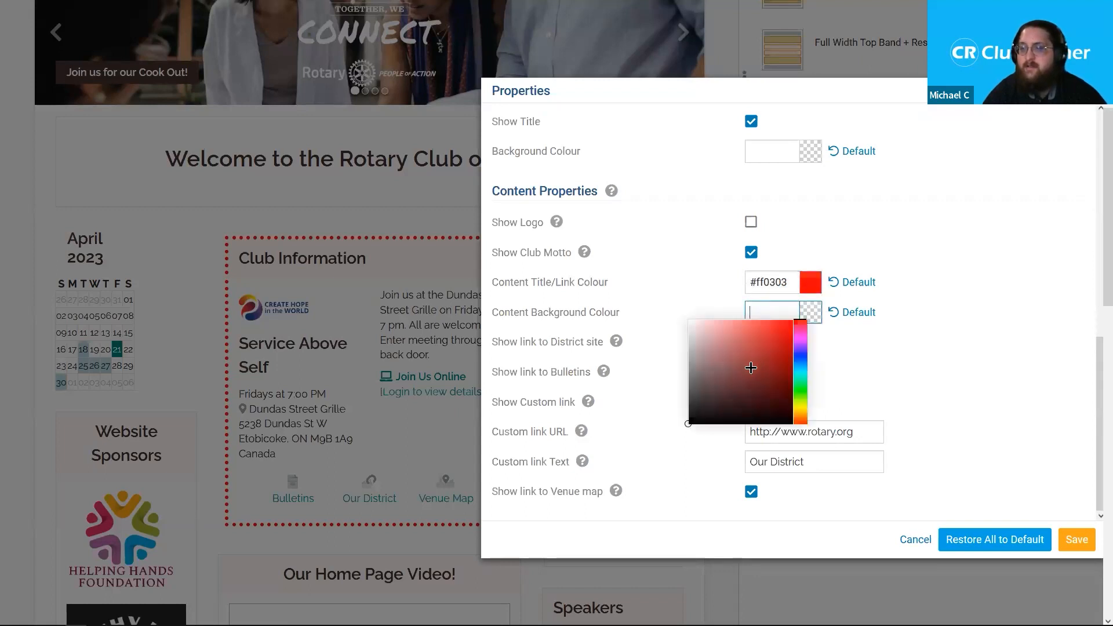
pyautogui.moveTo(735, 367); pyautogui.dragTo(862, 312)
pyautogui.click(805, 355)
pyautogui.click(968, 244)
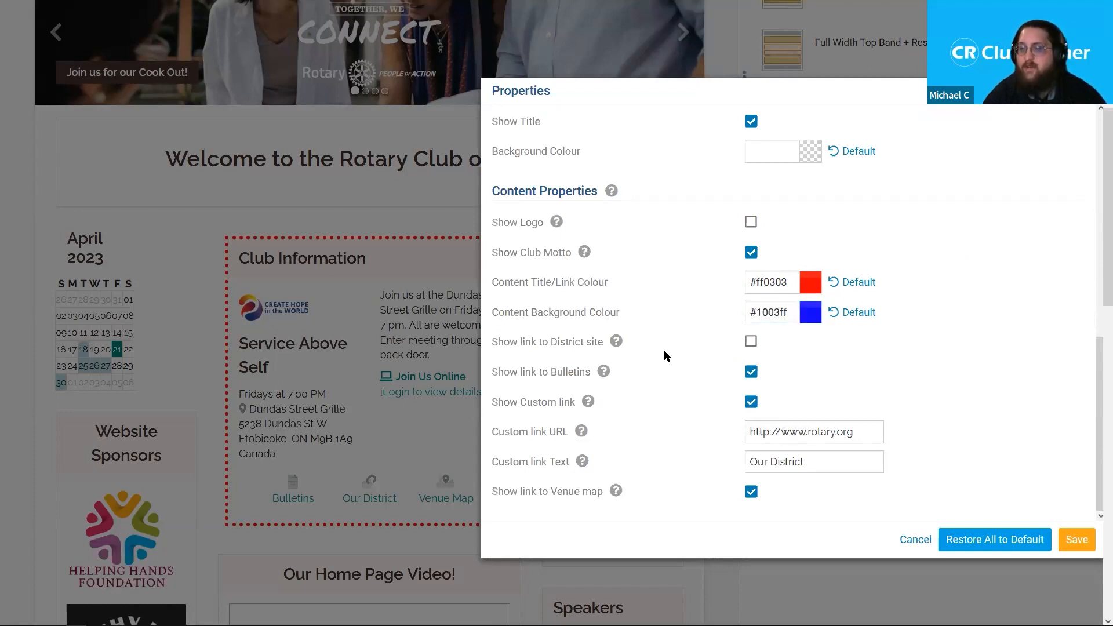
pyautogui.middleClick(690, 298)
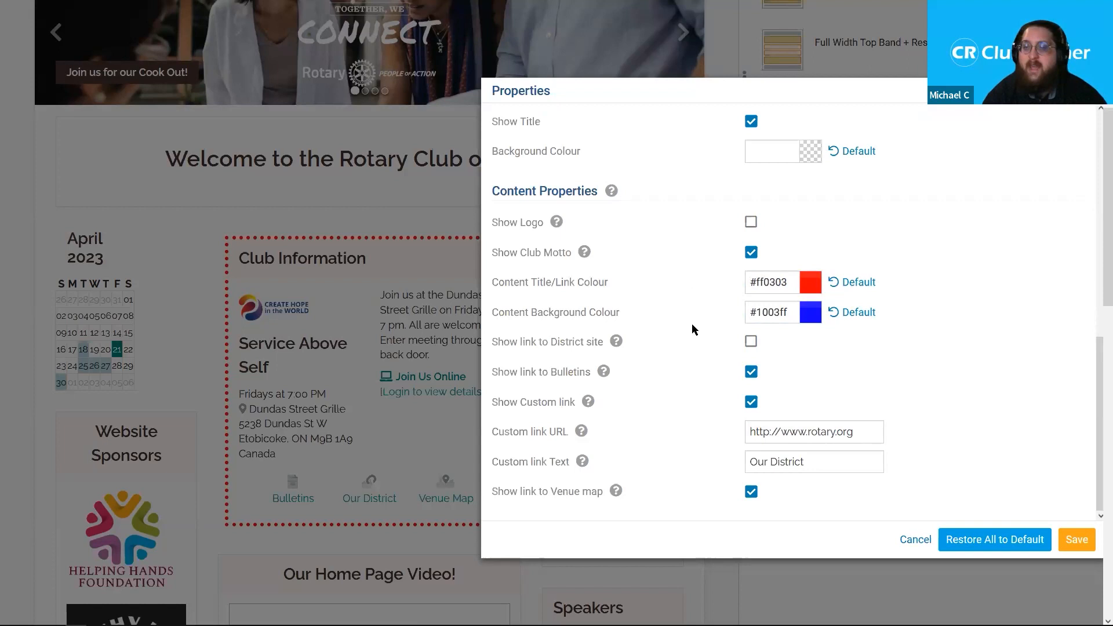
# - Enable Show link to District site in the widget's content properties
pyautogui.scroll(-3, 691, 324)
pyautogui.scroll(3, 676, 314)
pyautogui.scroll(-3, 666, 301)
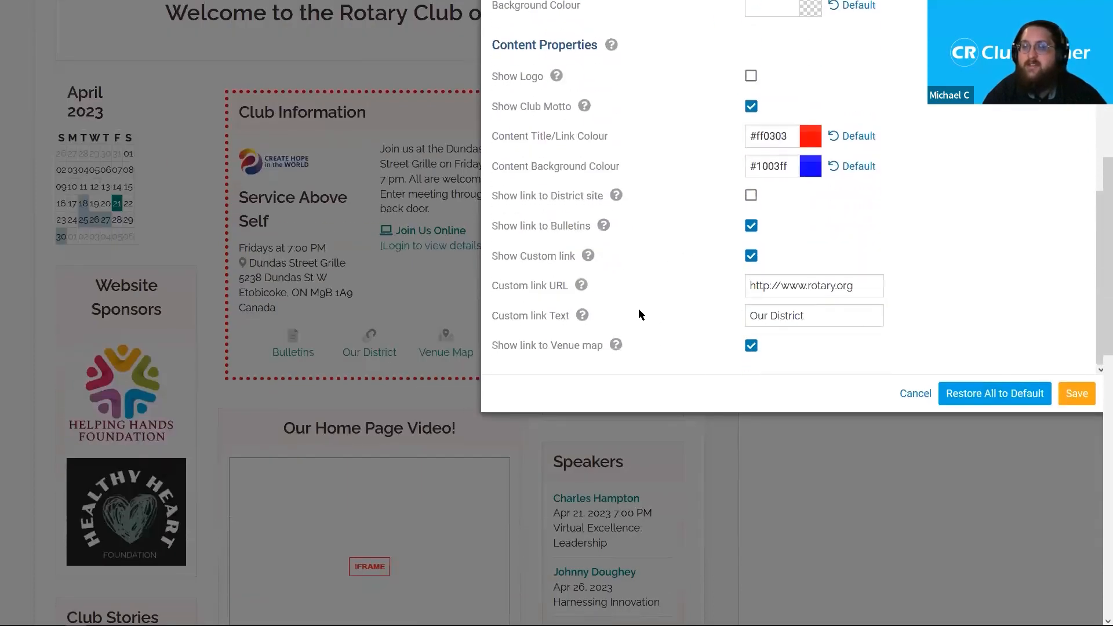
pyautogui.moveTo(613, 198)
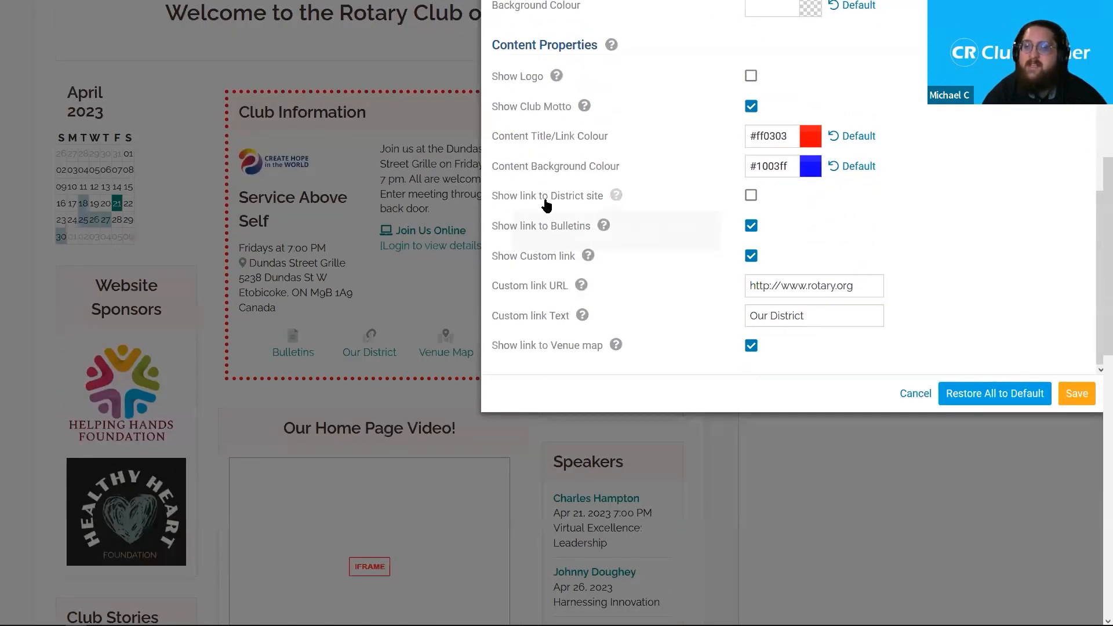
pyautogui.click(750, 197)
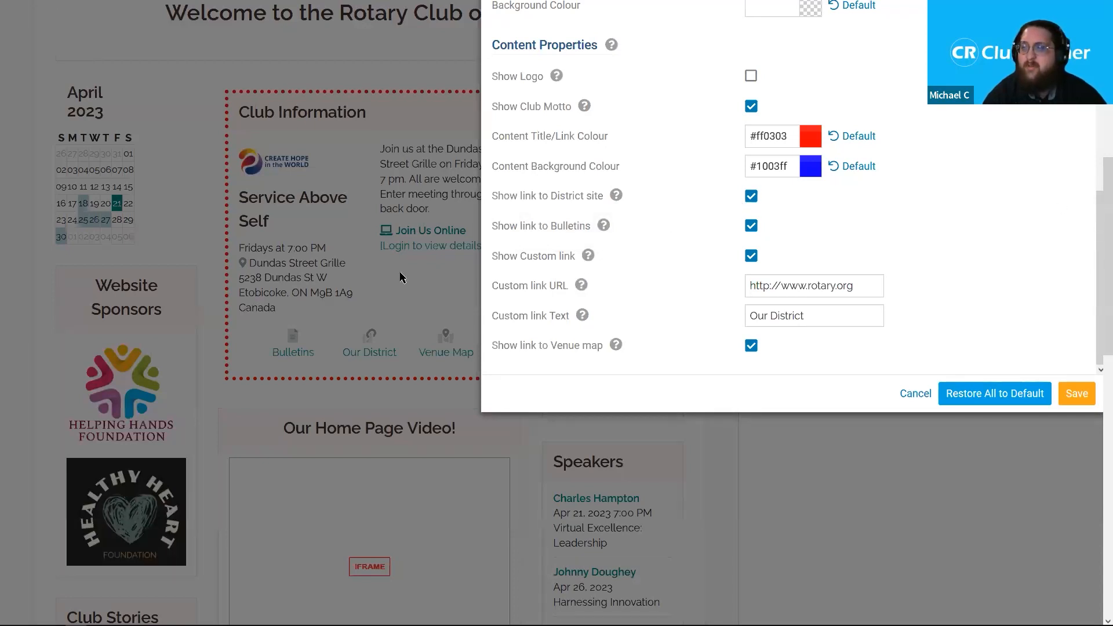
# - Change the Custom link Text to "Rotary International"
pyautogui.scroll(1, 153, 356)
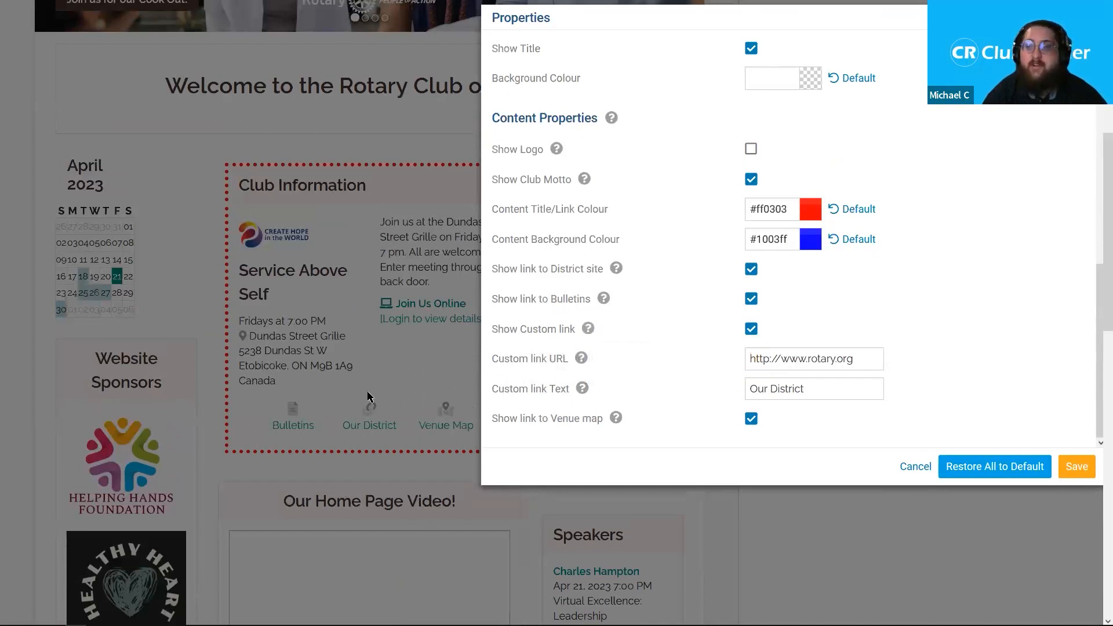
pyautogui.moveTo(833, 388); pyautogui.dragTo(717, 386)
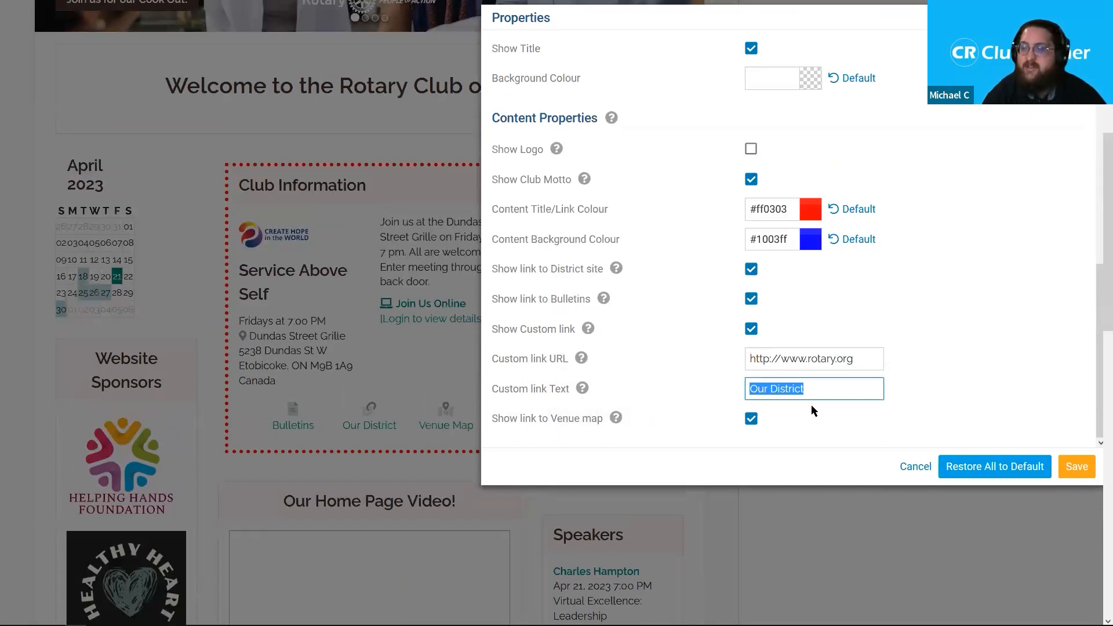
pyautogui.moveTo(840, 390); pyautogui.dragTo(554, 419)
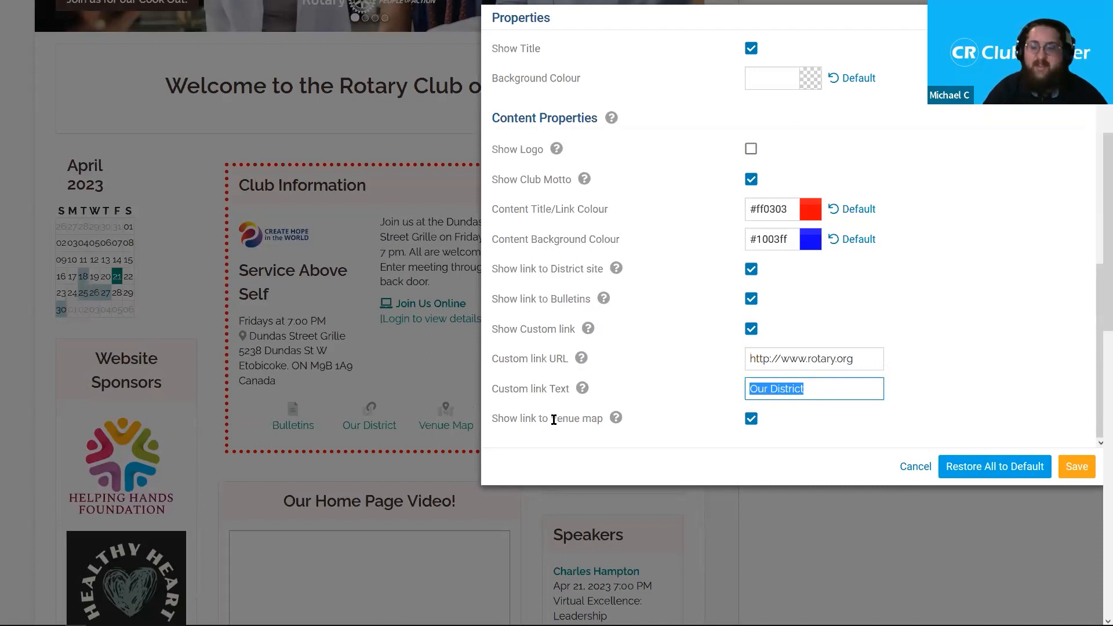
pyautogui.write('Rotary')
pyautogui.write(' Itnern')
pyautogui.press('BackSpace')
pyautogui.press('BackSpace')
pyautogui.press('BackSpace')
pyautogui.press('BackSpace')
pyautogui.press('BackSpace')
pyautogui.write('nternational')
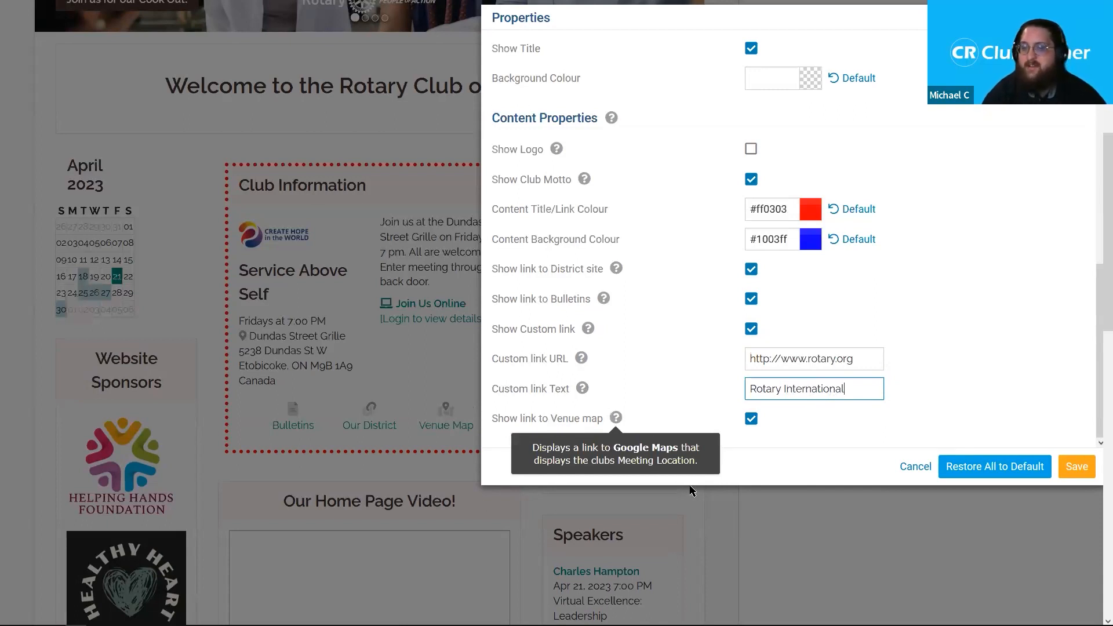
pyautogui.click(734, 458)
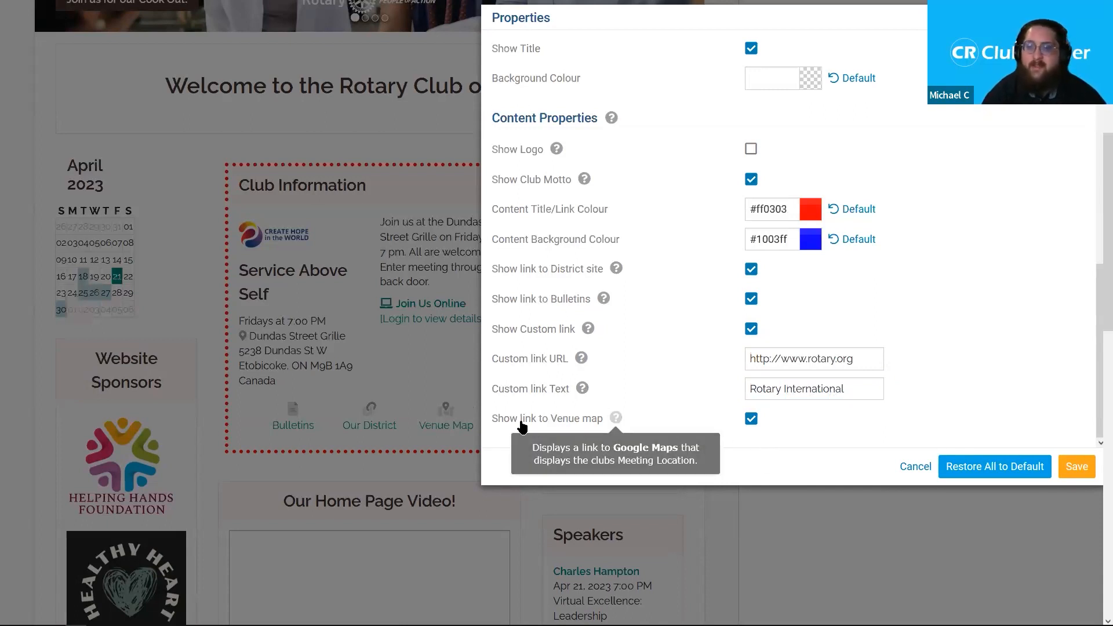
# - Check the venue map link's help note, save the widget's content settings, and close the reopened properties without changes
pyautogui.moveTo(617, 425)
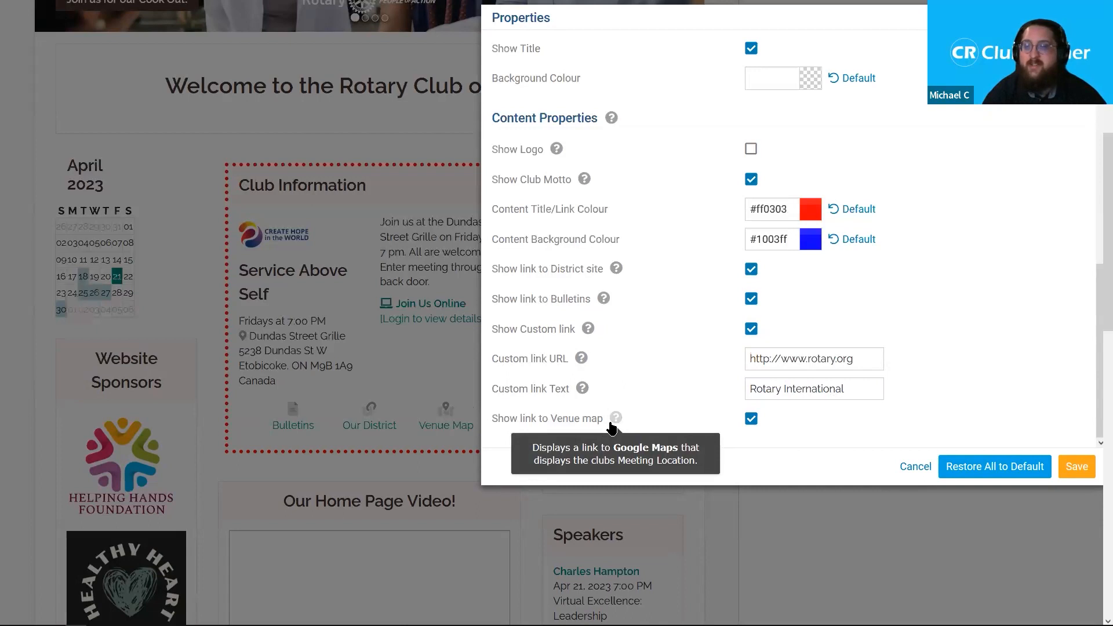
pyautogui.scroll(2, 990, 373)
pyautogui.scroll(-2, 993, 374)
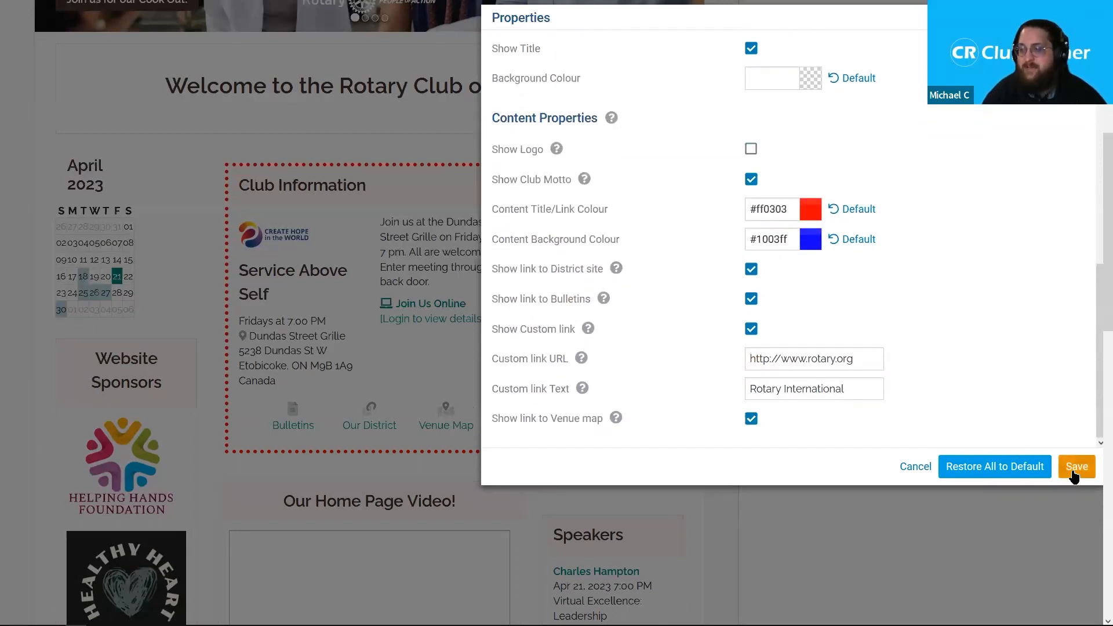
pyautogui.click(1074, 474)
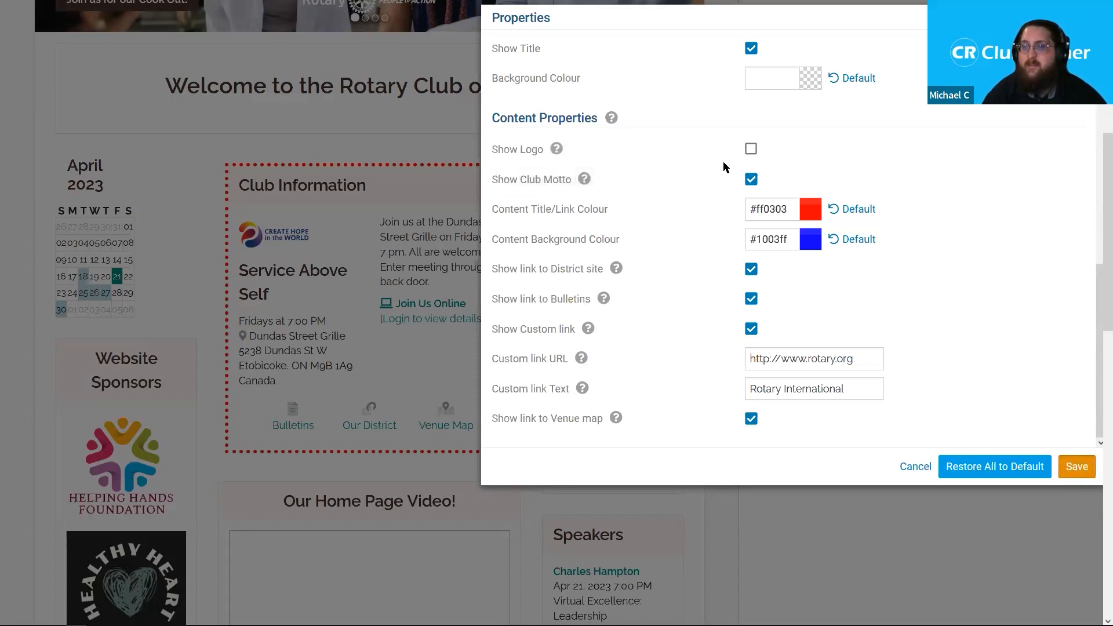
pyautogui.click(1076, 467)
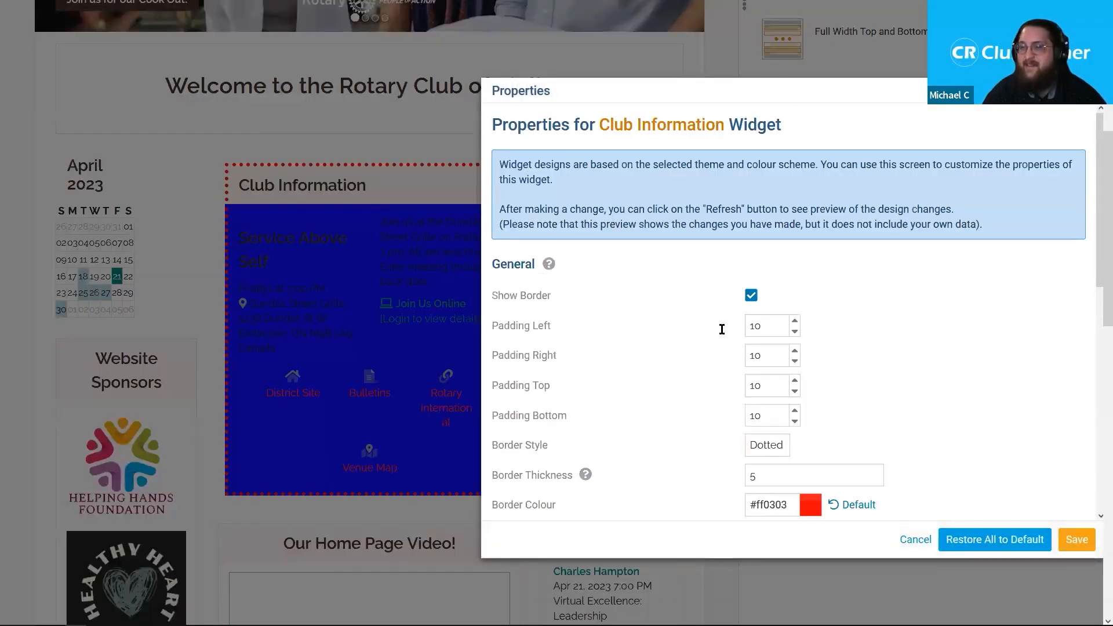
pyautogui.scroll(-5, 551, 304)
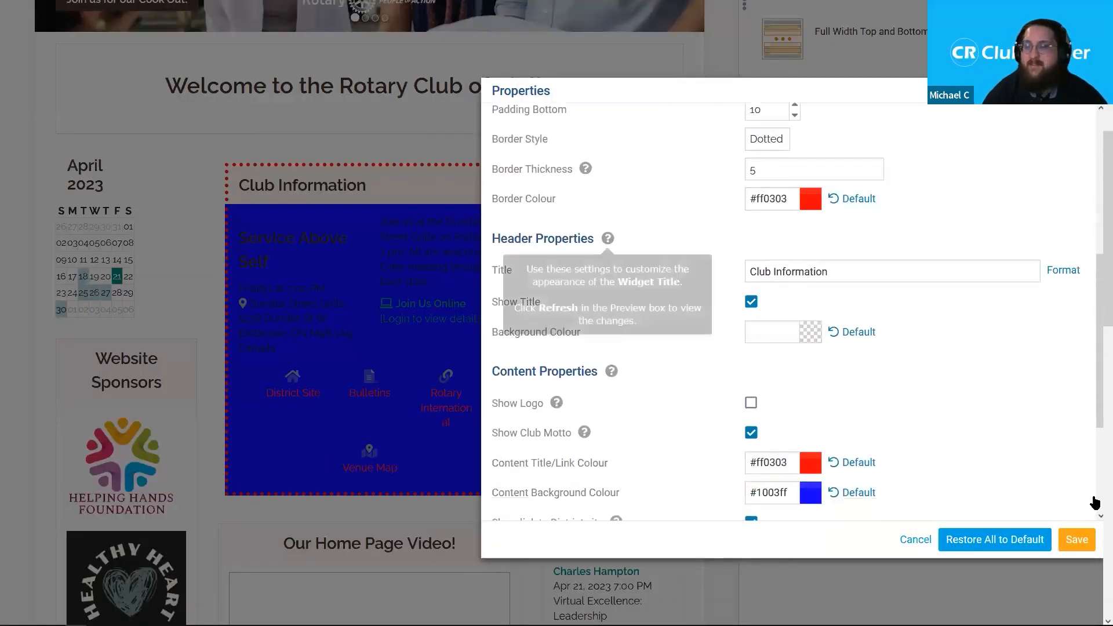
pyautogui.click(915, 539)
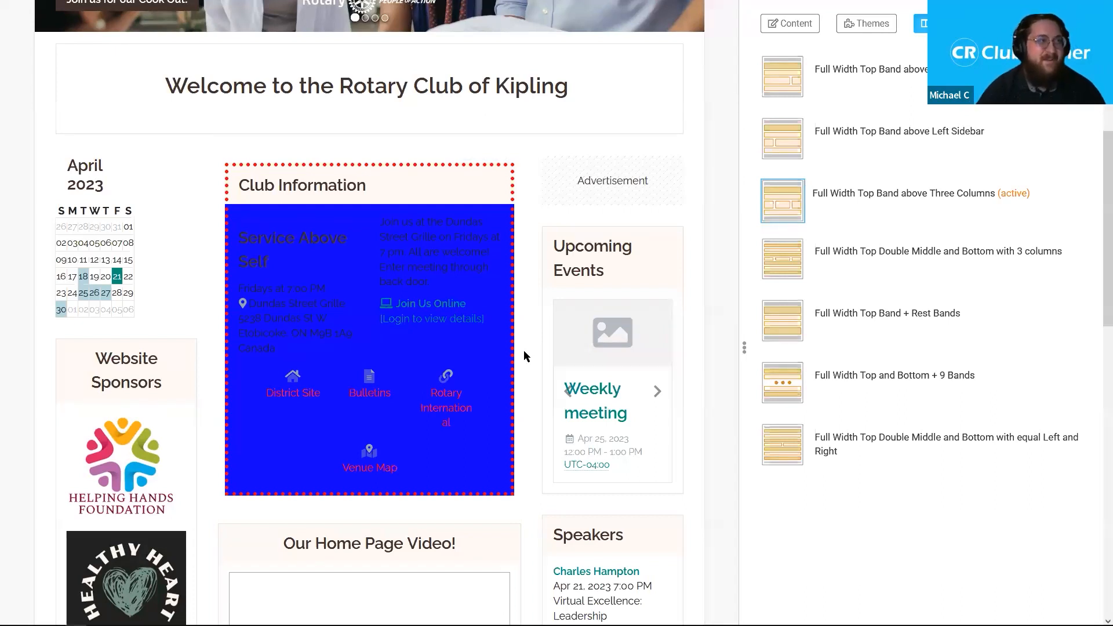
# - Reopen the Club Information widget's properties, set Padding Left to 0 and turn off Show Border
pyautogui.moveTo(514, 335)
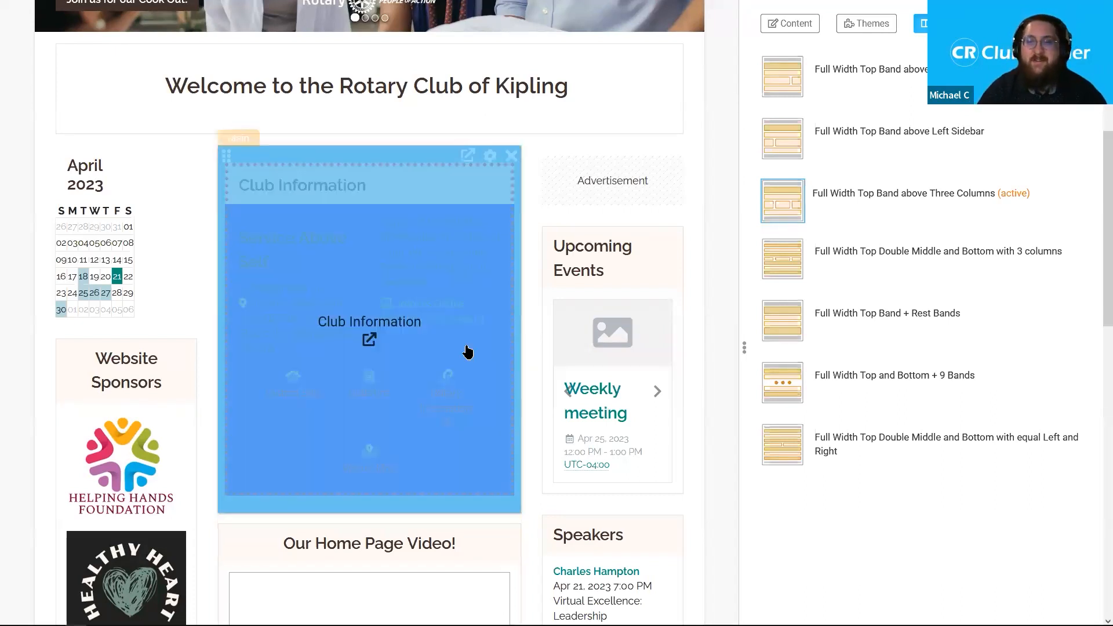
pyautogui.click(490, 157)
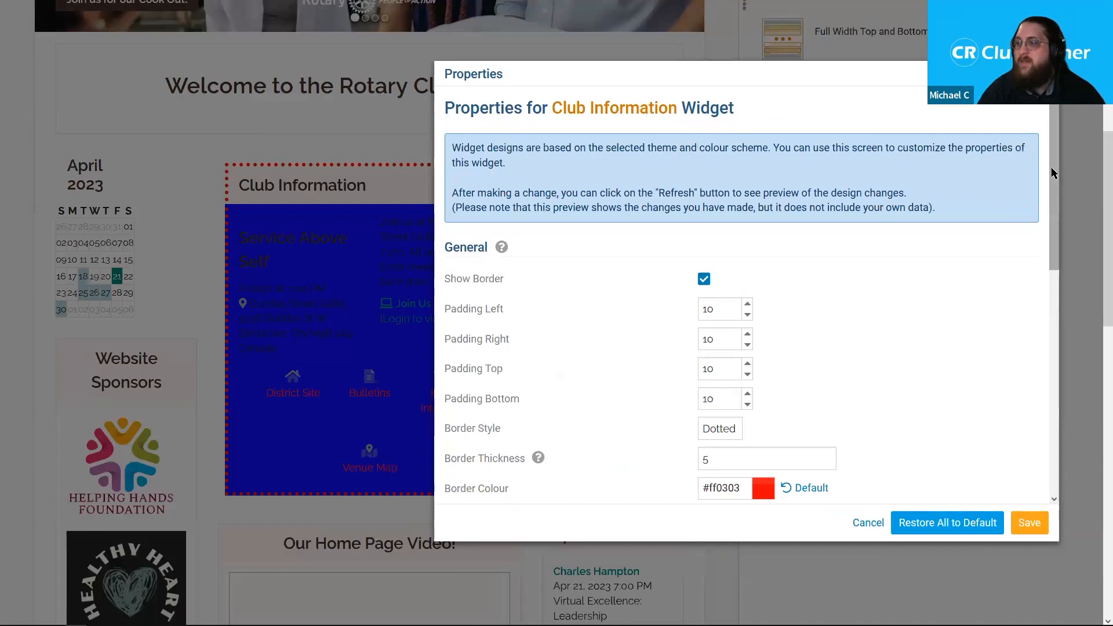
pyautogui.scroll(-2, 672, 257)
pyautogui.moveTo(718, 221); pyautogui.dragTo(607, 233)
pyautogui.write('0')
pyautogui.click(703, 192)
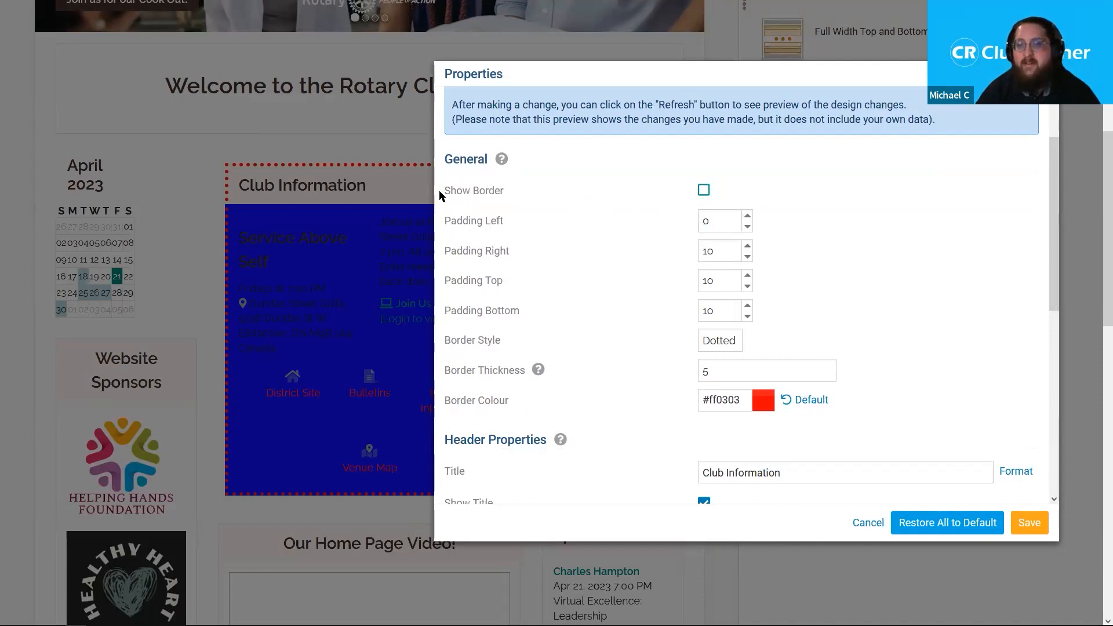
# - Set the widget's right, top and bottom padding to 0
pyautogui.moveTo(443, 190); pyautogui.dragTo(530, 192)
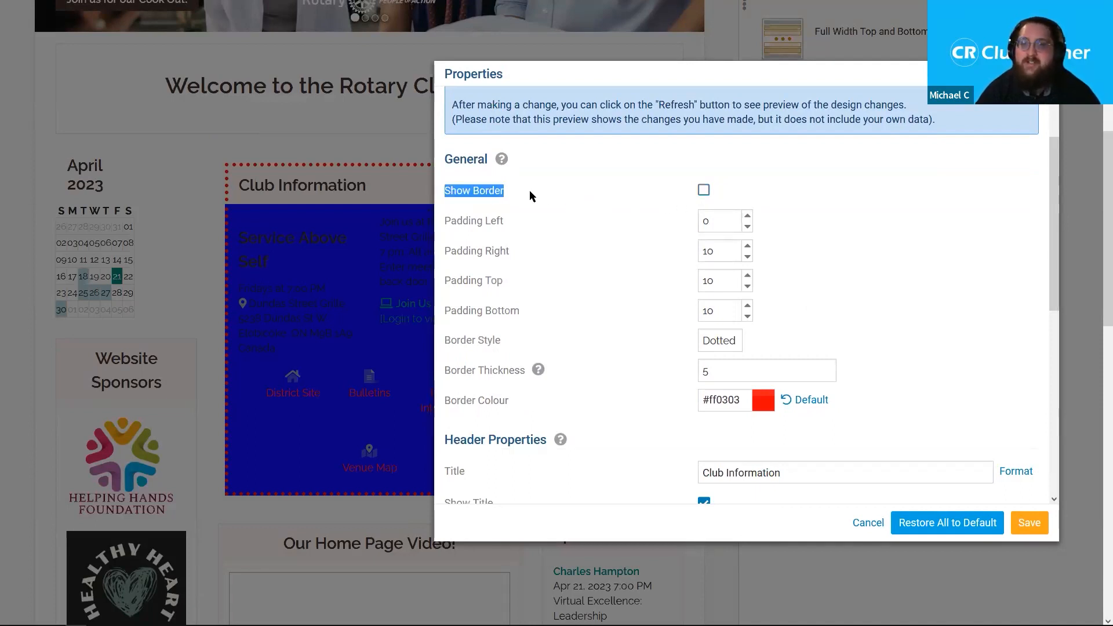
pyautogui.doubleClick(730, 246)
pyautogui.write('0')
pyautogui.press('Tab')
pyautogui.write('0')
pyautogui.press('Tab')
pyautogui.write('0')
# - Set the widget's Border Style to Default and its Border Thickness to 0
pyautogui.click(720, 340)
pyautogui.click(722, 340)
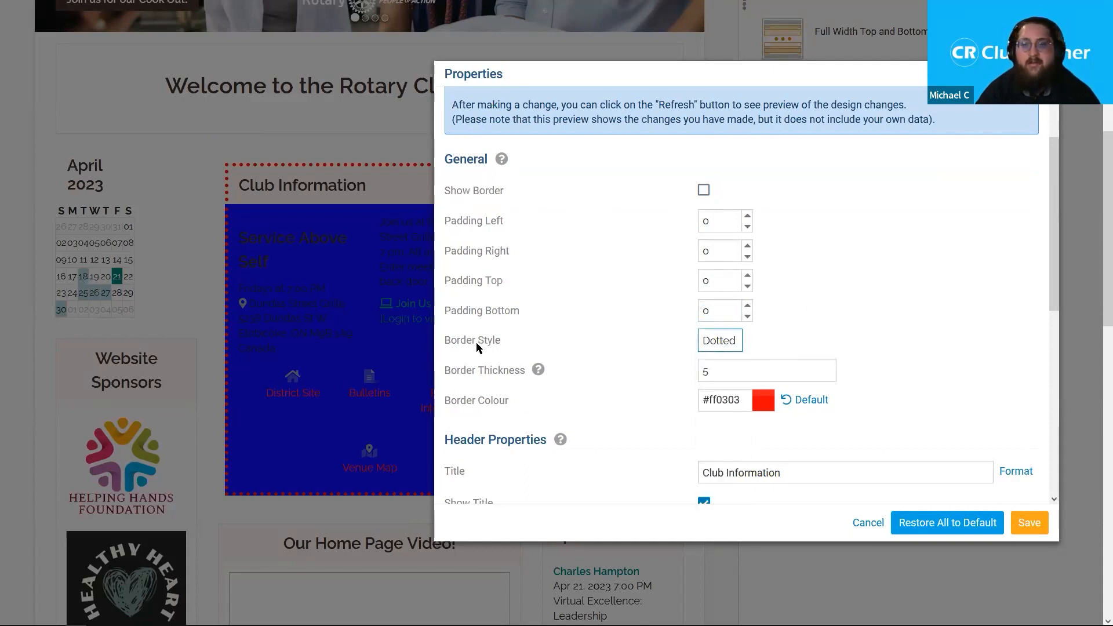
pyautogui.click(722, 347)
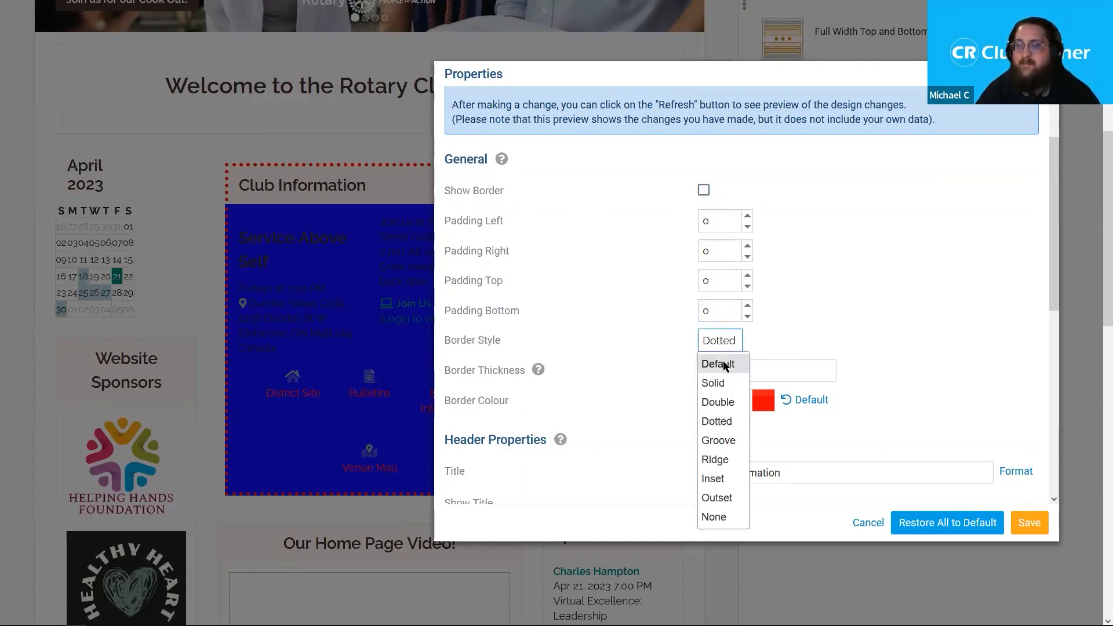
pyautogui.click(724, 365)
pyautogui.press('Tab')
pyautogui.moveTo(542, 372)
pyautogui.write('0')
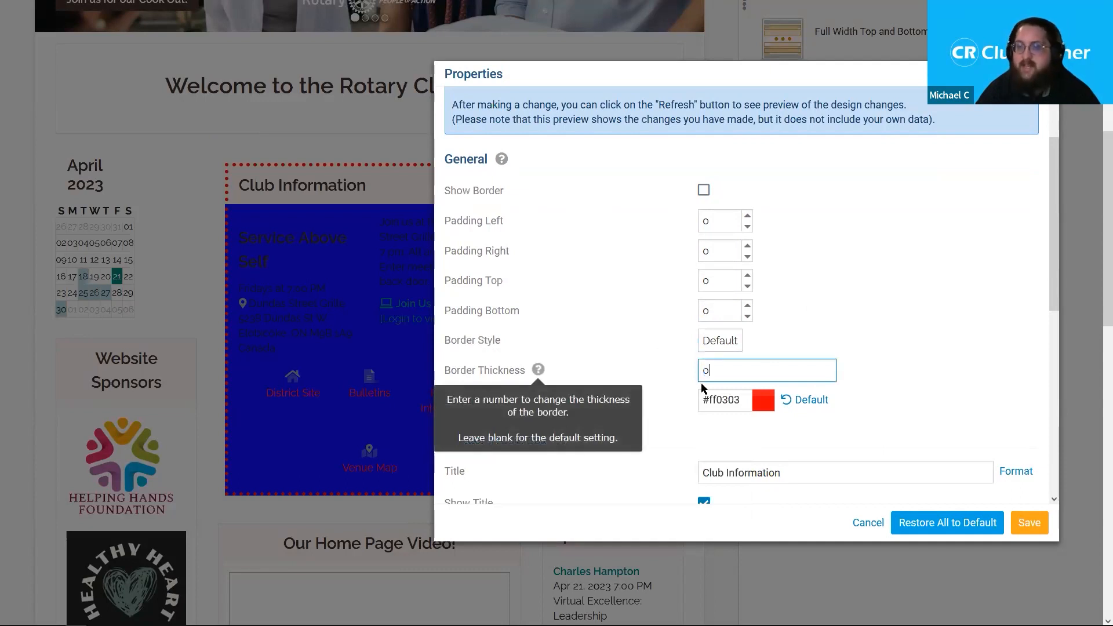
pyautogui.scroll(-3, 882, 332)
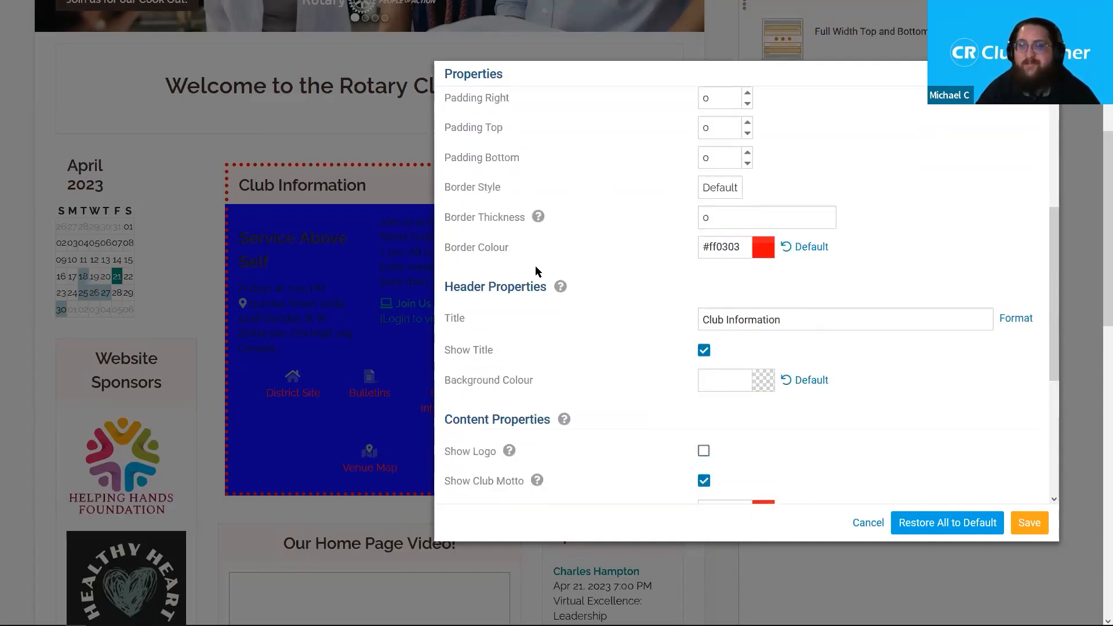
pyautogui.scroll(-2, 648, 250)
pyautogui.scroll(1, 652, 233)
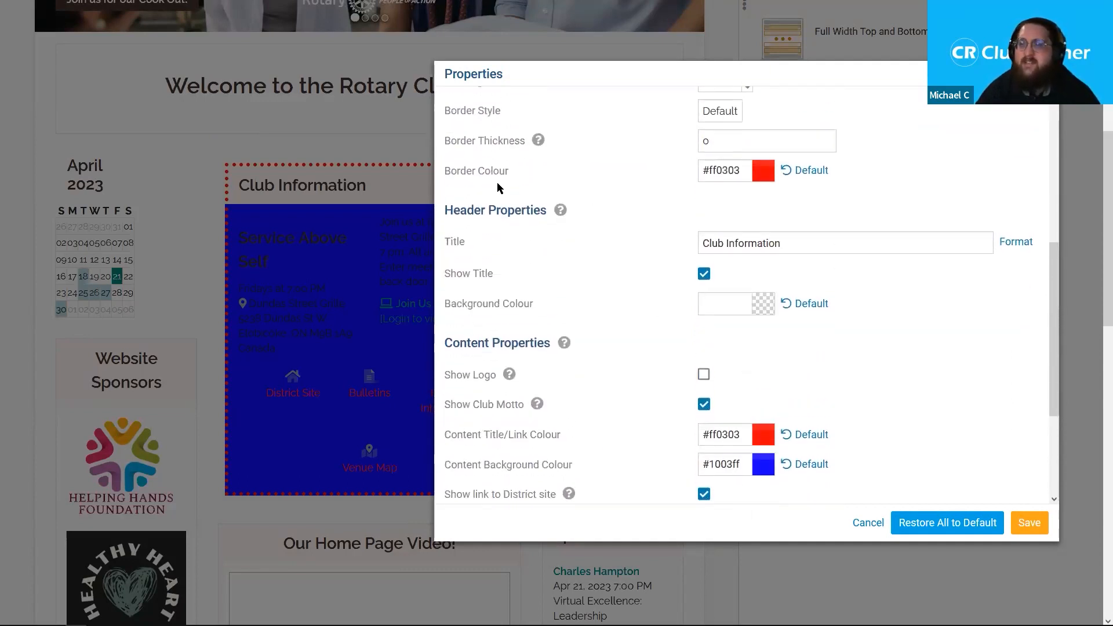
# - Reset the Club Information widget's Border Colour to default and turn on Show Logo
pyautogui.click(809, 174)
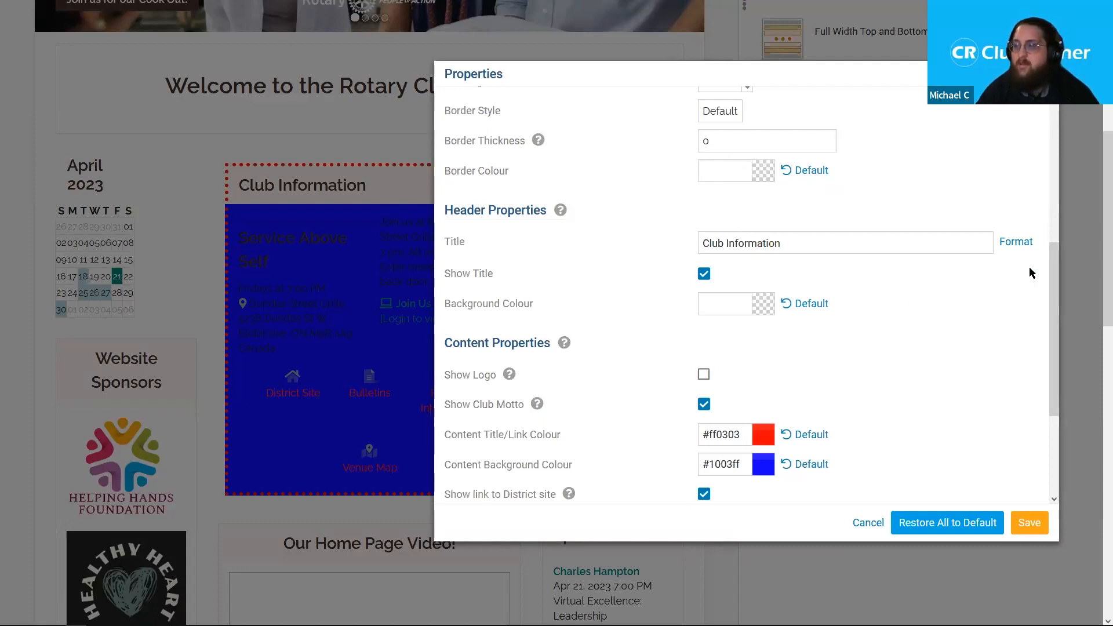
pyautogui.moveTo(1053, 280); pyautogui.dragTo(1051, 355)
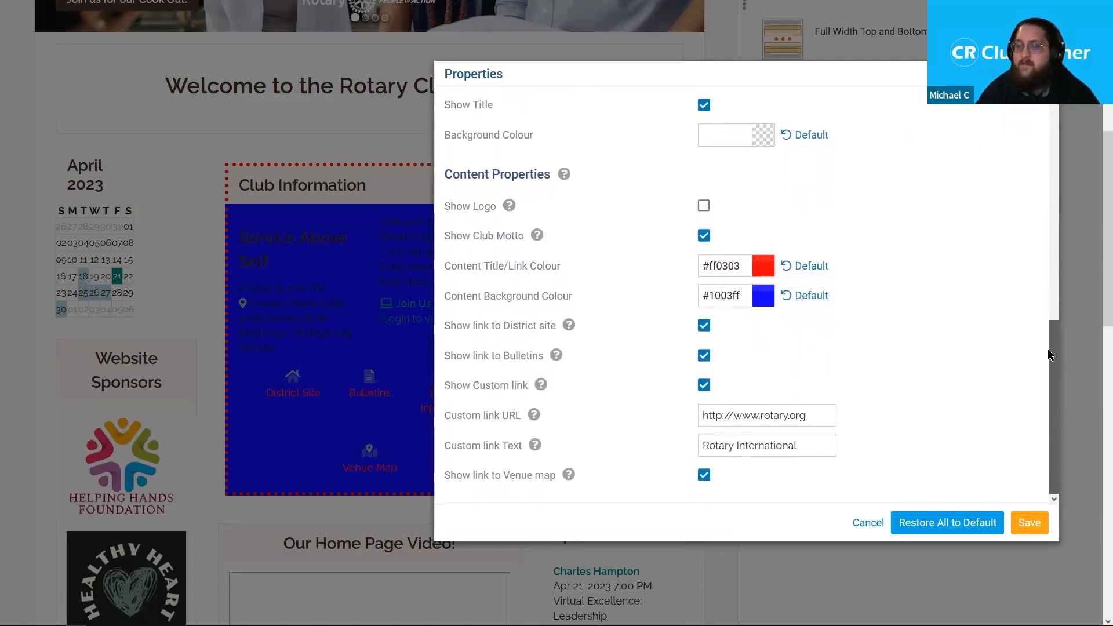
pyautogui.click(705, 205)
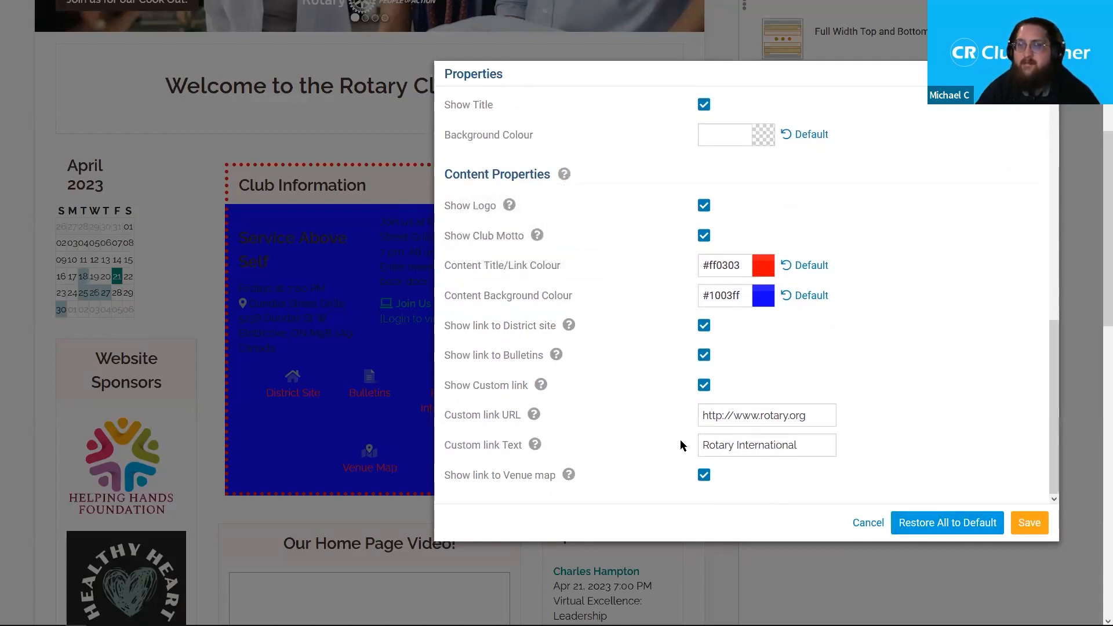
# - Reset the Content Title/Link Colour and Content Background Colour to default, and save the widget's properties
pyautogui.click(811, 268)
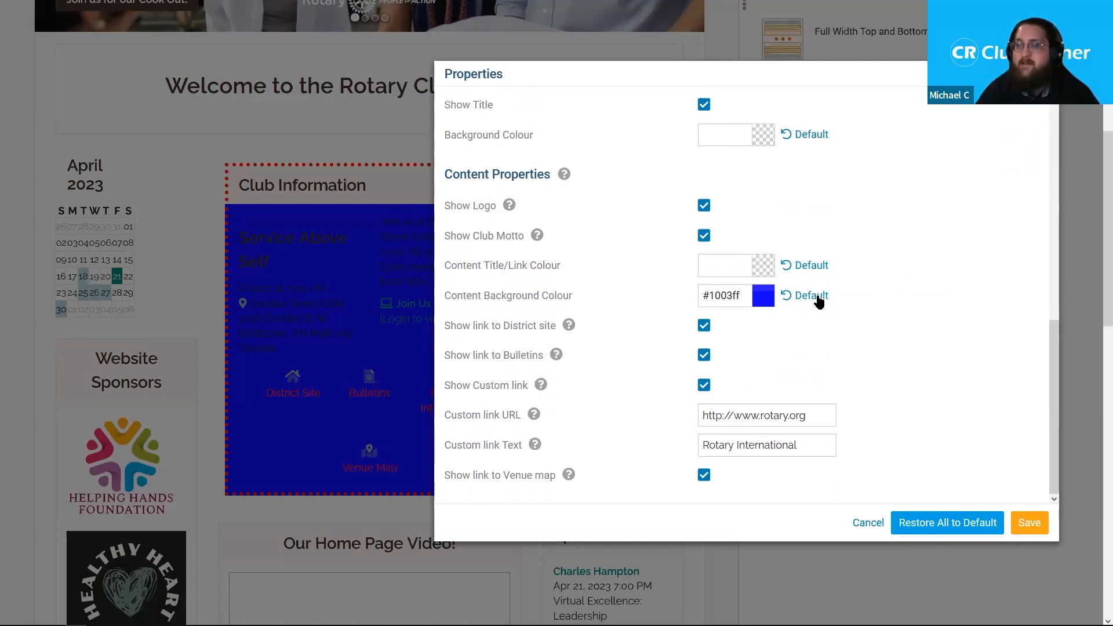
pyautogui.click(811, 296)
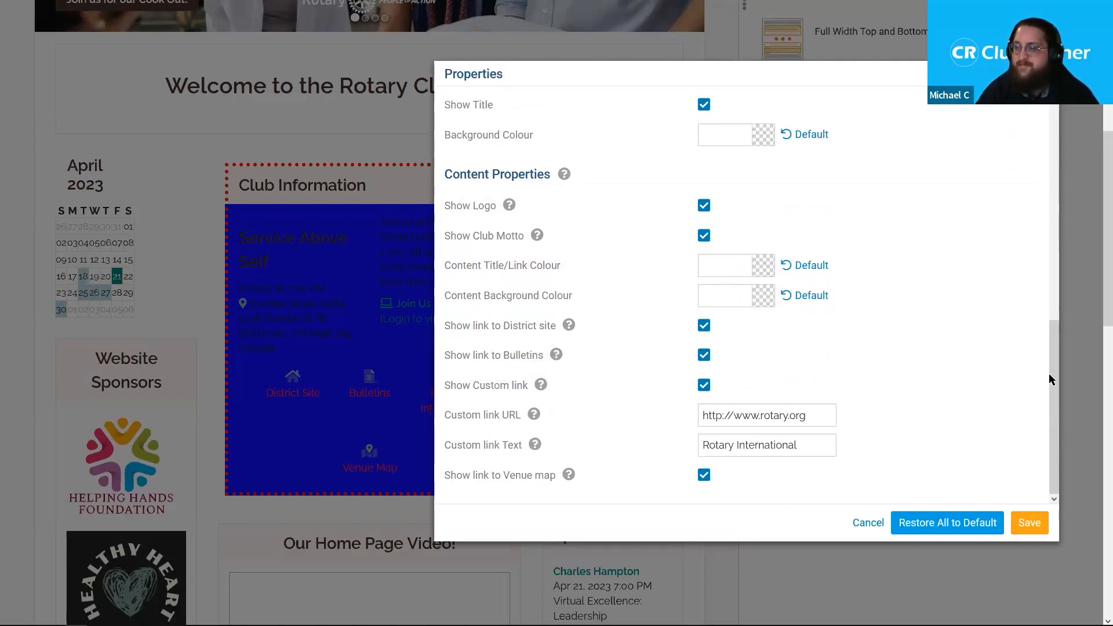
pyautogui.moveTo(810, 445); pyautogui.dragTo(667, 456)
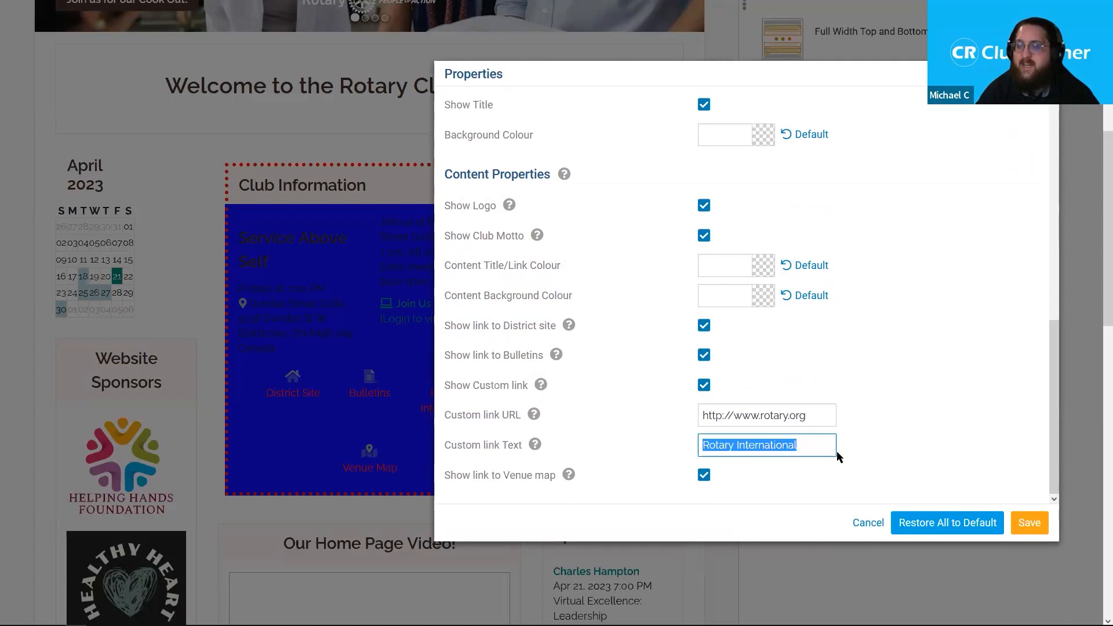
pyautogui.click(1037, 525)
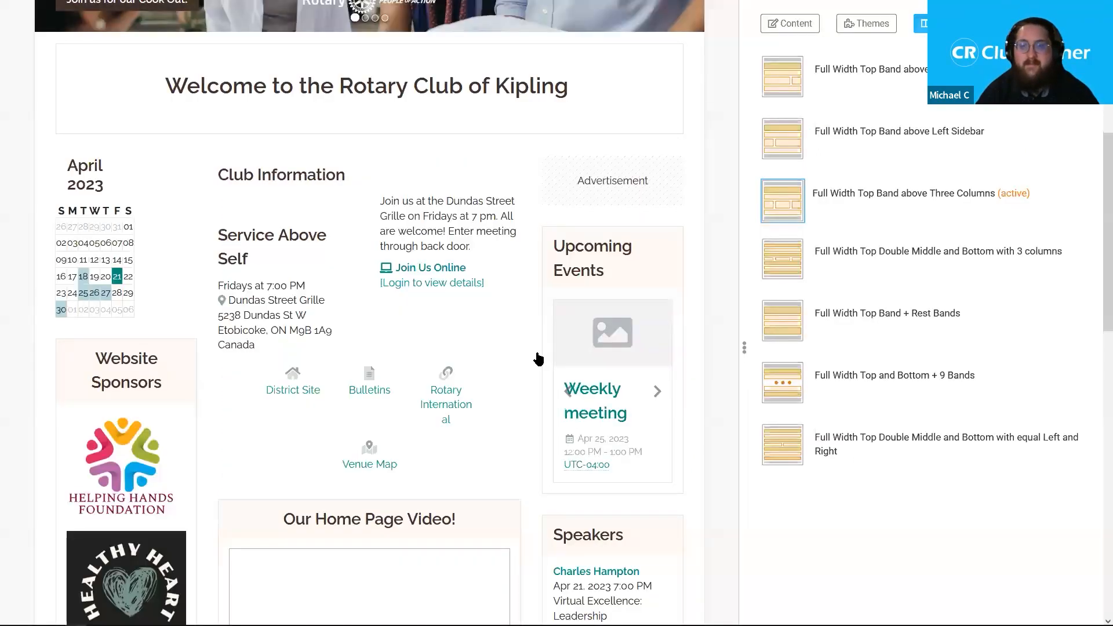
# - Review the reset Club Information widget alongside the other widgets on the home page preview
pyautogui.moveTo(554, 248)
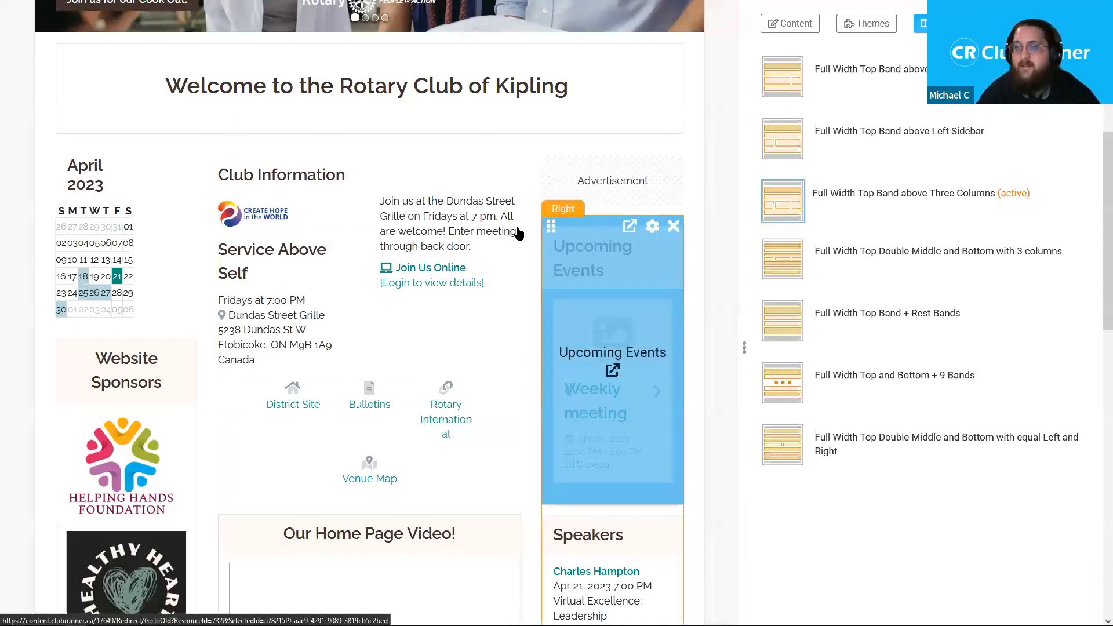
pyautogui.moveTo(527, 230)
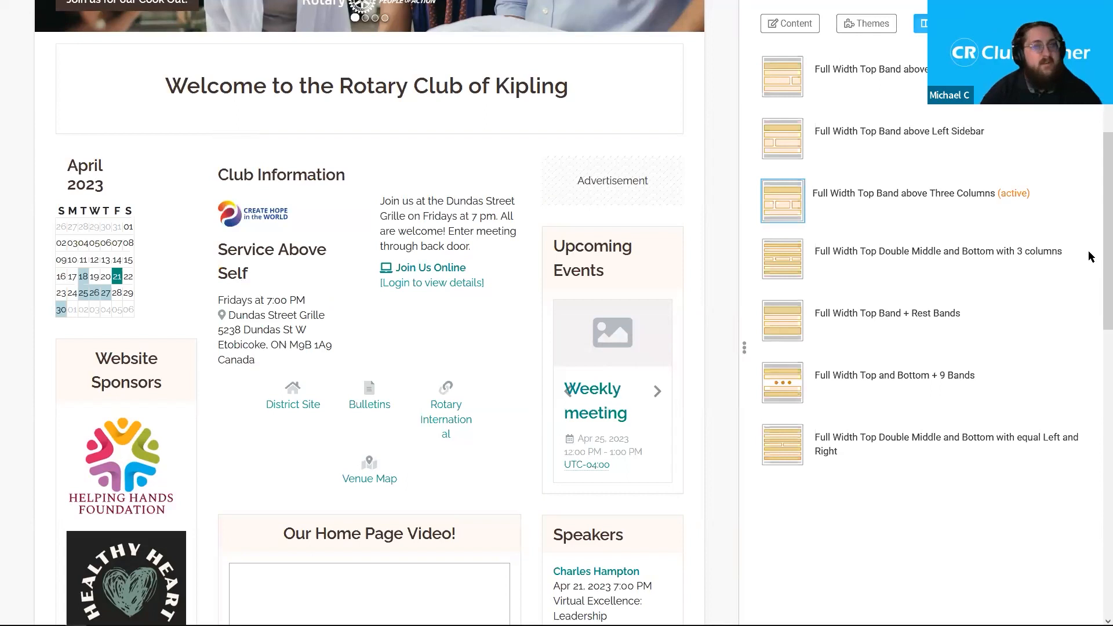
pyautogui.scroll(6, 1097, 277)
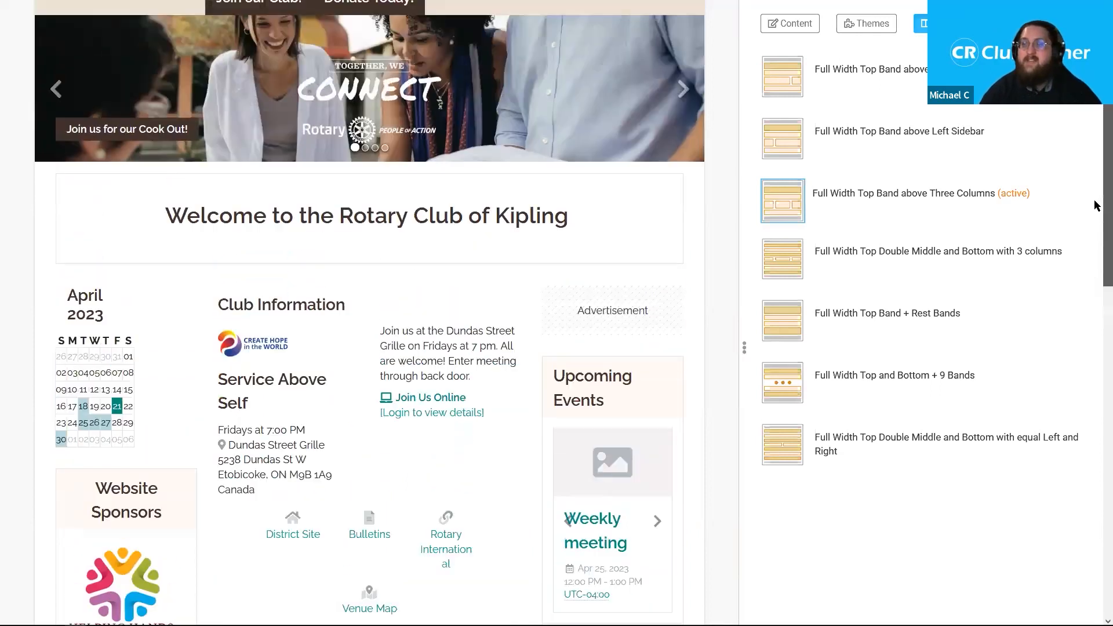
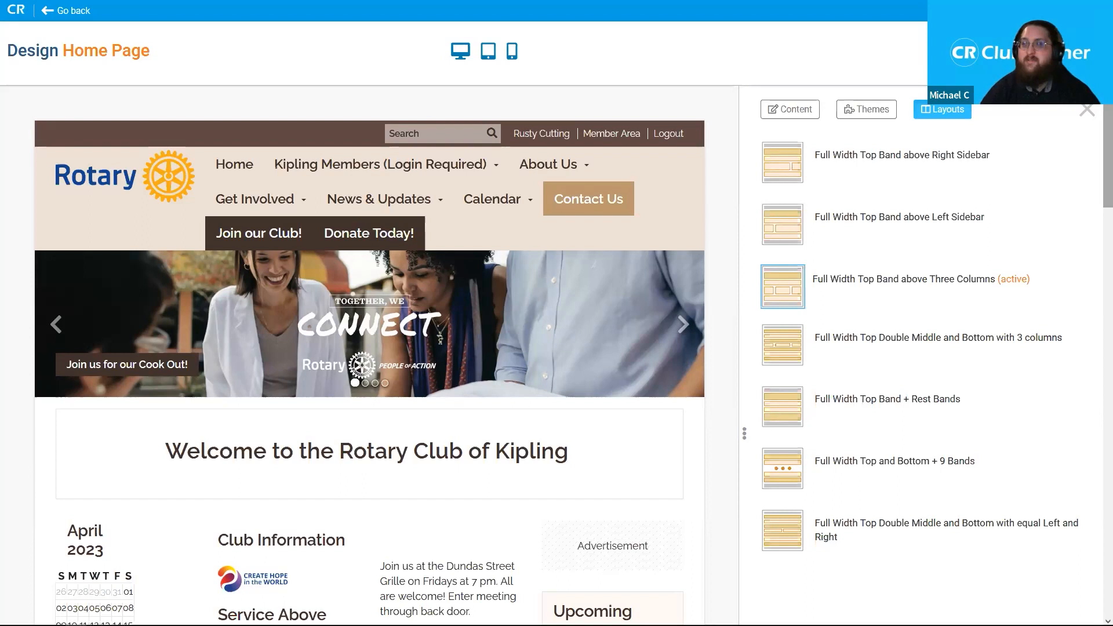
pyautogui.scroll(-3, 1097, 148)
pyautogui.moveTo(1094, 142); pyautogui.dragTo(1094, 169)
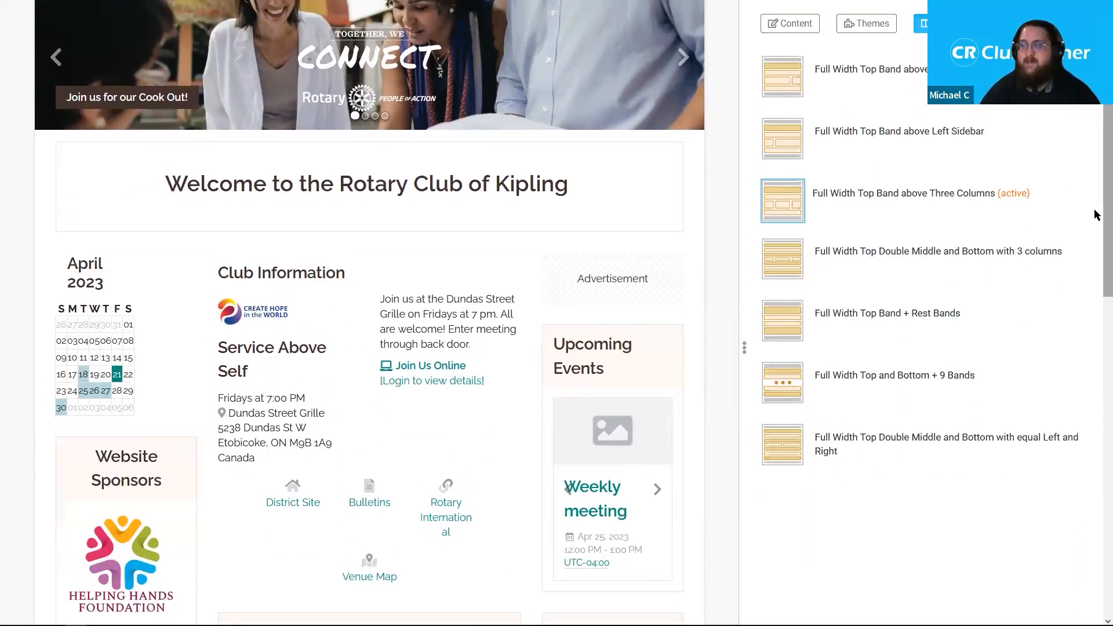
pyautogui.scroll(-1, 678, 262)
pyautogui.scroll(-3, 351, 181)
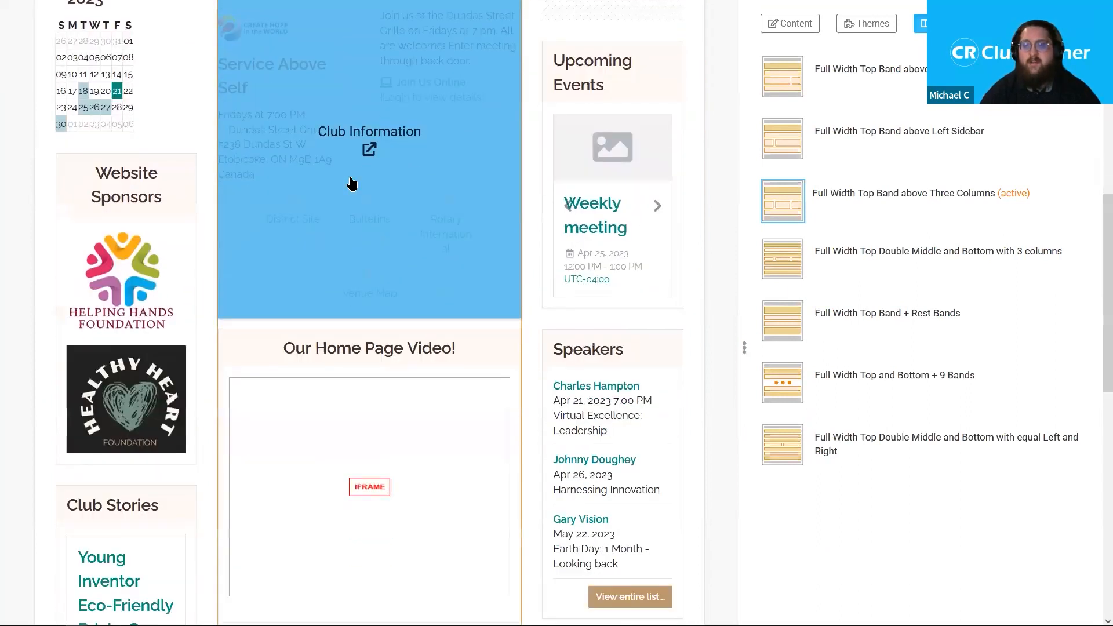
pyautogui.scroll(1, 418, 159)
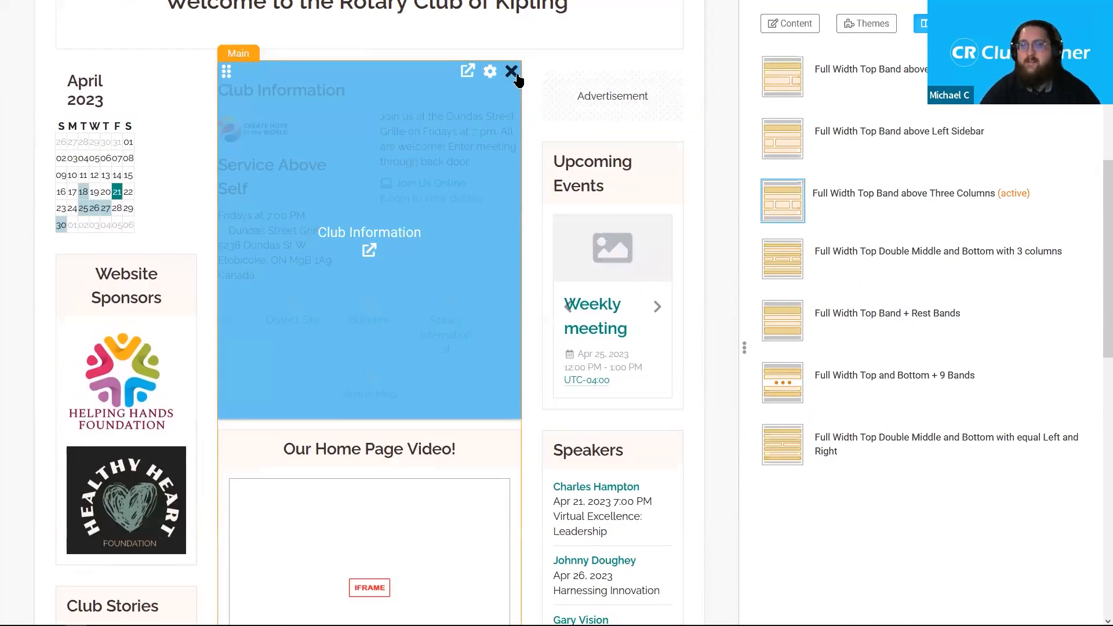
# - Add the preformatted Article with Left Image widget to the main column above Club Information
pyautogui.scroll(3, 596, 63)
pyautogui.click(804, 30)
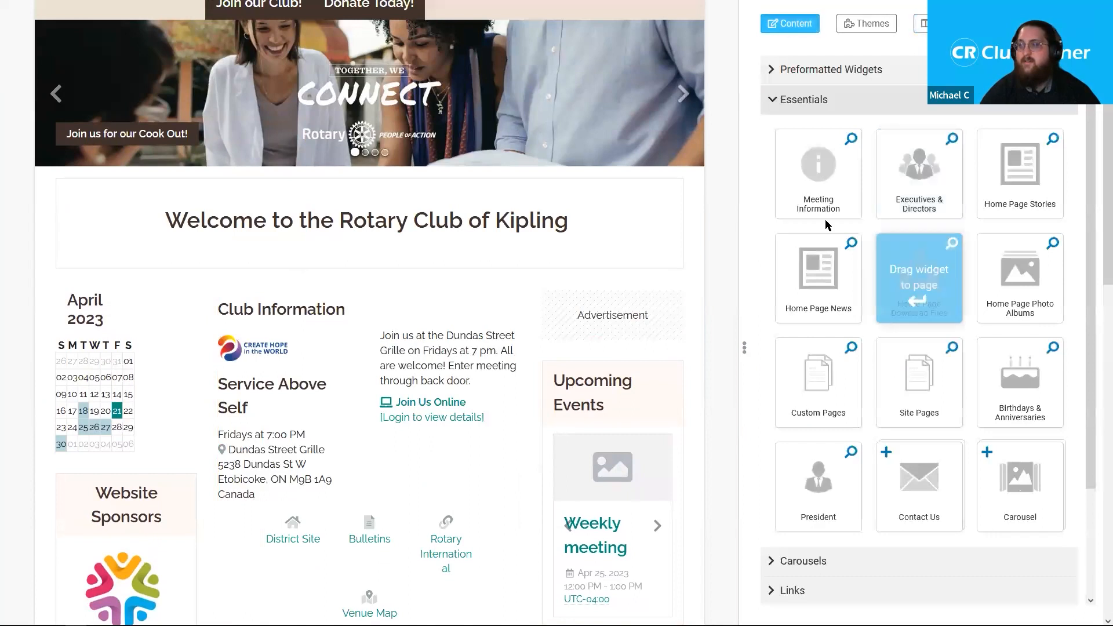
pyautogui.click(836, 80)
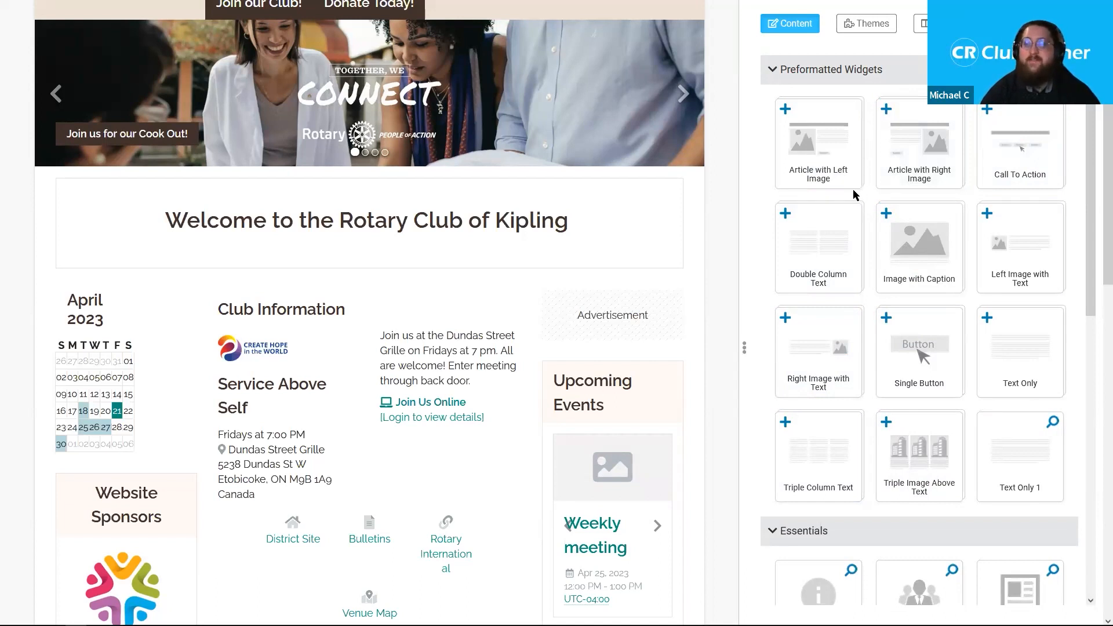
pyautogui.moveTo(844, 157); pyautogui.dragTo(336, 330)
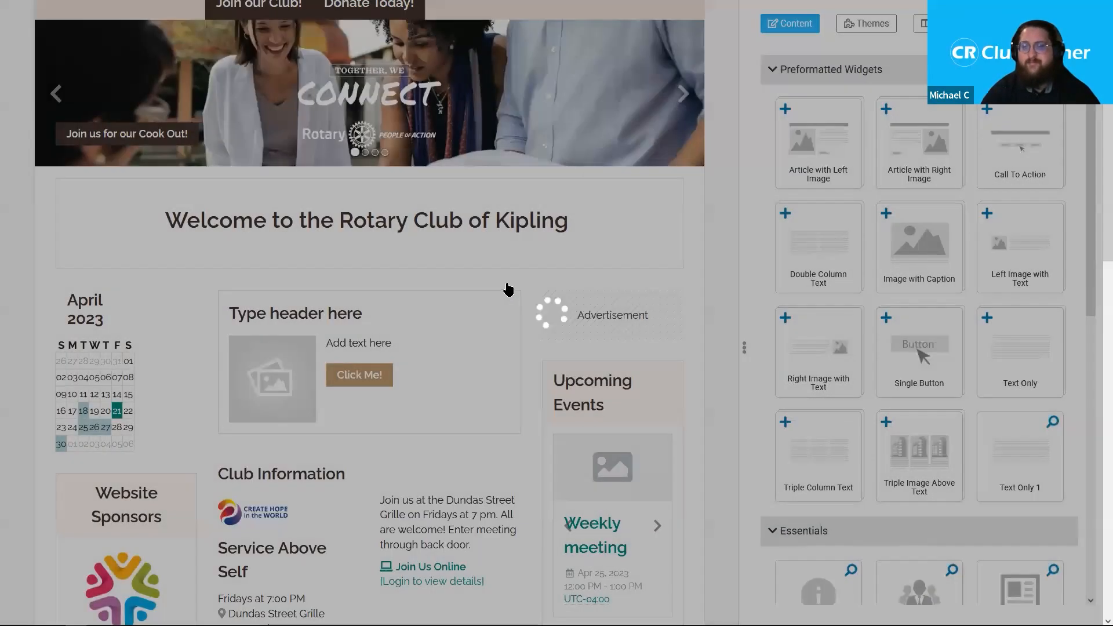
pyautogui.scroll(-1, 305, 303)
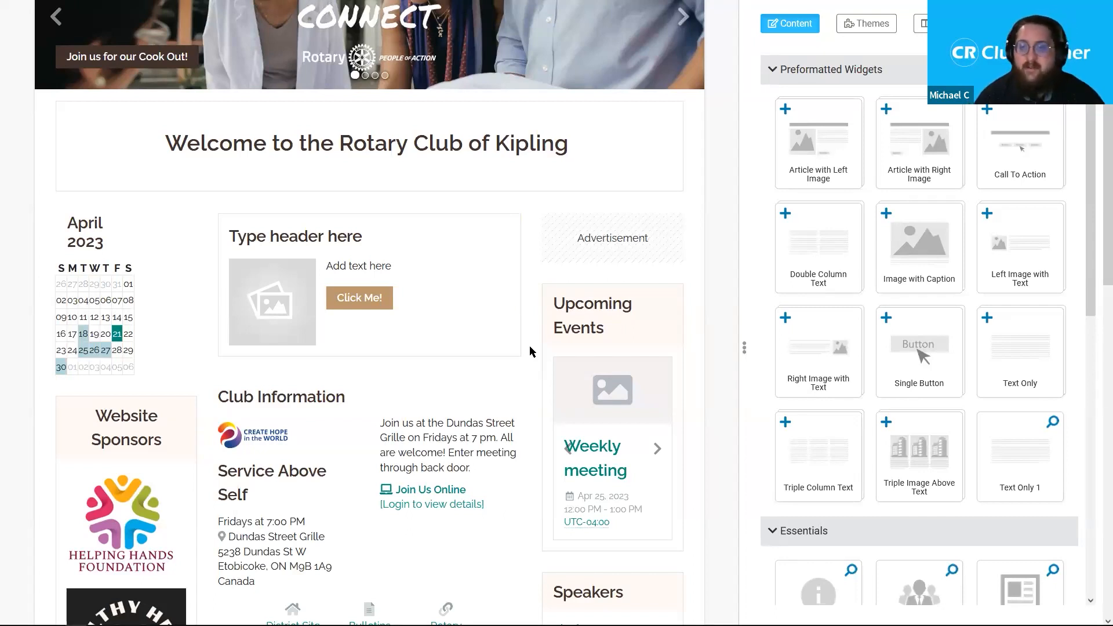
pyautogui.click(439, 272)
pyautogui.moveTo(393, 265); pyautogui.dragTo(325, 266)
pyautogui.click(462, 350)
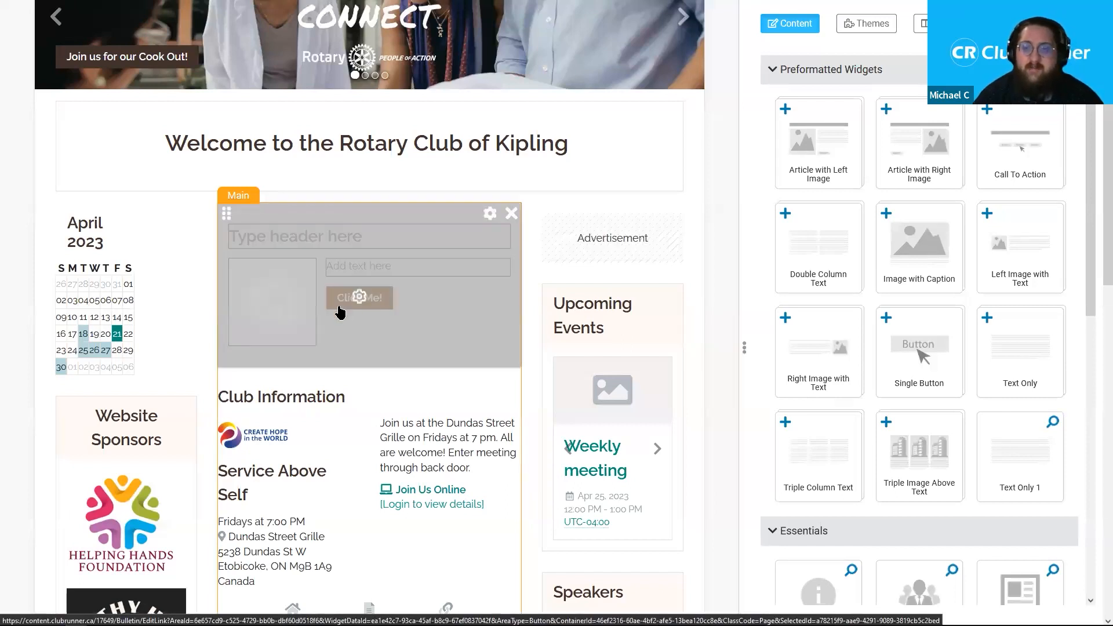
# - Replace the article widget's placeholder header with "Website Designer Overview"
pyautogui.click(374, 250)
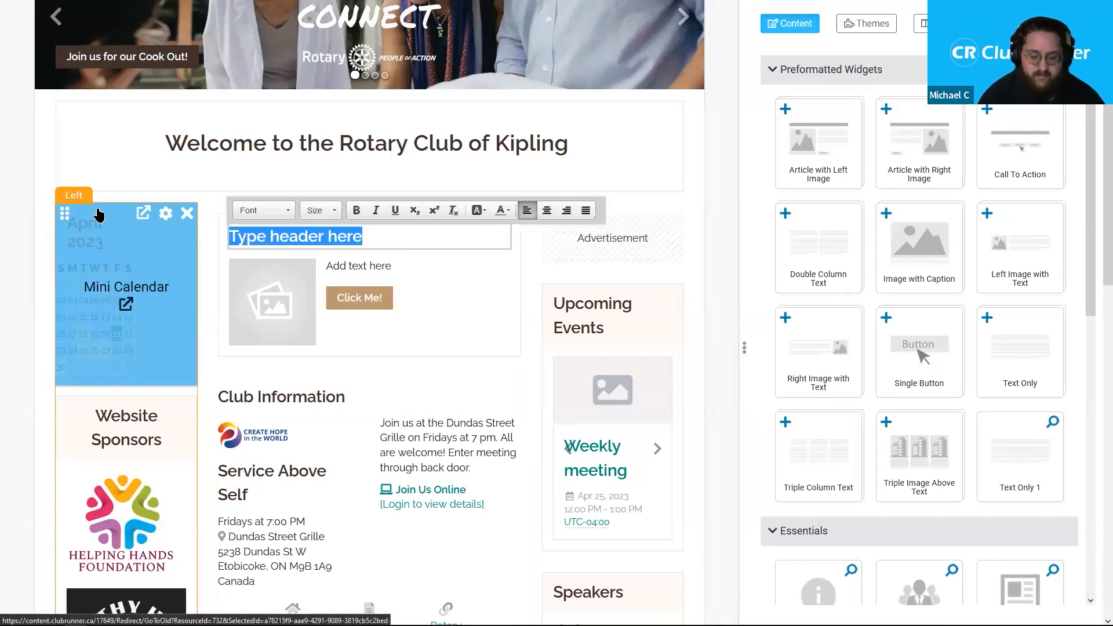
pyautogui.write('Website Over')
pyautogui.press('BackSpace')
pyautogui.press('BackSpace')
pyautogui.press('BackSpace')
pyautogui.press('BackSpace')
pyautogui.write('Designer Overview')
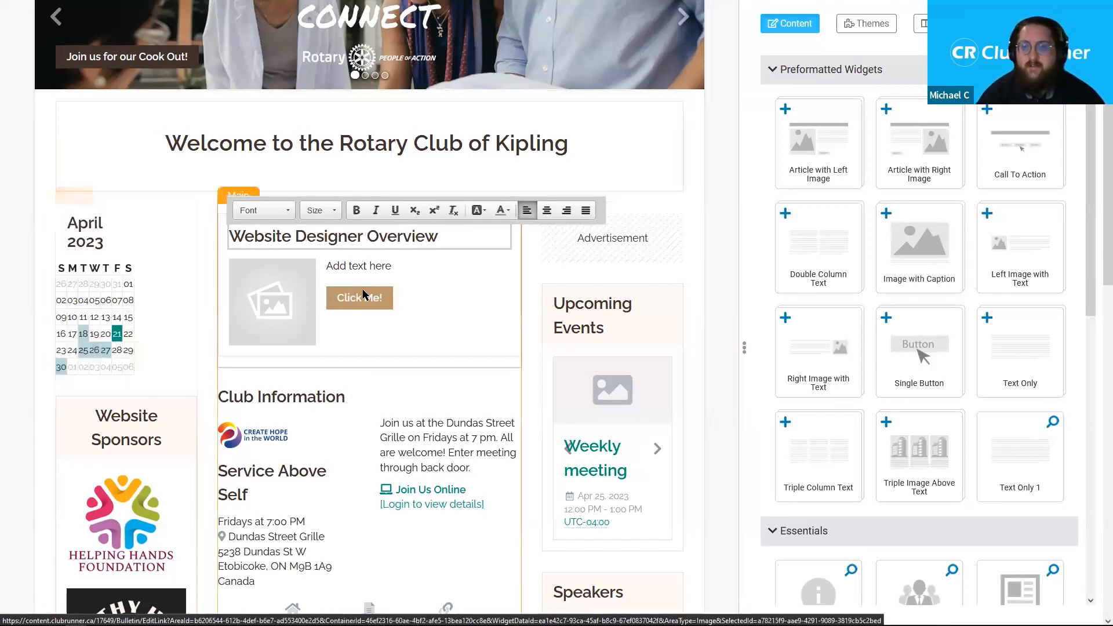
# - Replace the article widget's placeholder body text with "Welcome to the website designer webinar!"
pyautogui.click(362, 268)
pyautogui.write('welcom')
pyautogui.doubleClick(362, 268)
pyautogui.write('Welcome to the website deisgne')
pyautogui.press('BackSpace')
pyautogui.press('BackSpace')
pyautogui.press('BackSpace')
pyautogui.press('BackSpace')
pyautogui.press('BackSpace')
pyautogui.write('signer webinar!')
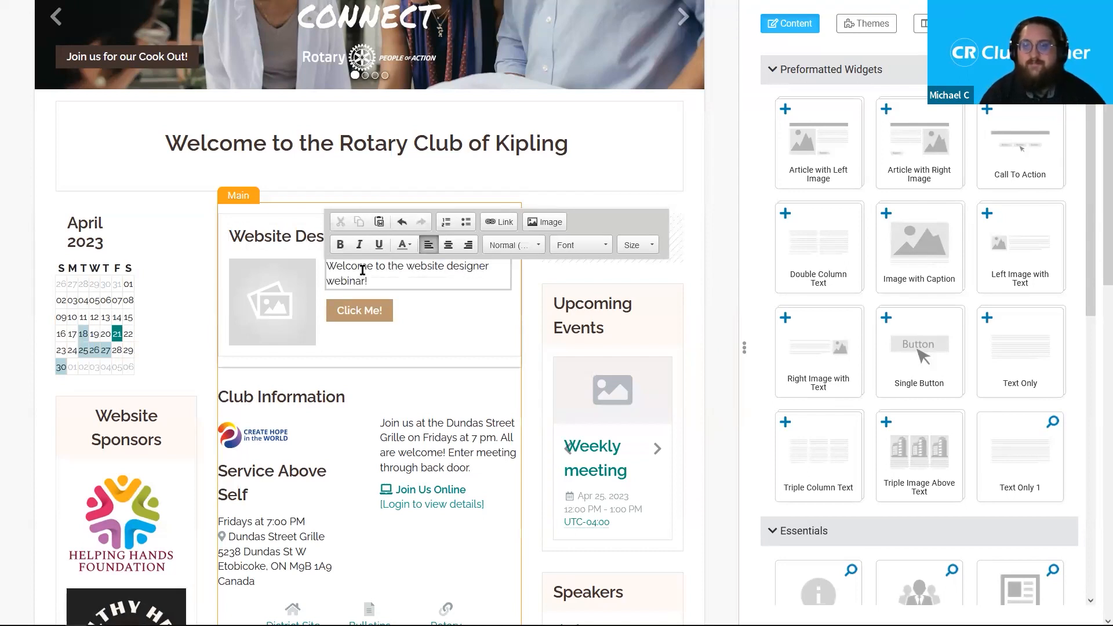
pyautogui.click(530, 291)
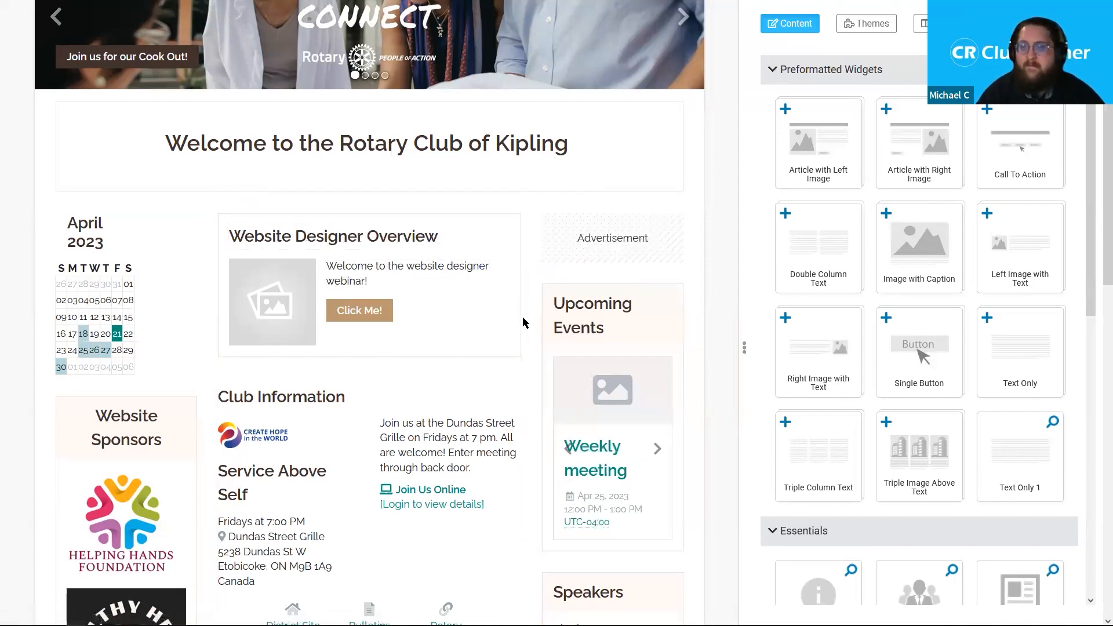
# - Open the image browser for the article widget's placeholder picture and go to the My Images folder
pyautogui.moveTo(308, 318)
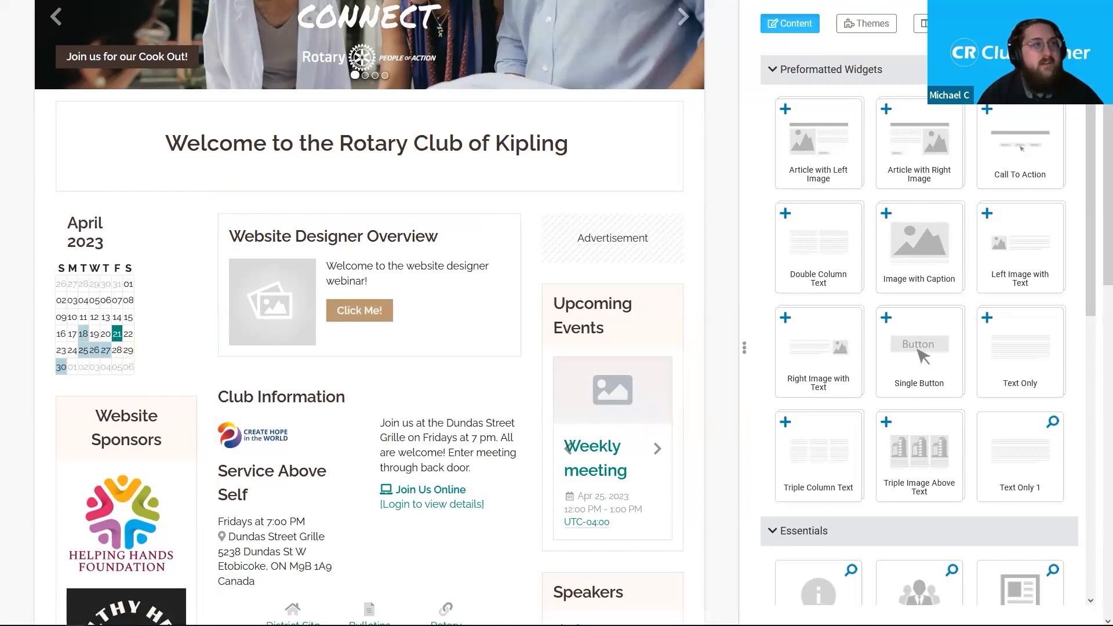
pyautogui.moveTo(344, 136); pyautogui.dragTo(390, 147)
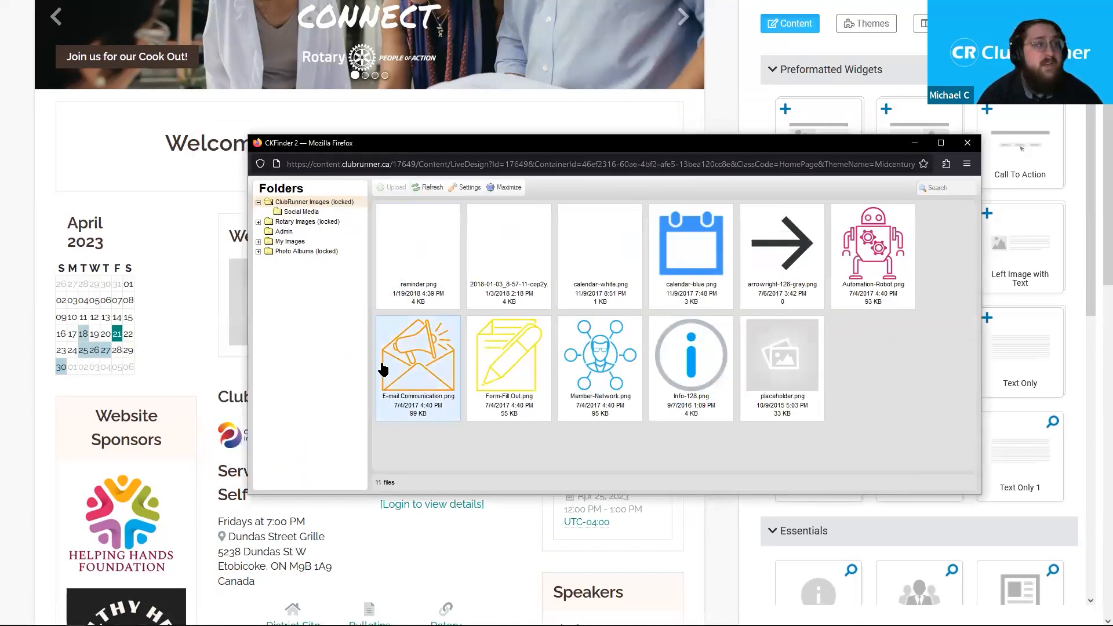
pyautogui.click(456, 450)
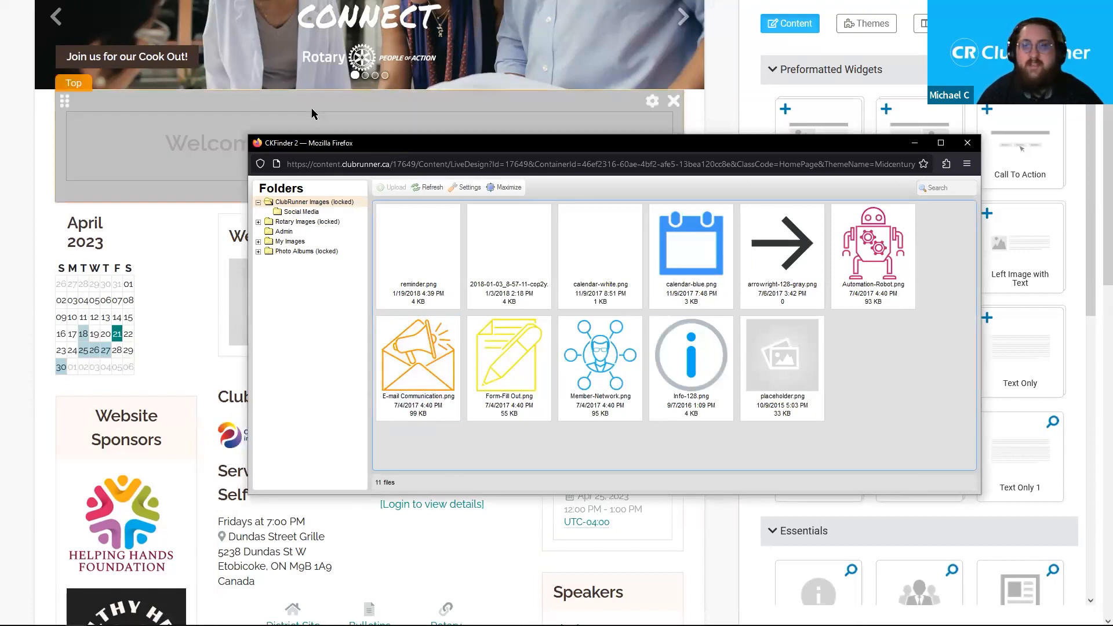
pyautogui.moveTo(328, 143); pyautogui.dragTo(273, 120)
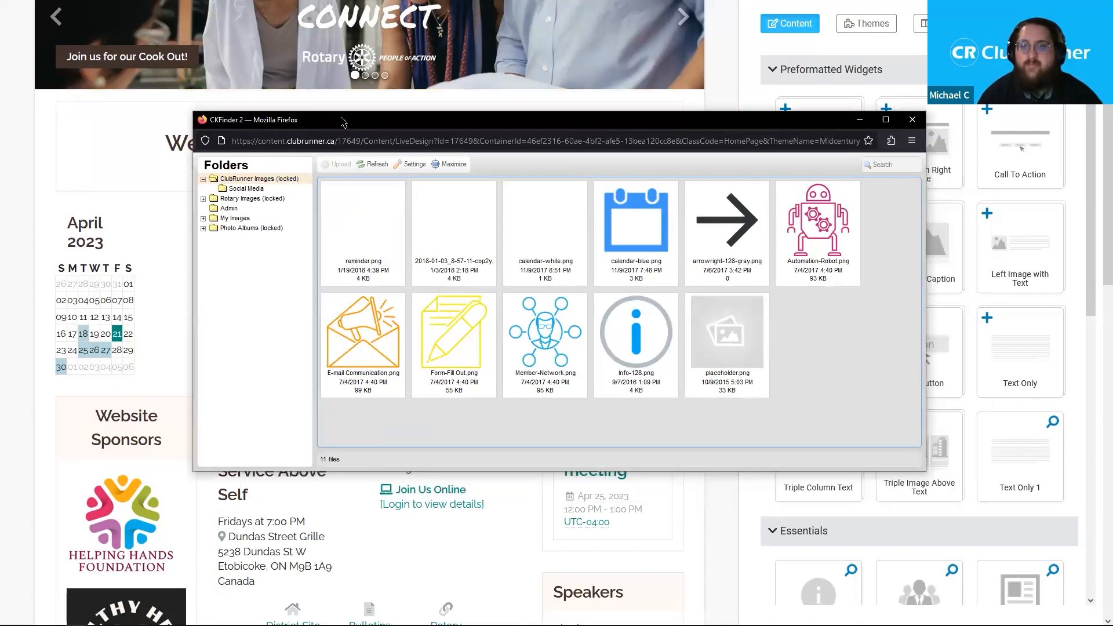
pyautogui.moveTo(344, 123); pyautogui.dragTo(341, 117)
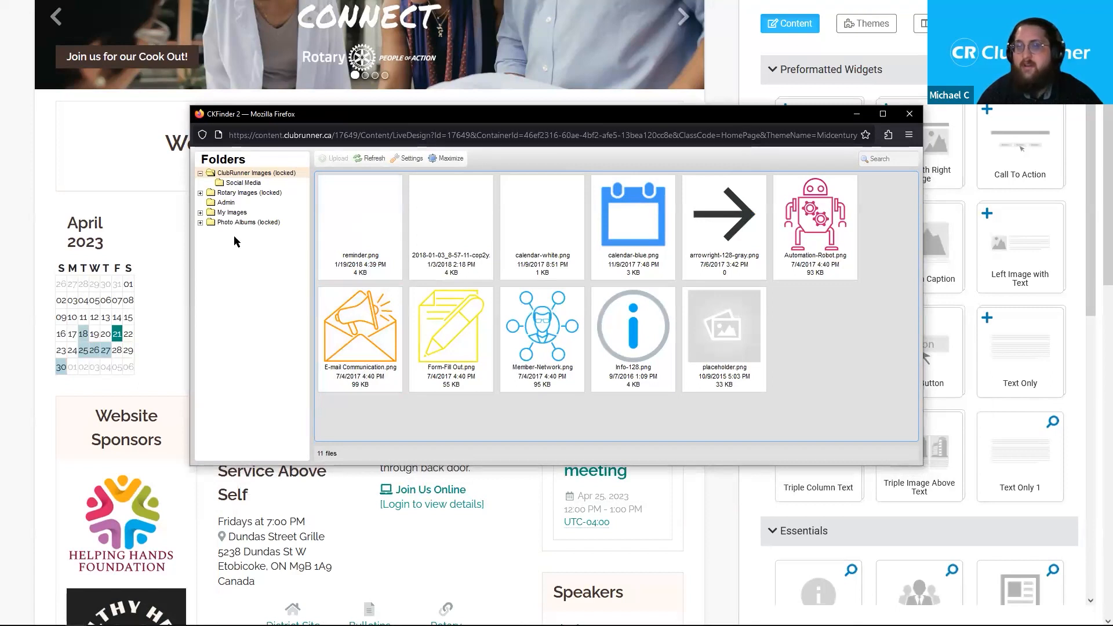
pyautogui.click(232, 212)
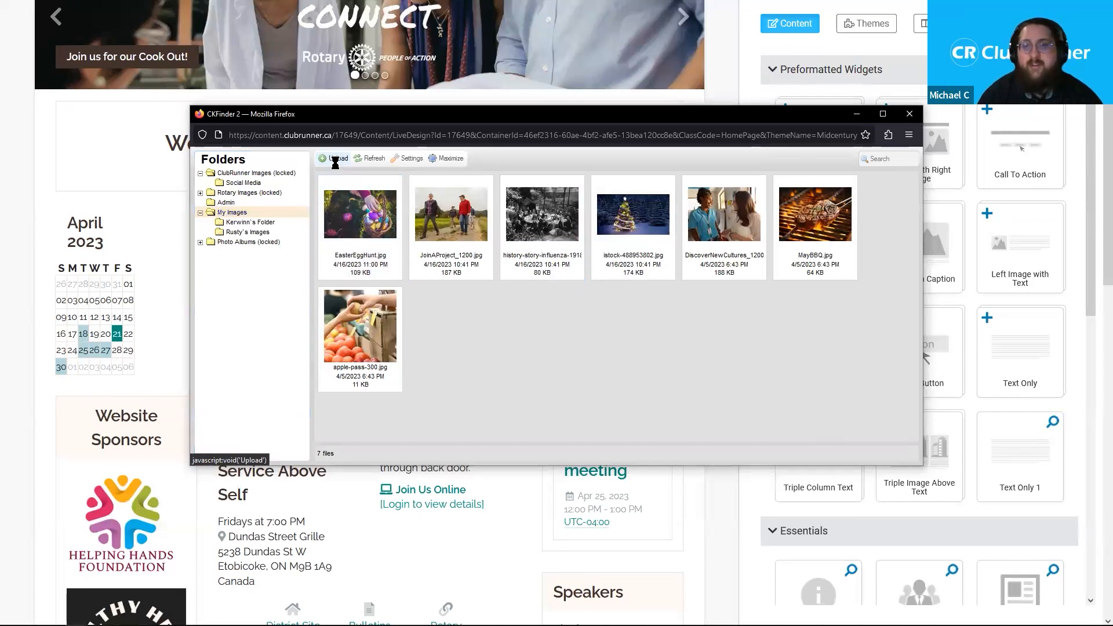
# - View the file chooser for uploading to the My Images folder and cancel it without choosing a file
pyautogui.click(336, 166)
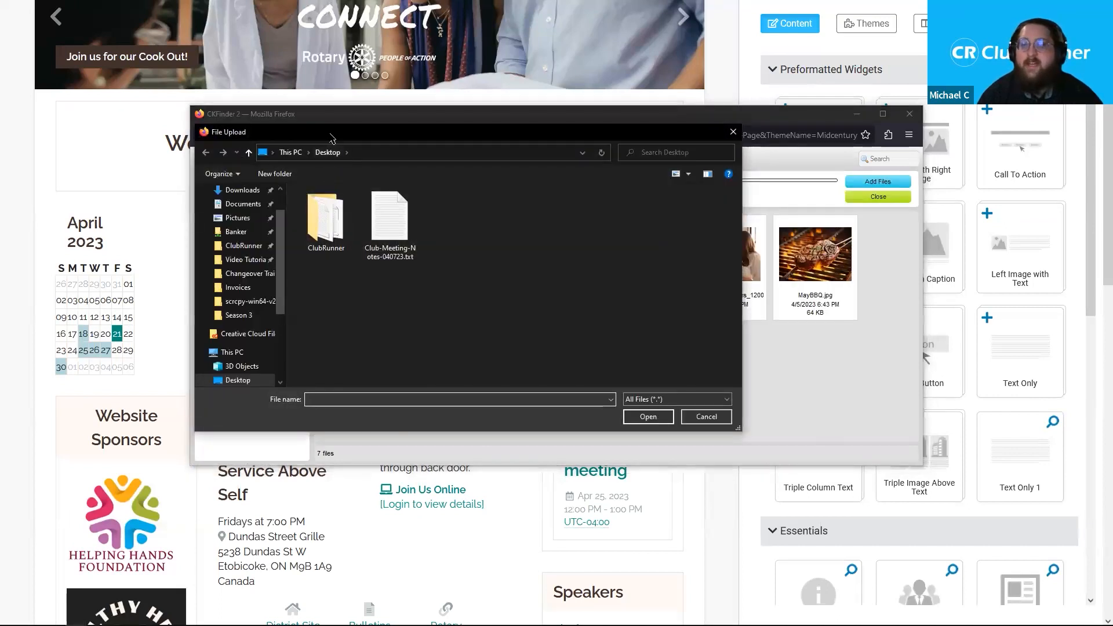
pyautogui.moveTo(331, 138); pyautogui.dragTo(482, 176)
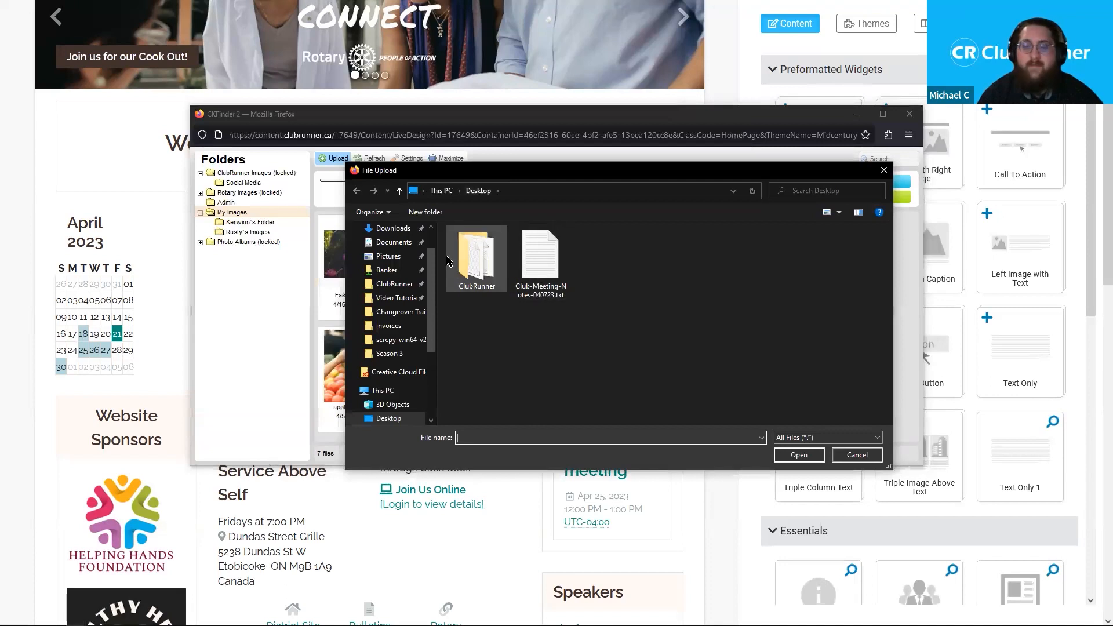
pyautogui.scroll(2, 406, 284)
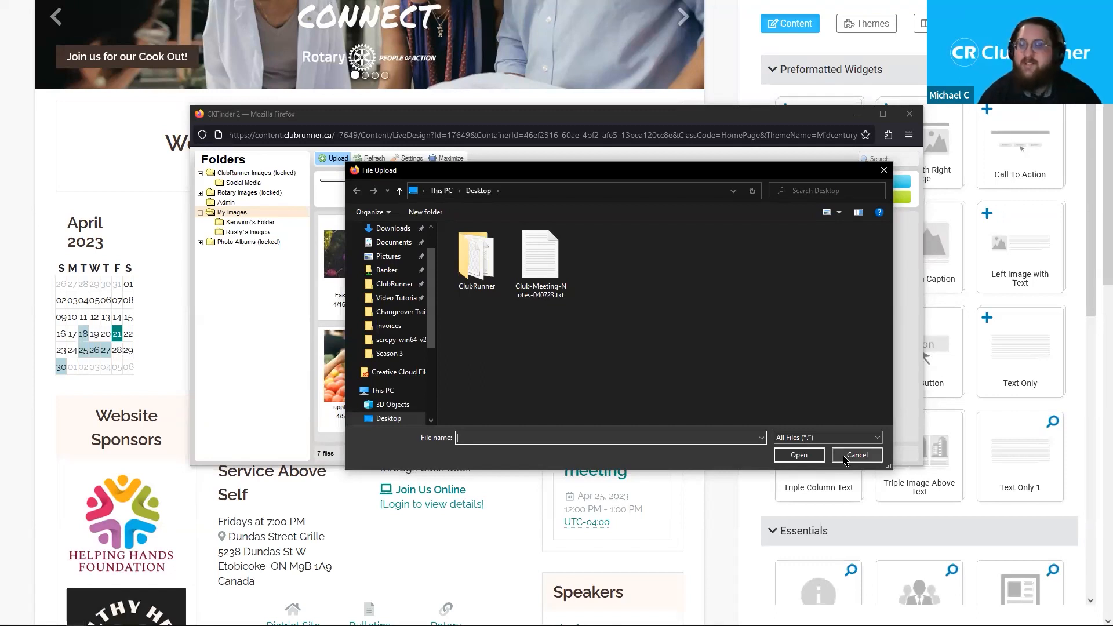
pyautogui.click(844, 457)
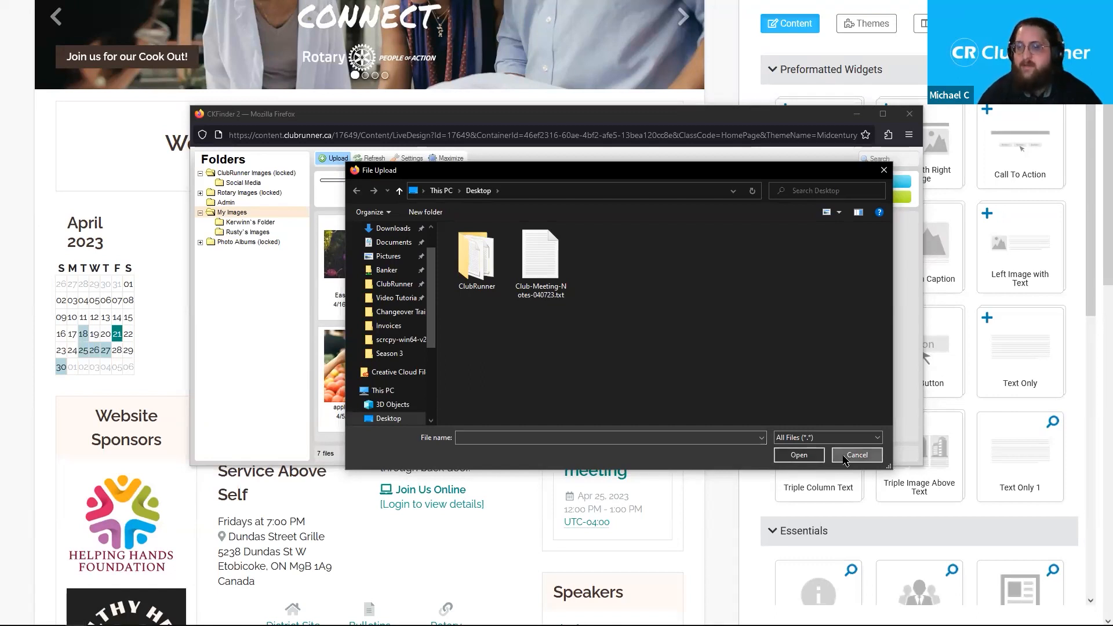
pyautogui.click(852, 455)
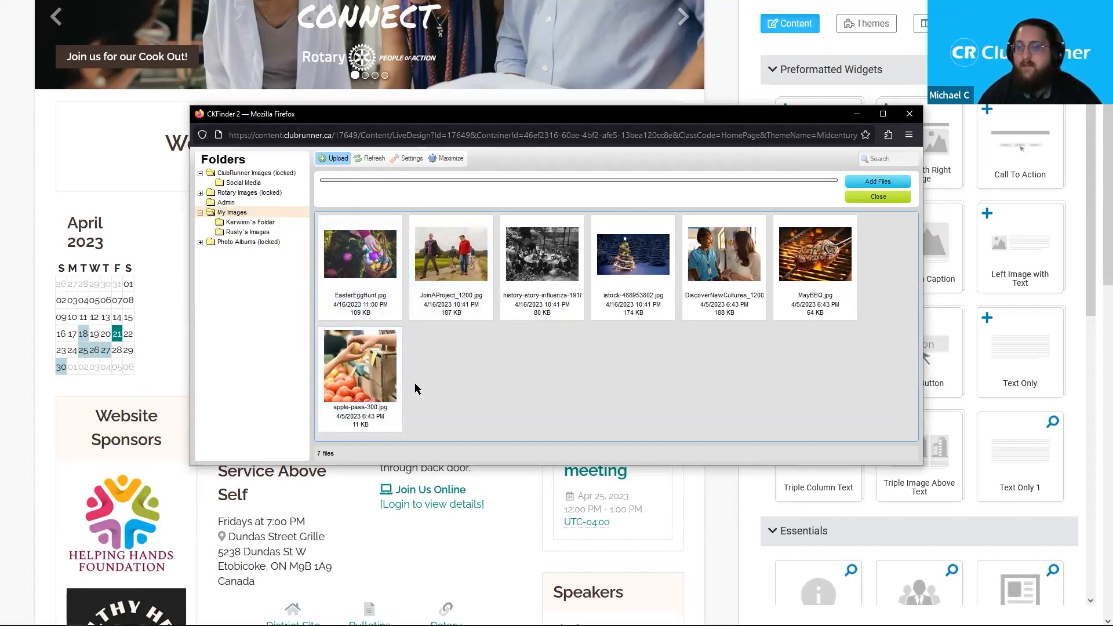
# - Enlarge the image browser and insert apple-pass-300.jpg from the My Images folder as the article widget's picture
pyautogui.click(356, 425)
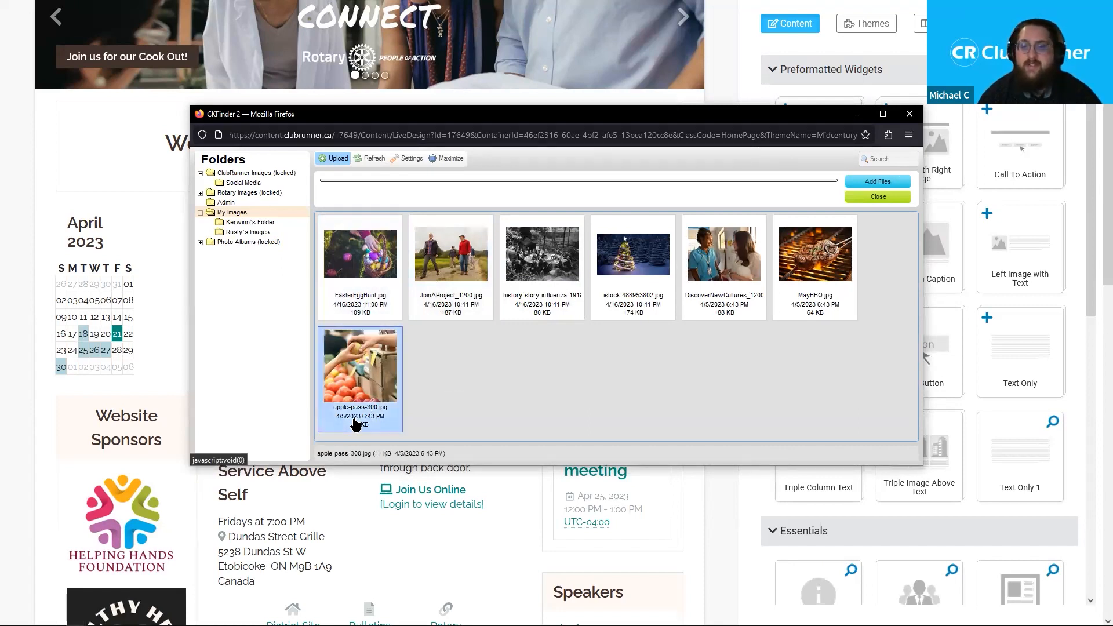
pyautogui.hotkey('ctrl', '+')
pyautogui.hotkey('ctrl', '+')
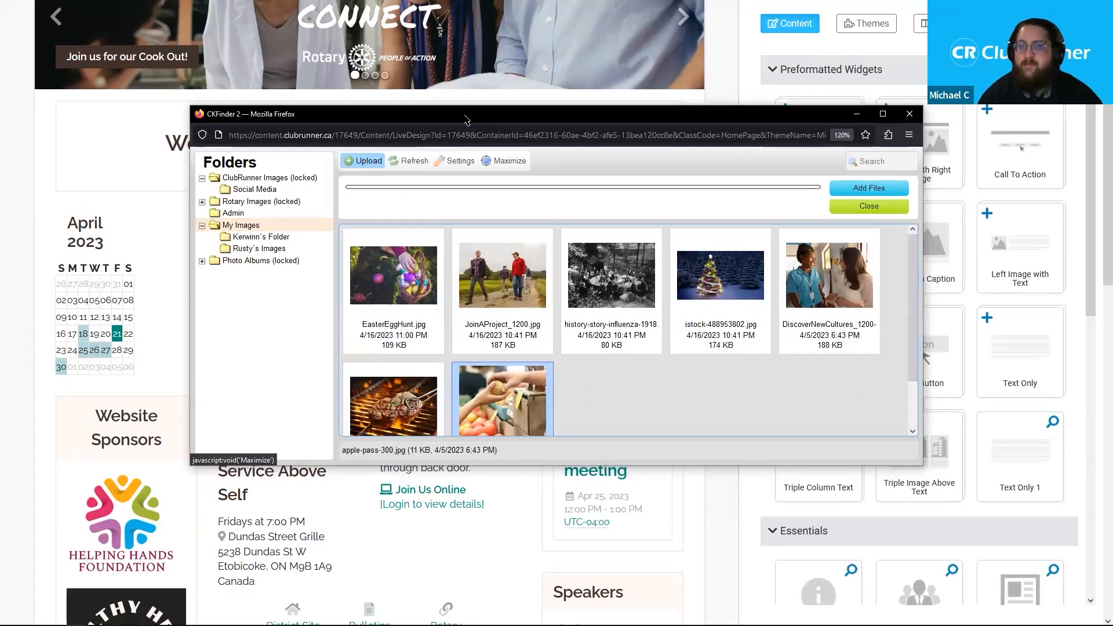
pyautogui.moveTo(466, 119); pyautogui.dragTo(412, 86)
pyautogui.hotkey('ctrl', '+')
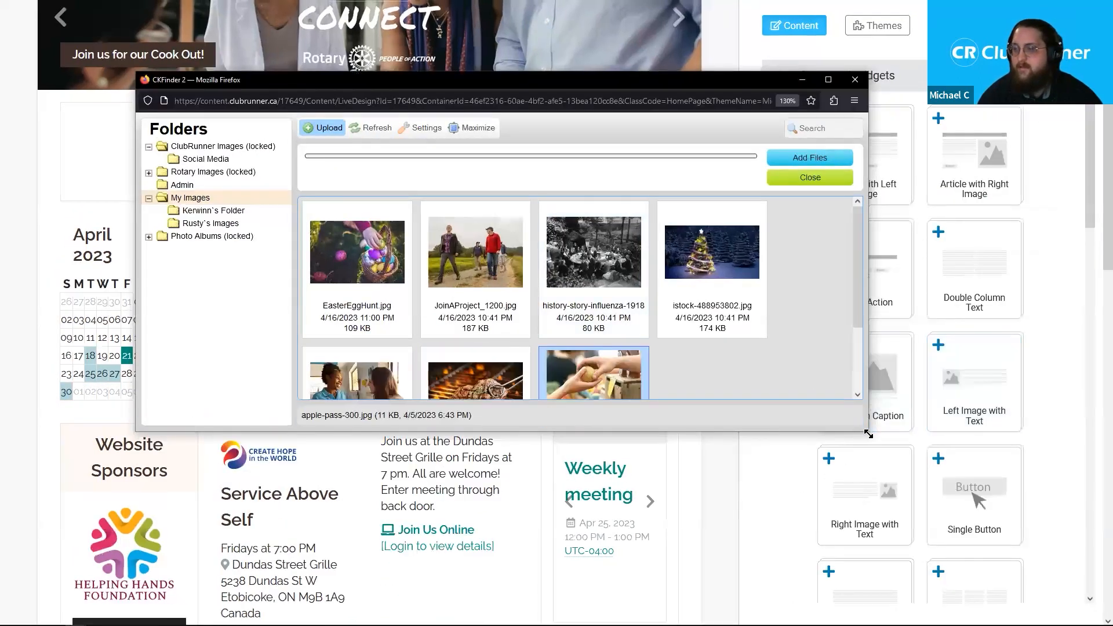
pyautogui.moveTo(868, 432); pyautogui.dragTo(1029, 619)
pyautogui.moveTo(501, 77); pyautogui.dragTo(433, 22)
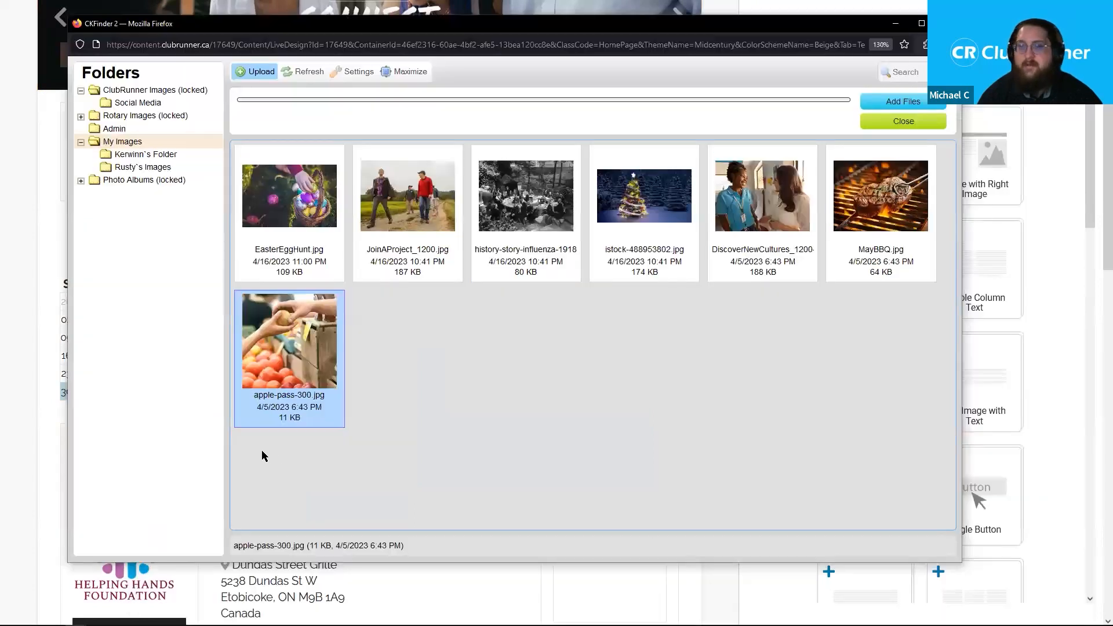
pyautogui.doubleClick(307, 372)
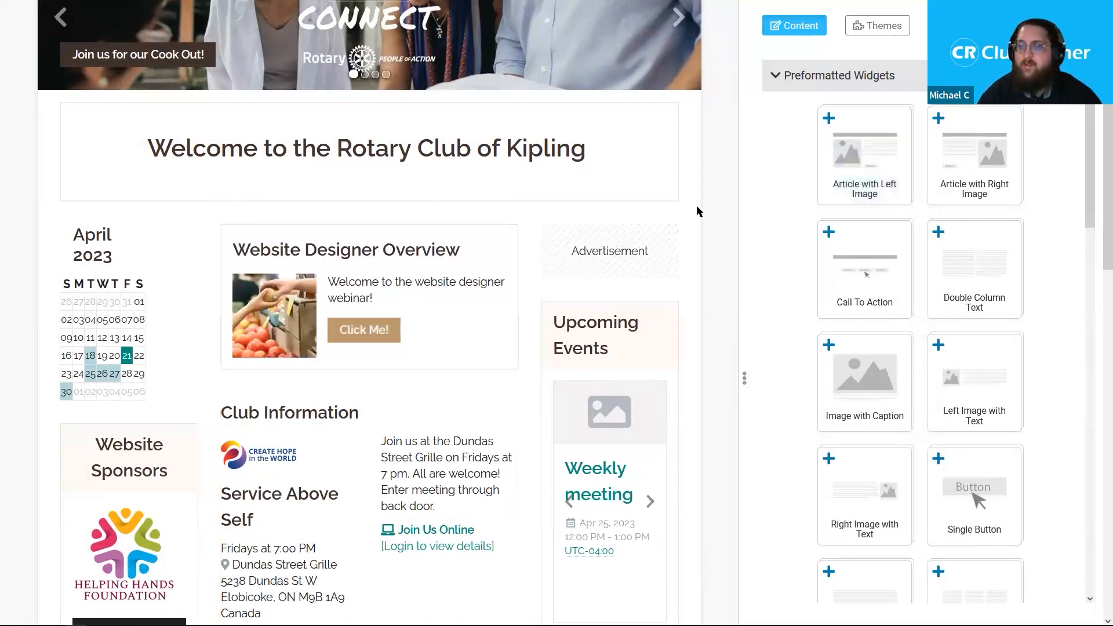
# - Switch to the live home page and examine its current theme and the home page video section in the middle column
pyautogui.hotkey('ctrl', '-')
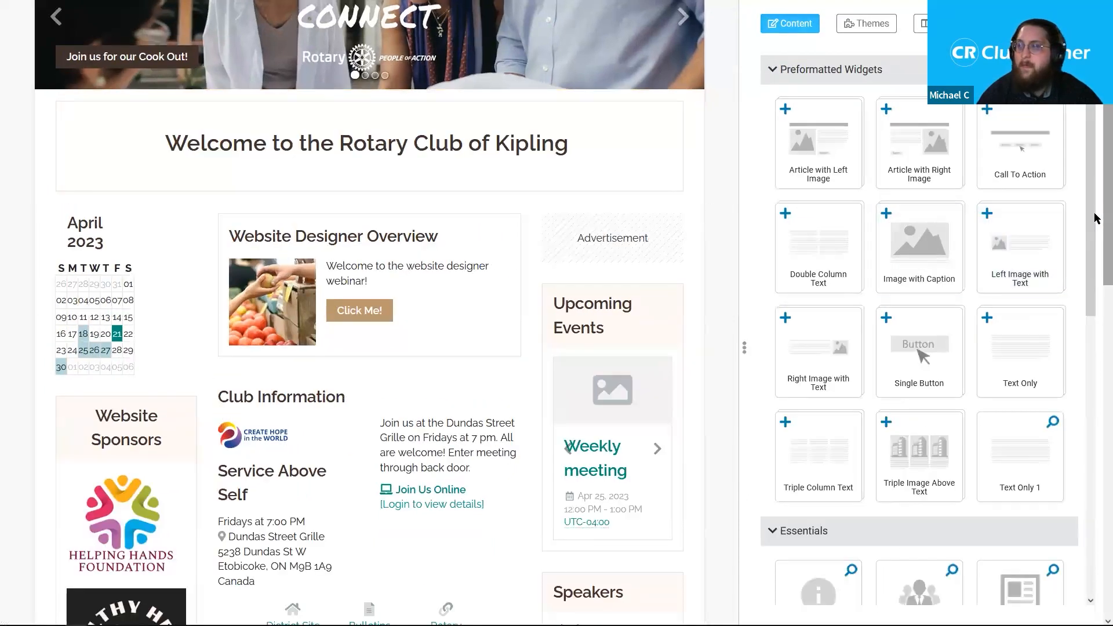
pyautogui.hotkey('ctrl', '+')
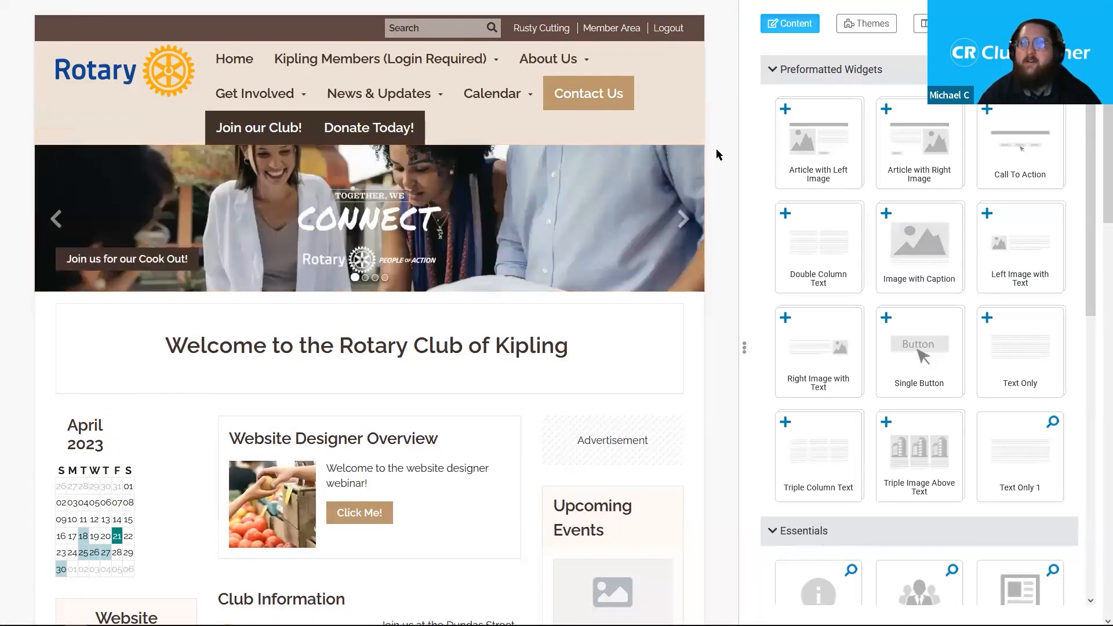
pyautogui.scroll(3, 717, 152)
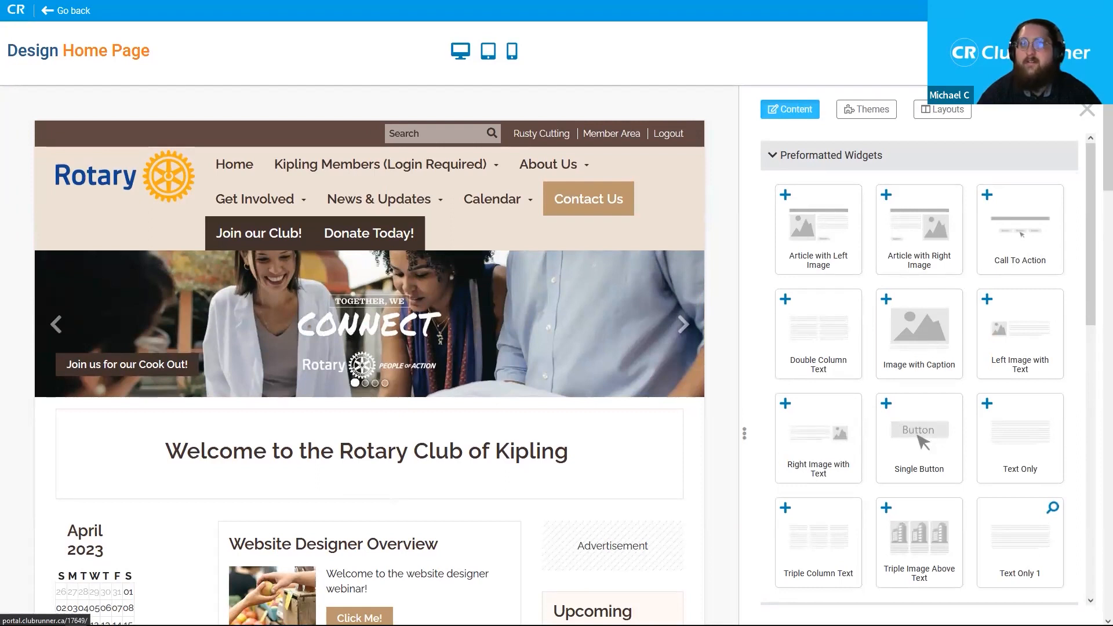
pyautogui.moveTo(522, 6)
pyautogui.click(479, 13)
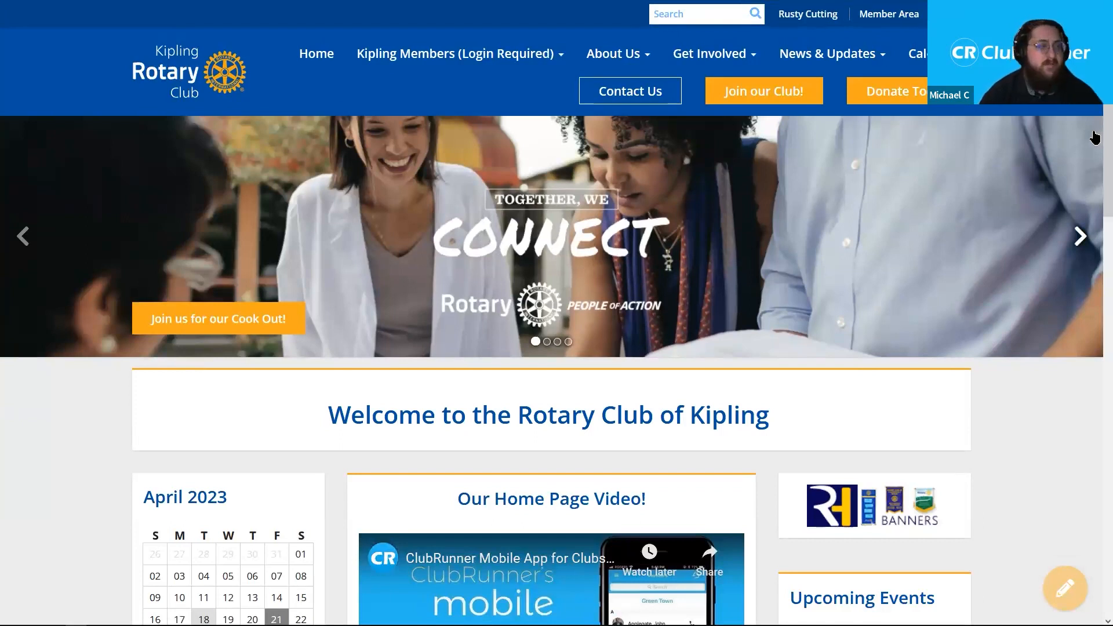
pyautogui.scroll(-5, 1096, 145)
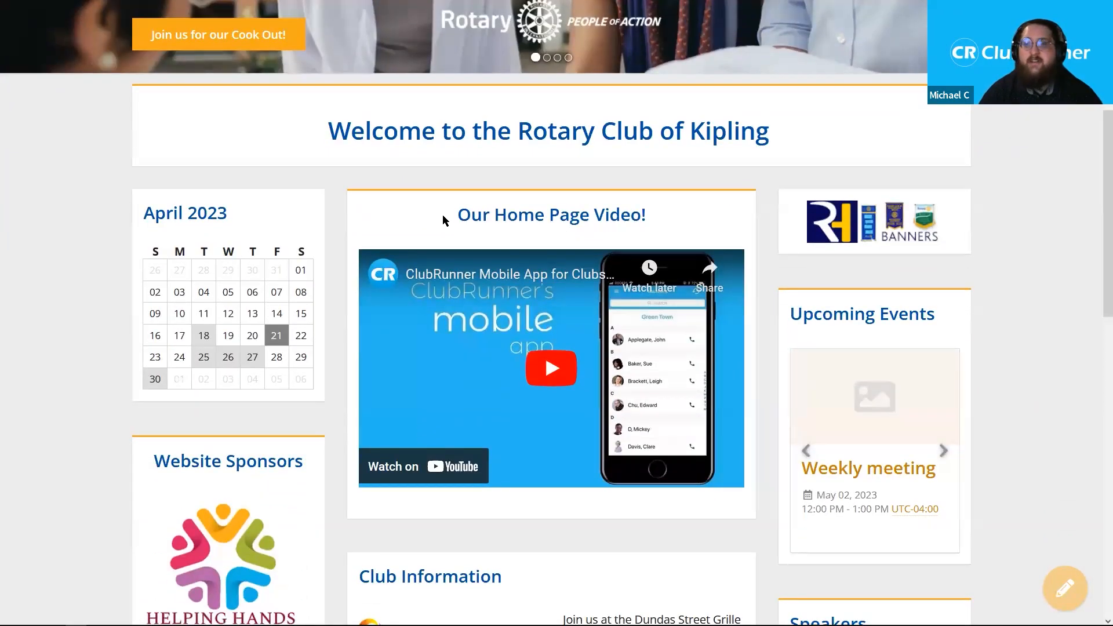
pyautogui.moveTo(447, 215); pyautogui.dragTo(651, 215)
pyautogui.click(656, 218)
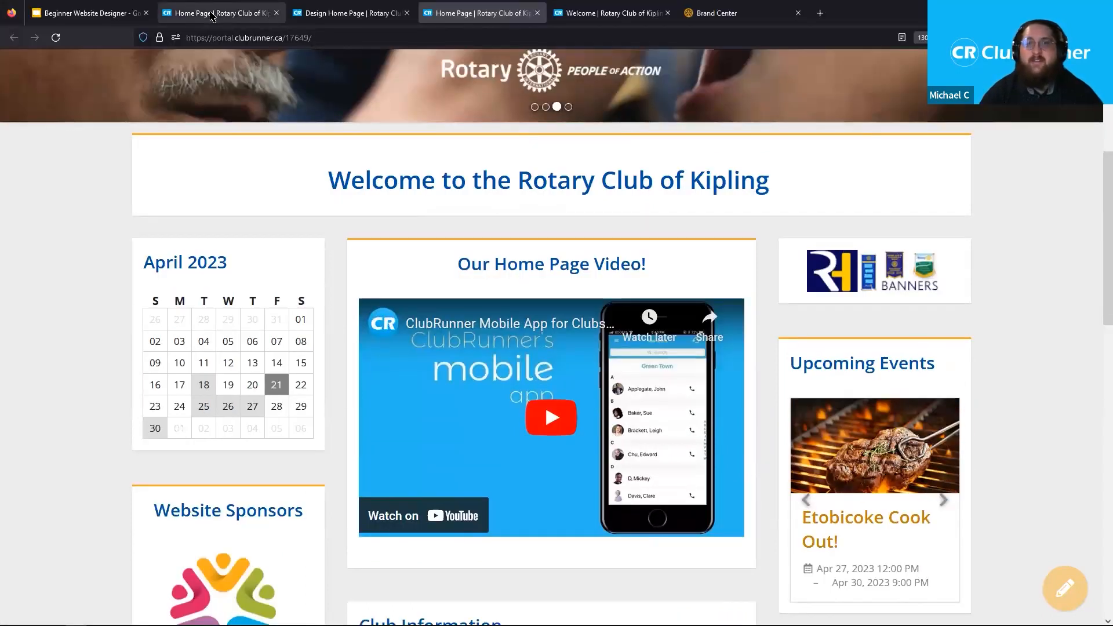
# - Publish the redesigned home page from the designer and reload the live home page
pyautogui.click(382, 7)
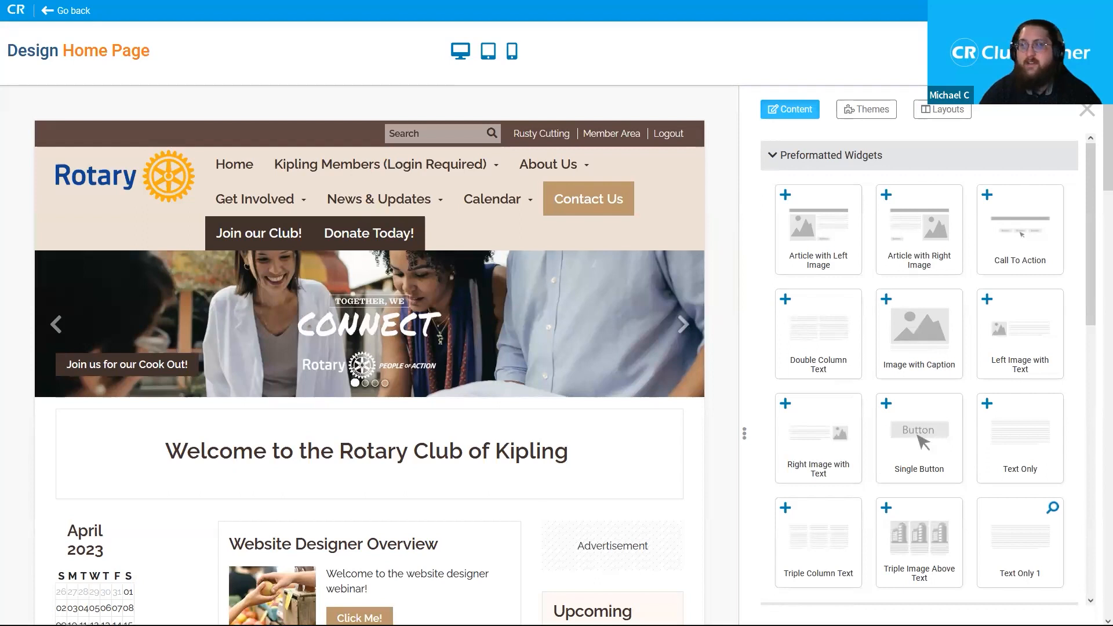
pyautogui.click(1031, 51)
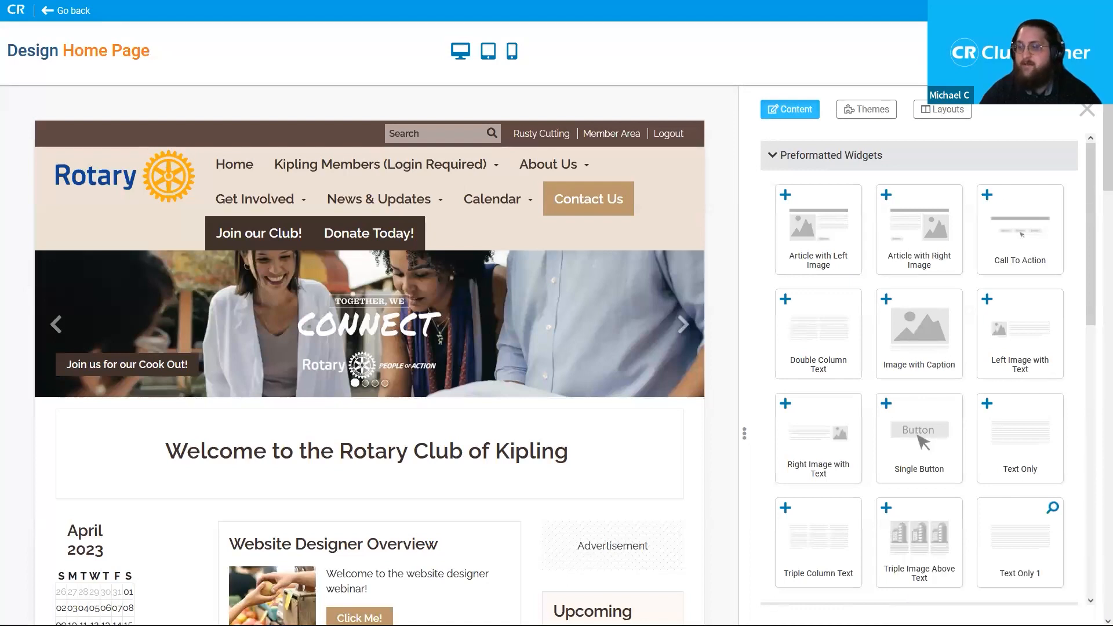
pyautogui.moveTo(635, 2)
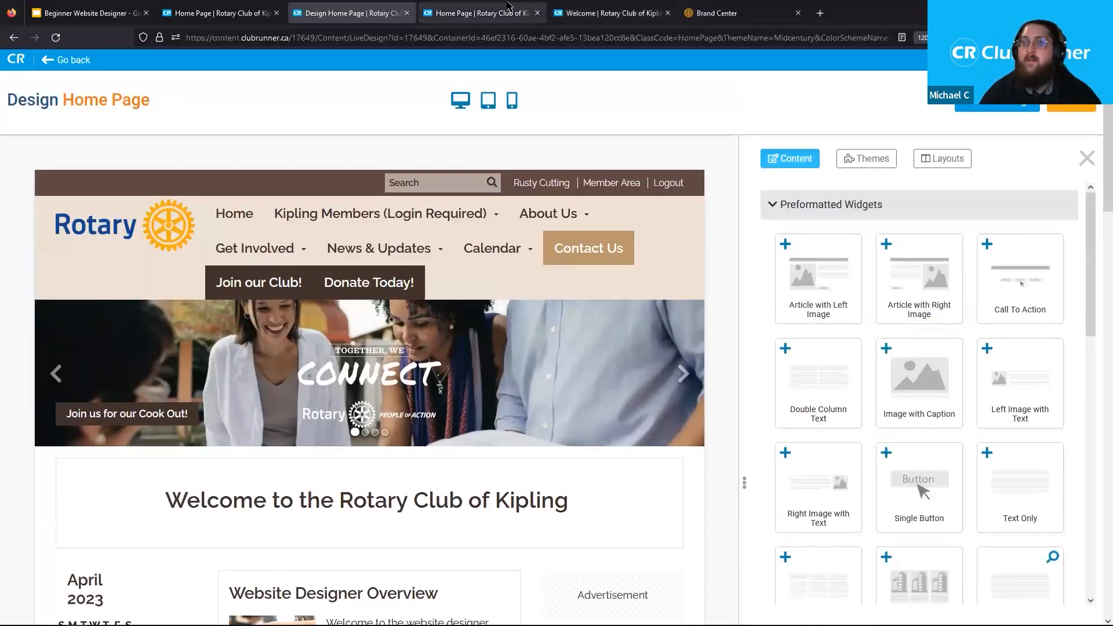
pyautogui.click(508, 11)
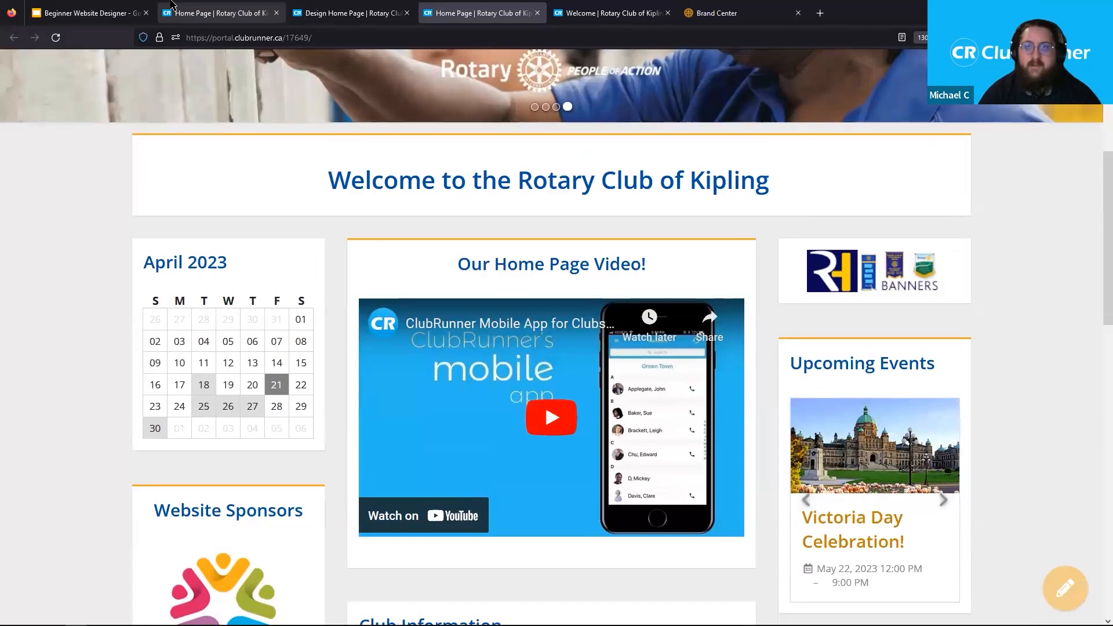
pyautogui.click(57, 39)
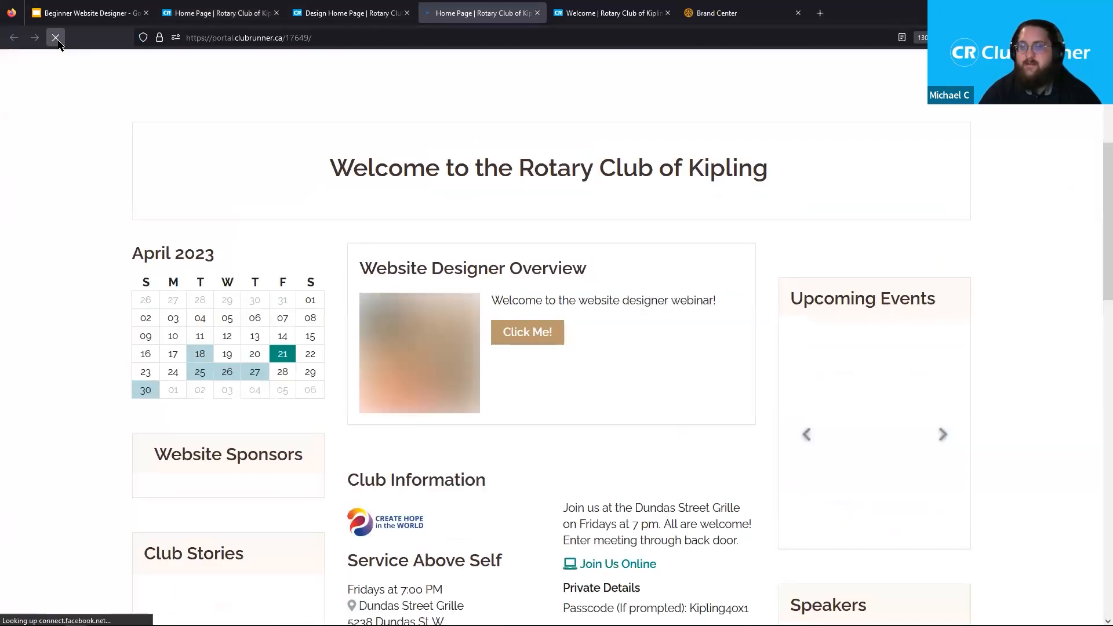
# - Examine the live home page's header, Website Designer Overview article, Club Information and home page video sections
pyautogui.scroll(4, 774, 370)
pyautogui.scroll(1, 772, 371)
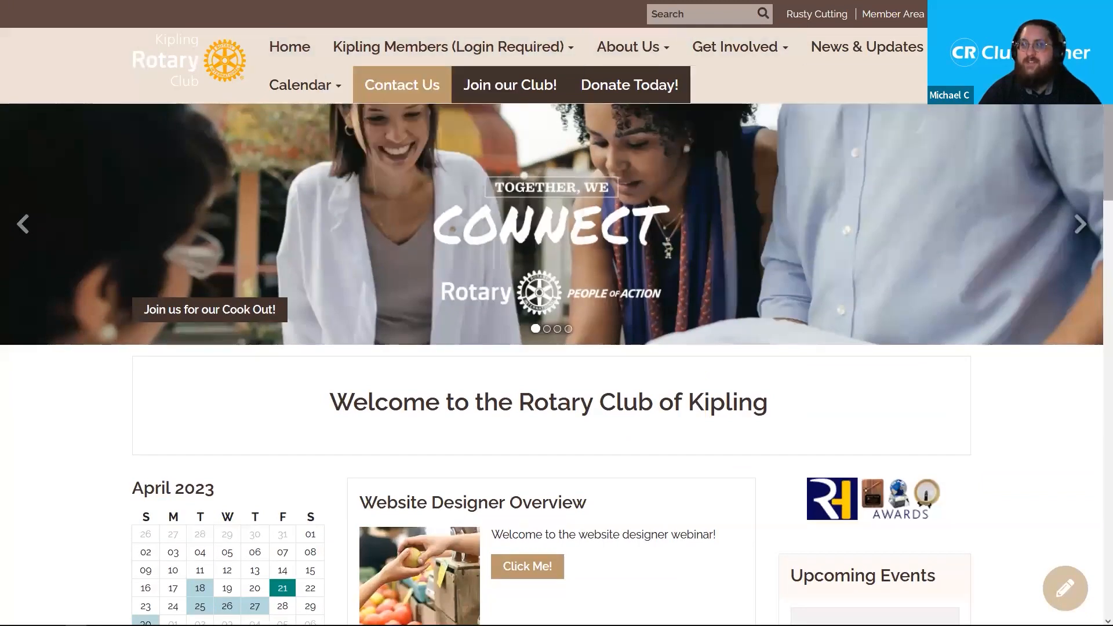
pyautogui.scroll(-5, 869, 477)
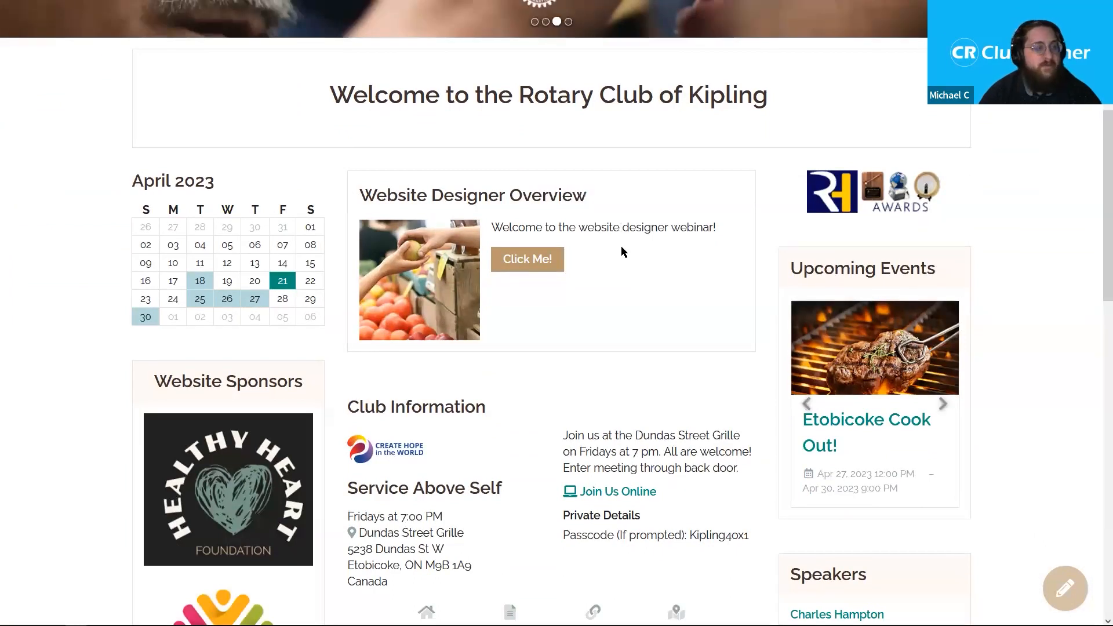
pyautogui.scroll(-4, 502, 325)
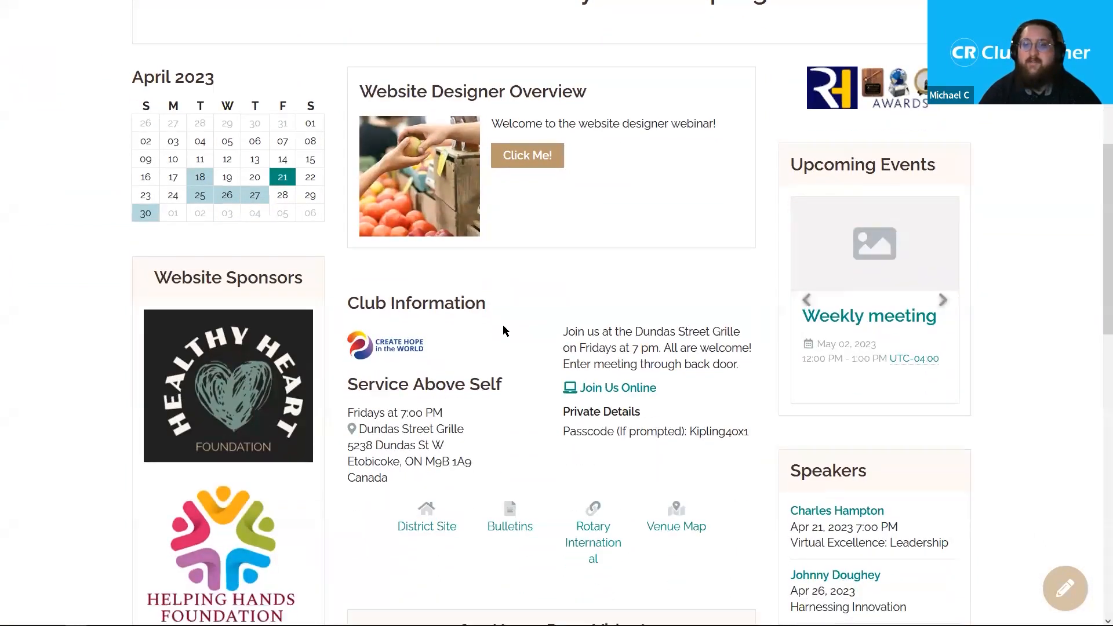
pyautogui.moveTo(448, 490); pyautogui.dragTo(700, 488)
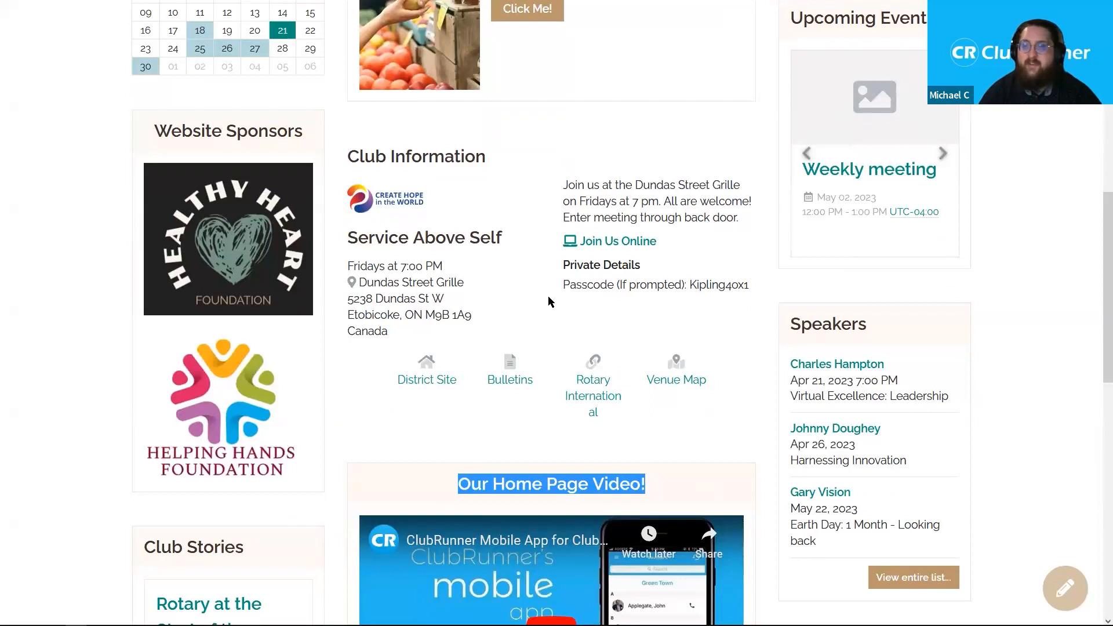
pyautogui.moveTo(345, 156); pyautogui.dragTo(543, 150)
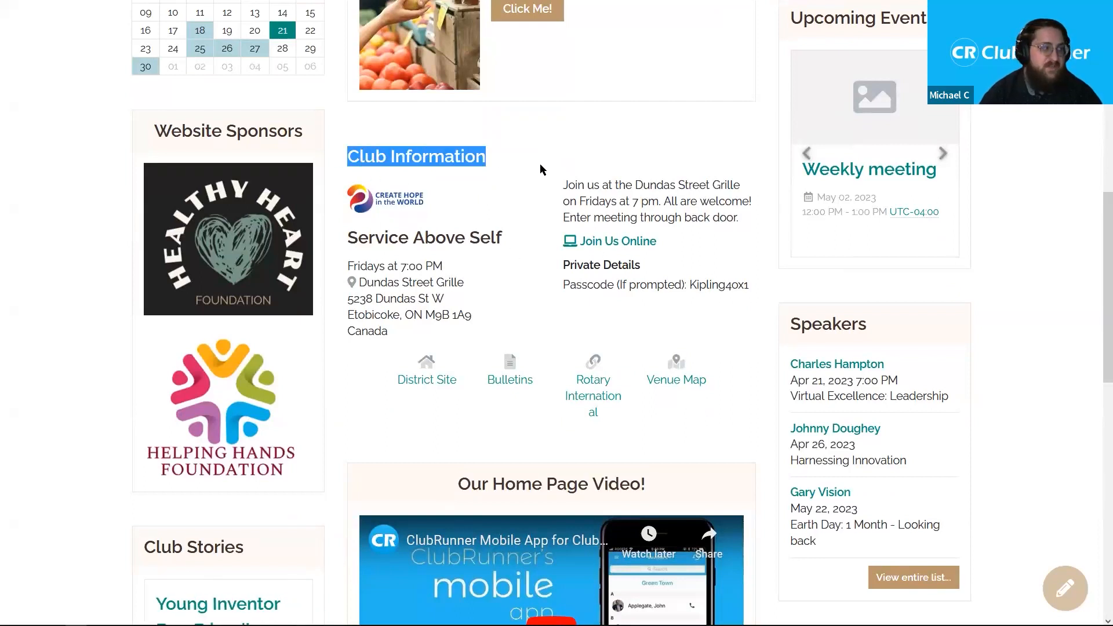
pyautogui.scroll(10, 627, 259)
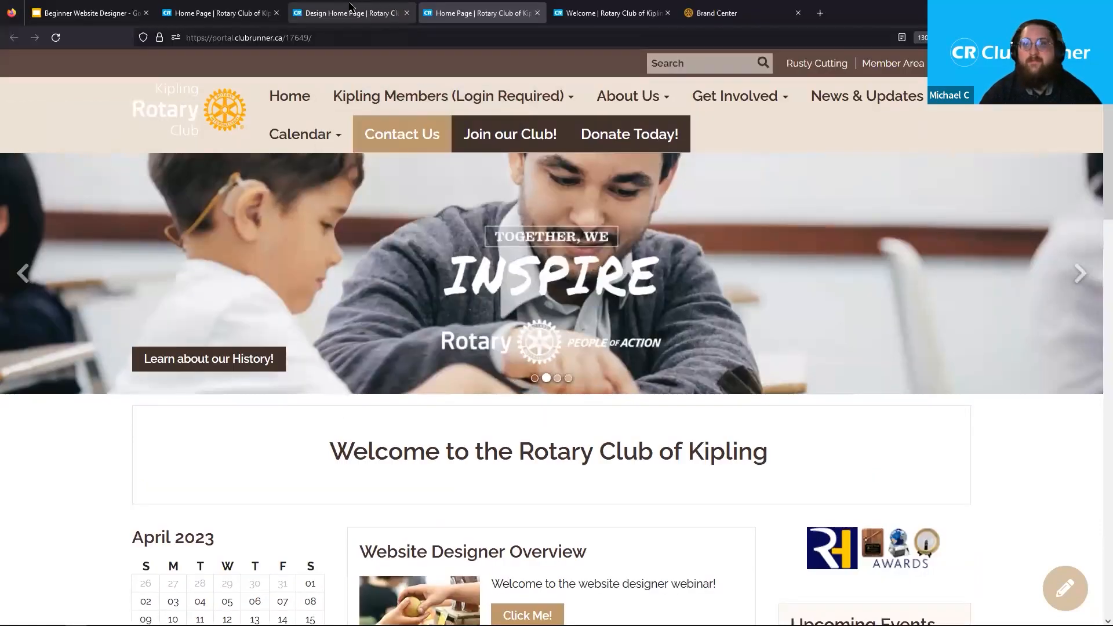
# - Return to the Home Page designer, collapse the Preformatted Widgets and Essentials categories, and expand Preformatted Widgets again
pyautogui.click(351, 8)
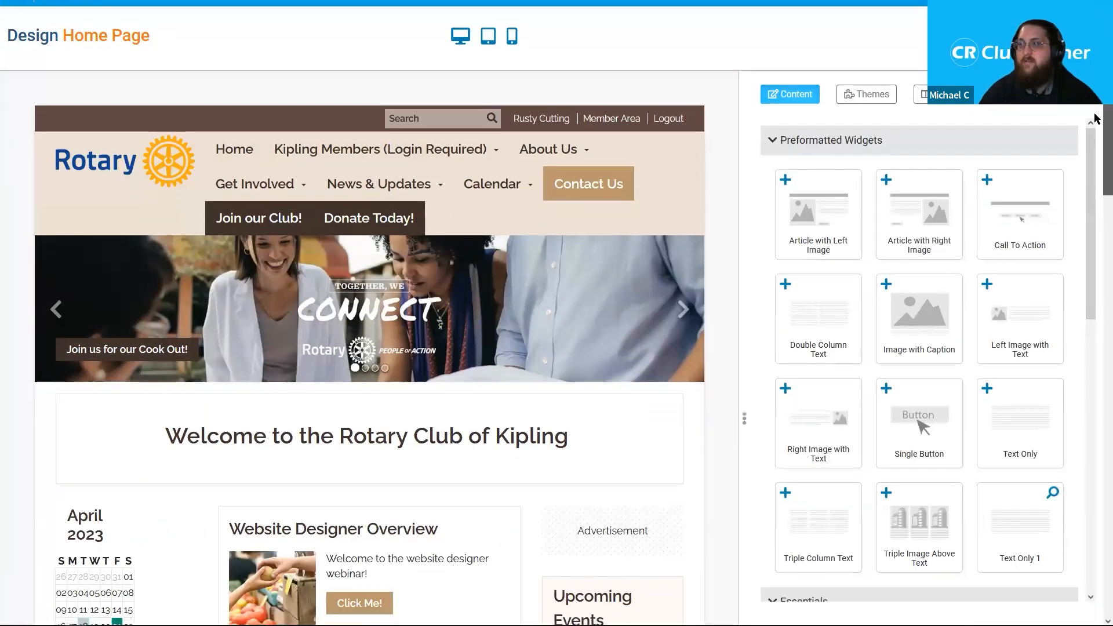
pyautogui.moveTo(1094, 114); pyautogui.dragTo(1095, 122)
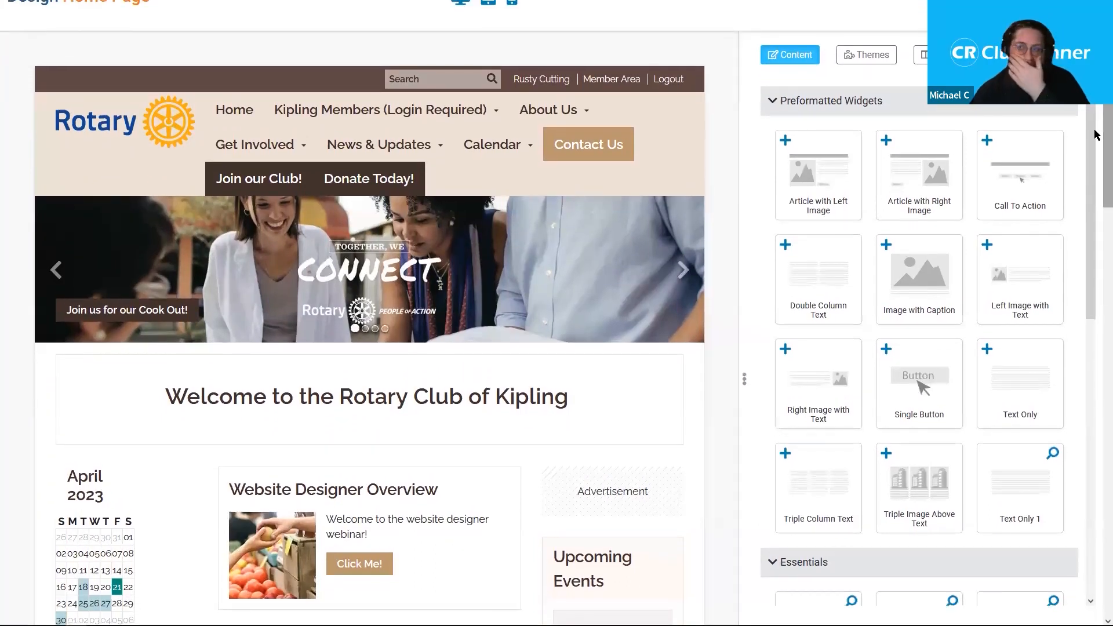
pyautogui.click(883, 110)
pyautogui.click(850, 134)
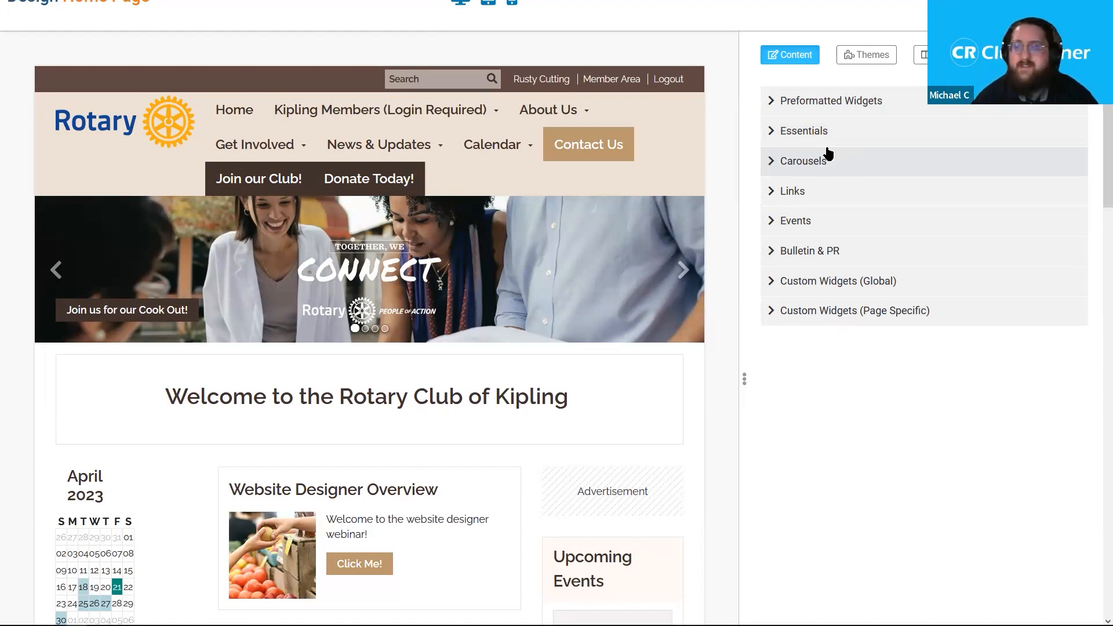
pyautogui.click(839, 115)
# - Add a Call To Action widget to the Top zone below the club's welcome heading
pyautogui.moveTo(1106, 125); pyautogui.dragTo(1106, 144)
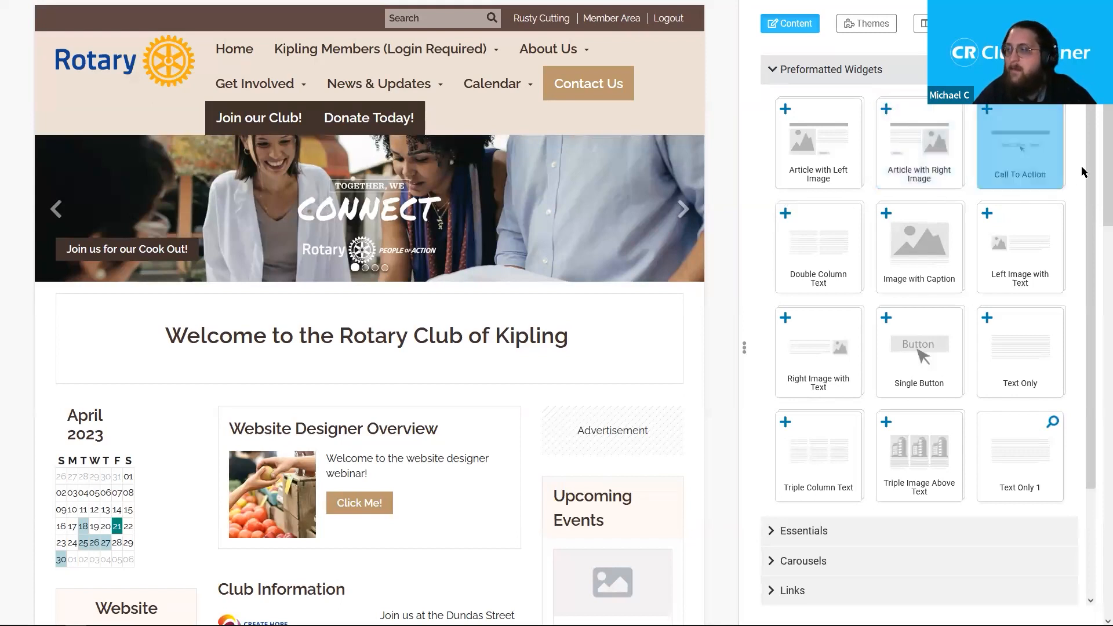
pyautogui.scroll(-1, 1071, 170)
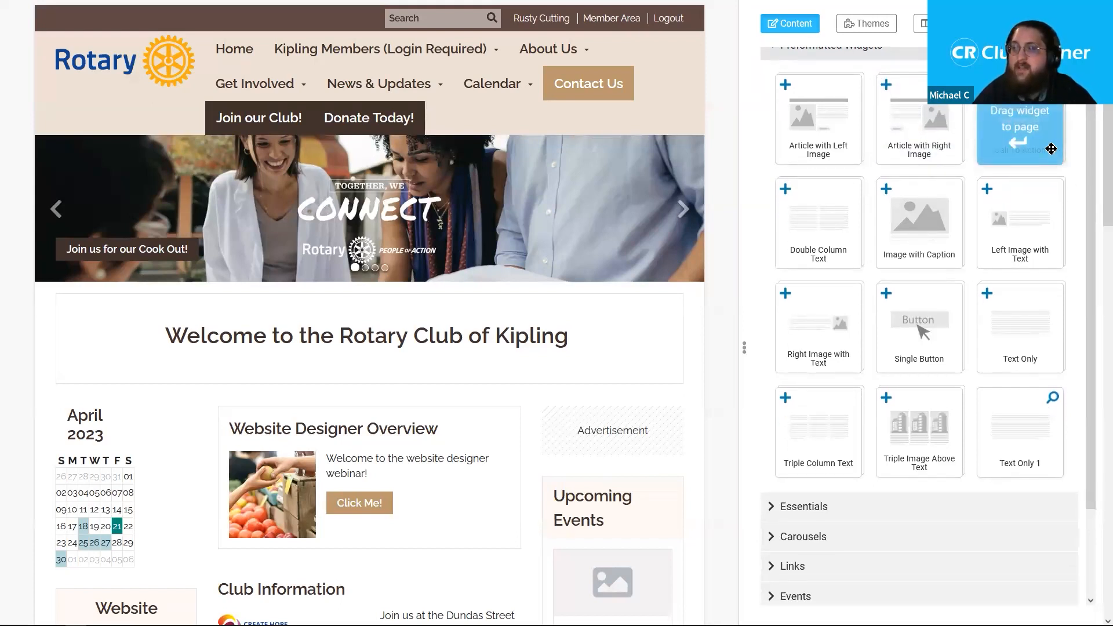
pyautogui.moveTo(1051, 149); pyautogui.dragTo(521, 364)
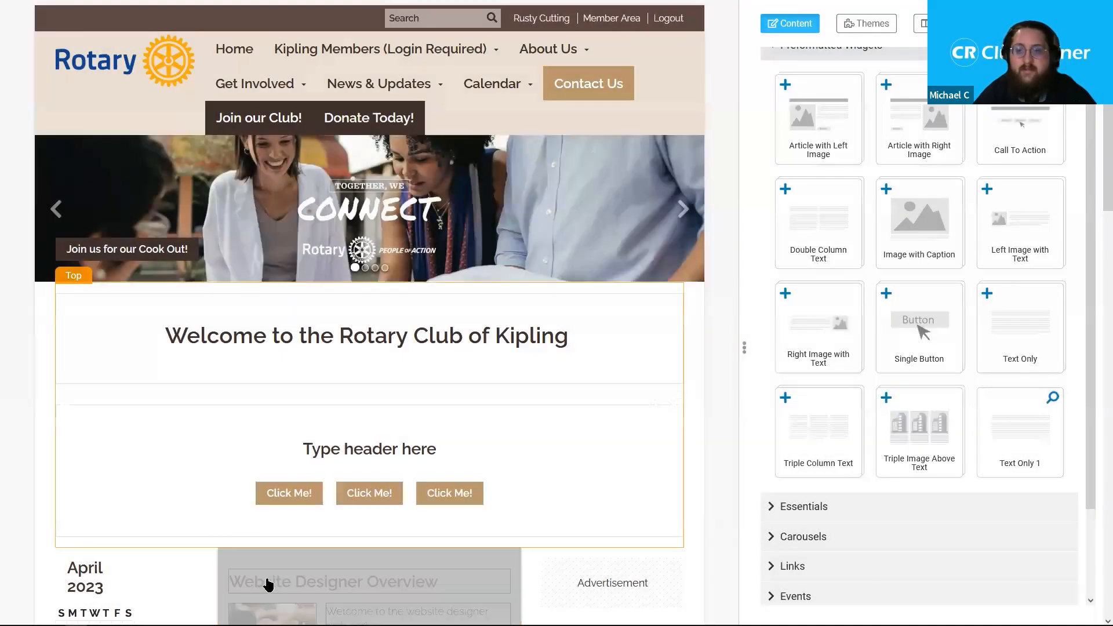
# - Add a Double Column Text widget between the welcome heading and the Call To Action widget and check that both columns are editable
pyautogui.scroll(-1, 37, 459)
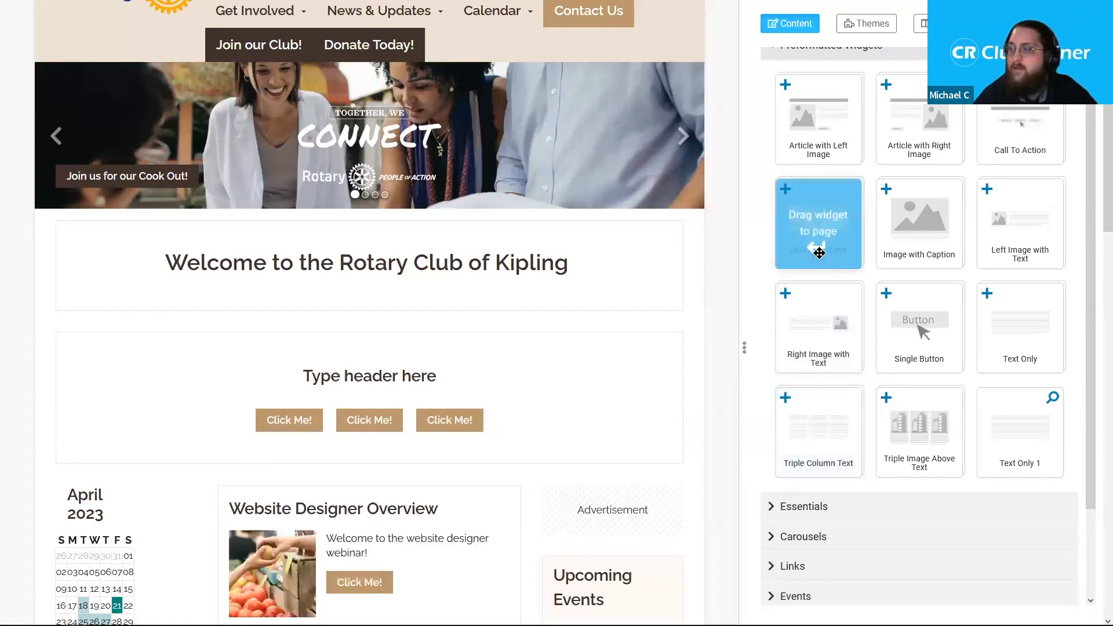
pyautogui.moveTo(823, 215); pyautogui.dragTo(467, 348)
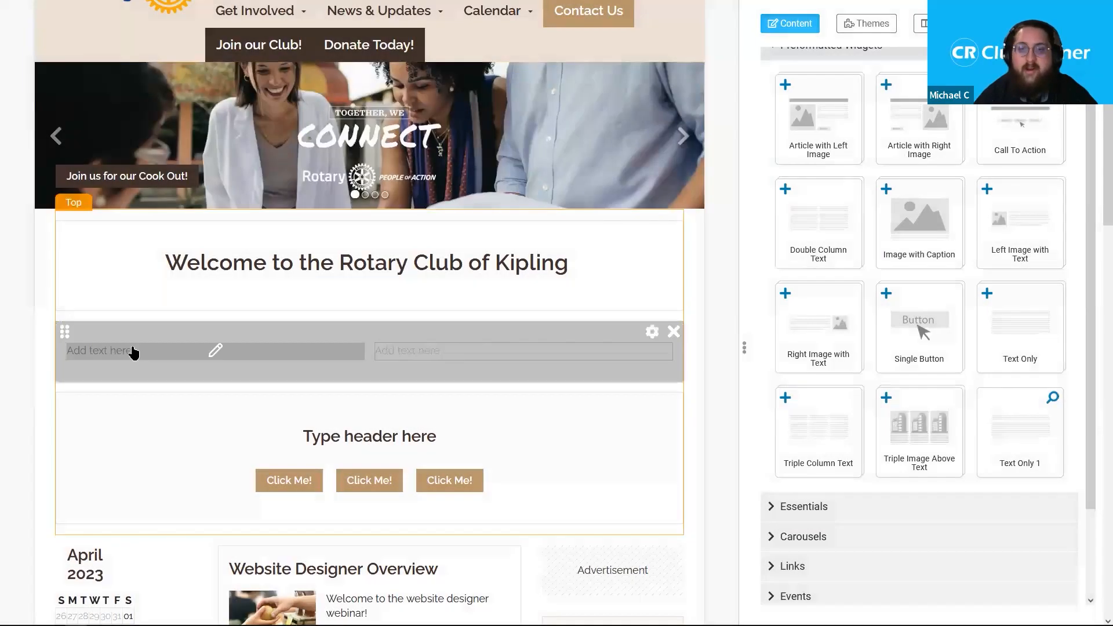
pyautogui.click(133, 352)
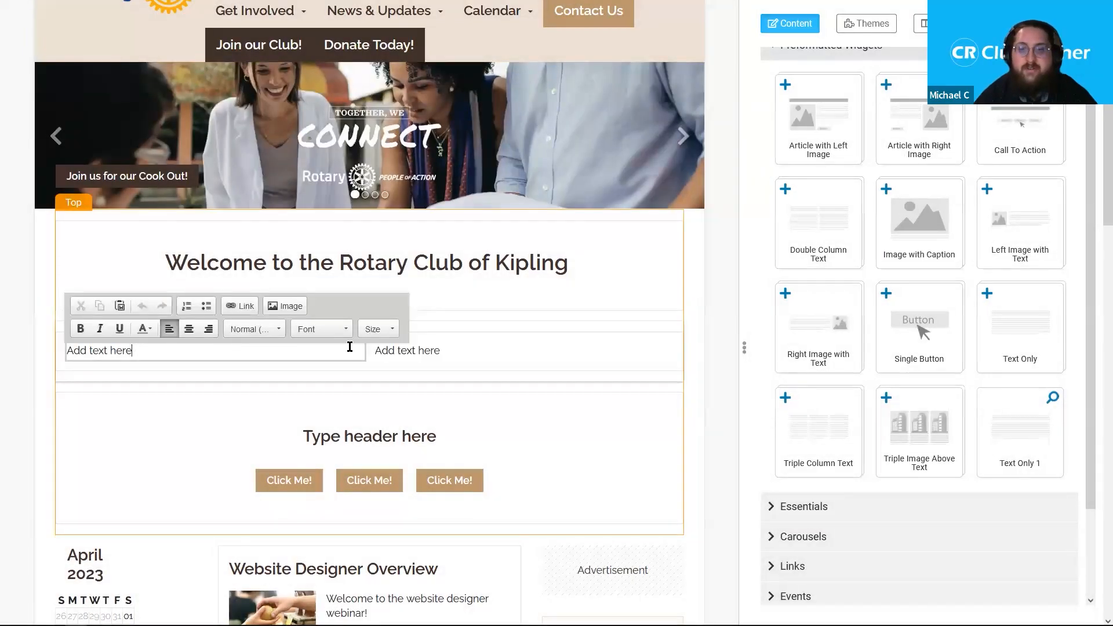
pyautogui.click(454, 350)
# - Replace the first column's placeholder text with "Welcome to the webinar! Today we will be touching on the Website Designer!"
pyautogui.click(235, 351)
pyautogui.hotkey('ctrl', 'a')
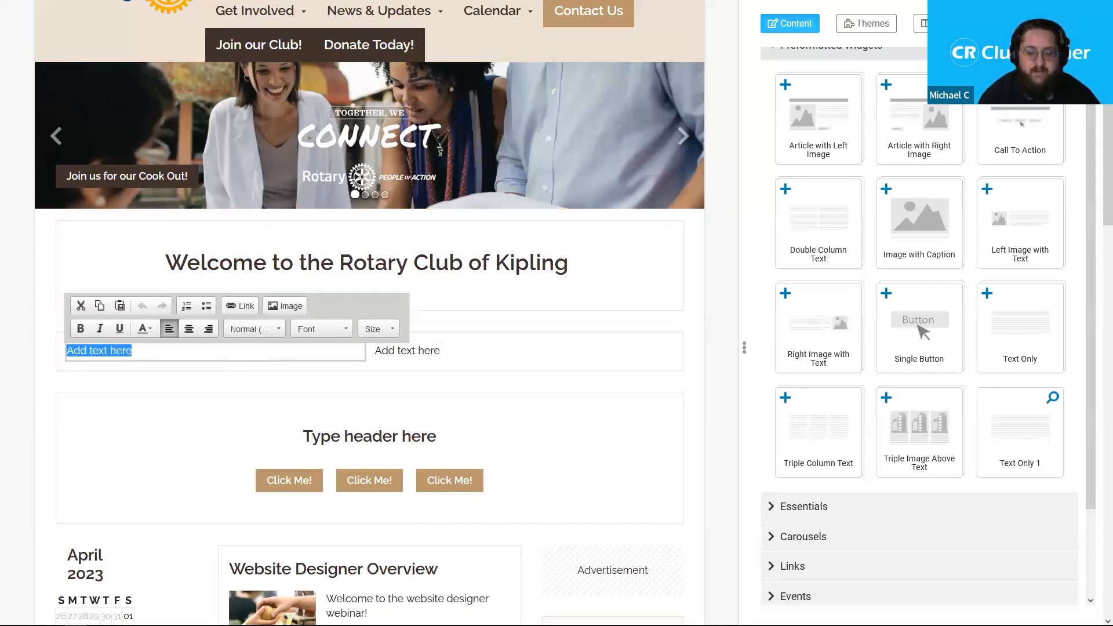
pyautogui.write('Add')
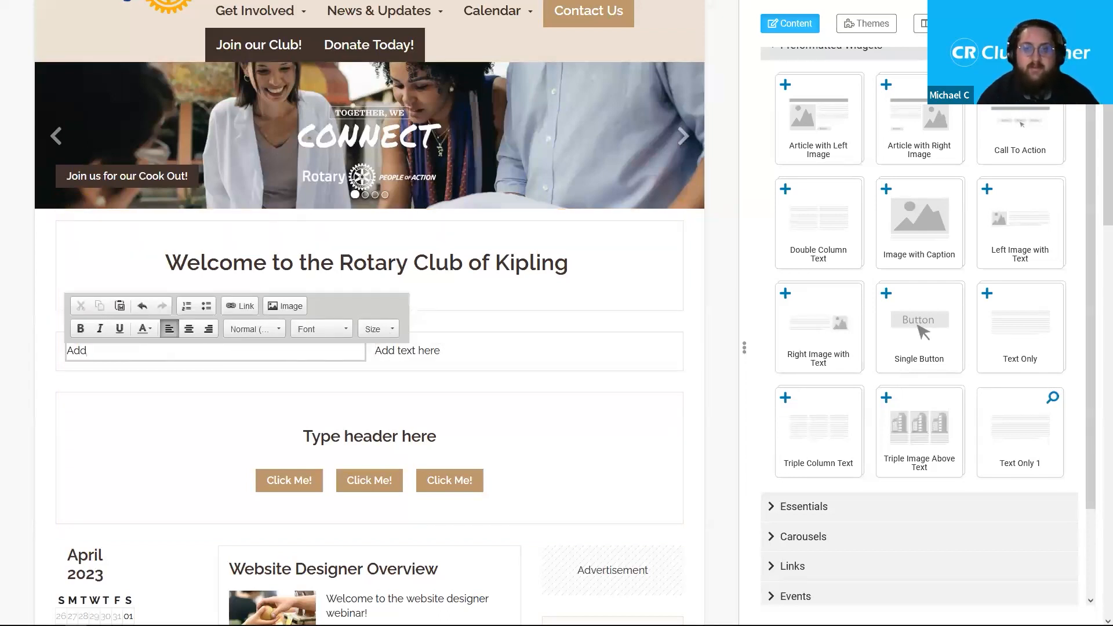
pyautogui.write('Welcome to the webinar! Today wi')
pyautogui.press('BackSpace')
pyautogui.write('e will be')
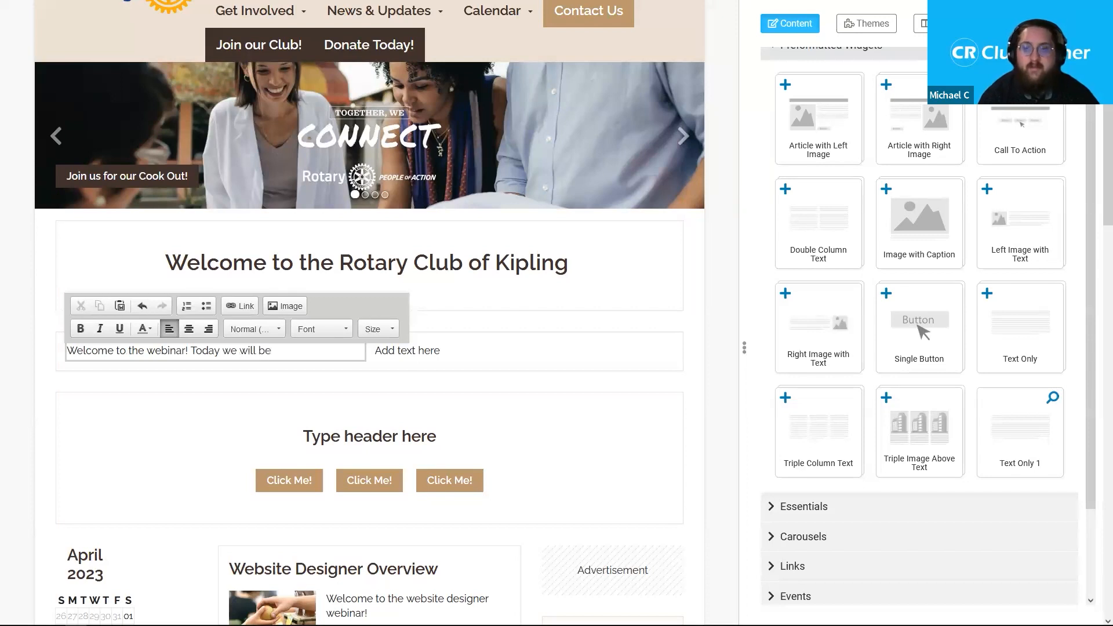
pyautogui.write(' touching on the Wevbvsi')
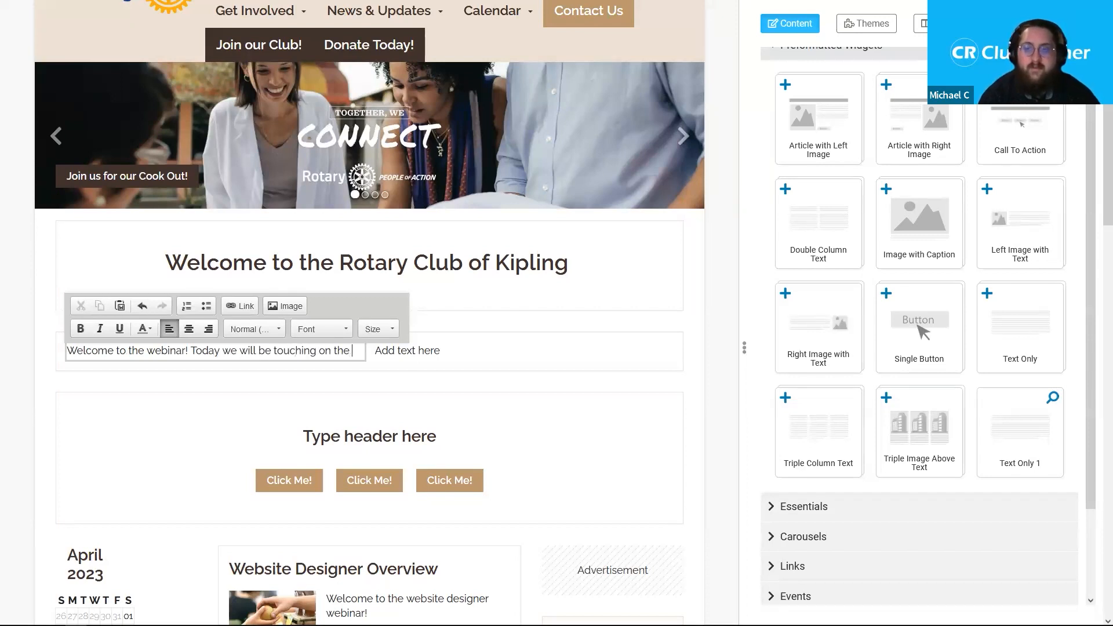
pyautogui.press('BackSpace')
pyautogui.press('BackSpace')
pyautogui.press('BackSpace')
pyautogui.write('ebsite Designer!')
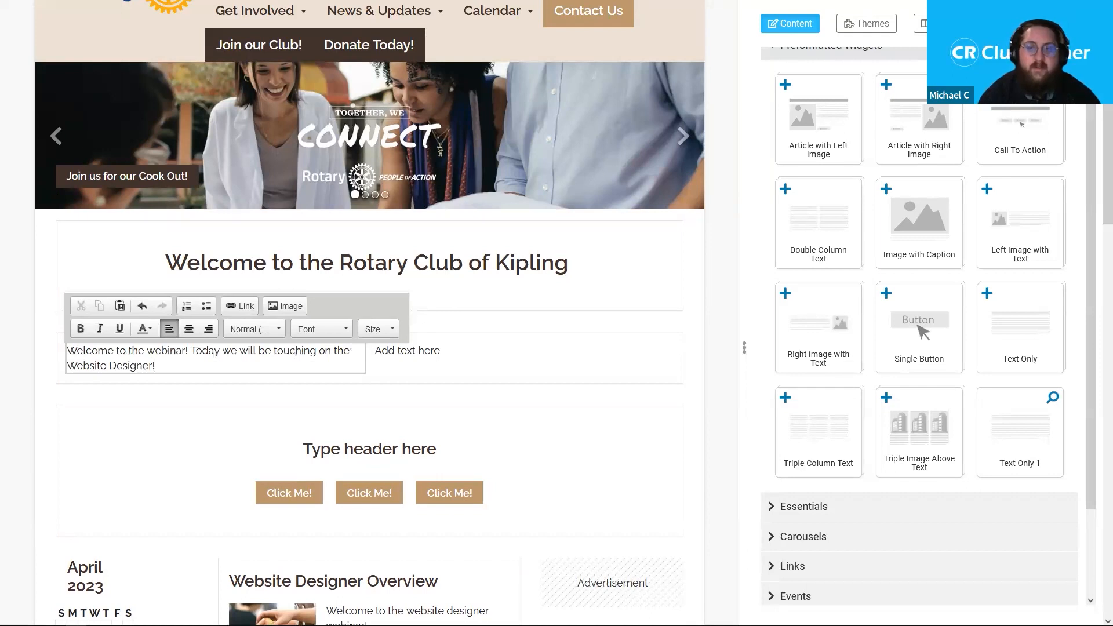
# - Copy the first column's welcome sentence and paste it three more times after the original
pyautogui.hotkey('ctrl', 'a')
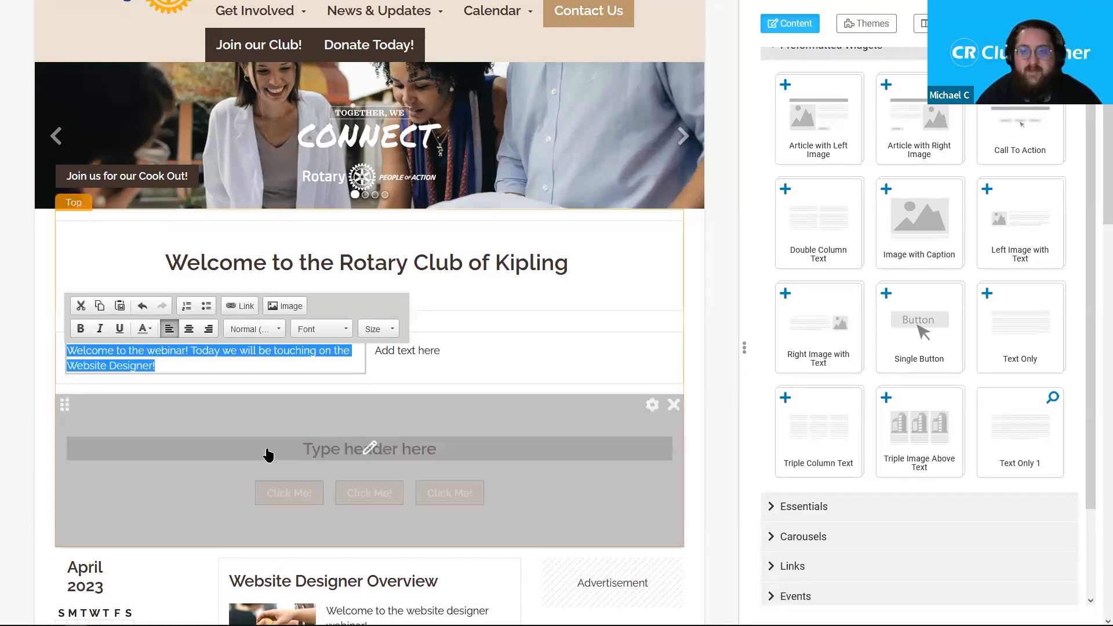
pyautogui.click(171, 364)
pyautogui.hotkey('ctrl', 'v')
pyautogui.hotkey('ctrl', 'v')
pyautogui.hotkey('ctrl', 'v')
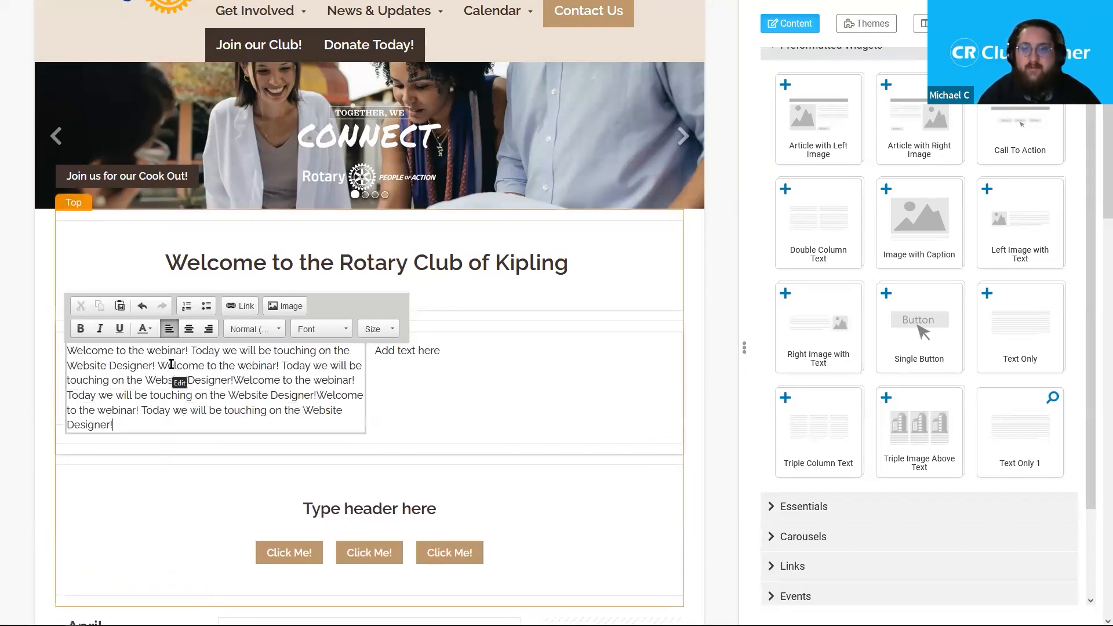
# - Replace the second column's placeholder text with four pasted copies of the welcome sentence and leave the text editor
pyautogui.click(418, 365)
pyautogui.hotkey('ctrl', 'a')
pyautogui.hotkey('ctrl', 'v')
pyautogui.hotkey('ctrl', 'v')
pyautogui.hotkey('ctrl', 'v')
pyautogui.hotkey('ctrl', 'v')
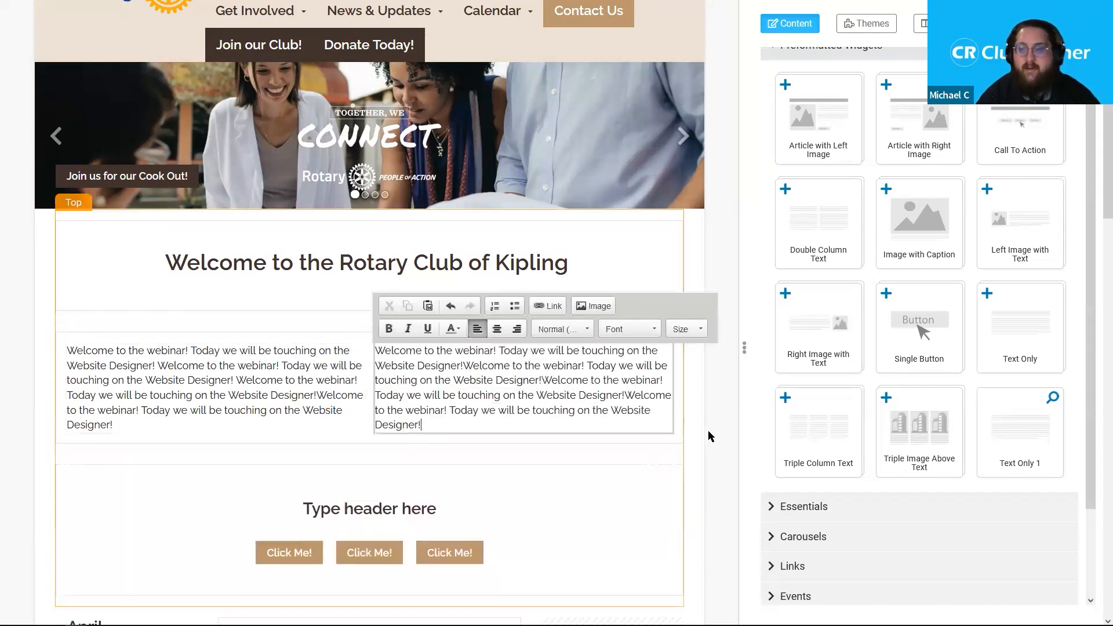
pyautogui.click(718, 423)
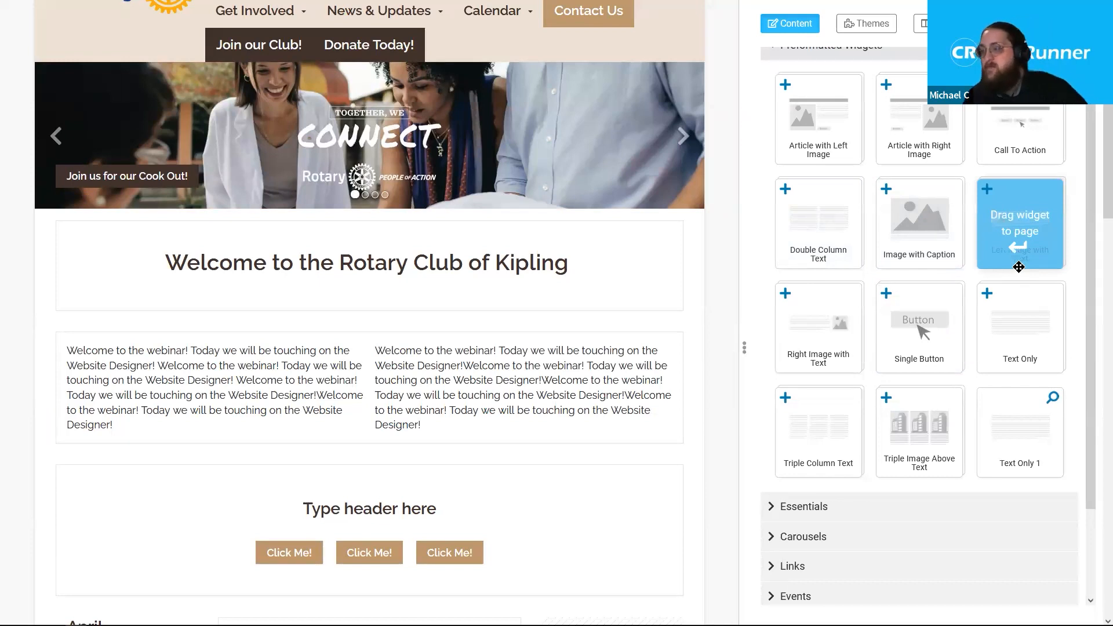
# - Add a Triple Image Above Text widget directly below the welcome heading and set its first image to JoinAProject_1200.jpg
pyautogui.scroll(-1, 954, 278)
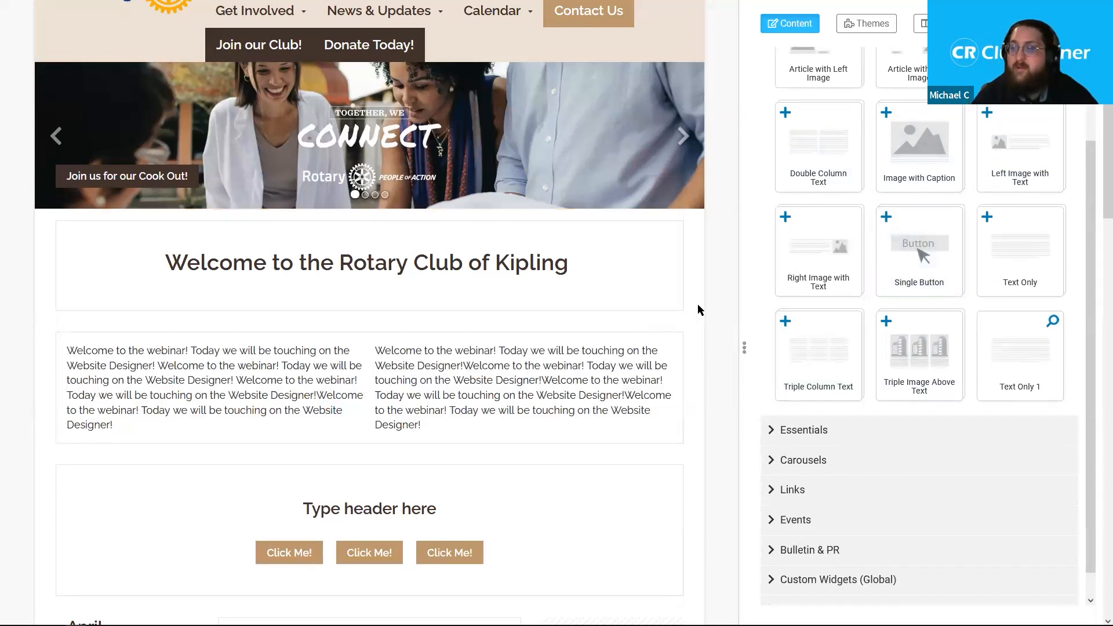
pyautogui.scroll(-1, 712, 304)
pyautogui.scroll(-1, 712, 304)
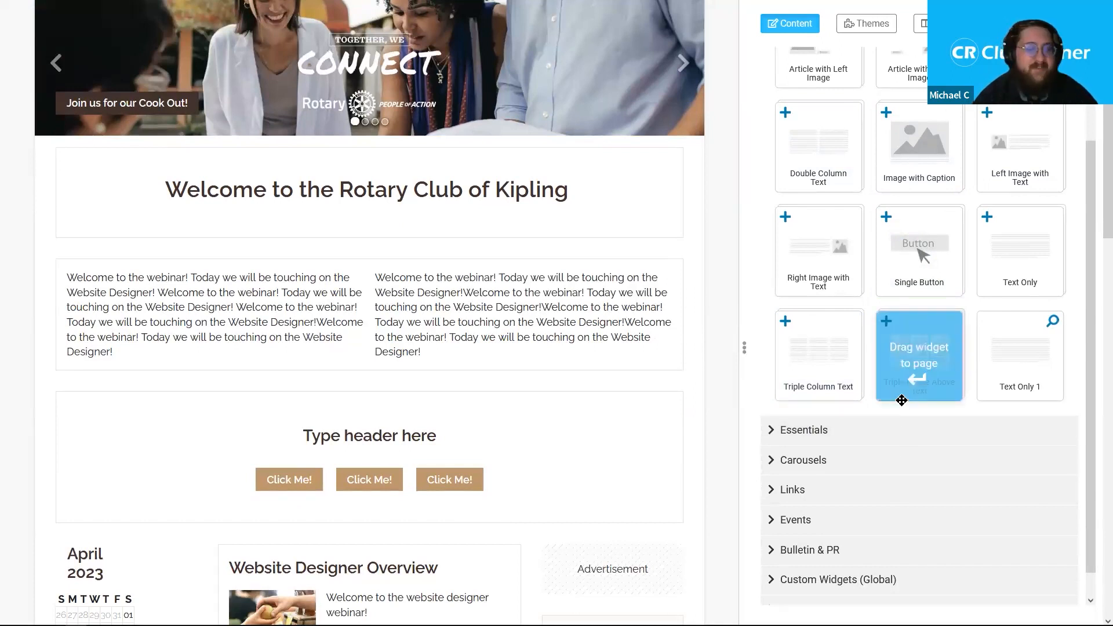
pyautogui.moveTo(901, 399); pyautogui.dragTo(435, 255)
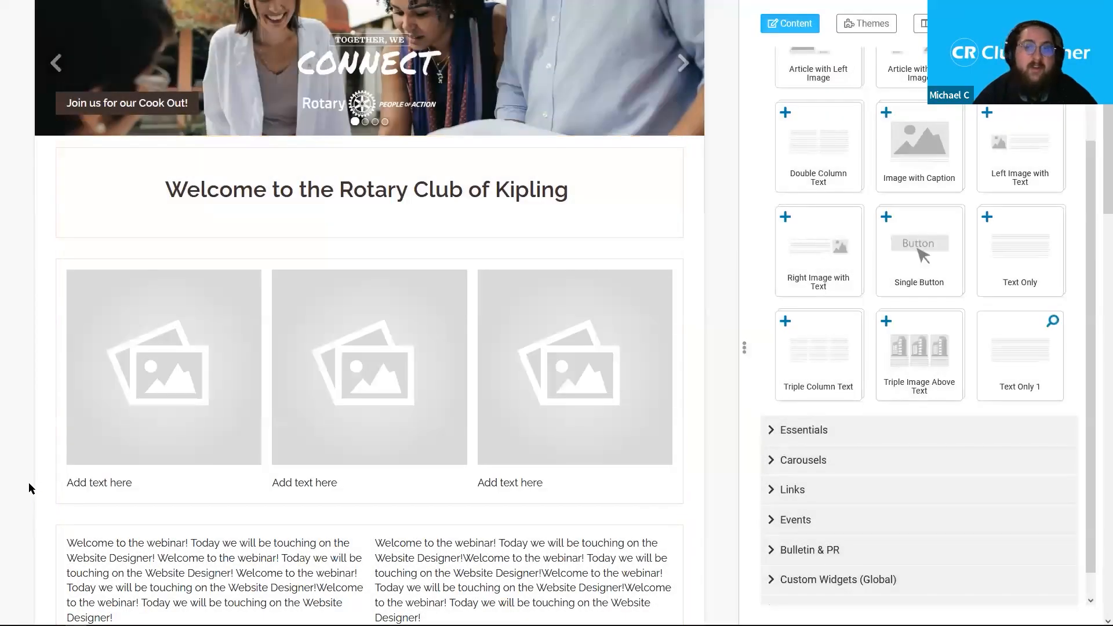
pyautogui.moveTo(144, 387)
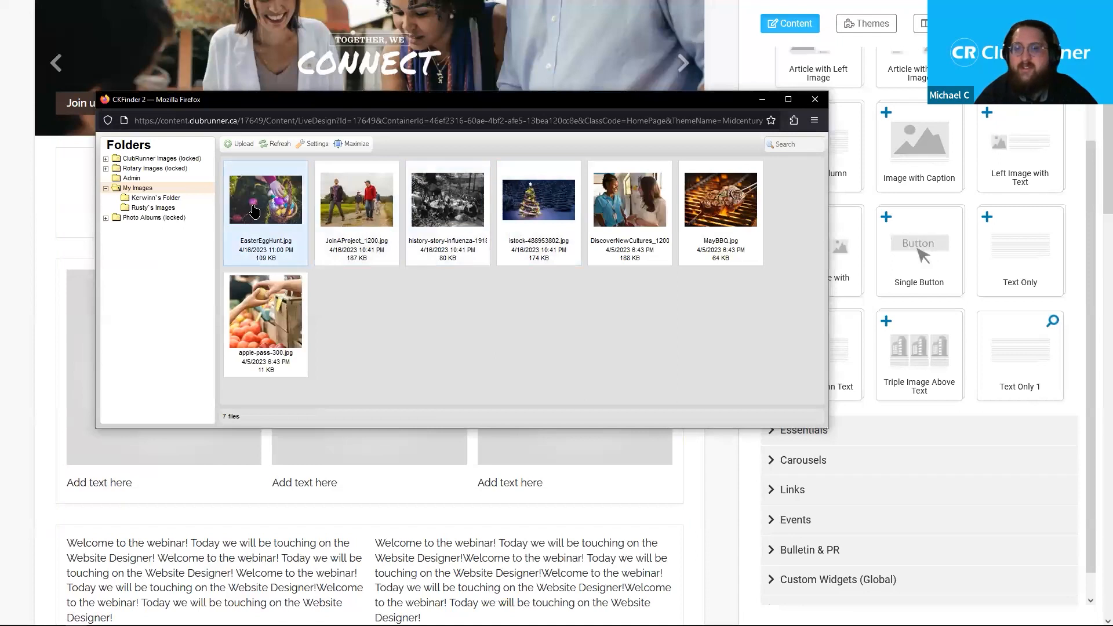
pyautogui.doubleClick(371, 219)
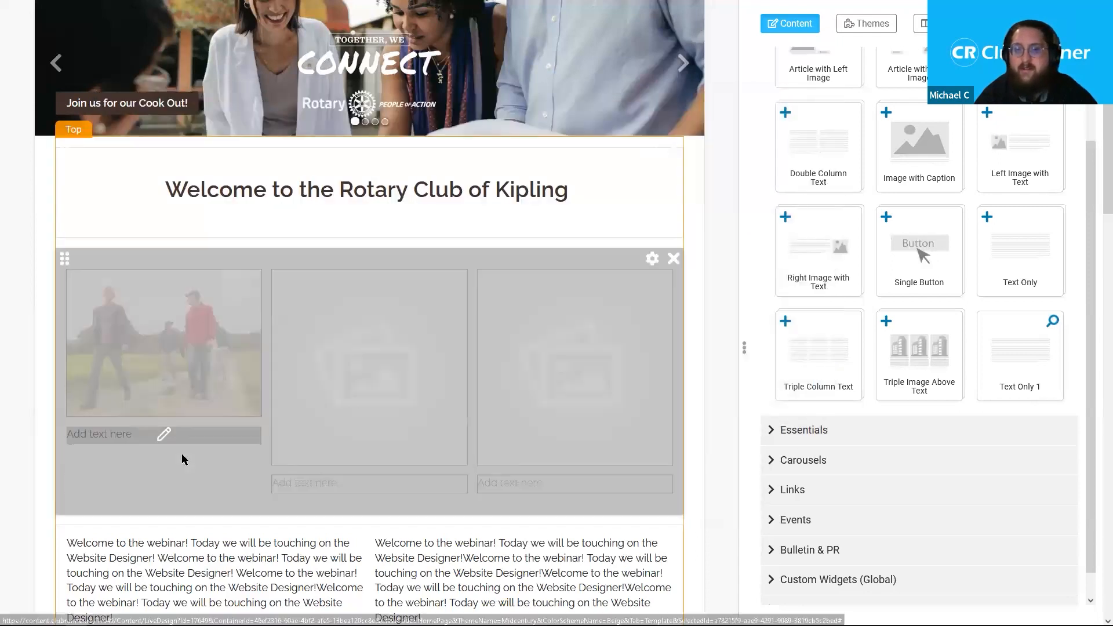
# - Replace the placeholder under the first image with the centred, bold caption "Join a Project!"
pyautogui.click(175, 434)
pyautogui.tripleClick(193, 440)
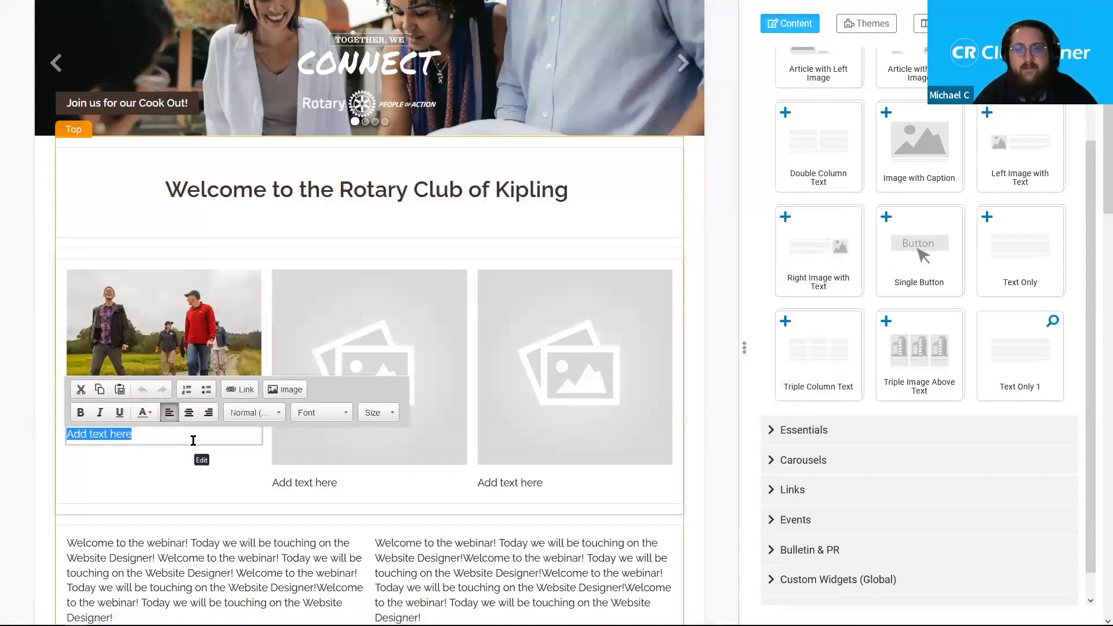
pyautogui.press('BackSpace')
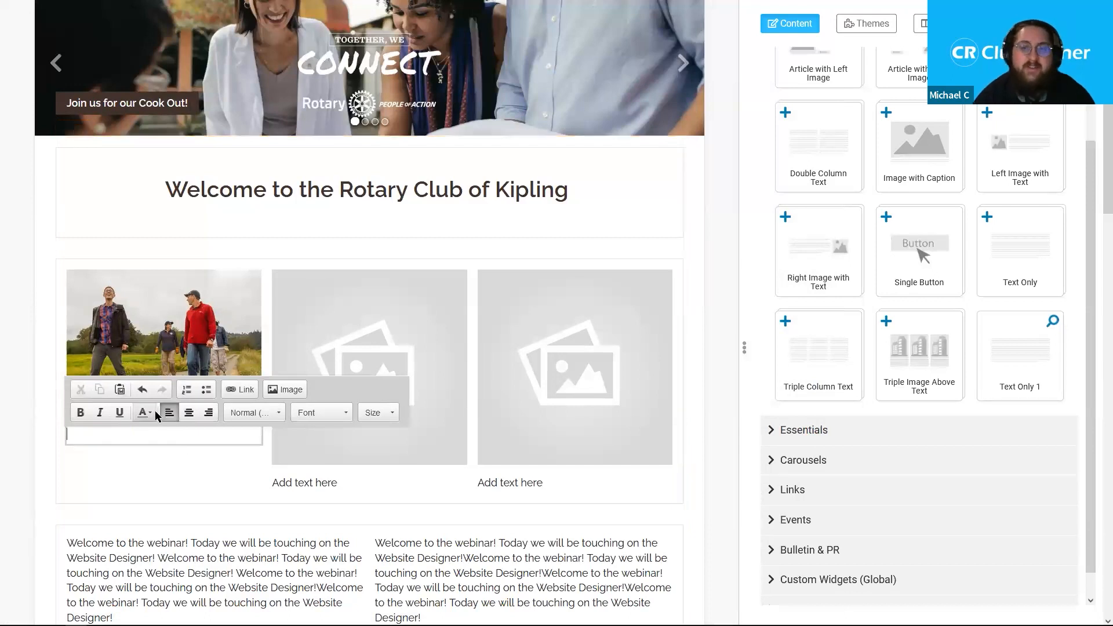
pyautogui.click(189, 412)
pyautogui.hotkey('ctrl', 'b')
pyautogui.write('Join a Project!')
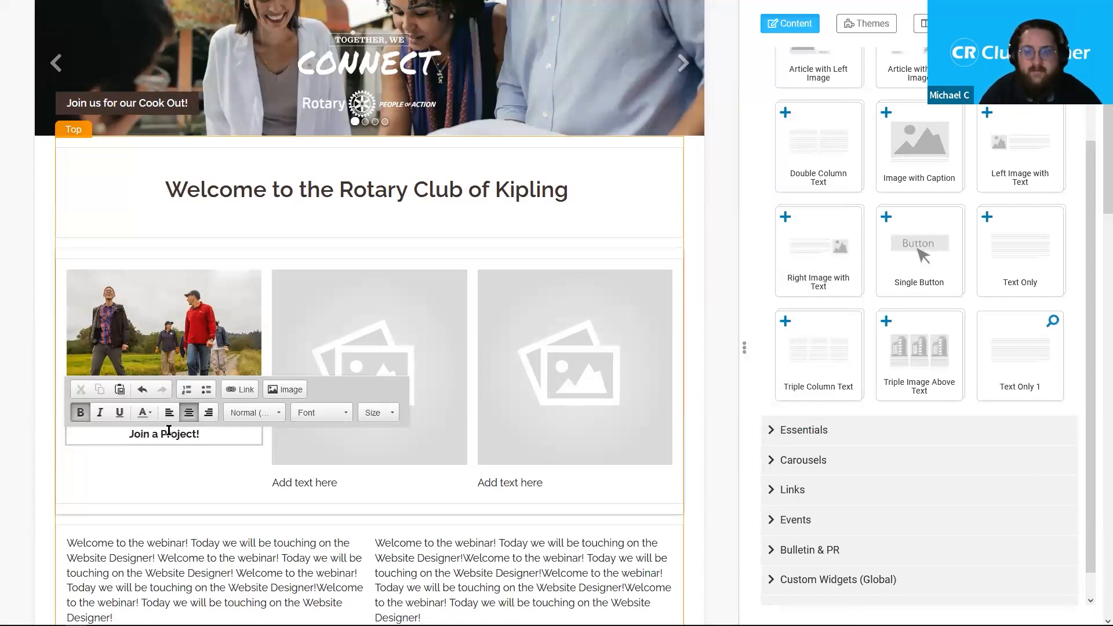
# - Make the "Join a Project!" caption italic and underlined, and colour it dark red
pyautogui.tripleClick(154, 437)
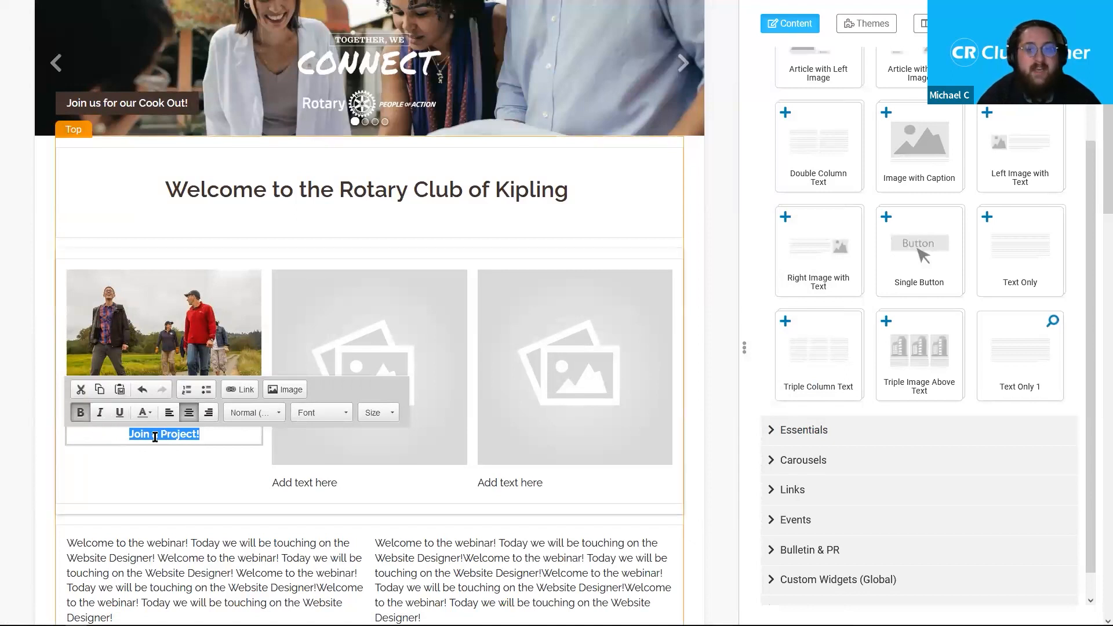
pyautogui.click(100, 412)
pyautogui.click(121, 412)
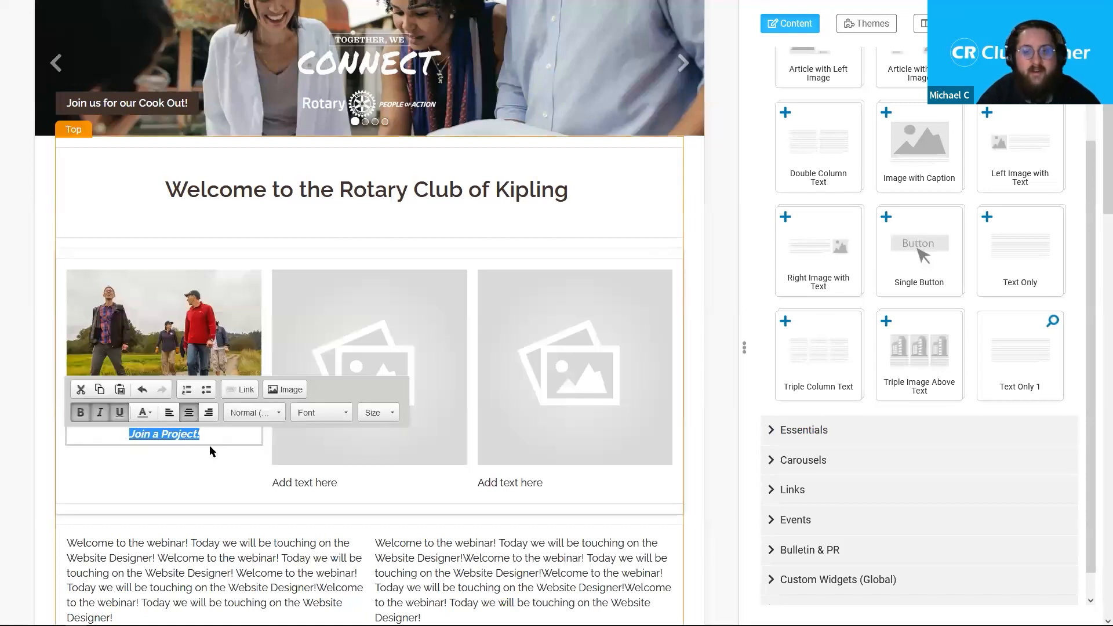
pyautogui.click(145, 412)
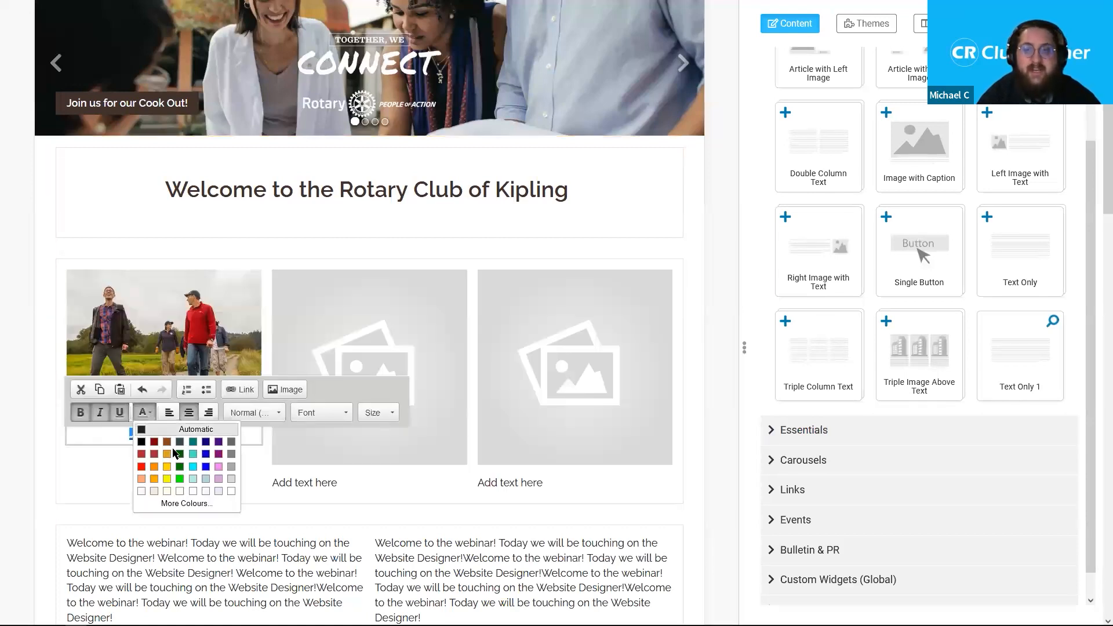
pyautogui.click(142, 456)
pyautogui.click(220, 434)
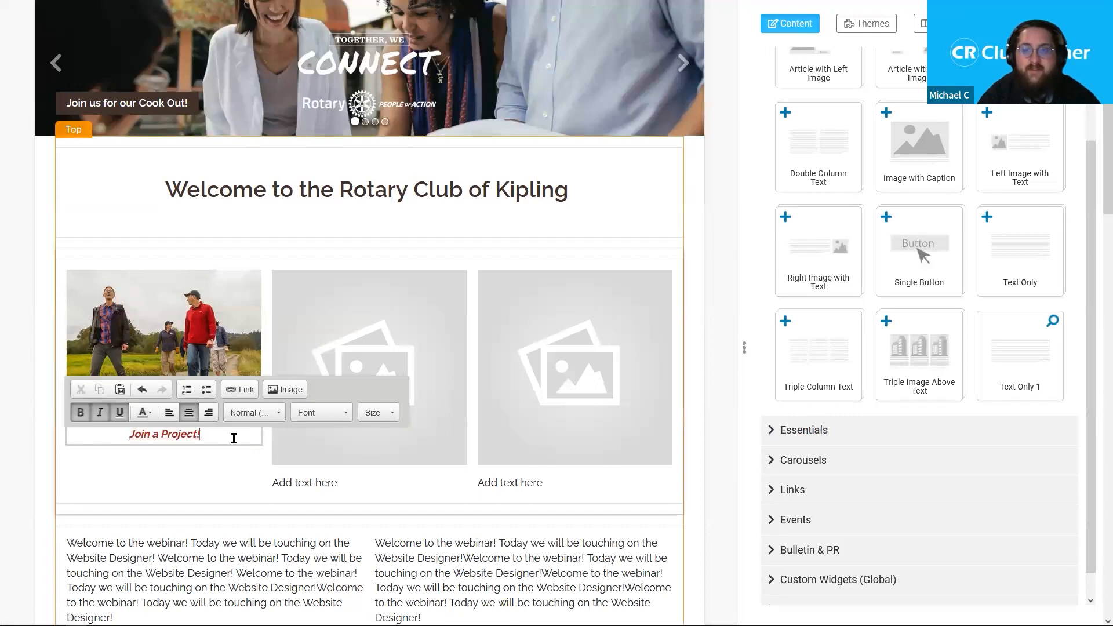
# - Examine the paragraph format, font and font size options available for the "Join a Project!" caption
pyautogui.click(246, 411)
pyautogui.scroll(4, 268, 479)
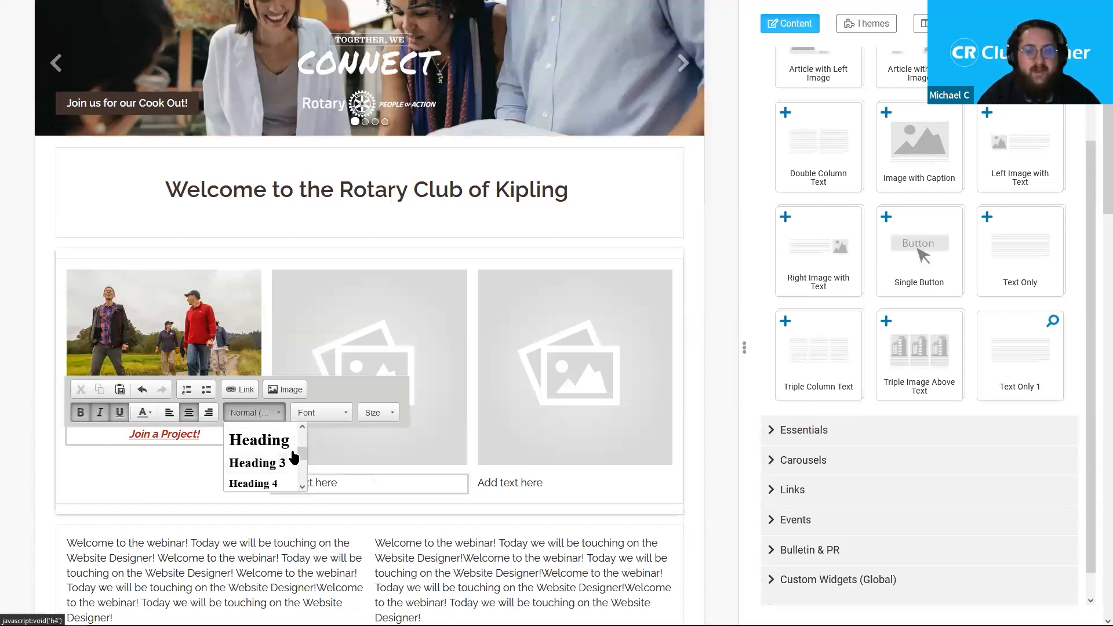
pyautogui.click(320, 413)
pyautogui.scroll(-3, 330, 454)
pyautogui.scroll(3, 330, 455)
pyautogui.click(376, 413)
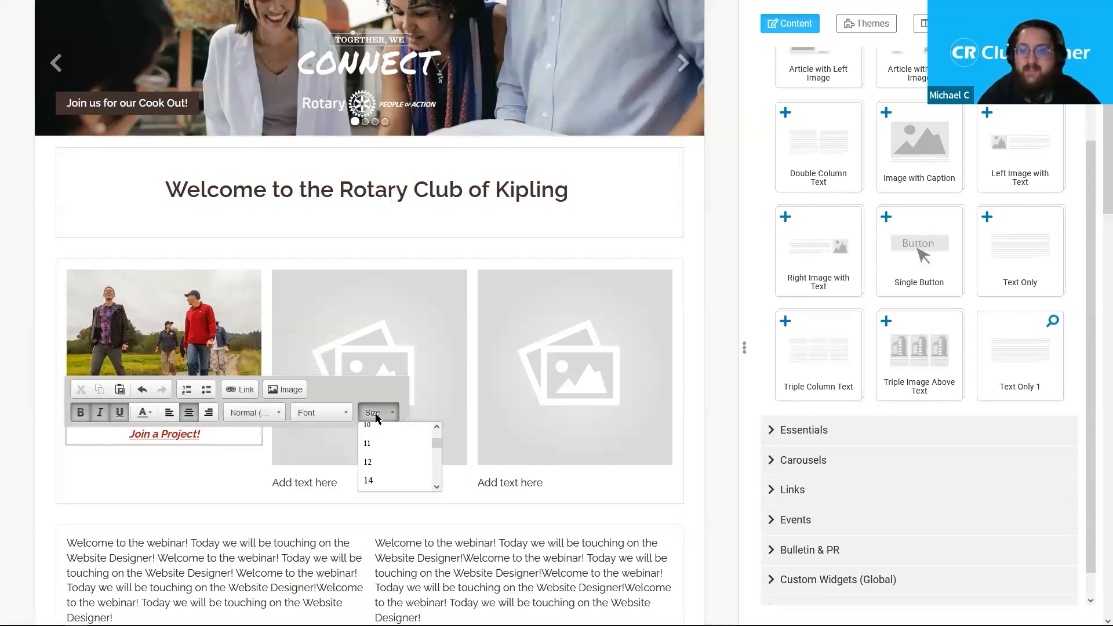
pyautogui.scroll(-2, 397, 458)
pyautogui.tripleClick(207, 432)
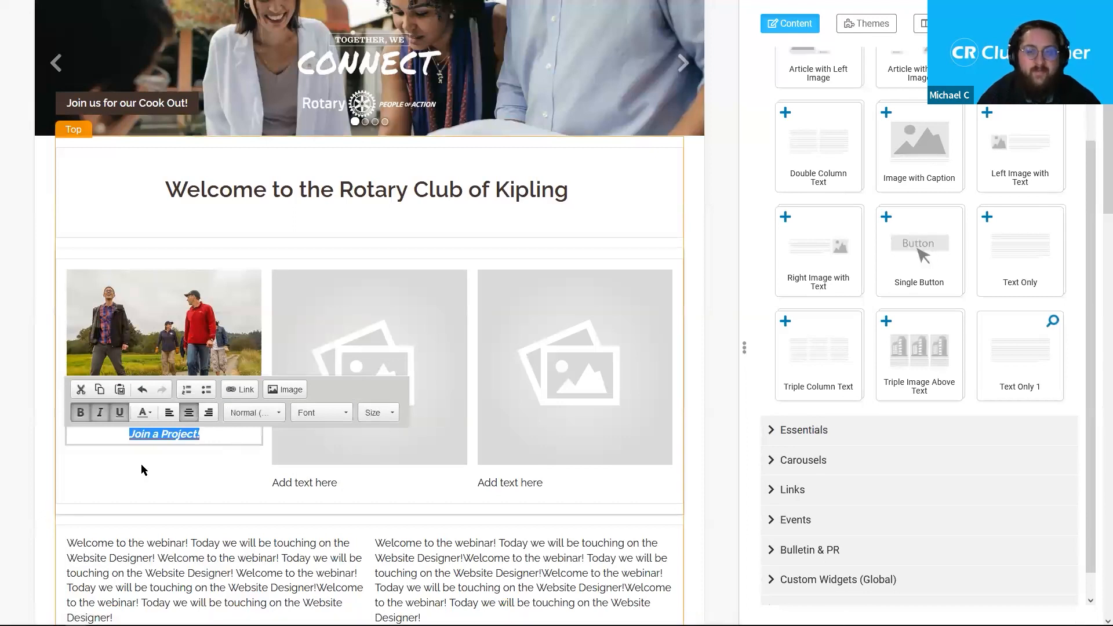
# - Set the widget's second image to MayBBQ.jpg and its third image to the DiscoverNewCultures_1200 picture
pyautogui.click(143, 469)
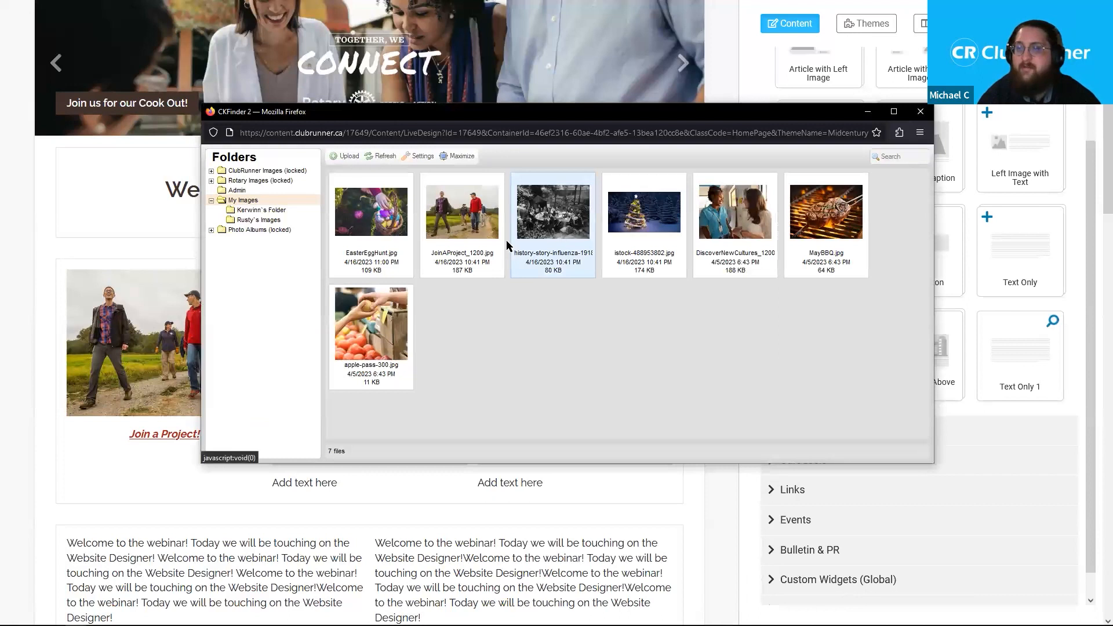
pyautogui.doubleClick(816, 253)
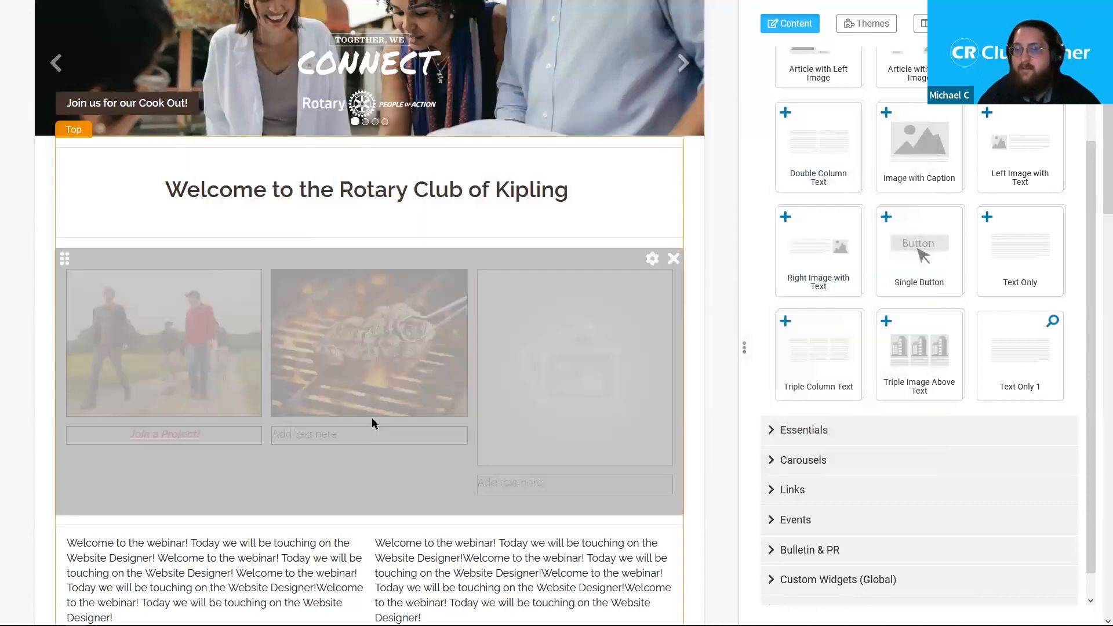
pyautogui.click(575, 365)
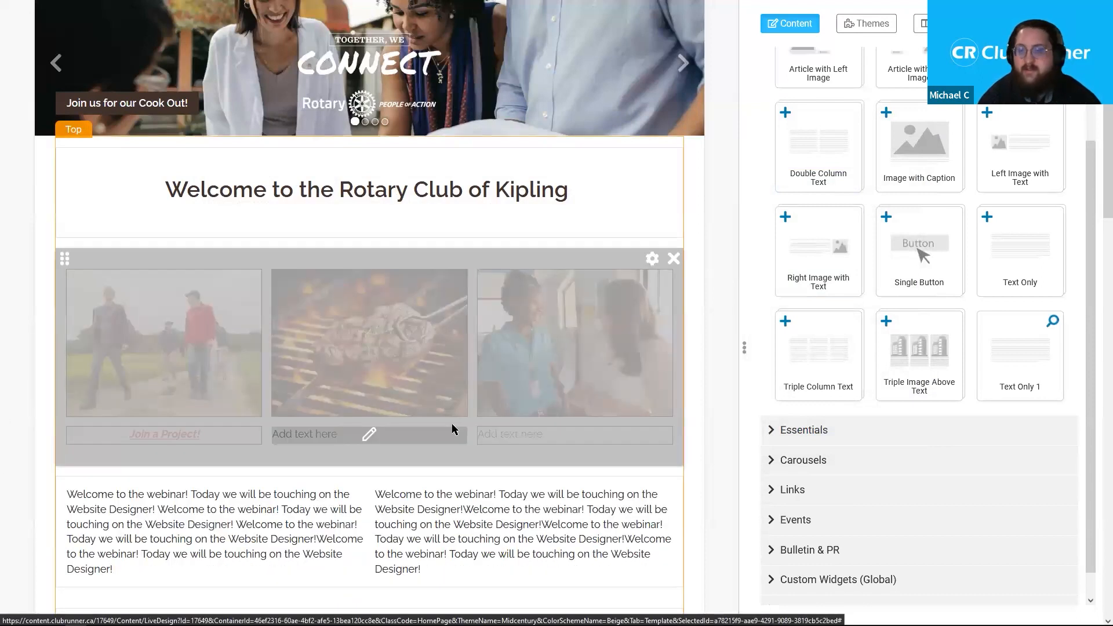
# - Replace the placeholder text under the second image with the caption "Monthly Club Events"
pyautogui.click(434, 434)
pyautogui.hotkey('ctrl', 'a')
pyautogui.press('BackSpace')
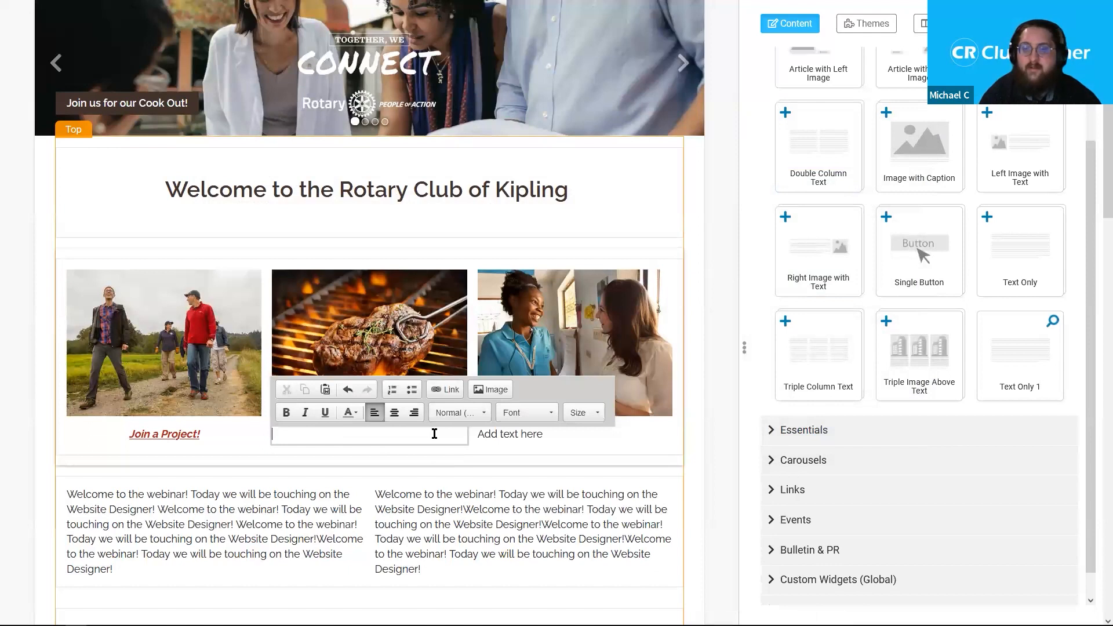
pyautogui.click(394, 413)
pyautogui.write('Club')
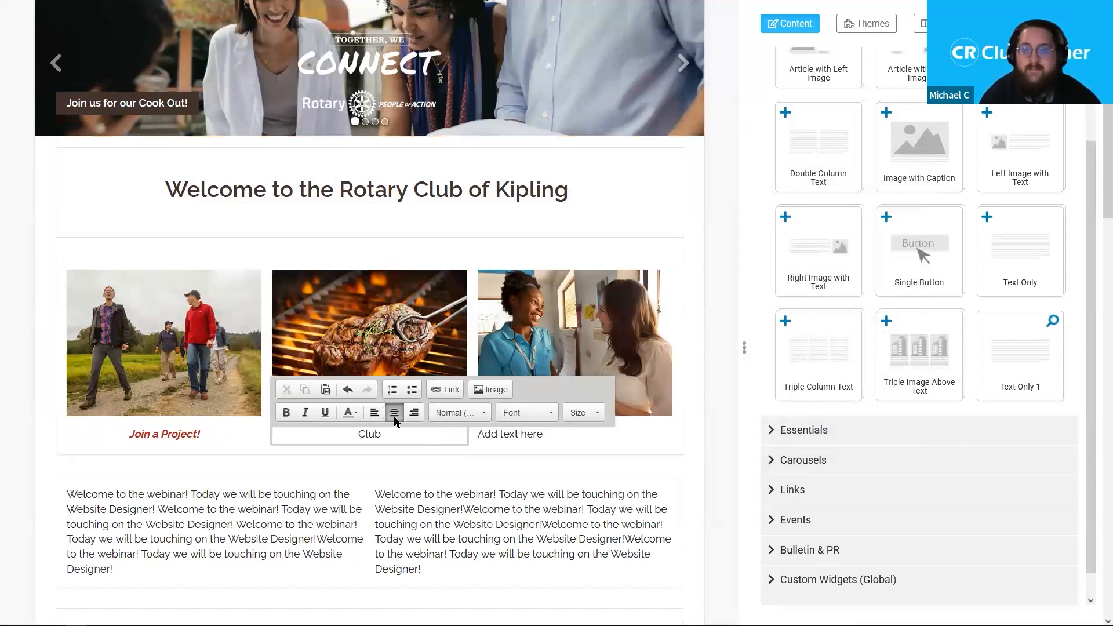
pyautogui.write(' BB')
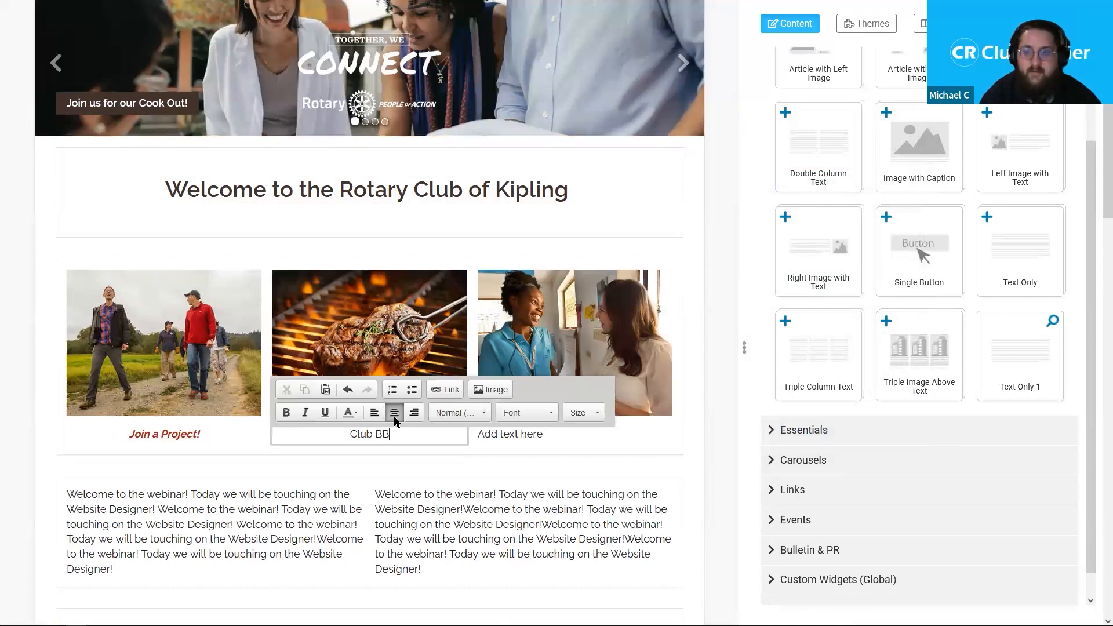
pyautogui.press('BackSpace')
pyautogui.press('BackSpace')
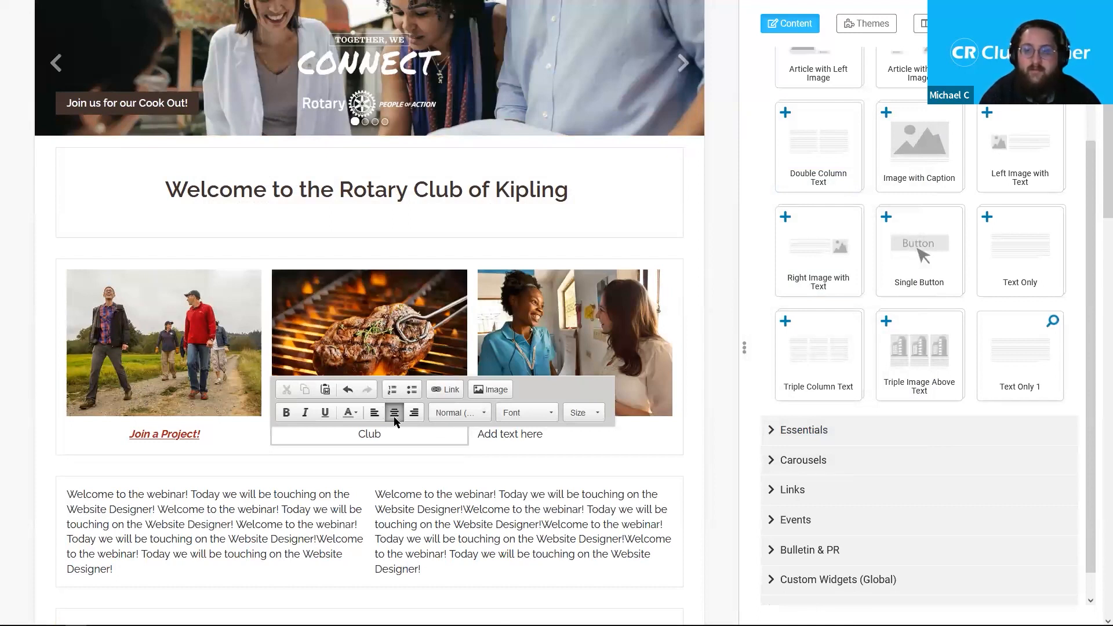
pyautogui.hotkey('ctrl', 'a')
pyautogui.write('Month')
pyautogui.hotkey('ctrl', 'a')
pyautogui.click(394, 416)
pyautogui.write('Monthly Club Events')
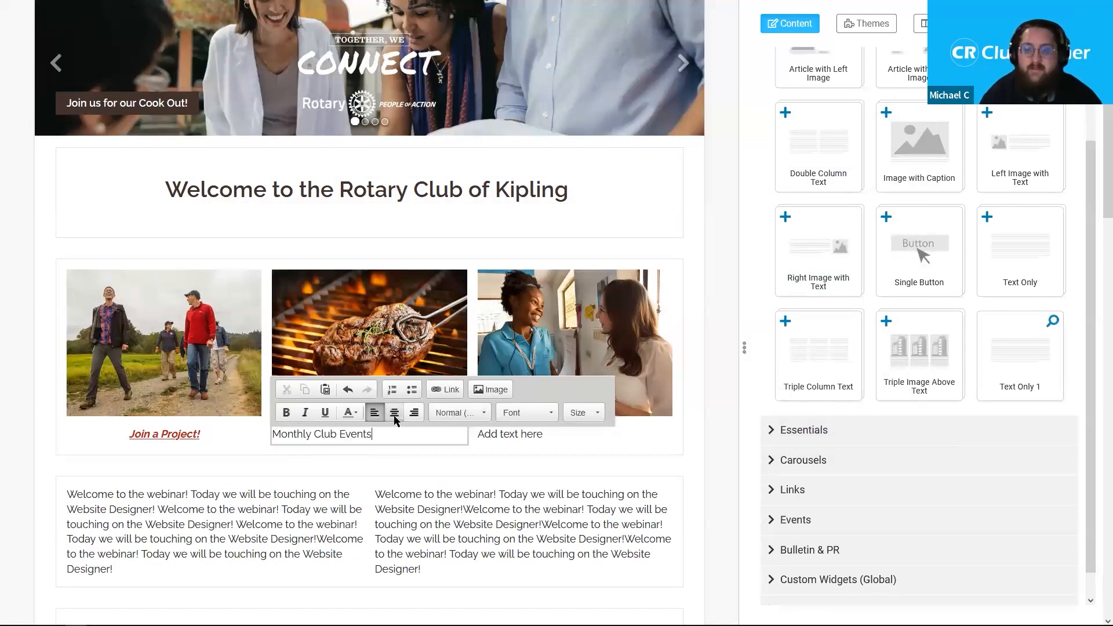
# - Centre the "Monthly Club Events" caption, make it bold and set its font size to 24
pyautogui.hotkey('ctrl', 'a')
pyautogui.click(394, 416)
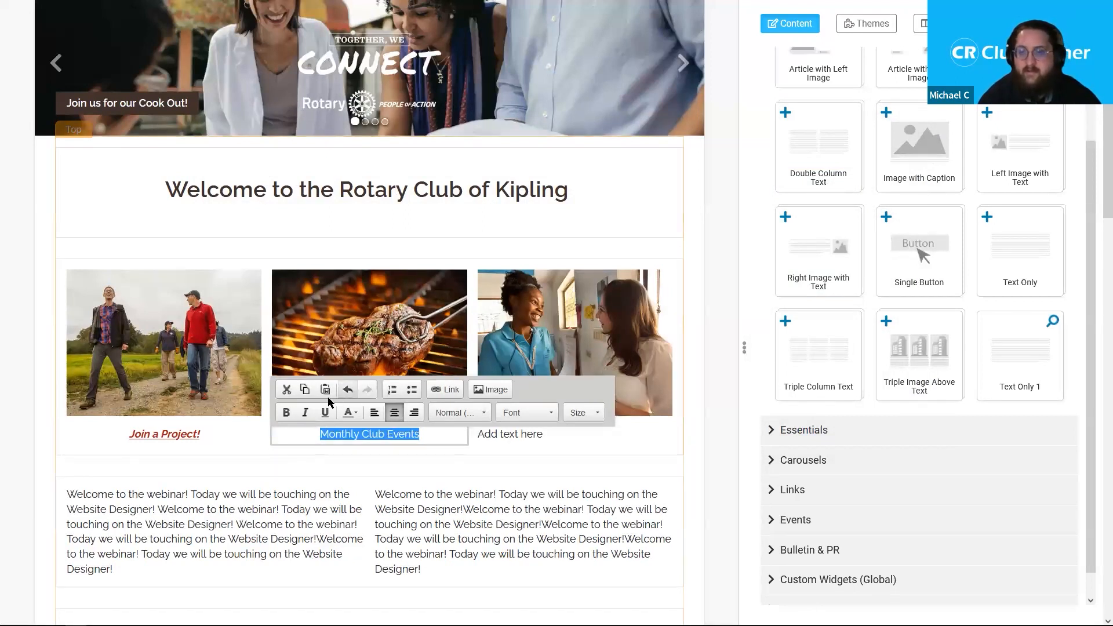
pyautogui.click(285, 414)
pyautogui.click(579, 412)
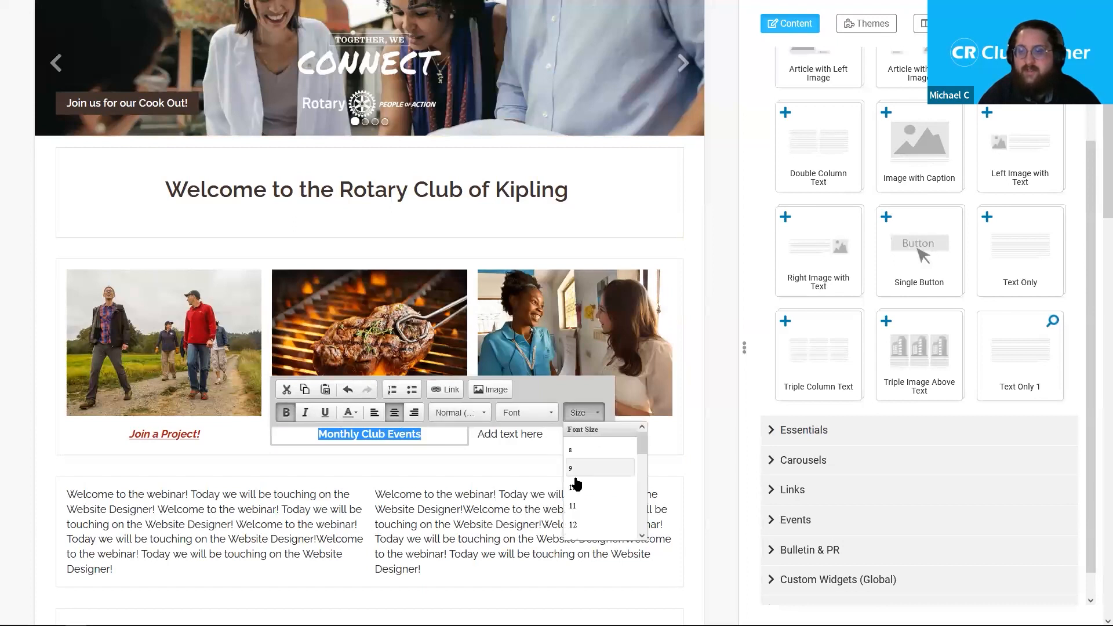
pyautogui.scroll(-2, 583, 514)
pyautogui.click(573, 504)
pyautogui.click(366, 459)
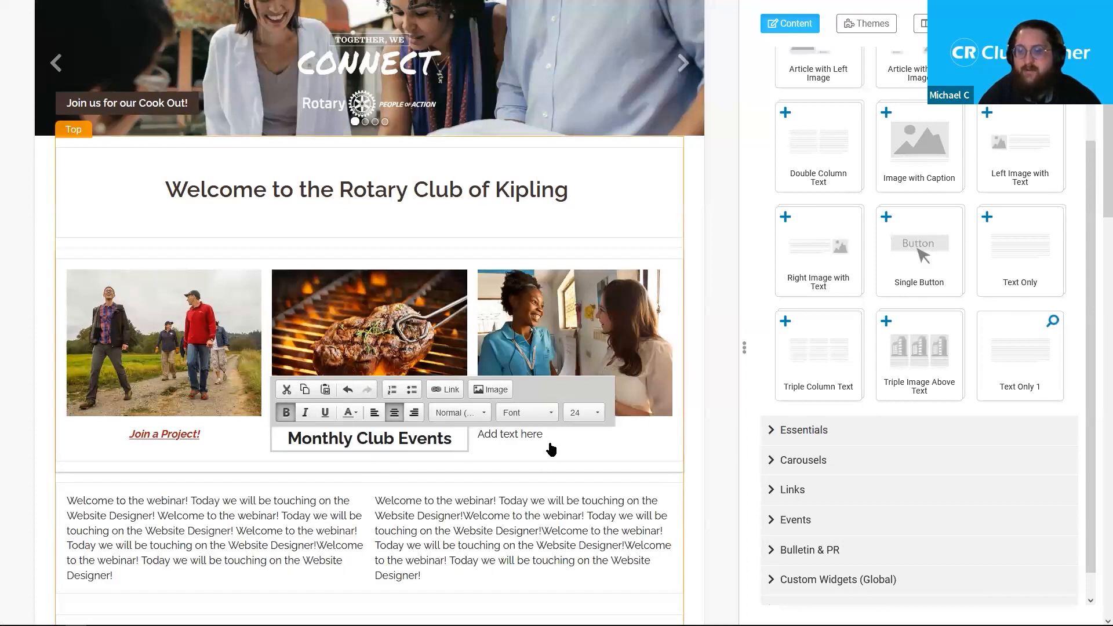
# - Replace the placeholder text under the third image with the caption "We care for everyone!"
pyautogui.click(594, 432)
pyautogui.hotkey('ctrl', 'a')
pyautogui.press('BackSpace')
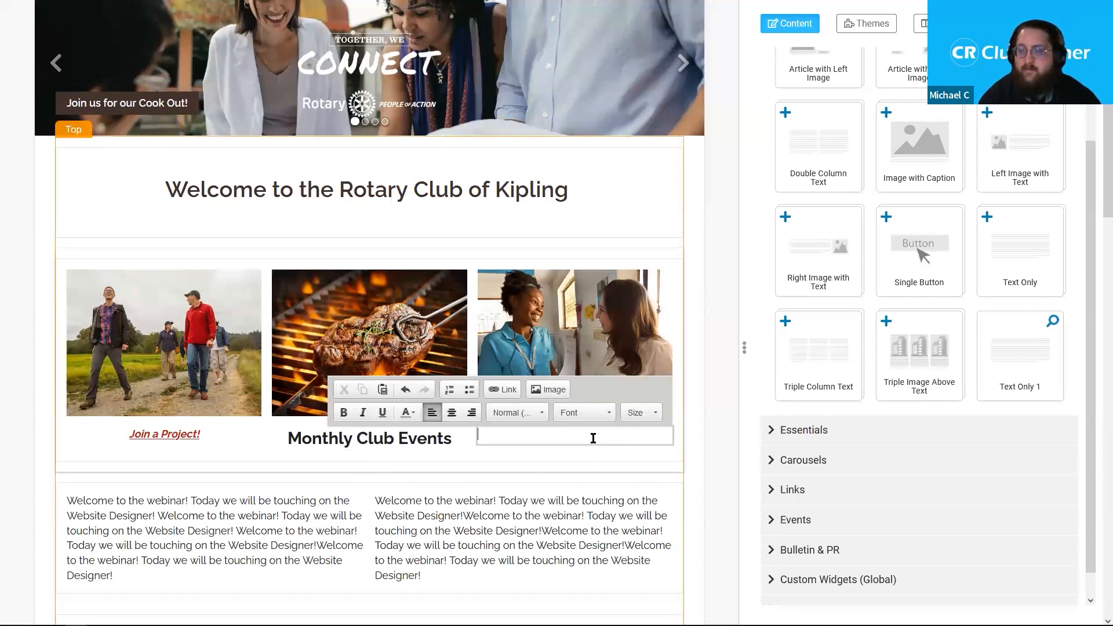
pyautogui.click(451, 412)
pyautogui.write('M')
pyautogui.hotkey('ctrl', 'a')
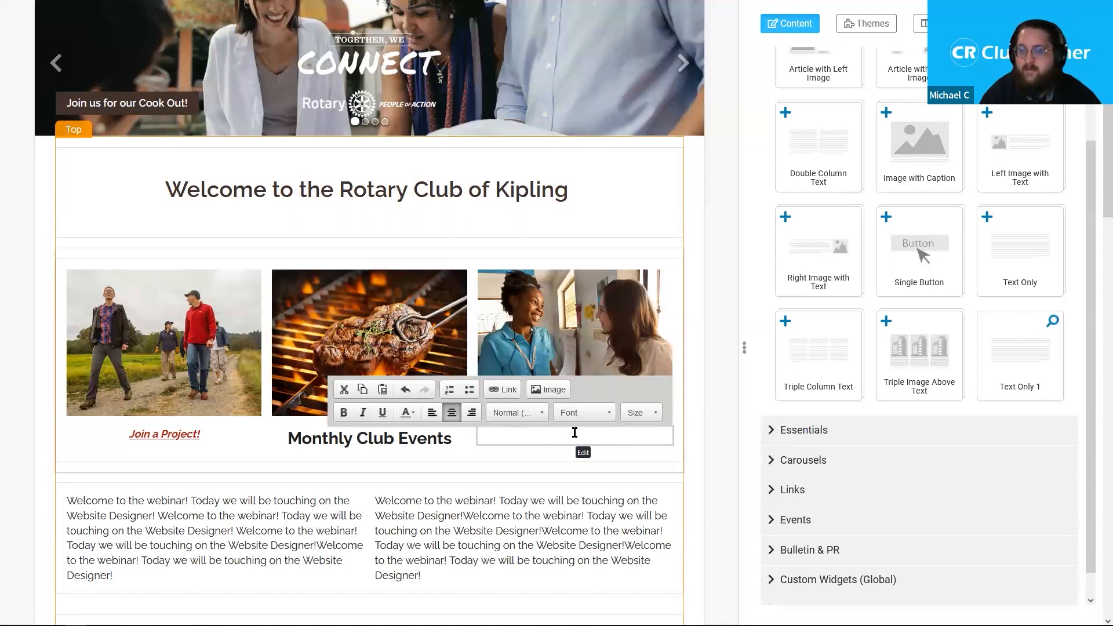
pyautogui.write('We care for everyone')
pyautogui.press('BackSpace')
pyautogui.press('BackSpace')
pyautogui.press('BackSpace')
pyautogui.write('one!')
# - Set the "We care for everyone!" caption's font size to 28 and centre it
pyautogui.hotkey('ctrl', 'a')
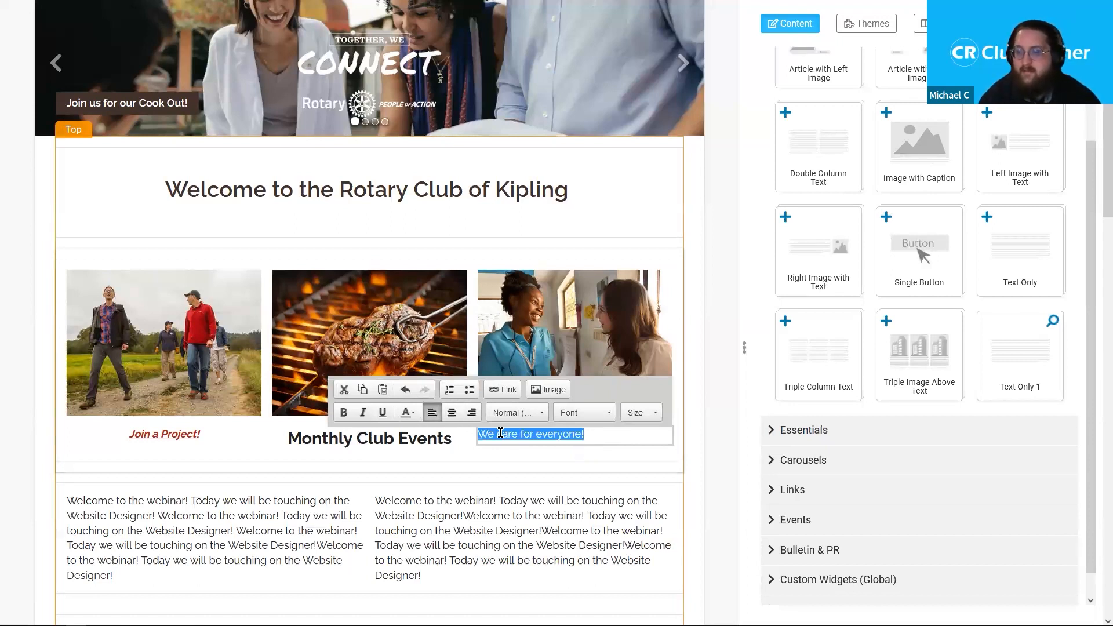
pyautogui.click(640, 412)
pyautogui.scroll(-4, 652, 483)
pyautogui.click(656, 490)
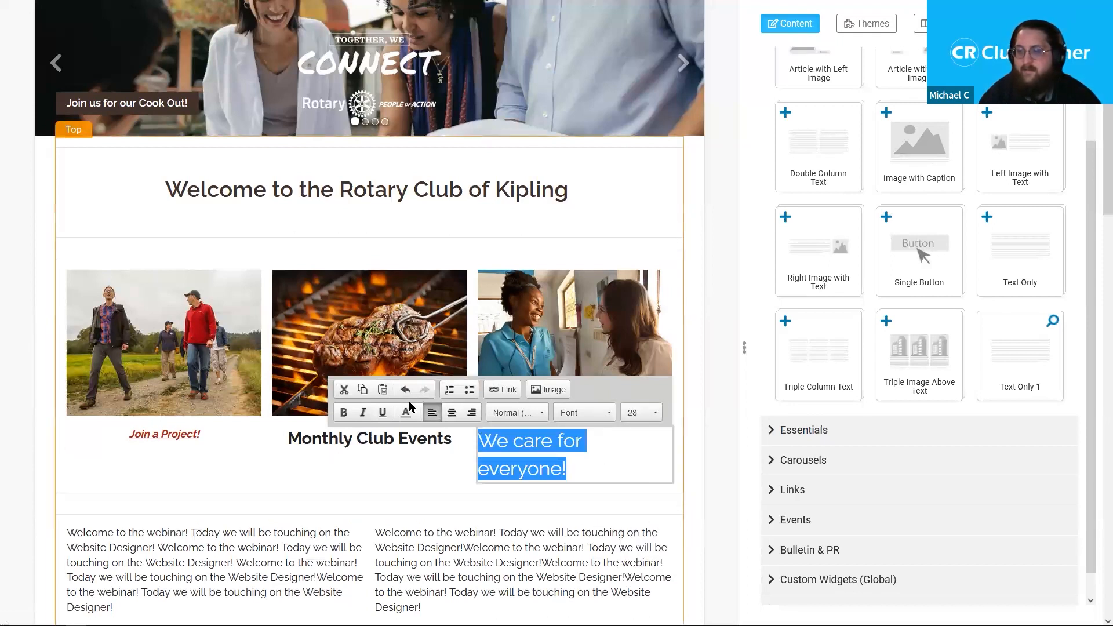
pyautogui.click(453, 413)
pyautogui.click(707, 434)
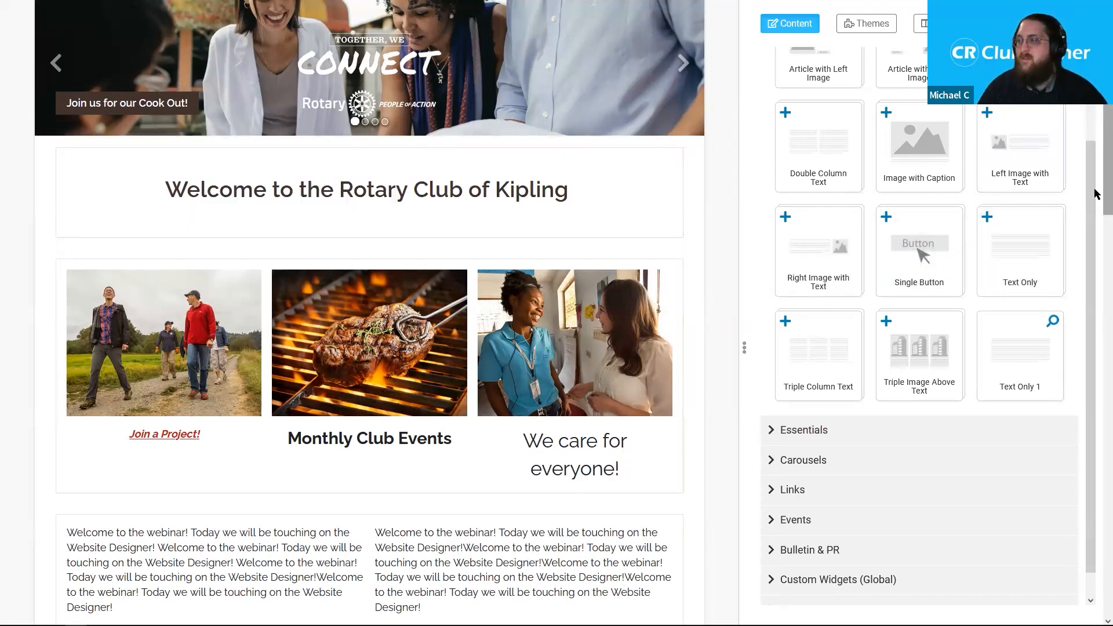
# - Remove the three-image, double column text, call to action and "Website Designer Overview" widgets from the page
pyautogui.scroll(2, 1095, 190)
pyautogui.scroll(-2, 352, 366)
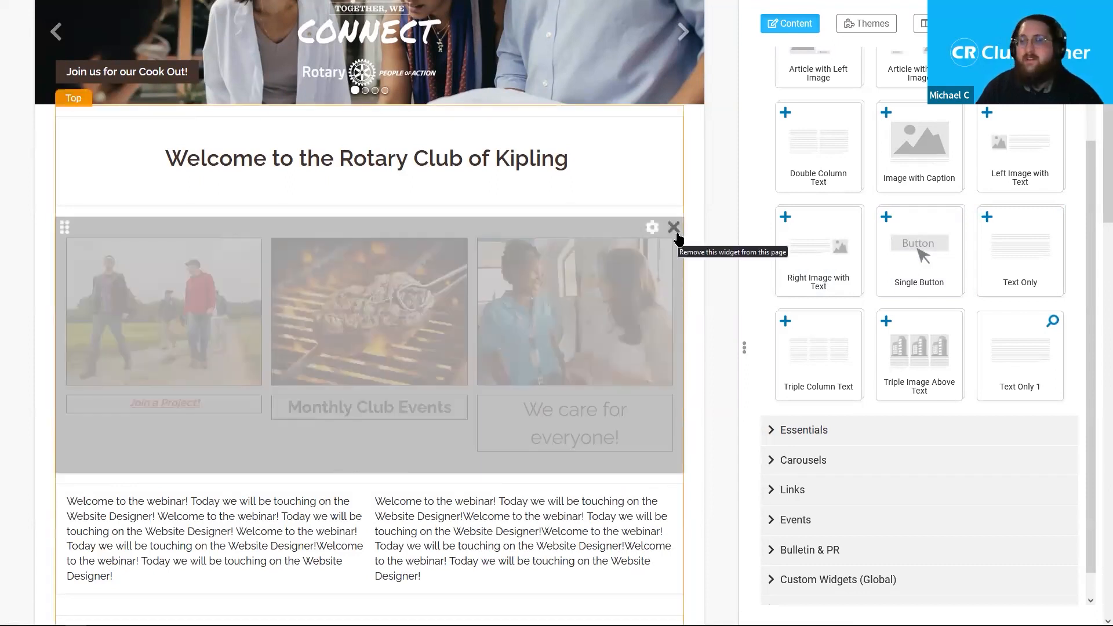
pyautogui.click(675, 232)
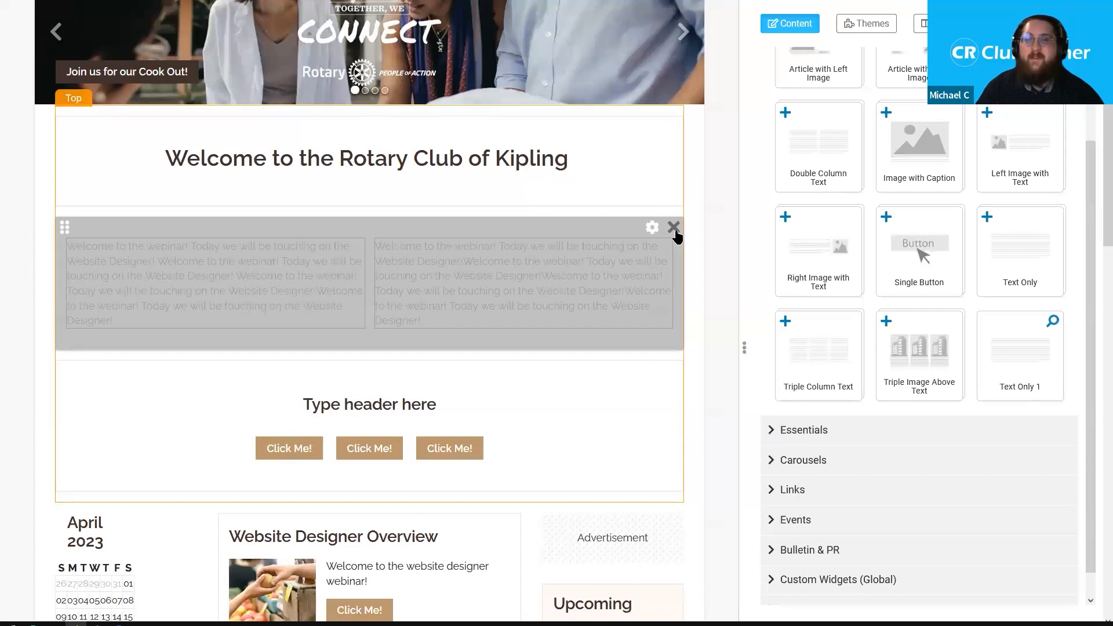
pyautogui.click(674, 228)
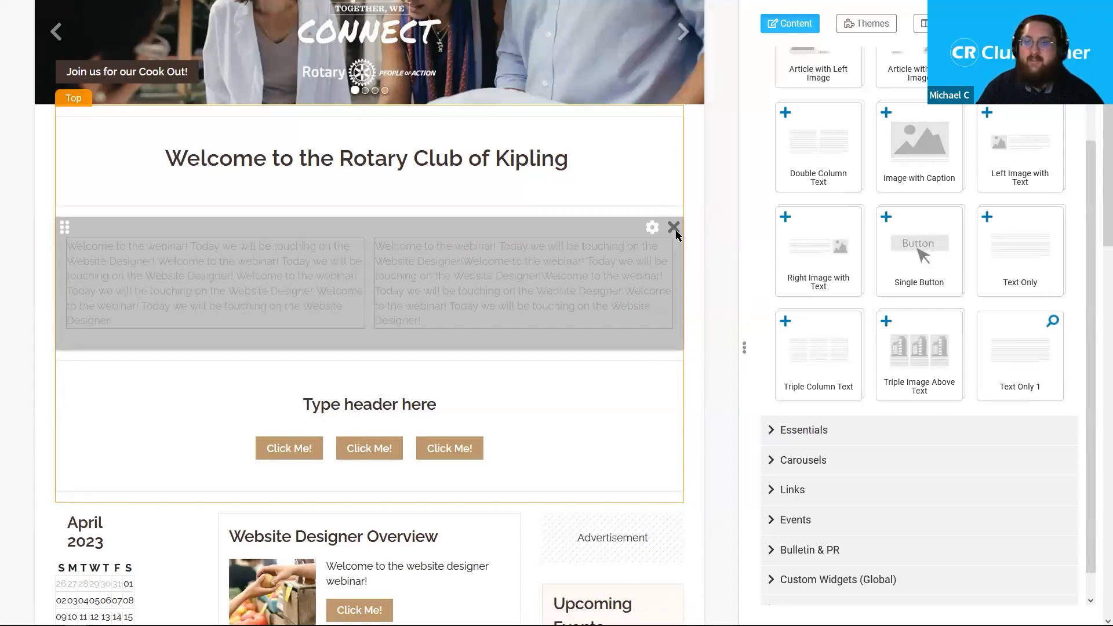
pyautogui.click(674, 228)
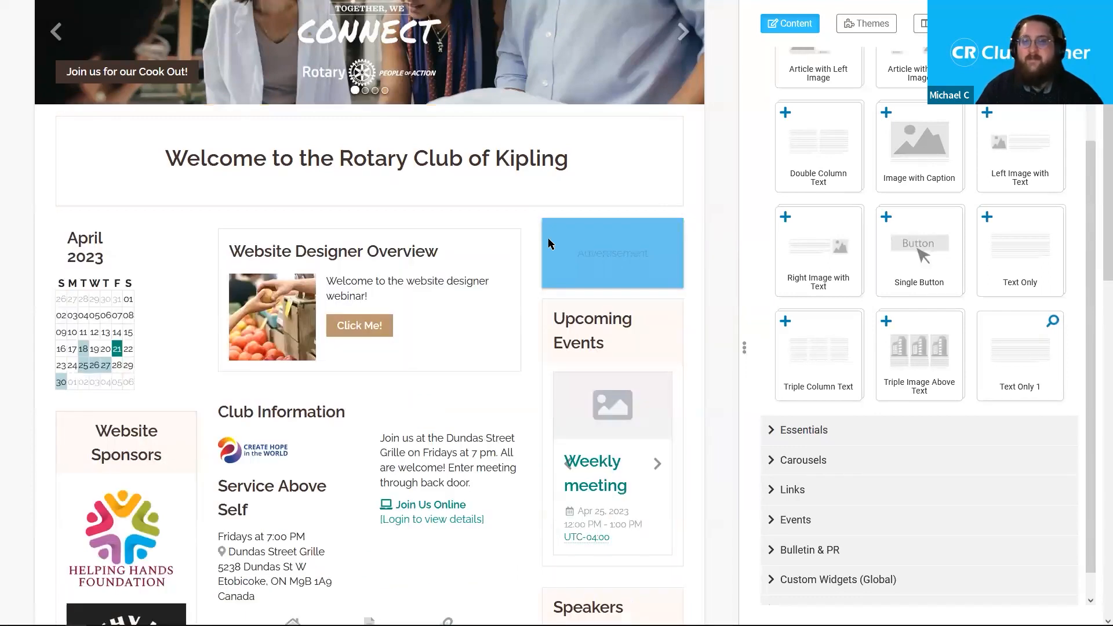
pyautogui.click(511, 228)
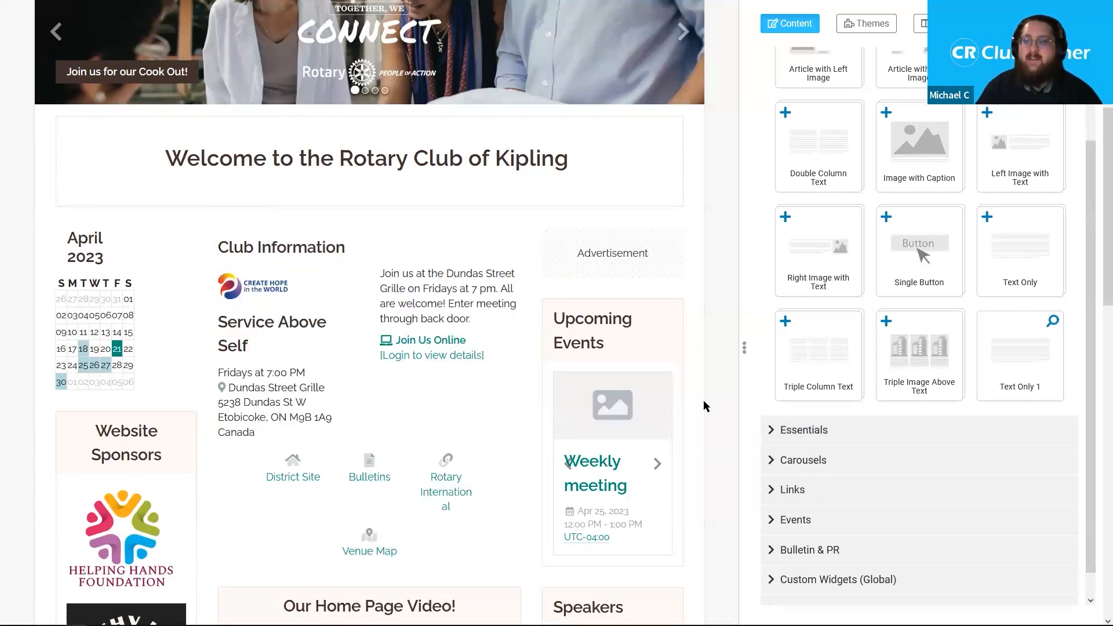
# - Collapse the Preformatted Widgets category and review the widgets offered under Essentials
pyautogui.scroll(4, 704, 400)
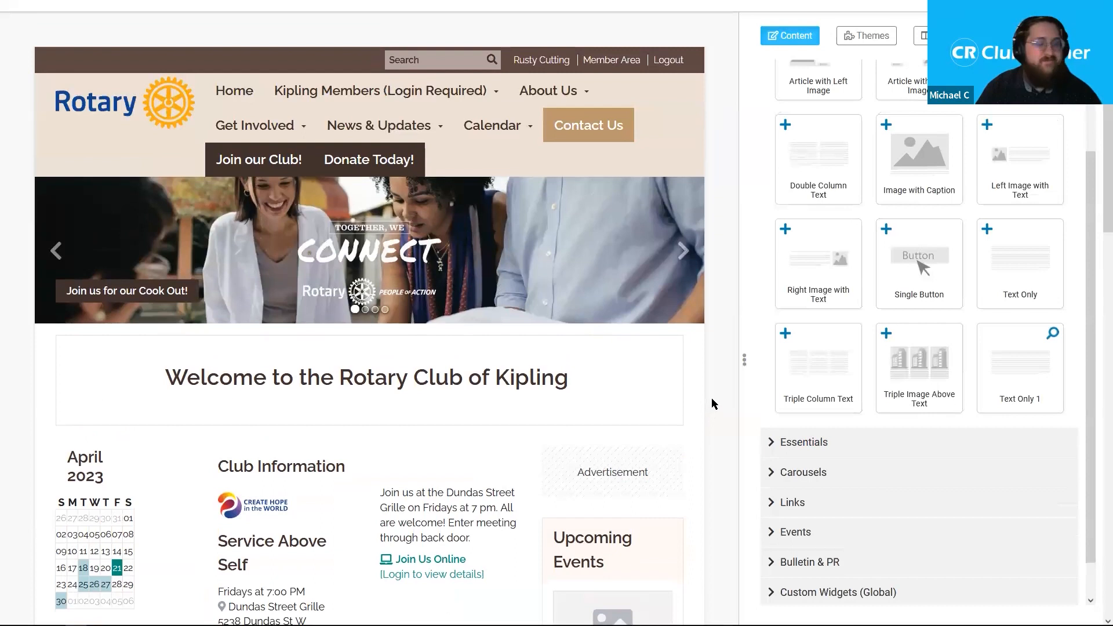
pyautogui.scroll(2, 904, 139)
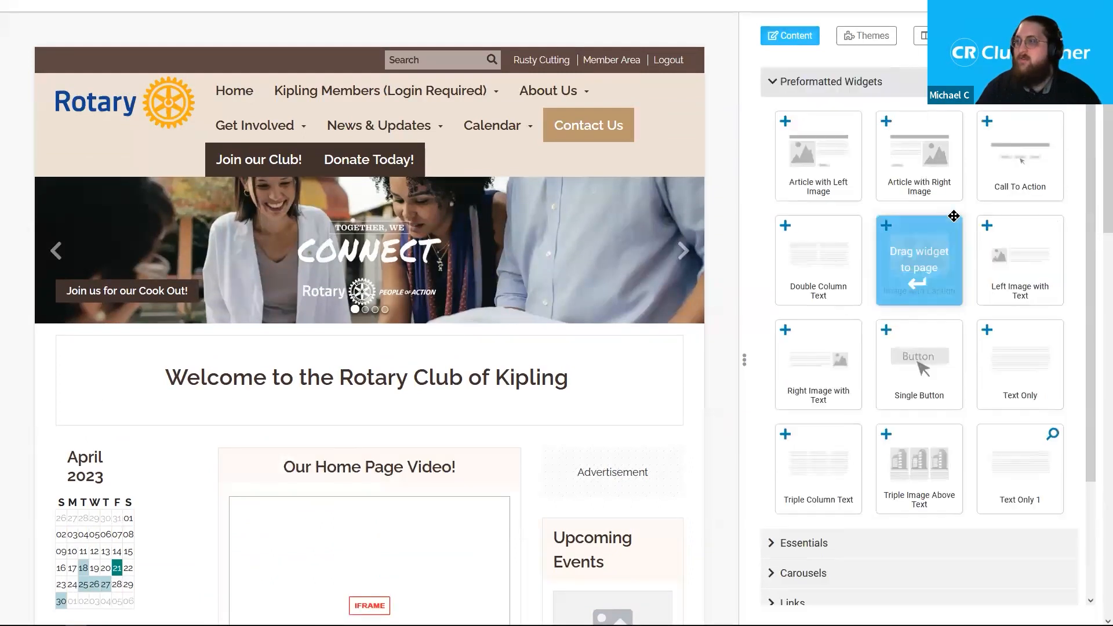
pyautogui.click(873, 92)
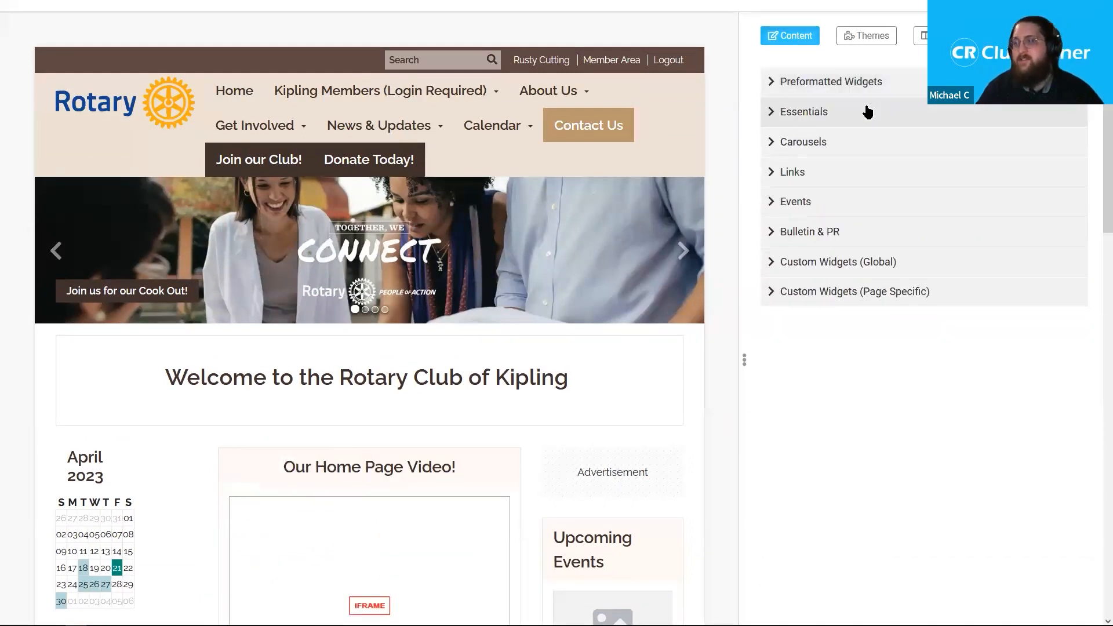
pyautogui.click(867, 111)
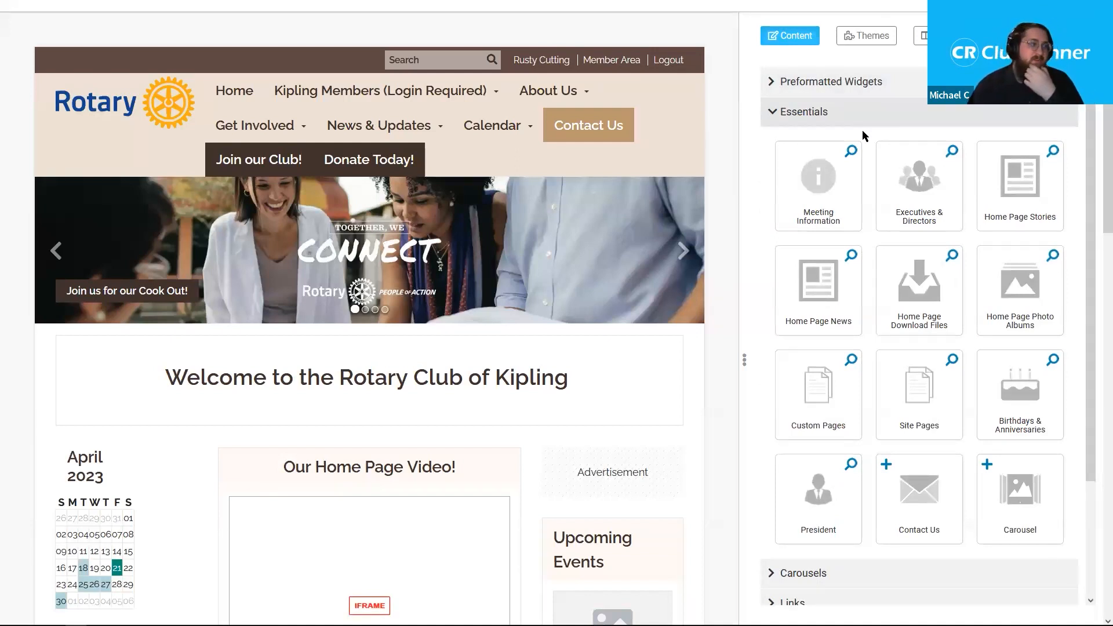
pyautogui.scroll(-2, 846, 164)
pyautogui.scroll(2, 846, 164)
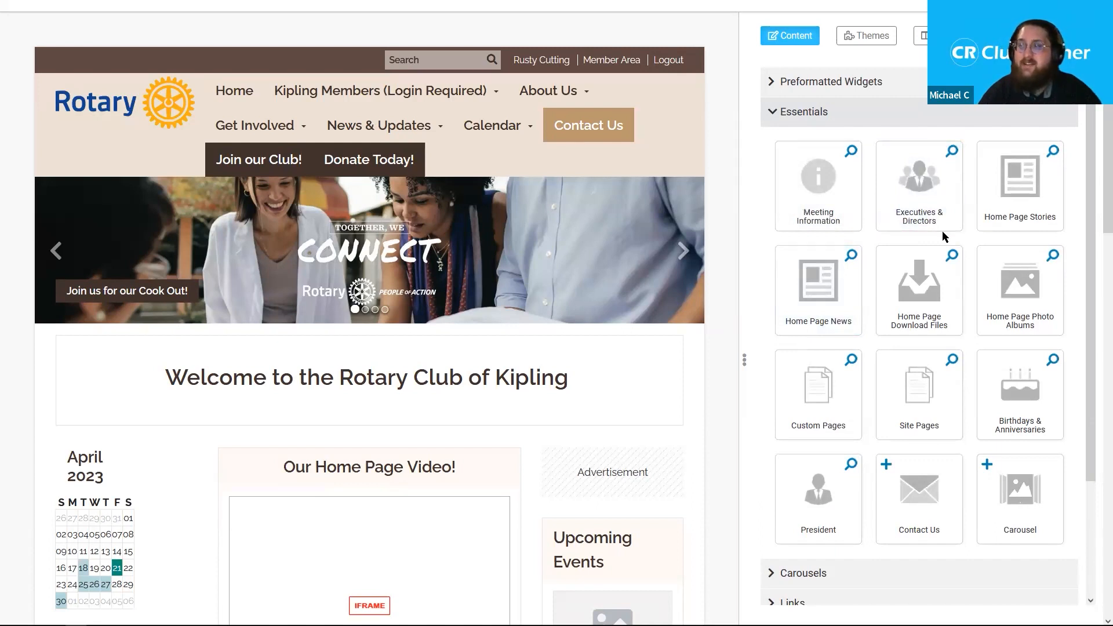
# - Examine the Essentials widgets already placed on the home page, such as Club Information, Club Stories and Club Executives & Directors
pyautogui.scroll(-8, 1095, 234)
pyautogui.moveTo(1095, 234); pyautogui.dragTo(1093, 442)
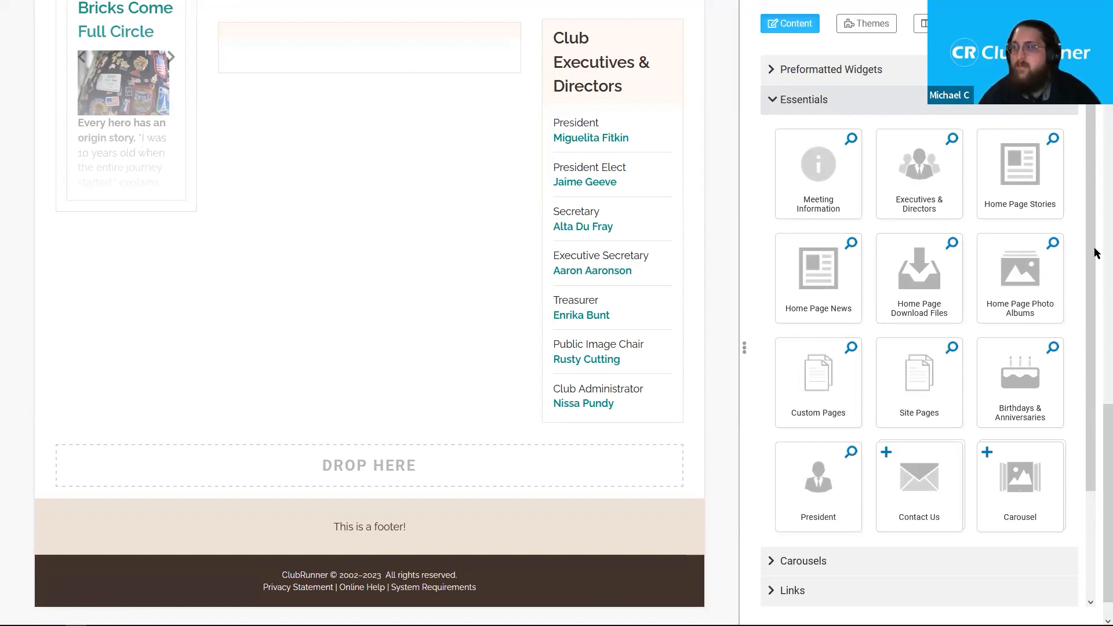
pyautogui.moveTo(1095, 429); pyautogui.dragTo(1094, 202)
pyautogui.moveTo(1095, 293); pyautogui.dragTo(1094, 346)
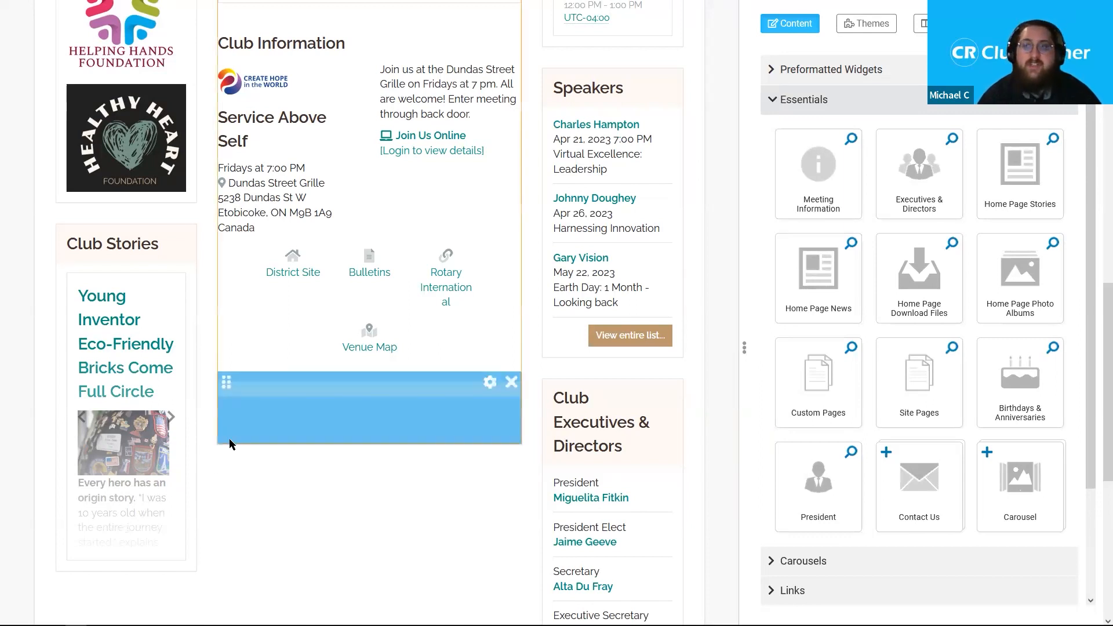
pyautogui.scroll(1, 238, 463)
pyautogui.scroll(1, 249, 446)
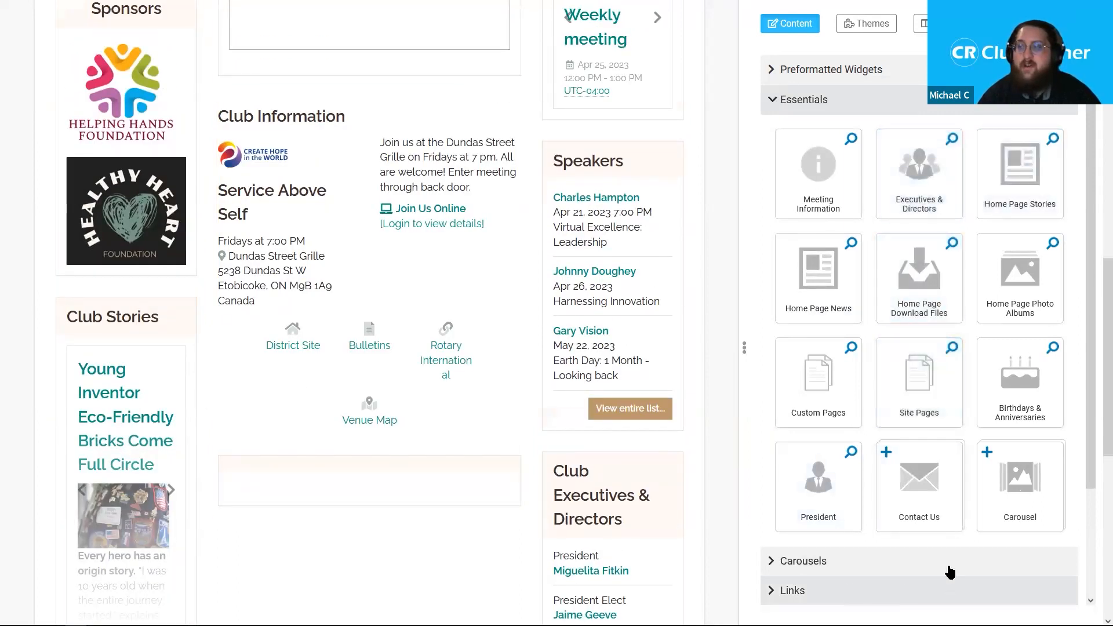
pyautogui.scroll(-1, 1095, 237)
pyautogui.moveTo(1094, 237); pyautogui.dragTo(1096, 246)
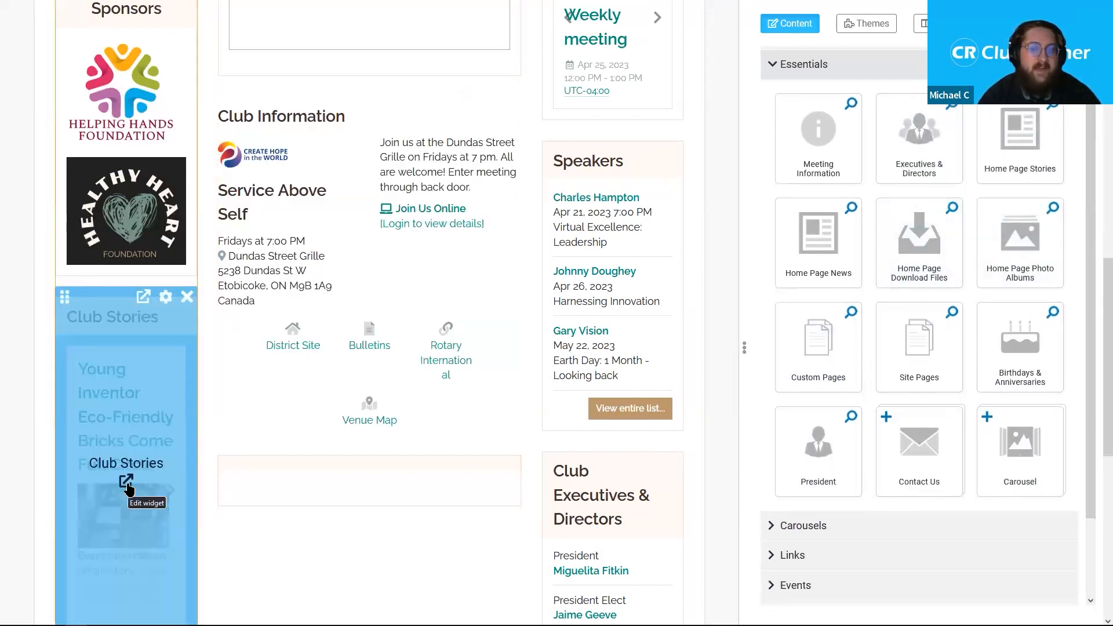
# - View the Club Stories widget's story management page, then return to the designer's content widgets
pyautogui.click(126, 485)
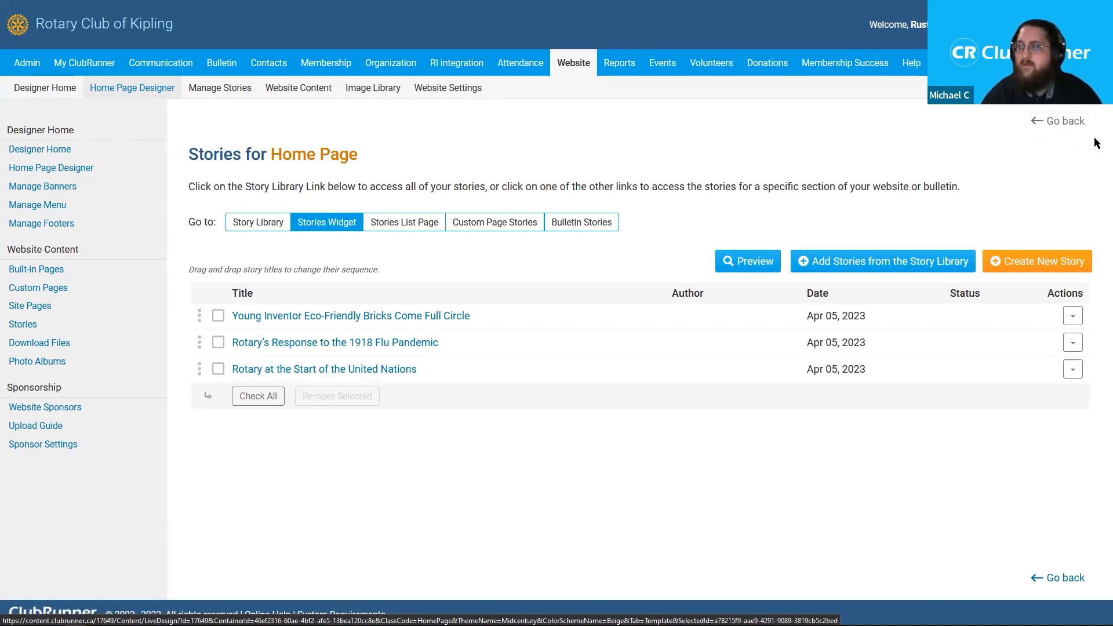
pyautogui.click(579, 222)
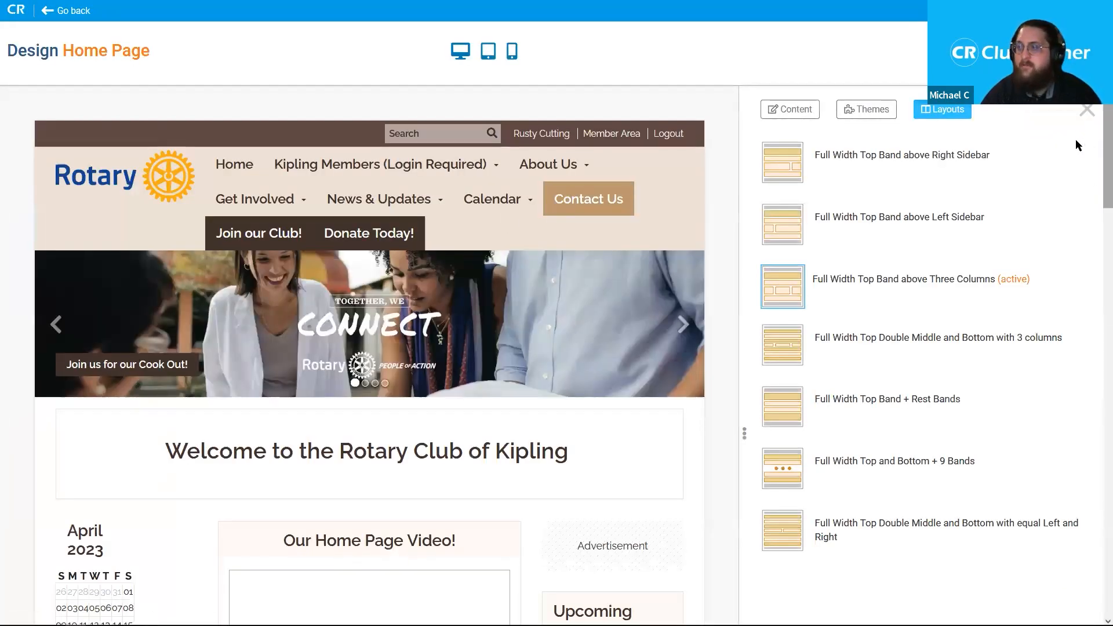
pyautogui.click(800, 110)
pyautogui.scroll(-3, 1096, 220)
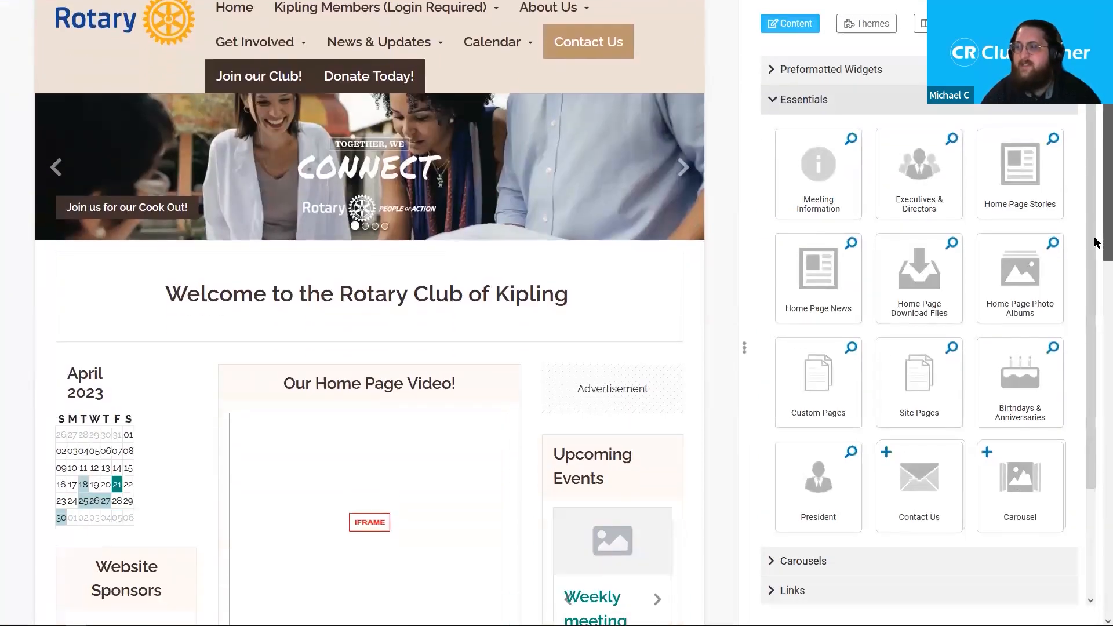
# - Examine the remaining Essentials widgets, including Custom Pages, Site Pages, Birthdays & Anniversaries, President, Contact Us and Carousel
pyautogui.moveTo(1095, 168); pyautogui.dragTo(1096, 216)
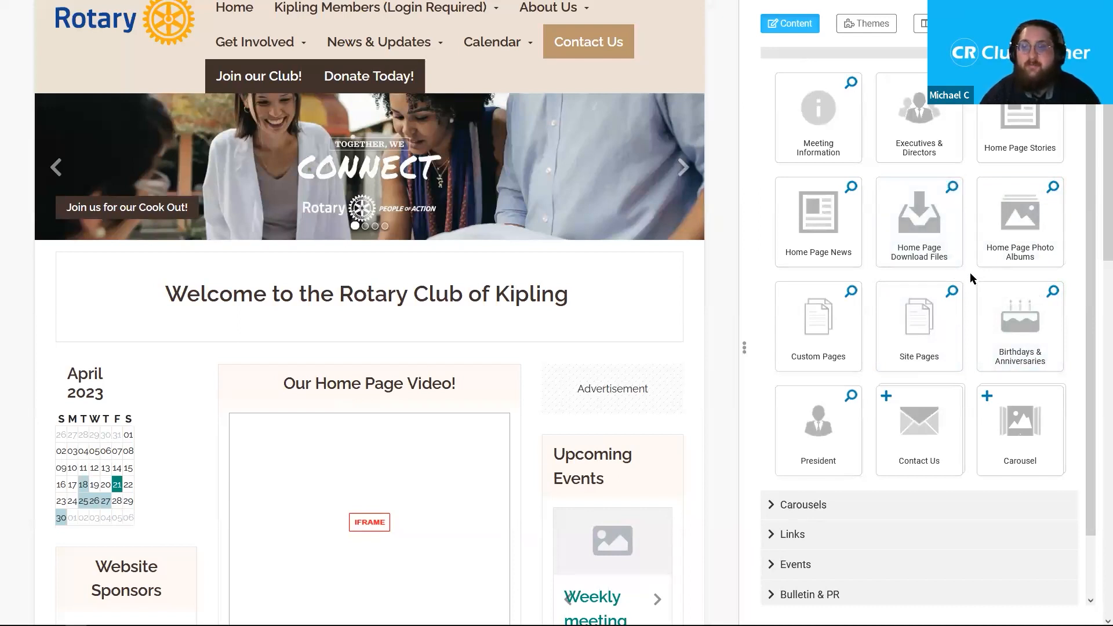
pyautogui.moveTo(1096, 231); pyautogui.dragTo(1095, 258)
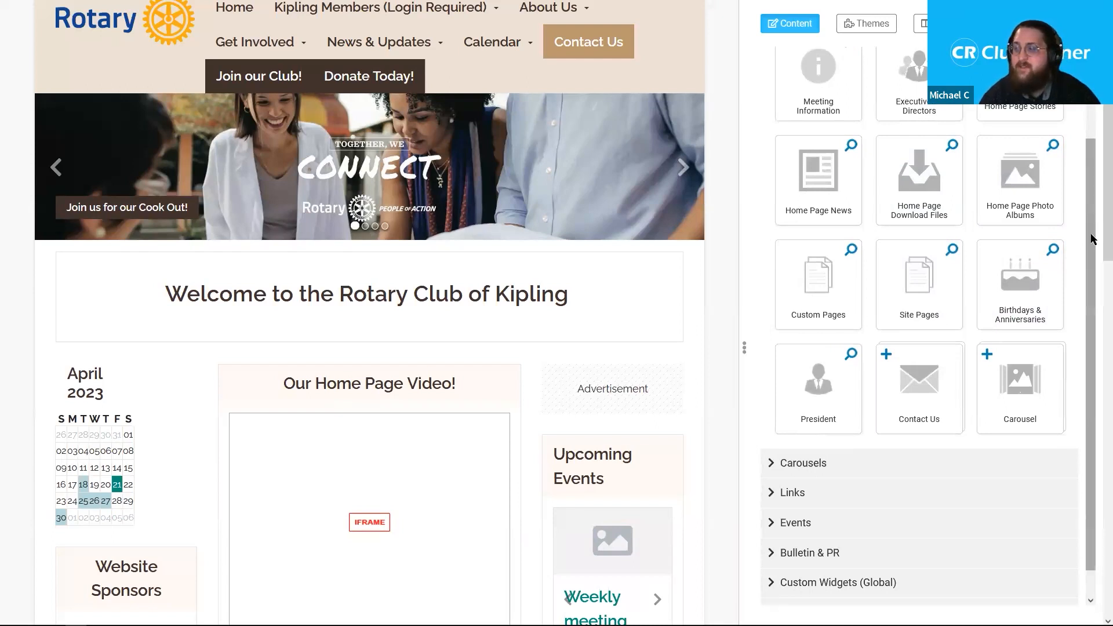
pyautogui.moveTo(1090, 236); pyautogui.dragTo(1088, 279)
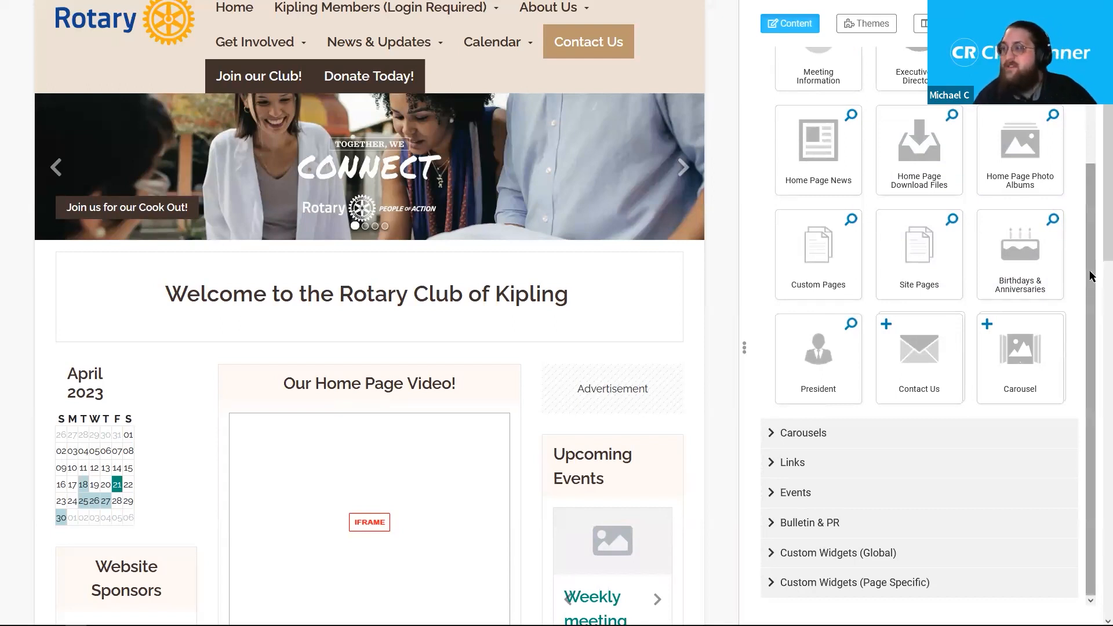
pyautogui.moveTo(1089, 294)
pyautogui.mouseDown()
pyautogui.moveTo(1094, 237)
pyautogui.moveTo(1095, 284)
pyautogui.mouseUp()
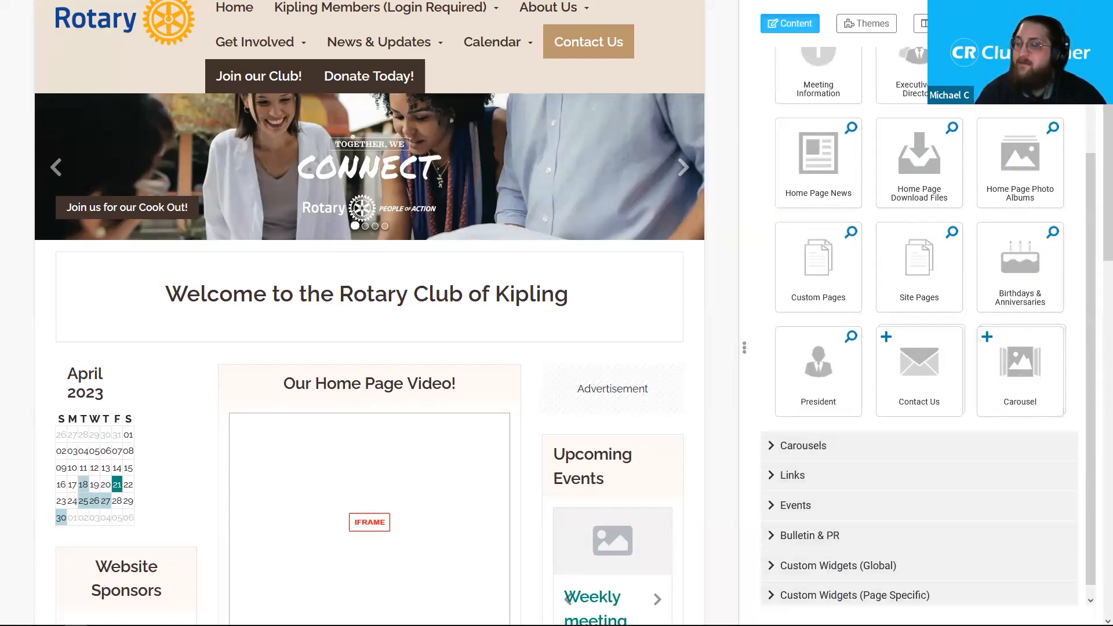
pyautogui.scroll(2, 1093, 434)
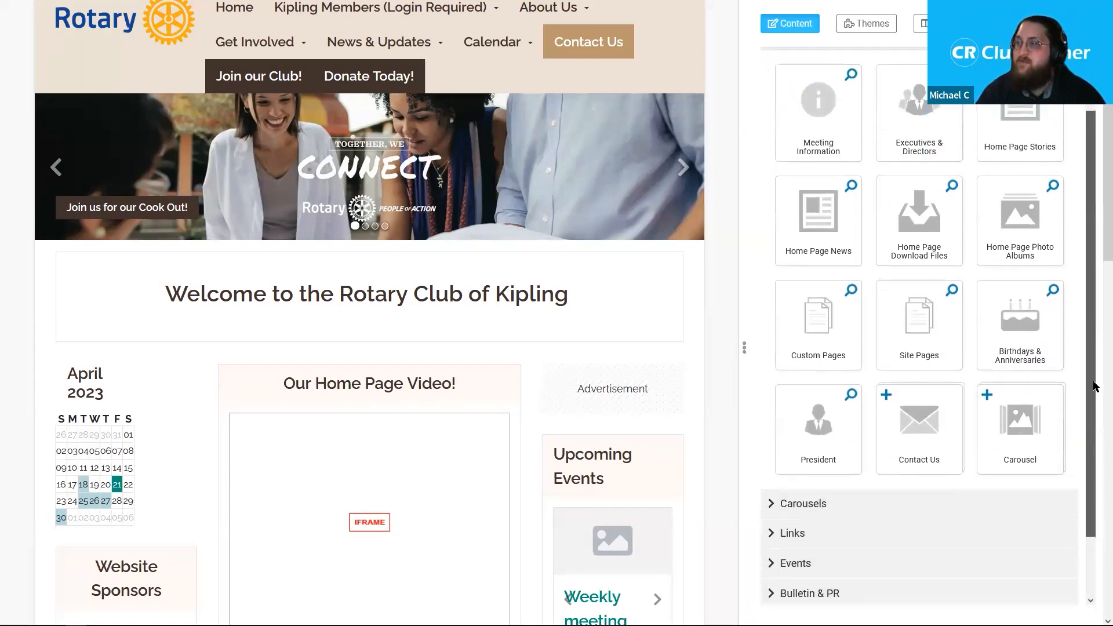
# - Review the Dynamic Carousel widgets in the Carousels category and switch to the club's published home page
pyautogui.click(783, 86)
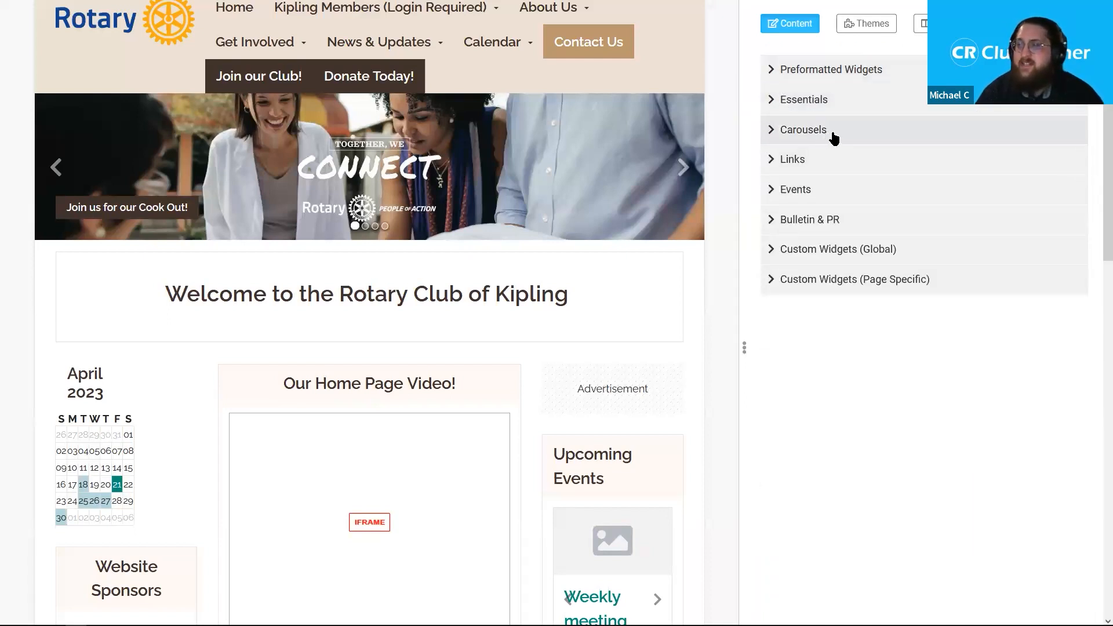
pyautogui.click(833, 136)
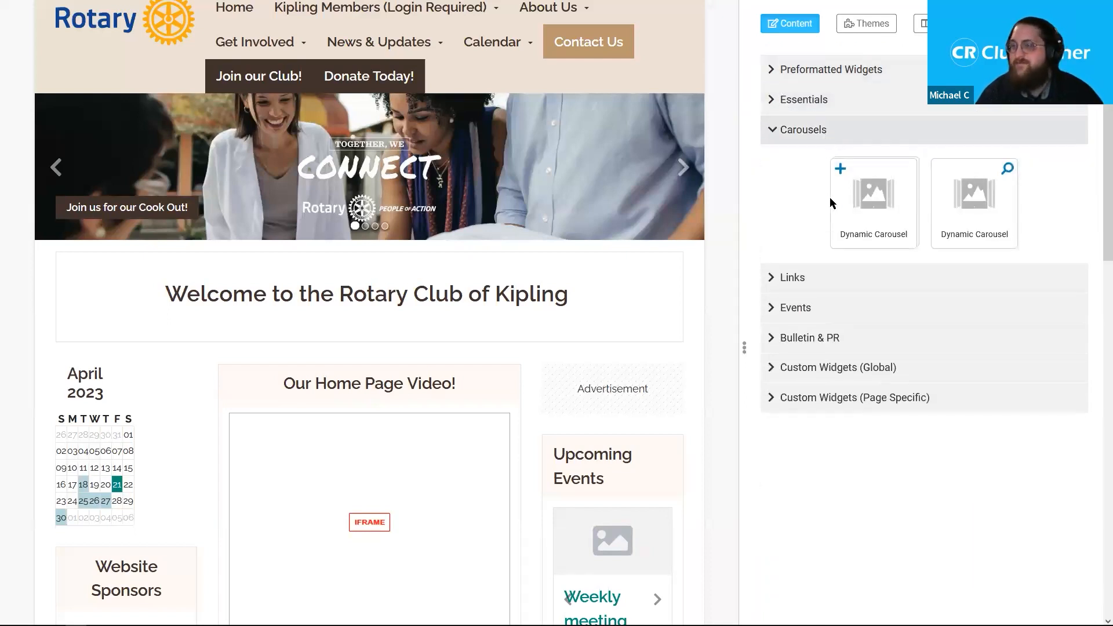
pyautogui.scroll(2, 805, 223)
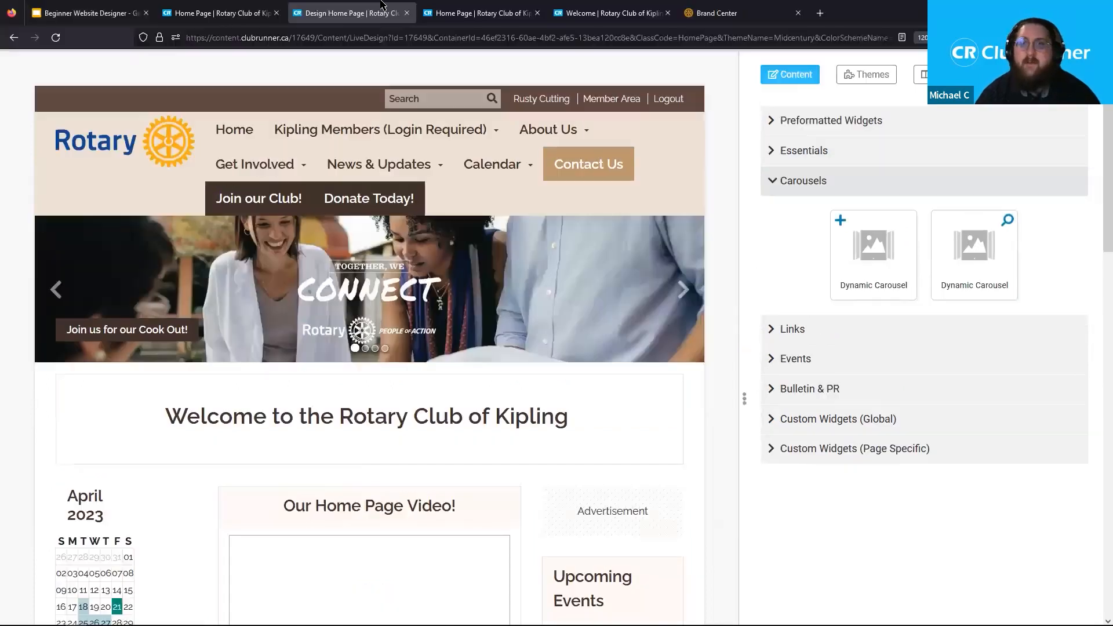
pyautogui.click(475, 13)
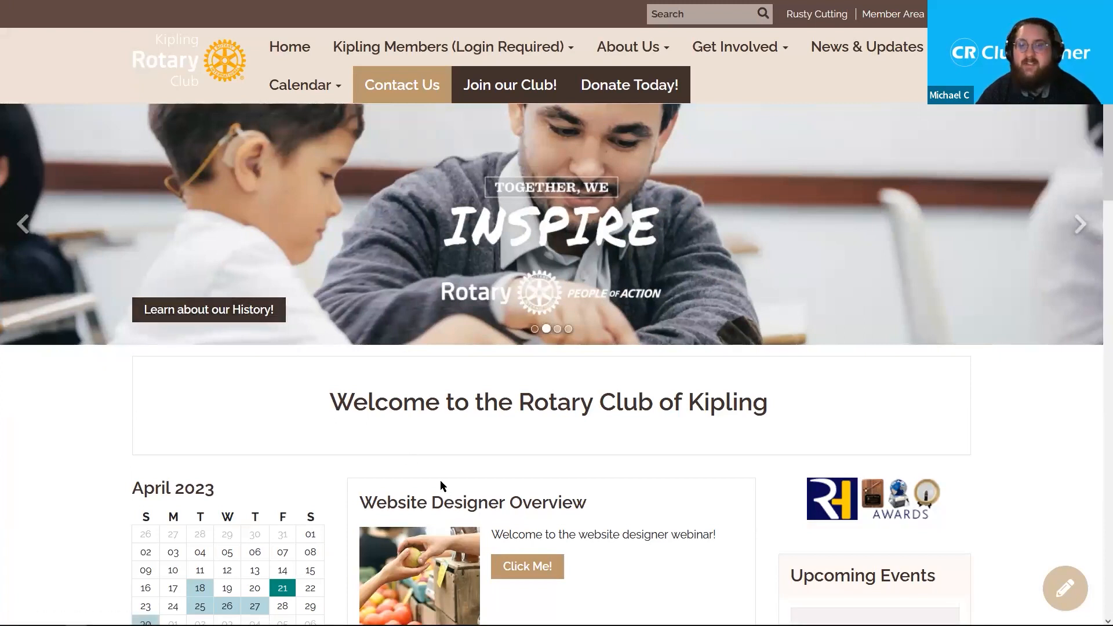
# - Open the History page linked from the home page carousel's Inspire slide, look through it, and return to the home page
pyautogui.click(235, 321)
pyautogui.scroll(-1, 1095, 138)
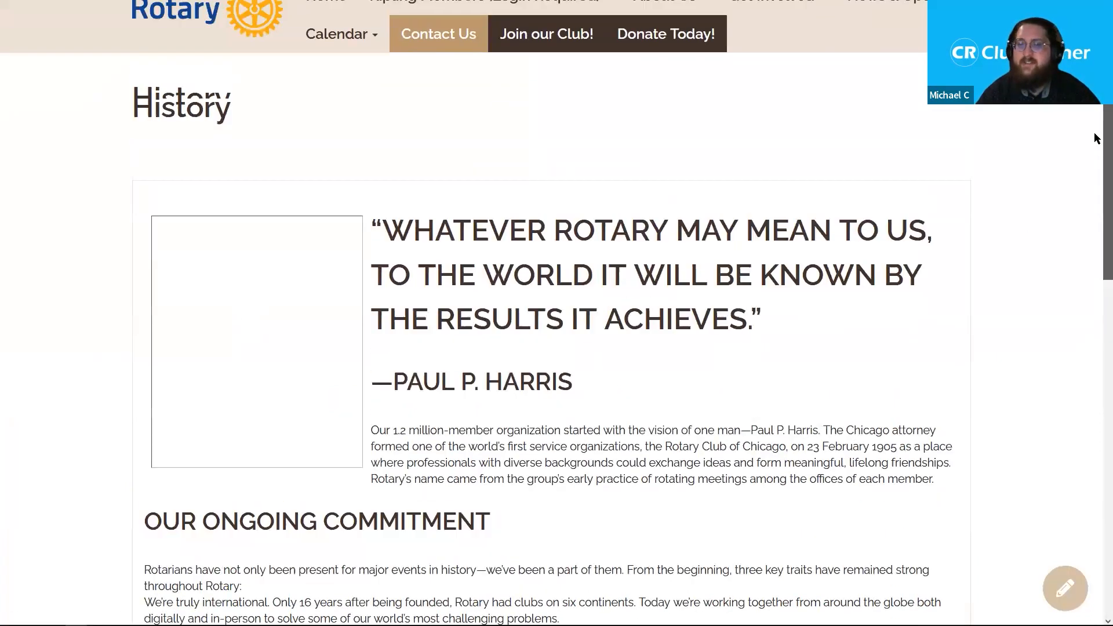
pyautogui.scroll(-10, 1095, 138)
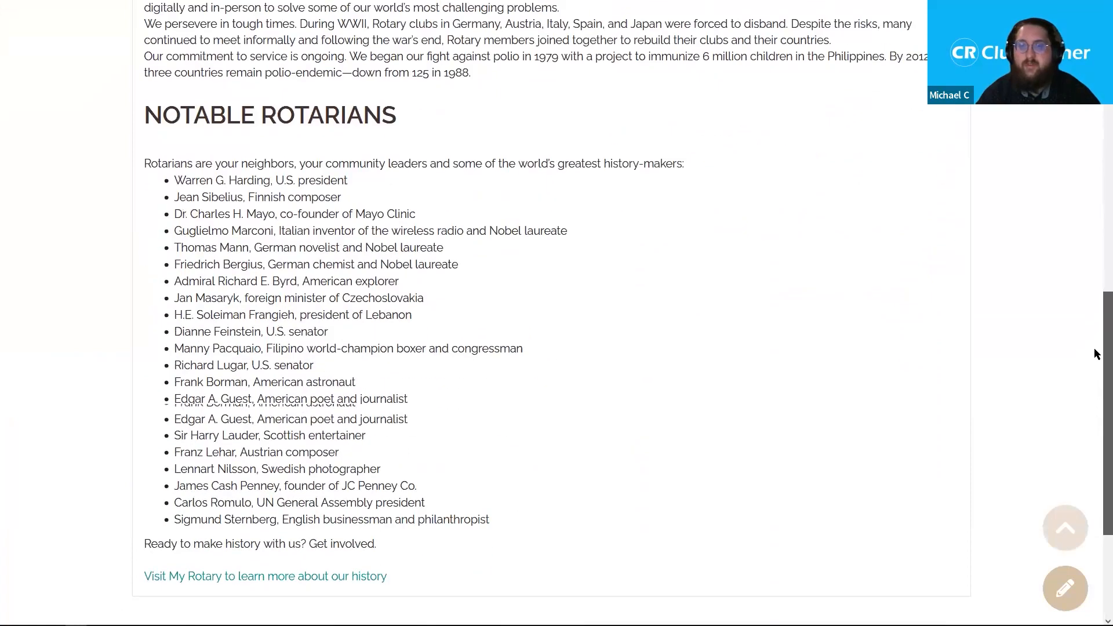
pyautogui.scroll(12, 1097, 353)
pyautogui.moveTo(51, 28)
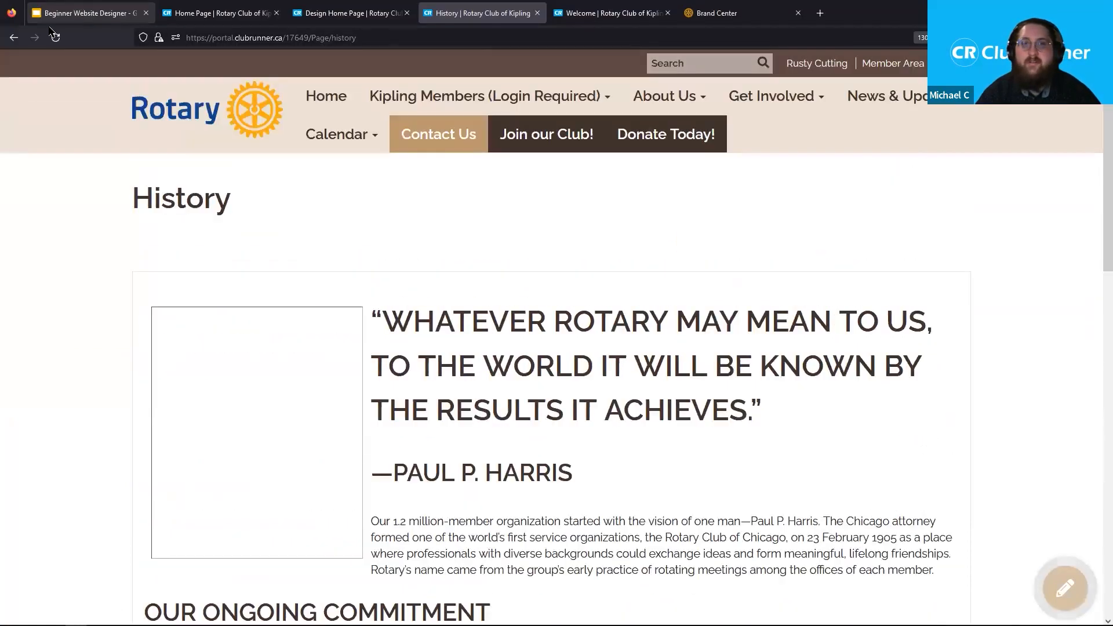
pyautogui.click(13, 37)
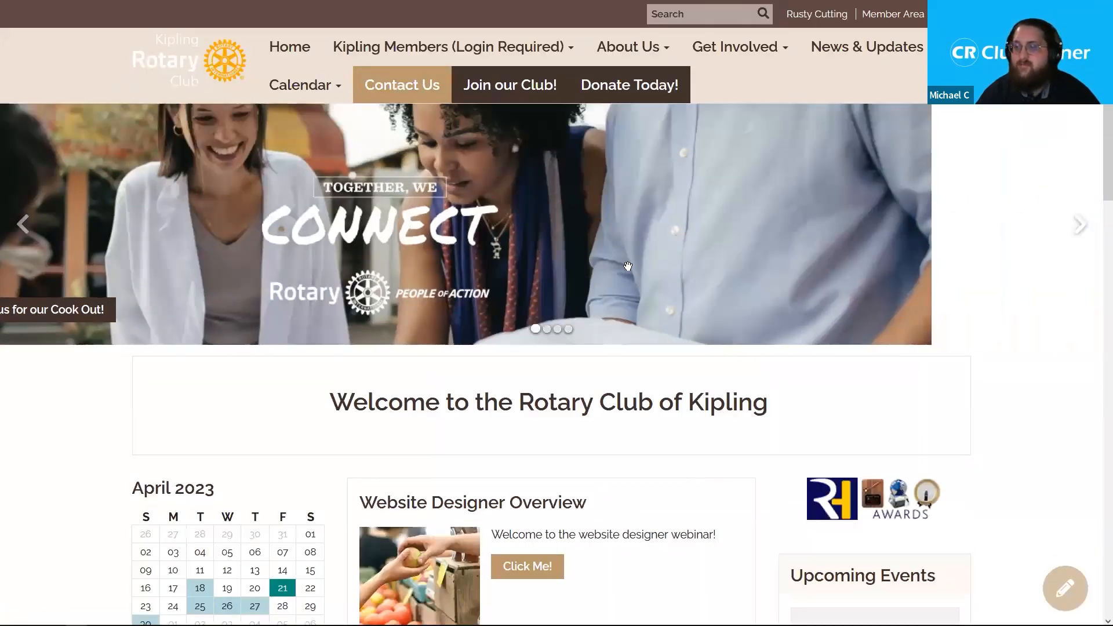
# - Step forward through the slides of the home page carousel using its navigation arrows
pyautogui.click(1072, 226)
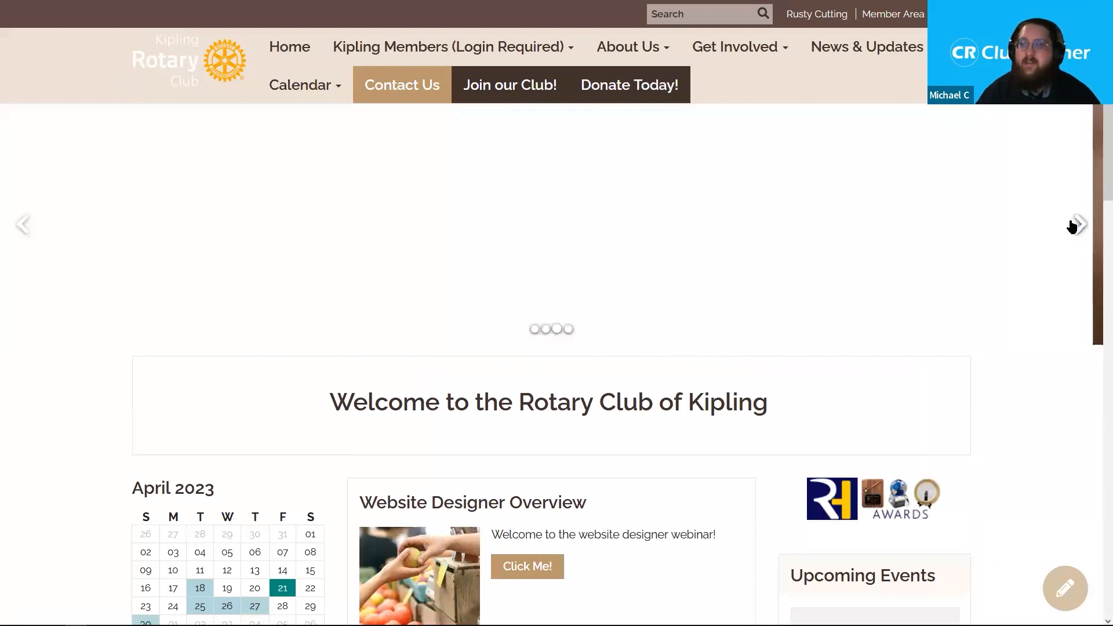
pyautogui.press('Left')
pyautogui.click(1080, 227)
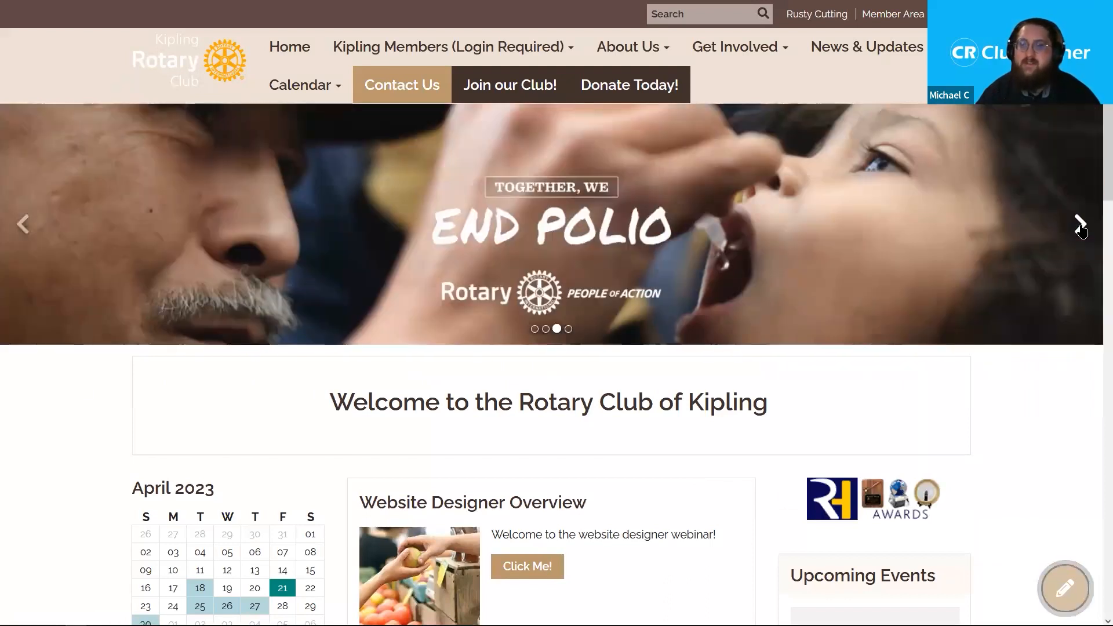
pyautogui.click(1080, 226)
pyautogui.click(1081, 226)
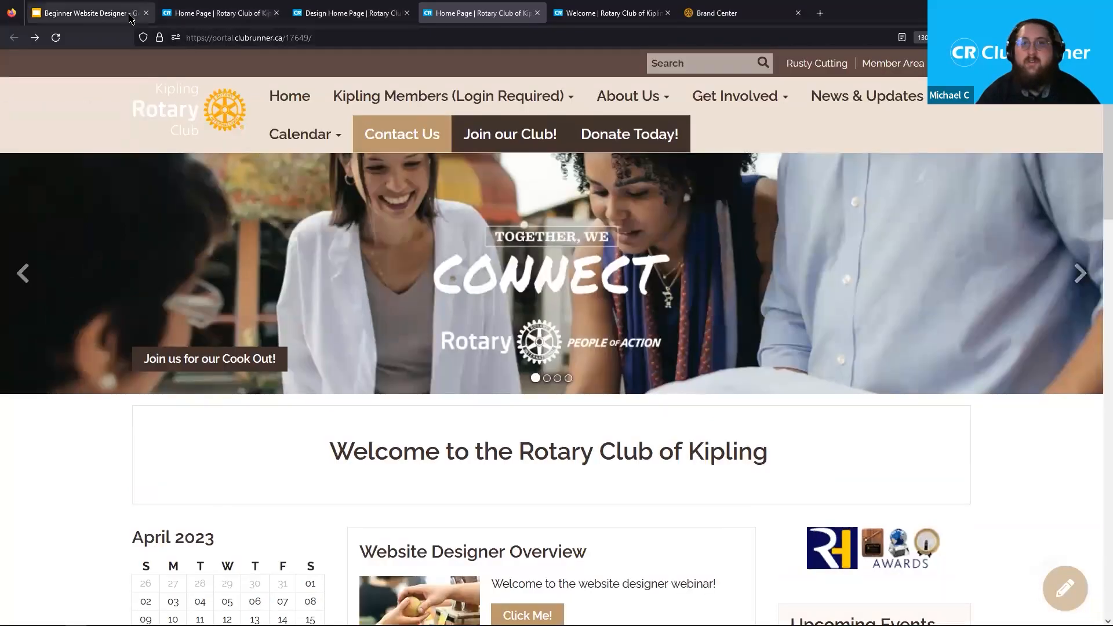
# - Return to the home page designer and add a new Dynamic Carousel widget to the page's banner area
pyautogui.click(116, 15)
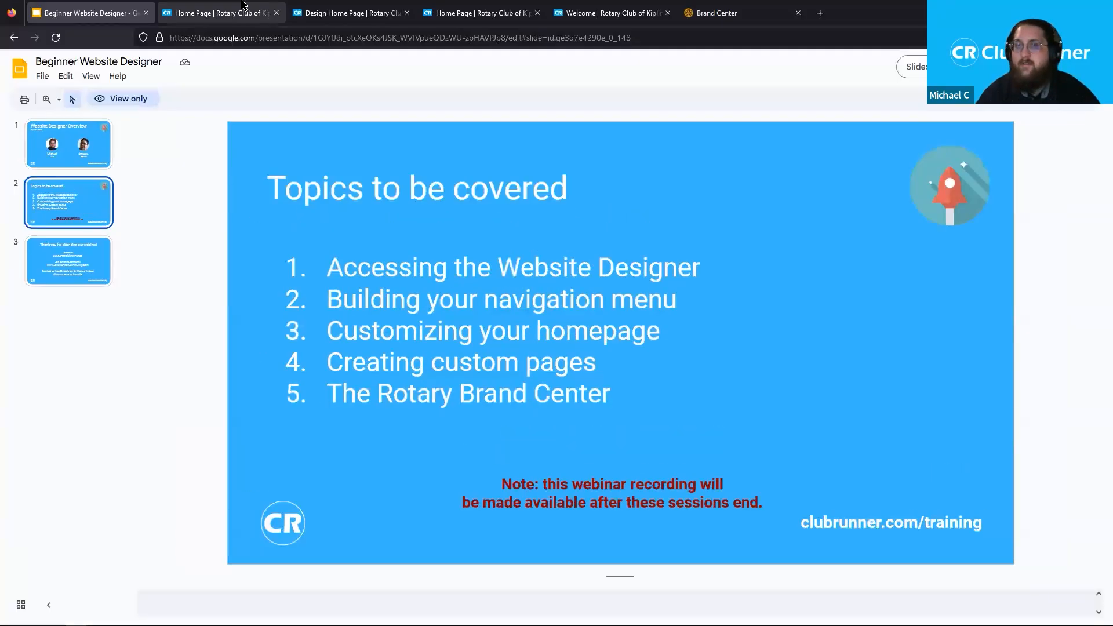
pyautogui.click(242, 5)
pyautogui.click(370, 12)
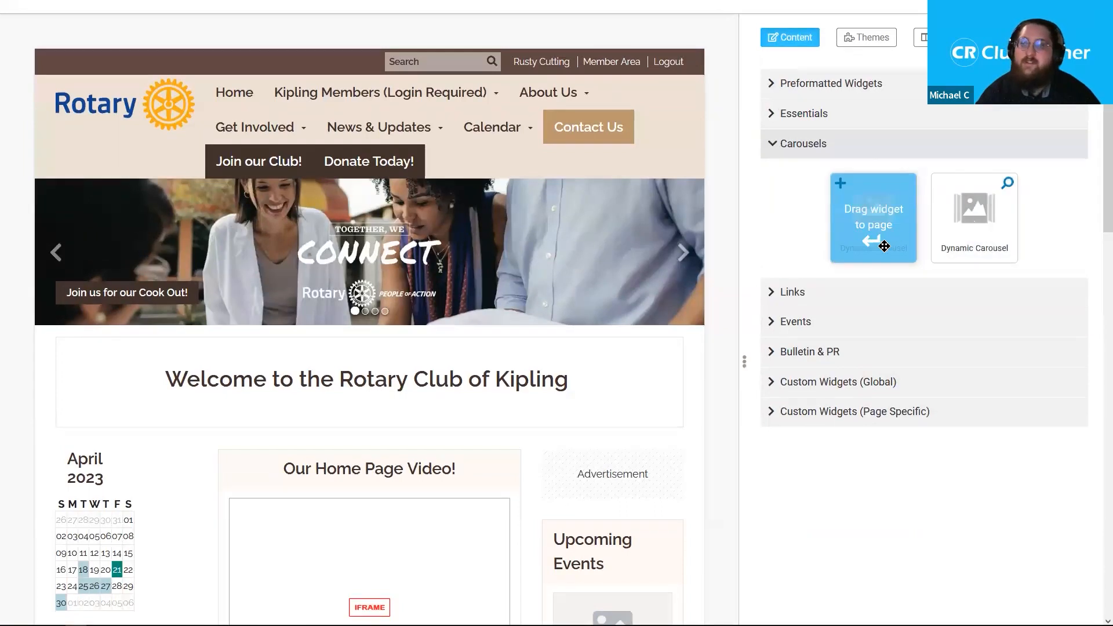
pyautogui.moveTo(875, 225); pyautogui.dragTo(420, 224)
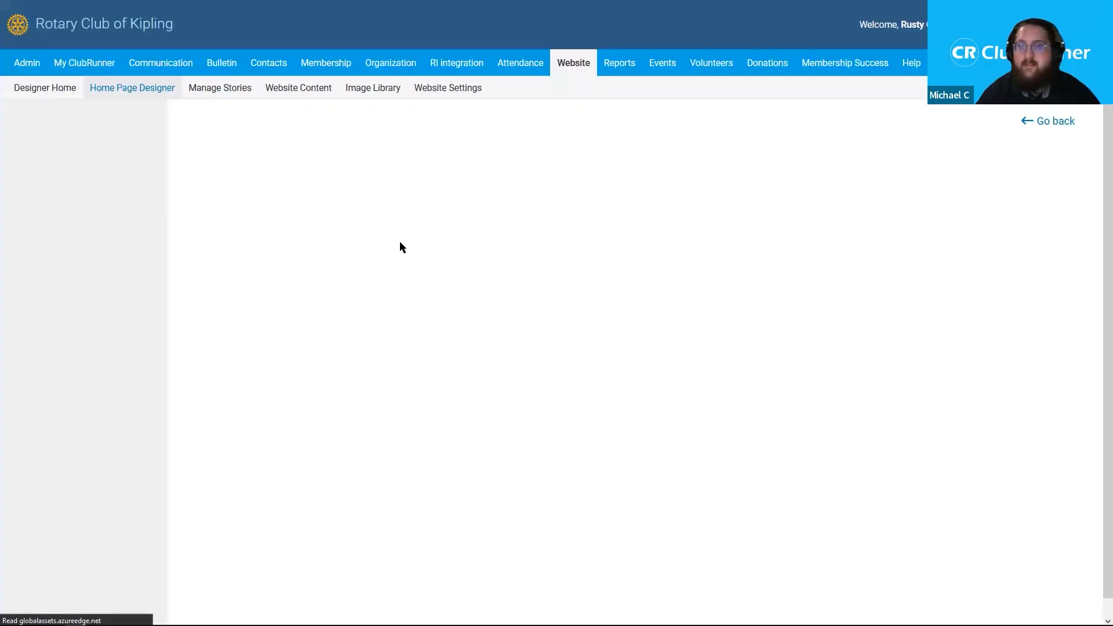
pyautogui.scroll(-2, 449, 209)
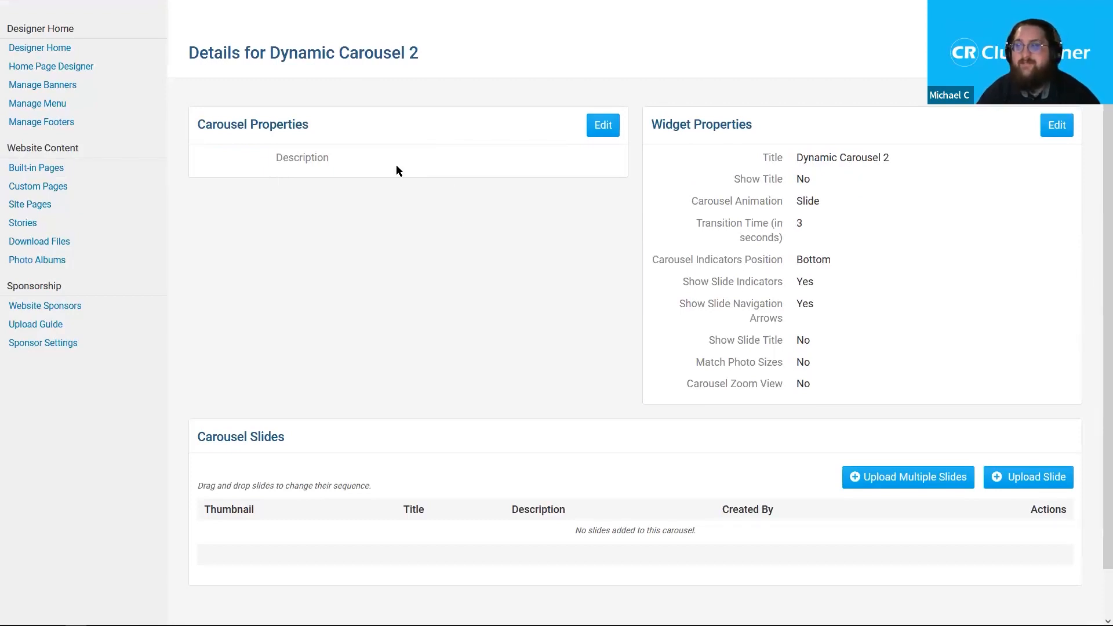
# - Set the new carousel's description to "Carousel Description!" and save it
pyautogui.moveTo(195, 125); pyautogui.dragTo(396, 153)
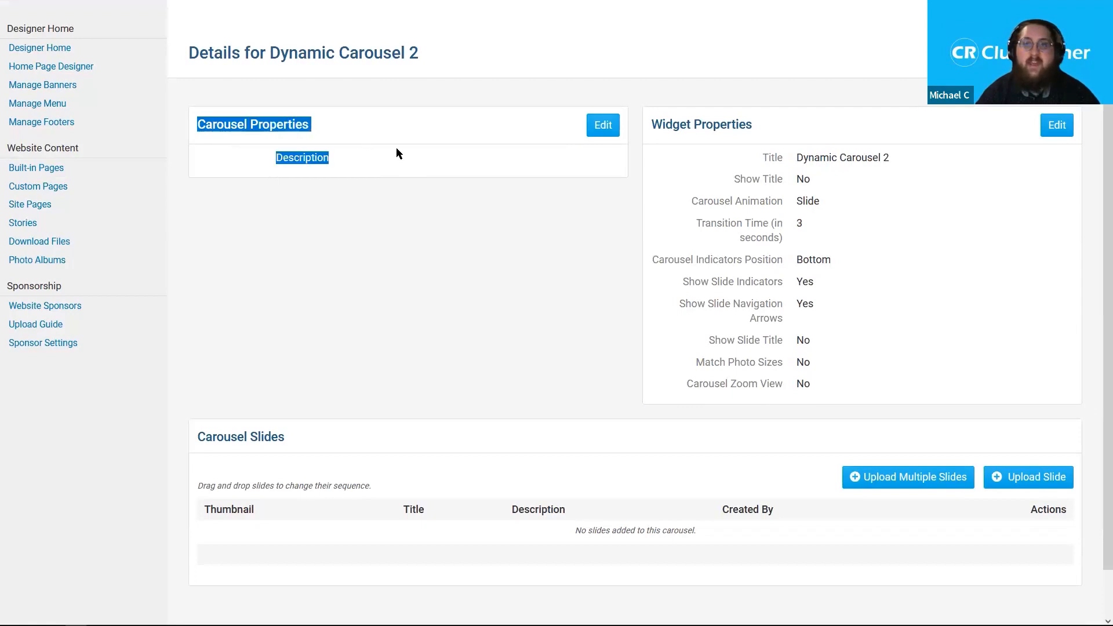
pyautogui.click(437, 162)
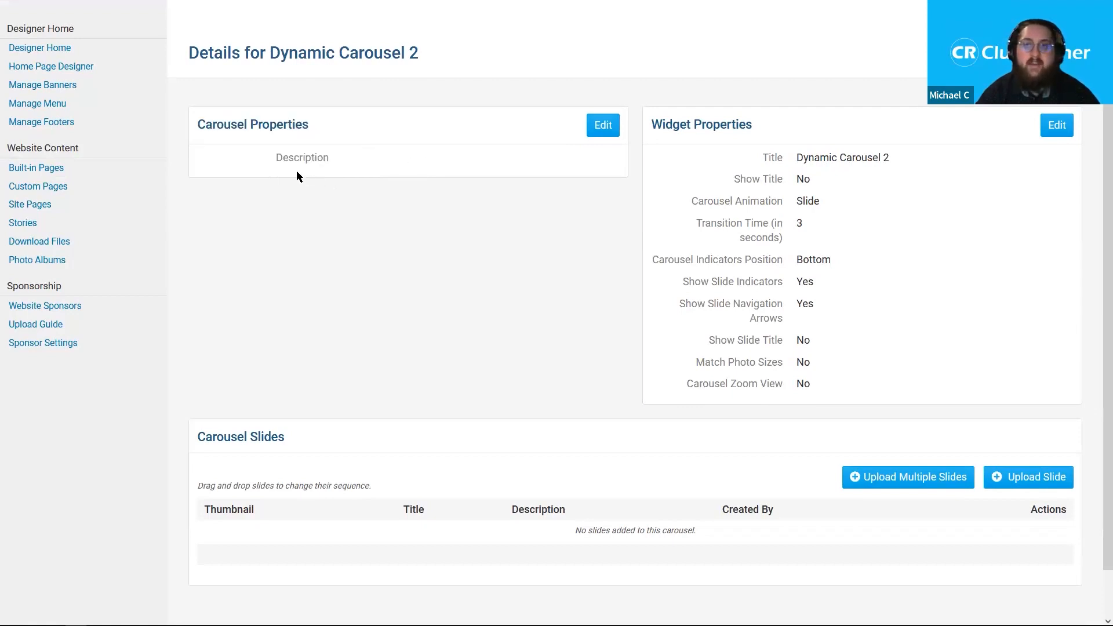
pyautogui.click(602, 128)
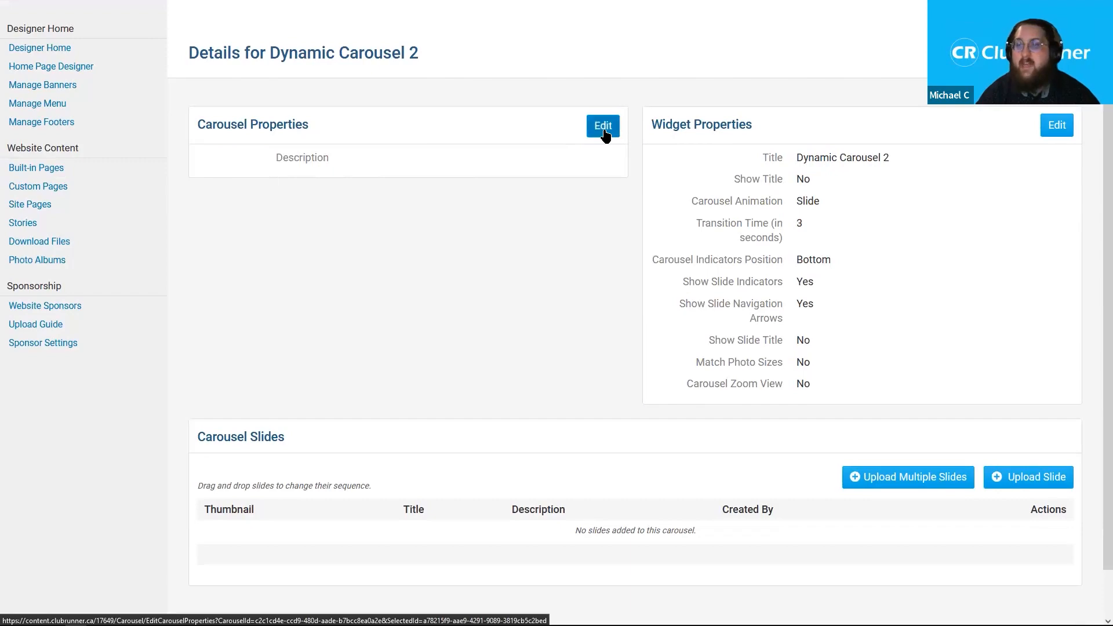
pyautogui.write('Carousel De')
pyautogui.write('scription!')
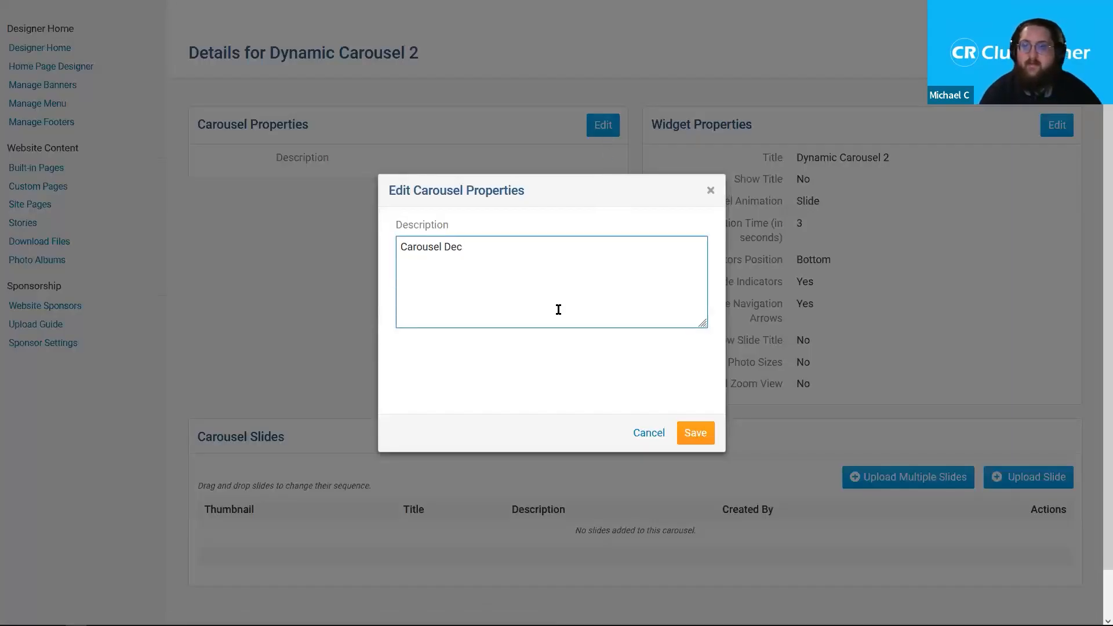
pyautogui.click(697, 434)
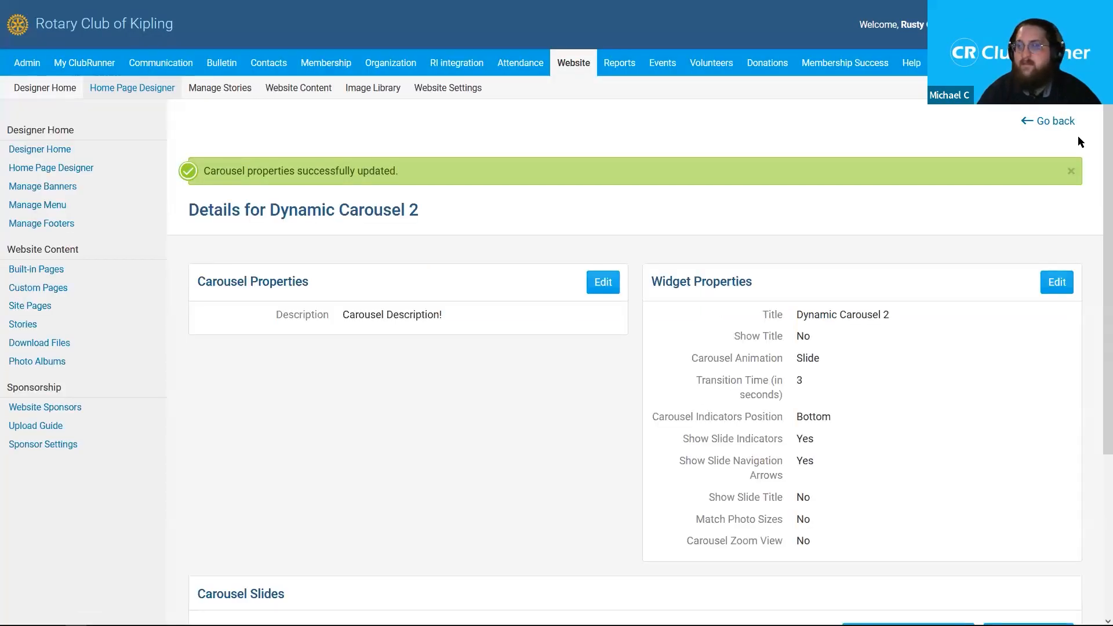
# - Open the widget properties of Dynamic Carousel 2 and review its general, header, carousel and advanced settings
pyautogui.scroll(-2, 1095, 206)
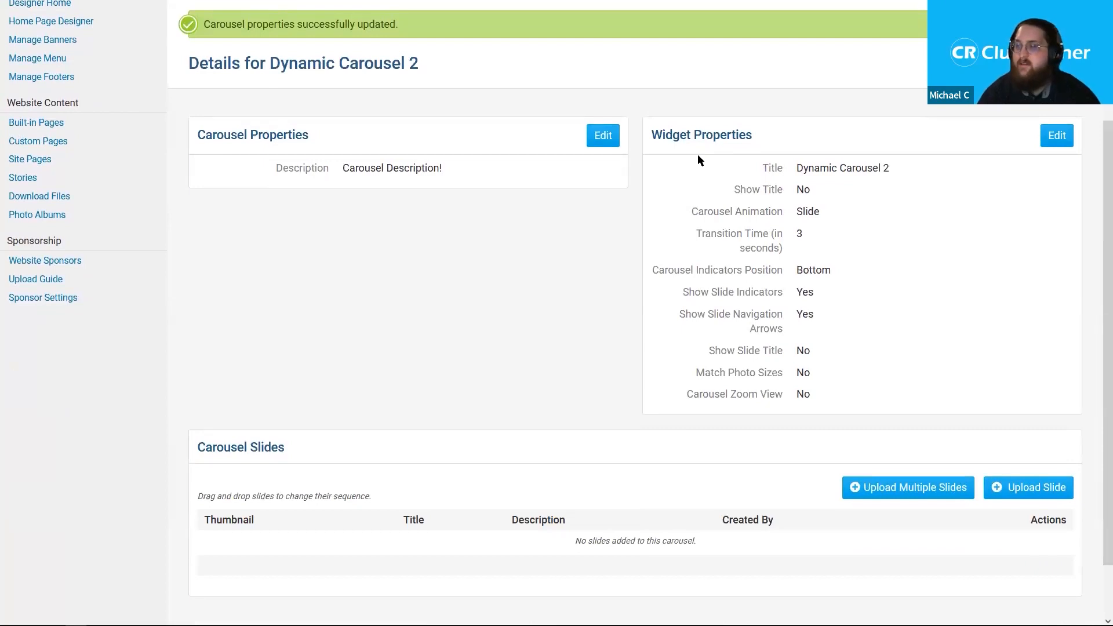
pyautogui.click(1056, 135)
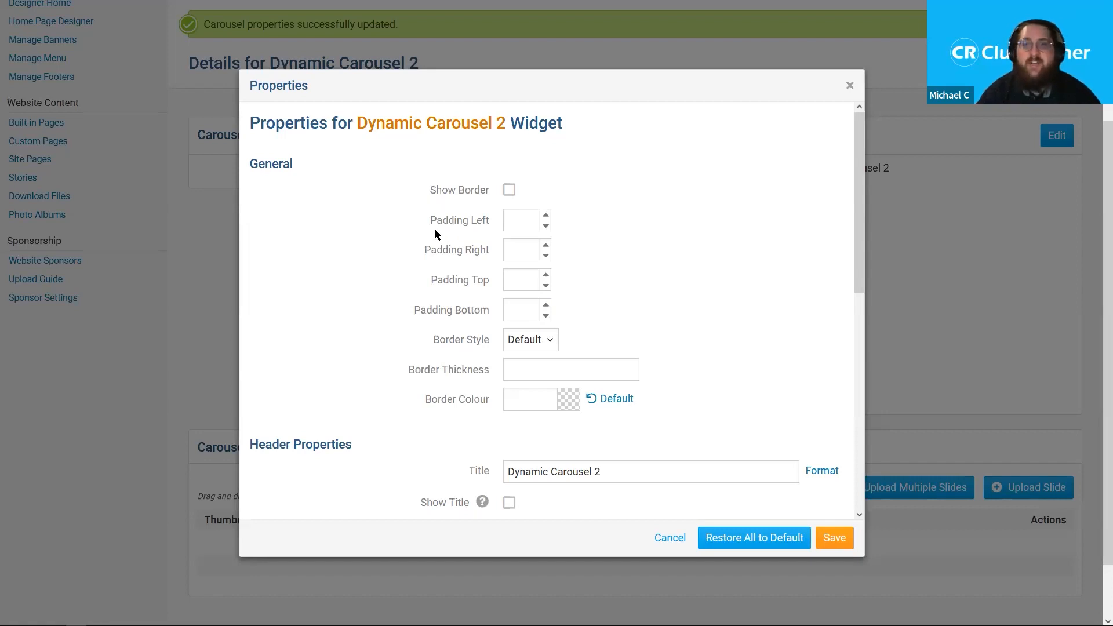
pyautogui.scroll(-4, 456, 267)
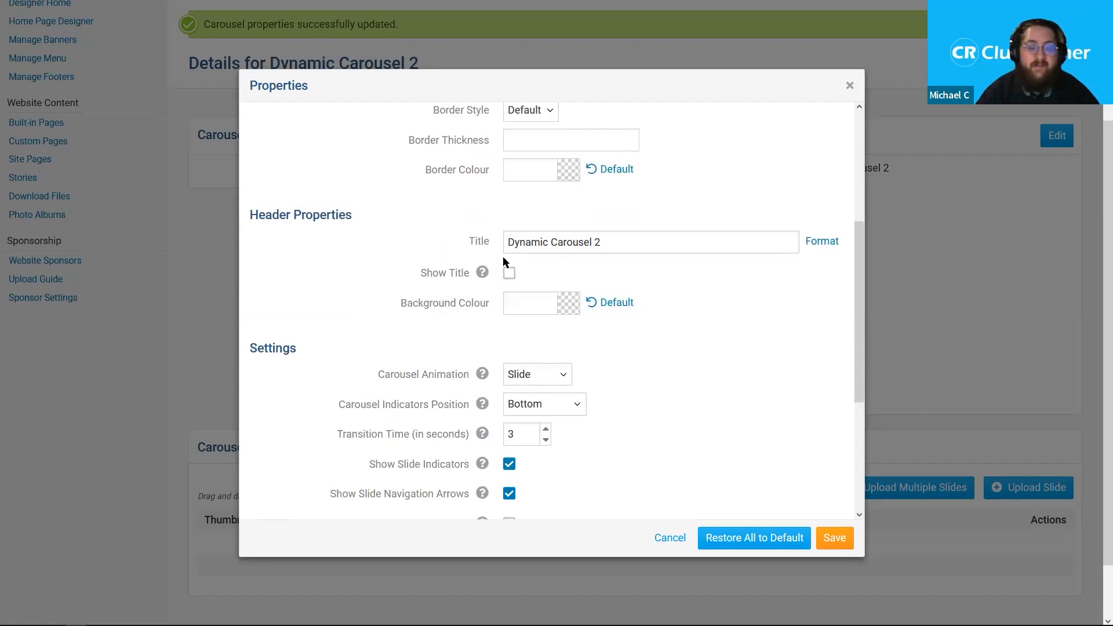
pyautogui.moveTo(856, 241); pyautogui.dragTo(850, 361)
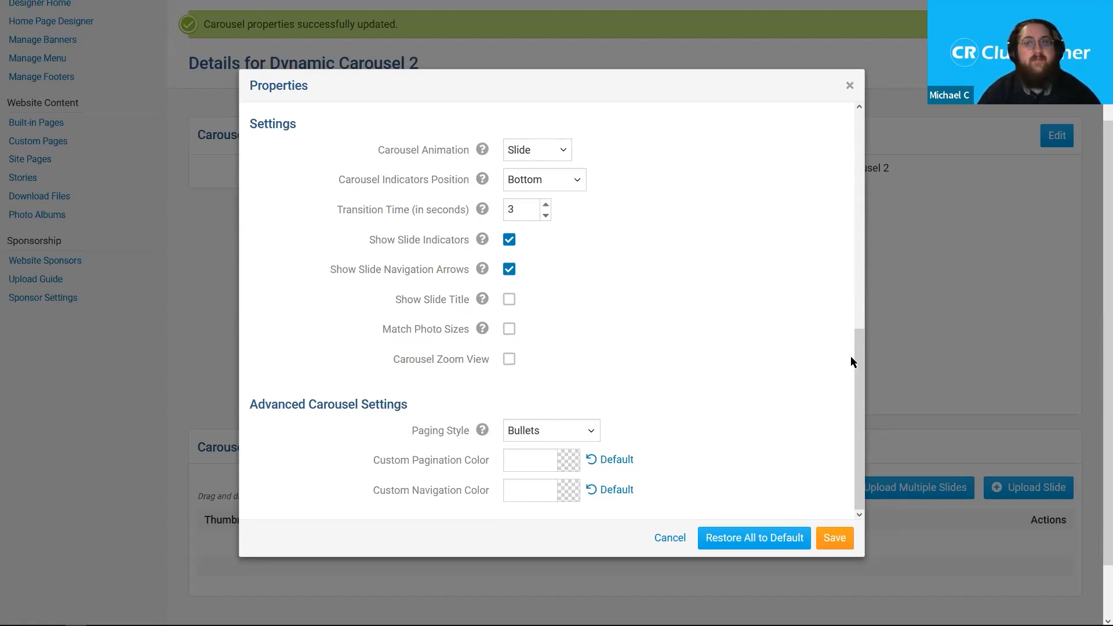
pyautogui.scroll(7, 695, 289)
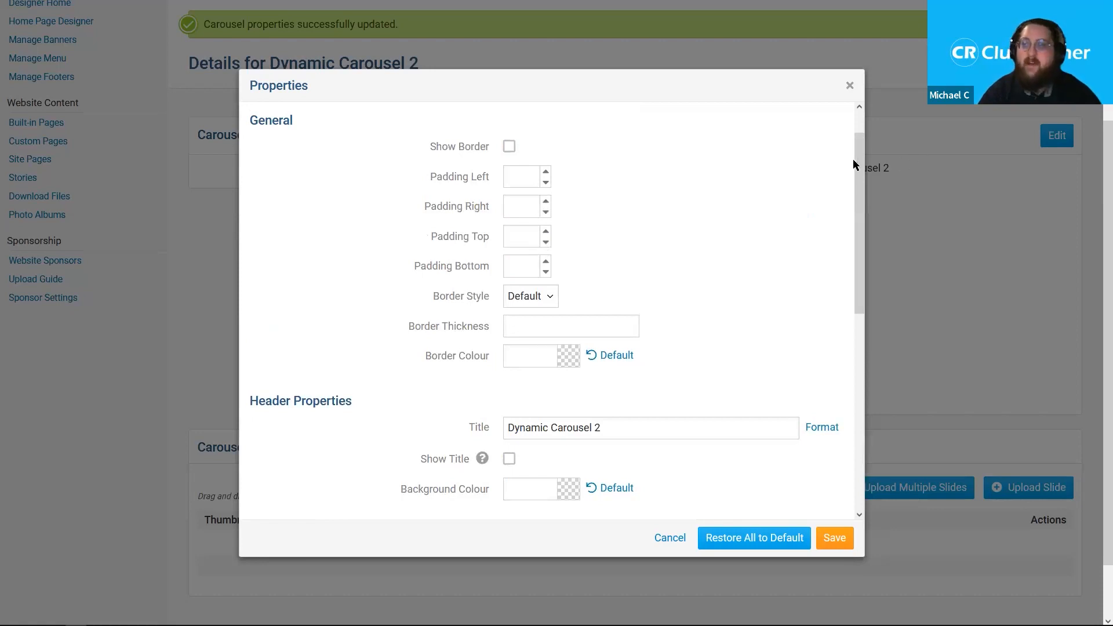
pyautogui.moveTo(857, 147); pyautogui.dragTo(850, 369)
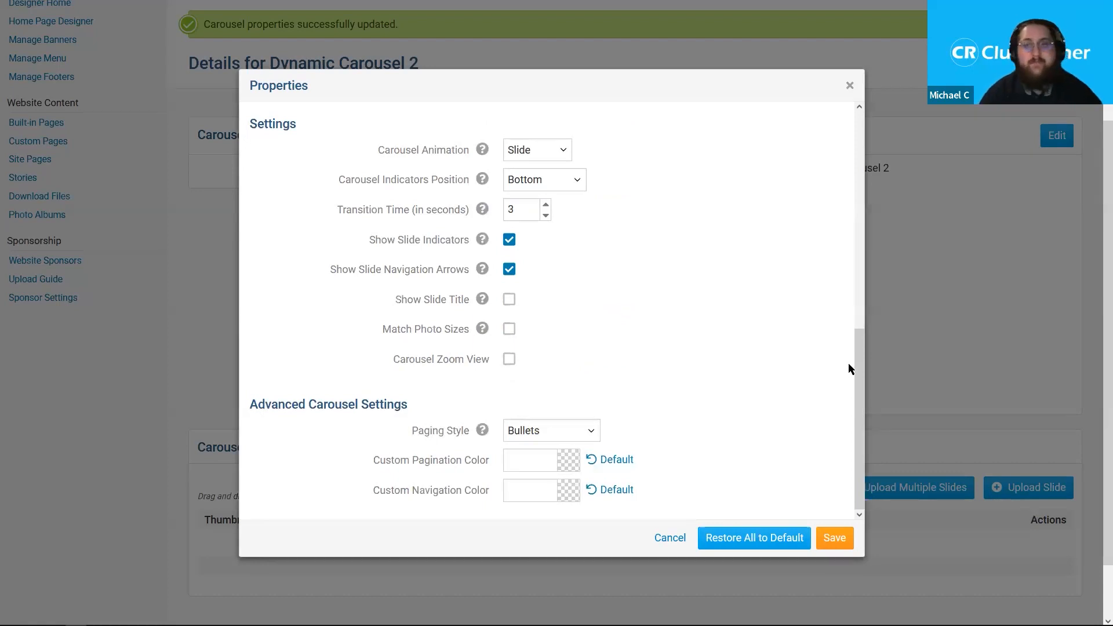
# - Check the available carousel animation types without changing the selection, and look over the slide indicator setting
pyautogui.moveTo(447, 154)
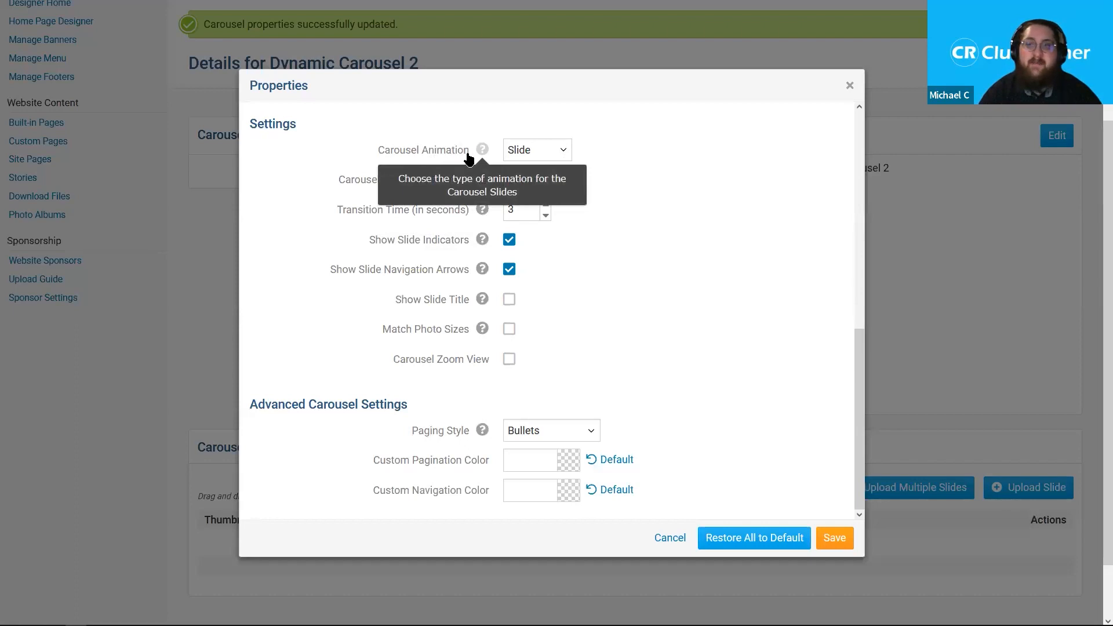
pyautogui.click(554, 151)
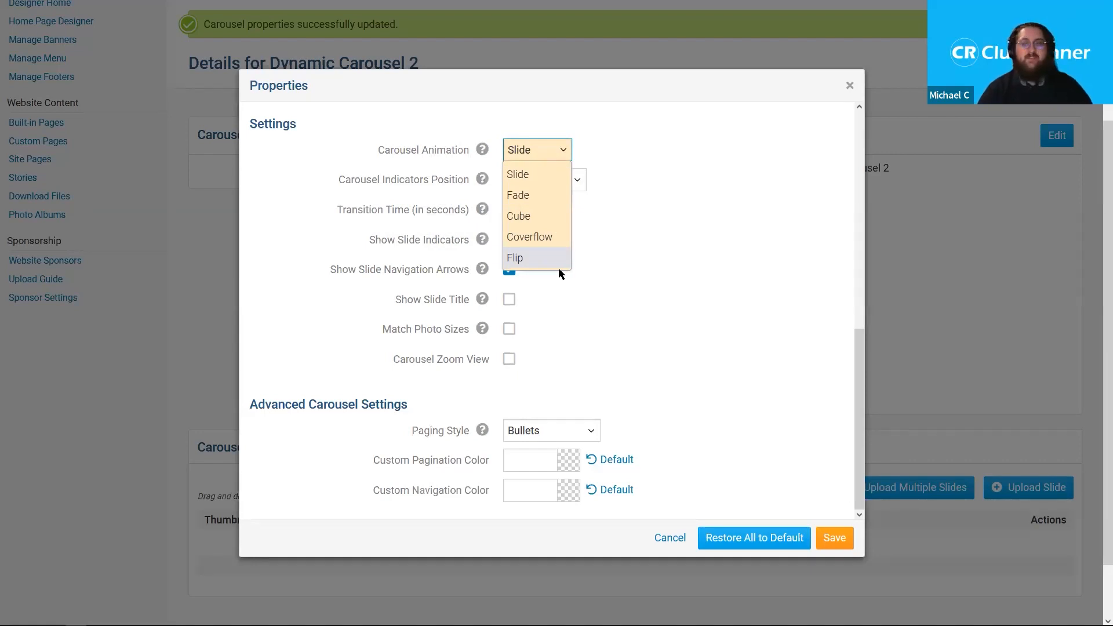
pyautogui.click(753, 259)
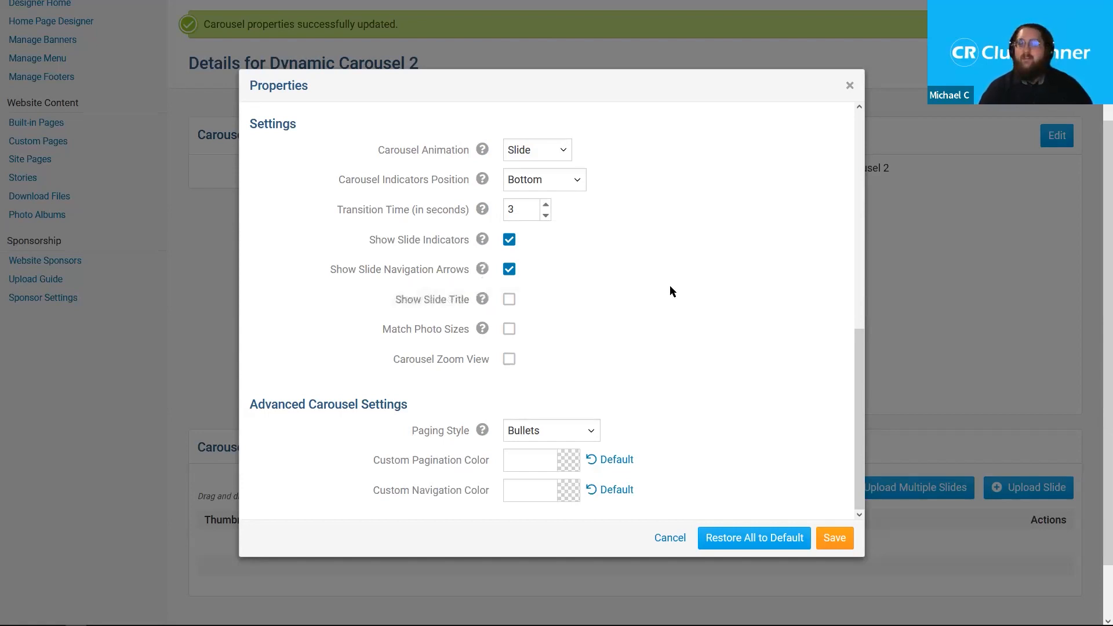
pyautogui.moveTo(424, 247)
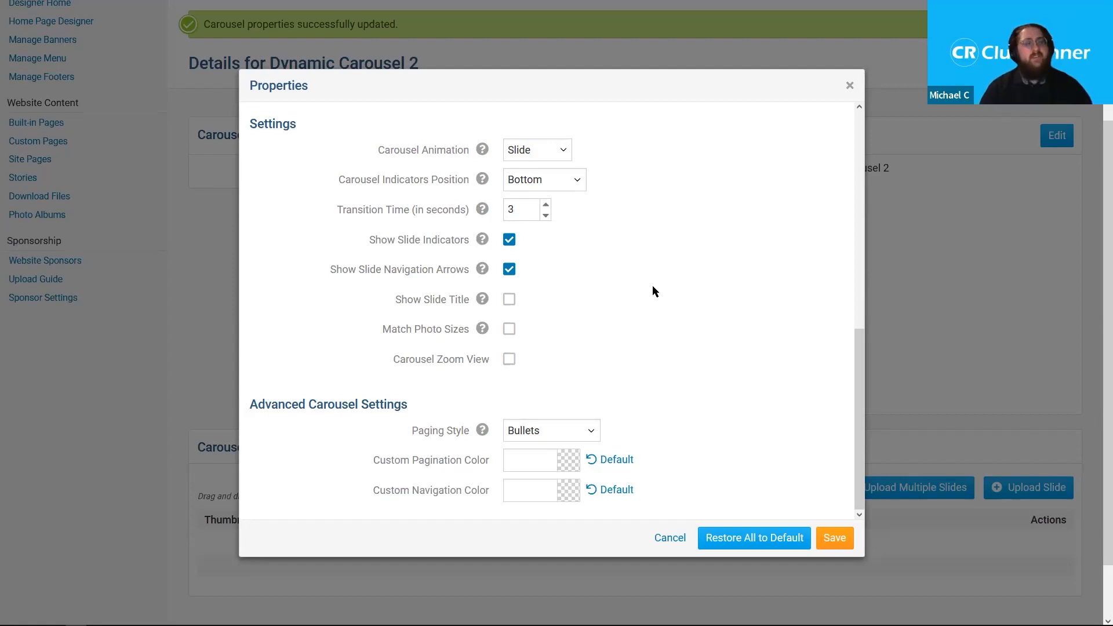
# - View the live home page carousel, jump between its slides with the slide indicators, and return to the widget properties
pyautogui.moveTo(367, 1)
pyautogui.click(472, 15)
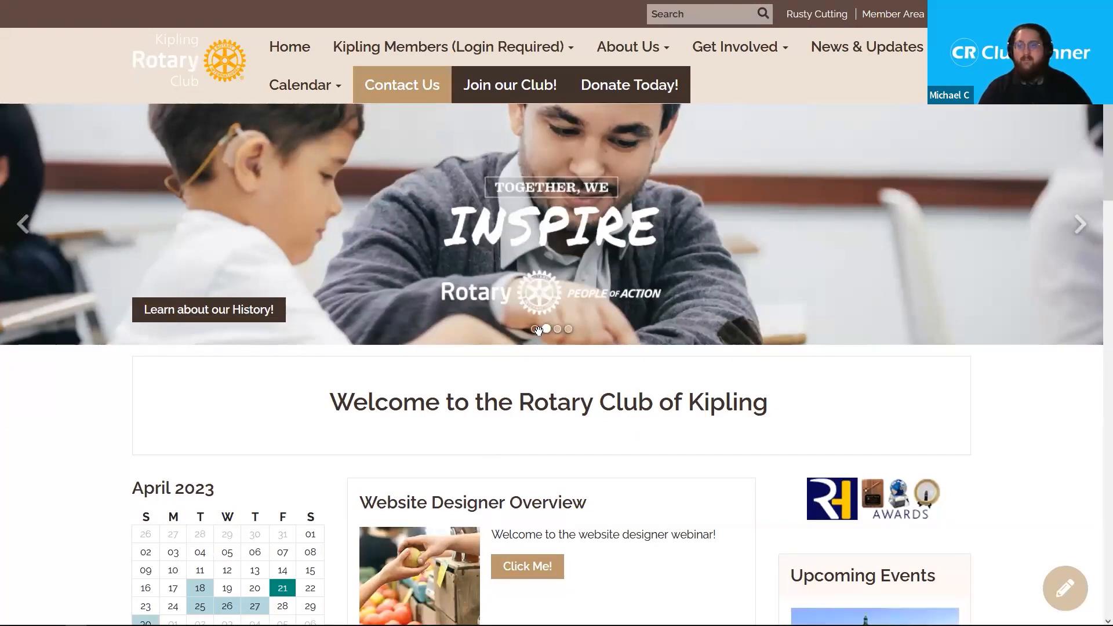
pyautogui.click(535, 330)
pyautogui.click(546, 330)
pyautogui.click(557, 332)
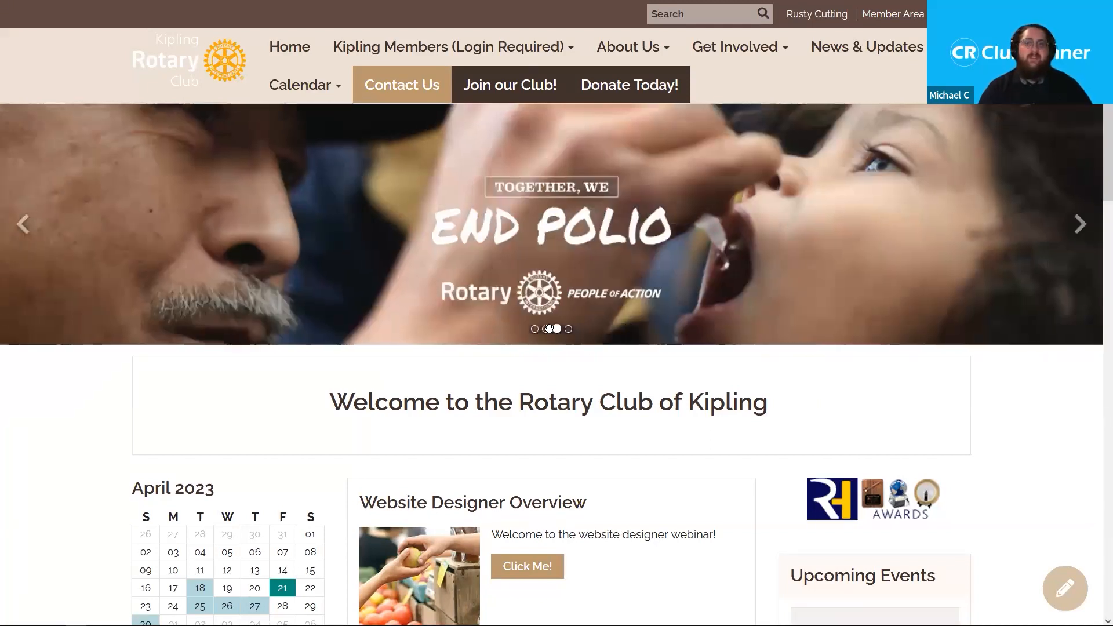
pyautogui.click(546, 330)
pyautogui.click(535, 330)
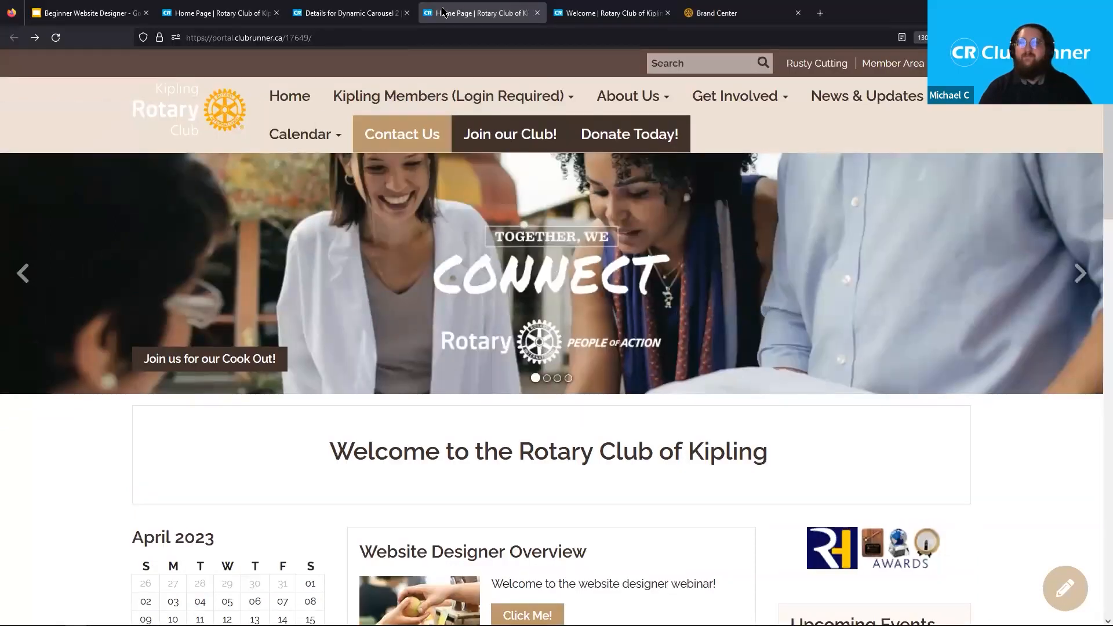
pyautogui.click(350, 11)
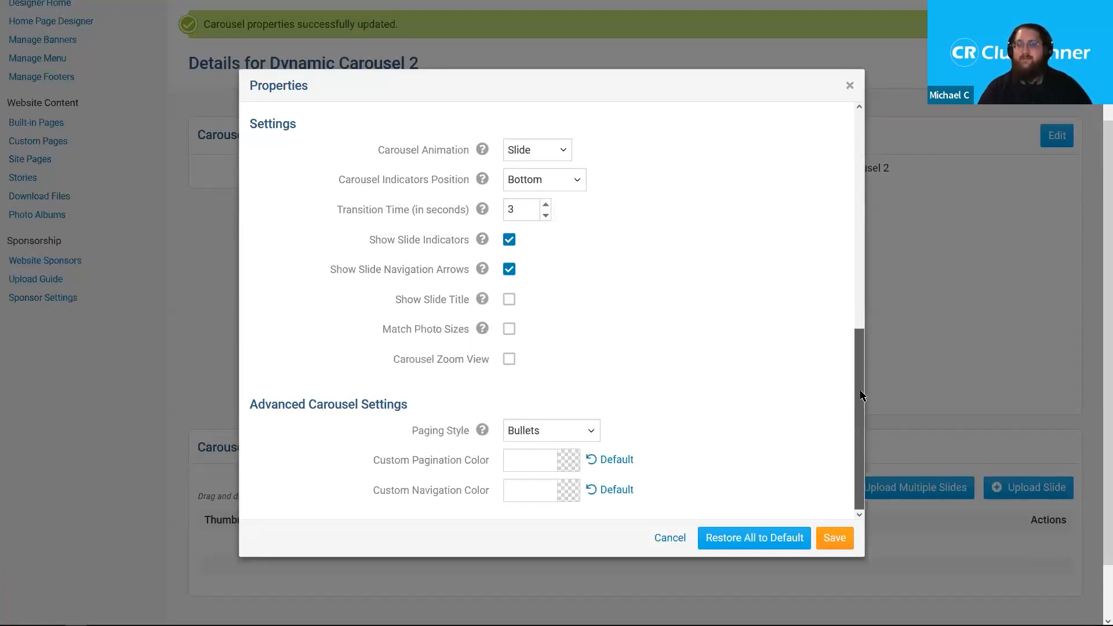
# - Save the Dynamic Carousel 2 widget properties and go to its Carousel Slides section
pyautogui.moveTo(480, 433)
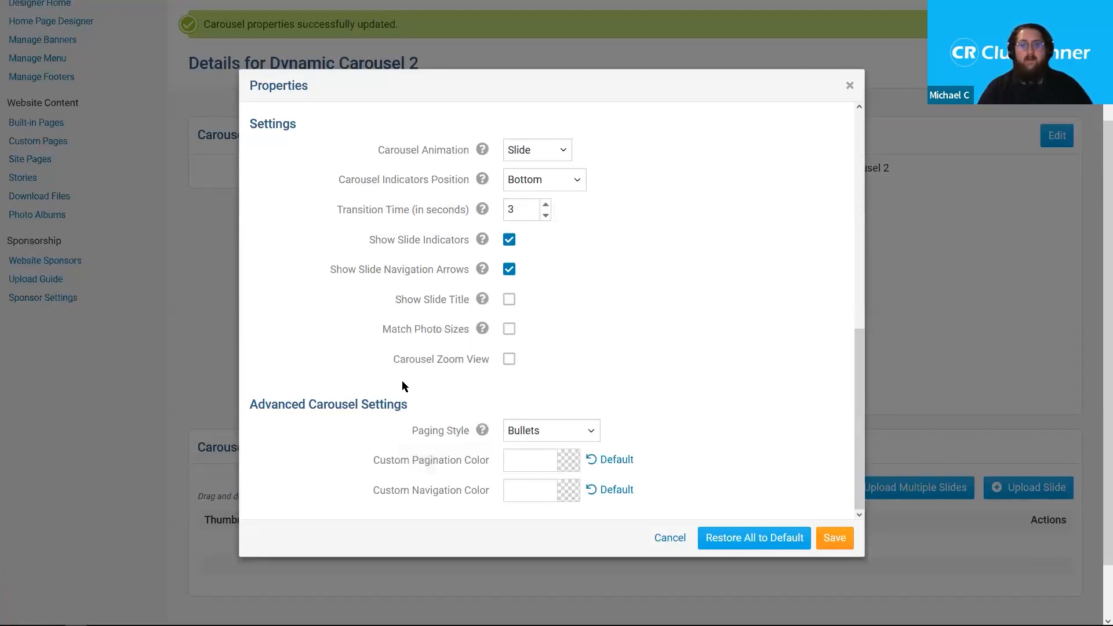
pyautogui.scroll(10, 642, 331)
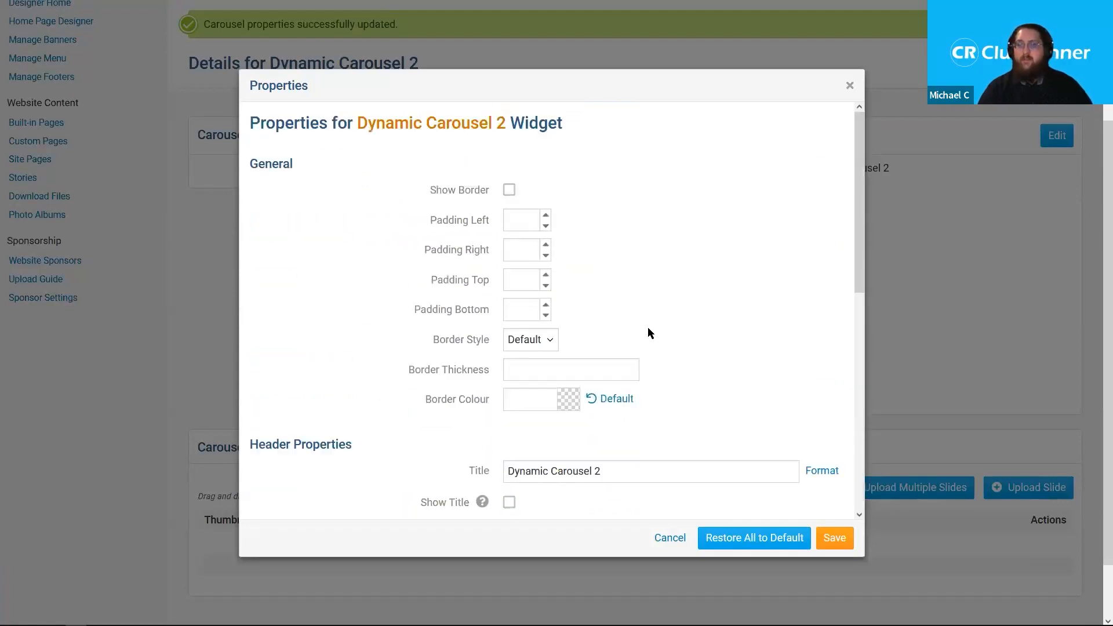
pyautogui.click(834, 542)
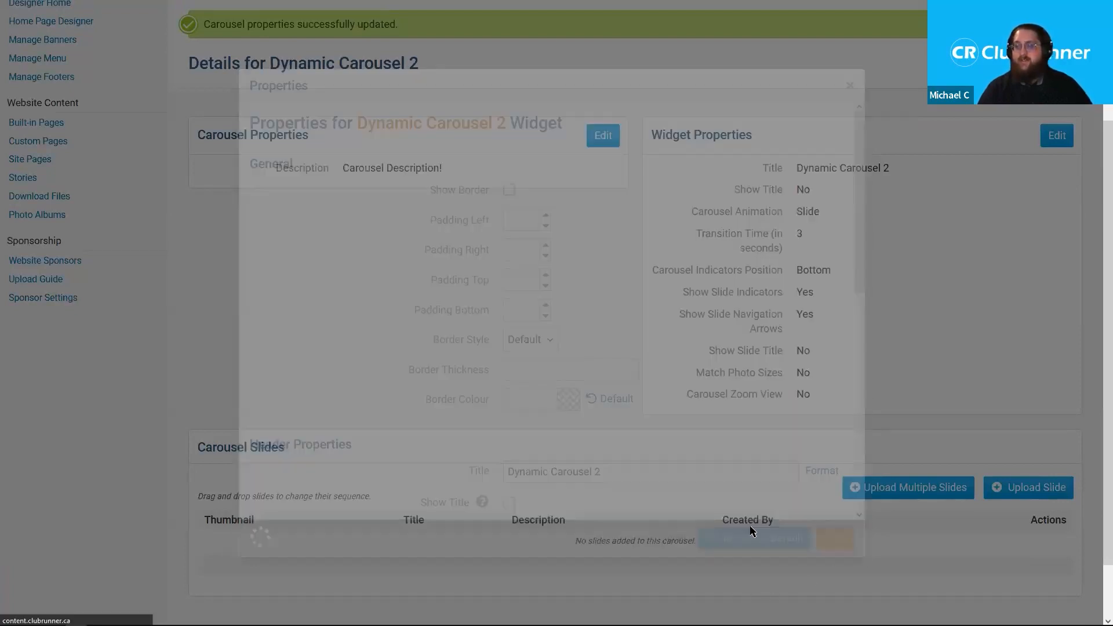
pyautogui.scroll(-1, 1010, 248)
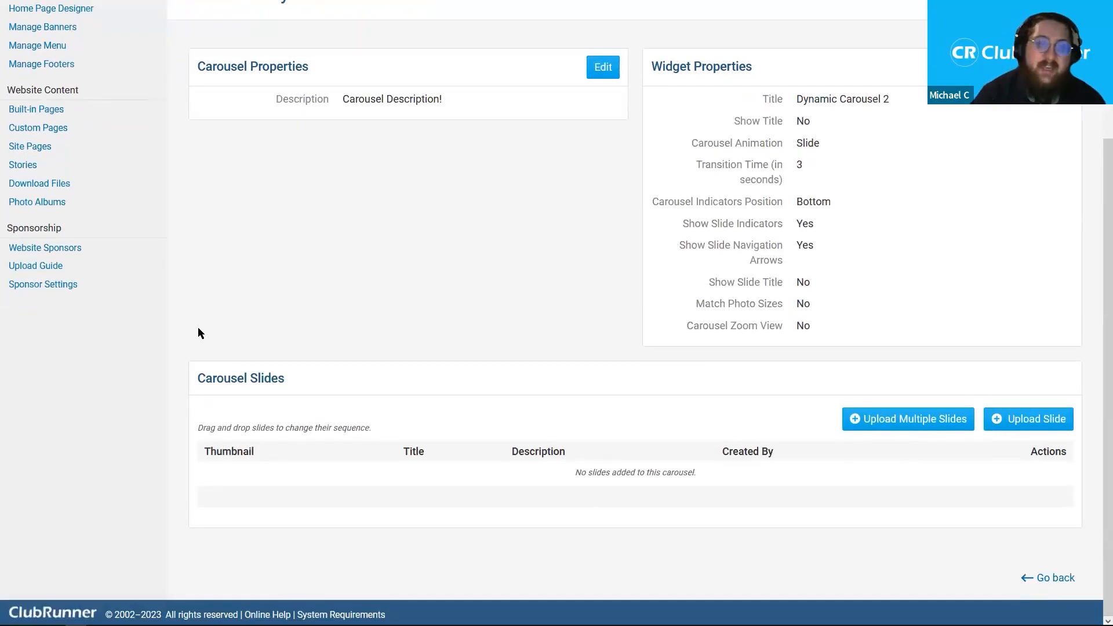
pyautogui.moveTo(198, 377); pyautogui.dragTo(326, 385)
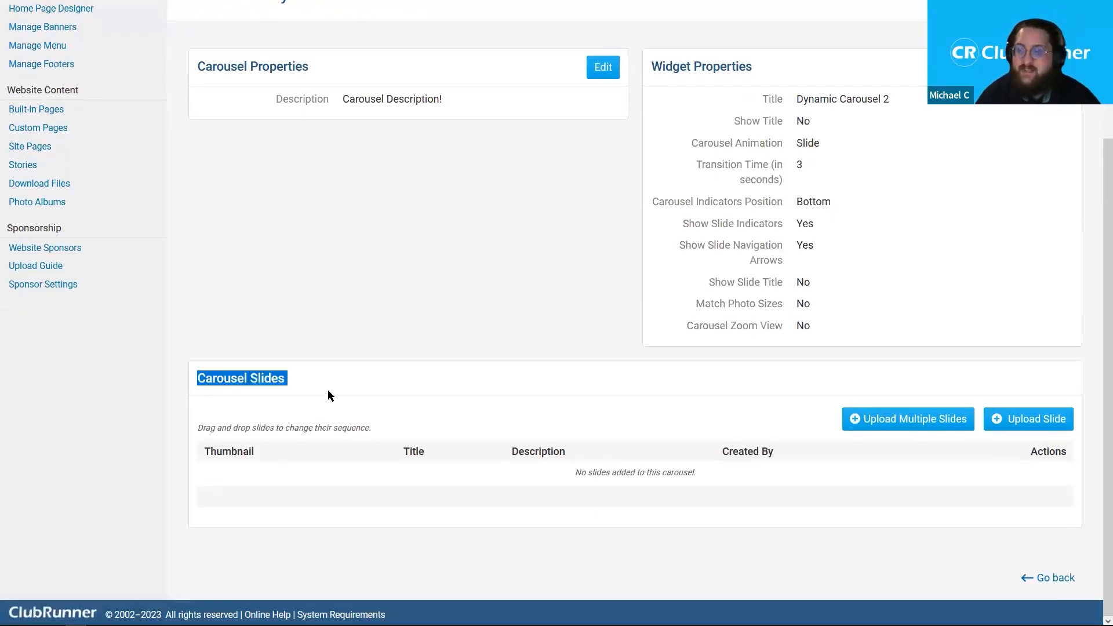
# - Start a new single slide for Dynamic Carousel 2 and open the image library for its image
pyautogui.click(328, 390)
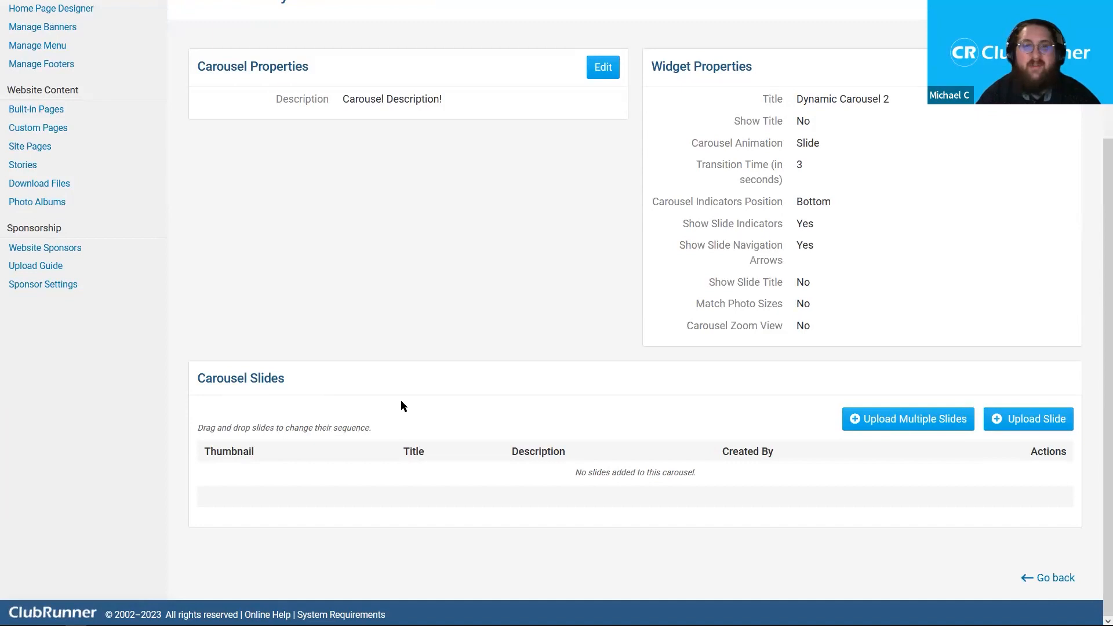
pyautogui.click(1024, 426)
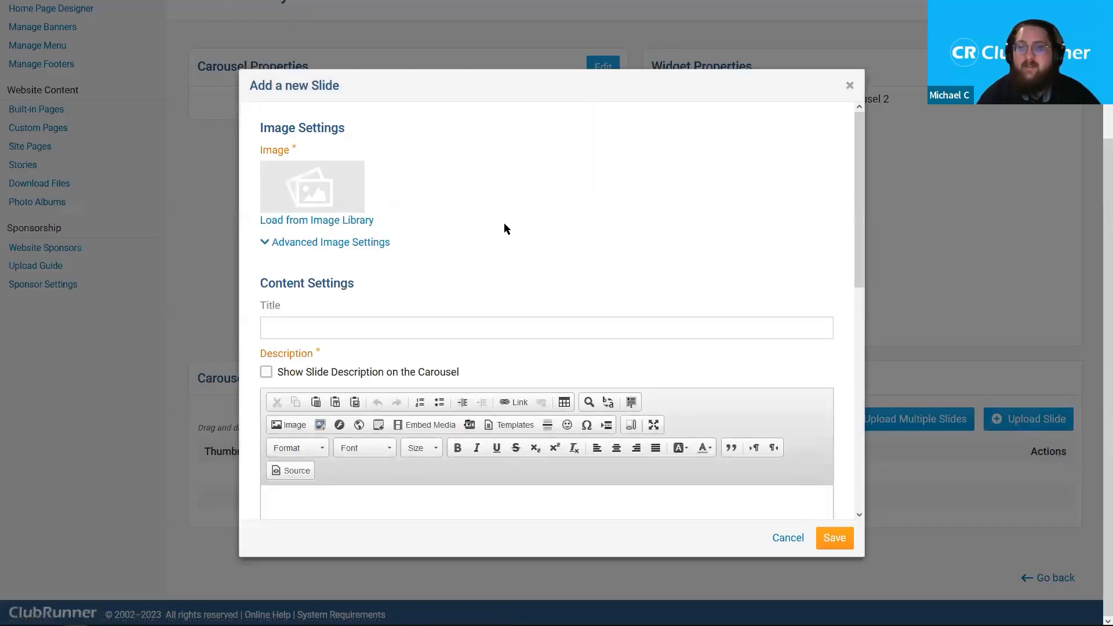
pyautogui.moveTo(857, 165); pyautogui.dragTo(907, 131)
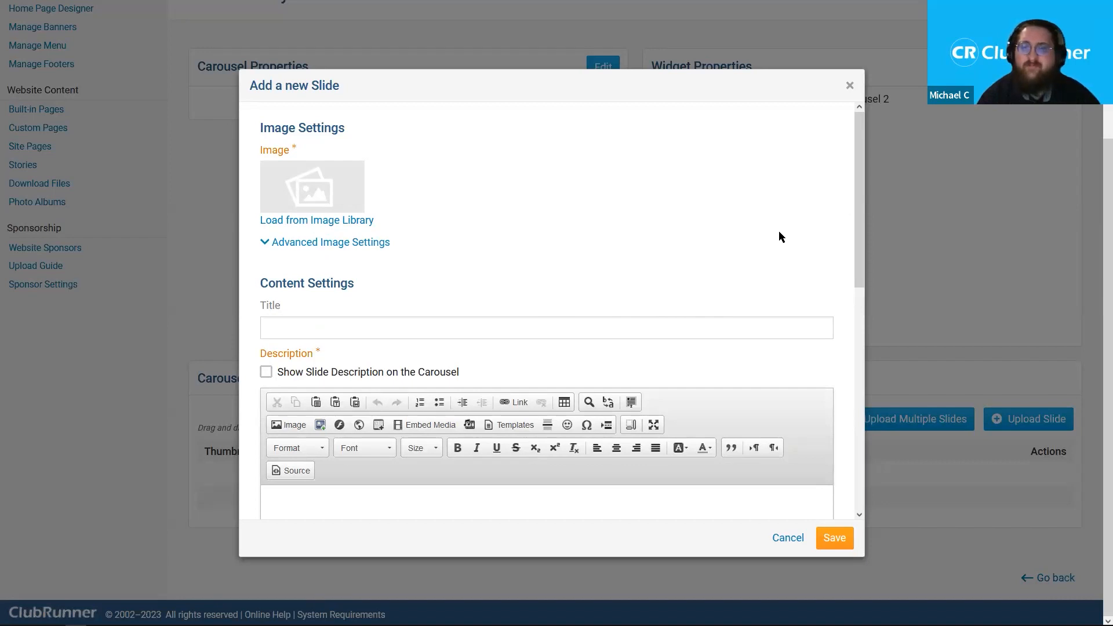
pyautogui.moveTo(260, 124); pyautogui.dragTo(420, 199)
pyautogui.click(444, 198)
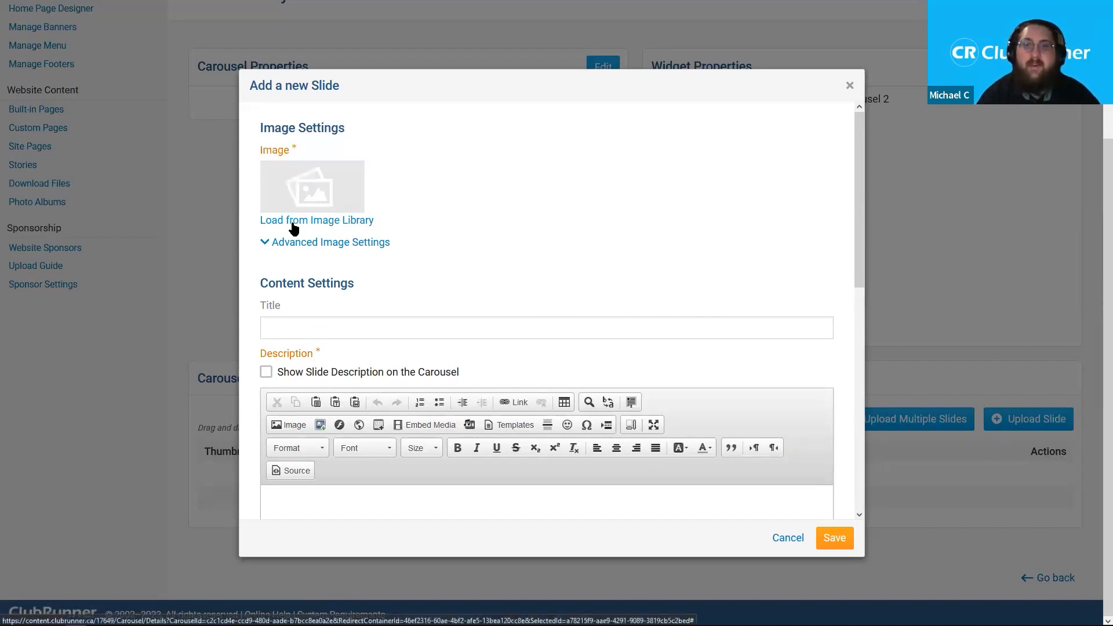
pyautogui.moveTo(258, 221); pyautogui.dragTo(374, 229)
pyautogui.click(361, 228)
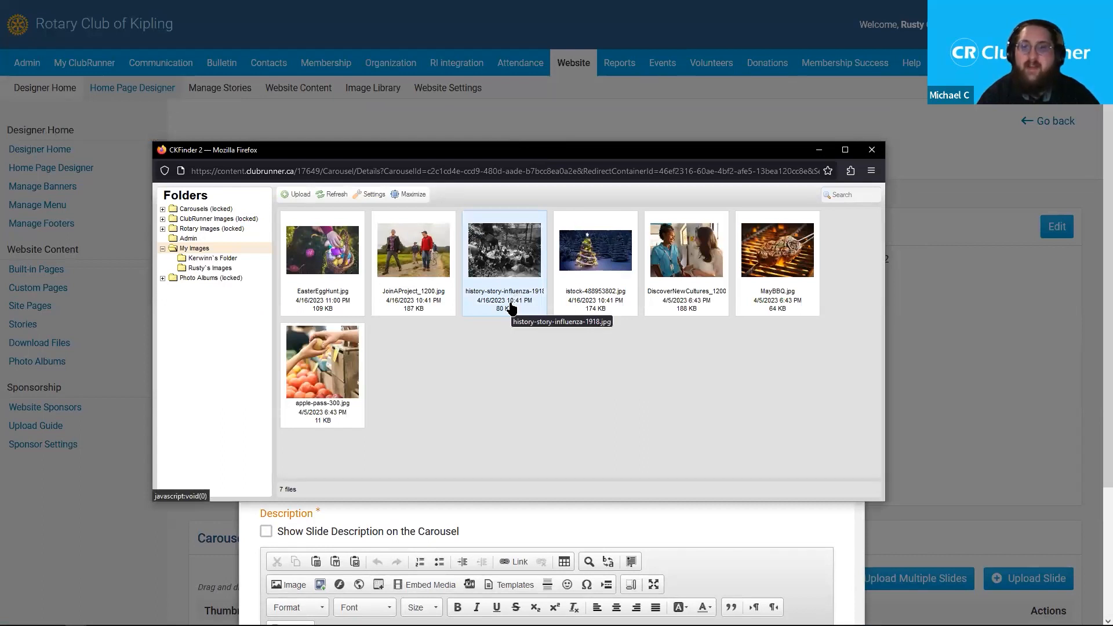
# - Choose POAEnglishConnect.jpeg from the dynamic-carousel folder under the locked Carousels as the slide's image
pyautogui.click(231, 260)
pyautogui.click(226, 269)
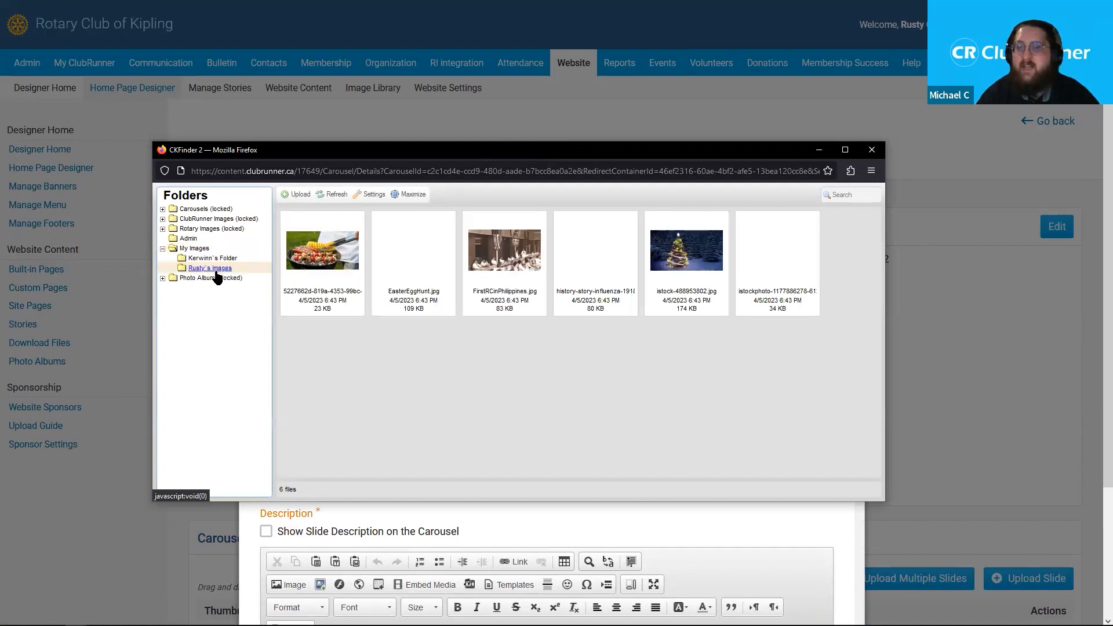
pyautogui.click(163, 209)
pyautogui.click(202, 221)
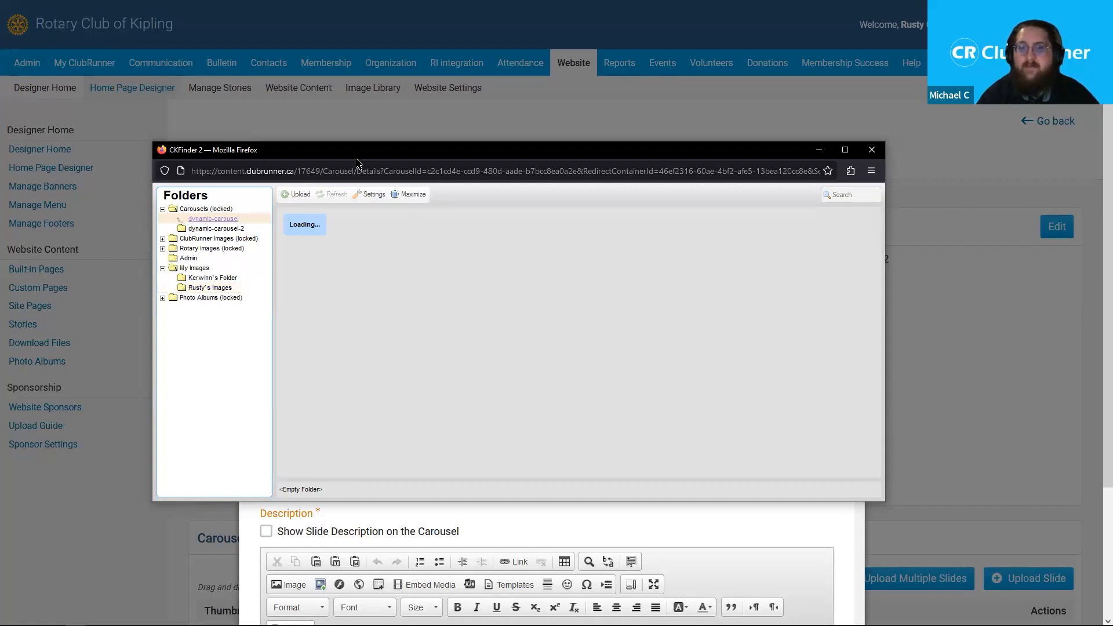
pyautogui.moveTo(357, 163); pyautogui.dragTo(351, 185)
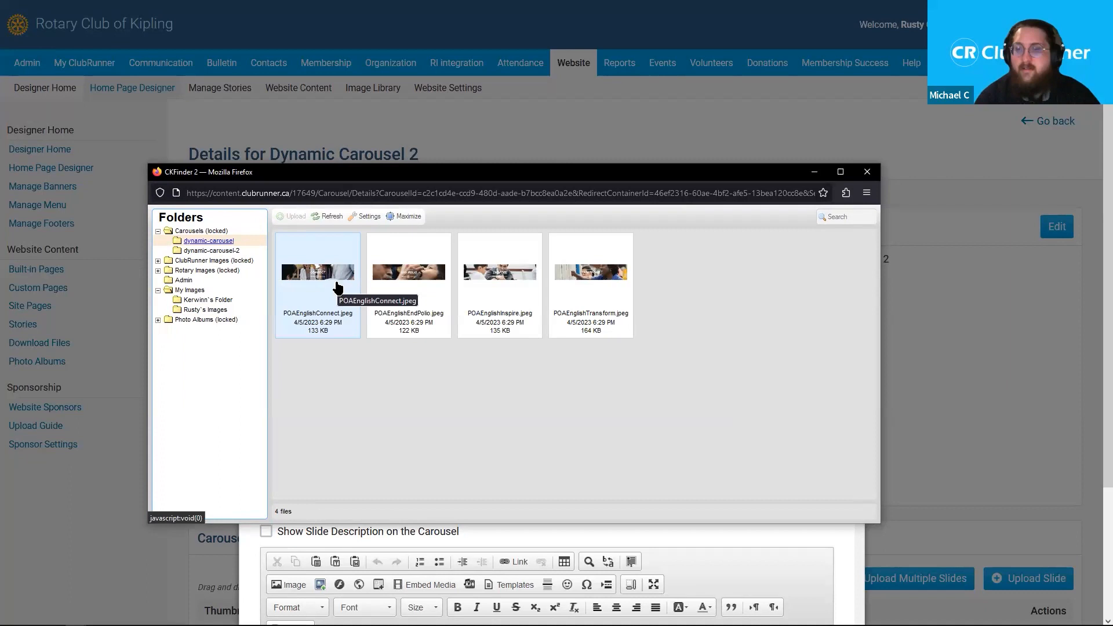
pyautogui.moveTo(346, 180); pyautogui.dragTo(348, 156)
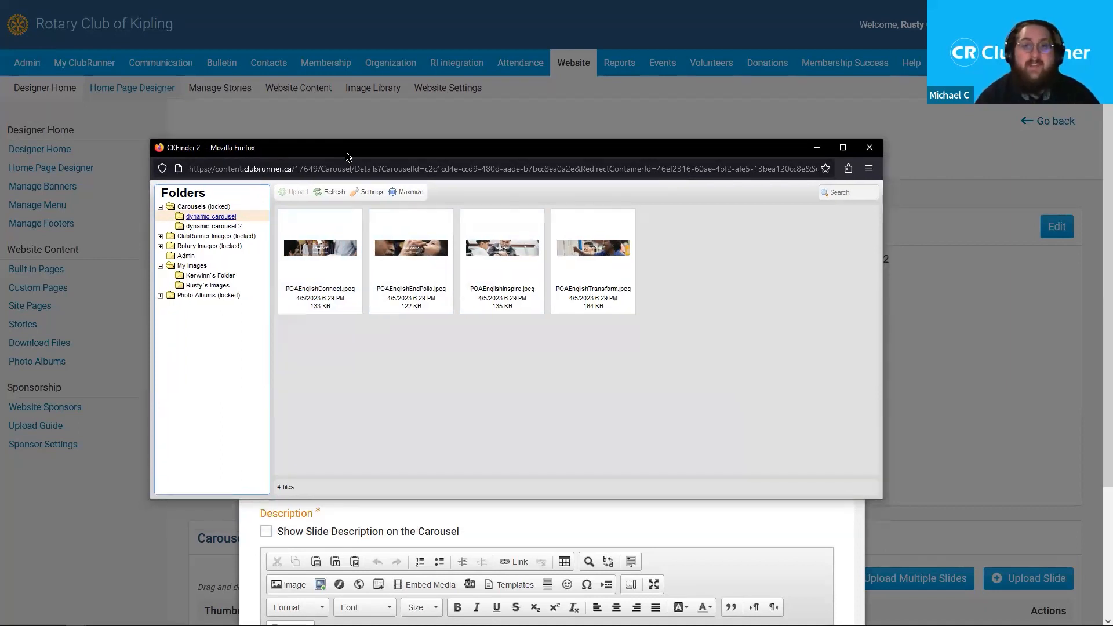
pyautogui.click(340, 278)
pyautogui.doubleClick(340, 278)
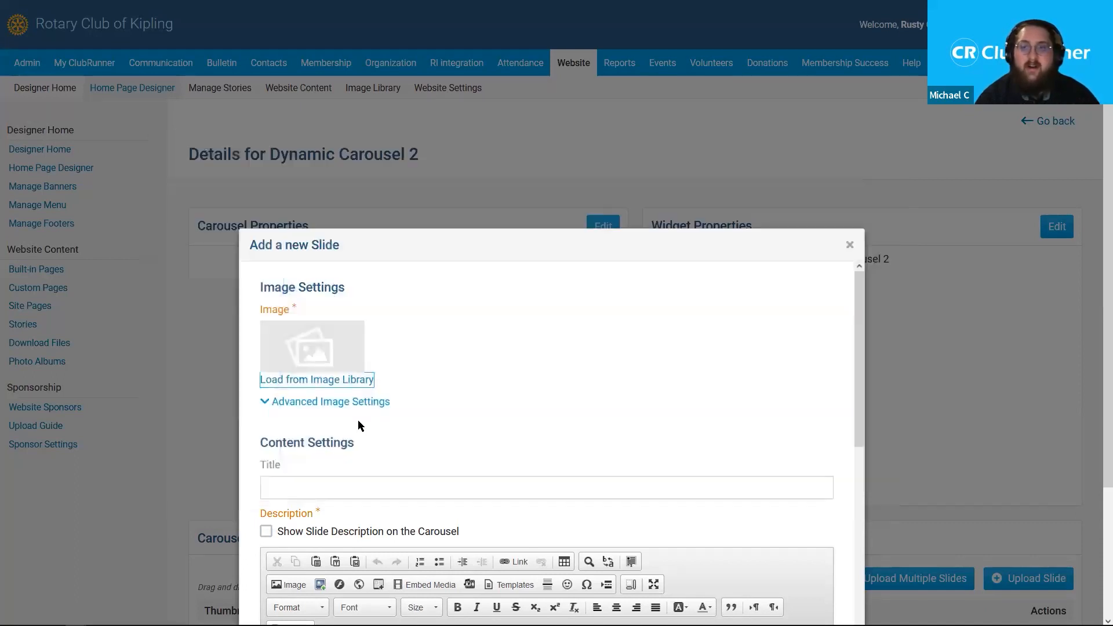
pyautogui.moveTo(397, 251); pyautogui.dragTo(397, 85)
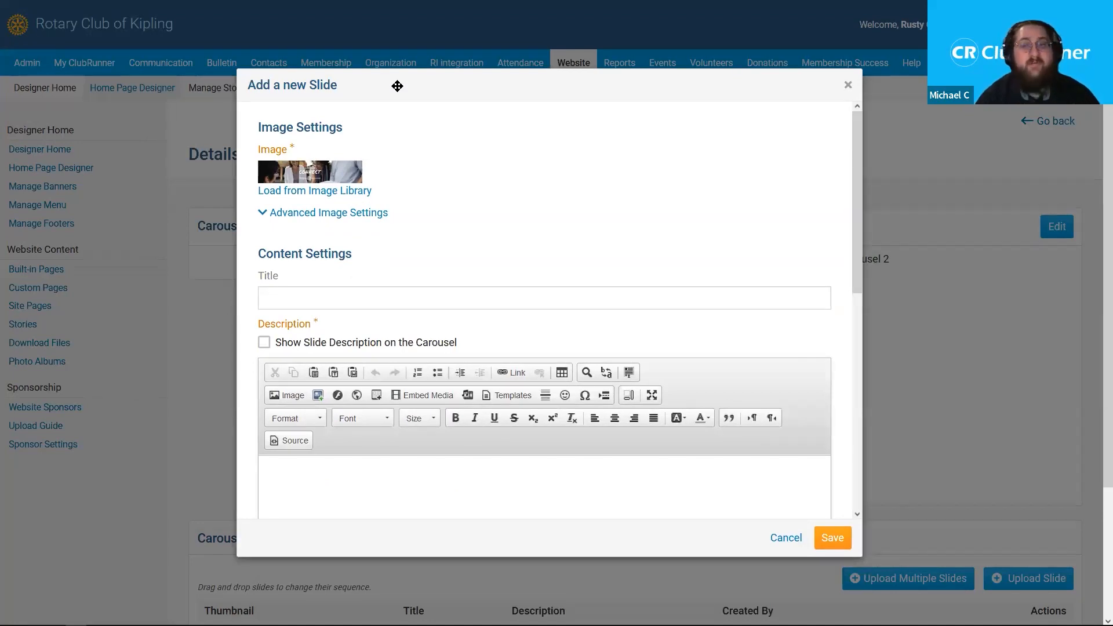
# - Enter "Connect" as the title of the new slide in the content settings
pyautogui.moveTo(852, 130); pyautogui.dragTo(868, 201)
pyautogui.click(313, 145)
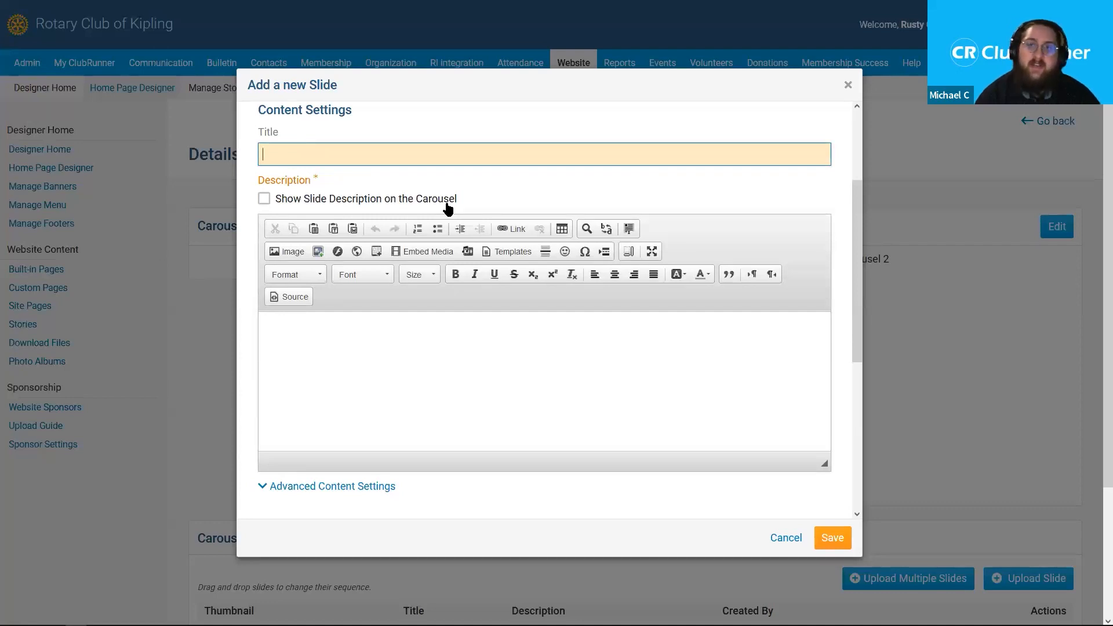
pyautogui.scroll(3, 461, 183)
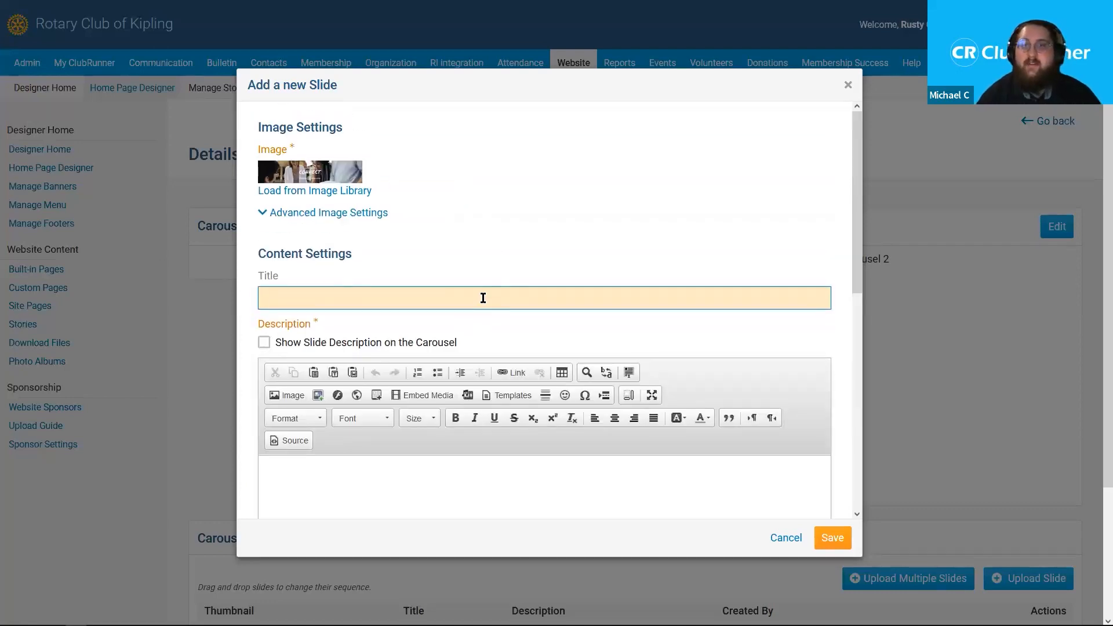
pyautogui.write('Connect.')
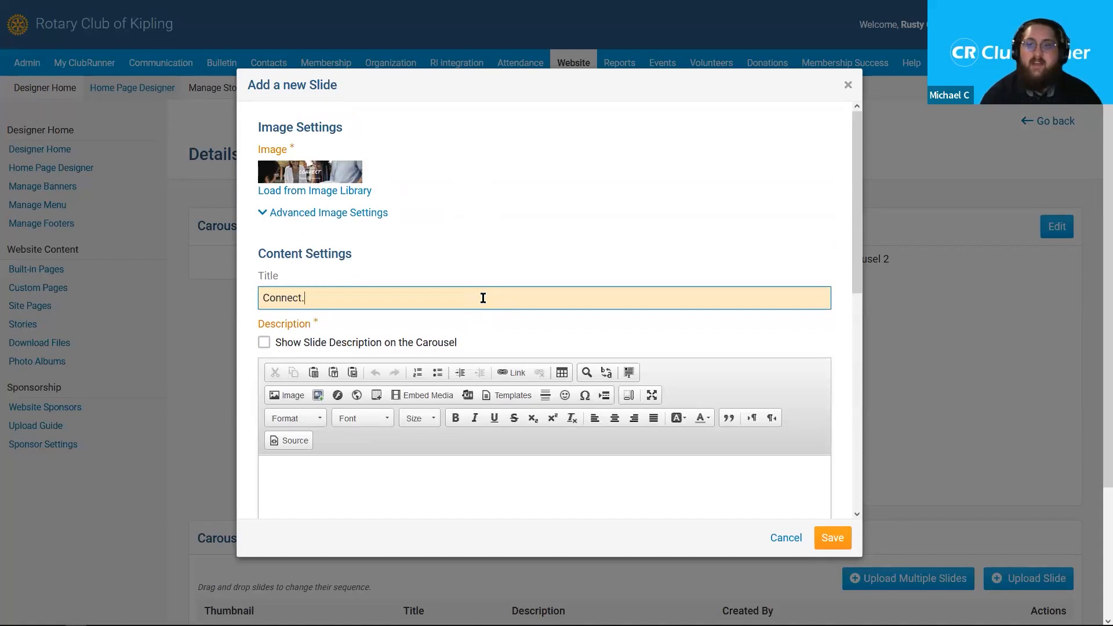
pyautogui.press('BackSpace')
# - Enable showing the slide description on the carousel and write "This is the description." as its text
pyautogui.scroll(-3, 520, 319)
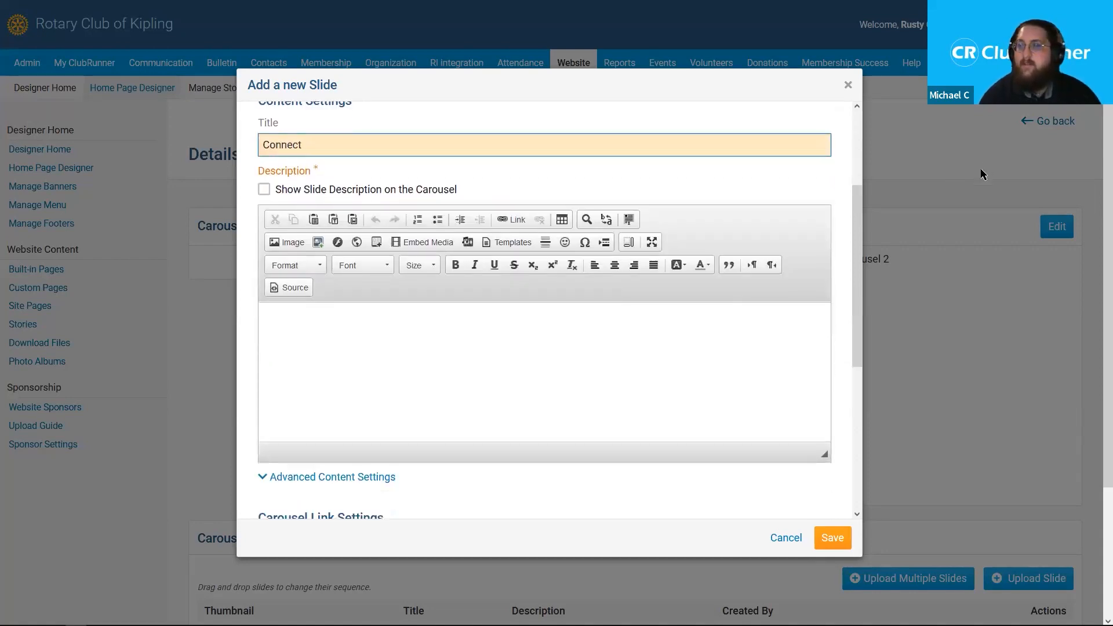
pyautogui.click(468, 347)
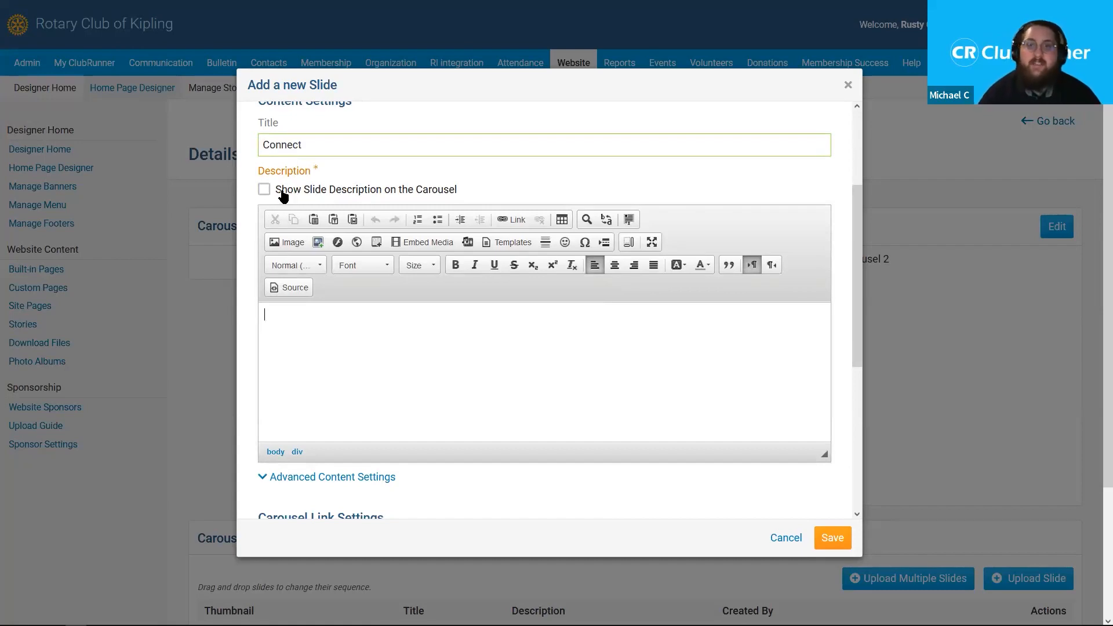
pyautogui.moveTo(275, 196); pyautogui.dragTo(475, 198)
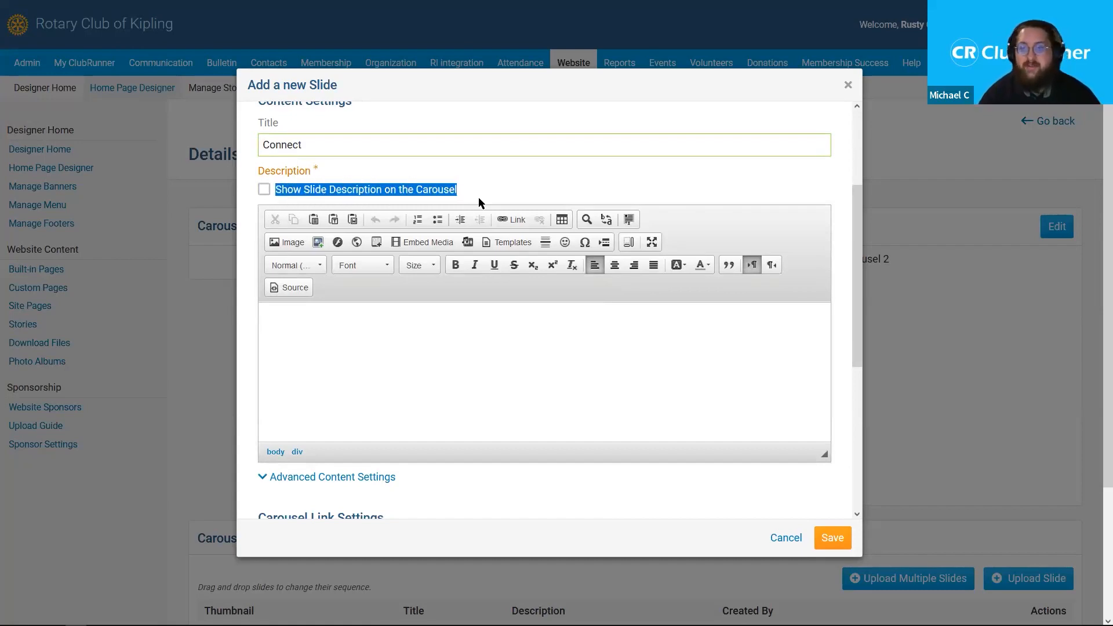
pyautogui.click(394, 197)
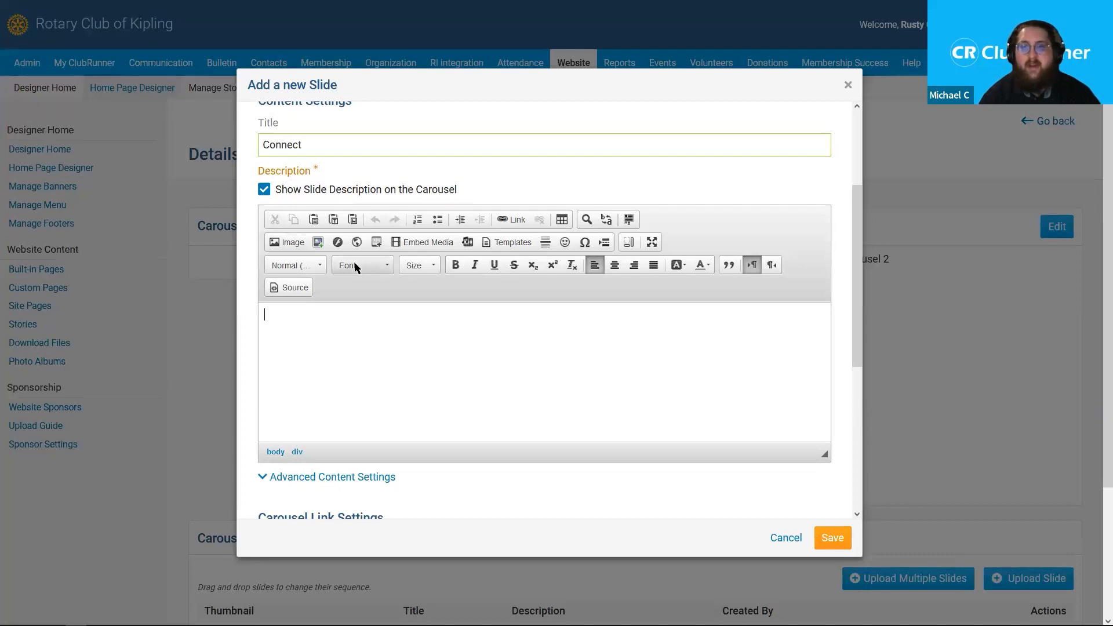
pyautogui.write('Desc')
pyautogui.press('BackSpace')
pyautogui.press('BackSpace')
pyautogui.press('BackSpace')
pyautogui.press('BackSpace')
pyautogui.write('This is the description.')
# - Expand the slide's advanced content settings and set the background color to the light red #ff4c4c
pyautogui.moveTo(857, 201); pyautogui.dragTo(829, 365)
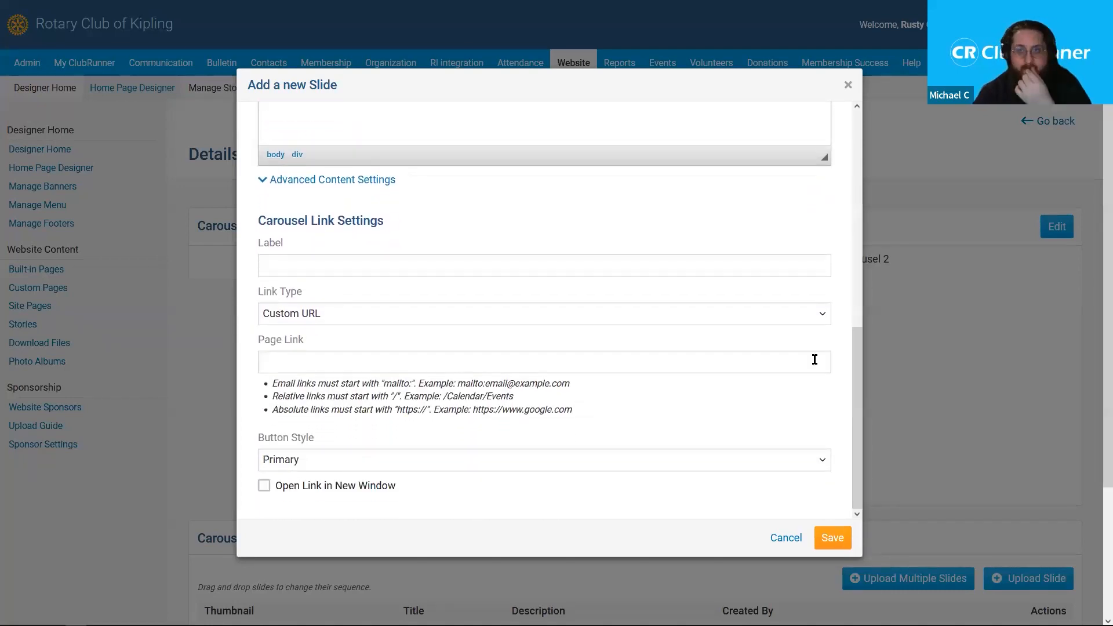
pyautogui.click(287, 183)
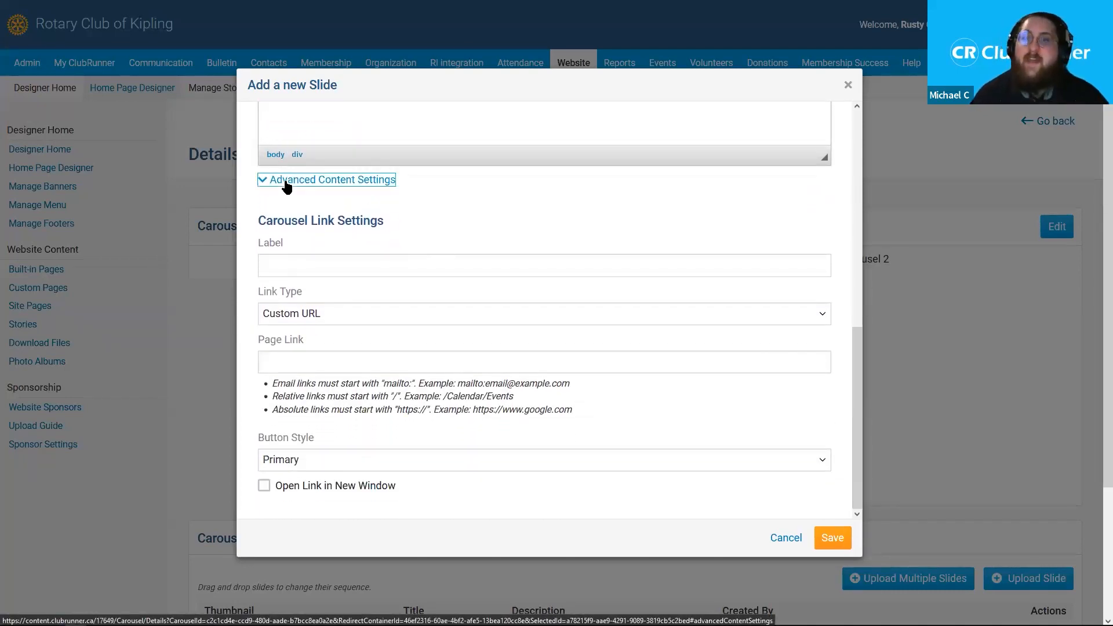
pyautogui.scroll(1, 335, 197)
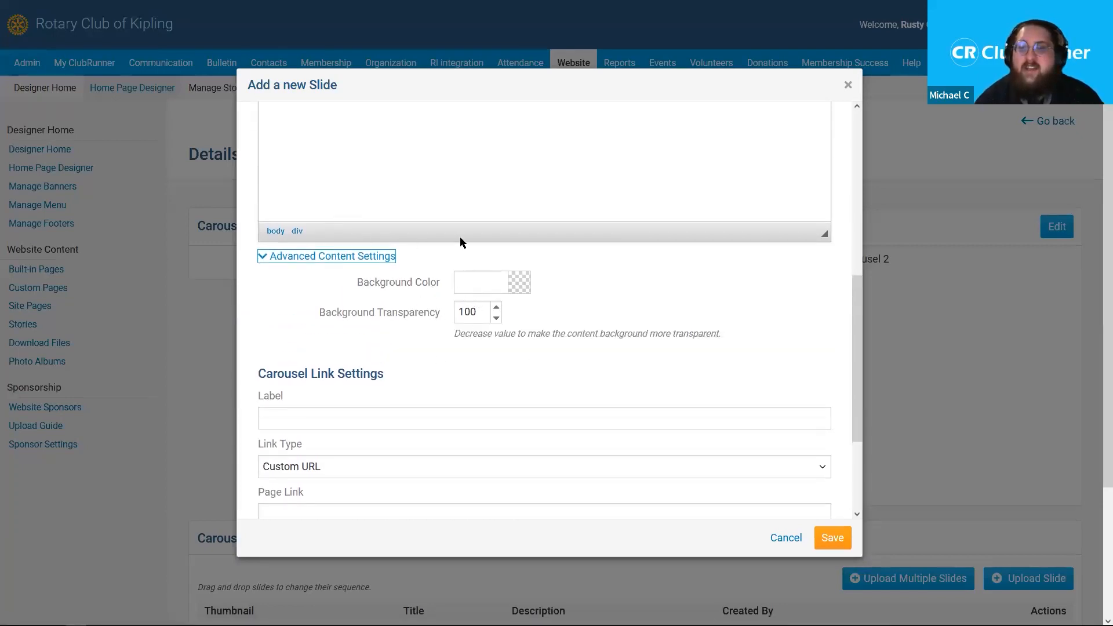
pyautogui.scroll(2, 460, 238)
pyautogui.click(447, 331)
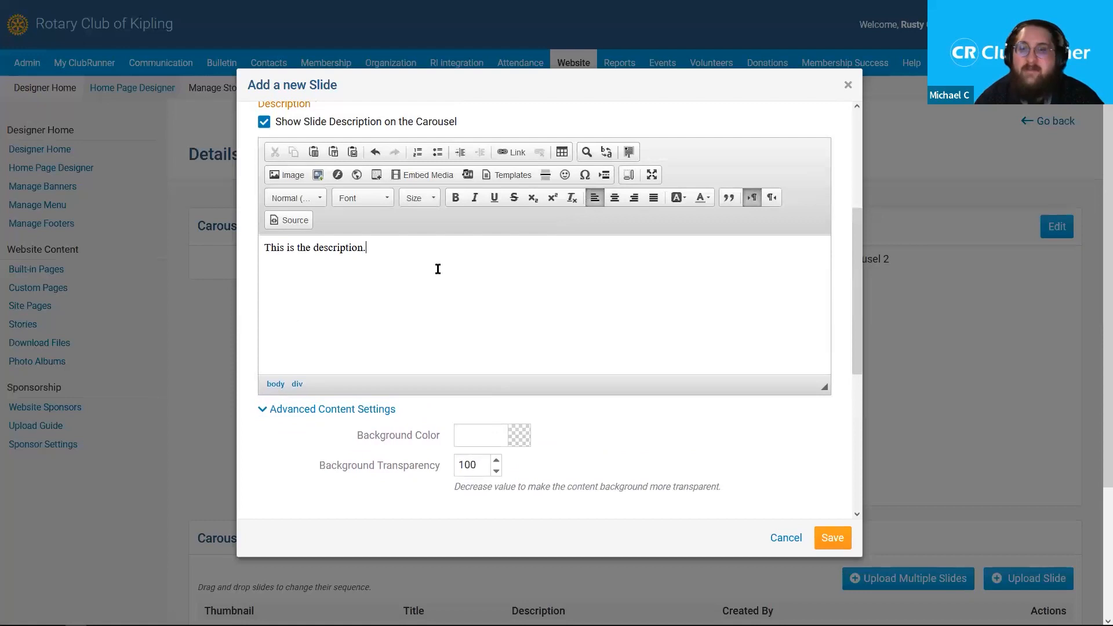
pyautogui.click(473, 438)
pyautogui.doubleClick(466, 465)
pyautogui.click(478, 440)
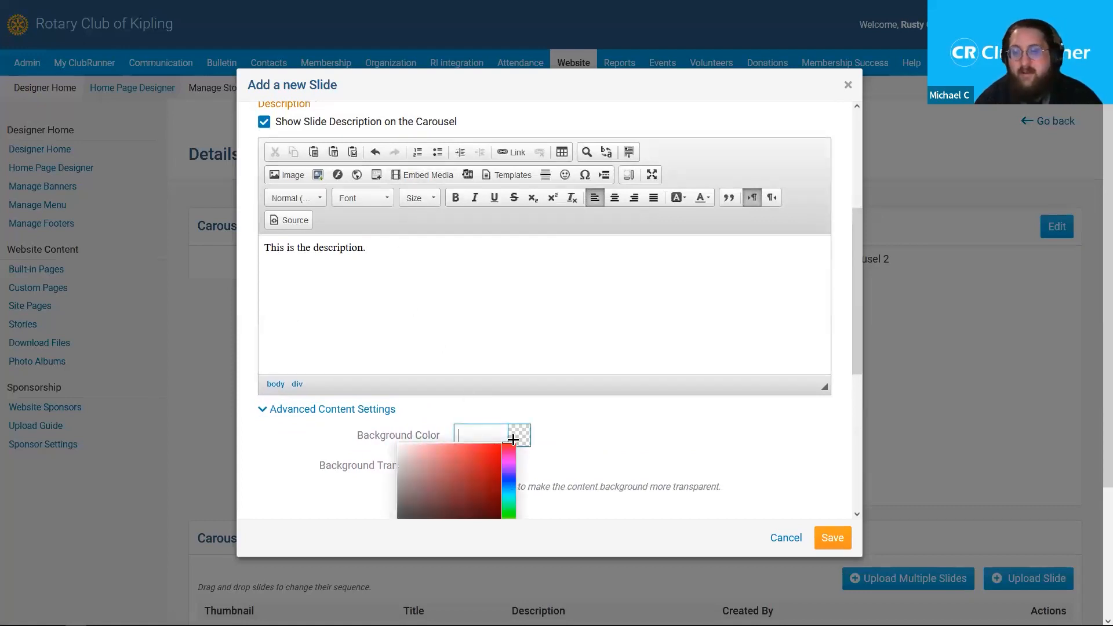
pyautogui.moveTo(475, 470)
pyautogui.mouseDown()
pyautogui.moveTo(486, 435)
pyautogui.moveTo(467, 410)
pyautogui.mouseUp()
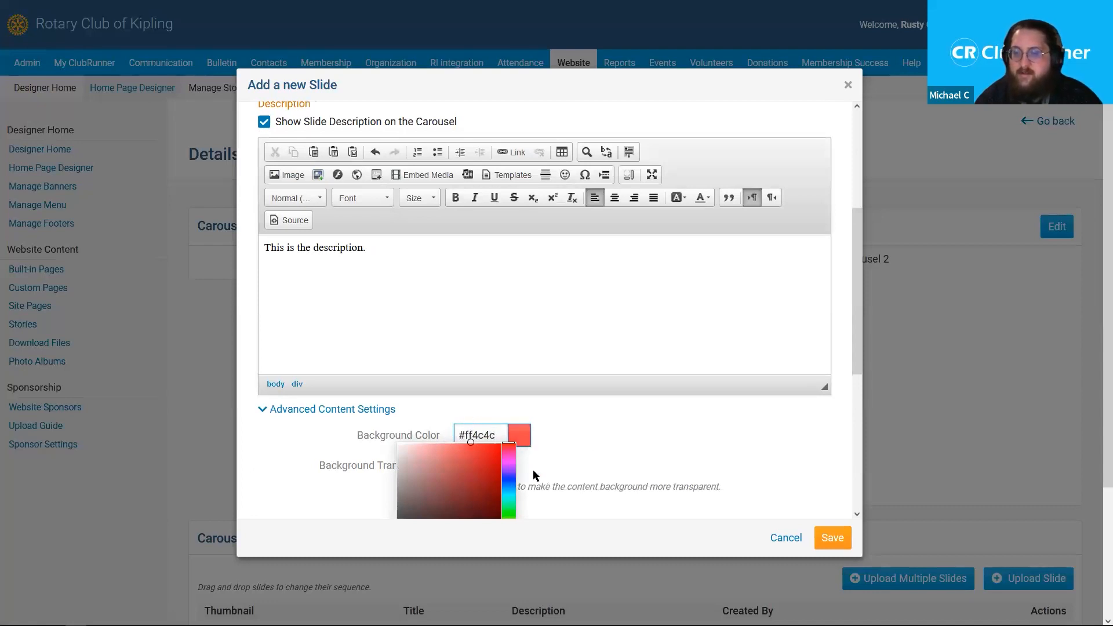
pyautogui.click(302, 451)
# - Set the background transparency of the slide's description to 50
pyautogui.doubleClick(467, 466)
pyautogui.write('50')
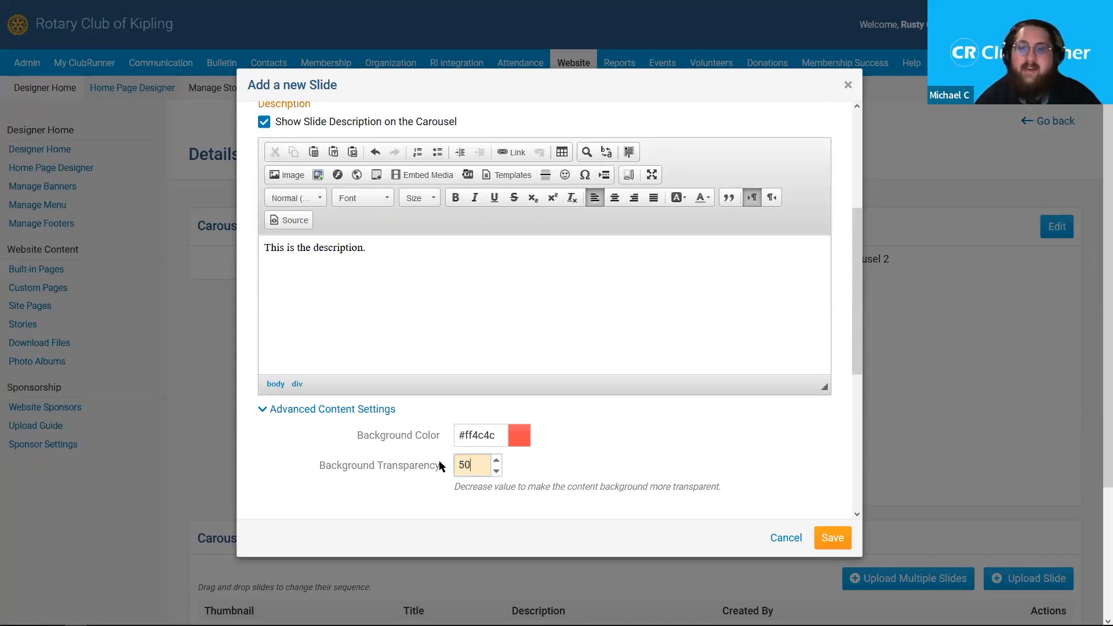
pyautogui.moveTo(370, 249); pyautogui.dragTo(236, 254)
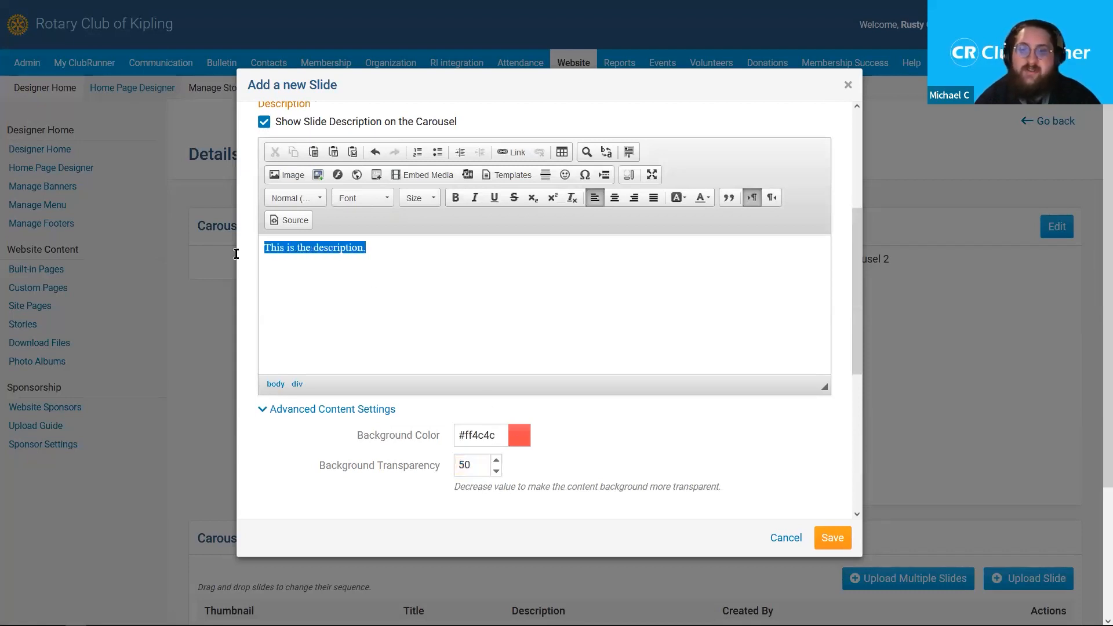
pyautogui.click(321, 467)
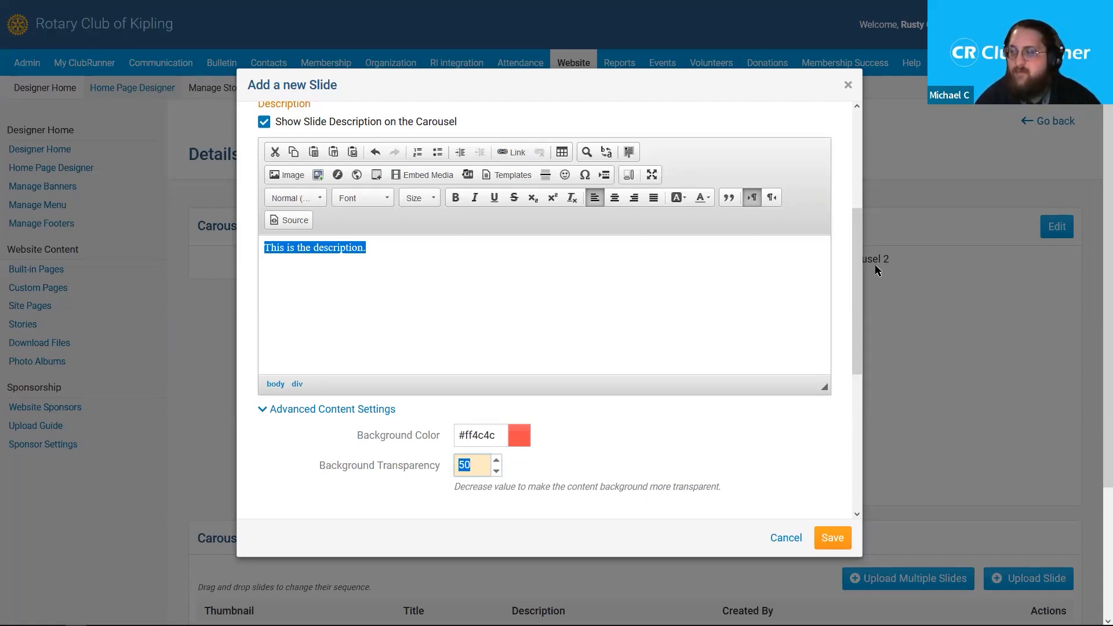
# - Set the label of the slide's carousel link to "Click here to learn more!"
pyautogui.moveTo(853, 255); pyautogui.dragTo(864, 411)
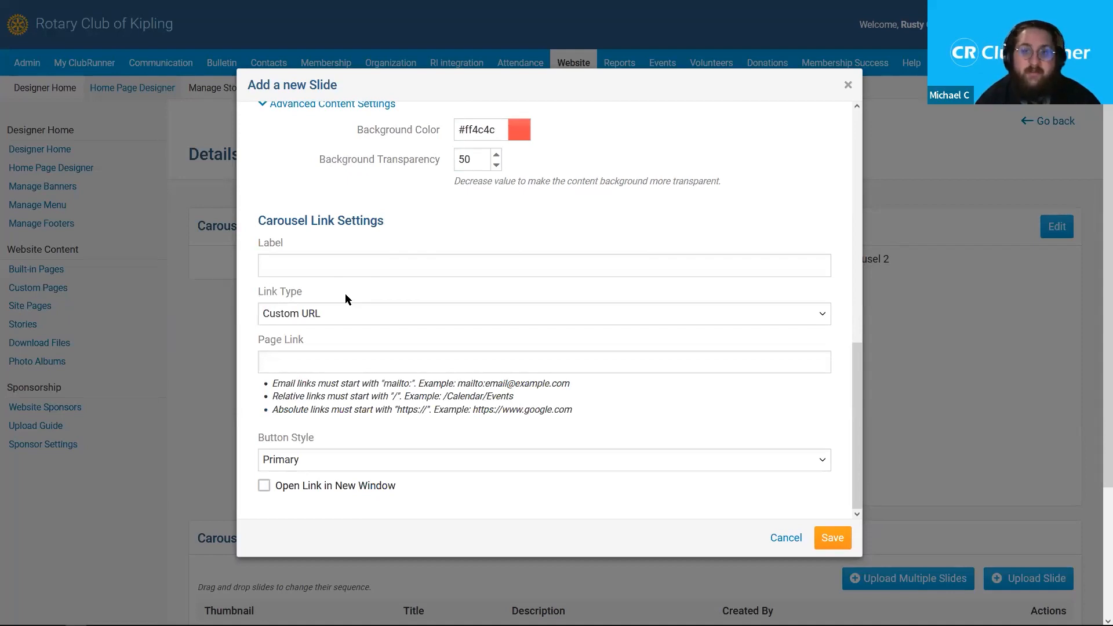
pyautogui.click(360, 262)
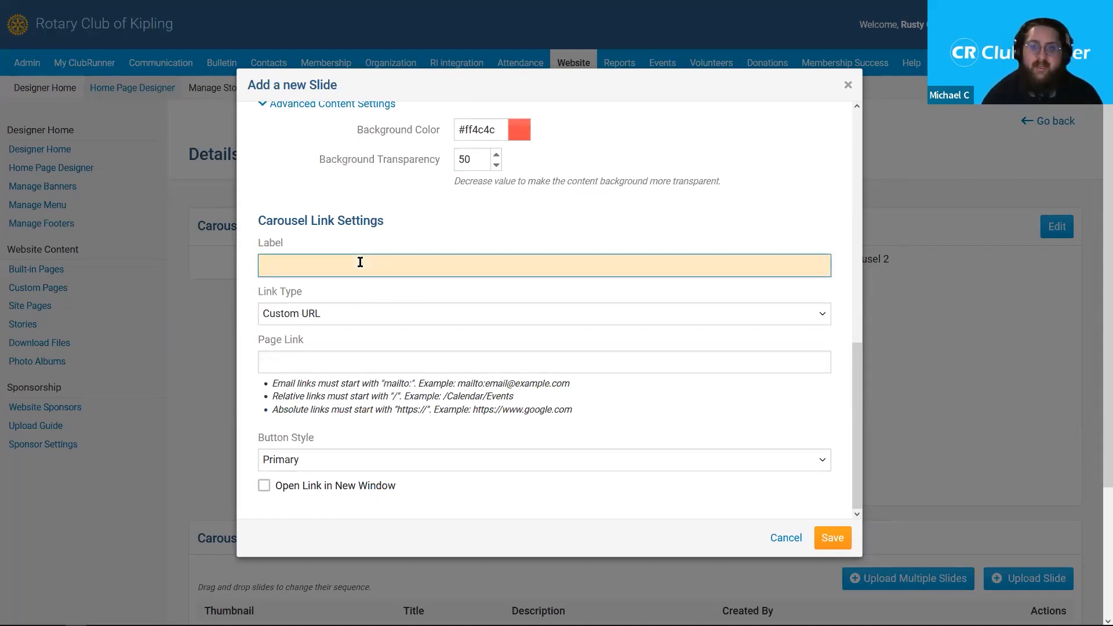
pyautogui.write('Click here to learn more!')
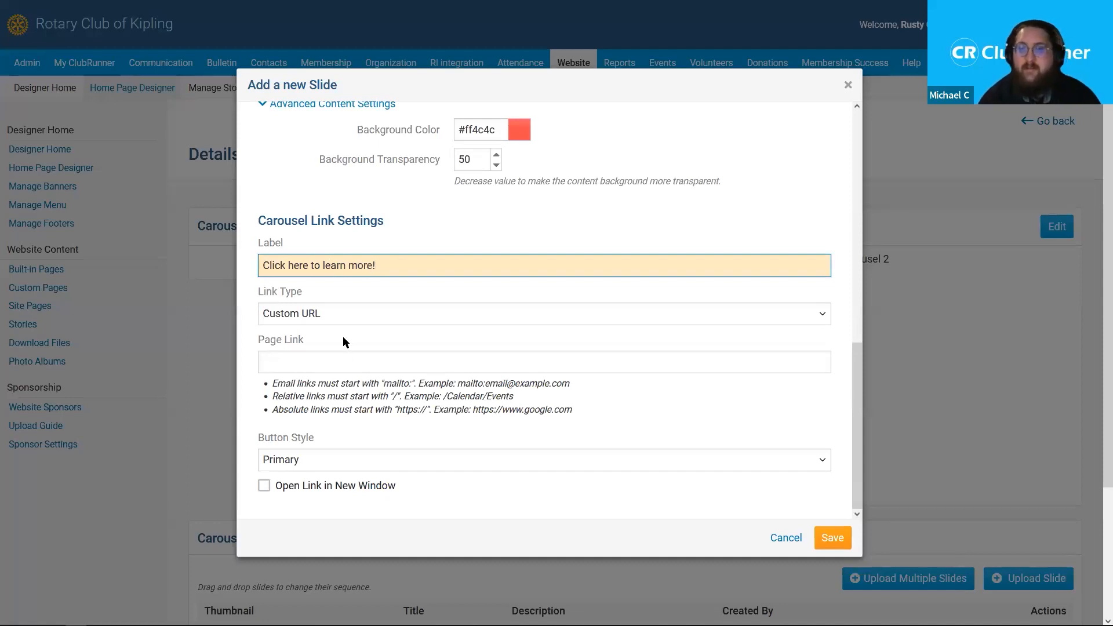
pyautogui.click(322, 318)
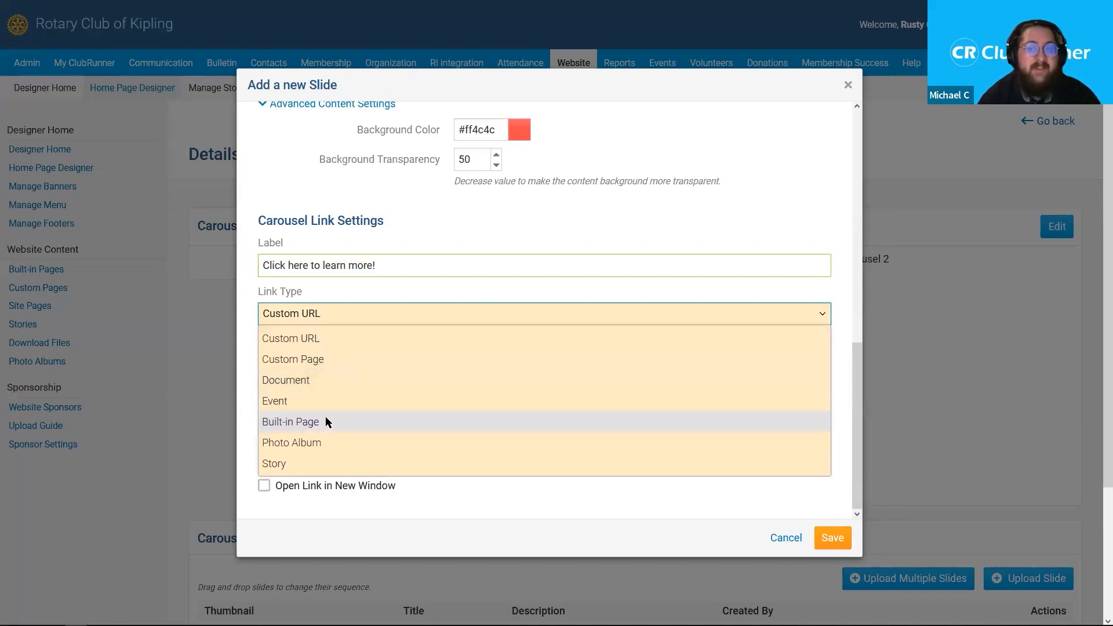
pyautogui.click(327, 340)
pyautogui.click(412, 364)
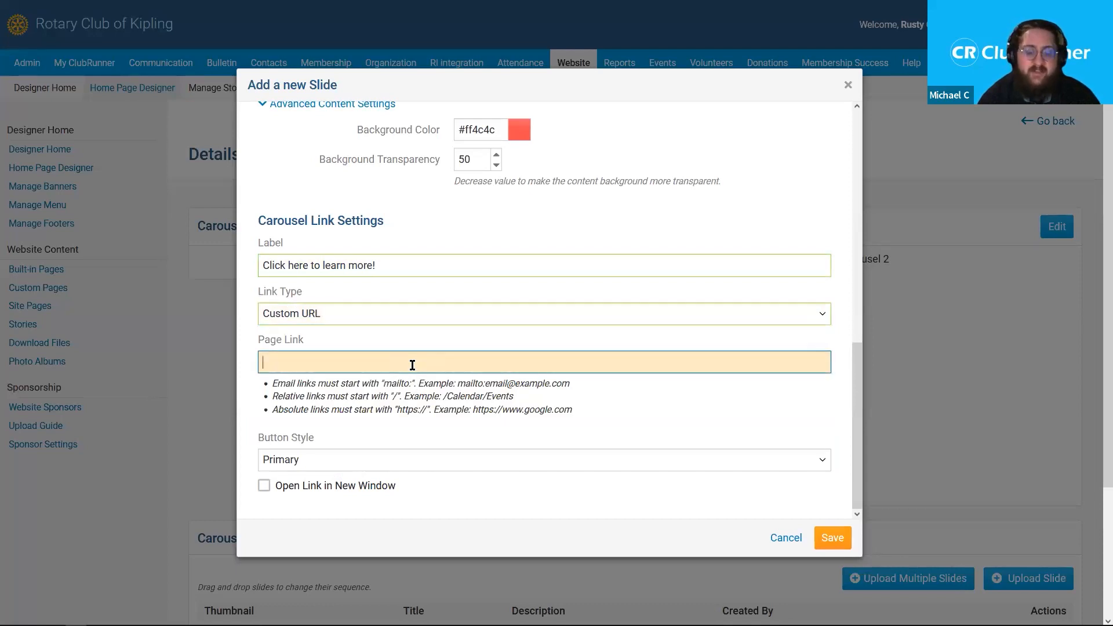
pyautogui.write('https:')
pyautogui.press('BackSpace')
pyautogui.press('BackSpace')
pyautogui.write('ps')
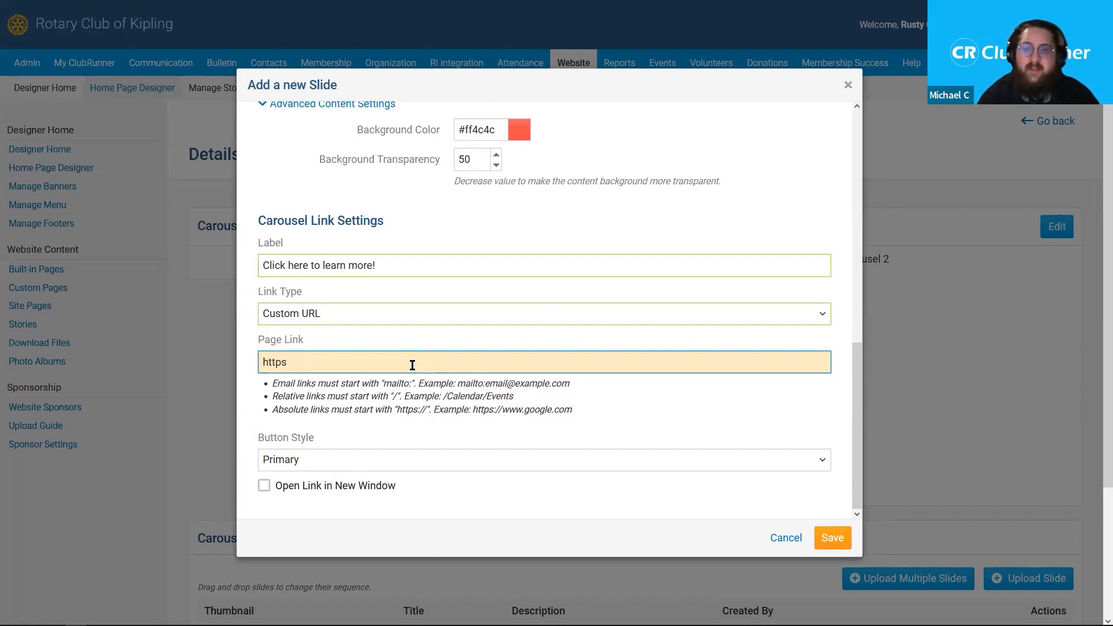
pyautogui.write('://www.clubrunner.ca')
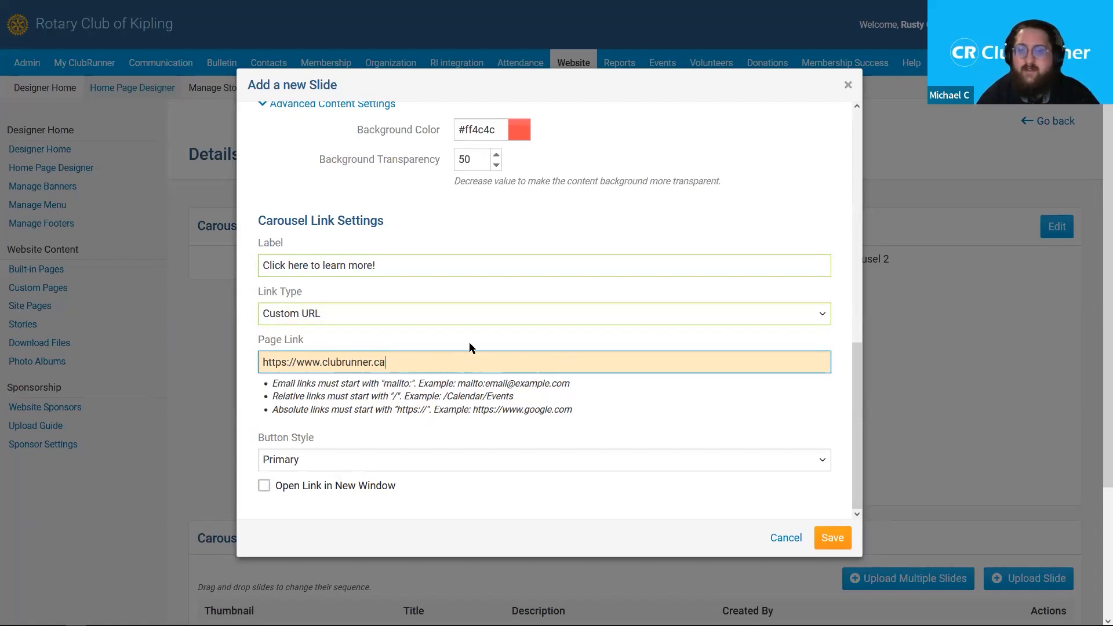
pyautogui.scroll(-1, 828, 388)
pyautogui.click(853, 367)
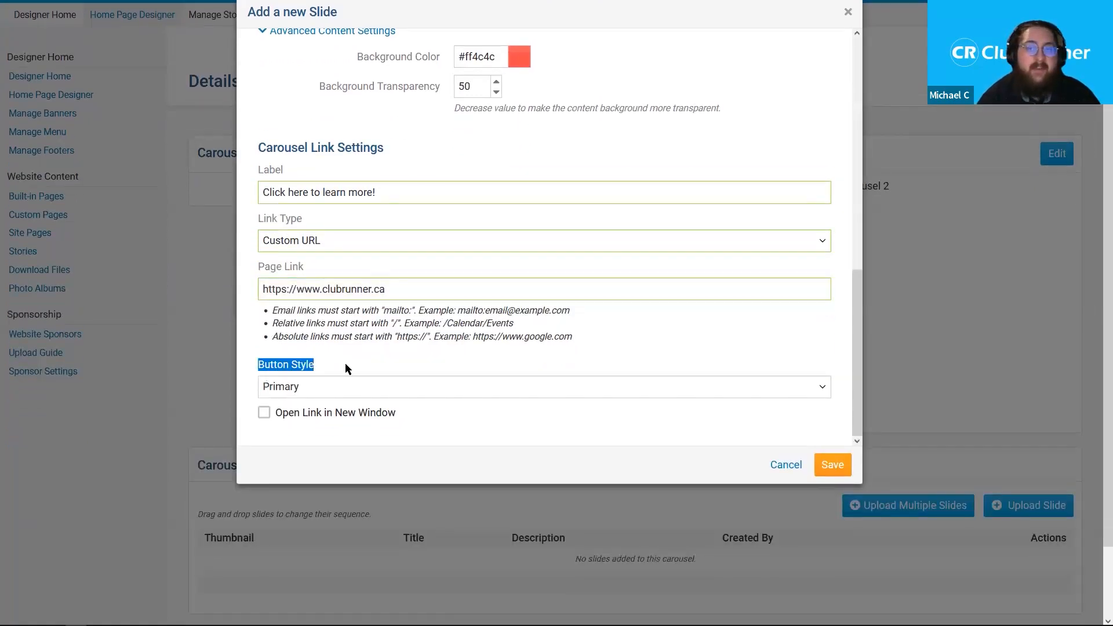
# - Choose Primary as the carousel link's button style and set the link to open in a new window
pyautogui.click(343, 384)
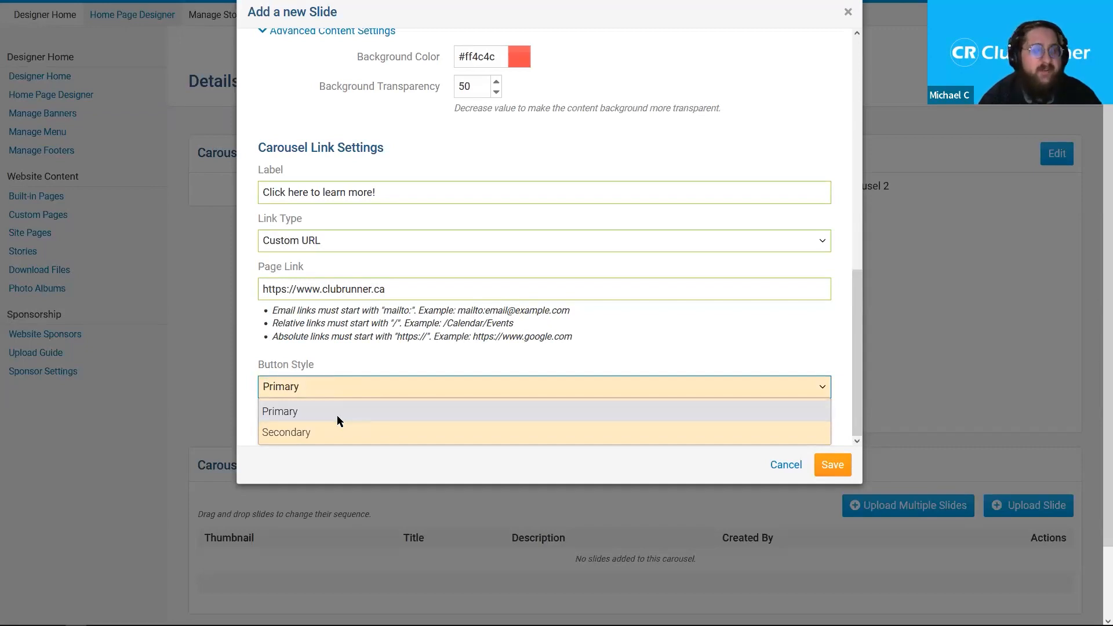
pyautogui.click(337, 416)
pyautogui.click(334, 391)
pyautogui.click(328, 412)
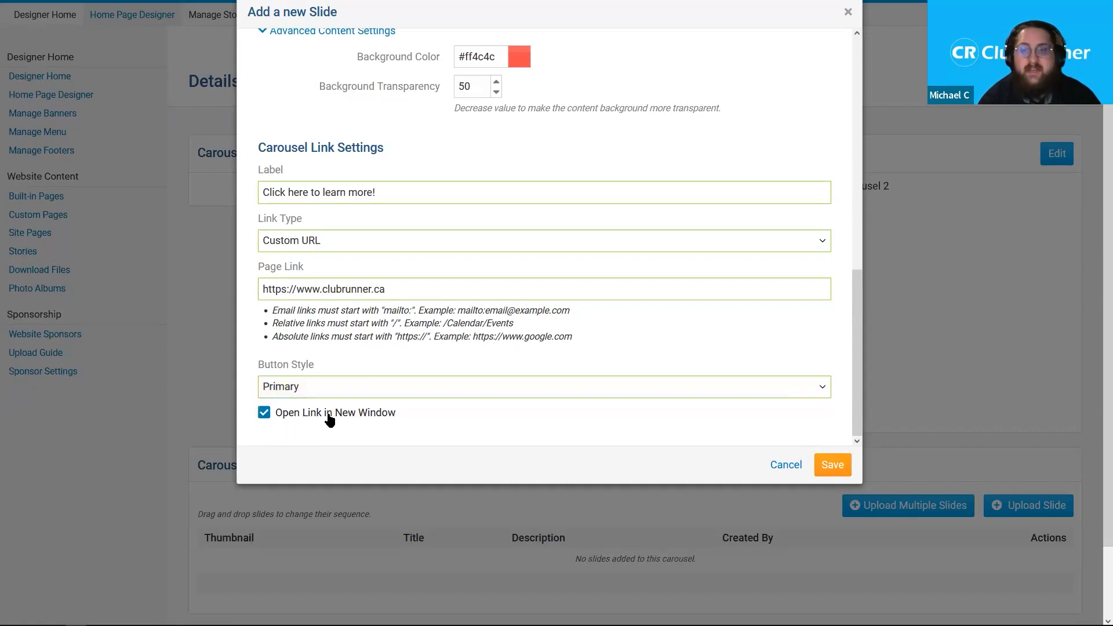
pyautogui.click(327, 415)
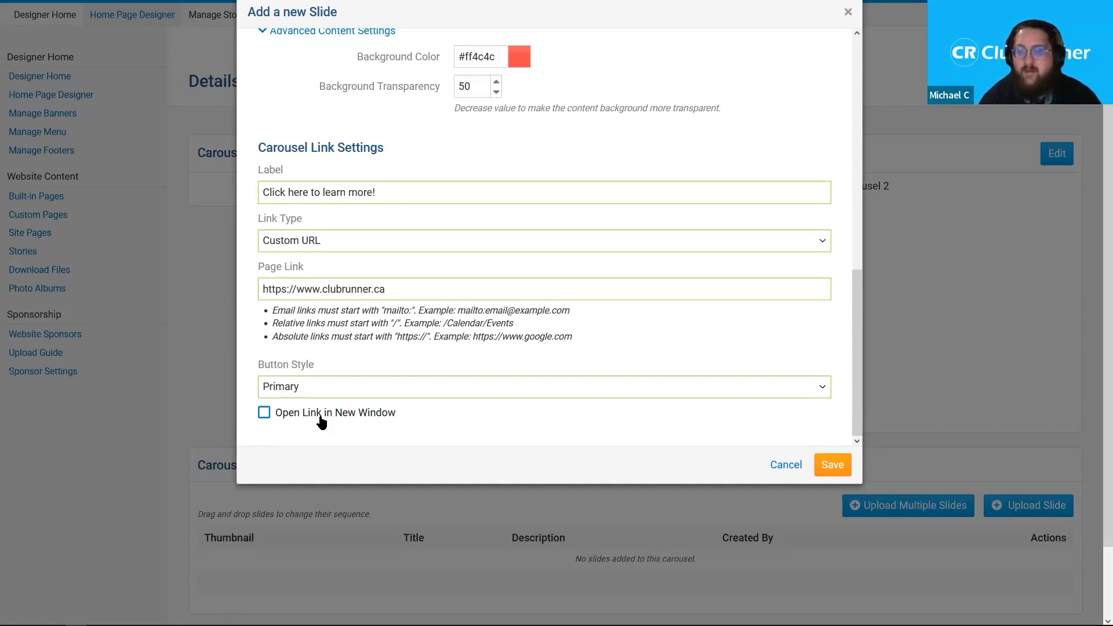
pyautogui.click(320, 417)
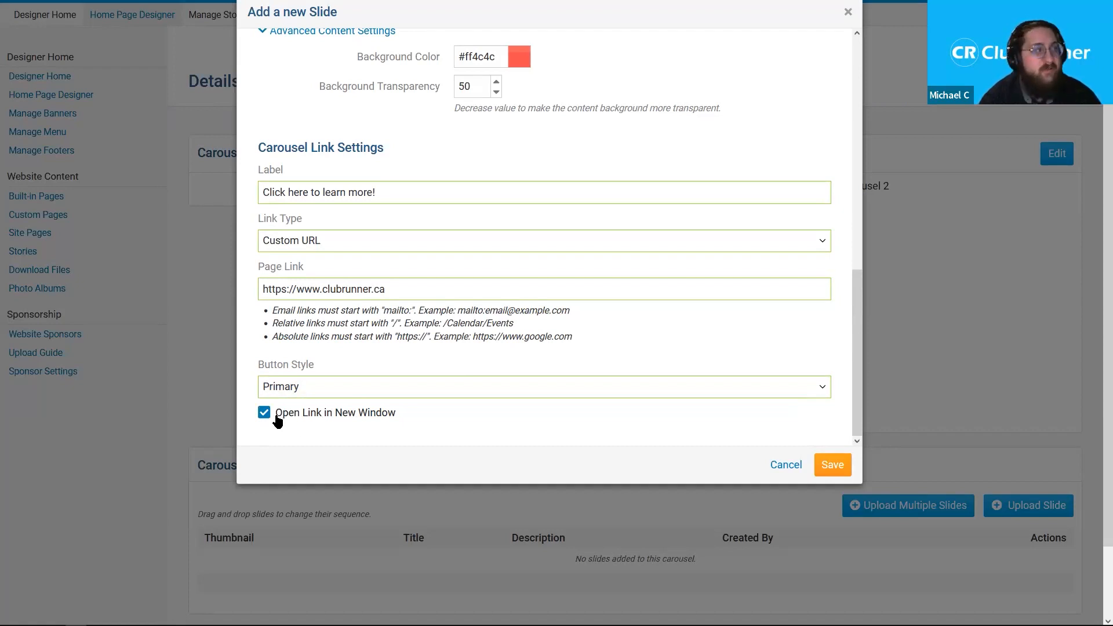
# - Save the new Connect slide to the carousel
pyautogui.scroll(4, 732, 367)
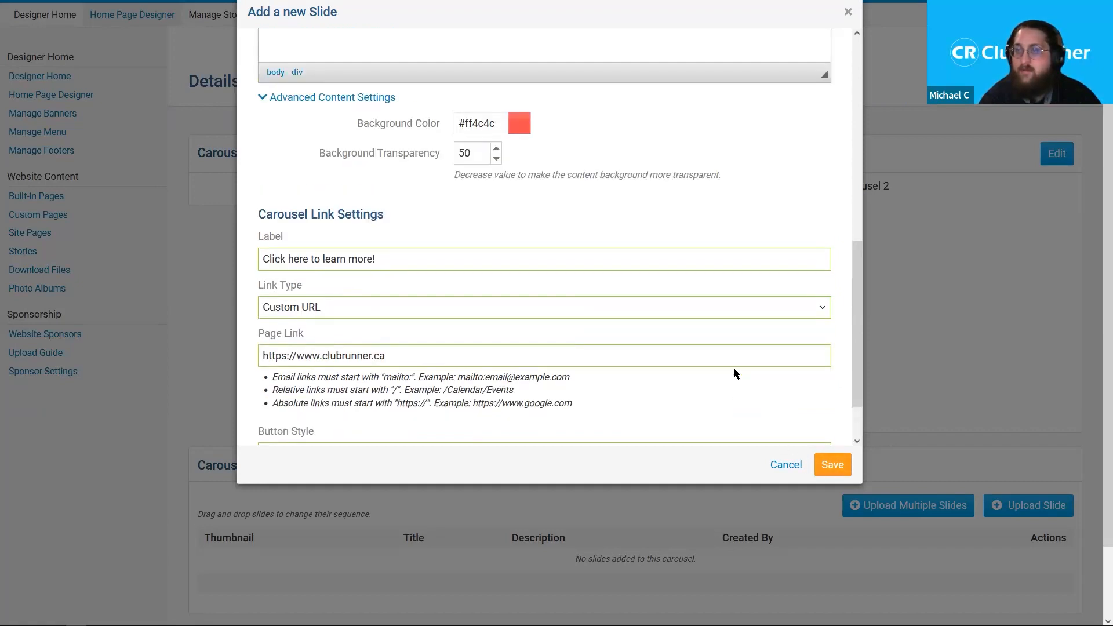
pyautogui.scroll(-5, 846, 198)
pyautogui.click(829, 464)
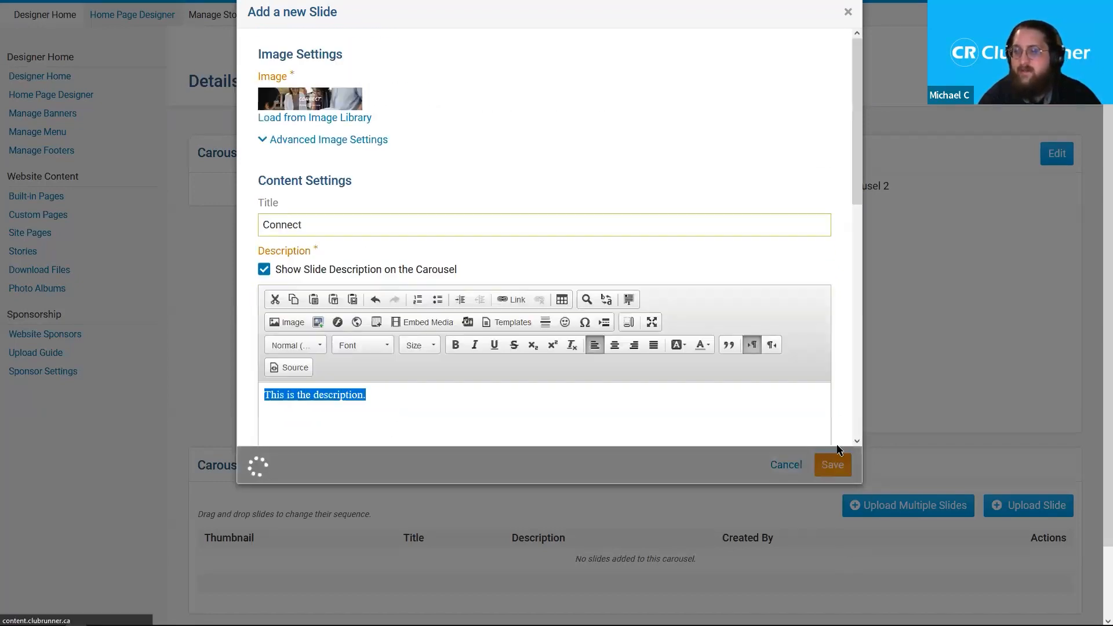
# - Start a second single slide and load POAEnglishEndPolio.jpeg from the image library's dynamic-carousel folder as its image
pyautogui.scroll(-4, 401, 446)
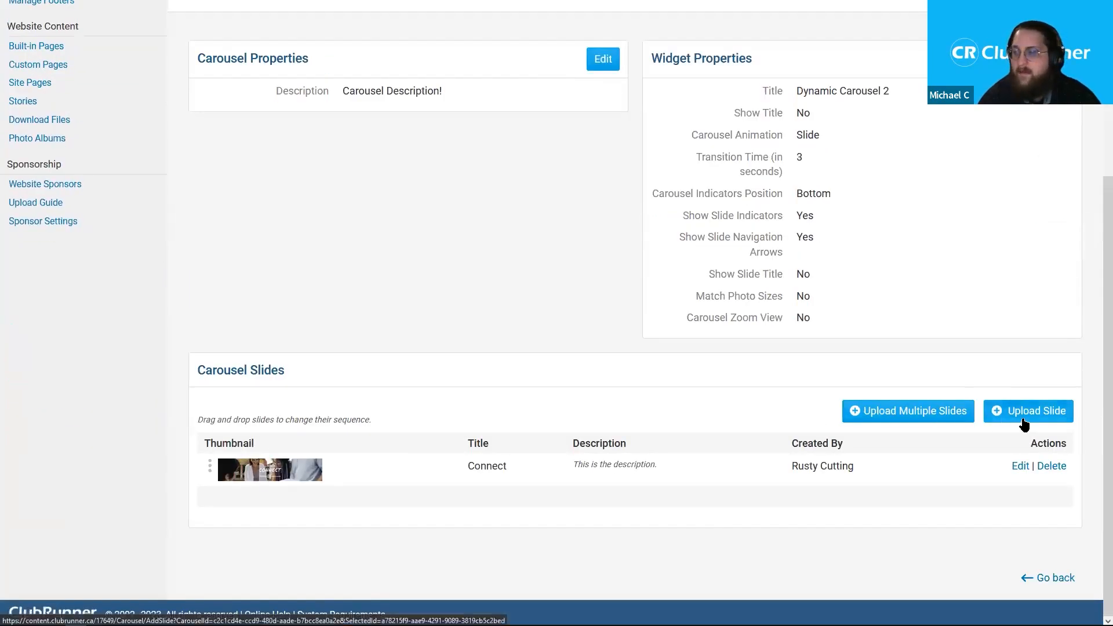
pyautogui.click(992, 415)
pyautogui.click(305, 222)
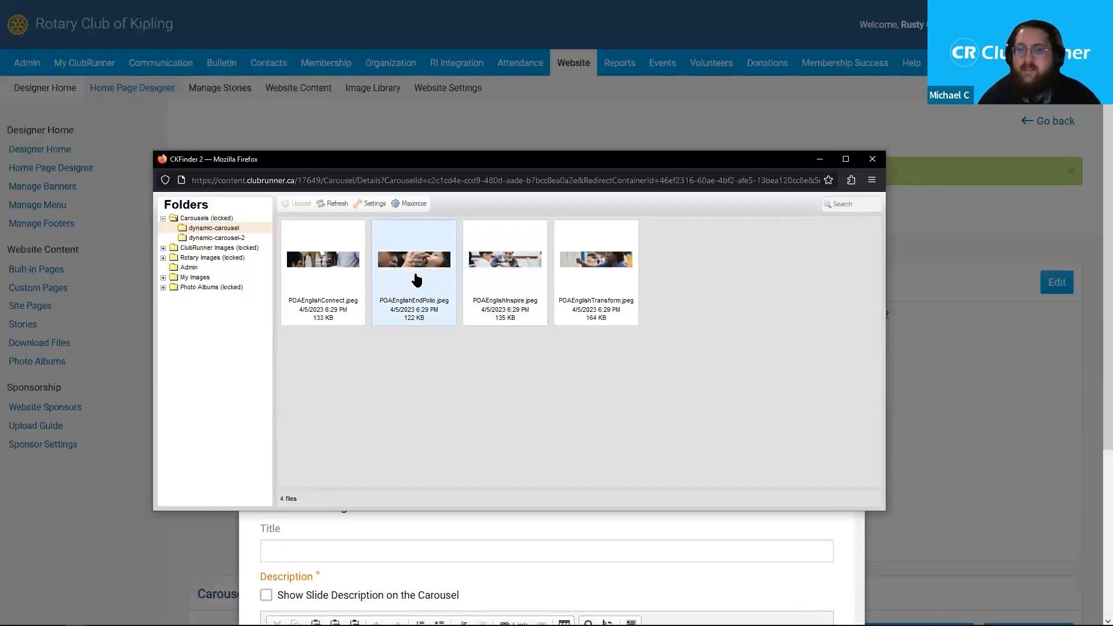
pyautogui.doubleClick(412, 273)
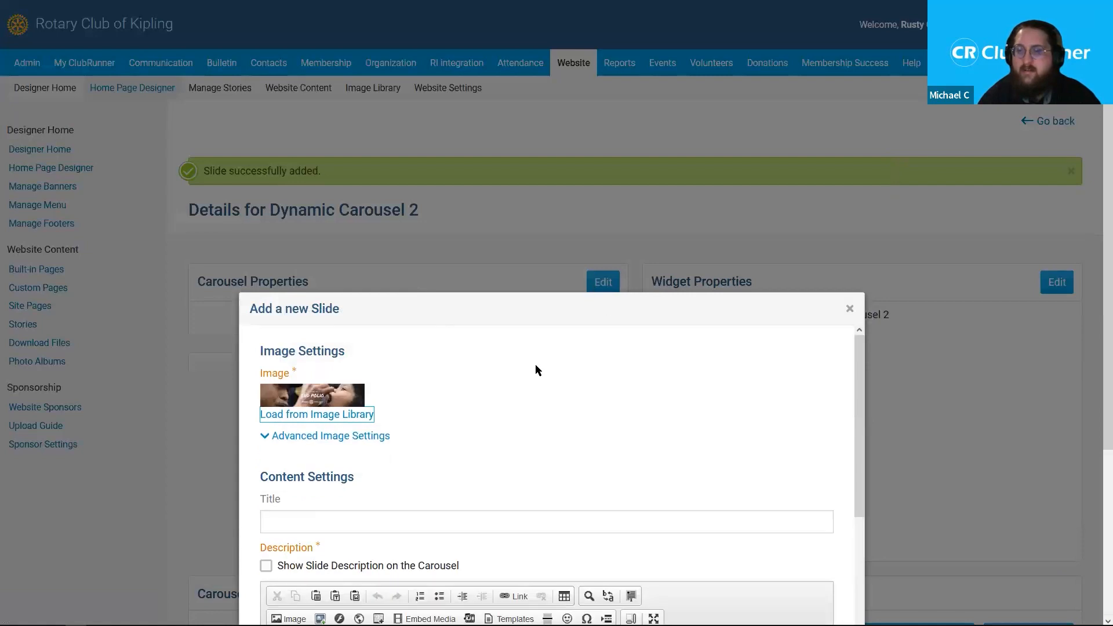
# - Set the second slide's title to "End Polio!"
pyautogui.scroll(-5, 534, 364)
pyautogui.scroll(3, 418, 375)
pyautogui.click(416, 372)
pyautogui.write('End Polio!')
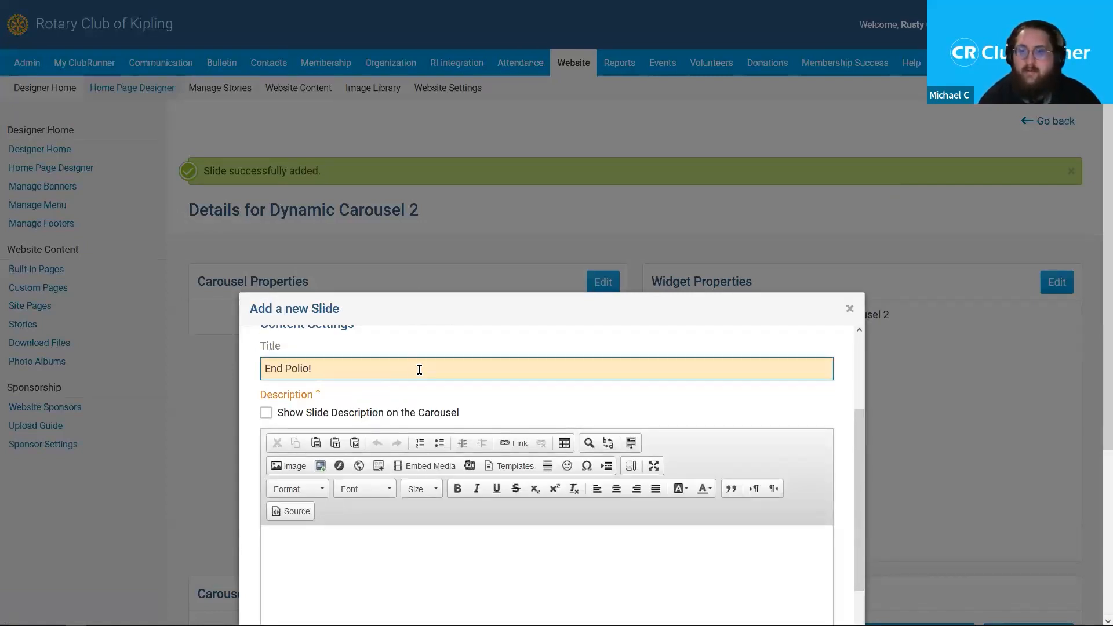
# - Enter "Click here to learn more!" as the second slide's description and save the slide
pyautogui.scroll(-5, 405, 424)
pyautogui.scroll(5, 374, 315)
pyautogui.click(374, 421)
pyautogui.write('End Pio')
pyautogui.press('BackSpace')
pyautogui.press('BackSpace')
pyautogui.press('BackSpace')
pyautogui.press('BackSpace')
pyautogui.hotkey('ctrl', 'a')
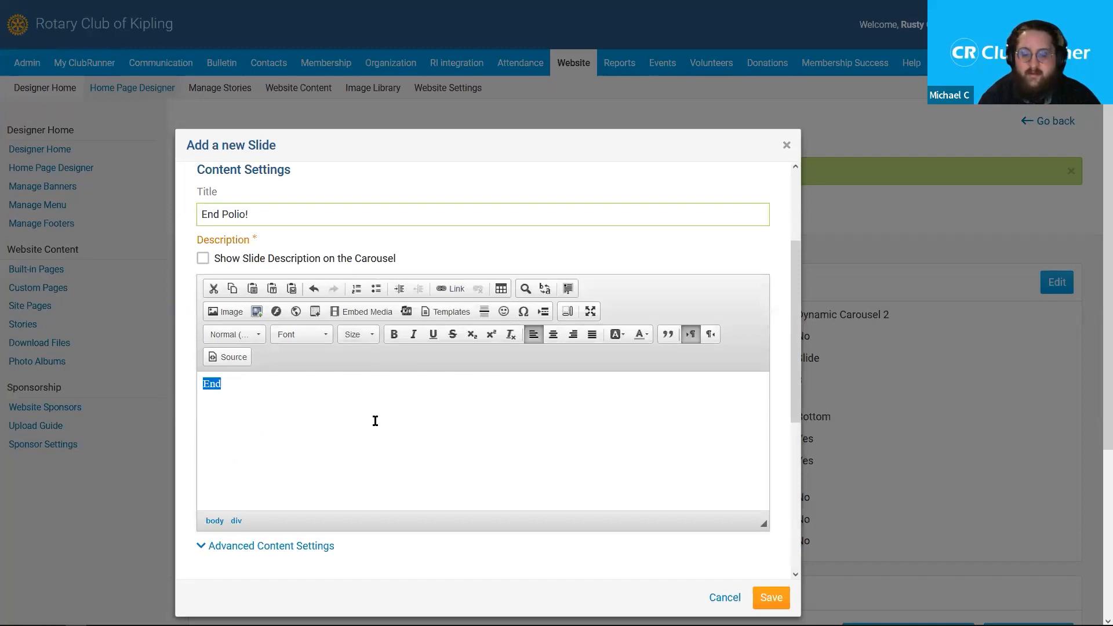
pyautogui.write('Click here to lea')
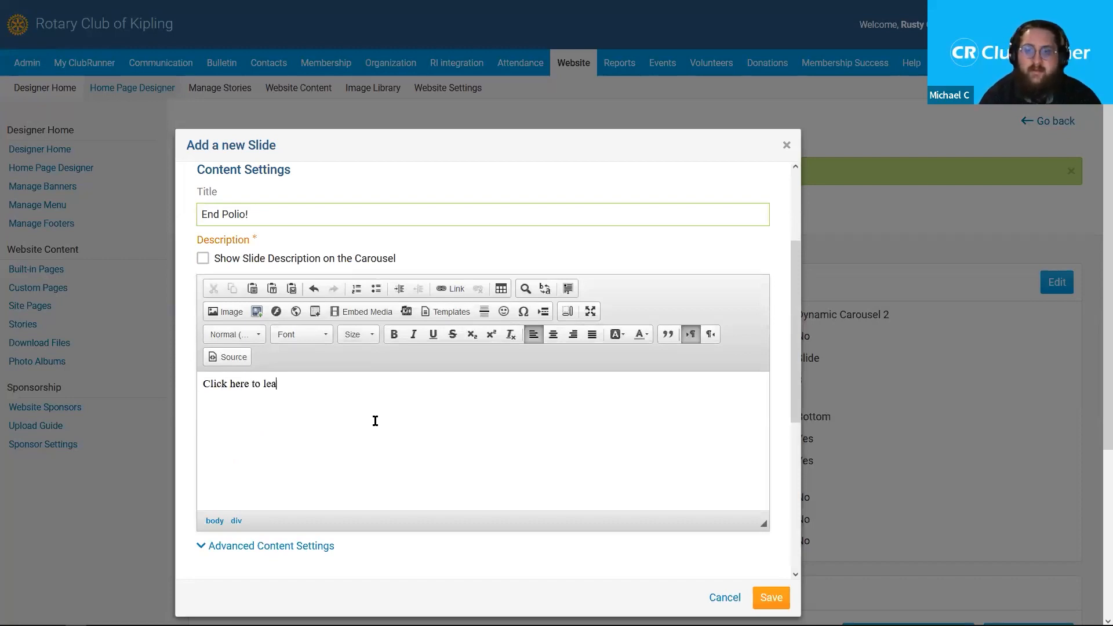
pyautogui.write('rn more!')
pyautogui.scroll(-5, 406, 316)
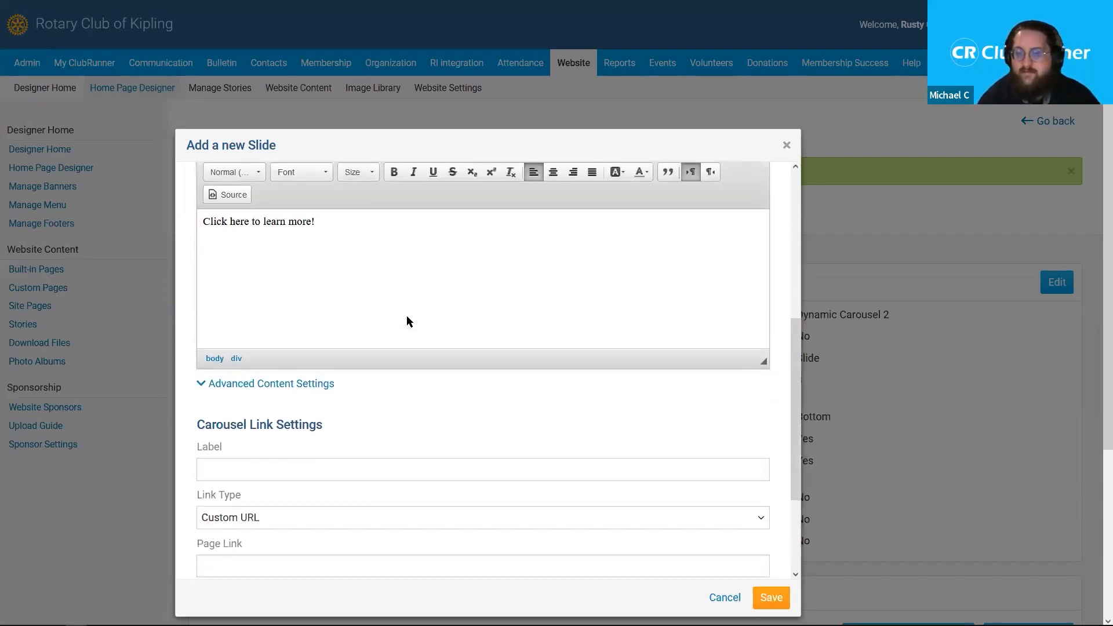
pyautogui.click(770, 597)
# - Examine the multiple-slide upload page and its file browser, cancel the file selection, and return to the carousel details
pyautogui.scroll(-4, 1095, 323)
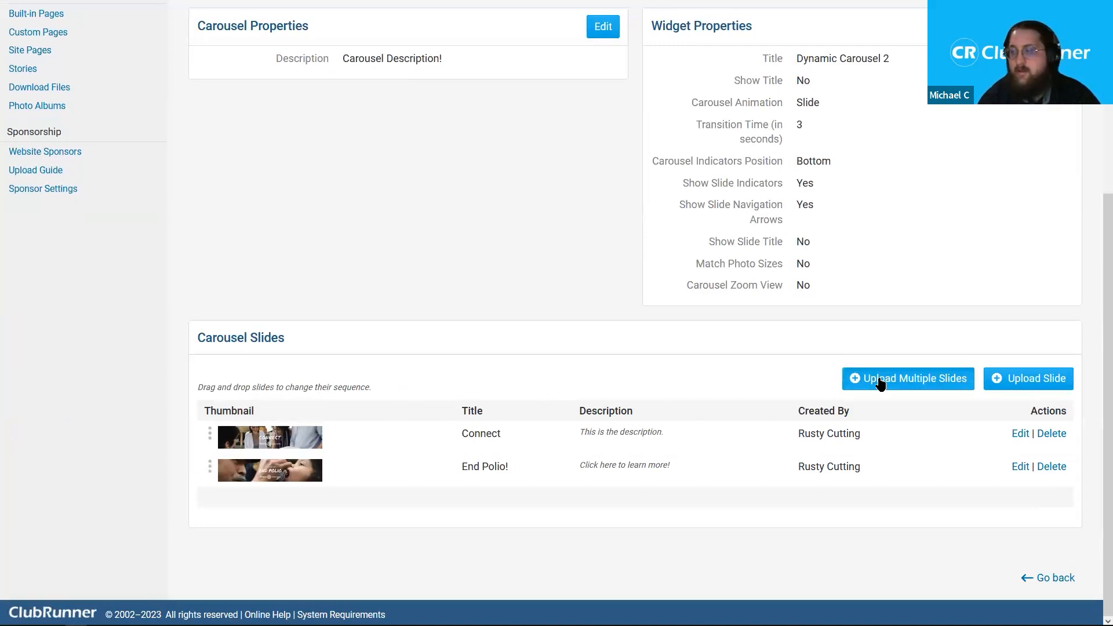
pyautogui.click(914, 392)
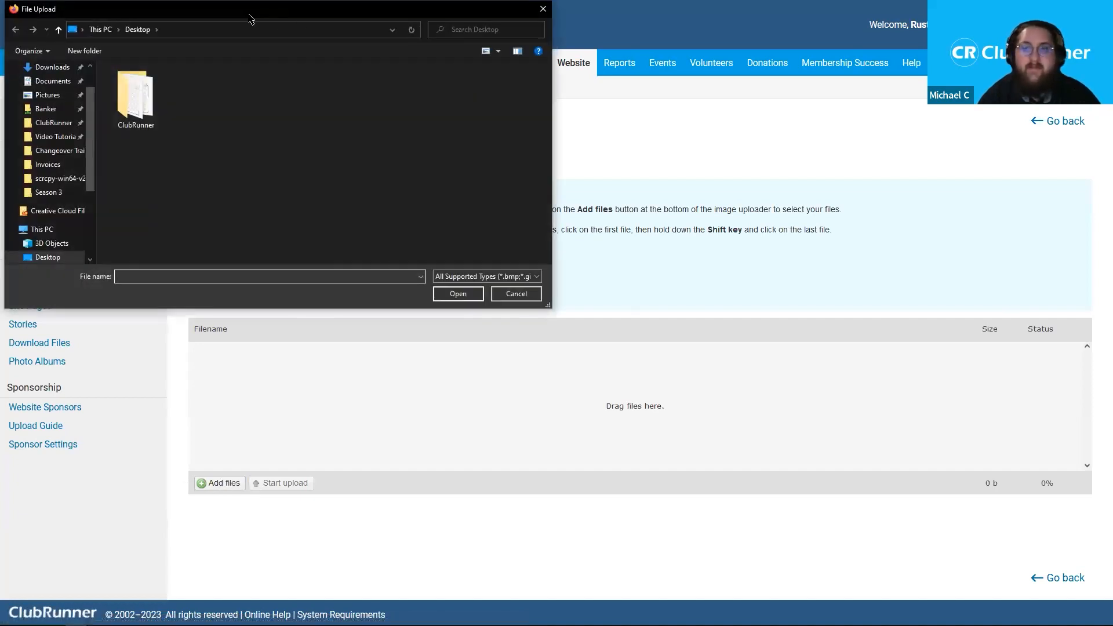
pyautogui.moveTo(250, 19); pyautogui.dragTo(593, 241)
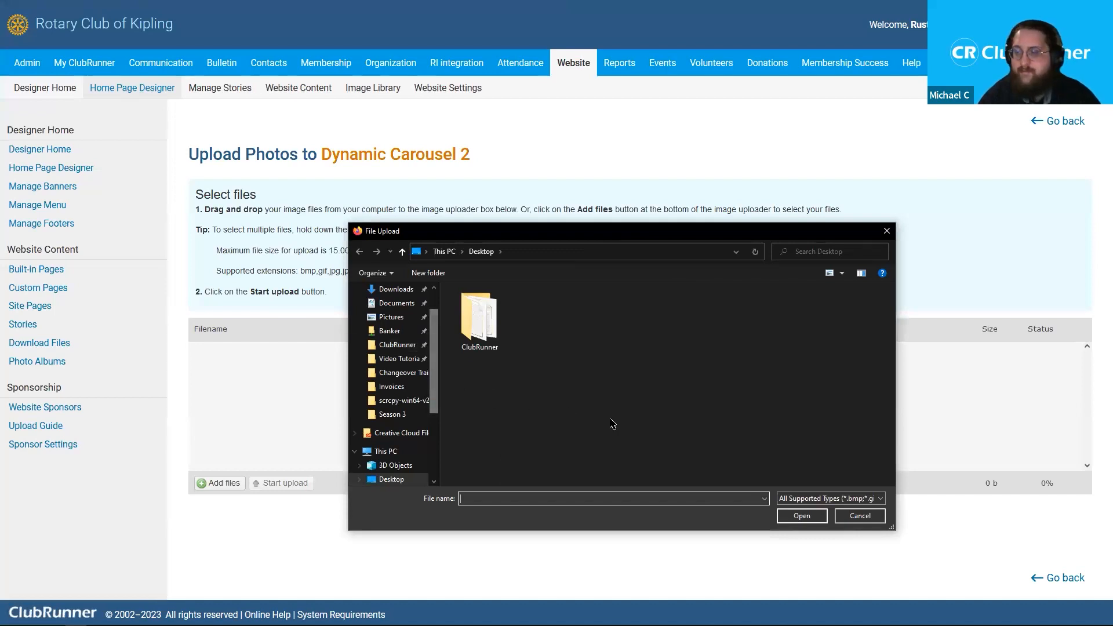
pyautogui.click(852, 517)
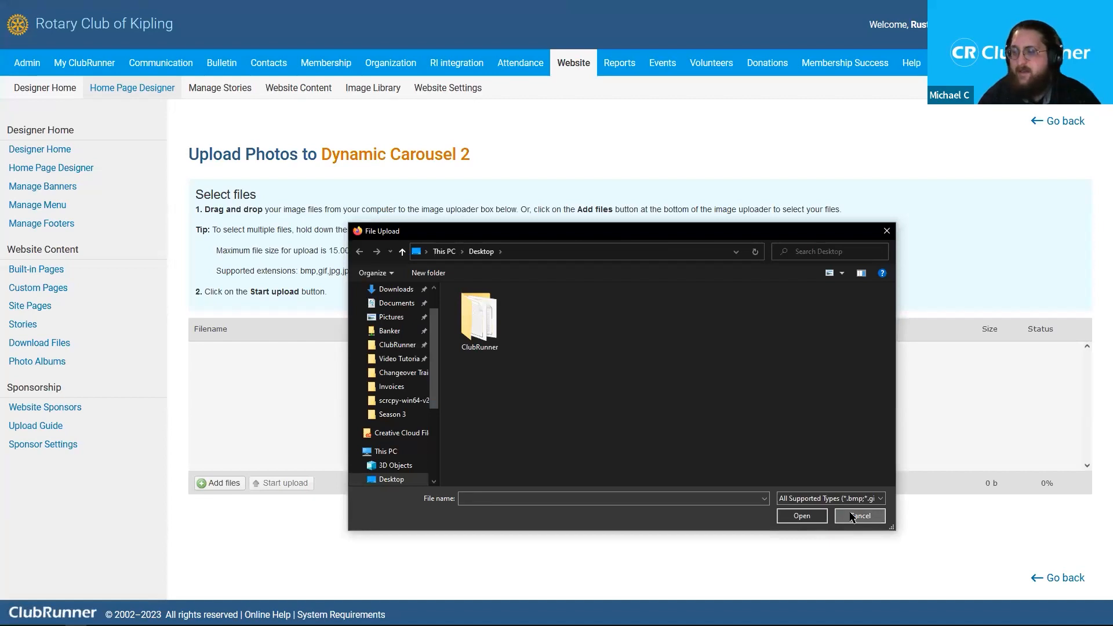
pyautogui.click(853, 516)
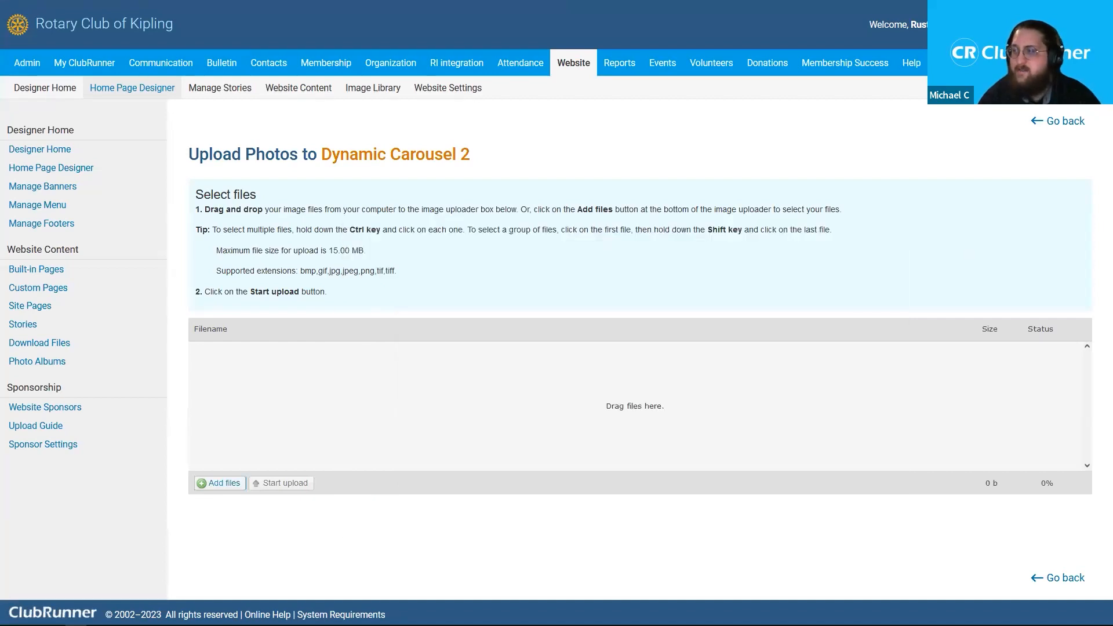
pyautogui.click(1064, 121)
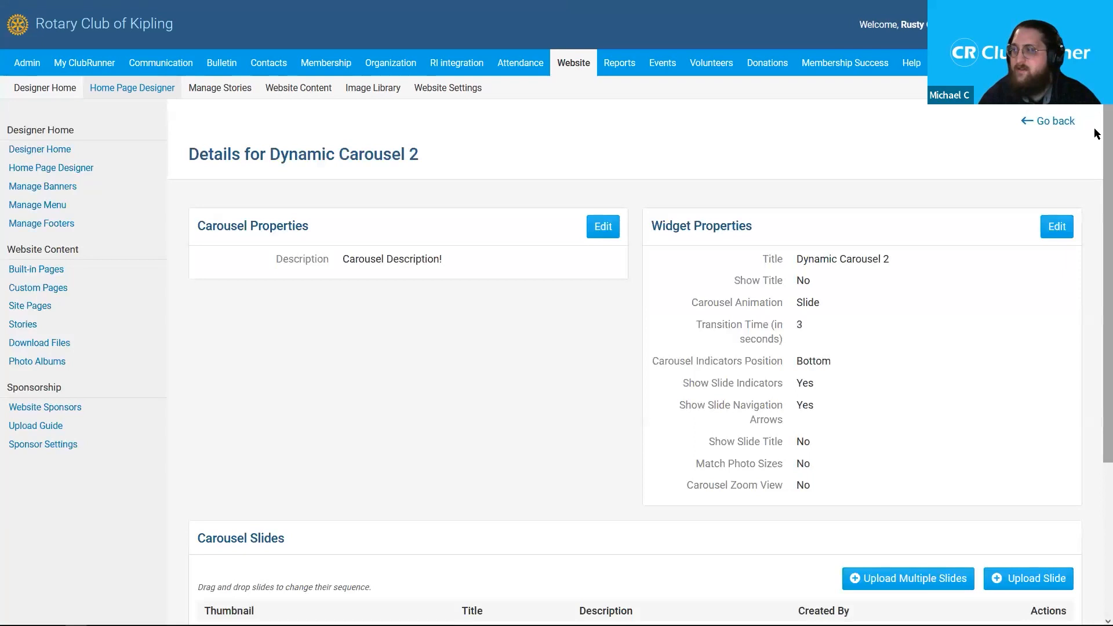
# - Enlarge the page view and move the End Polio! slide above the Connect slide in the carousel's sequence
pyautogui.scroll(-5, 1095, 255)
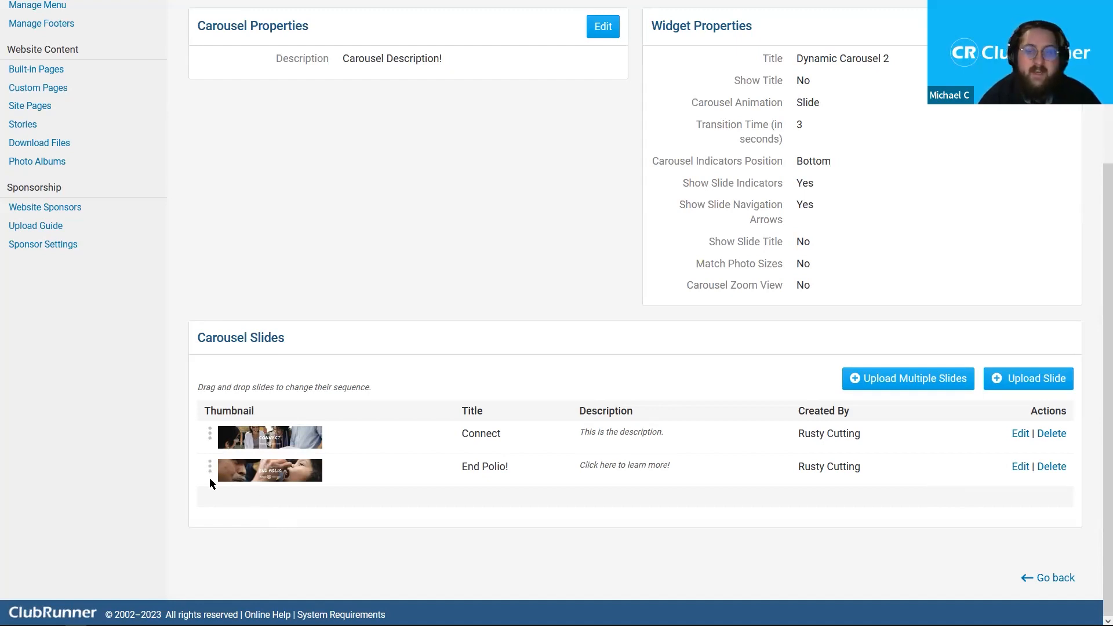
pyautogui.hotkey('ctrl', '+')
pyautogui.hotkey('ctrl', '+')
pyautogui.hotkey('ctrl', '+')
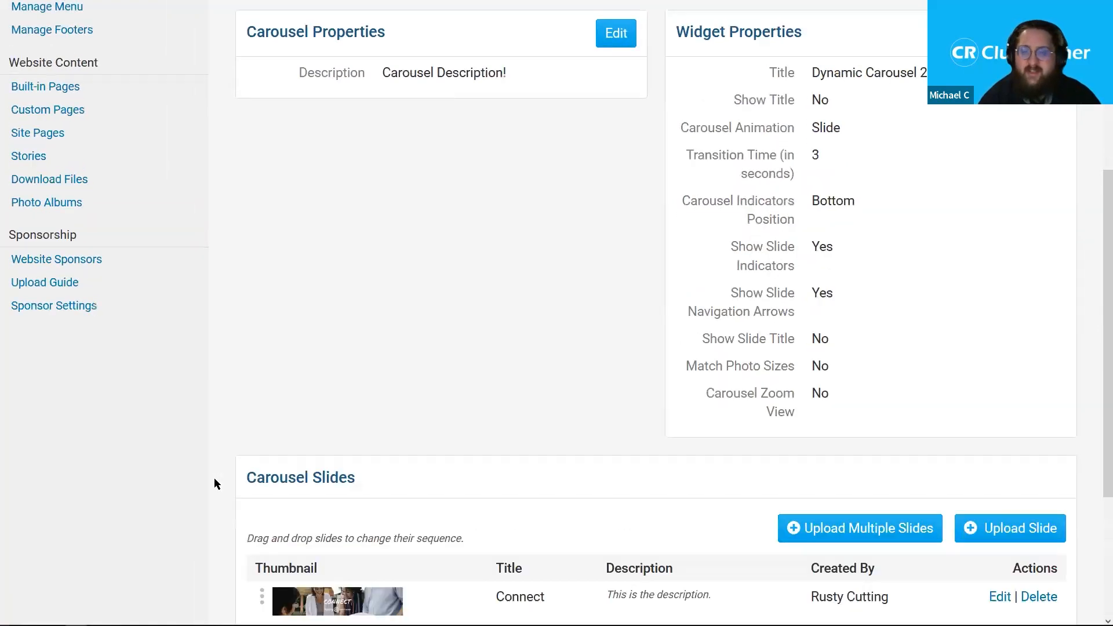
pyautogui.scroll(-3, 297, 425)
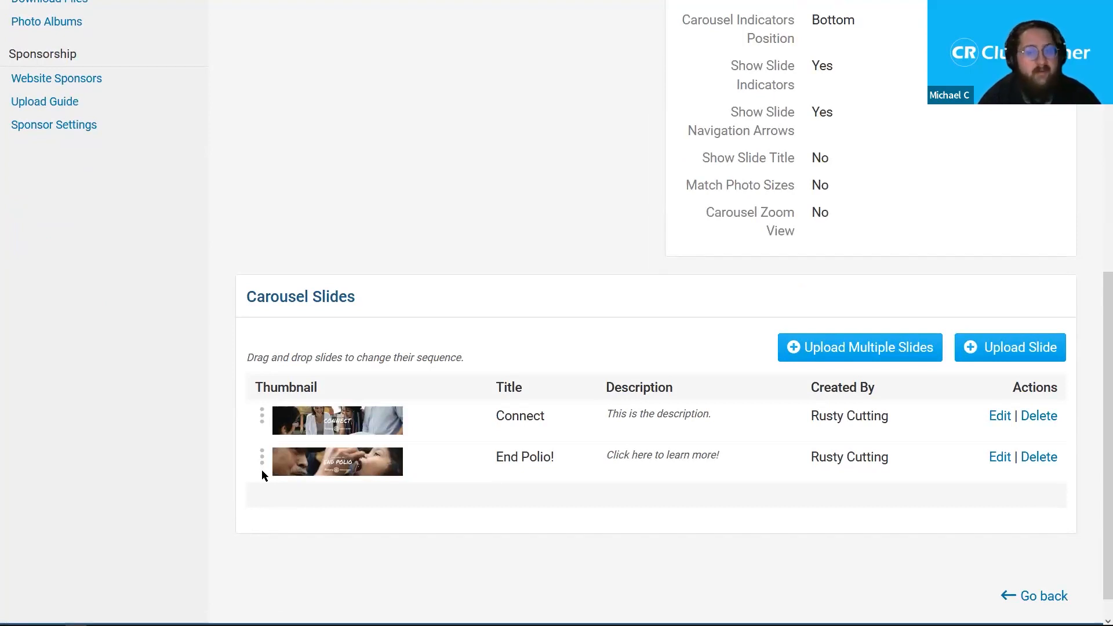
pyautogui.moveTo(259, 457); pyautogui.dragTo(269, 419)
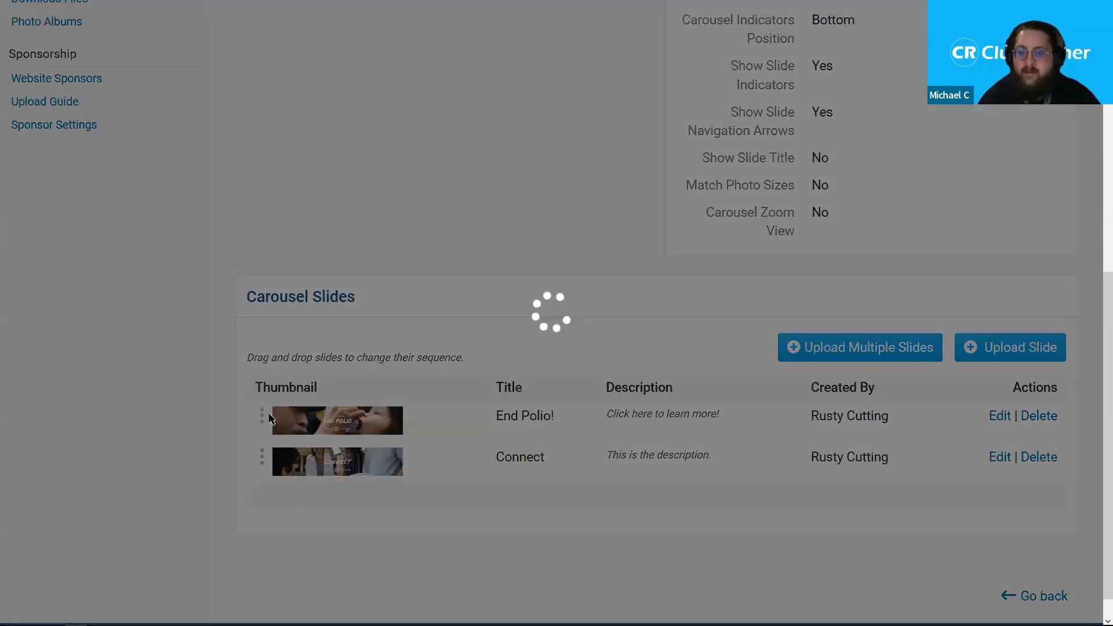
pyautogui.tripleClick(545, 415)
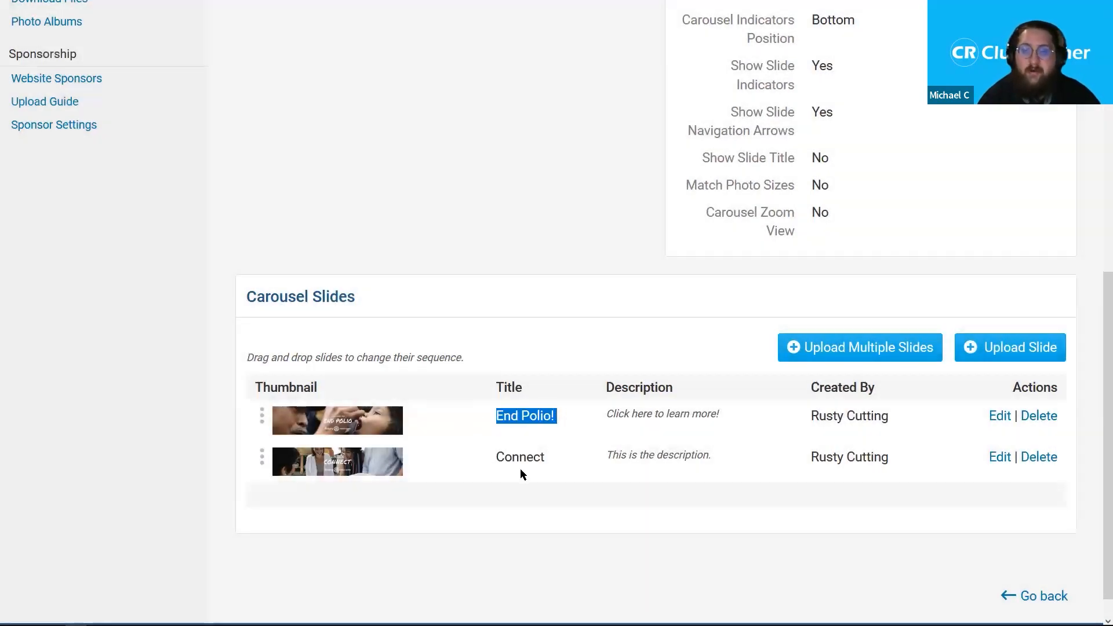
pyautogui.click(433, 431)
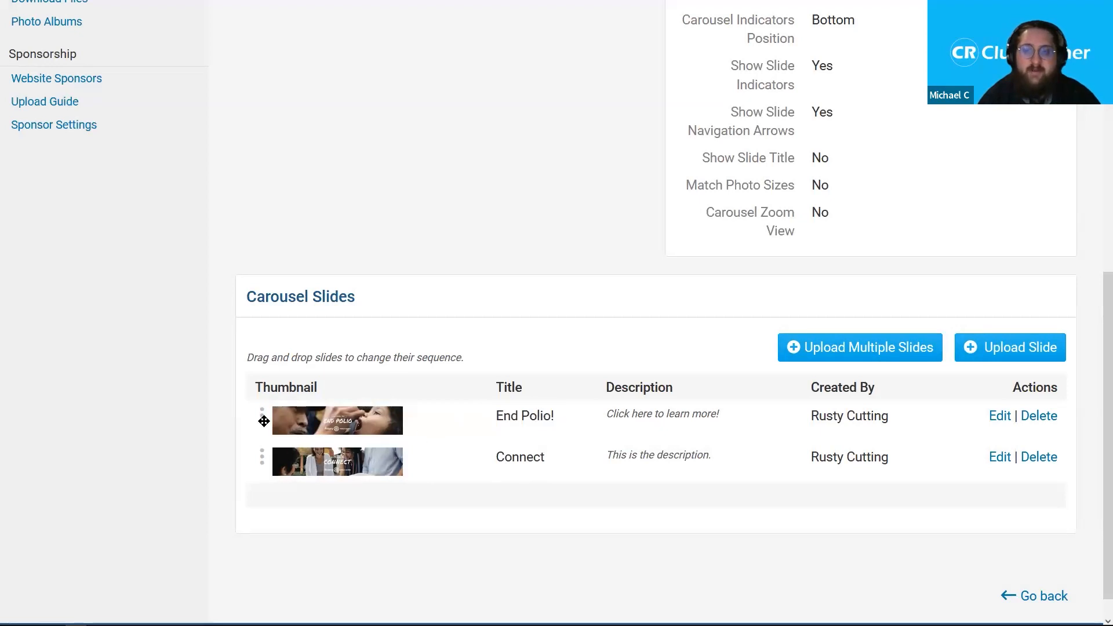
pyautogui.moveTo(262, 417)
pyautogui.mouseDown()
pyautogui.moveTo(259, 475)
pyautogui.moveTo(259, 415)
pyautogui.mouseUp()
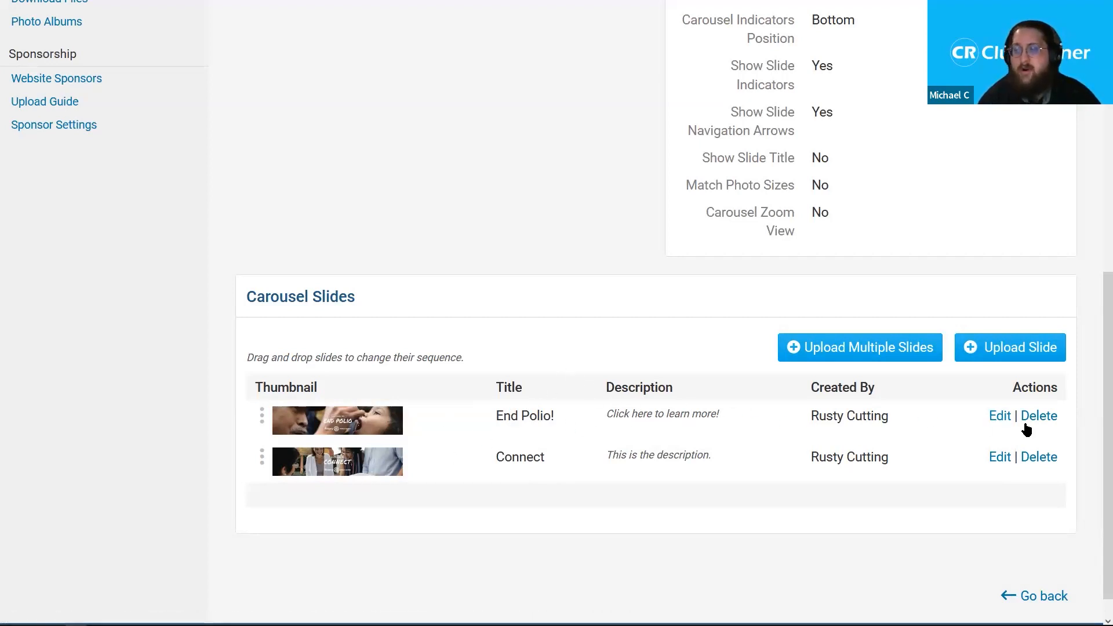
pyautogui.moveTo(1013, 393); pyautogui.dragTo(1050, 387)
pyautogui.click(1059, 389)
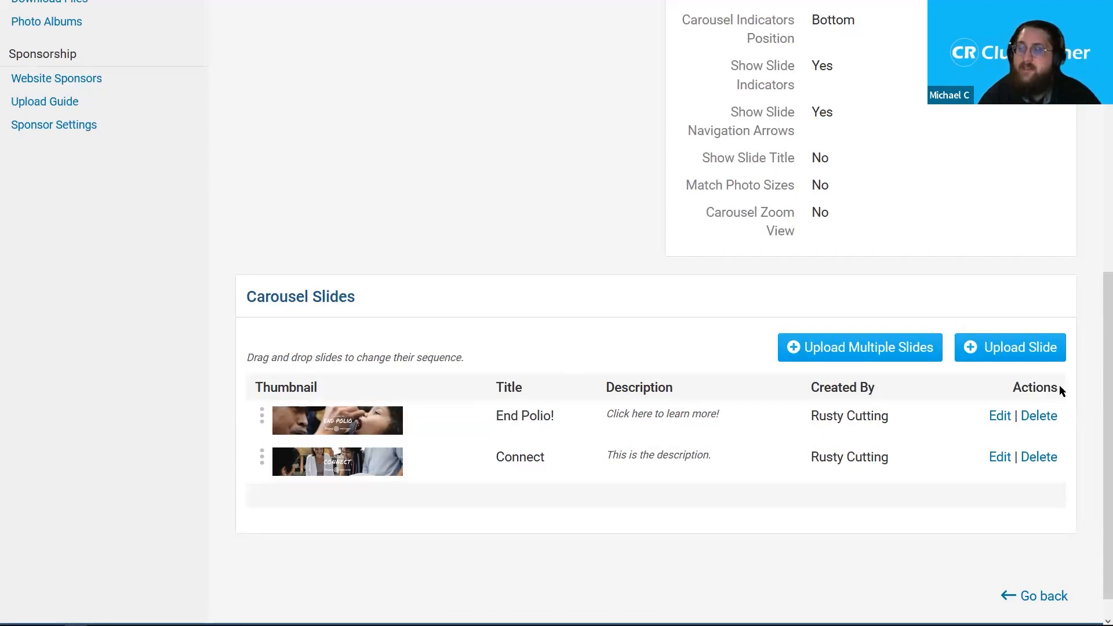
pyautogui.doubleClick(1054, 390)
pyautogui.click(1054, 390)
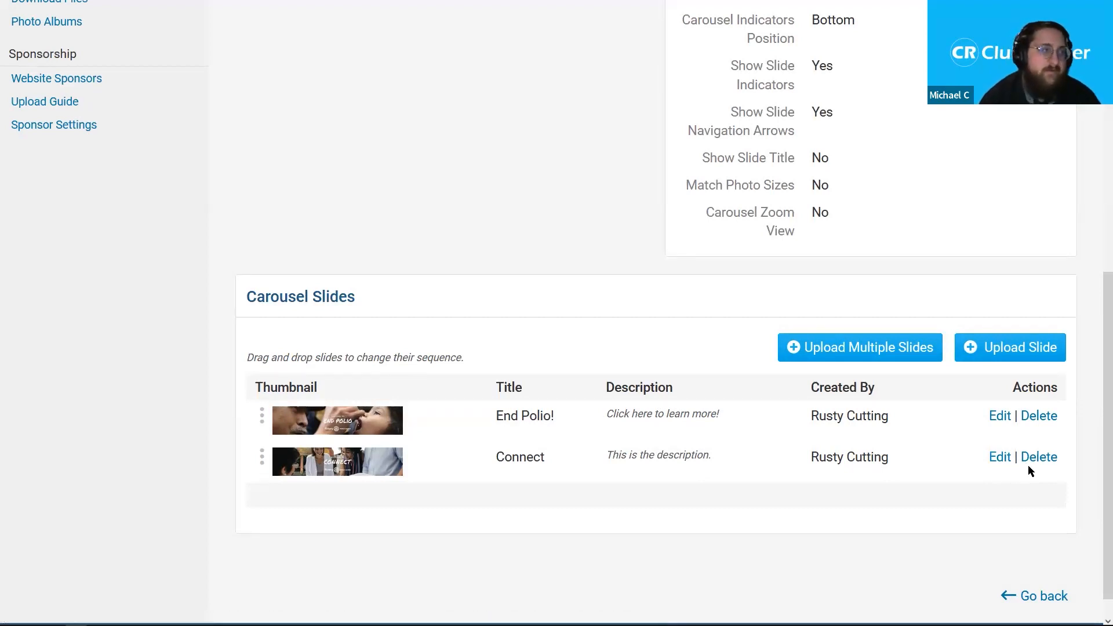
# - Return to the home page designer and remove Dynamic Carousel 2 from the page
pyautogui.middleClick(663, 340)
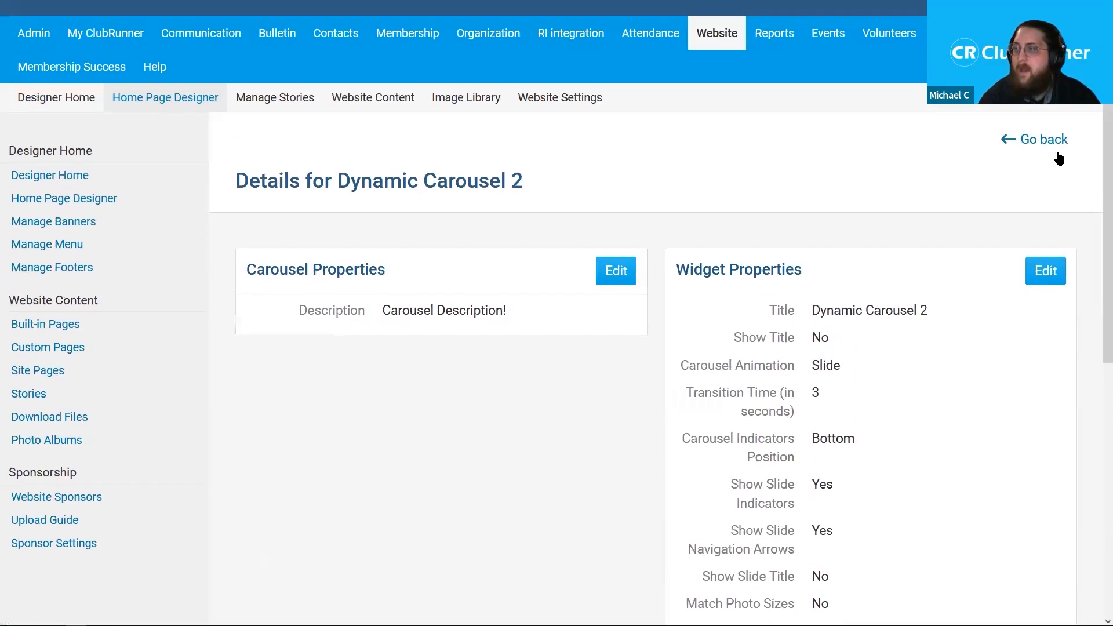
pyautogui.click(1053, 142)
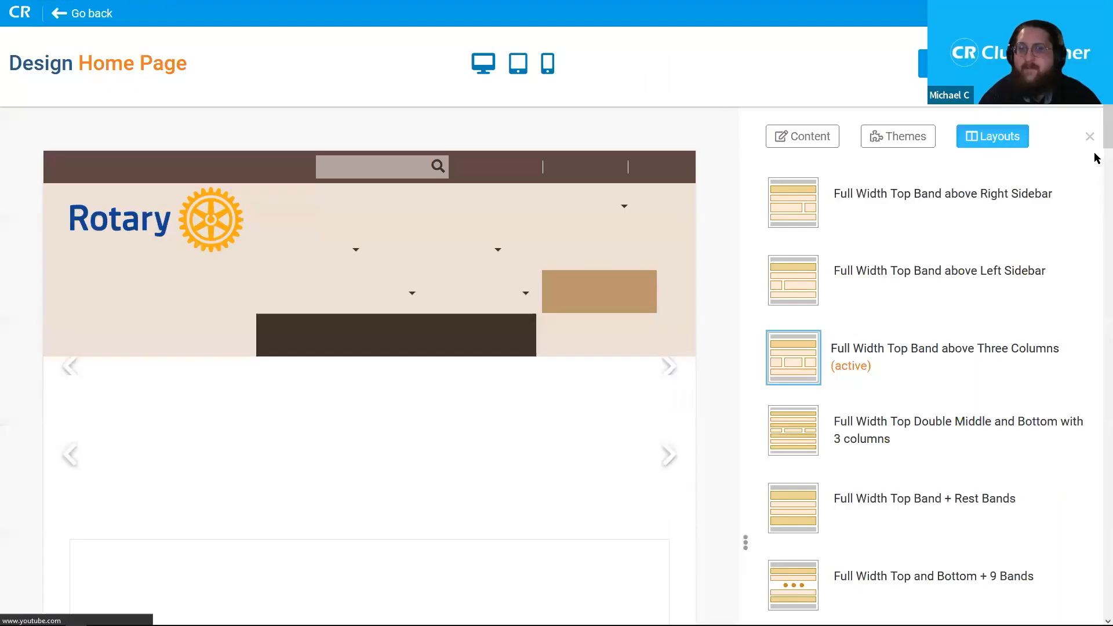
pyautogui.scroll(-2, 606, 387)
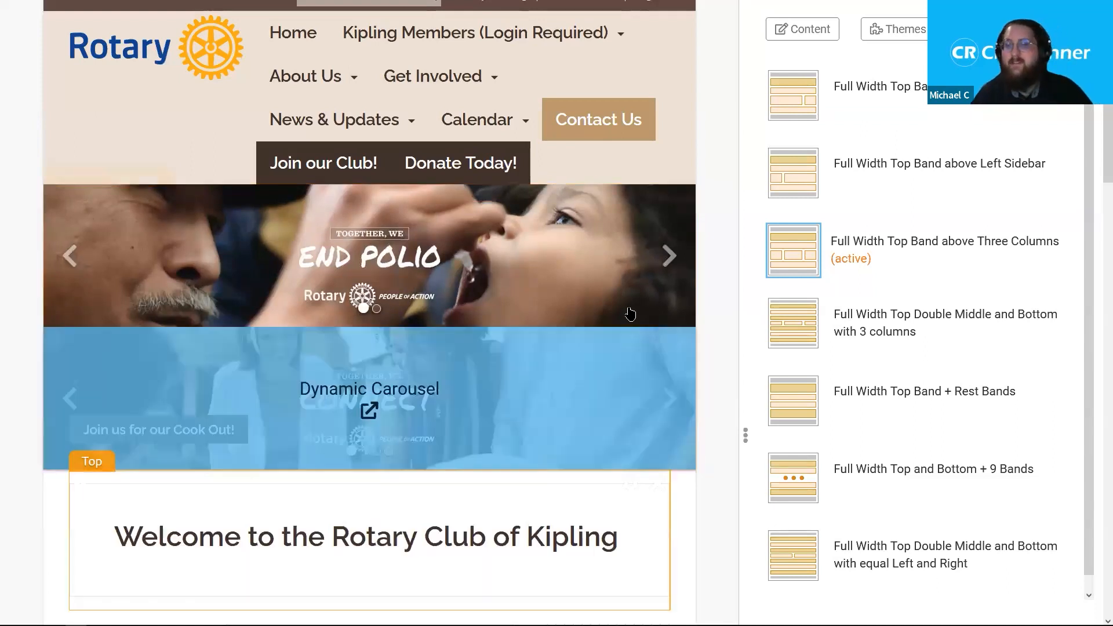
pyautogui.click(683, 197)
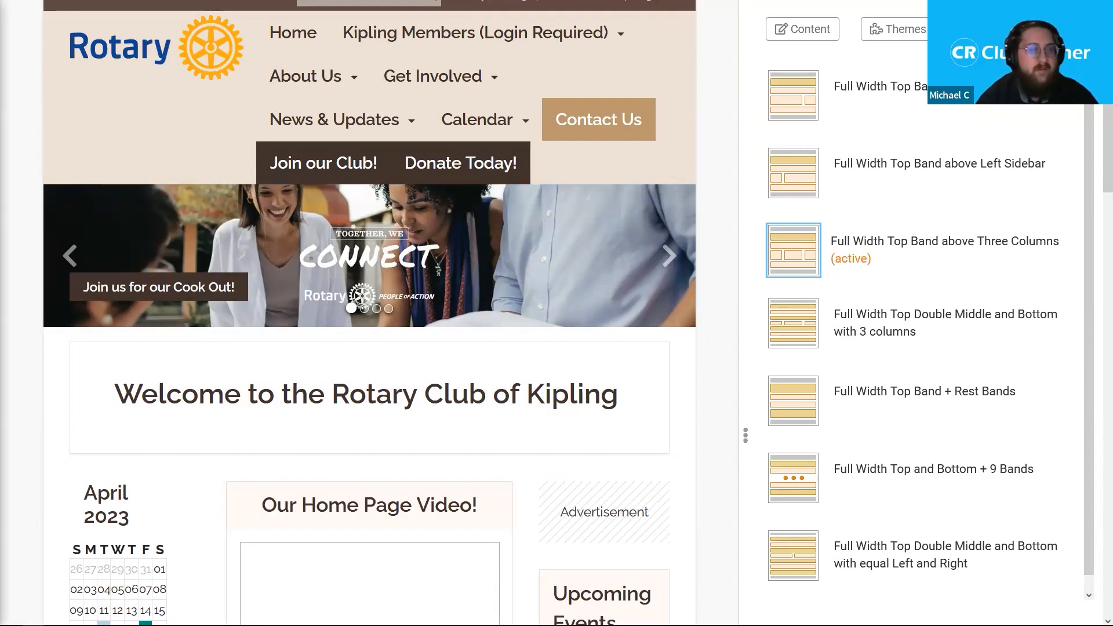
# - Show the designer's content widgets, collapse the Carousels category and expand the Links category
pyautogui.click(802, 29)
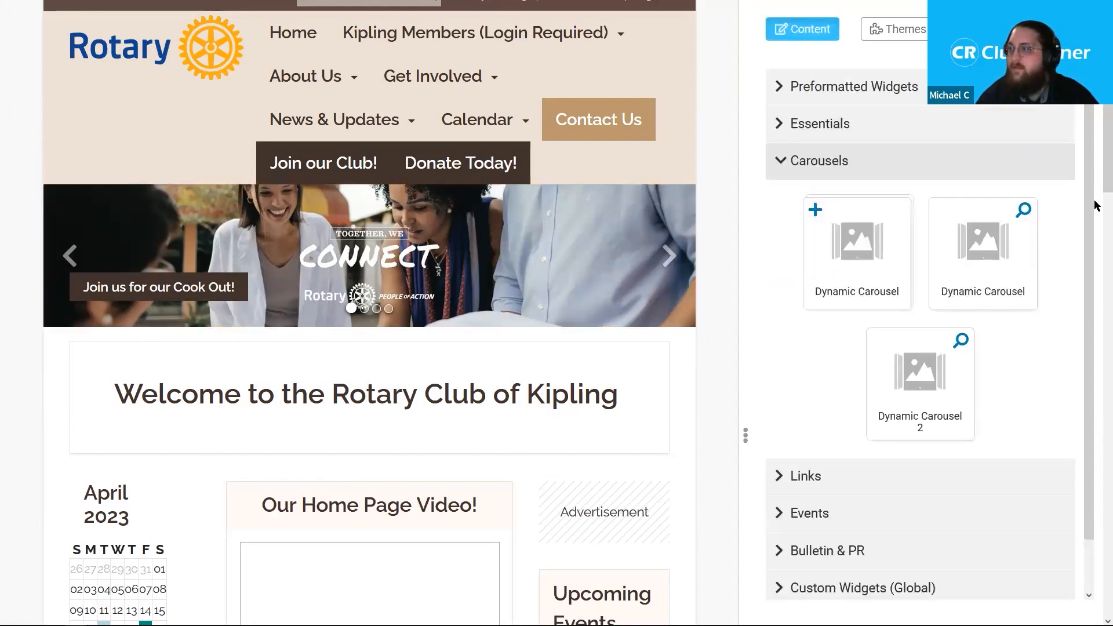
pyautogui.click(958, 165)
pyautogui.scroll(-1, 1095, 145)
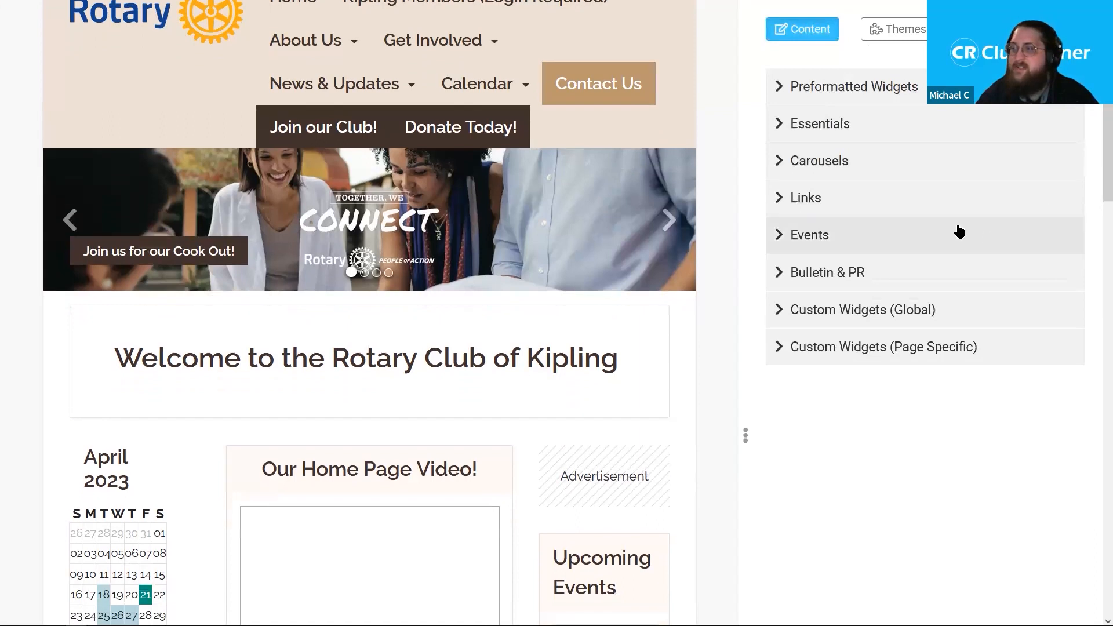
pyautogui.click(946, 208)
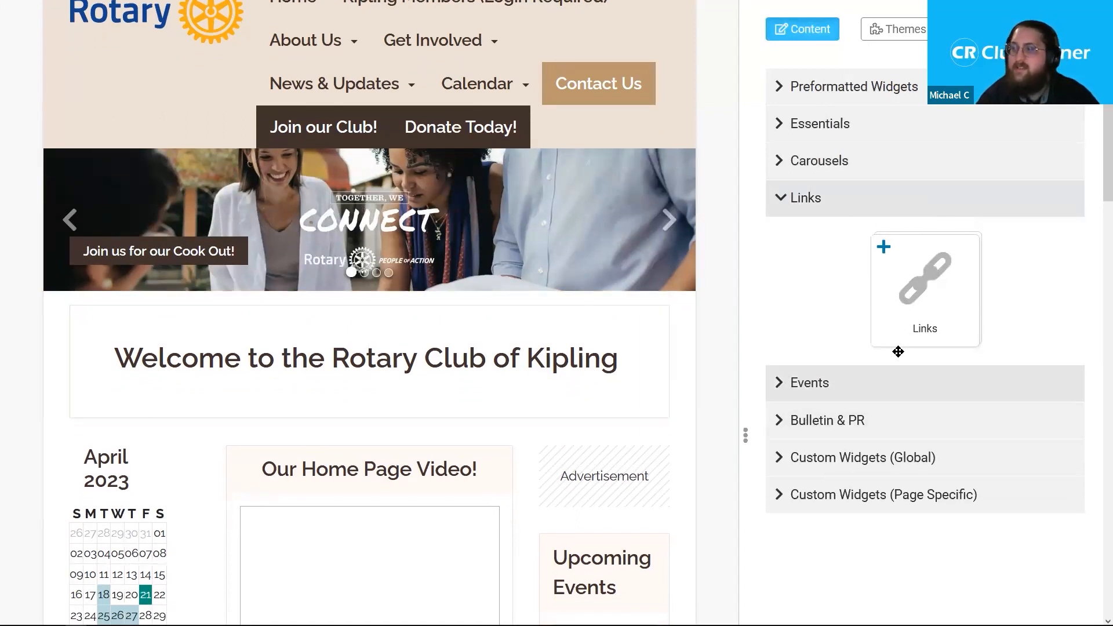
# - Add a Links widget to the home page and open its link management page at a smaller zoom
pyautogui.moveTo(924, 303); pyautogui.dragTo(966, 254)
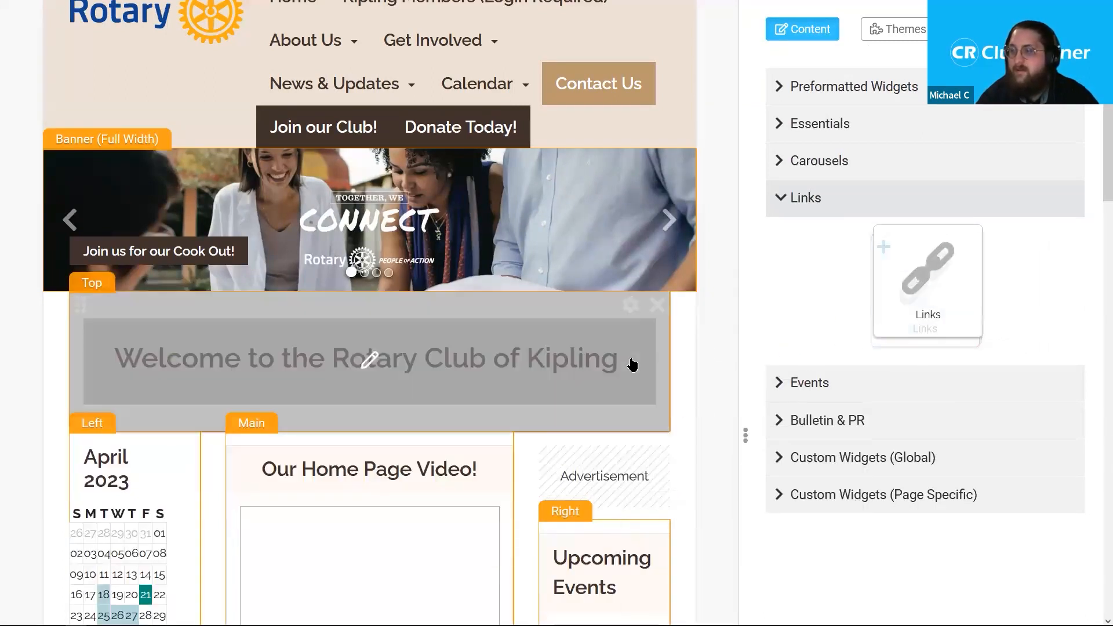
pyautogui.scroll(-3, 631, 364)
pyautogui.scroll(-3, 631, 364)
pyautogui.moveTo(907, 298); pyautogui.dragTo(608, 212)
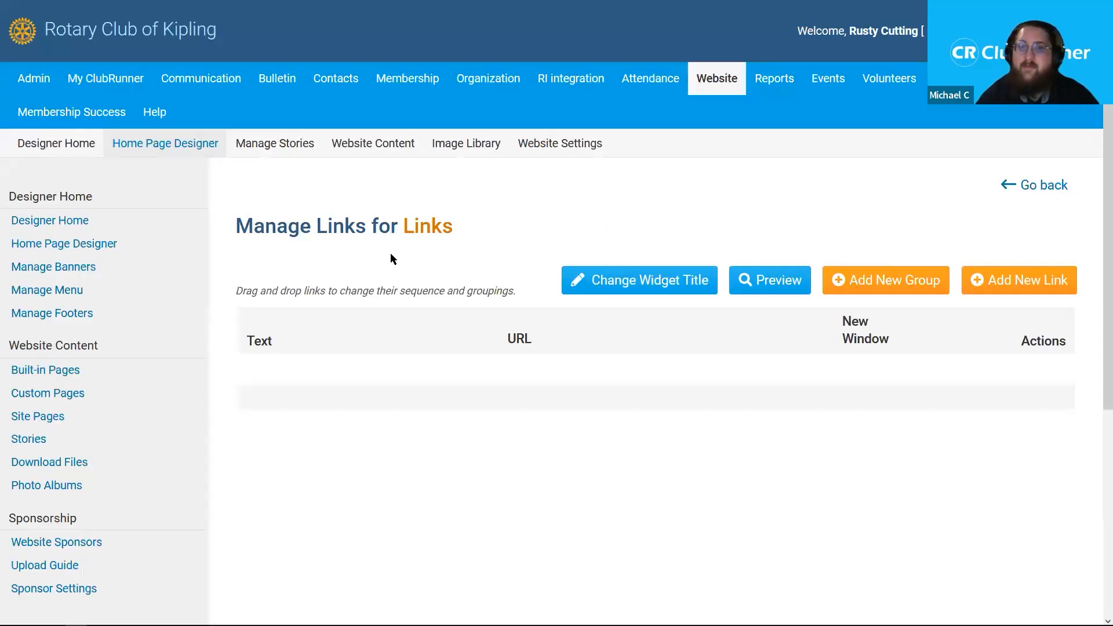
pyautogui.hotkey('ctrl', '-')
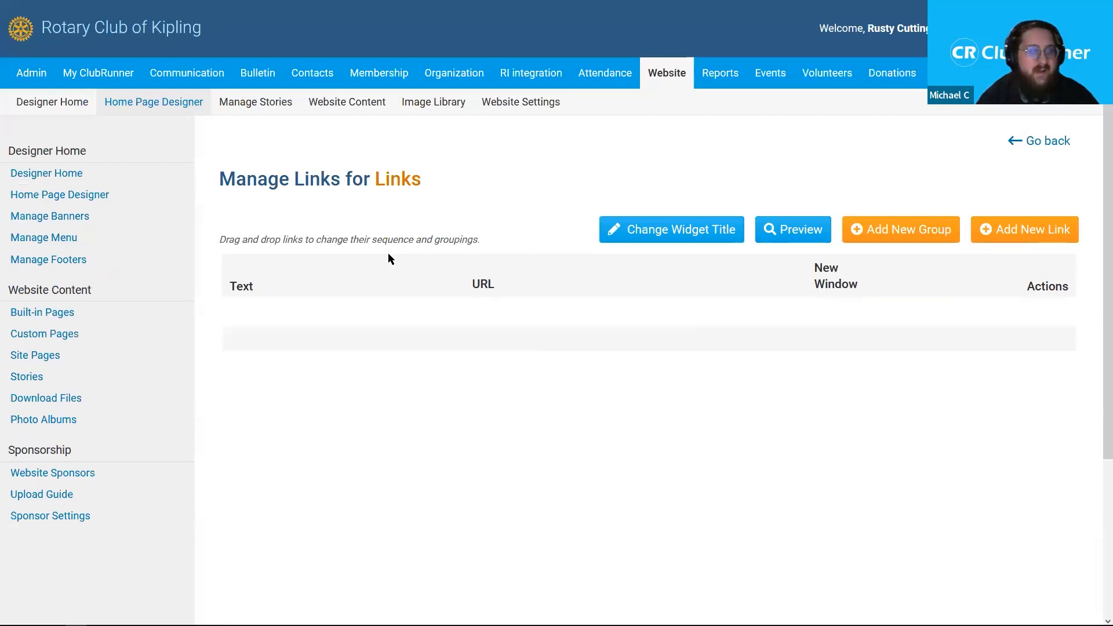
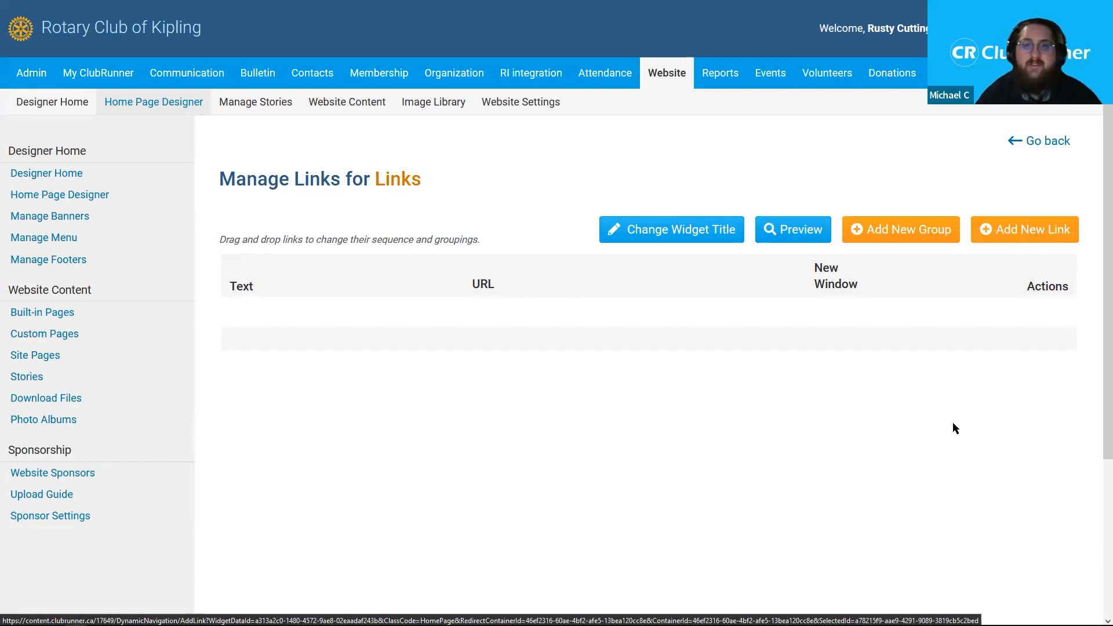
# - Start a new link for the Links widget, check the Image display option and return the display to Text
pyautogui.click(1046, 235)
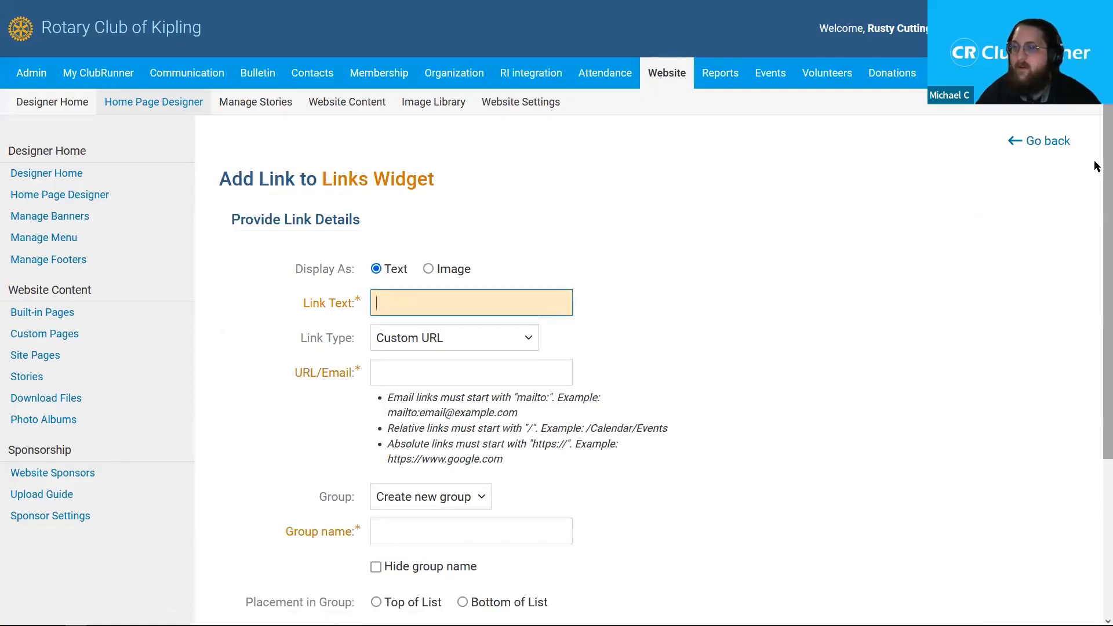
pyautogui.scroll(-1, 1096, 224)
pyautogui.scroll(-1, 1095, 224)
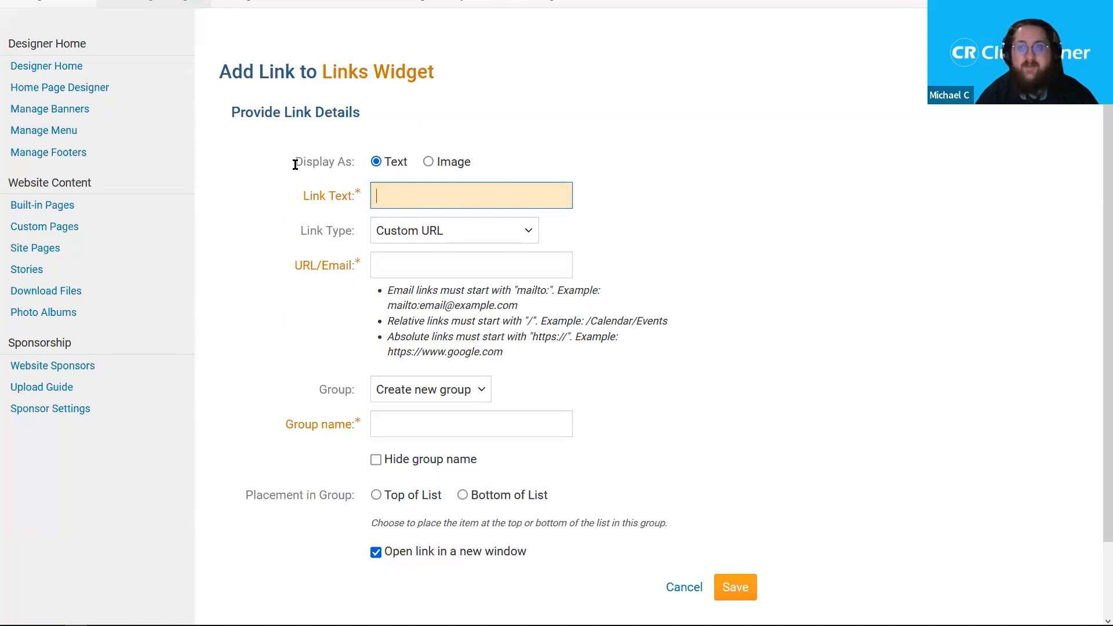
pyautogui.click(429, 162)
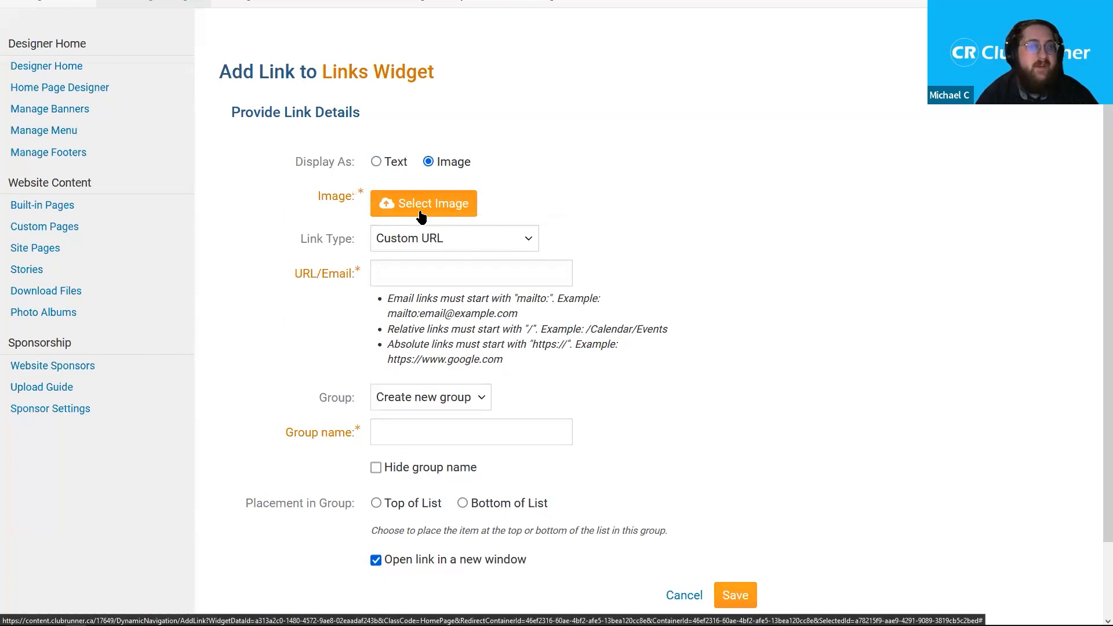
pyautogui.click(376, 164)
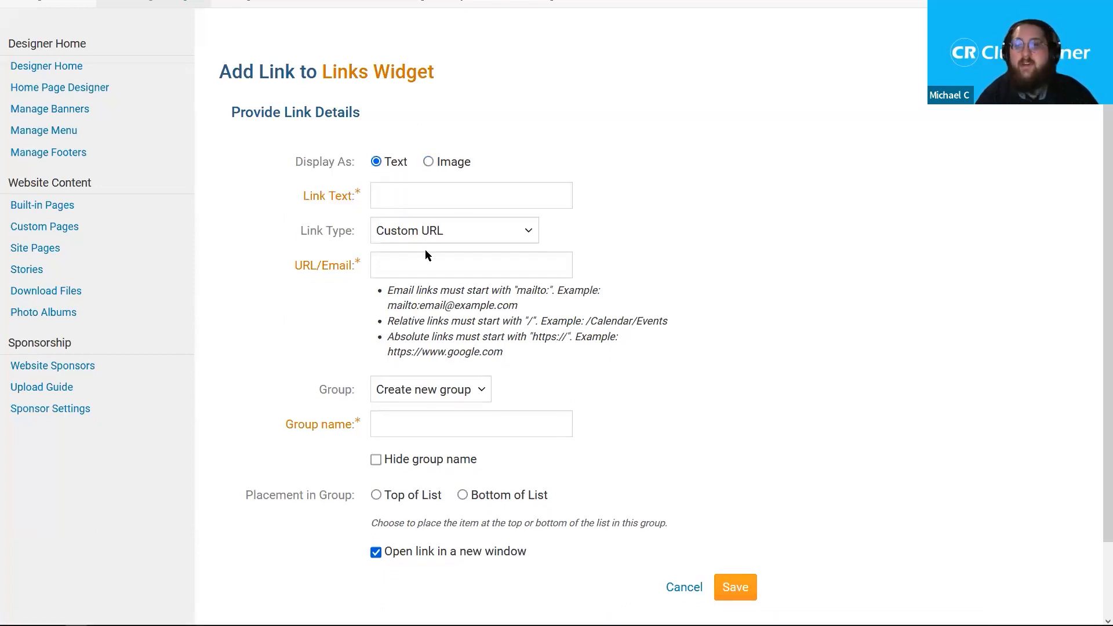
# - Enter "Rotary International" as the link text
pyautogui.click(417, 199)
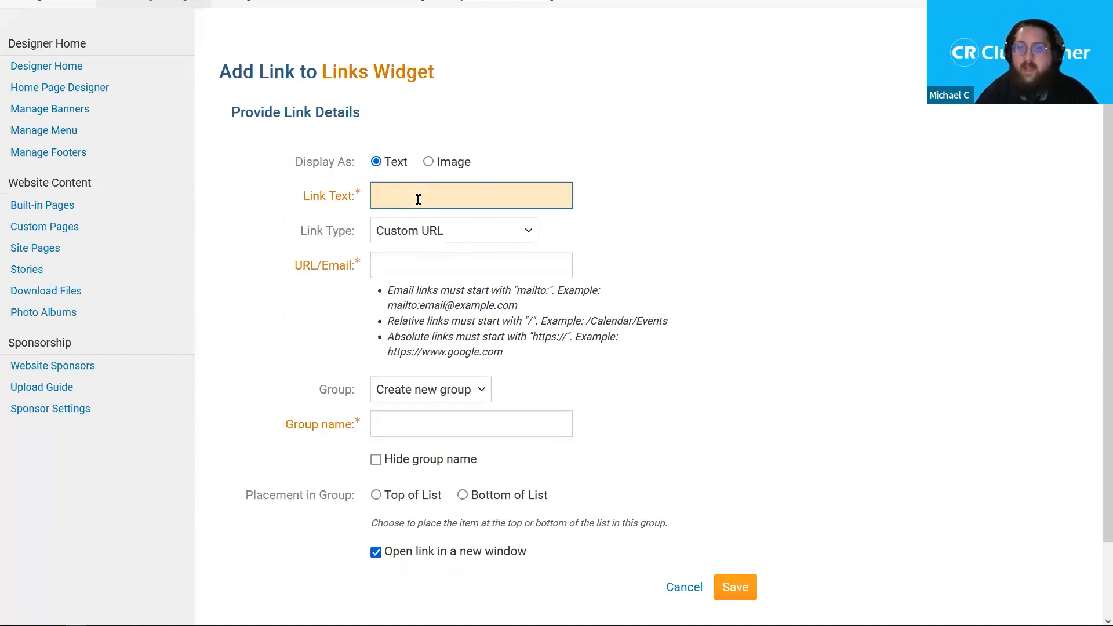
pyautogui.write('Ro')
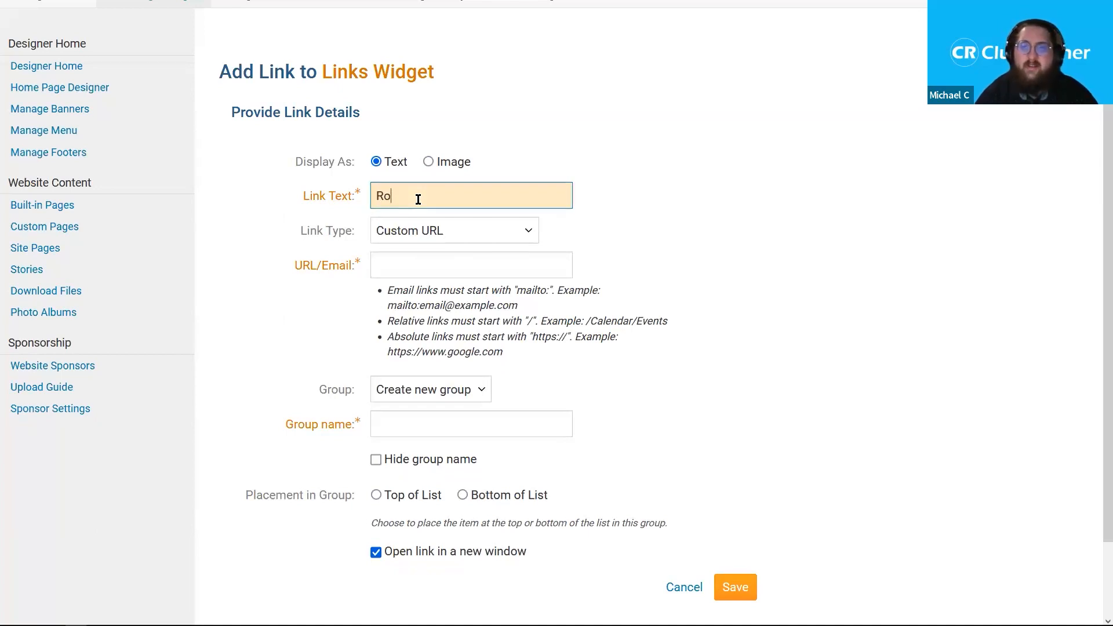
pyautogui.write('tary internal')
pyautogui.press('BackSpace')
pyautogui.press('BackSpace')
pyautogui.write('ational')
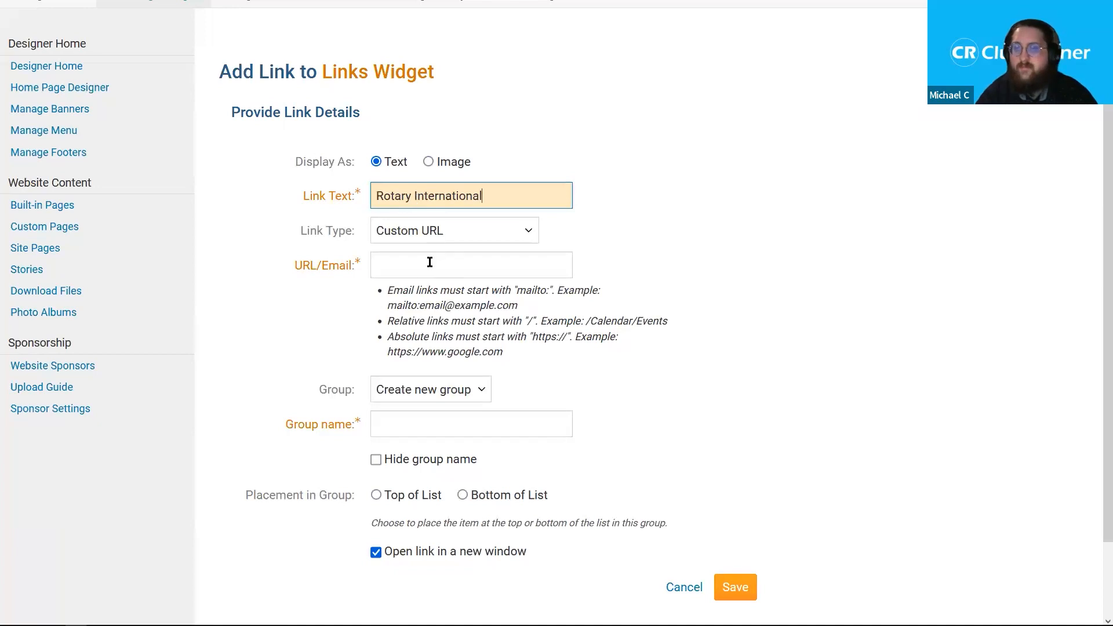
# - Review the available link types, try Built-in Page with its page choices, and restore the Custom URL type
pyautogui.moveTo(301, 232); pyautogui.dragTo(354, 232)
pyautogui.click(421, 238)
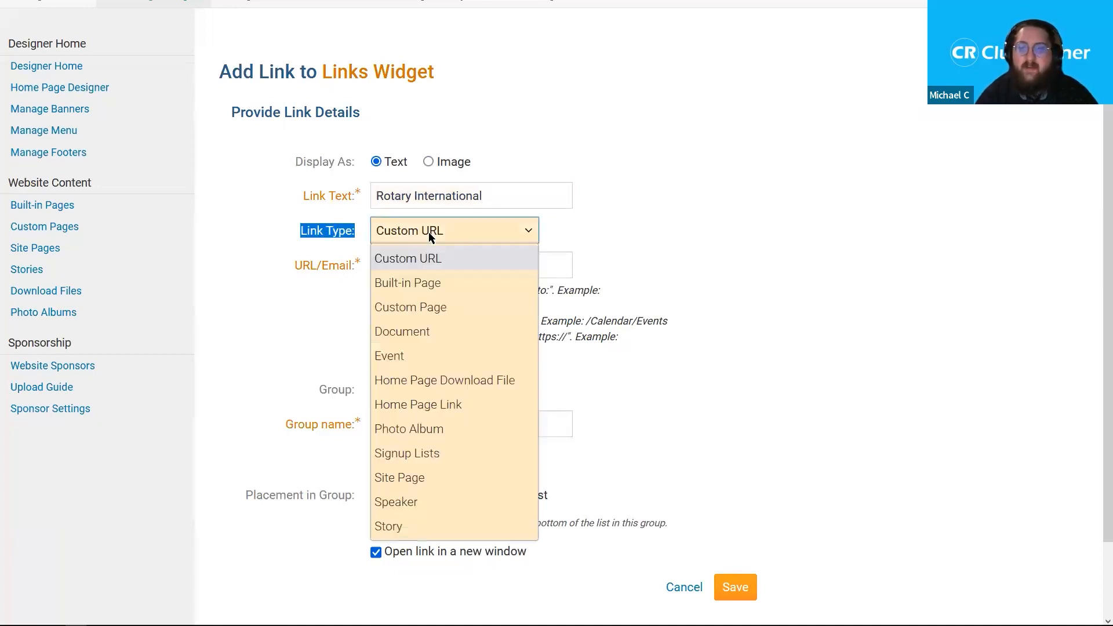
pyautogui.click(466, 258)
pyautogui.click(464, 231)
pyautogui.click(455, 288)
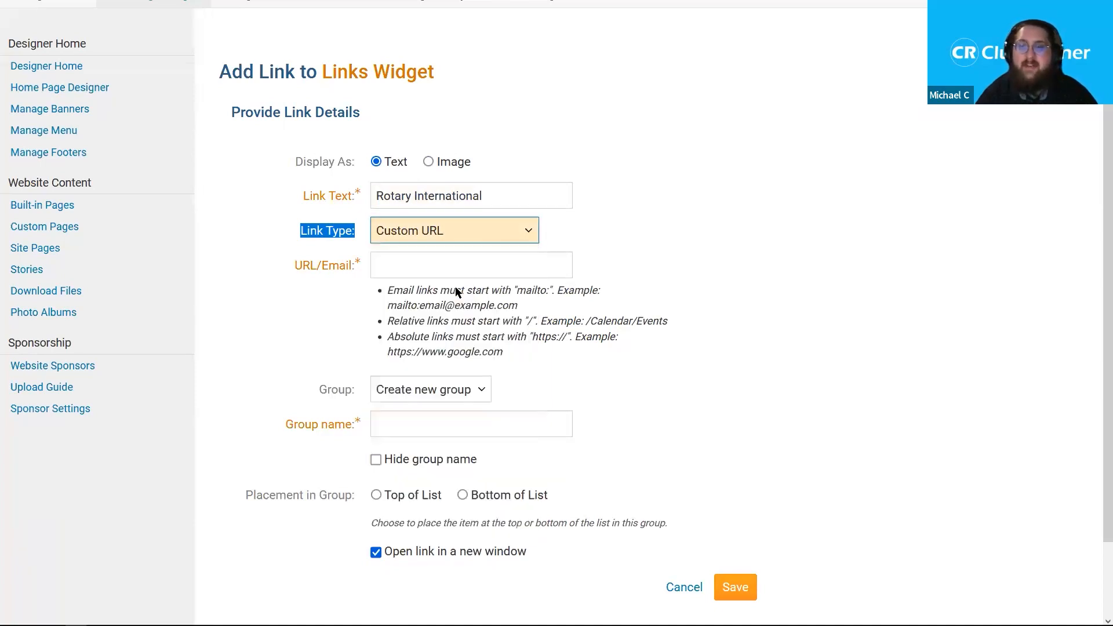
pyautogui.click(450, 270)
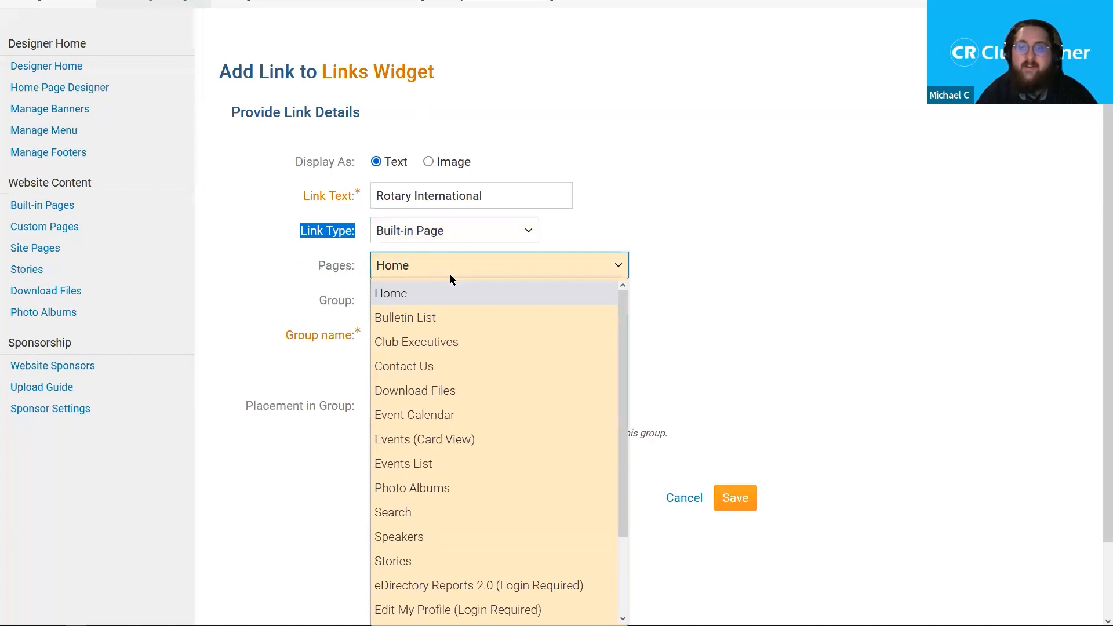
pyautogui.click(447, 239)
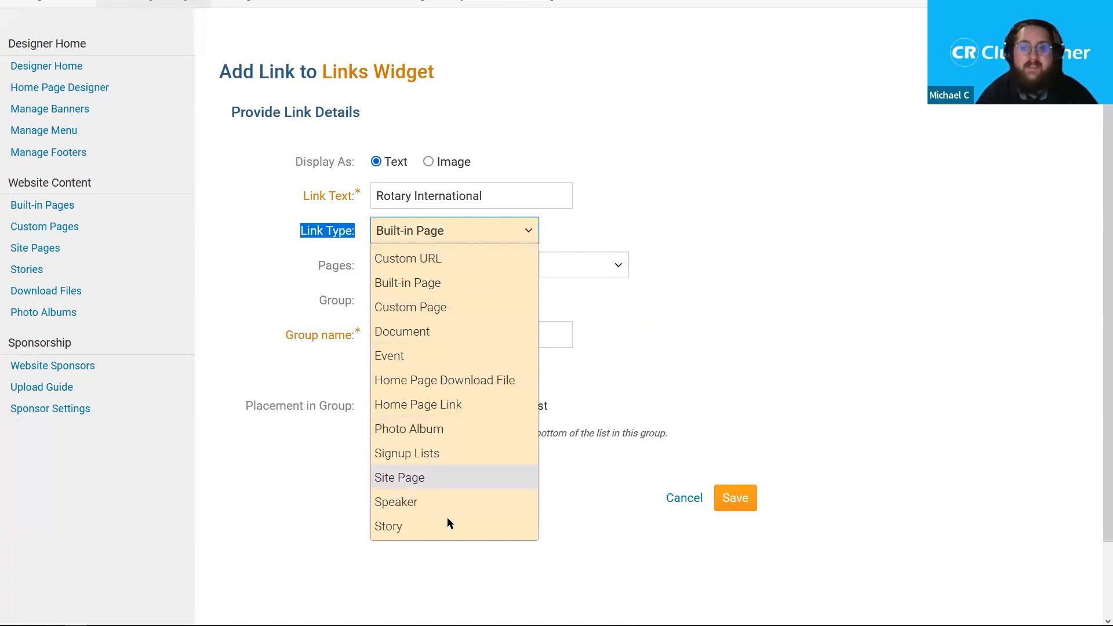
pyautogui.click(438, 258)
pyautogui.click(441, 266)
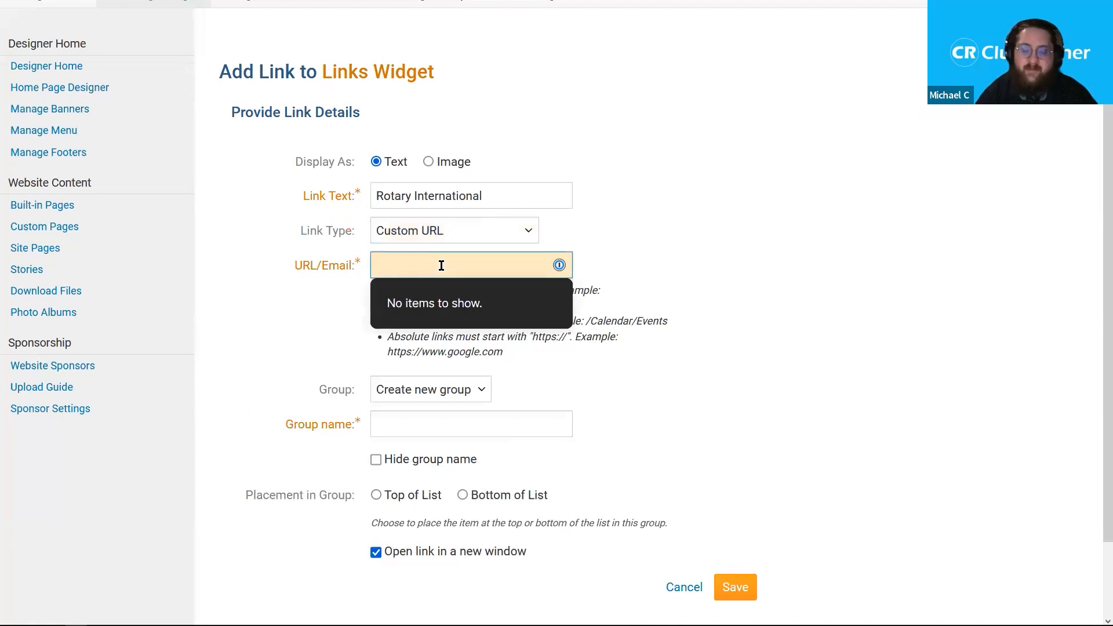
pyautogui.write('h')
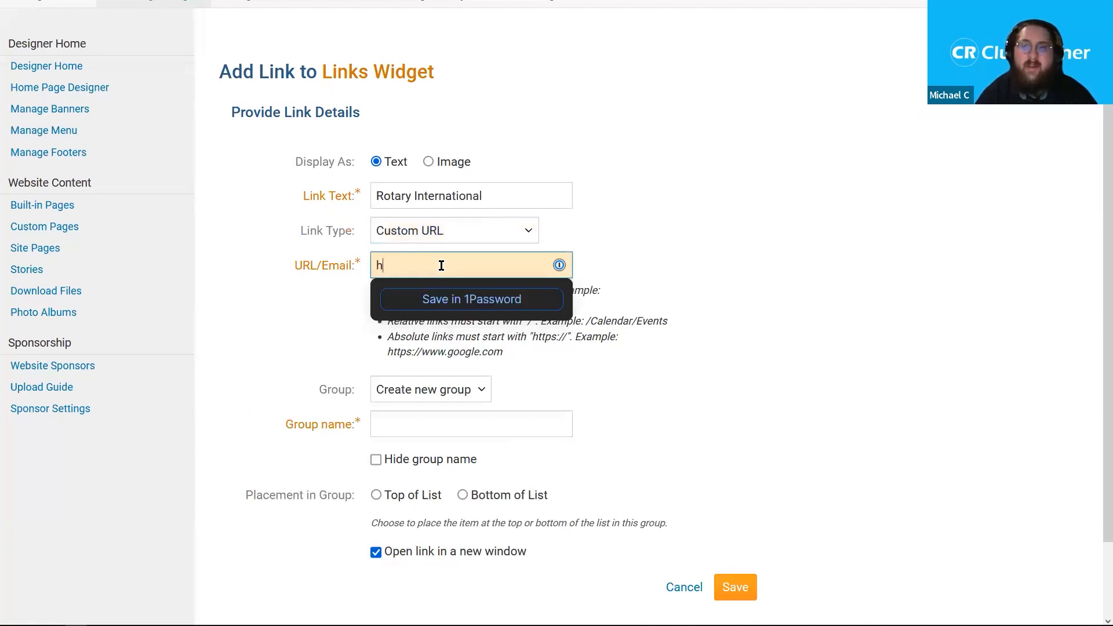
pyautogui.write('ttps://')
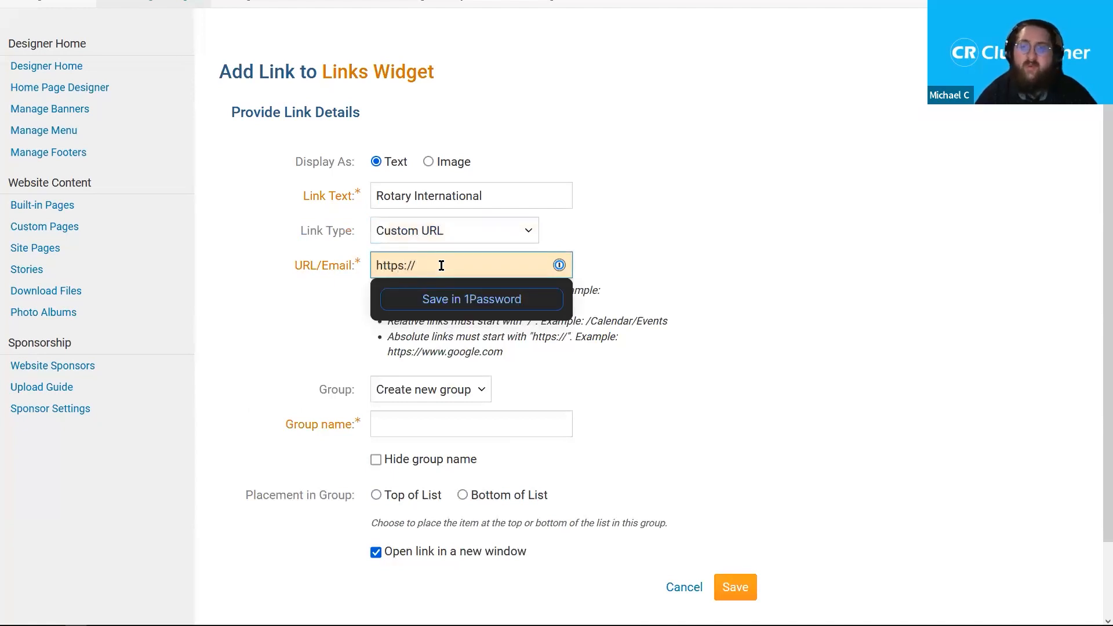
pyautogui.write('www.rotary.org')
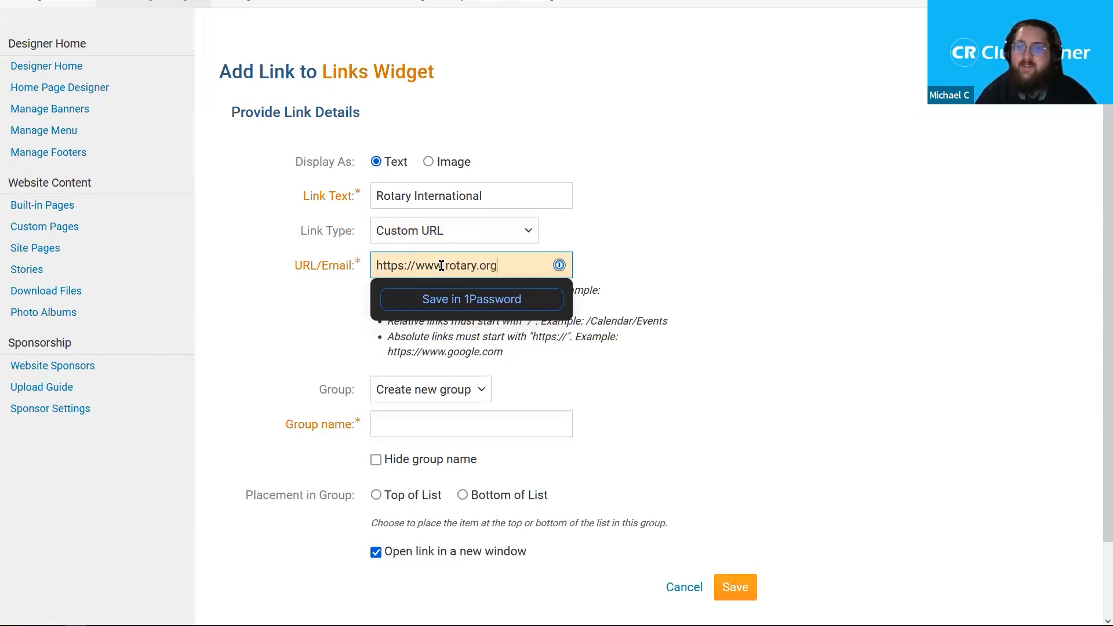
pyautogui.click(783, 283)
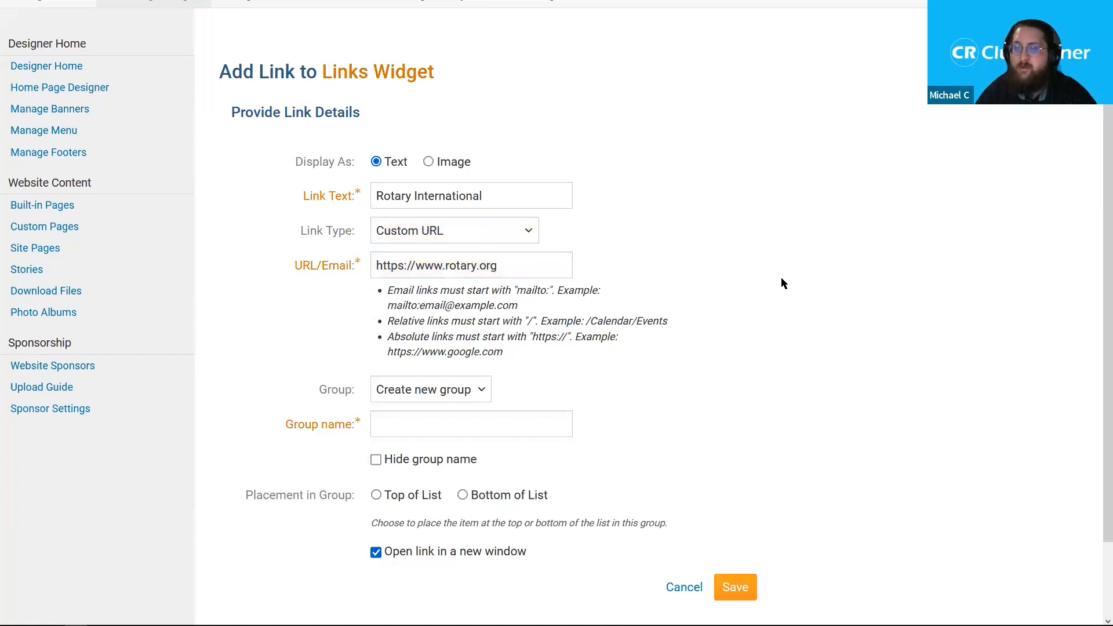
# - Keep the link assigned to a new group and name that group "Rotary Related"
pyautogui.moveTo(1104, 245); pyautogui.dragTo(1104, 317)
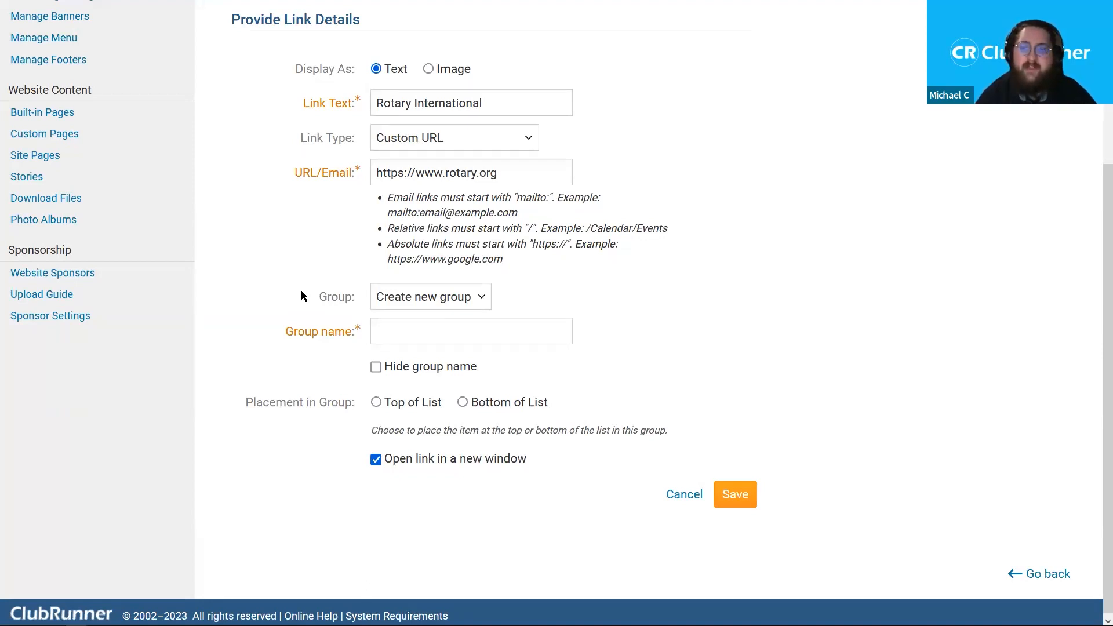
pyautogui.click(409, 302)
pyautogui.click(408, 304)
pyautogui.click(408, 302)
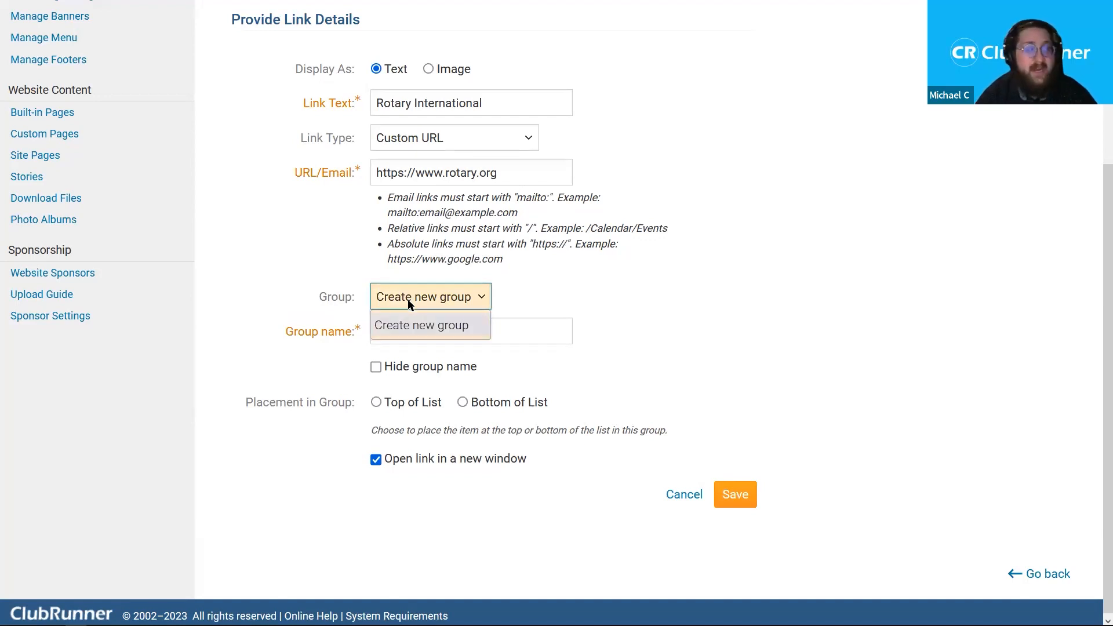
pyautogui.click(409, 302)
pyautogui.click(427, 335)
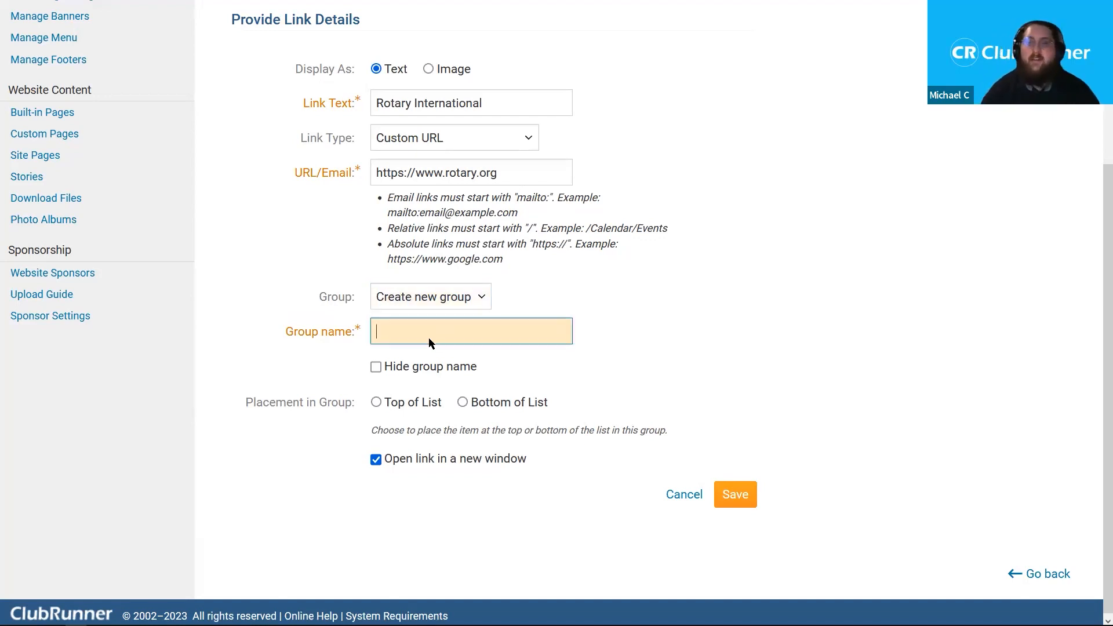
pyautogui.write('Rotary ')
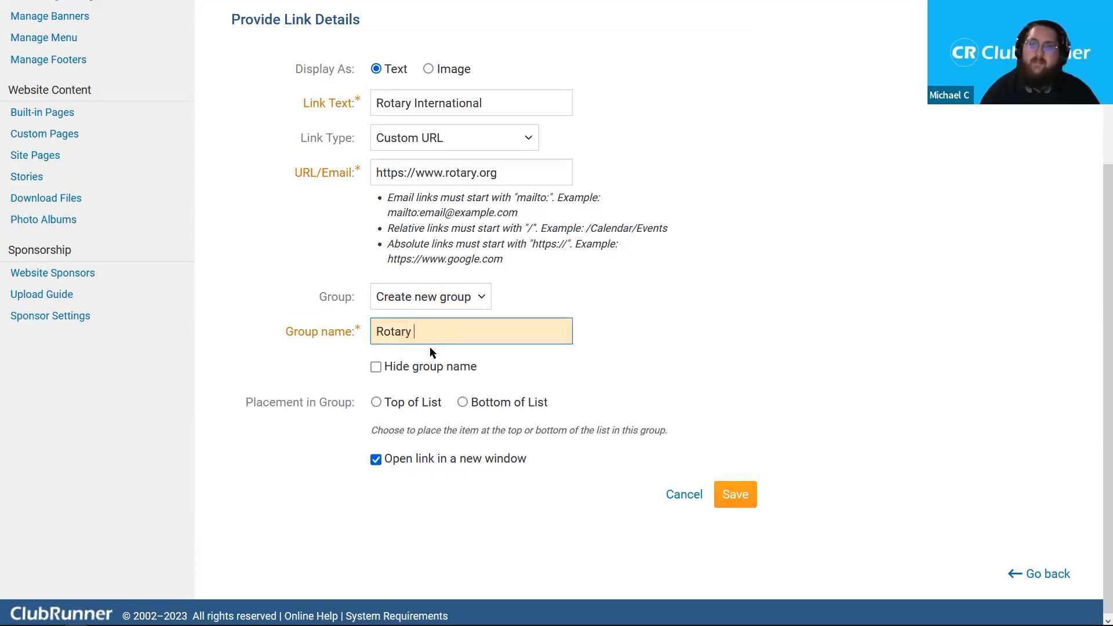
pyautogui.write('Related')
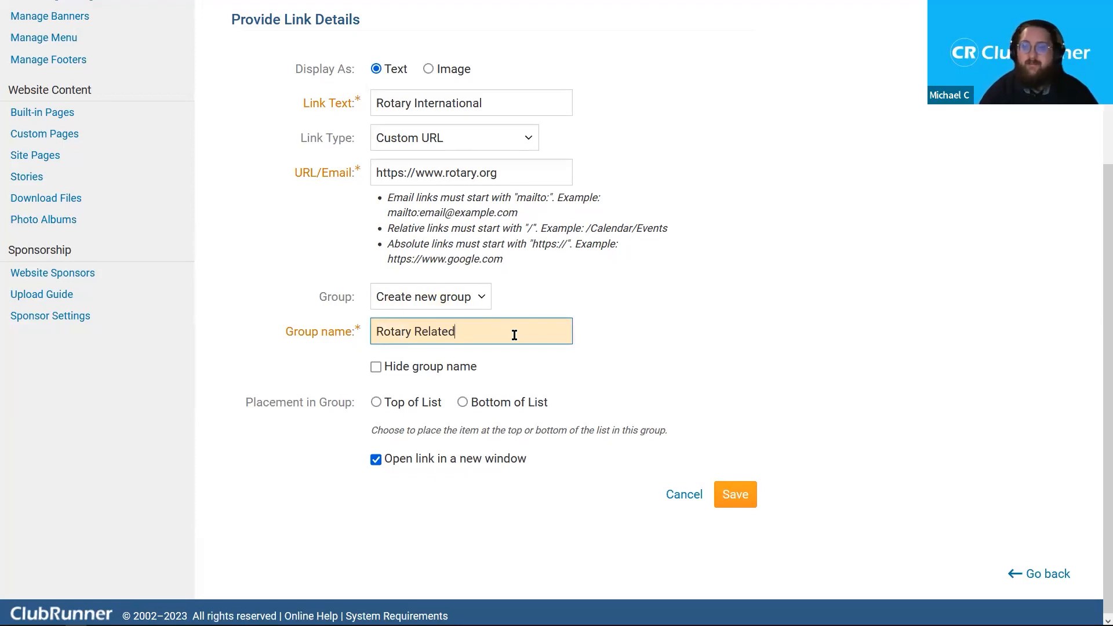
pyautogui.click(750, 308)
# - Compare the placement options and place the link at the bottom of the list in its group
pyautogui.moveTo(1106, 275); pyautogui.dragTo(1094, 299)
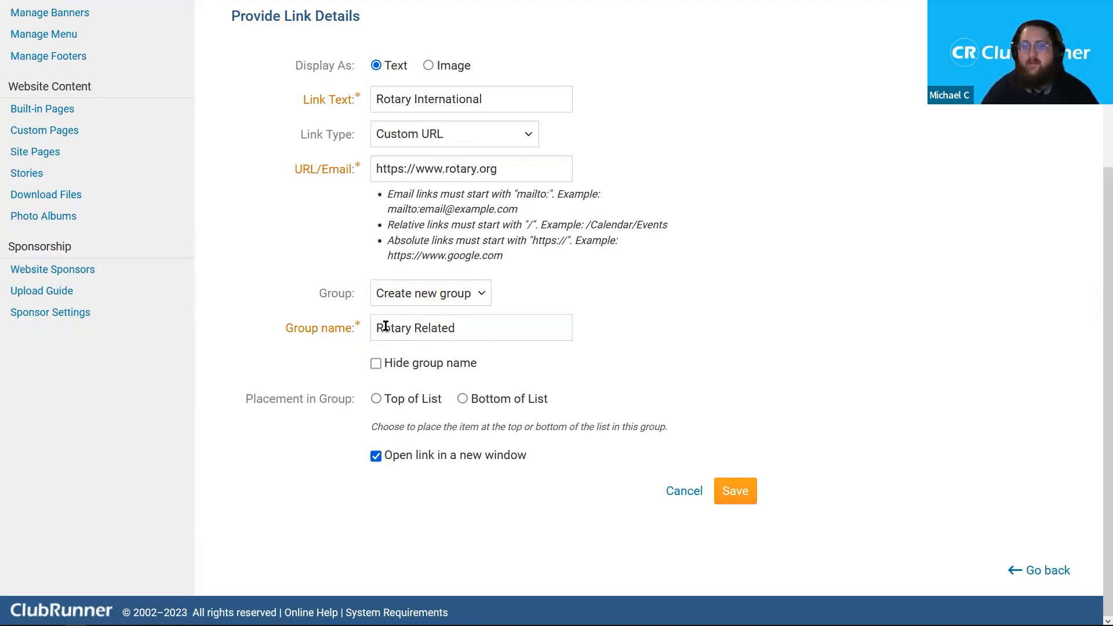
pyautogui.moveTo(245, 403); pyautogui.dragTo(565, 414)
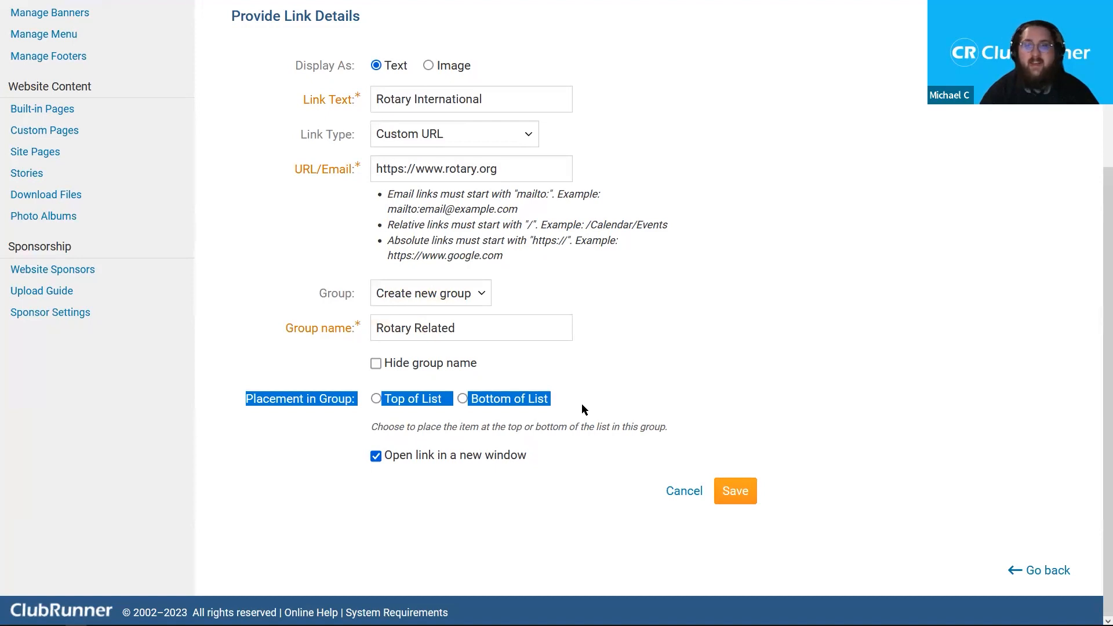
pyautogui.click(587, 405)
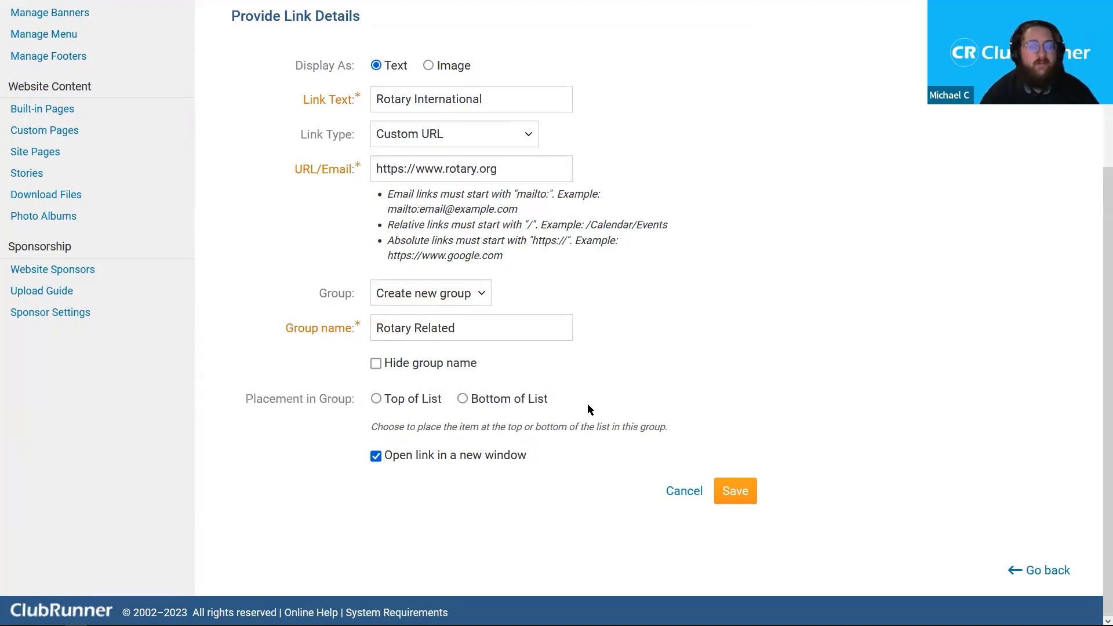
pyautogui.click(419, 398)
pyautogui.click(493, 397)
pyautogui.click(415, 401)
pyautogui.click(490, 399)
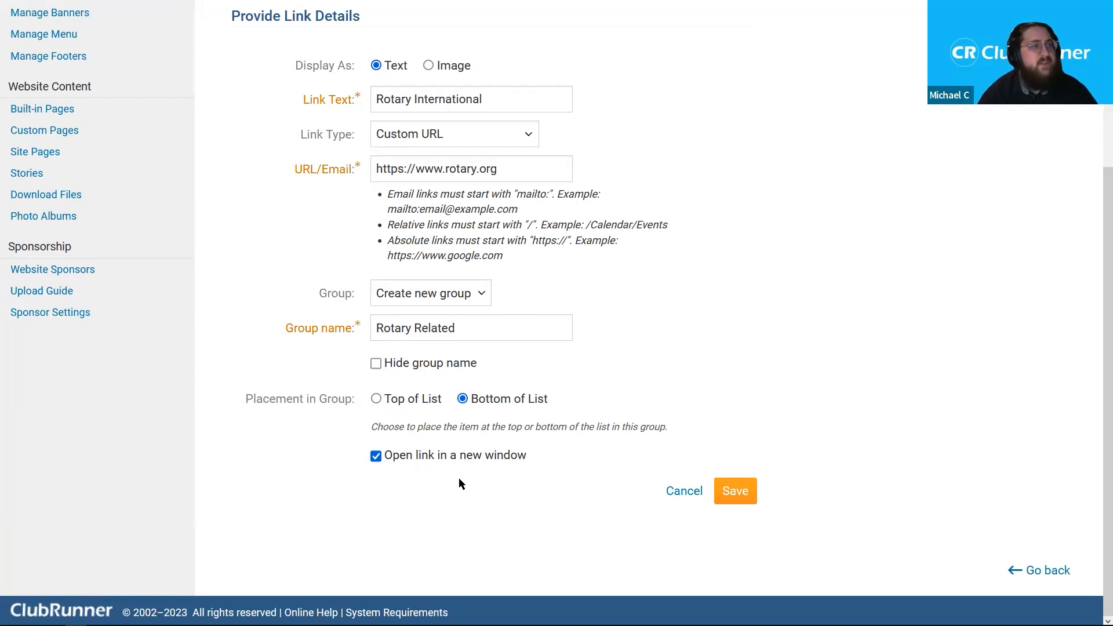
# - Save the link with opening in a new window enabled, and check its group and URL in the links list
pyautogui.click(467, 455)
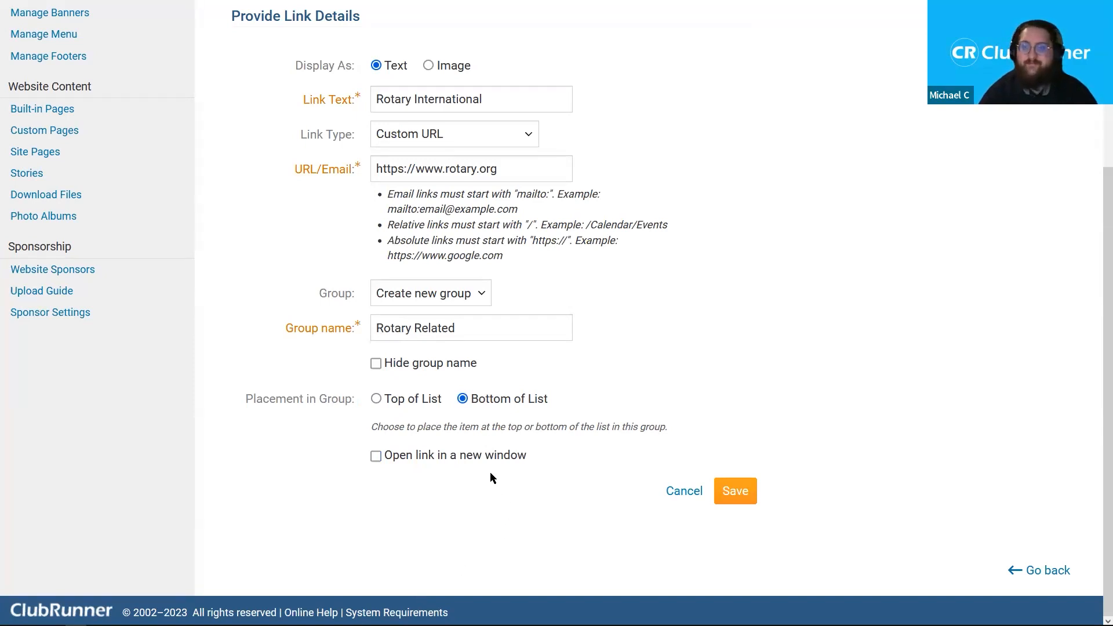
pyautogui.click(490, 457)
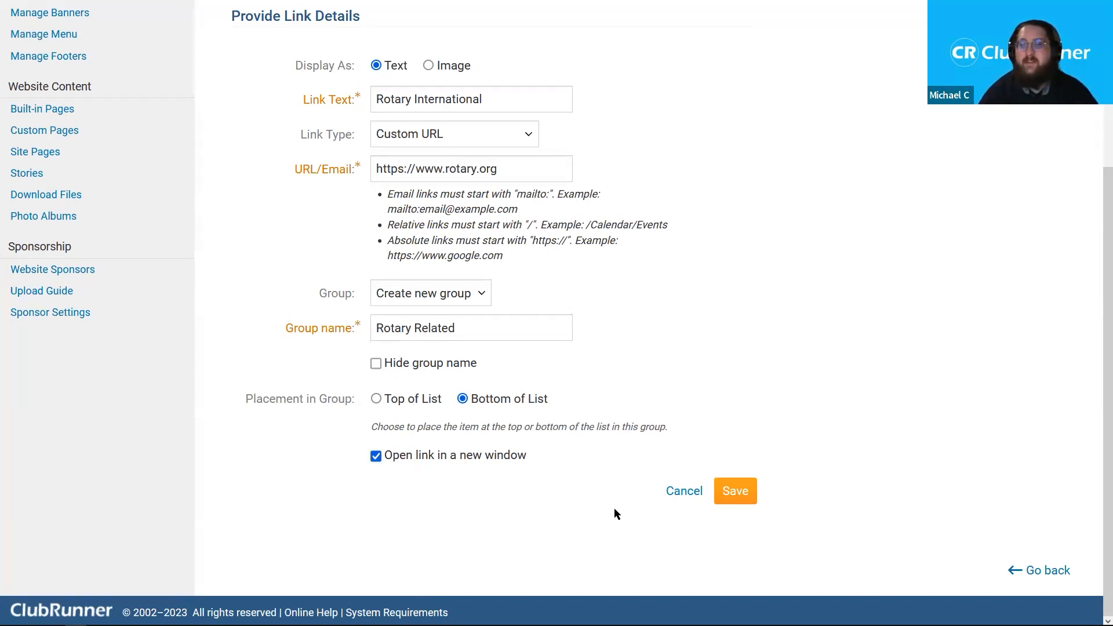
pyautogui.click(735, 491)
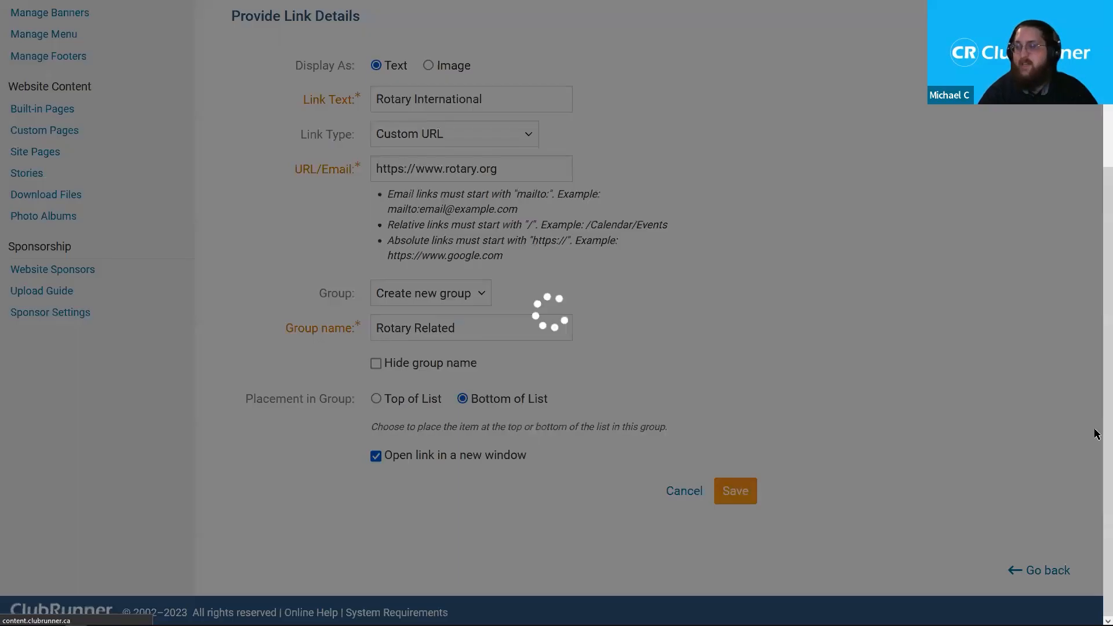
pyautogui.scroll(-2, 1097, 338)
pyautogui.scroll(-1, 1097, 338)
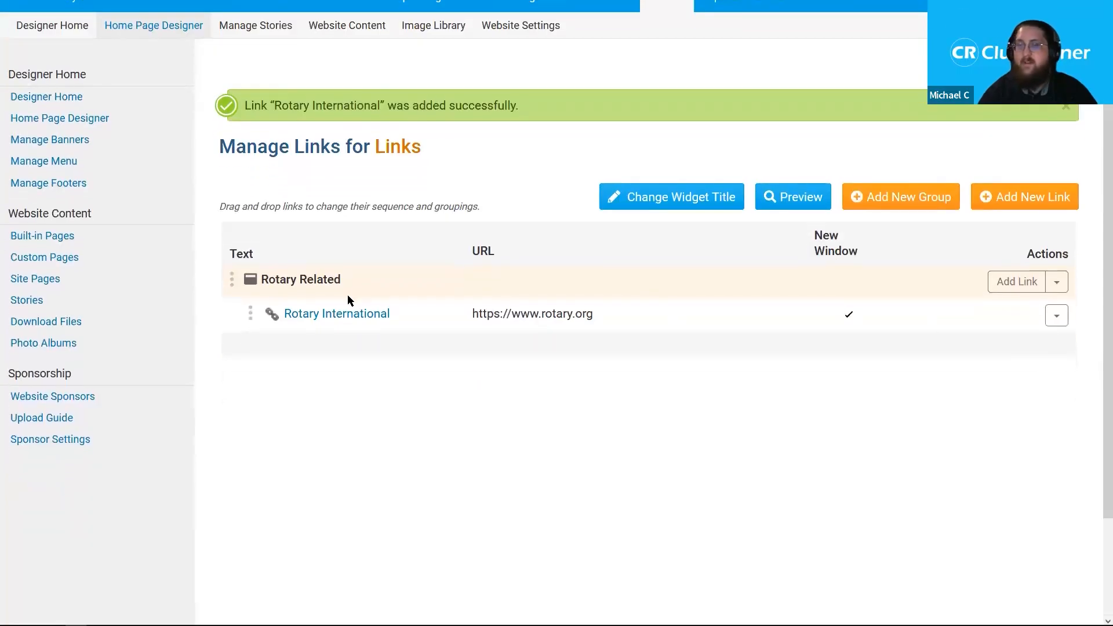
pyautogui.moveTo(260, 279); pyautogui.dragTo(337, 280)
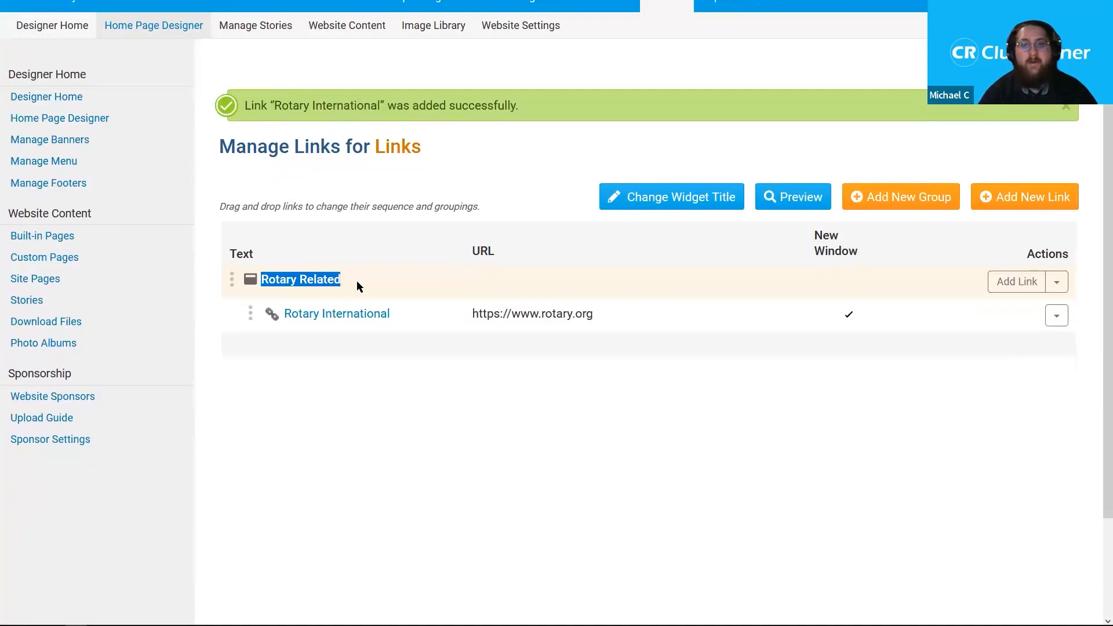
pyautogui.moveTo(640, 325); pyautogui.dragTo(458, 330)
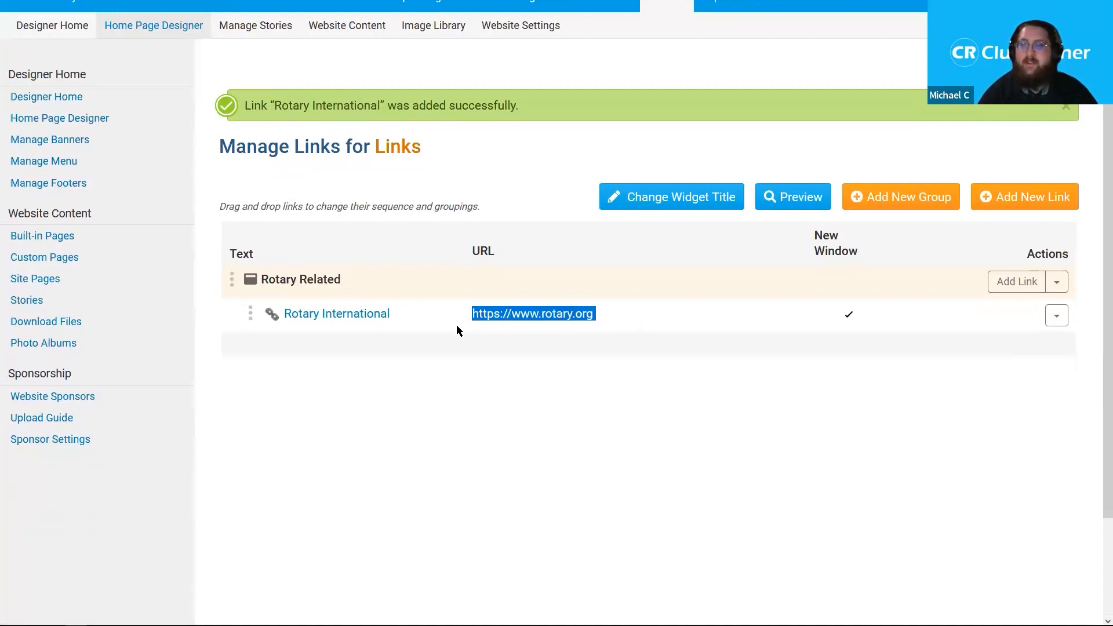
# - Start another text link in the Links widget and give it the link text "ClubRunner Support"
pyautogui.click(456, 325)
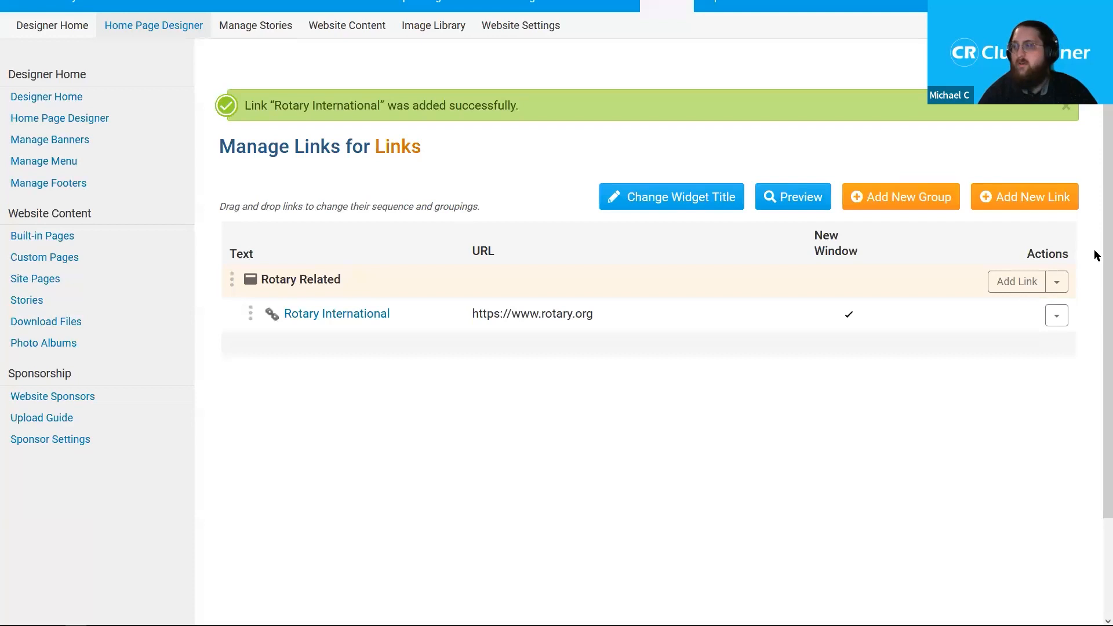
pyautogui.scroll(1, 1084, 235)
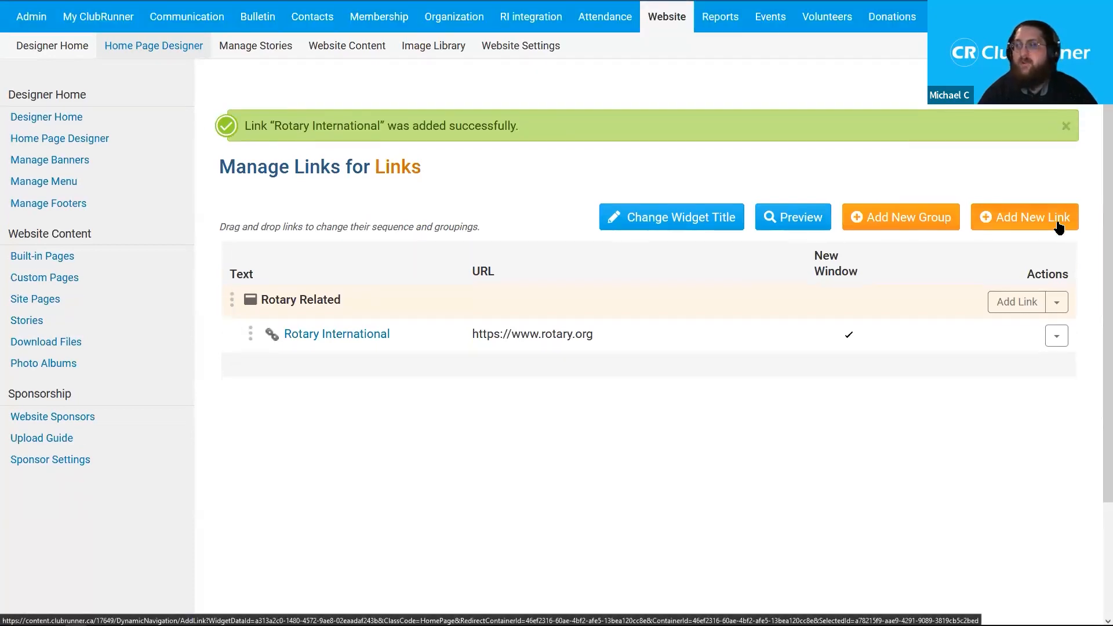
pyautogui.click(1058, 226)
pyautogui.click(512, 293)
pyautogui.write('ClubR')
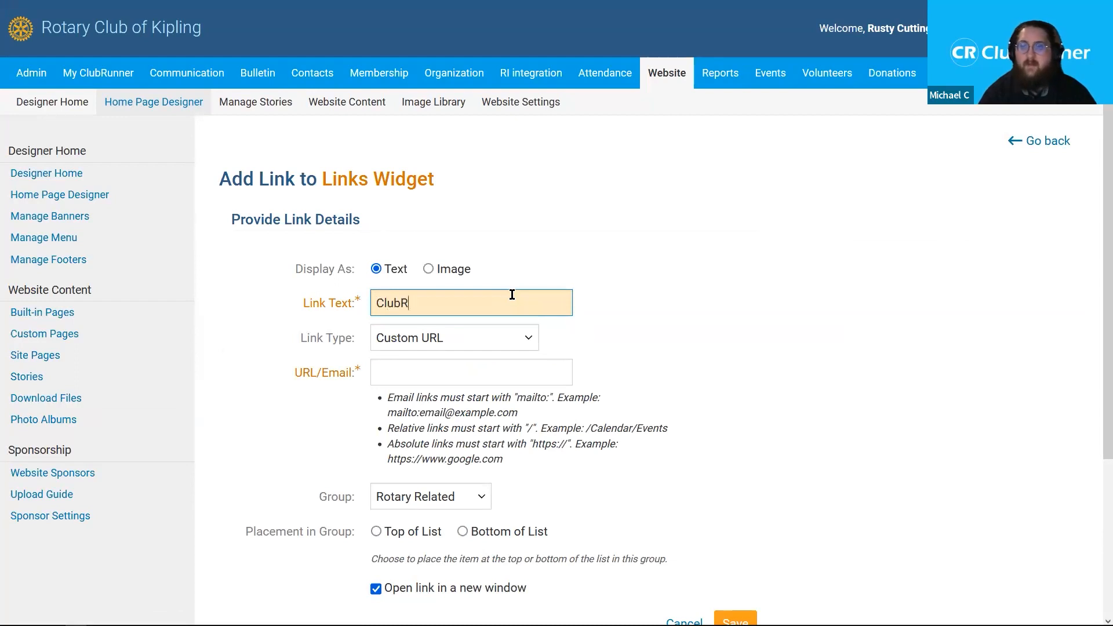
pyautogui.write('unner Support')
pyautogui.click(500, 368)
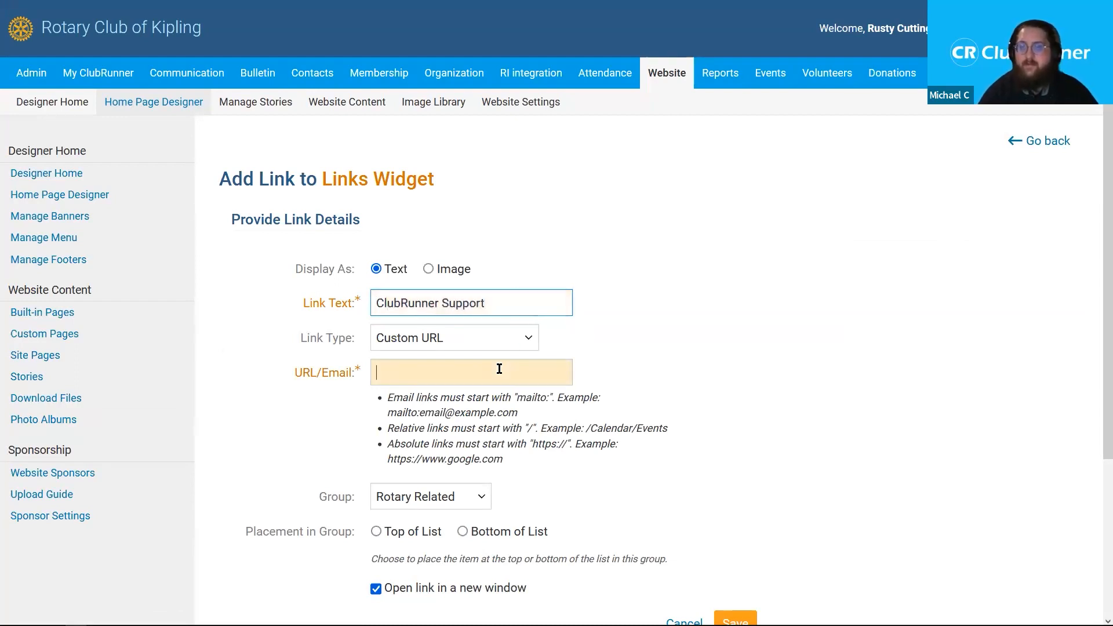
pyautogui.write('https')
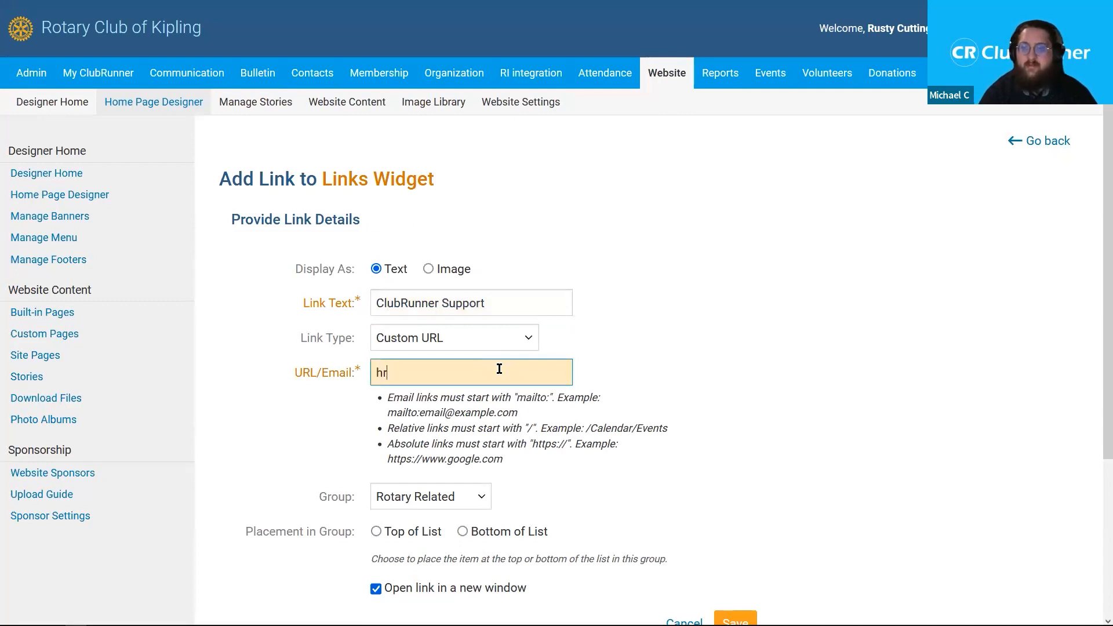
pyautogui.write('://ww')
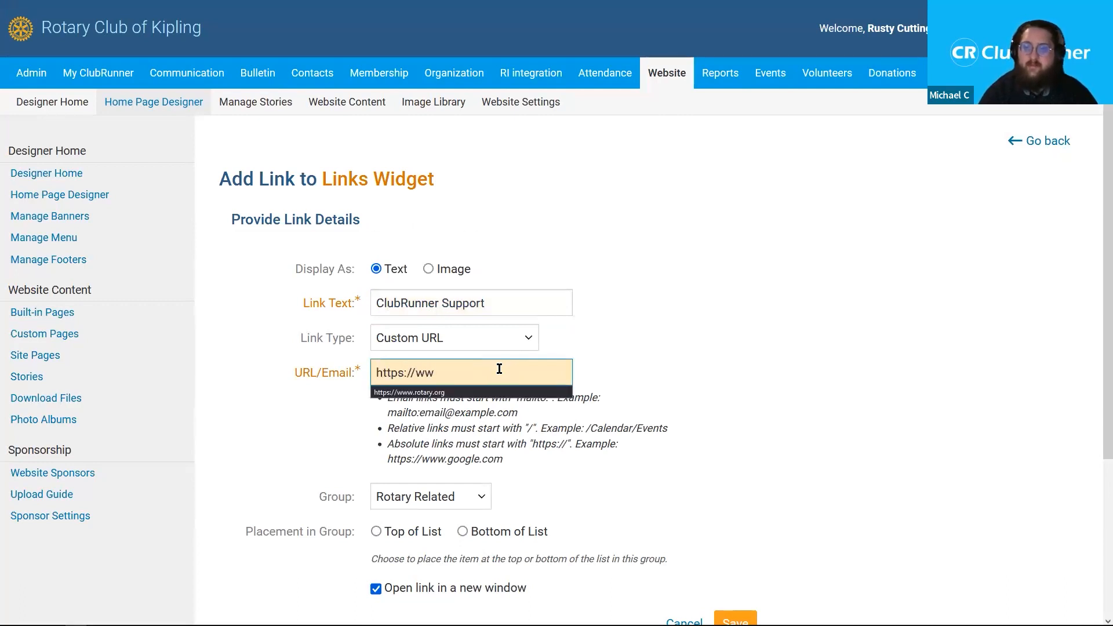
pyautogui.write('w.clubrunnersupport.com')
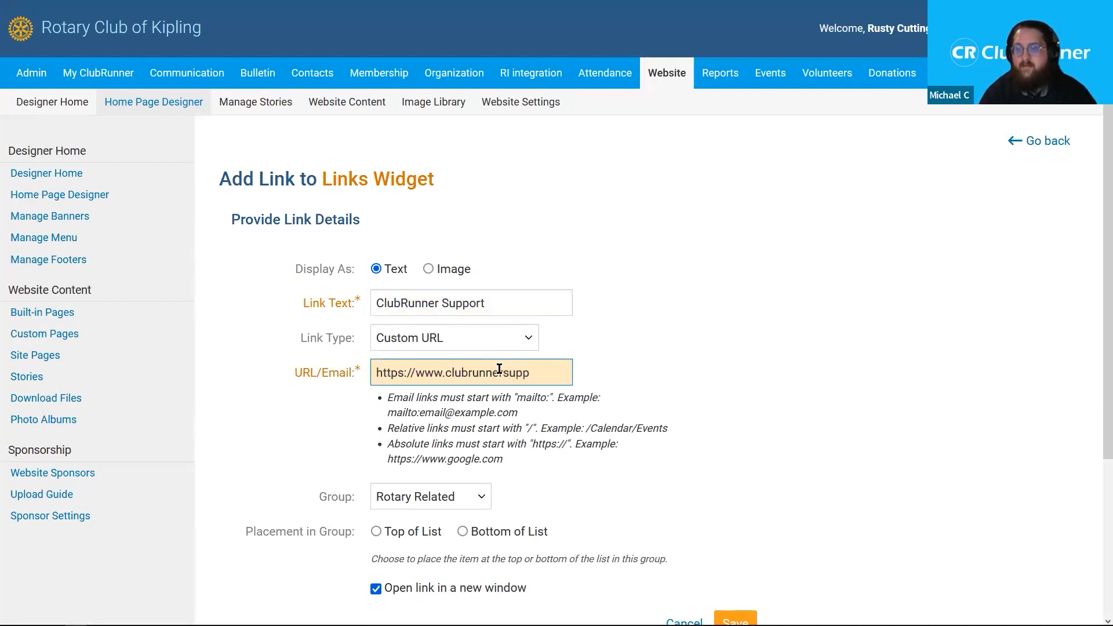
# - Assign the ClubRunner Support link to a new group named "ClubRunner"
pyautogui.scroll(-2, 1093, 179)
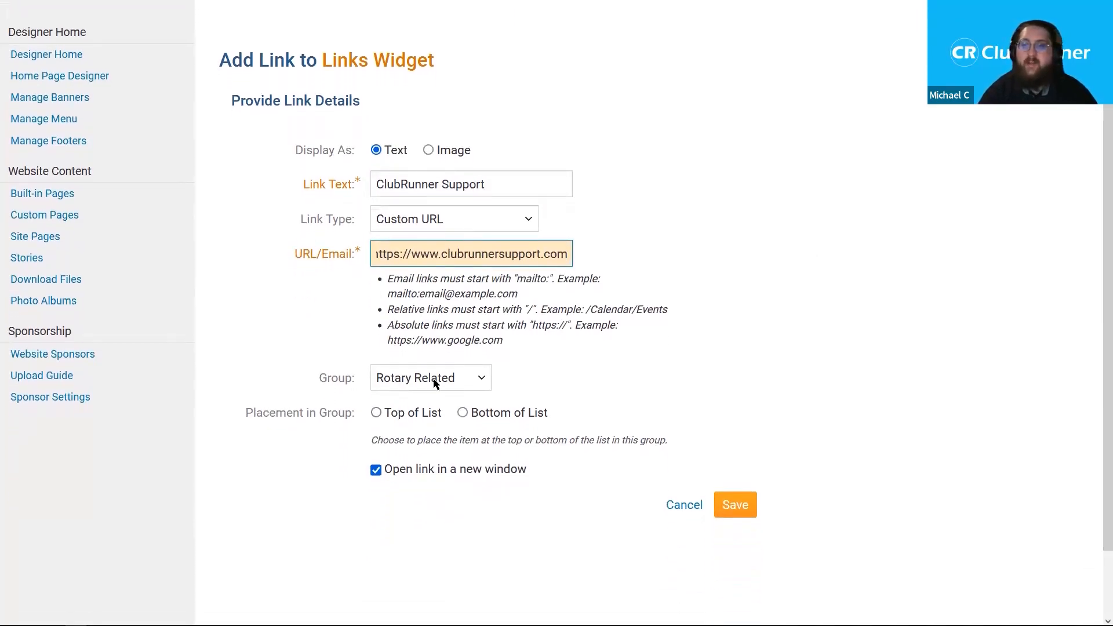
pyautogui.click(434, 384)
pyautogui.click(450, 409)
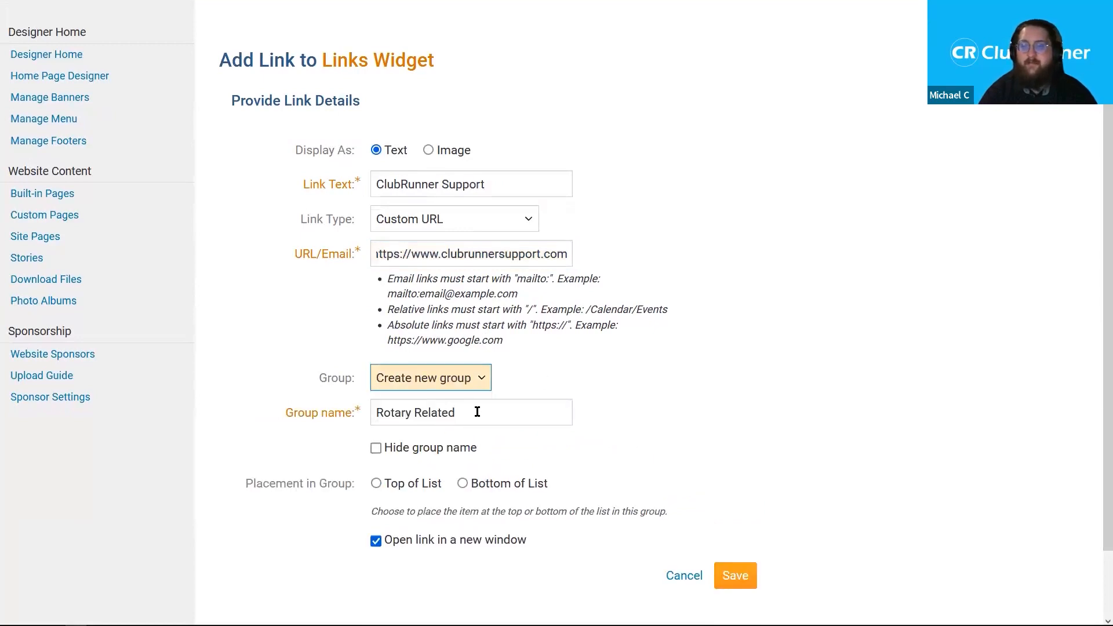
pyautogui.click(551, 412)
pyautogui.write('ClubRunner')
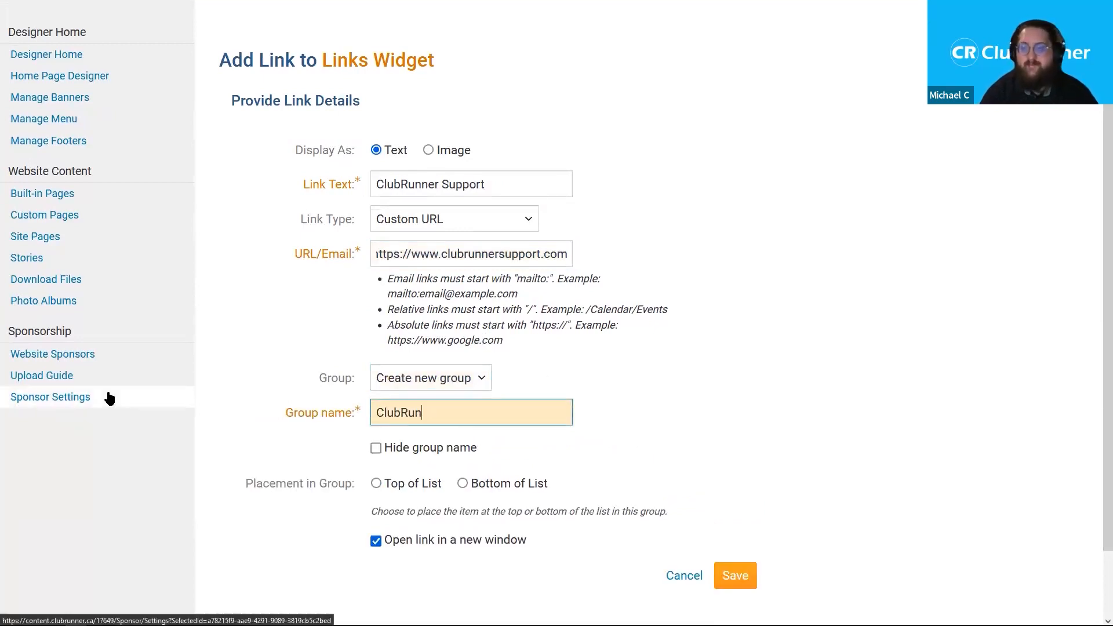
# - Place the link at the top of the list in its group and save it with opening in a new window enabled
pyautogui.scroll(-2, 461, 425)
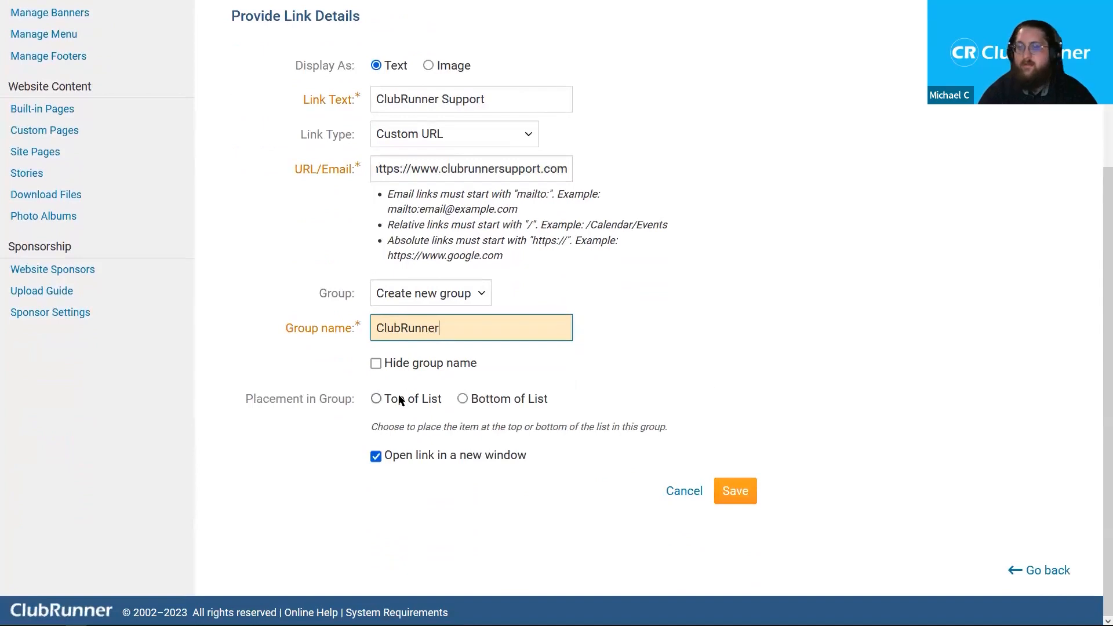
pyautogui.moveTo(398, 398); pyautogui.dragTo(392, 398)
pyautogui.click(378, 400)
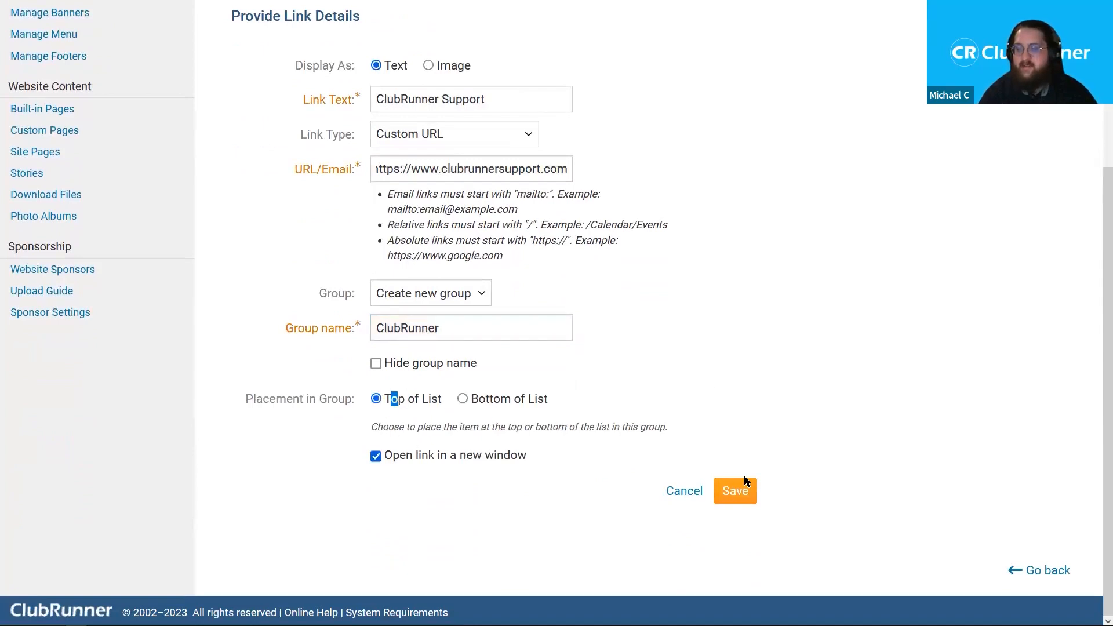
pyautogui.click(750, 492)
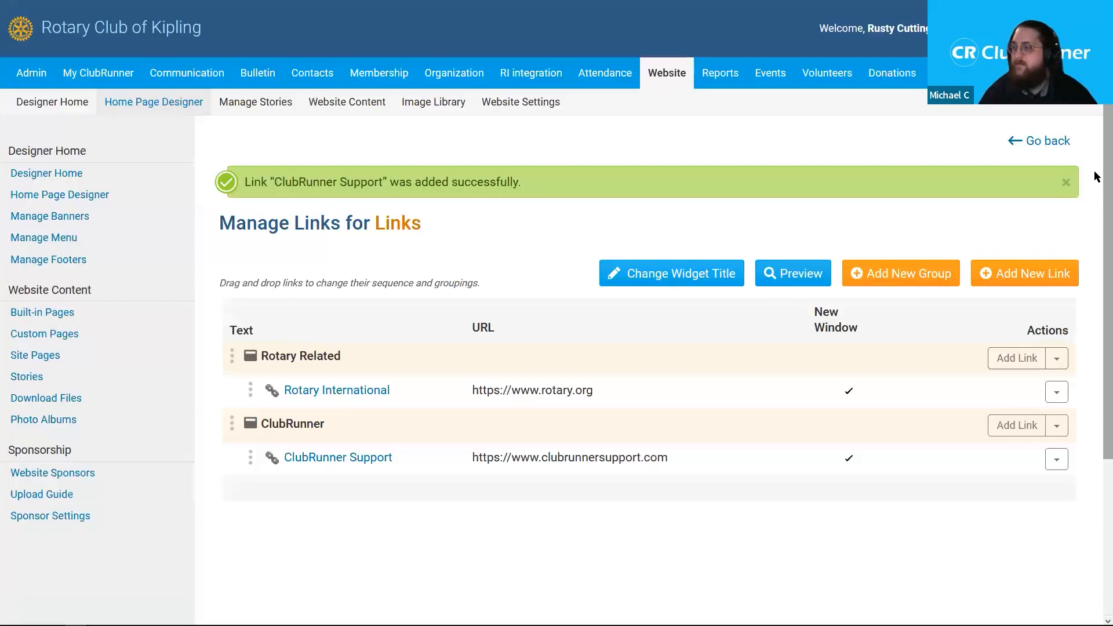
# - Return to the home page design view and check the grouped links in the Links widget in the right column
pyautogui.scroll(-1, 298, 348)
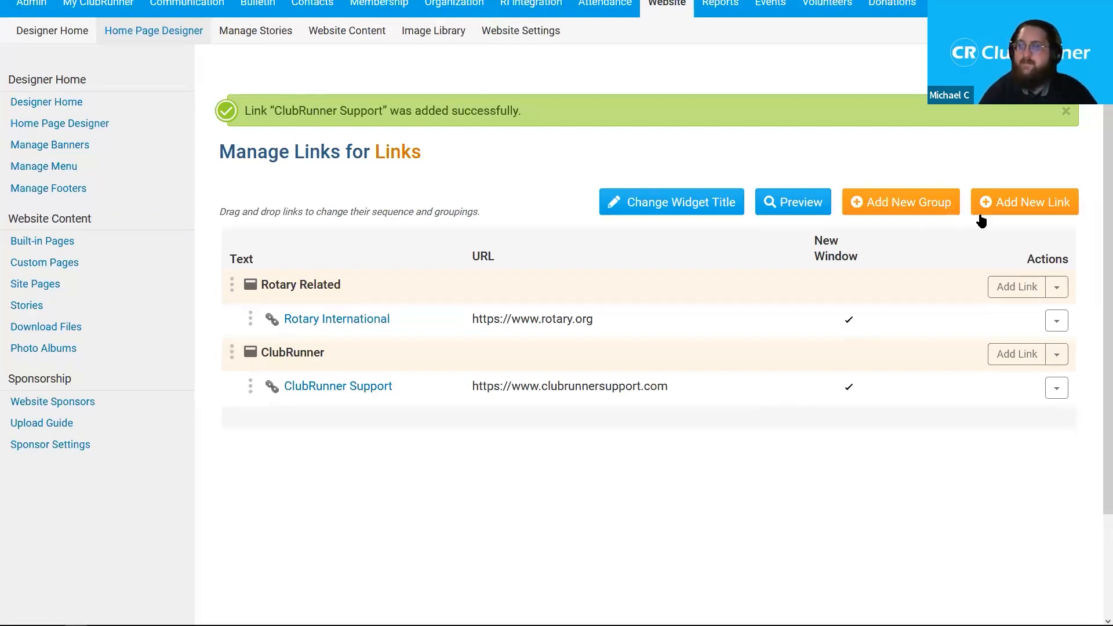
pyautogui.scroll(1, 1104, 145)
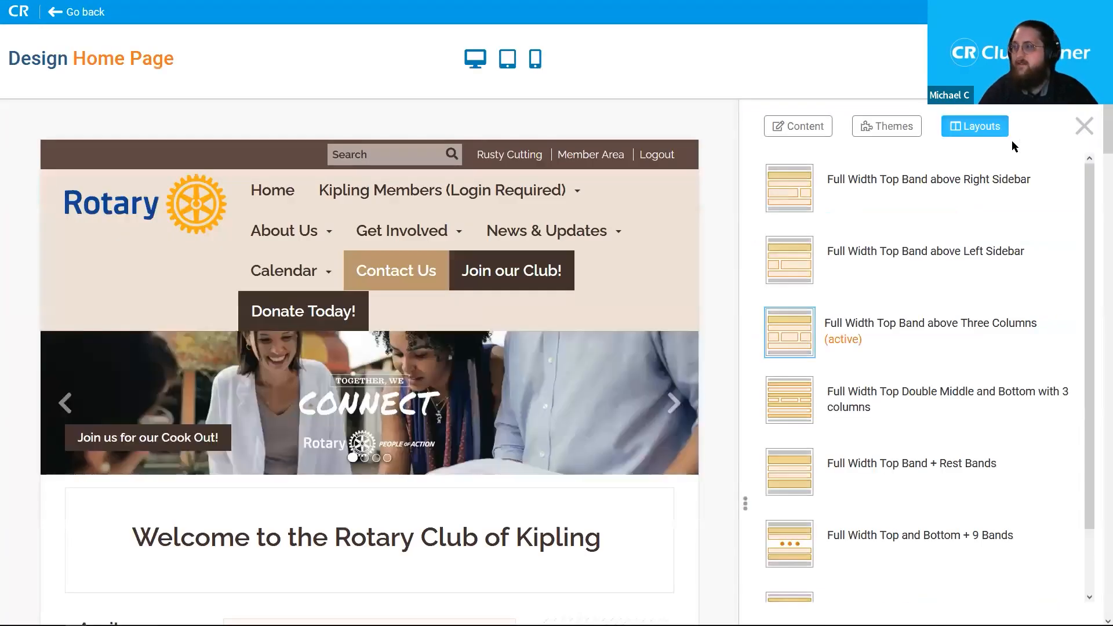
pyautogui.scroll(-5, 658, 311)
pyautogui.scroll(-2, 710, 254)
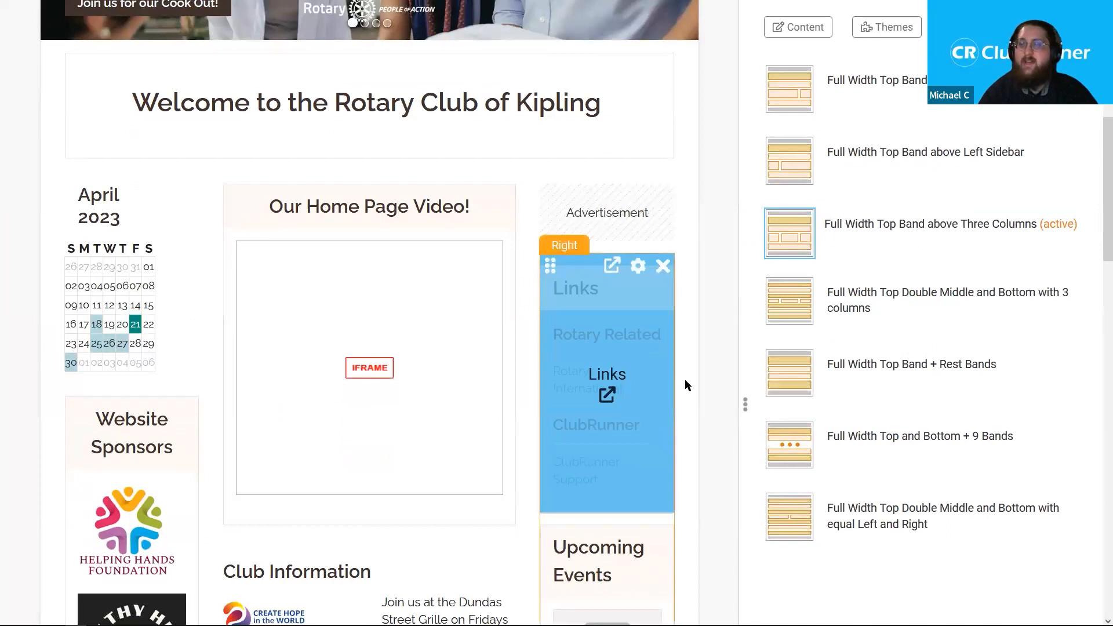
pyautogui.moveTo(546, 257)
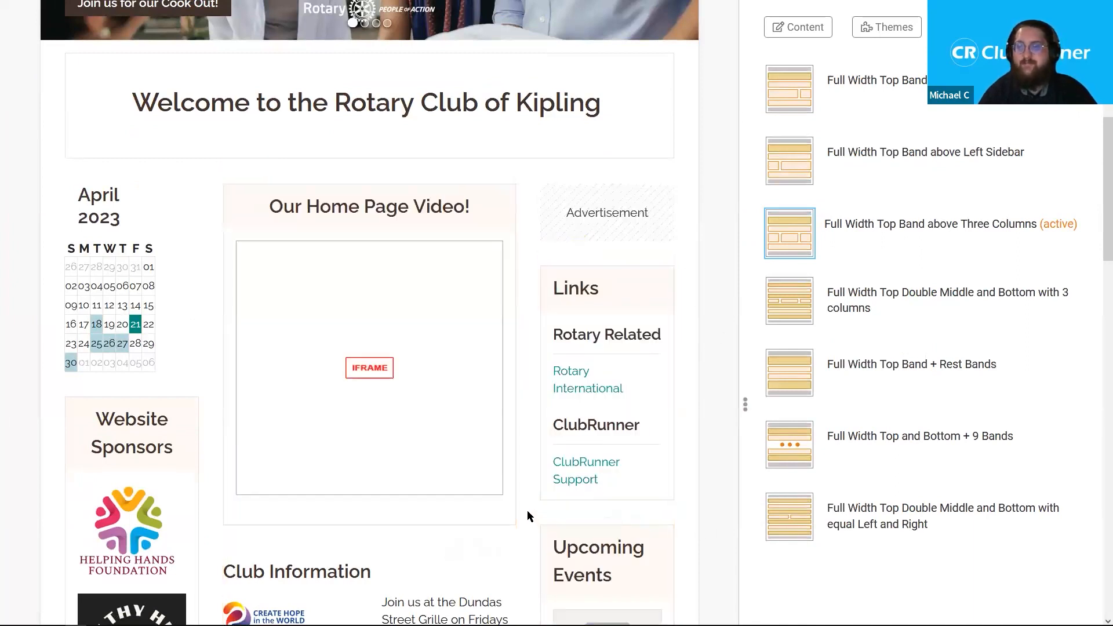
pyautogui.moveTo(667, 490)
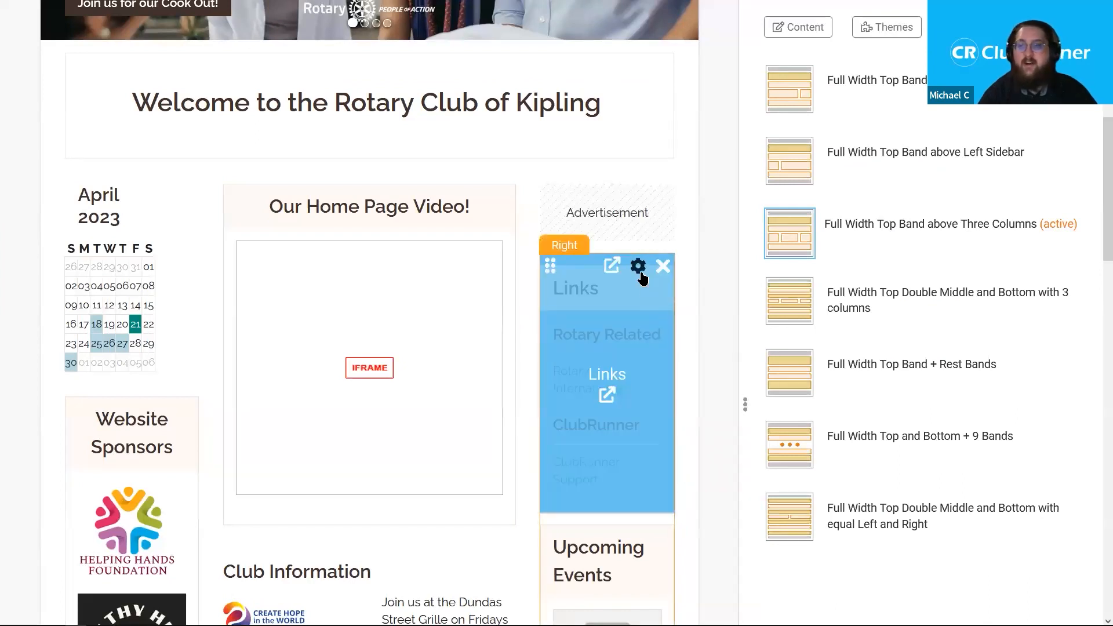
# - Review the Links widget's general, header and content properties, and leave them without saving
pyautogui.click(640, 272)
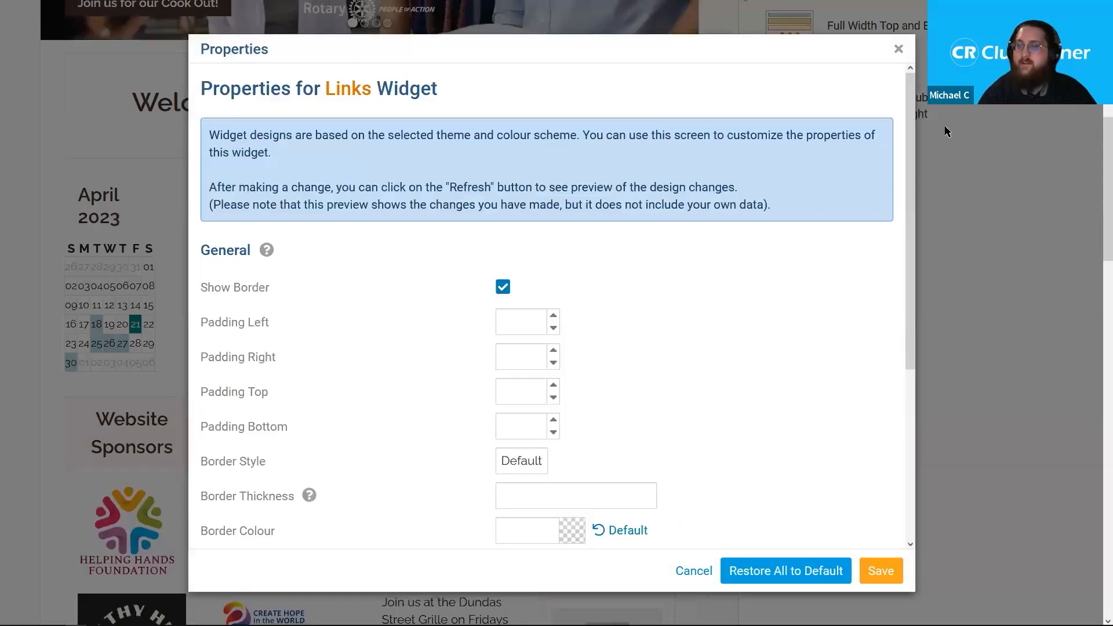
pyautogui.scroll(-1, 907, 219)
pyautogui.scroll(-3, 908, 219)
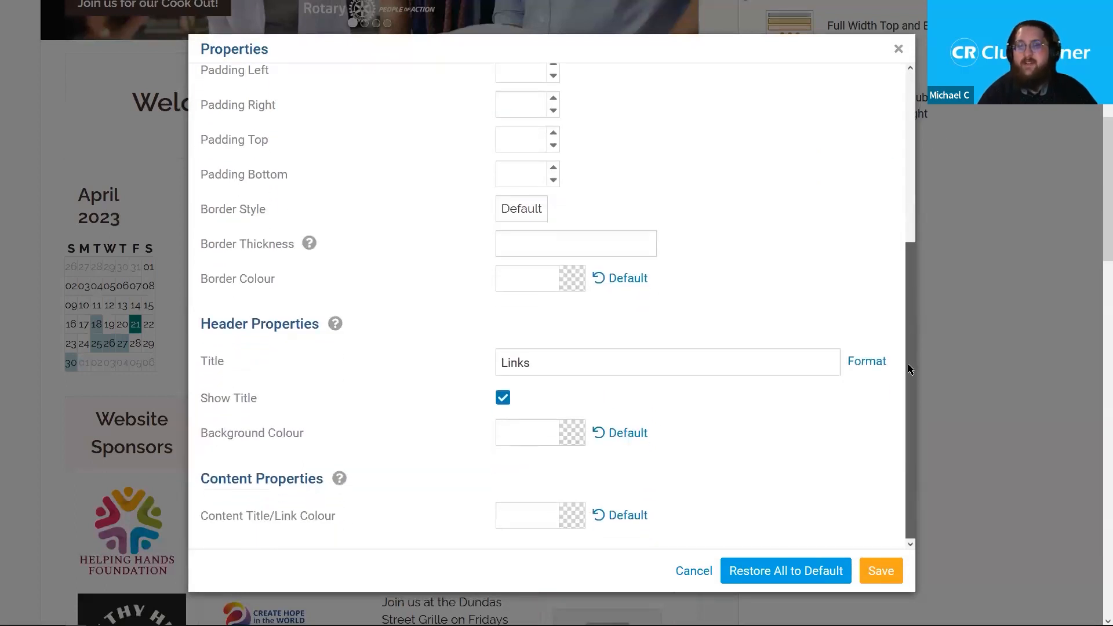
pyautogui.scroll(2, 896, 253)
pyautogui.scroll(1, 896, 241)
pyautogui.scroll(-3, 896, 221)
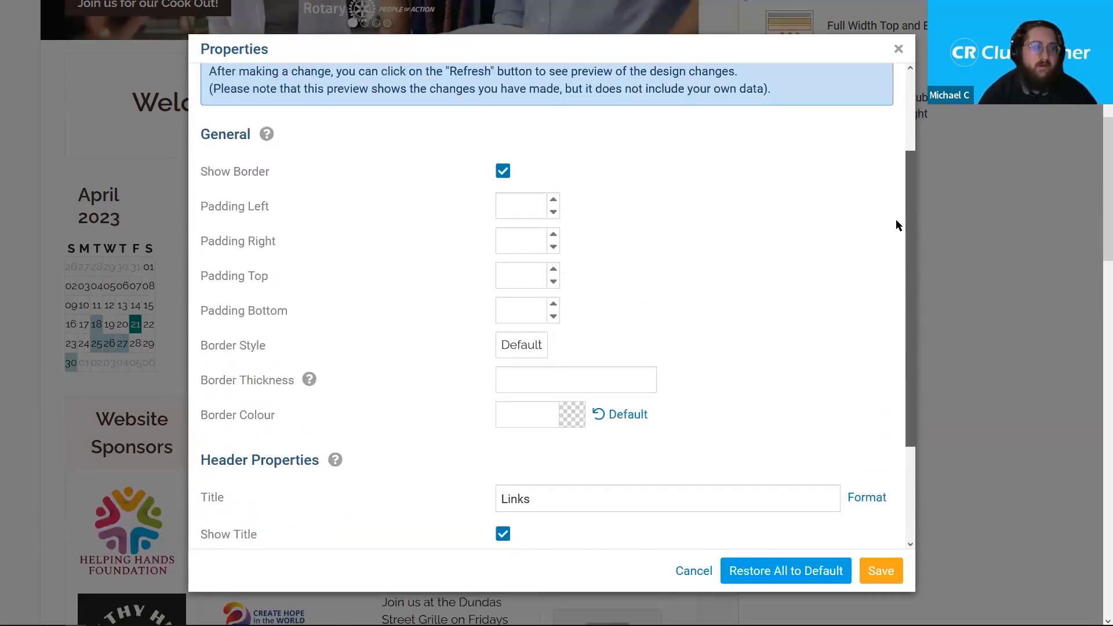
pyautogui.click(694, 571)
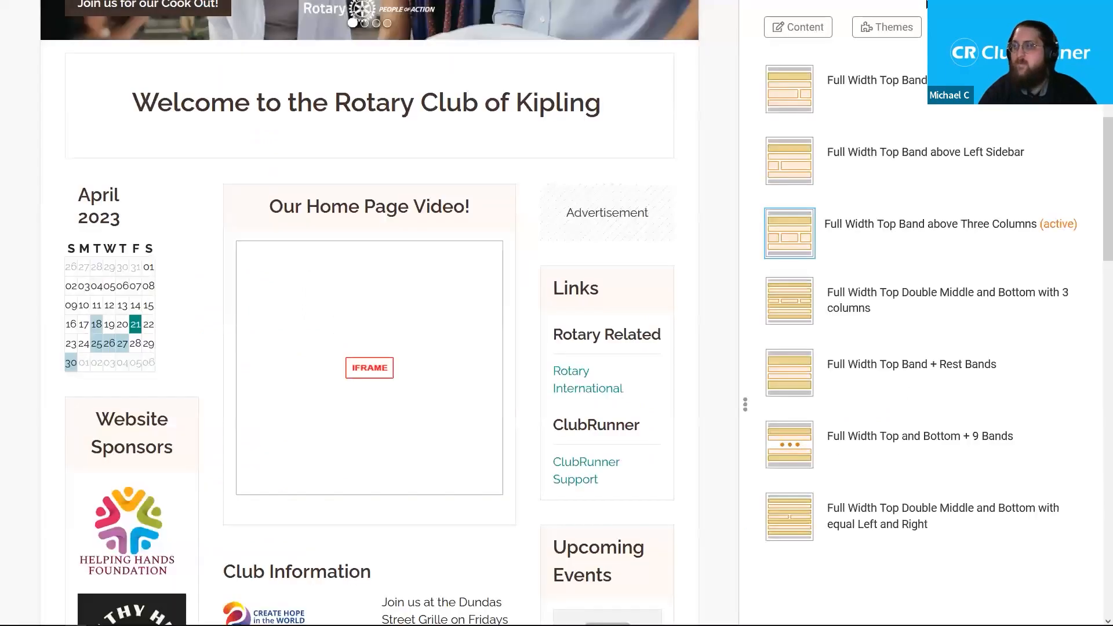
# - Show the content widgets, expand the Events category, and compare its widgets with the calendar, upcoming events and speakers on the home page
pyautogui.click(797, 75)
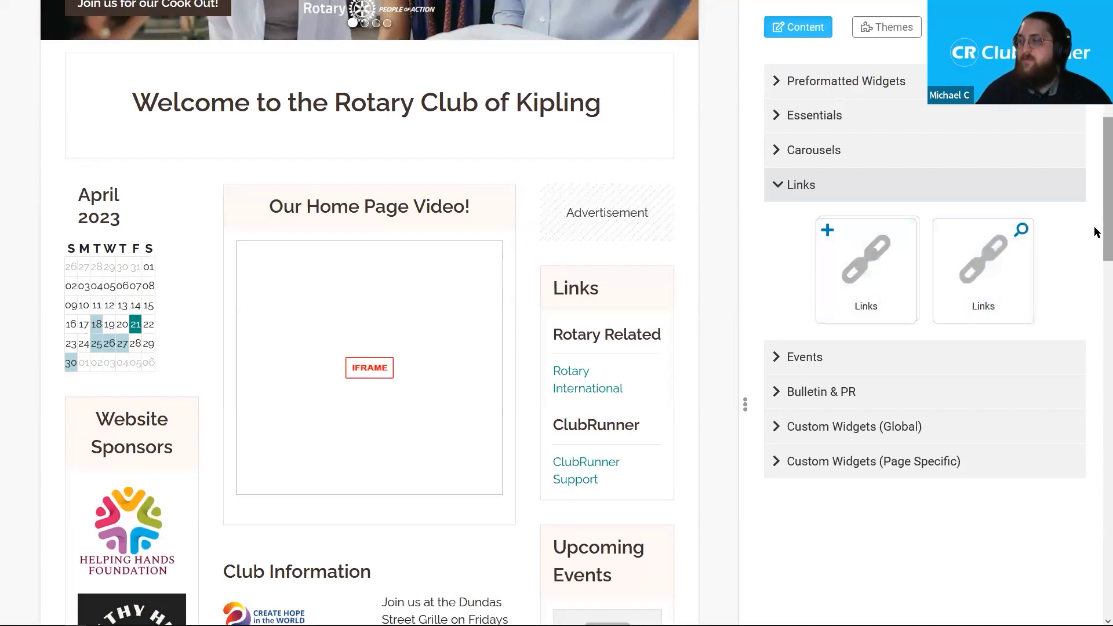
pyautogui.scroll(-1, 1095, 232)
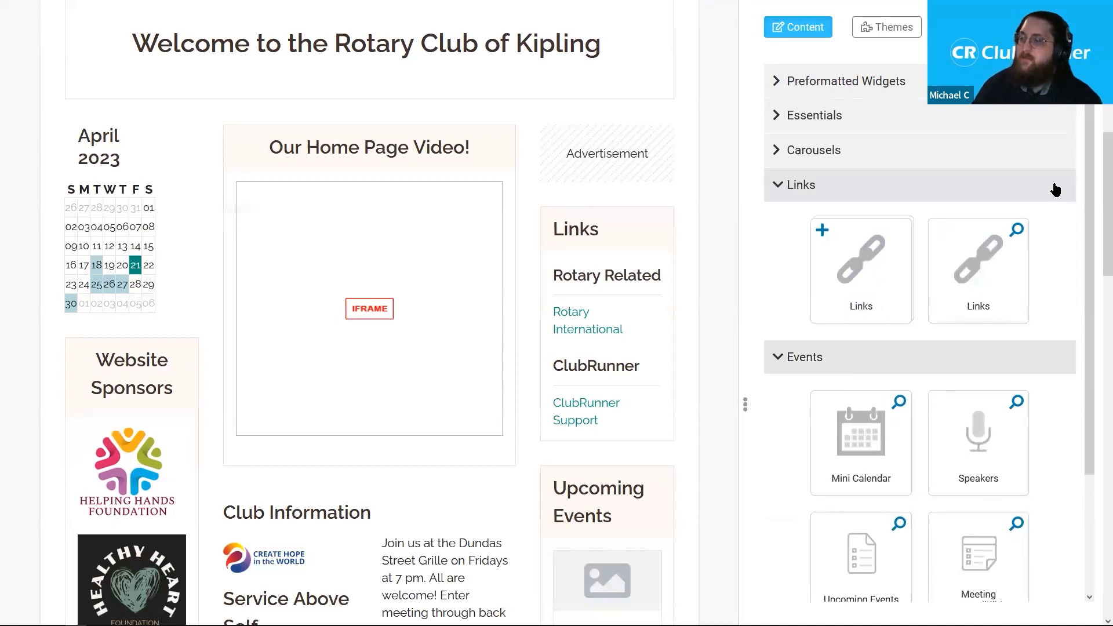
pyautogui.moveTo(1095, 204); pyautogui.dragTo(1094, 225)
pyautogui.scroll(-3, 1093, 228)
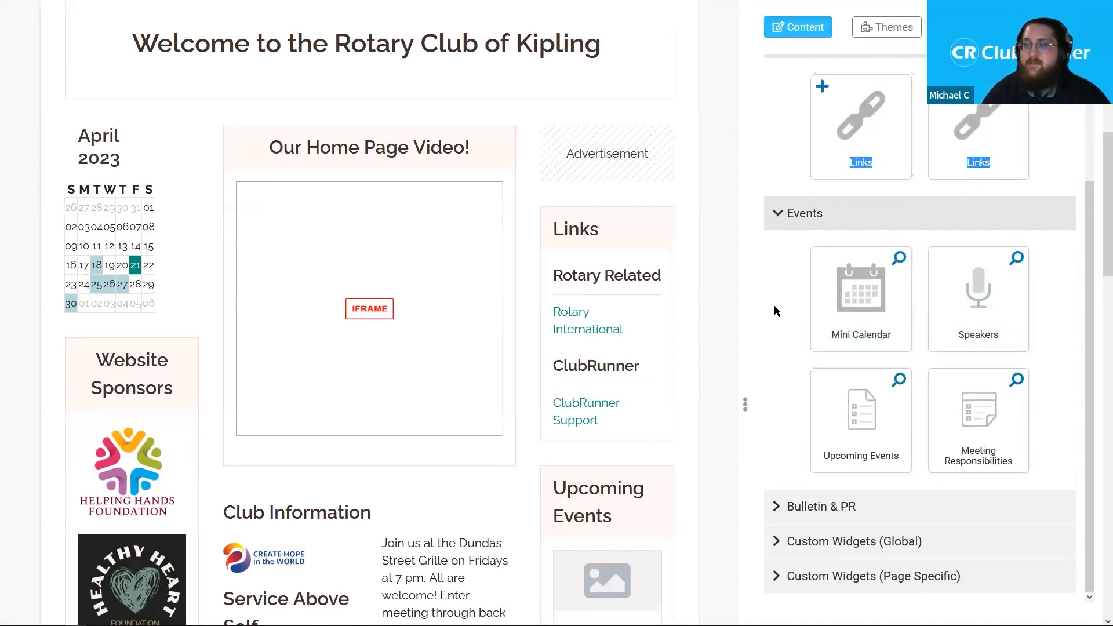
pyautogui.moveTo(664, 213)
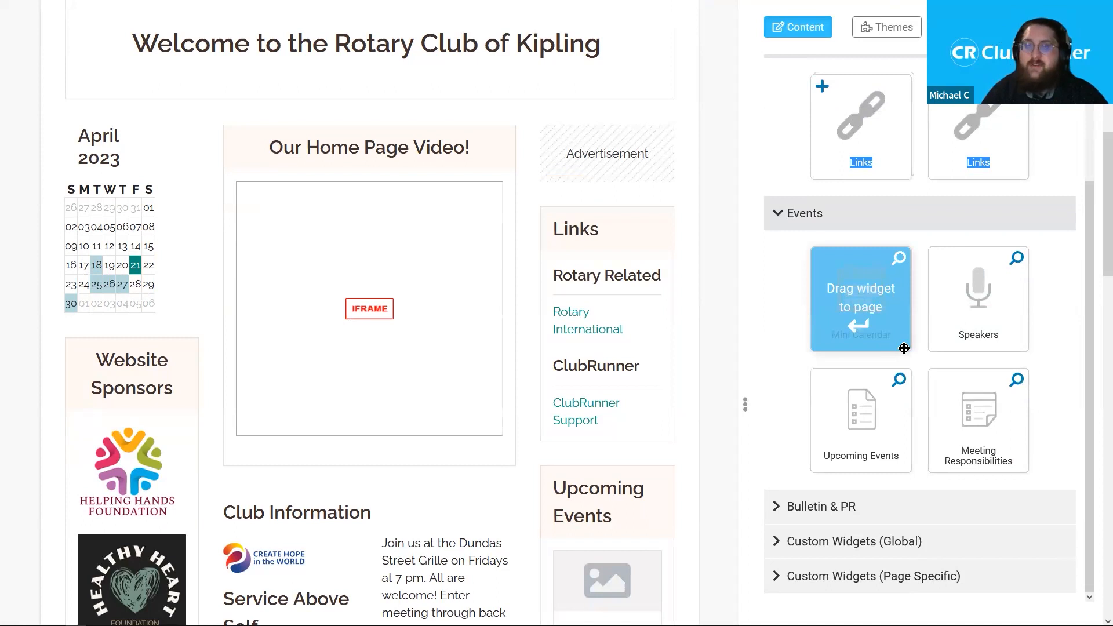
pyautogui.moveTo(192, 280)
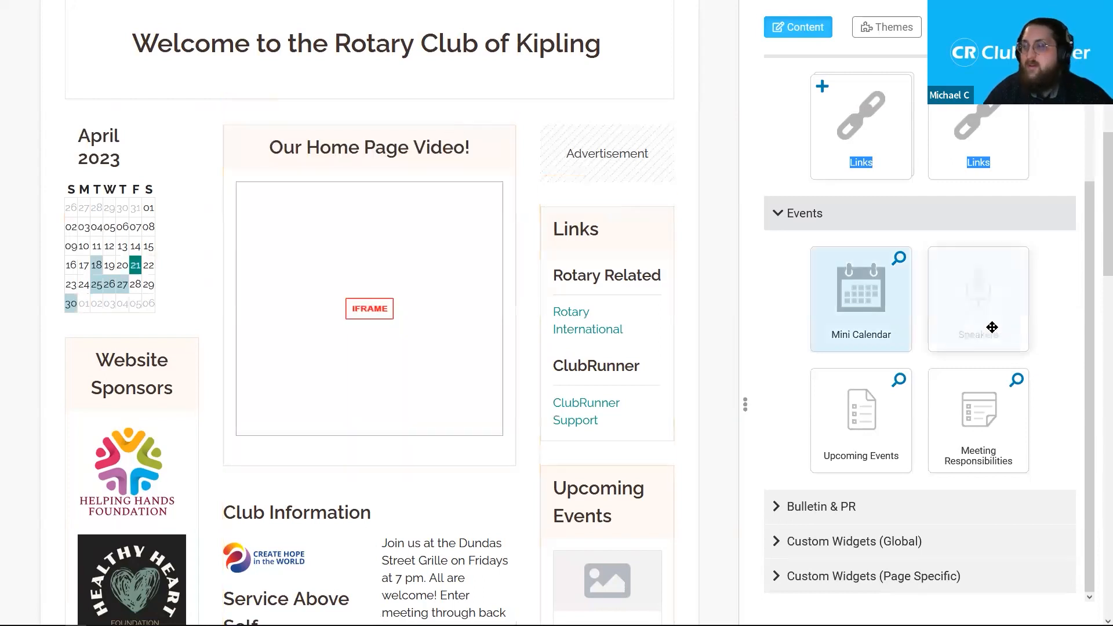
pyautogui.scroll(-5, 1096, 287)
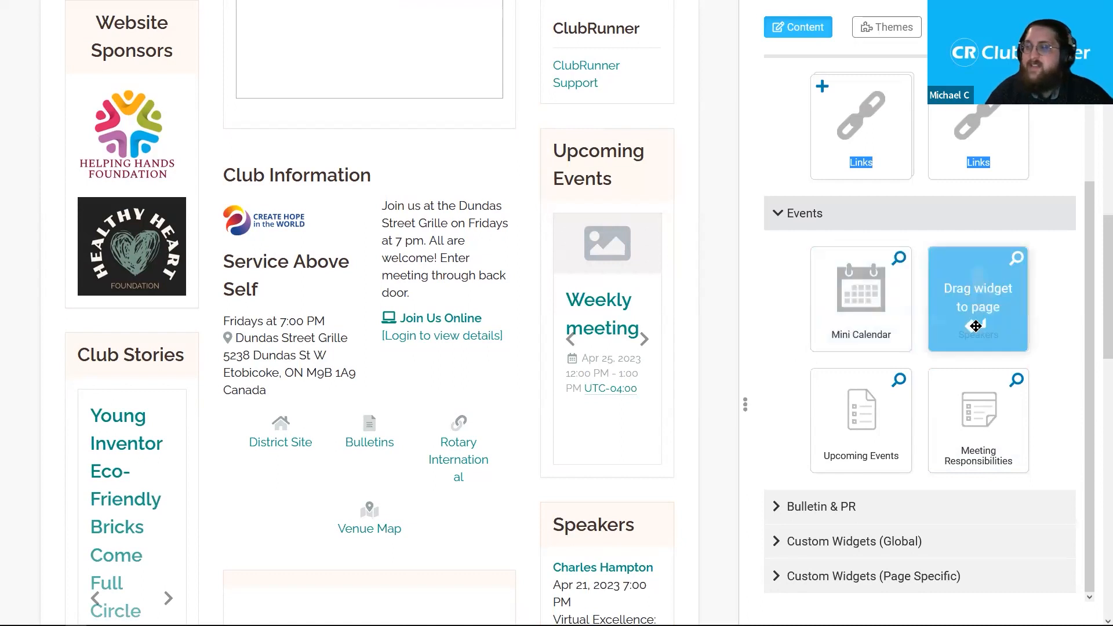
pyautogui.moveTo(1104, 298); pyautogui.dragTo(1104, 402)
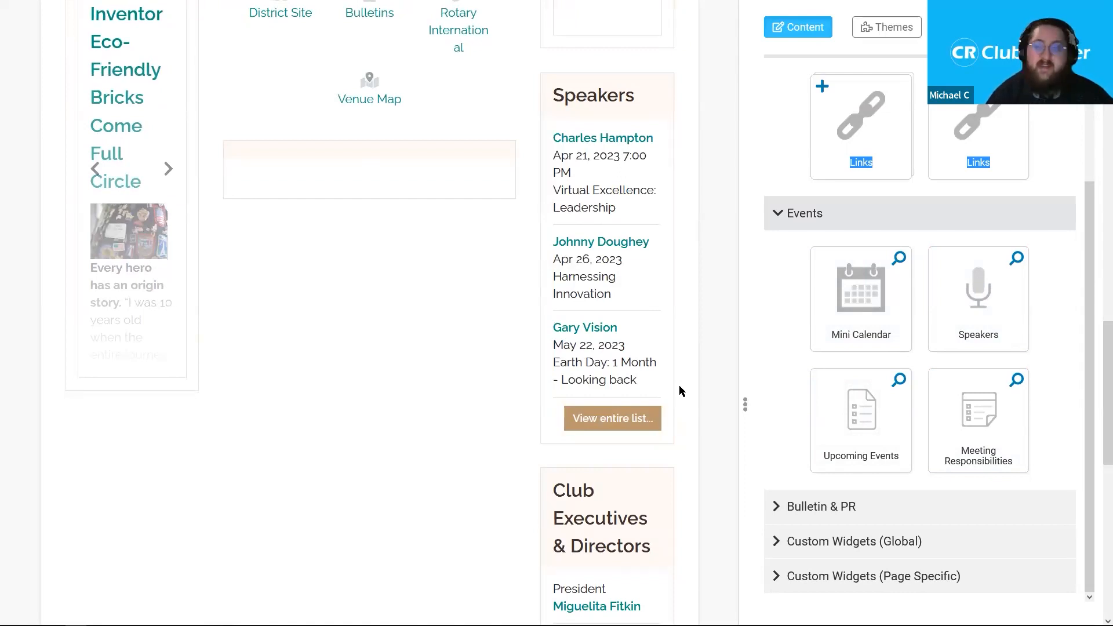
pyautogui.moveTo(1092, 368); pyautogui.dragTo(1093, 306)
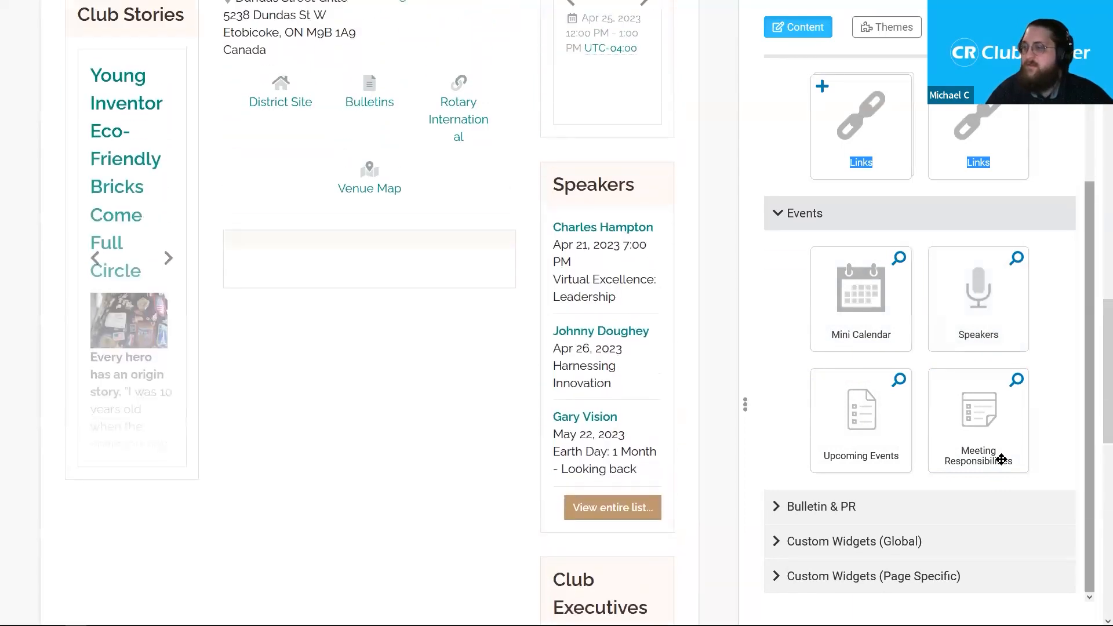
# - From the Bulletin & PR widgets, add Bulletin Subscribe beneath the empty widget in the middle column and Bulletins directly above it
pyautogui.click(952, 509)
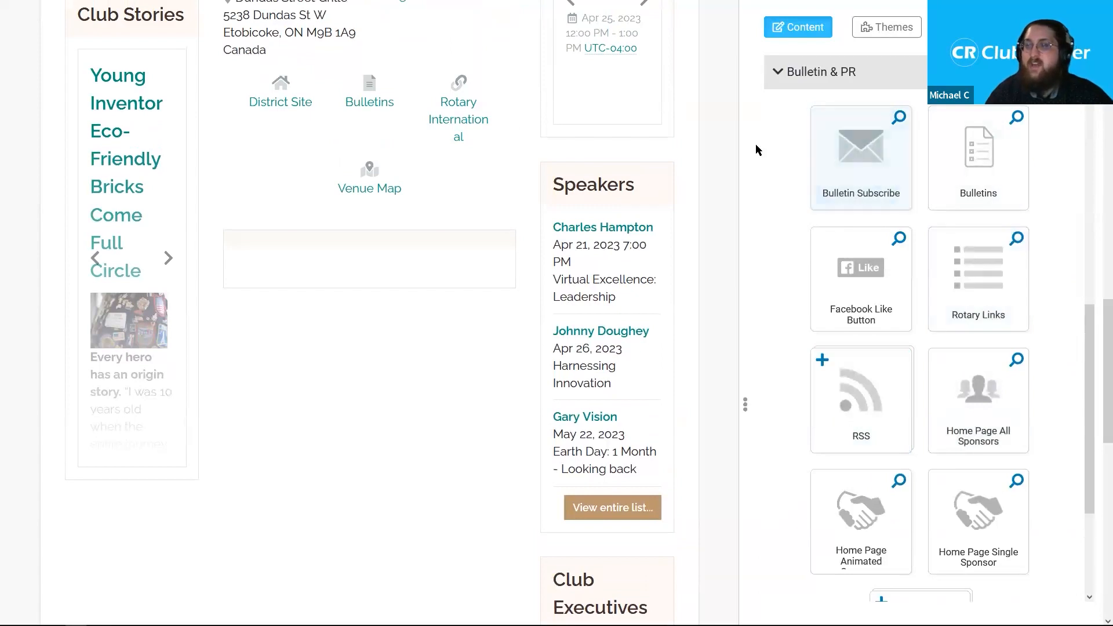
pyautogui.moveTo(1092, 355); pyautogui.dragTo(1094, 373)
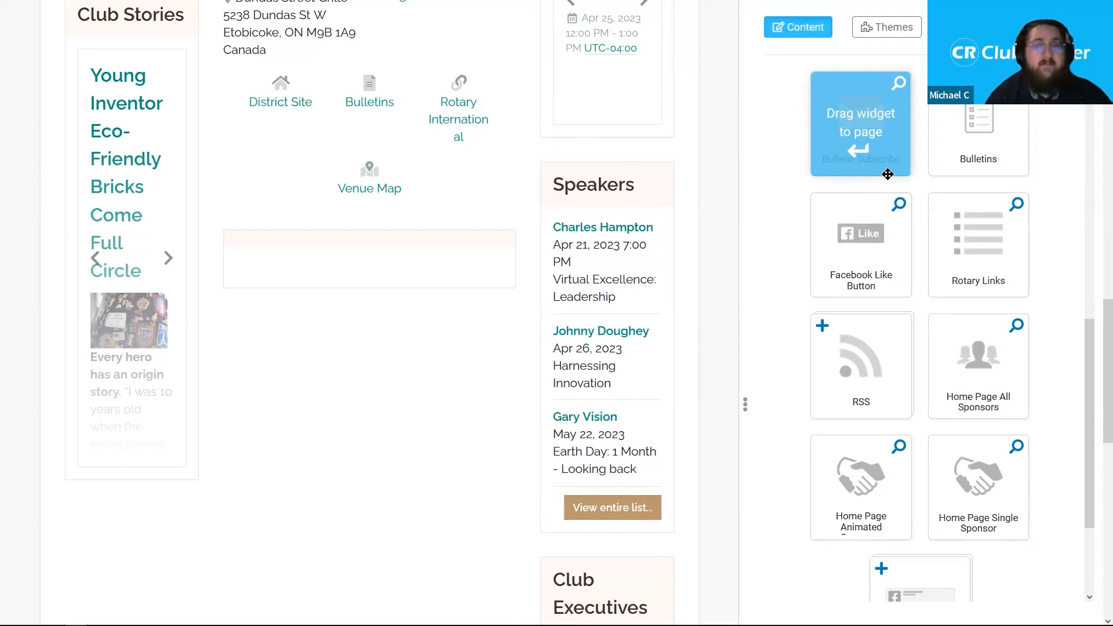
pyautogui.moveTo(888, 174); pyautogui.dragTo(407, 277)
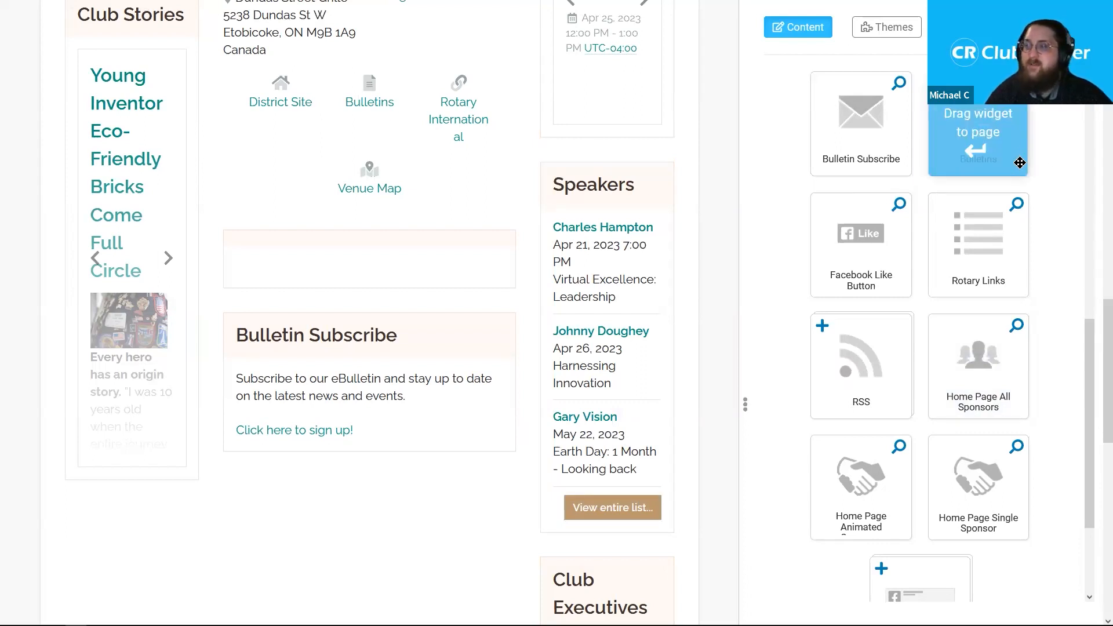
pyautogui.moveTo(1016, 157); pyautogui.dragTo(350, 303)
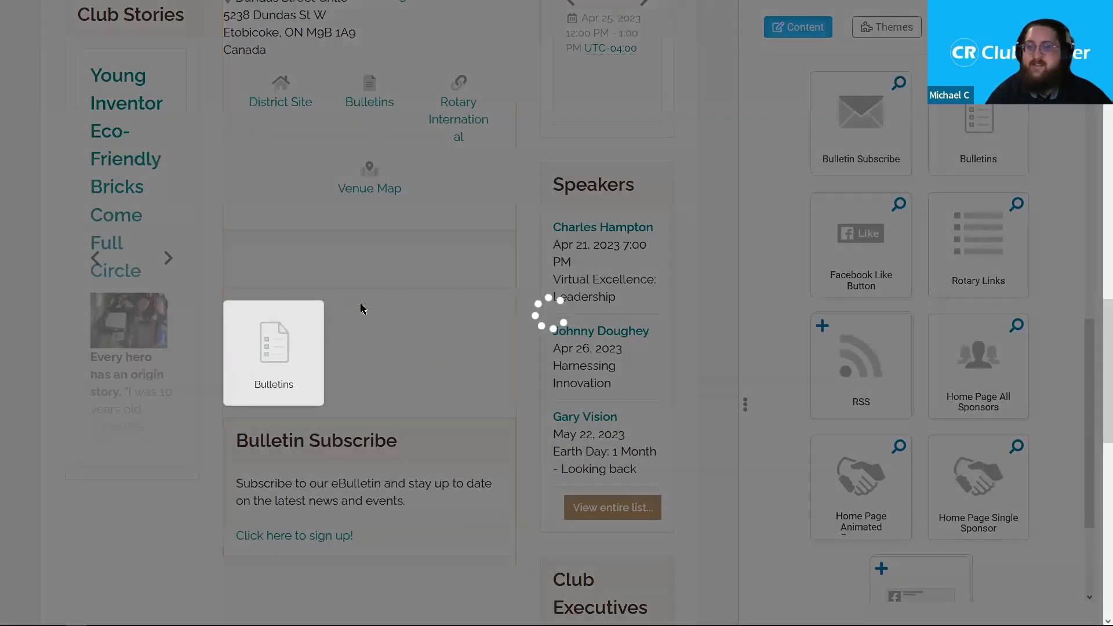
pyautogui.scroll(-1, 537, 381)
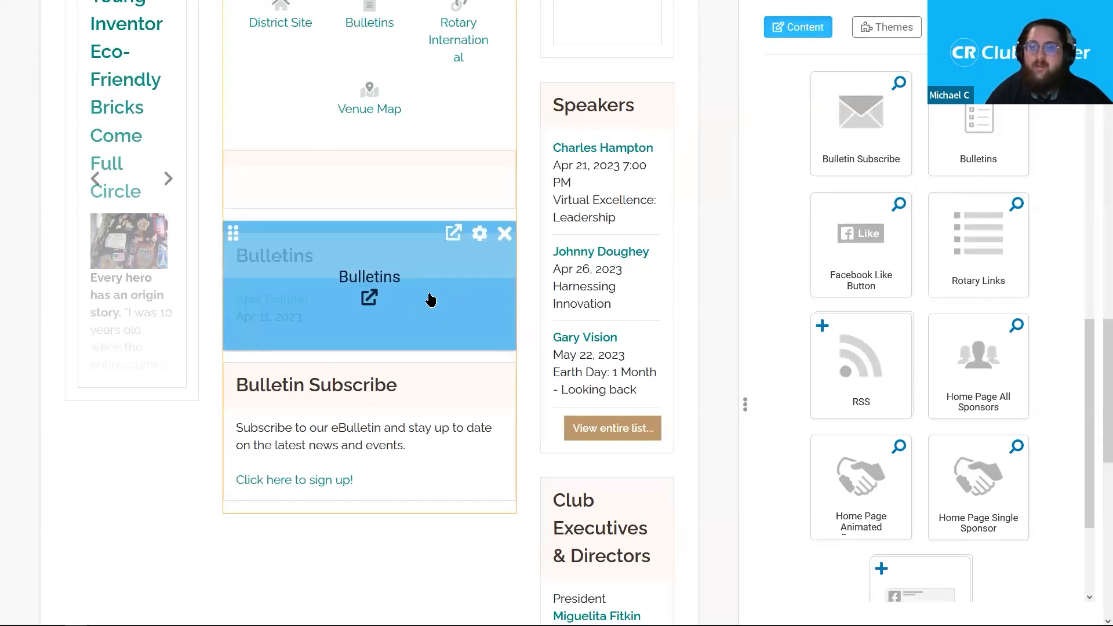
# - Review the general, header and content properties of the Bulletins widget, and close them without saving
pyautogui.click(479, 233)
pyautogui.moveTo(907, 105); pyautogui.dragTo(918, 208)
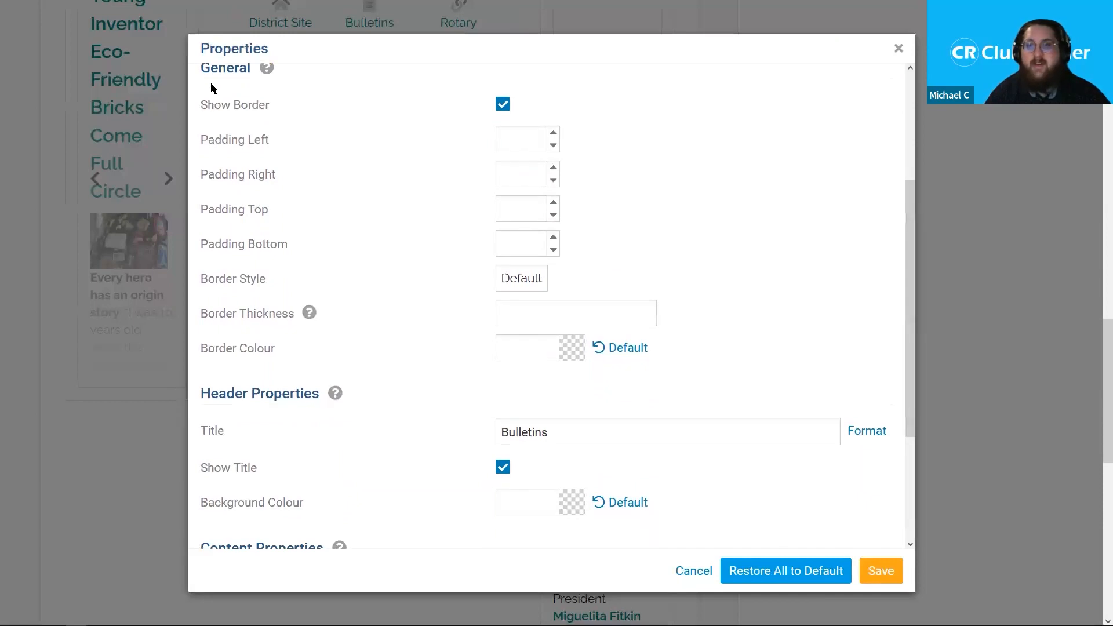
pyautogui.moveTo(911, 257); pyautogui.dragTo(896, 446)
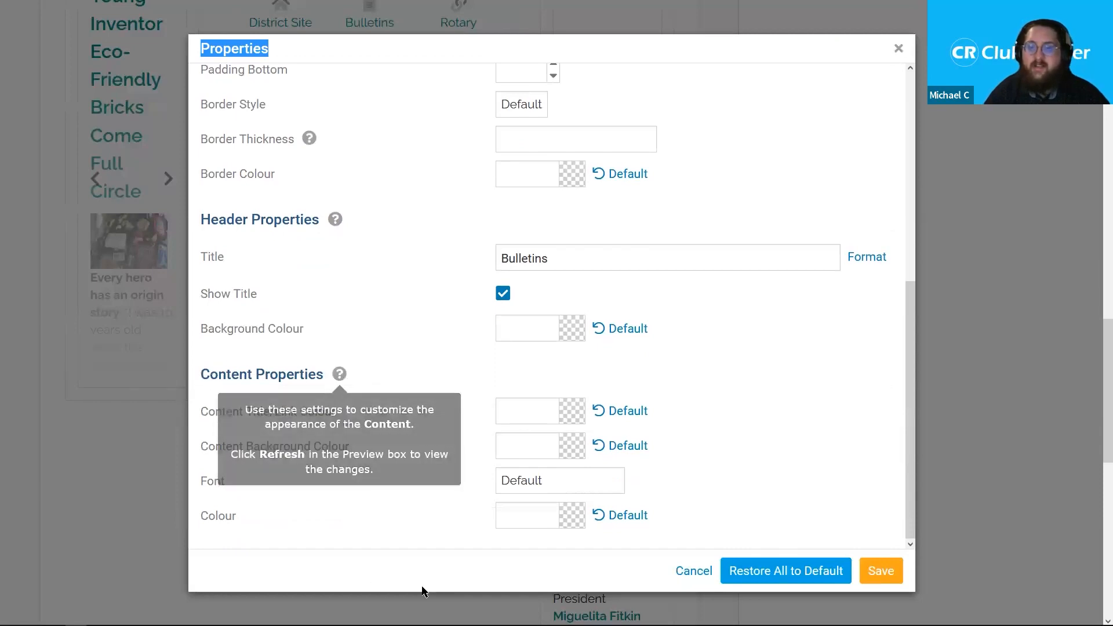
pyautogui.moveTo(907, 345); pyautogui.dragTo(905, 77)
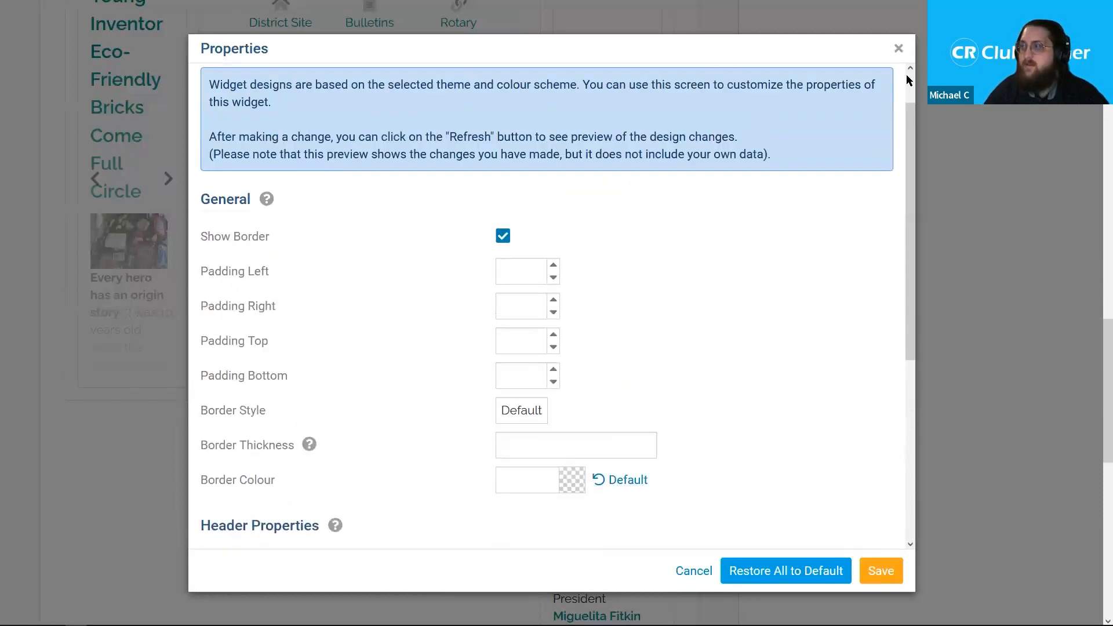
pyautogui.click(898, 48)
# - Add the Facebook Like Button widget beneath the stories carousel in the home page's left column
pyautogui.scroll(-1, 1097, 356)
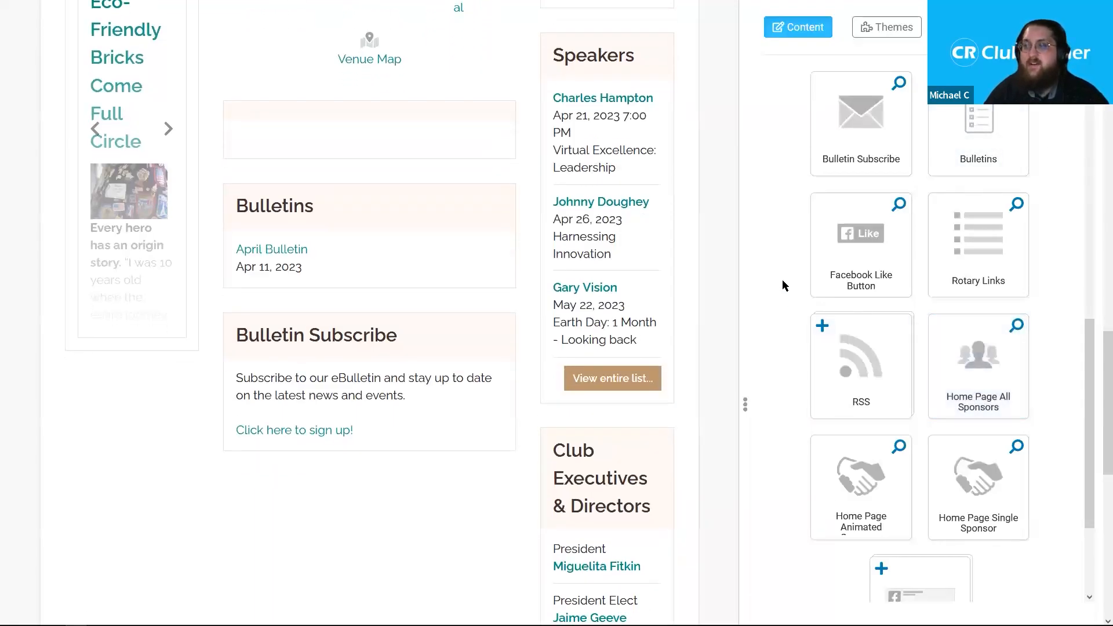
pyautogui.moveTo(810, 267)
pyautogui.moveTo(809, 266); pyautogui.dragTo(168, 405)
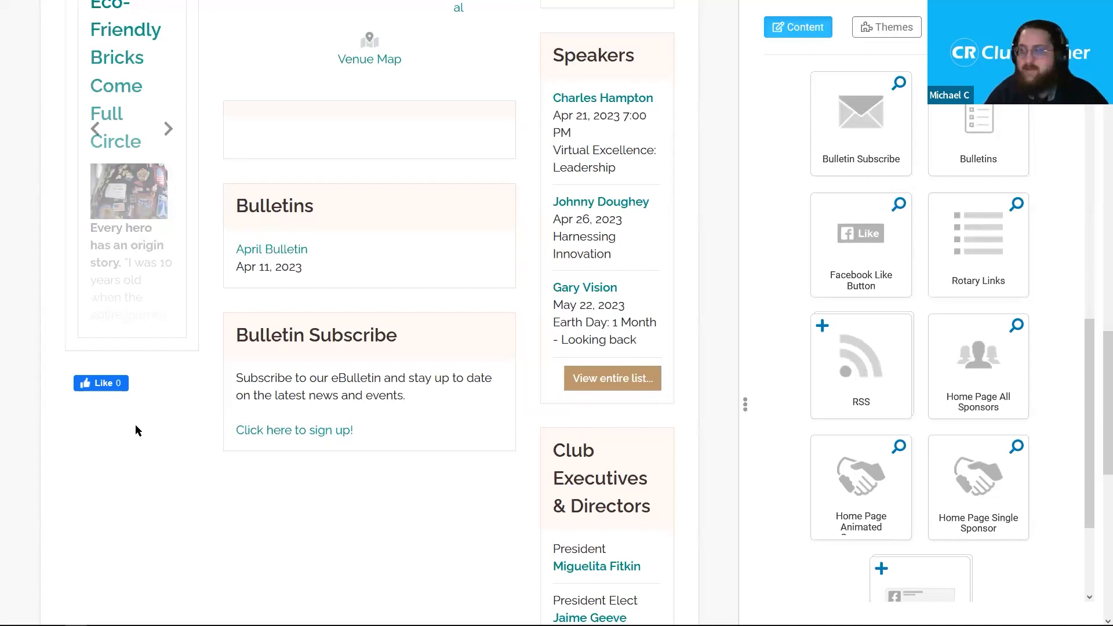
# - Add the Rotary Links widget to the left column, directly above the Facebook Like button
pyautogui.moveTo(1094, 378); pyautogui.dragTo(1091, 394)
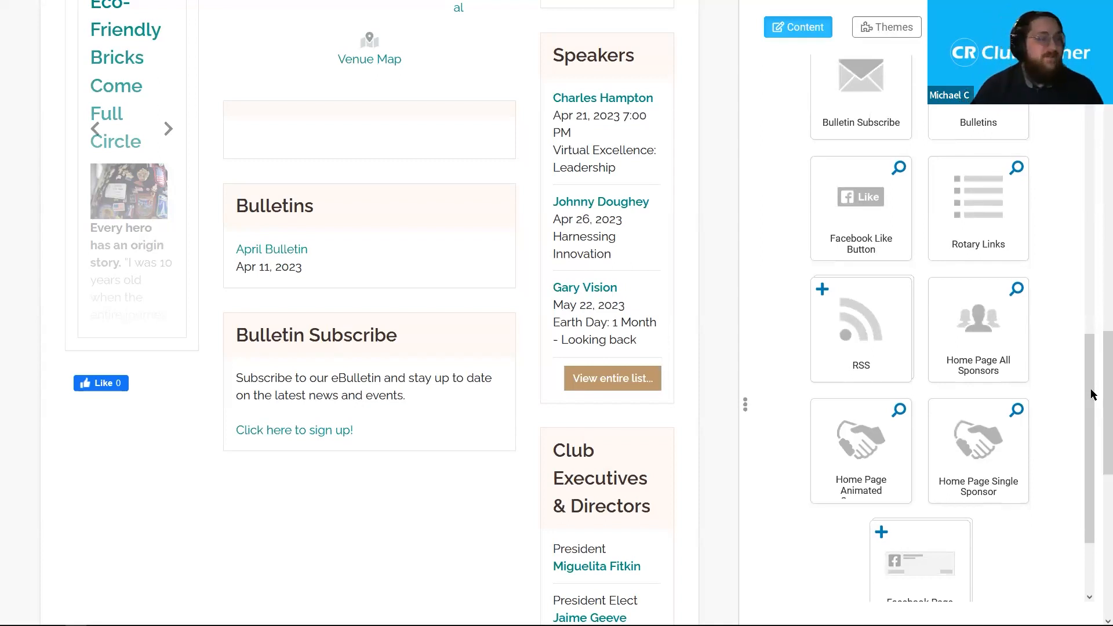
pyautogui.moveTo(1093, 380); pyautogui.dragTo(1095, 410)
pyautogui.moveTo(996, 154); pyautogui.dragTo(142, 400)
pyautogui.scroll(-3, 210, 407)
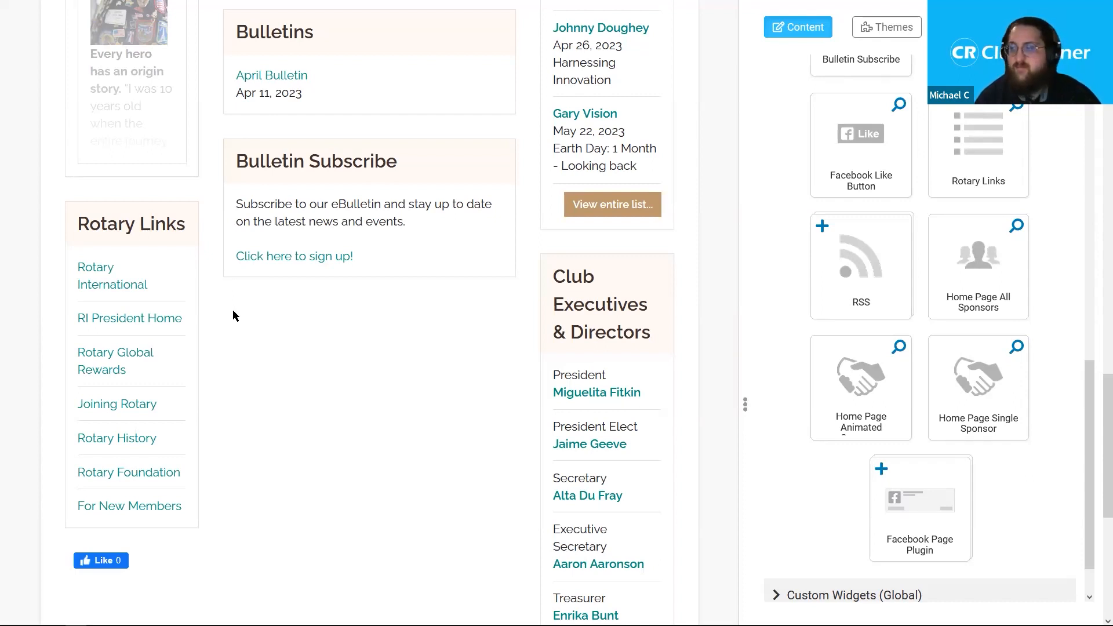
# - Expand the global and page-specific custom widget categories and examine the widgets each one offers
pyautogui.moveTo(1097, 366); pyautogui.dragTo(1094, 390)
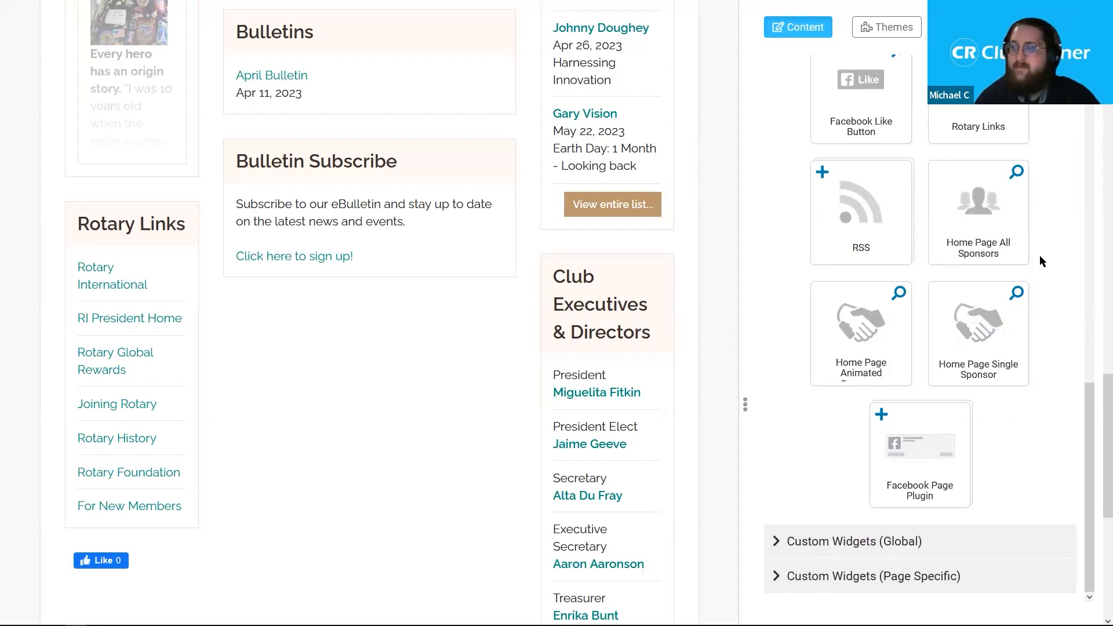
pyautogui.scroll(-2, 1094, 417)
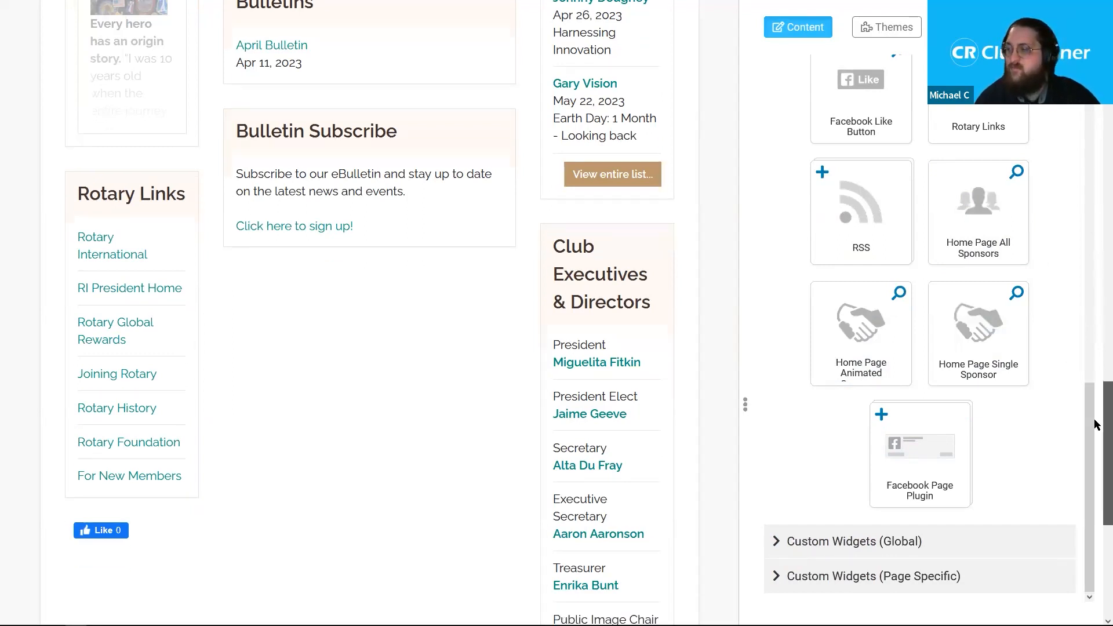
pyautogui.scroll(4, 1094, 417)
pyautogui.scroll(-3, 559, 318)
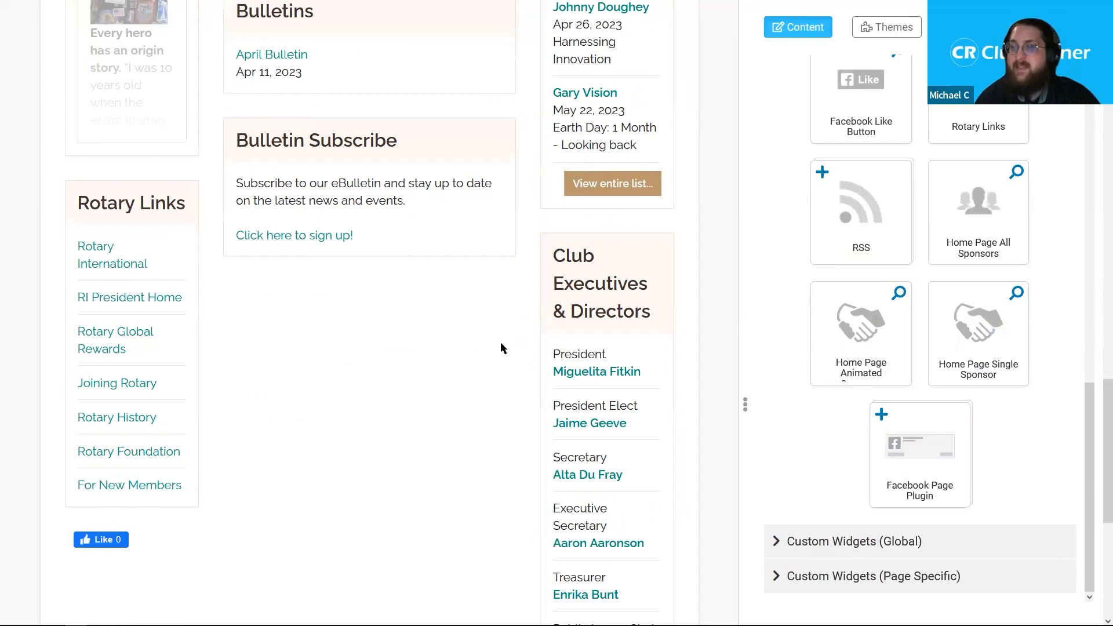
pyautogui.click(838, 542)
pyautogui.scroll(-5, 812, 476)
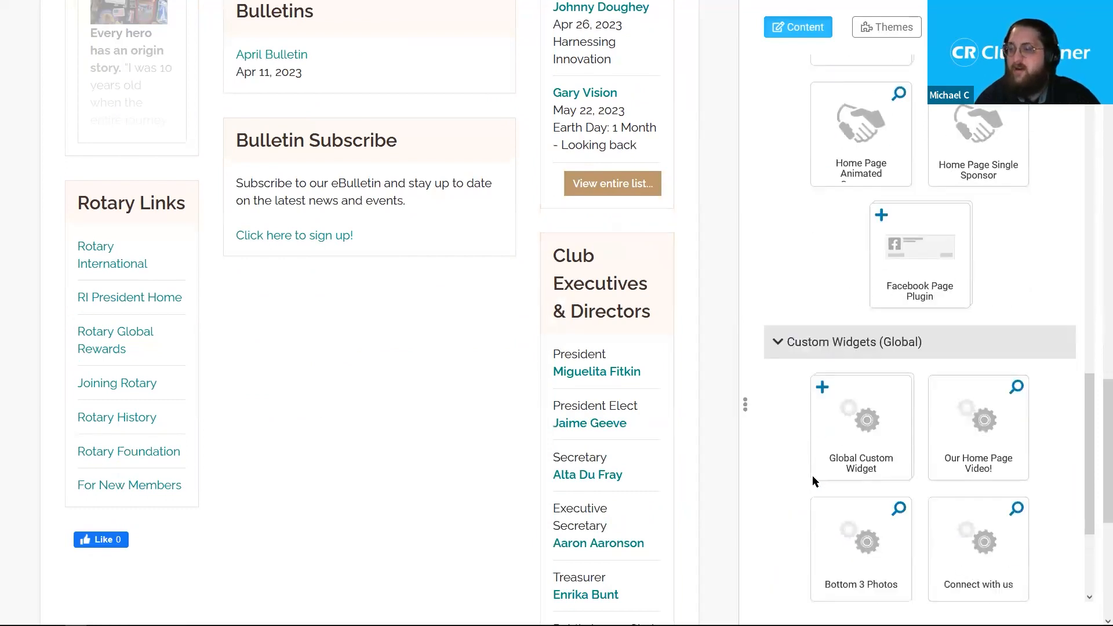
pyautogui.click(837, 575)
pyautogui.scroll(-3, 809, 419)
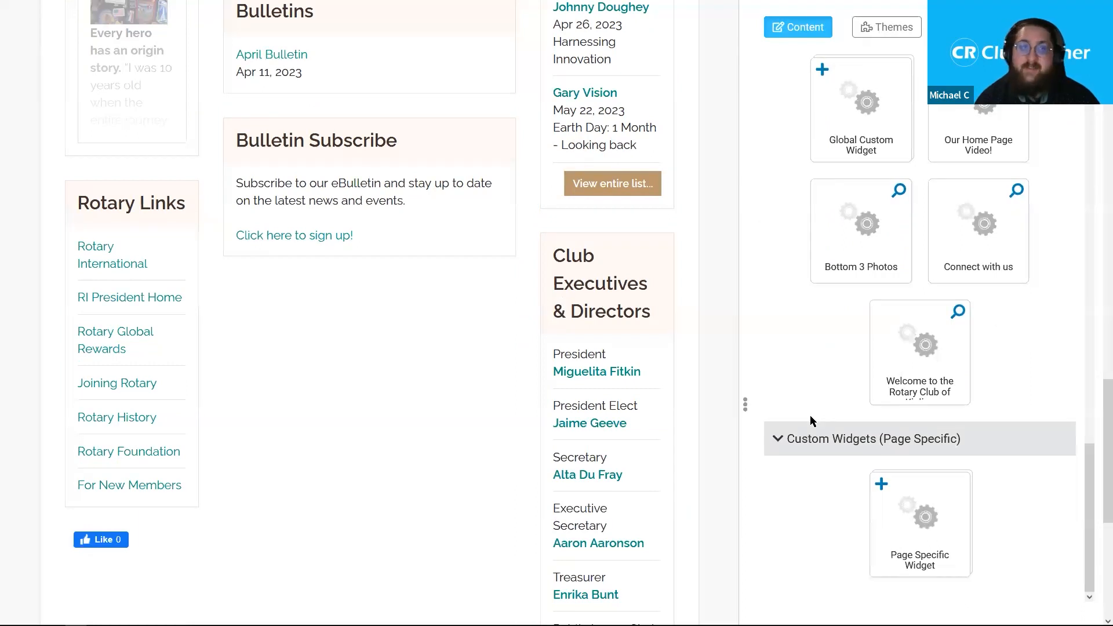
pyautogui.scroll(3, 812, 510)
pyautogui.scroll(-3, 806, 548)
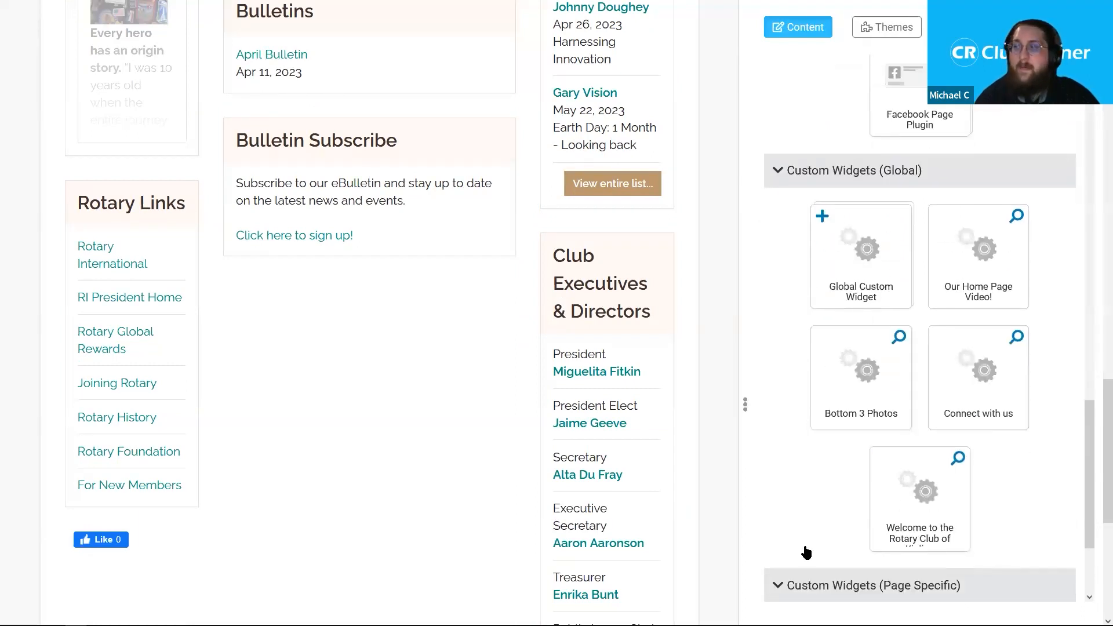
pyautogui.scroll(2, 805, 550)
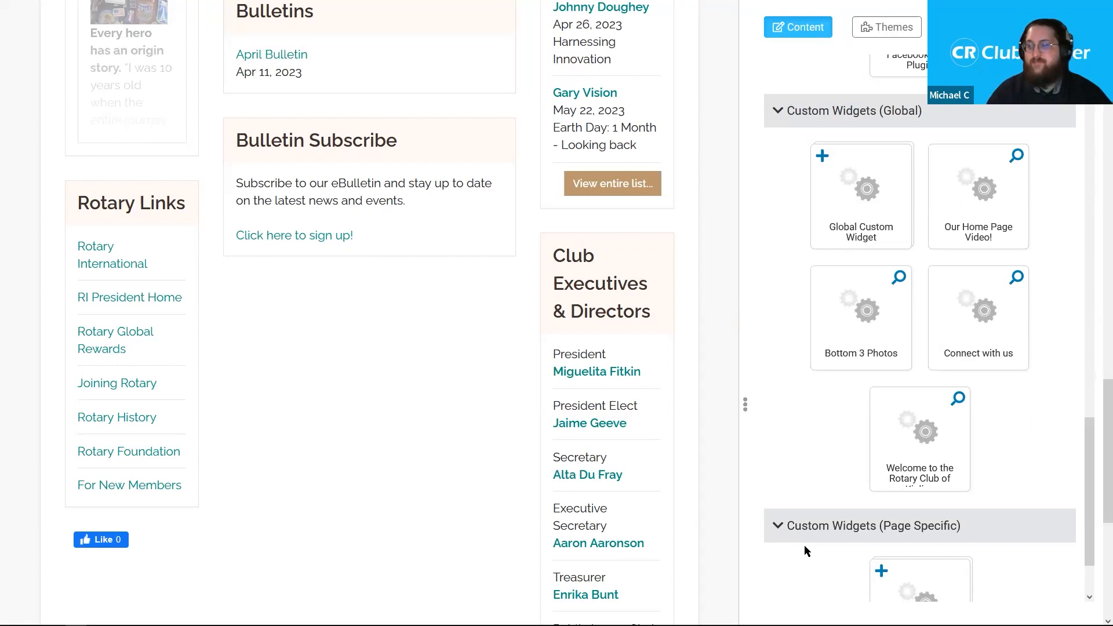
pyautogui.scroll(-2, 1096, 495)
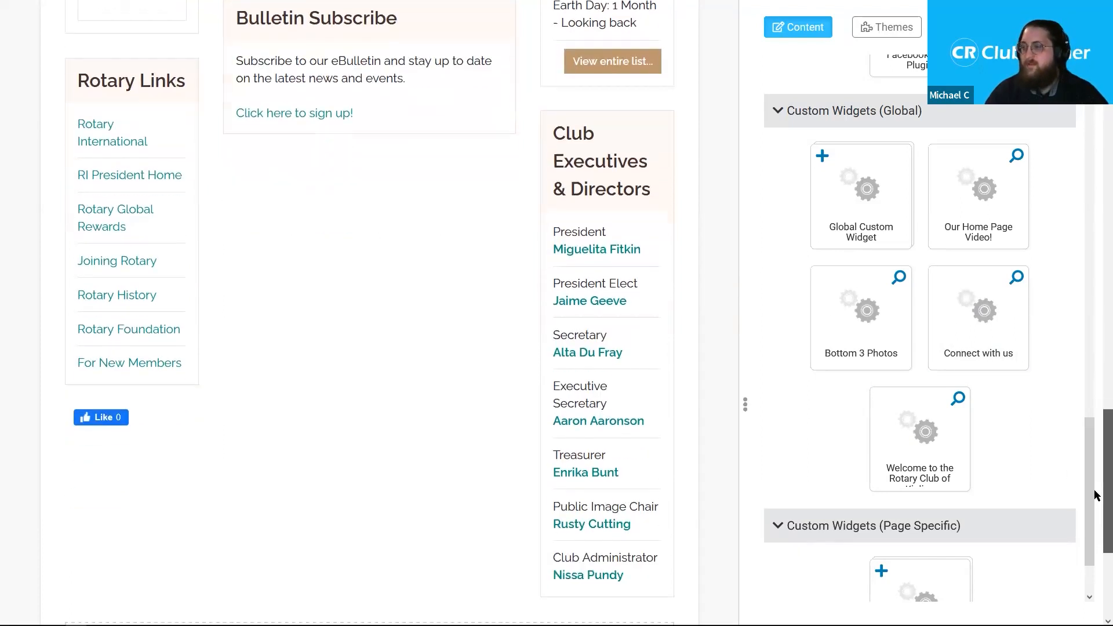
pyautogui.moveTo(1086, 473); pyautogui.dragTo(1091, 468)
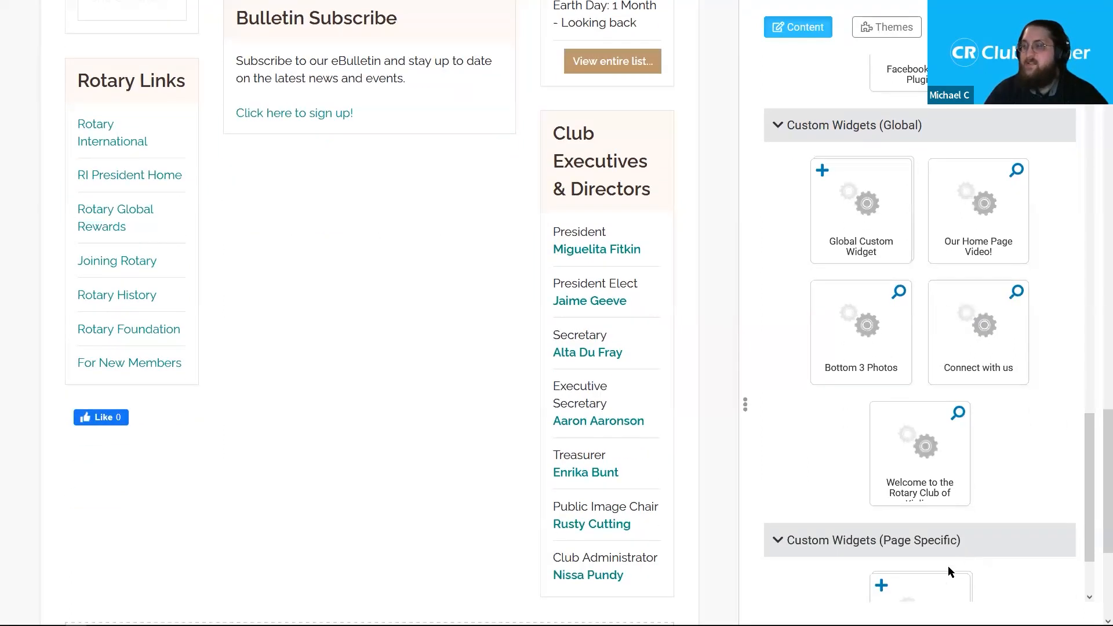
# - Collapse the expanded widget categories, including Bulletin & PR, Events and Links
pyautogui.scroll(10, 894, 307)
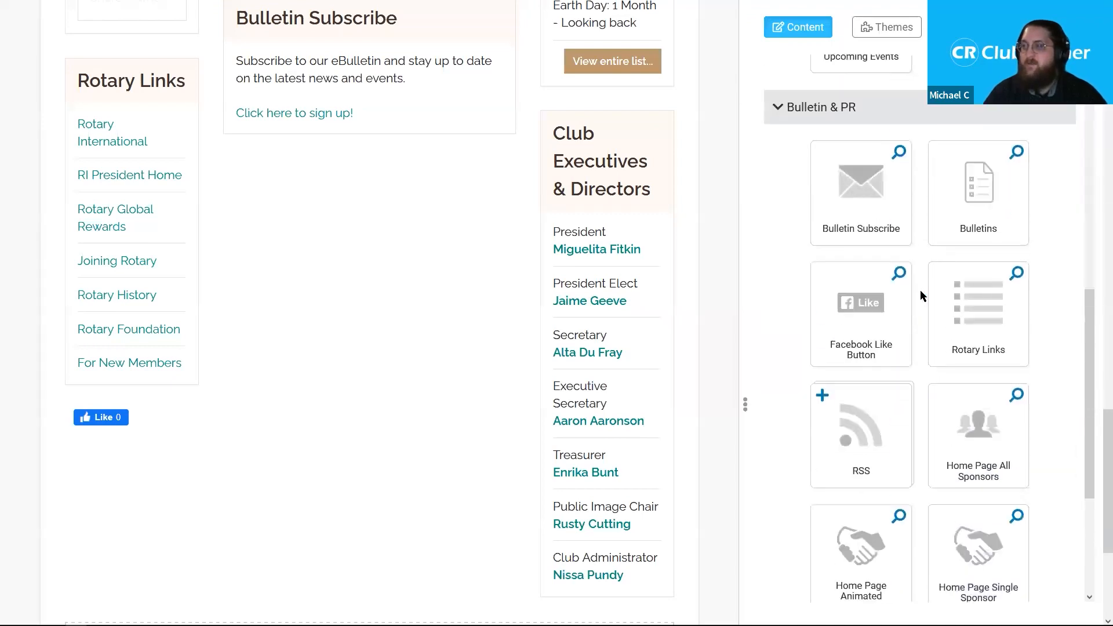
pyautogui.scroll(6, 921, 295)
pyautogui.click(817, 489)
pyautogui.click(820, 250)
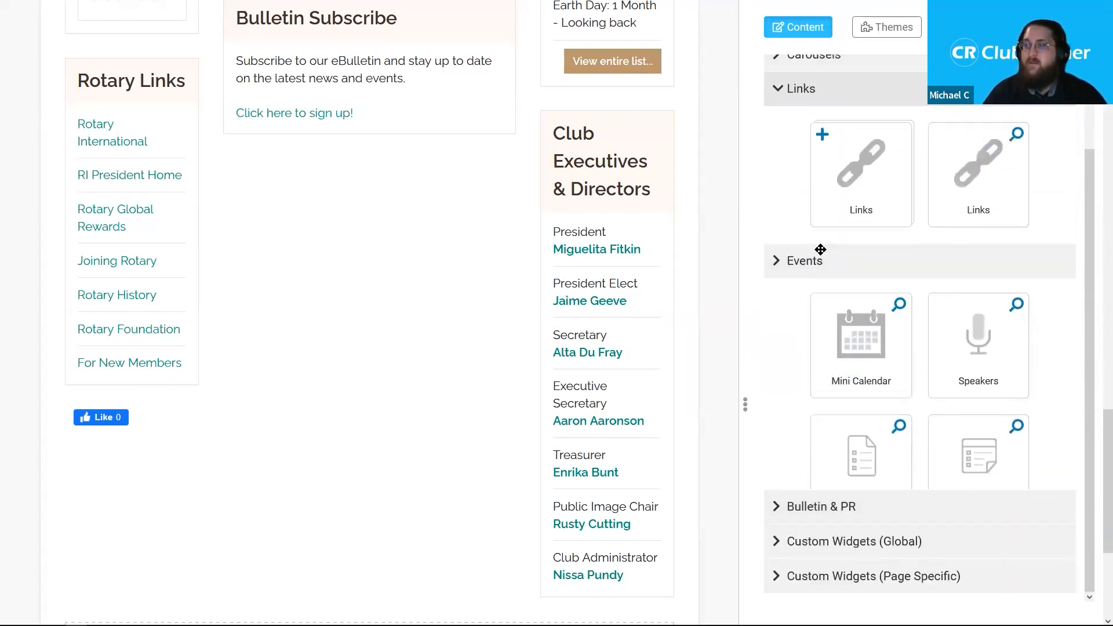
pyautogui.click(807, 197)
# - Open the home page's navigation menu for editing from the page header and look through its menu items
pyautogui.scroll(5, 707, 484)
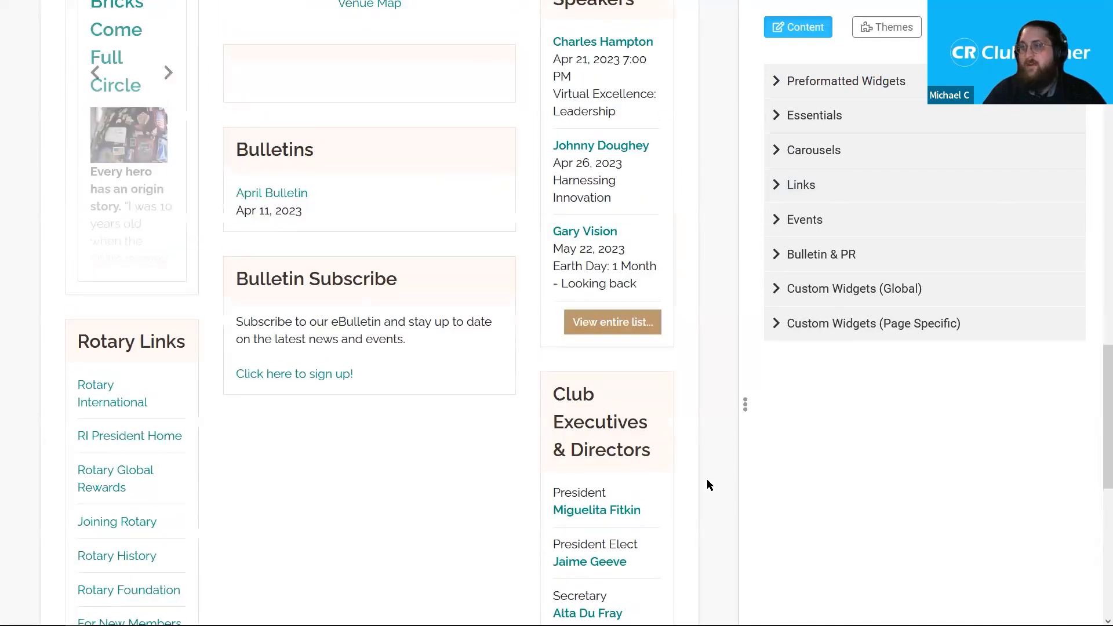
pyautogui.scroll(15, 684, 487)
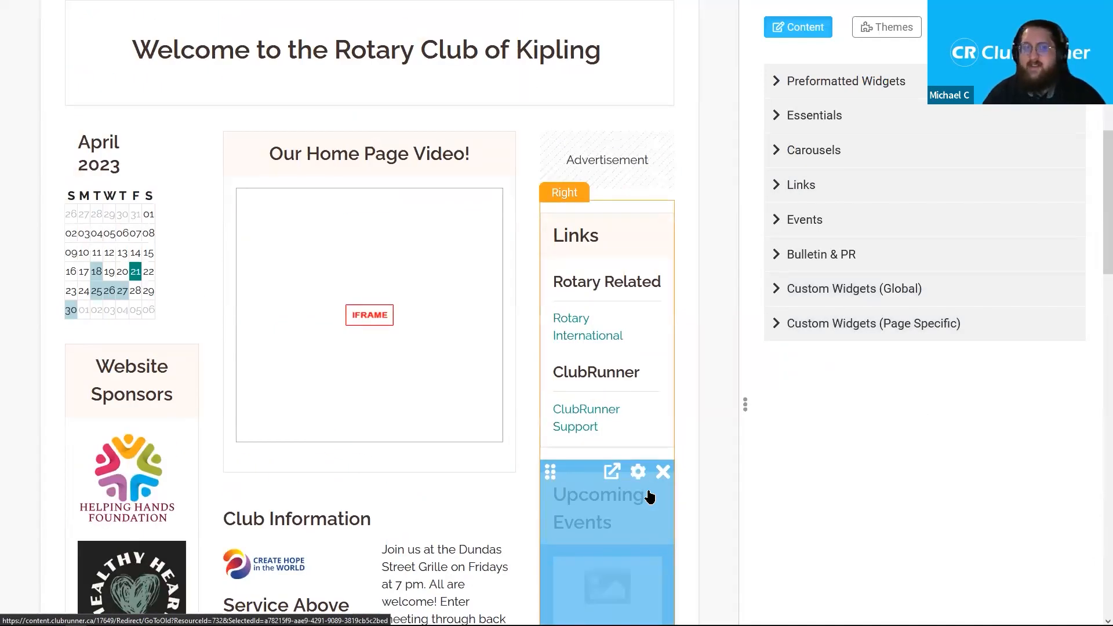
pyautogui.scroll(9, 771, 385)
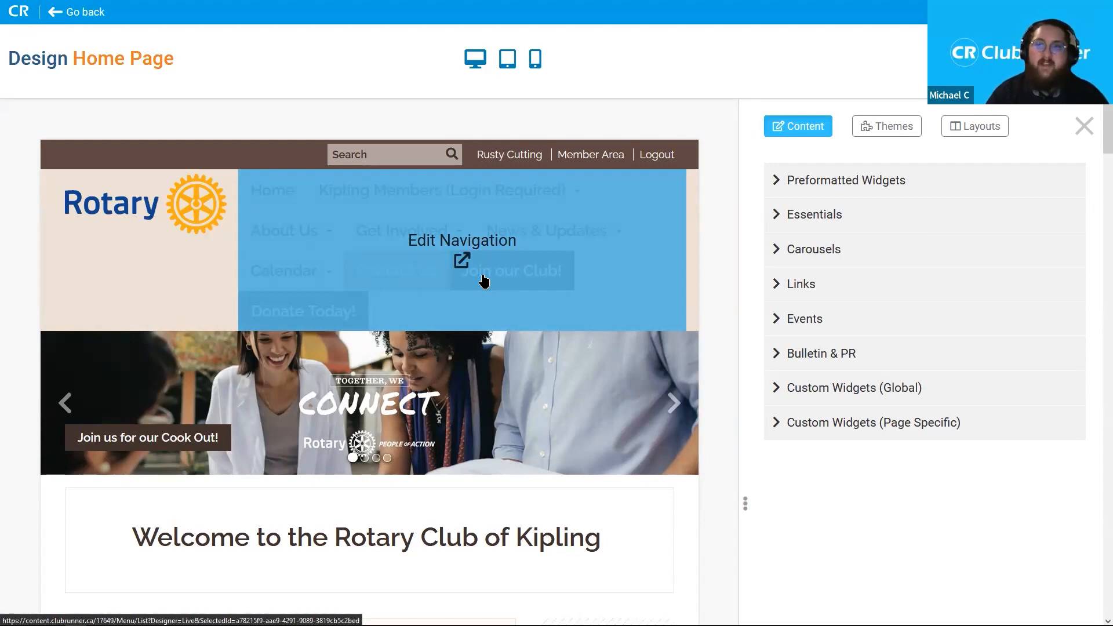
pyautogui.click(462, 260)
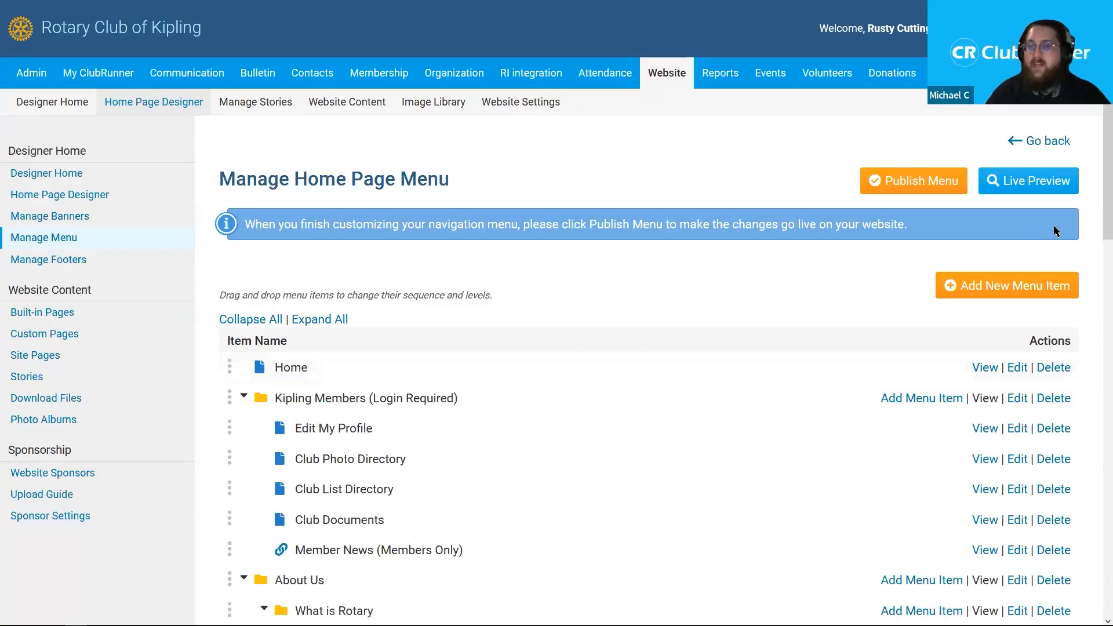
pyautogui.scroll(-4, 1078, 226)
pyautogui.scroll(-1, 1096, 226)
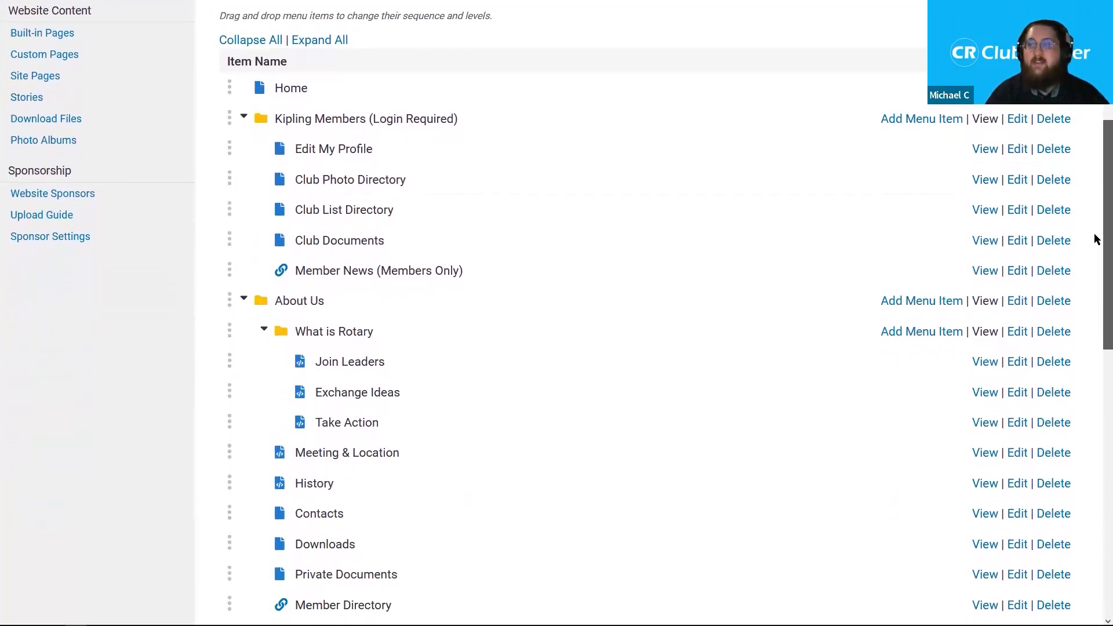
pyautogui.scroll(2, 1095, 239)
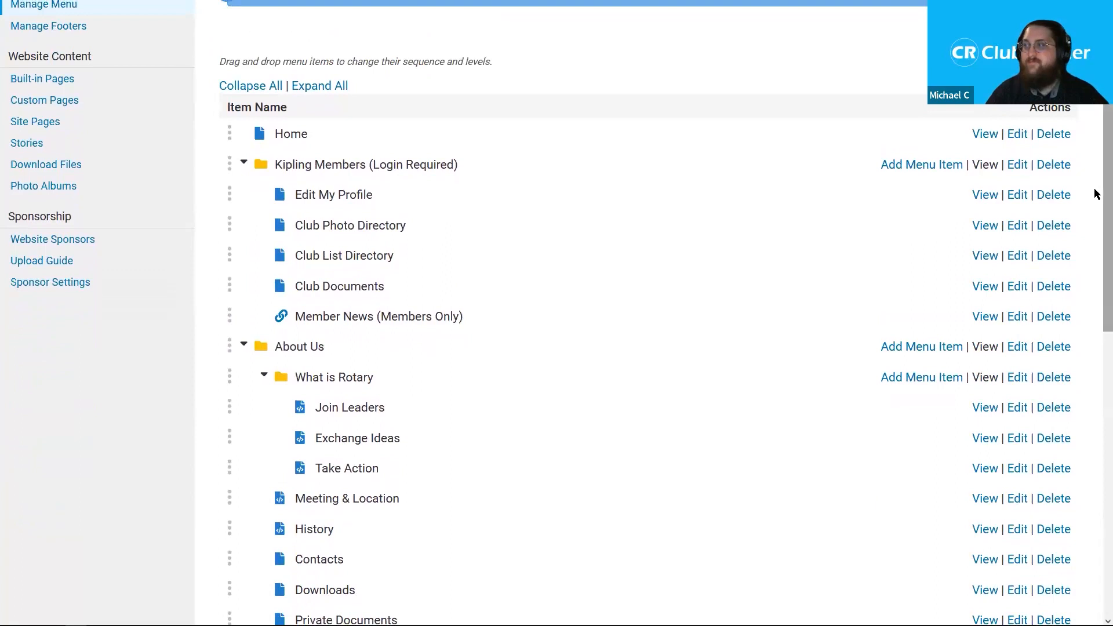
# - Collapse the Kipling Members, About Us, Get Involved, News & Updates and Calendar folders to show only top-level menu items
pyautogui.click(243, 239)
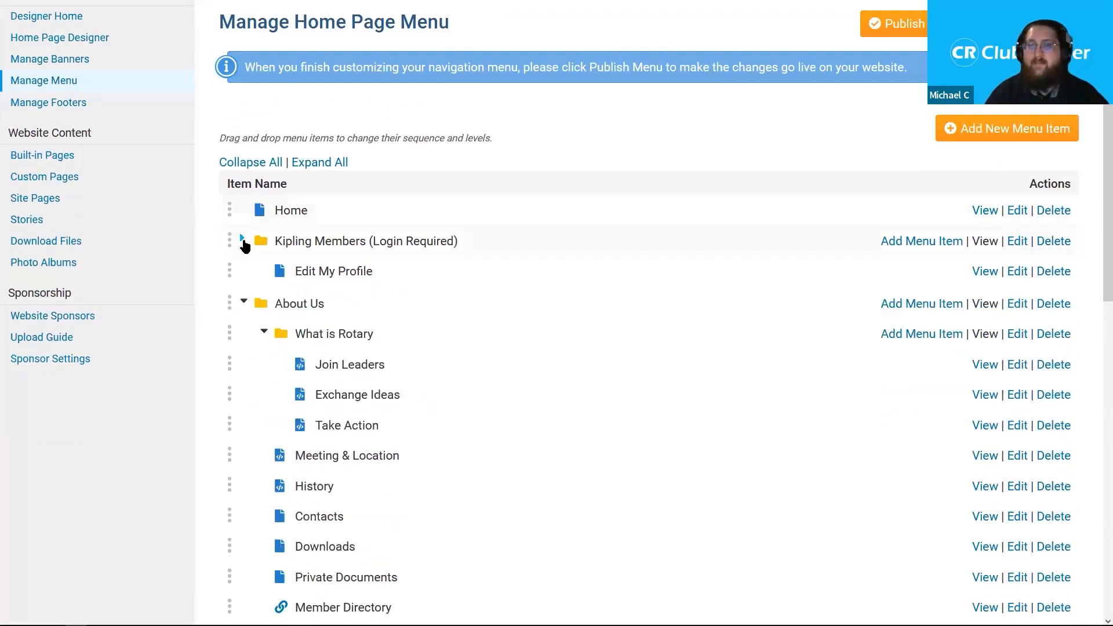
pyautogui.click(242, 270)
pyautogui.click(242, 301)
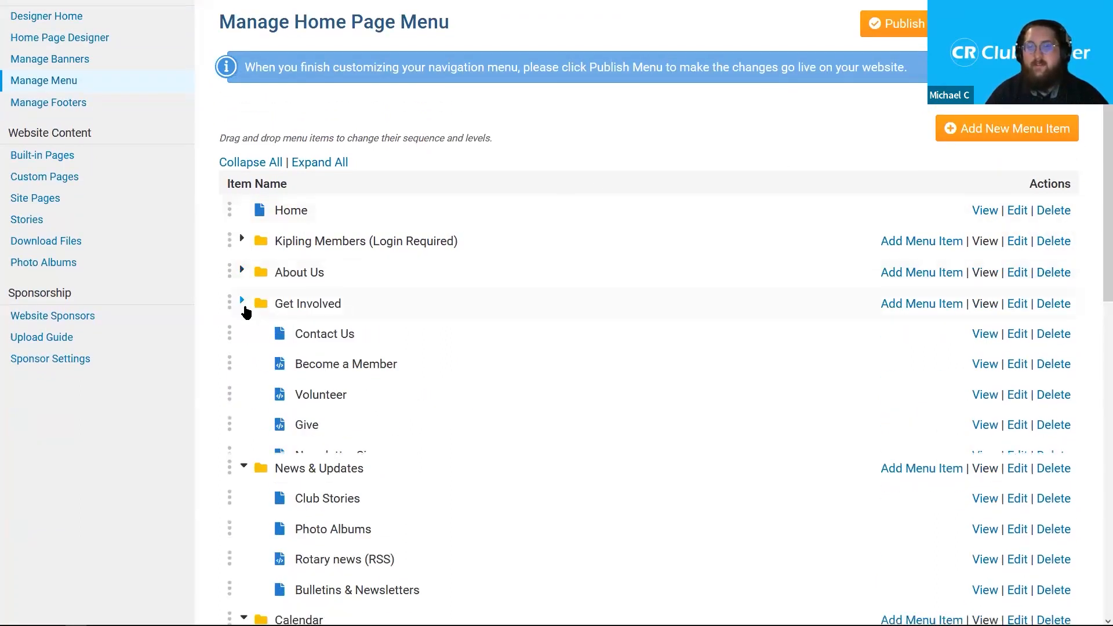
pyautogui.click(242, 332)
pyautogui.click(243, 363)
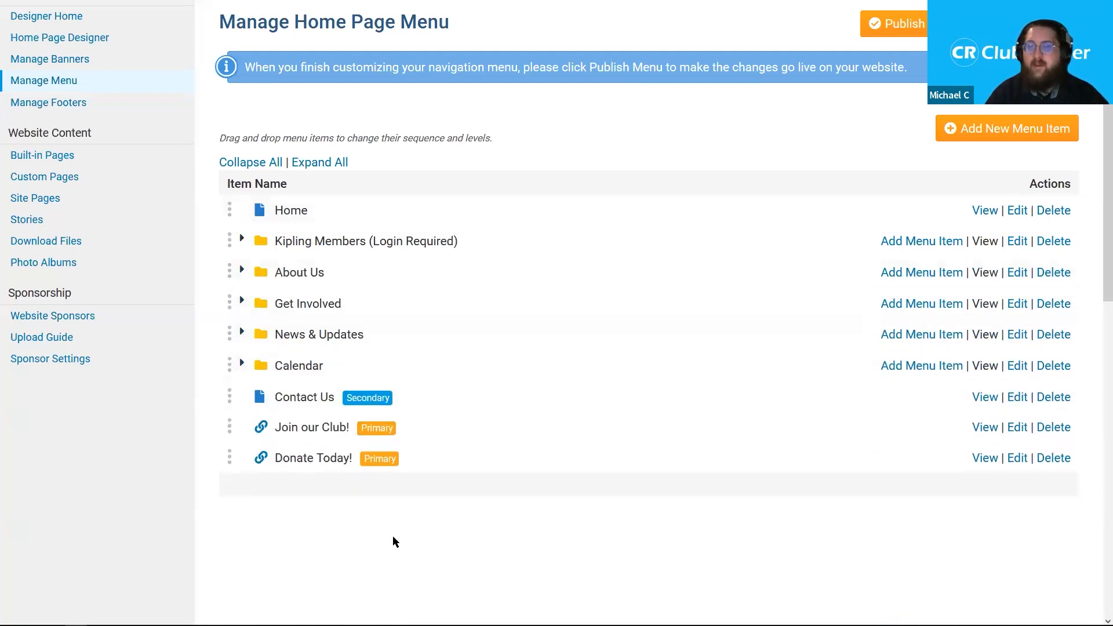
pyautogui.middleClick(499, 515)
pyautogui.middleClick(499, 549)
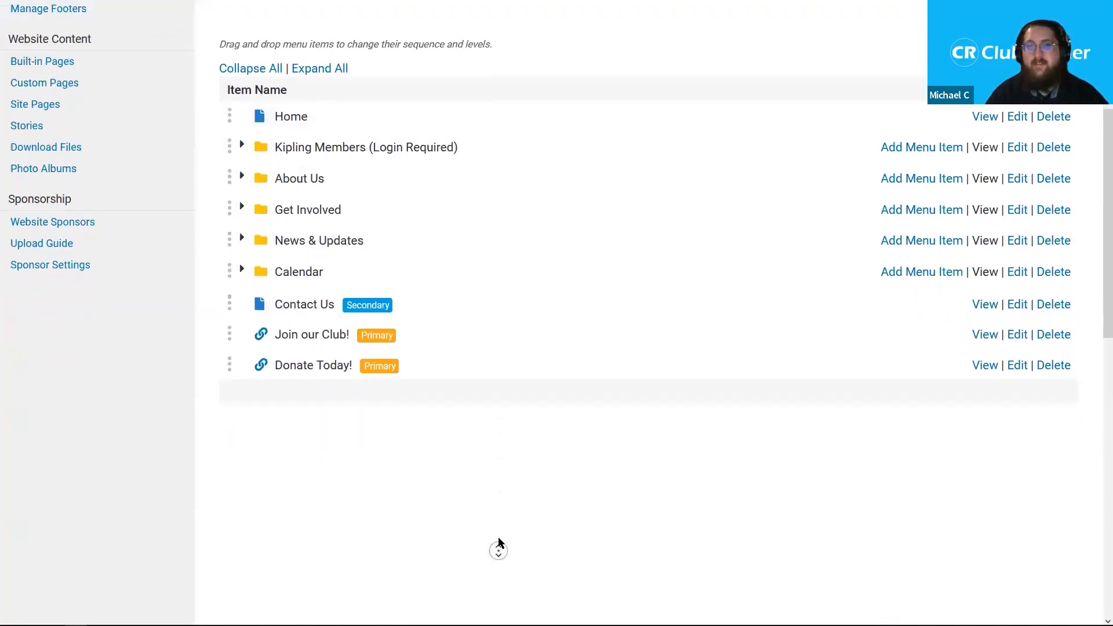
pyautogui.scroll(-3, 565, 320)
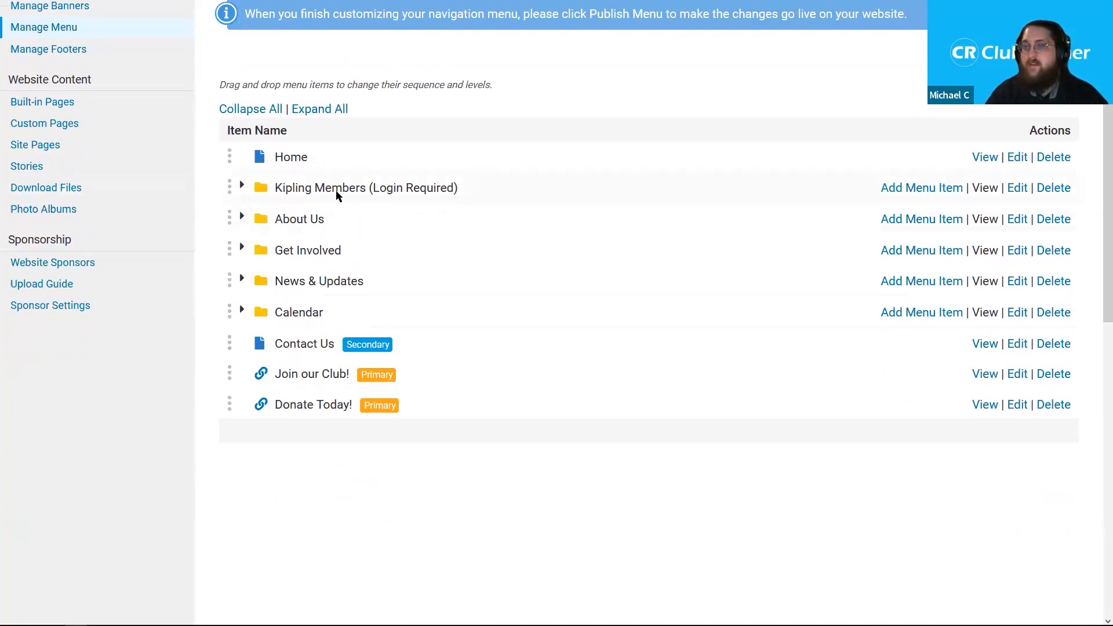
# - Expand the Kipling Members (Login Required) folder and examine its menu items, starting with Edit My Profile
pyautogui.click(241, 187)
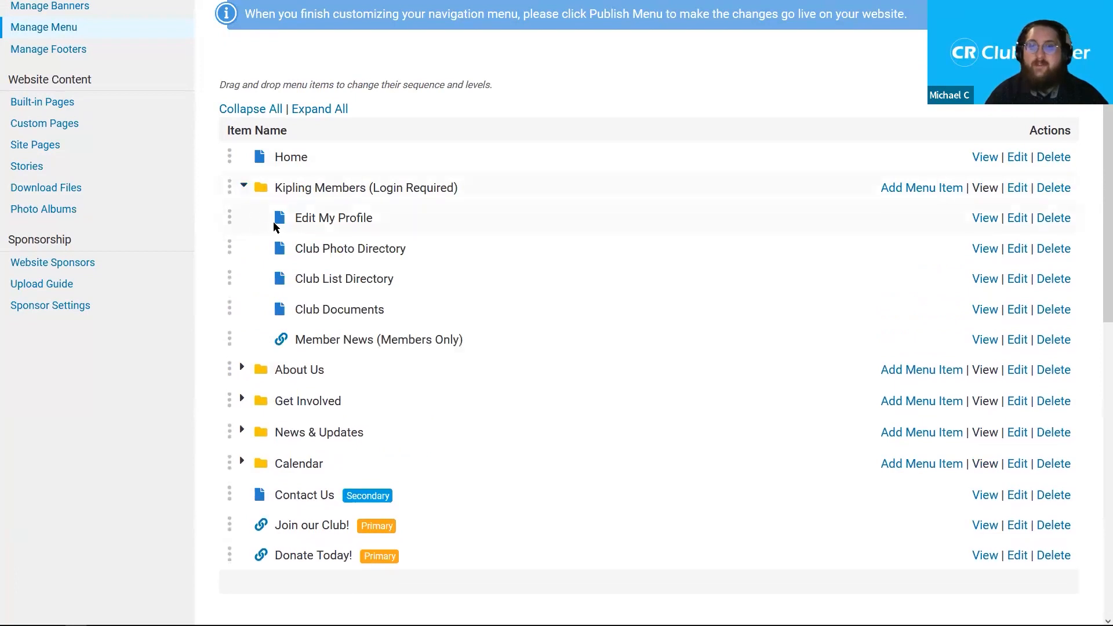
pyautogui.moveTo(268, 225); pyautogui.dragTo(405, 224)
pyautogui.click(407, 226)
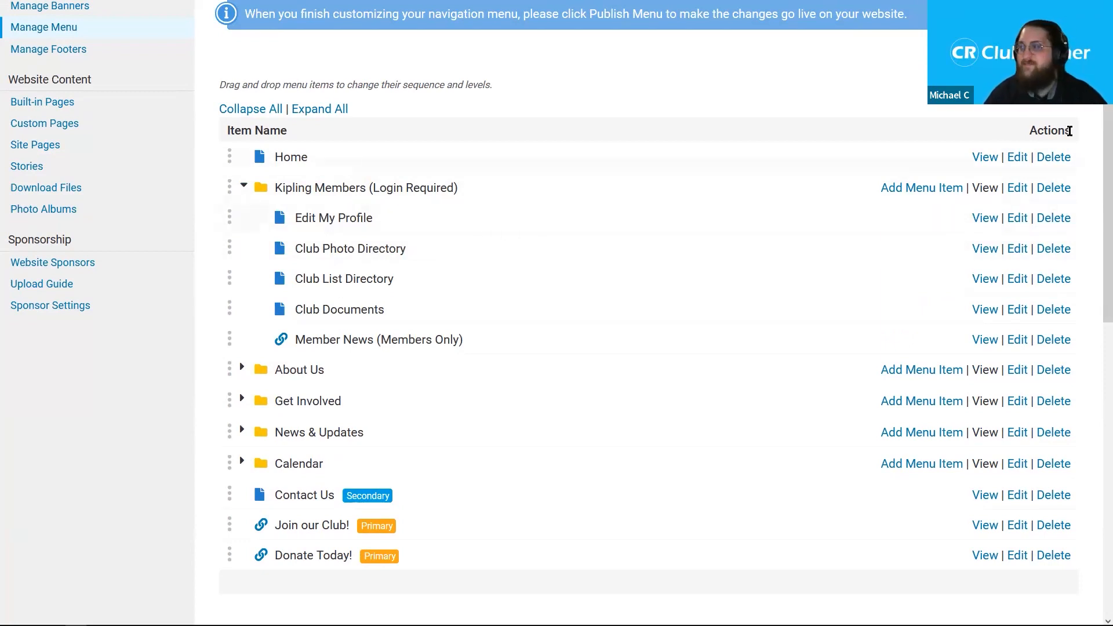
# - Start adding a new item to the home page menu
pyautogui.scroll(1, 1095, 172)
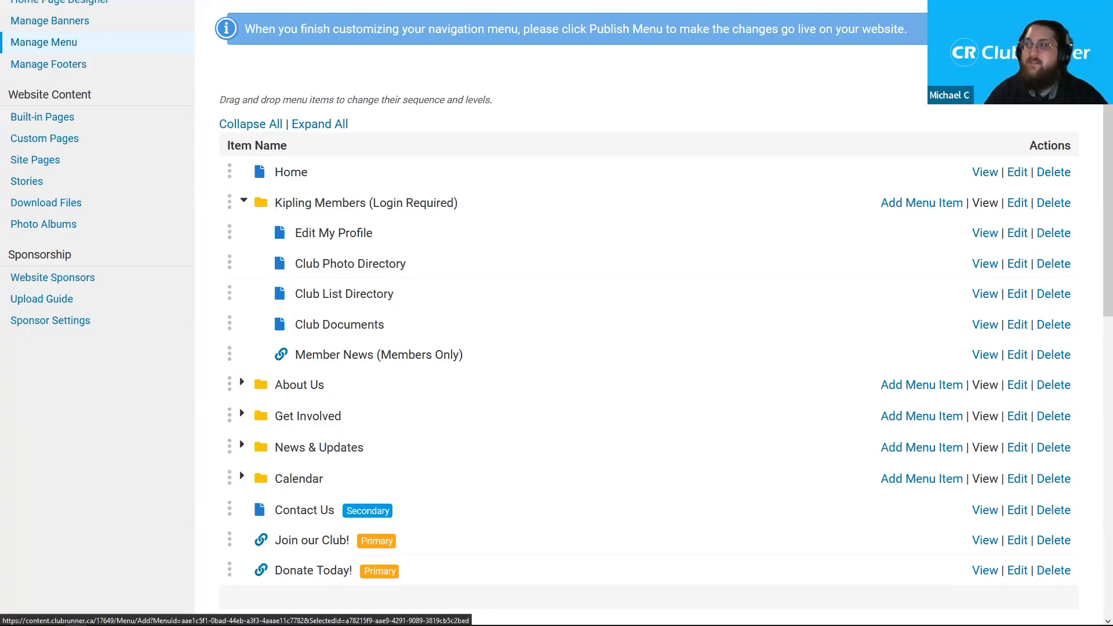
pyautogui.click(1023, 68)
pyautogui.moveTo(1108, 148); pyautogui.dragTo(1106, 171)
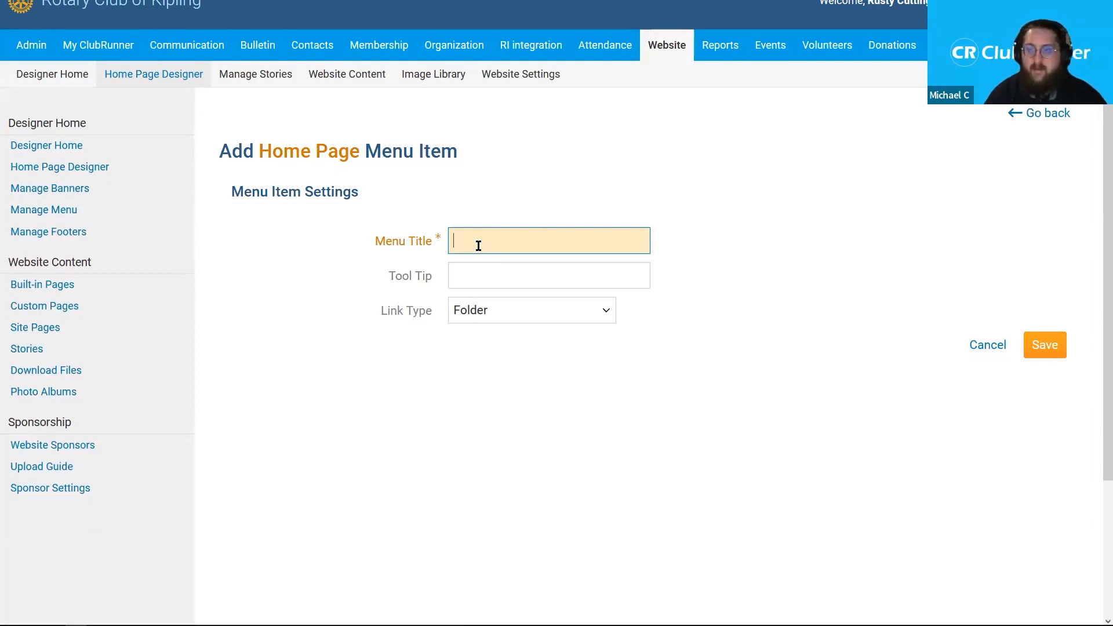
pyautogui.write('Help')
pyautogui.press('BackSpace')
pyautogui.press('BackSpace')
pyautogui.press('BackSpace')
pyautogui.press('BackSpace')
# - Enter Support as the title of the new home page menu item, leaving its tool tip blank
pyautogui.write('Supp')
pyautogui.write('port')
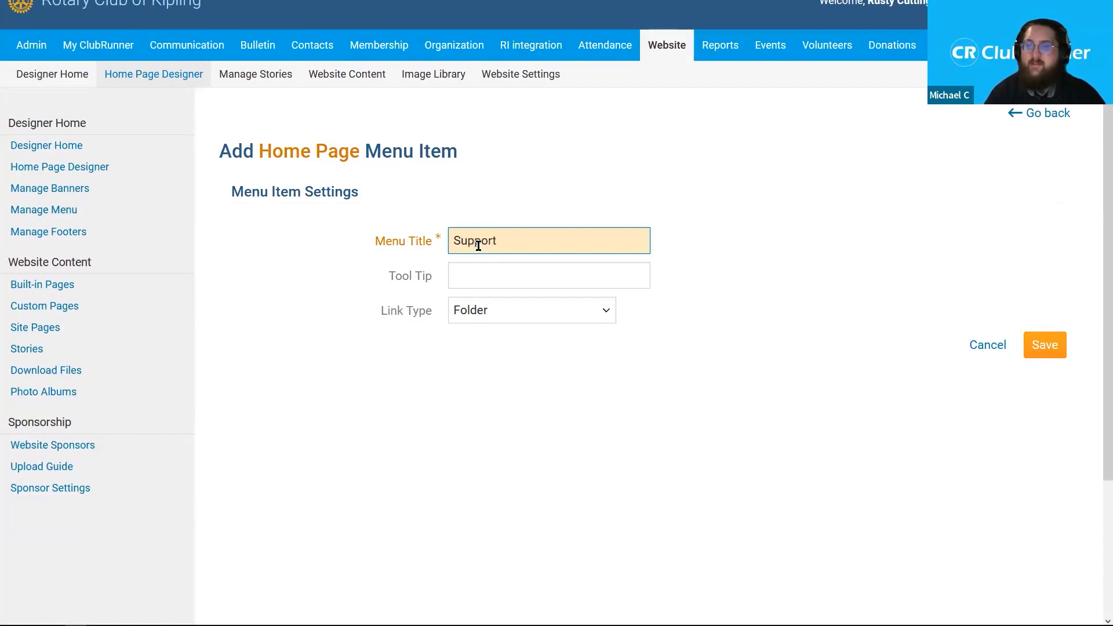
pyautogui.scroll(-1, 1093, 179)
pyautogui.click(470, 268)
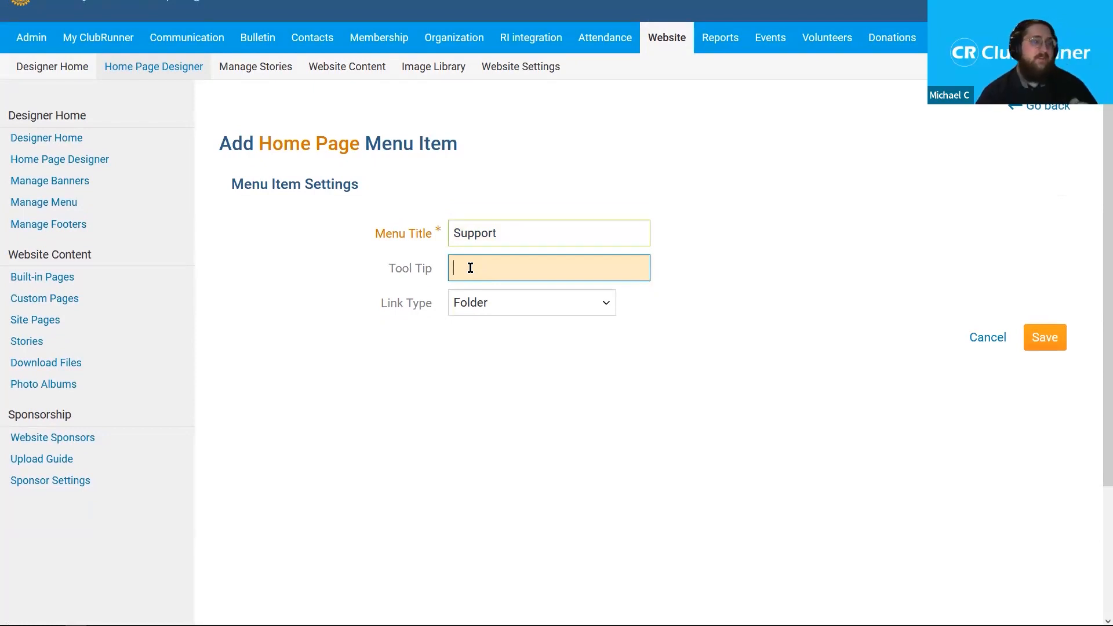
pyautogui.moveTo(377, 309); pyautogui.dragTo(430, 311)
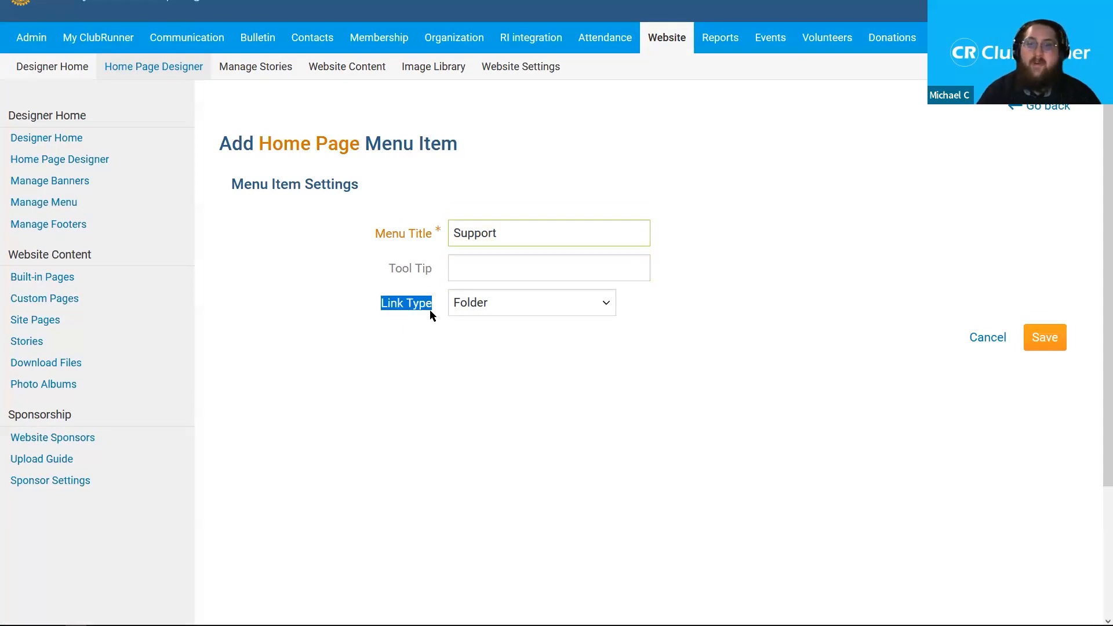
pyautogui.click(430, 309)
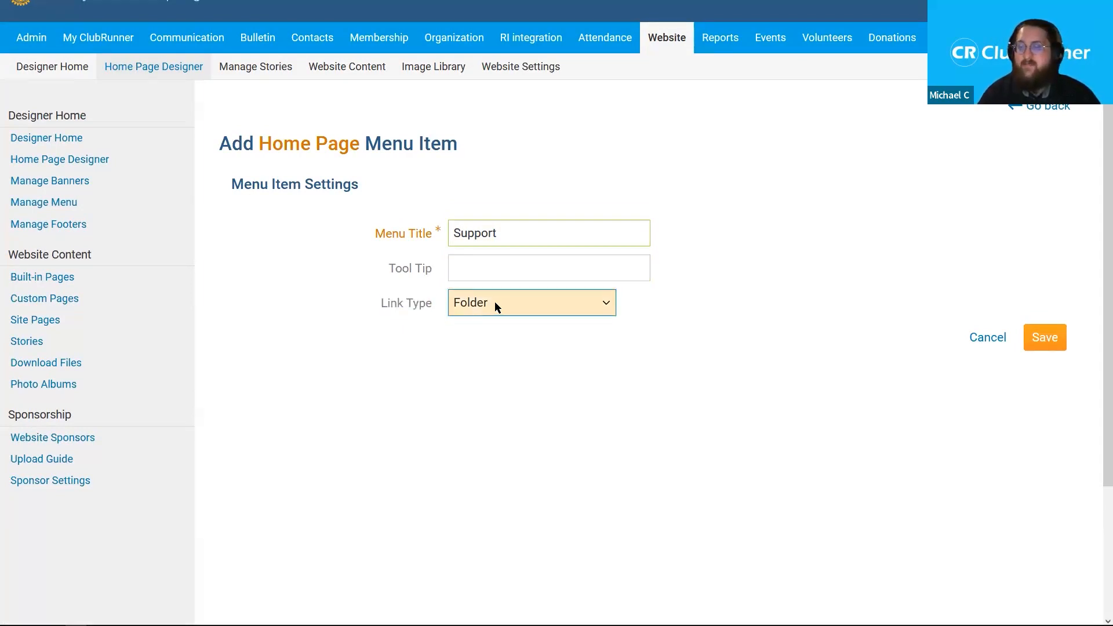
# - Review the available link types for the Support item, keep Folder, and save the menu item
pyautogui.click(605, 303)
pyautogui.moveTo(1104, 184); pyautogui.dragTo(1095, 221)
pyautogui.click(568, 253)
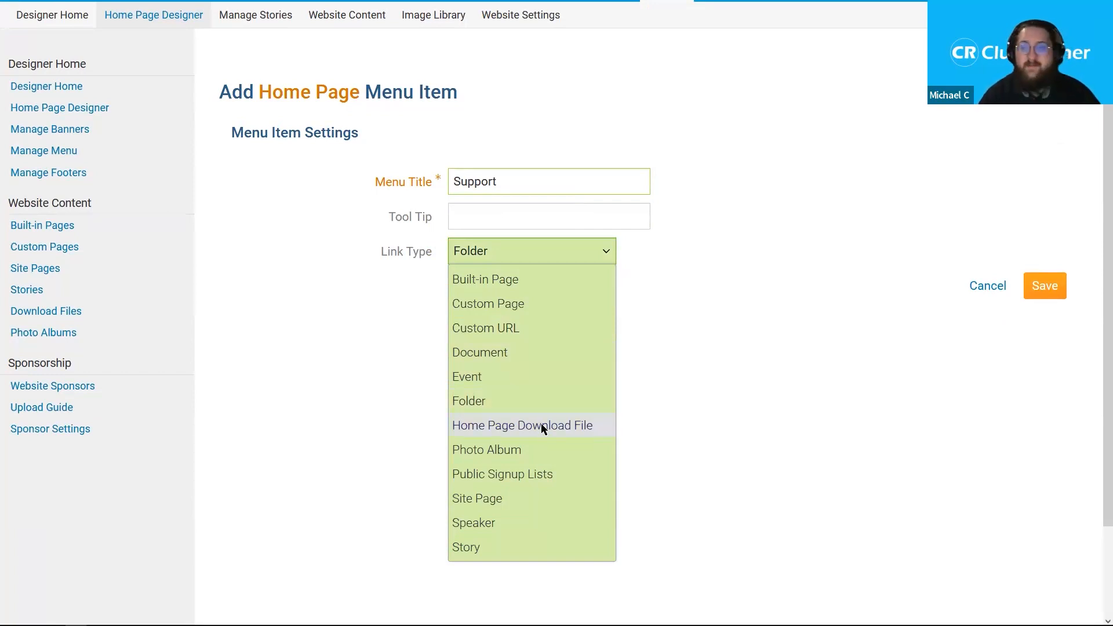
pyautogui.click(551, 258)
pyautogui.click(531, 214)
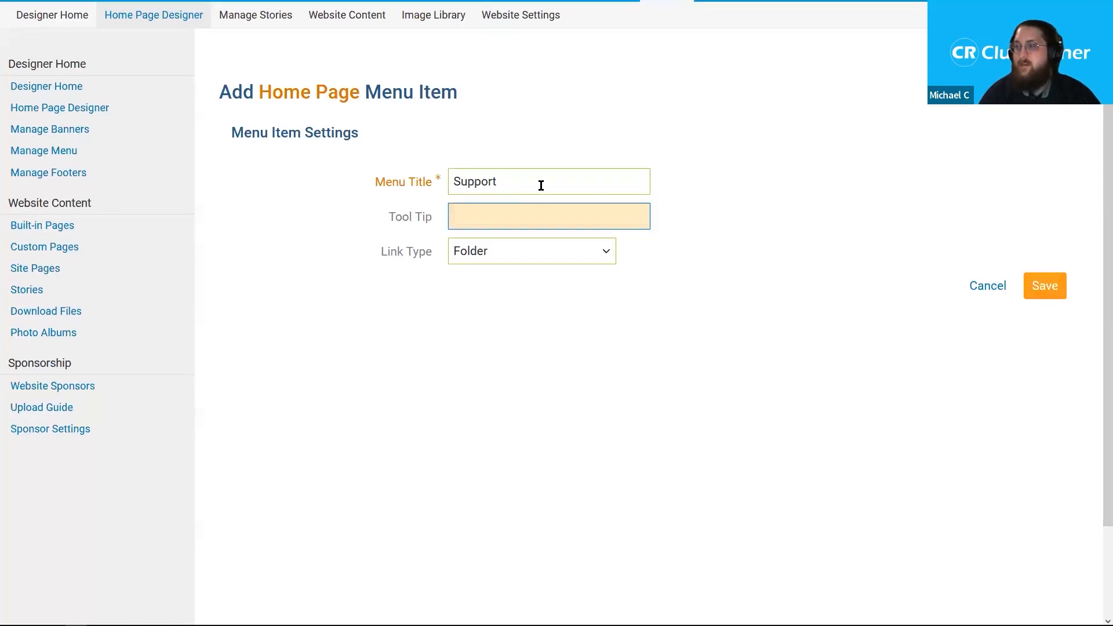
pyautogui.click(1047, 288)
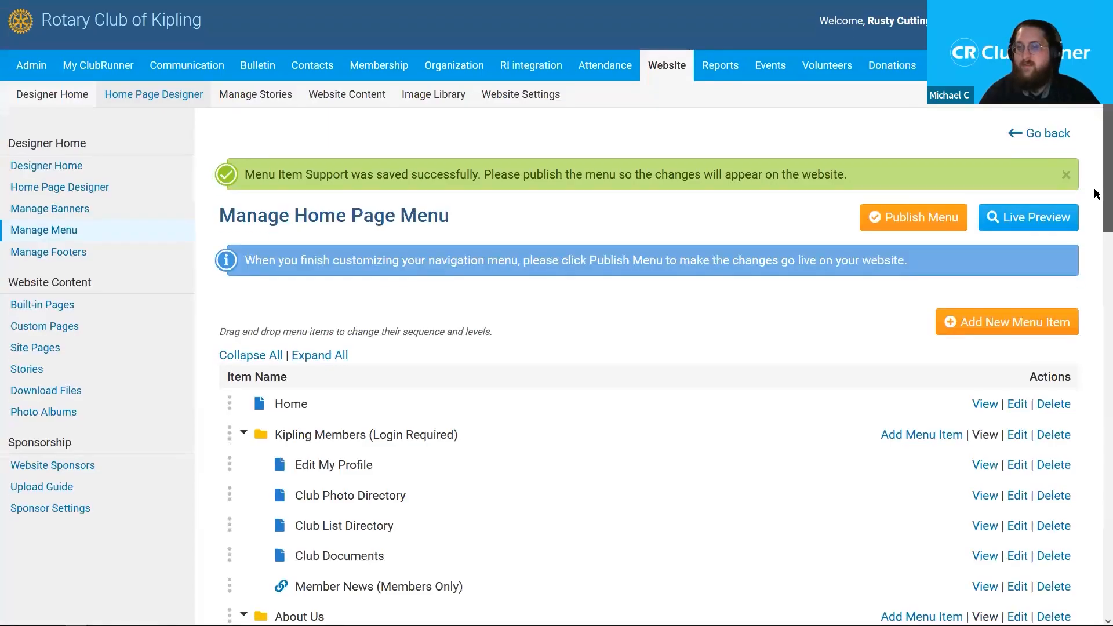
# - Start a new menu item inside the Support folder and title it ClubRunner Support
pyautogui.scroll(-15, 1096, 193)
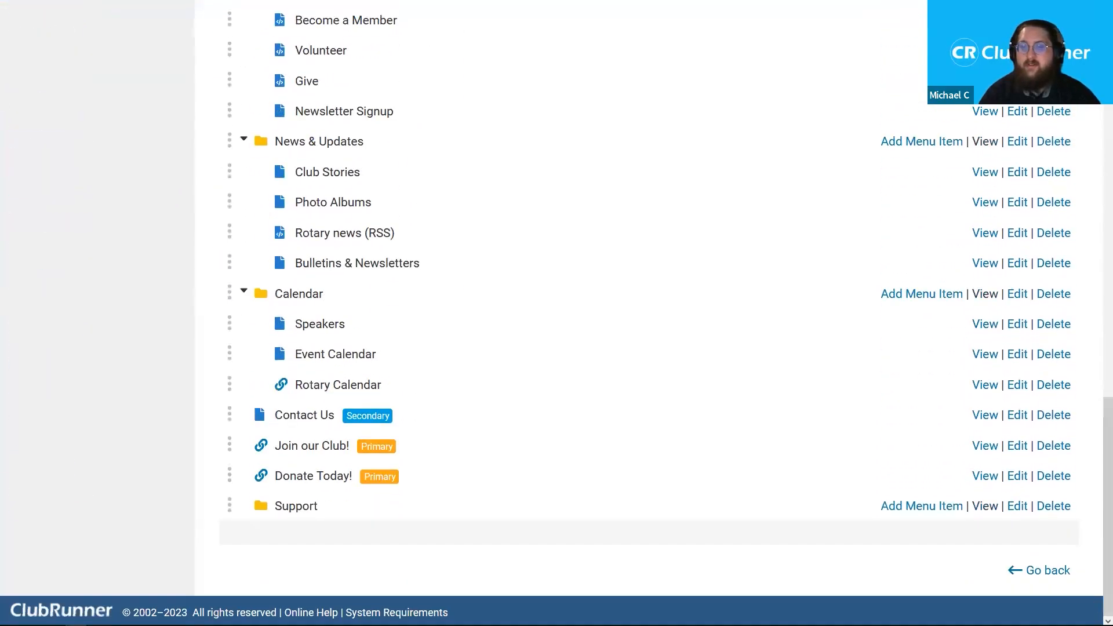
pyautogui.moveTo(268, 505); pyautogui.dragTo(354, 516)
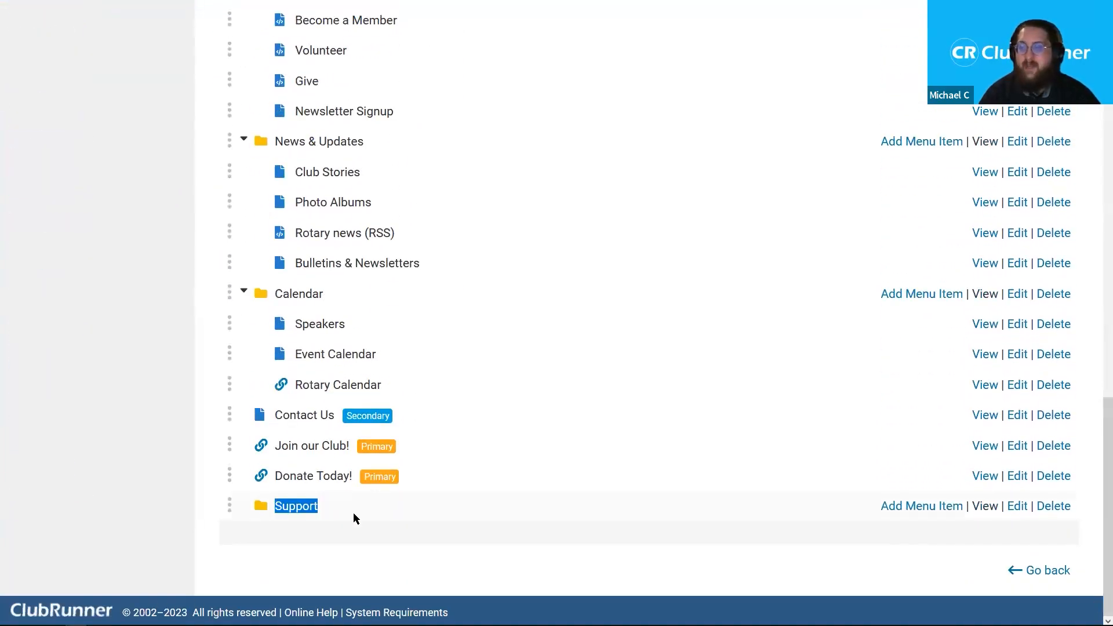
pyautogui.click(353, 512)
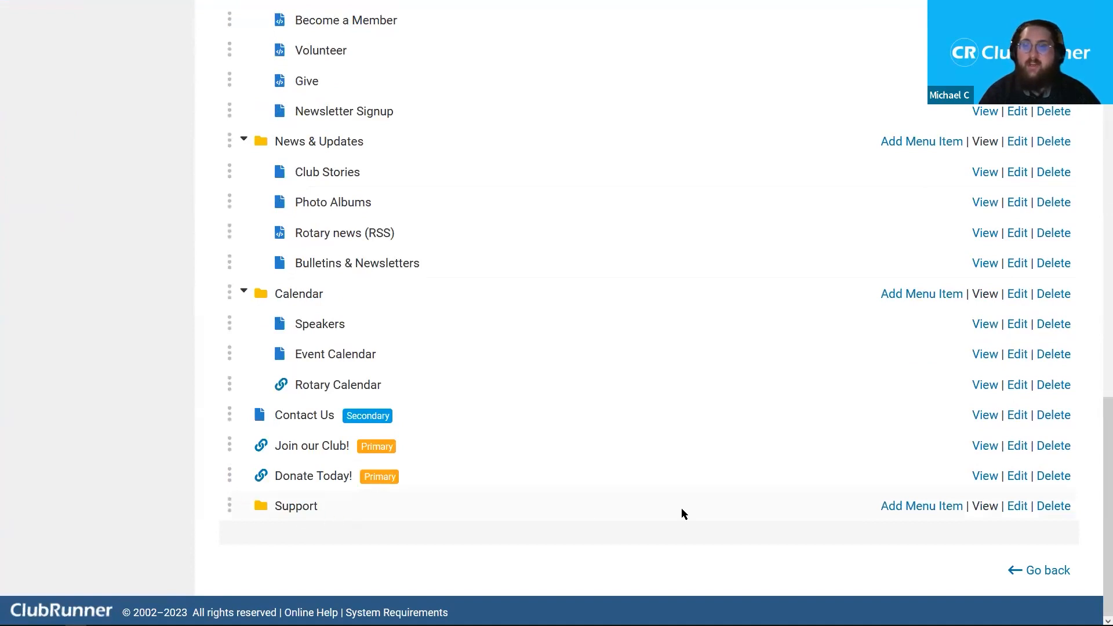
pyautogui.moveTo(874, 511); pyautogui.dragTo(963, 516)
pyautogui.click(940, 510)
pyautogui.click(494, 265)
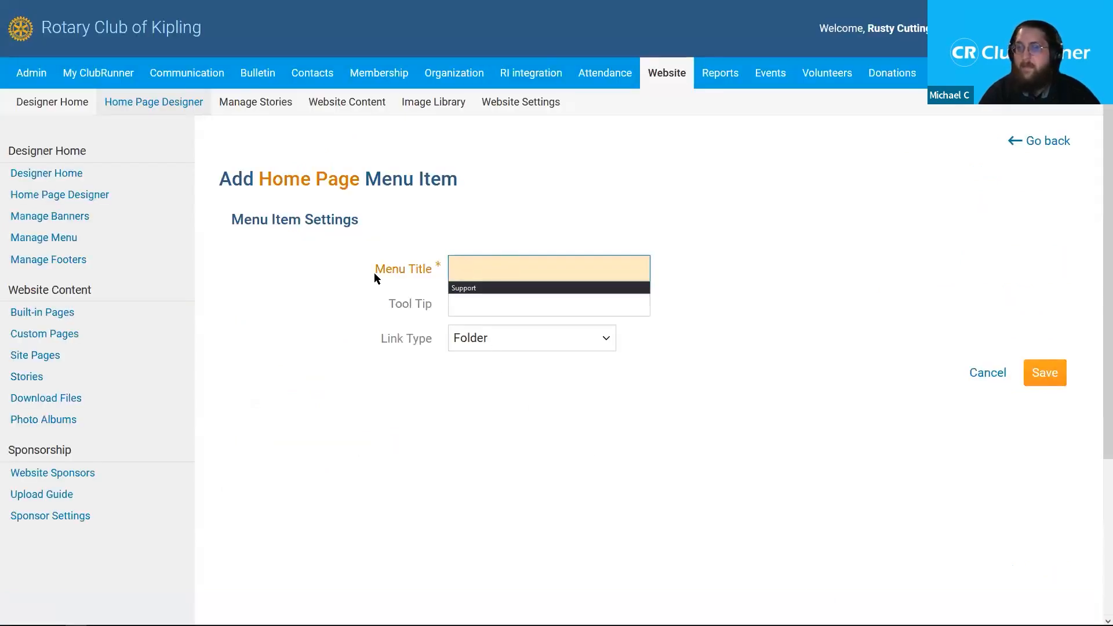
pyautogui.click(356, 276)
pyautogui.click(510, 268)
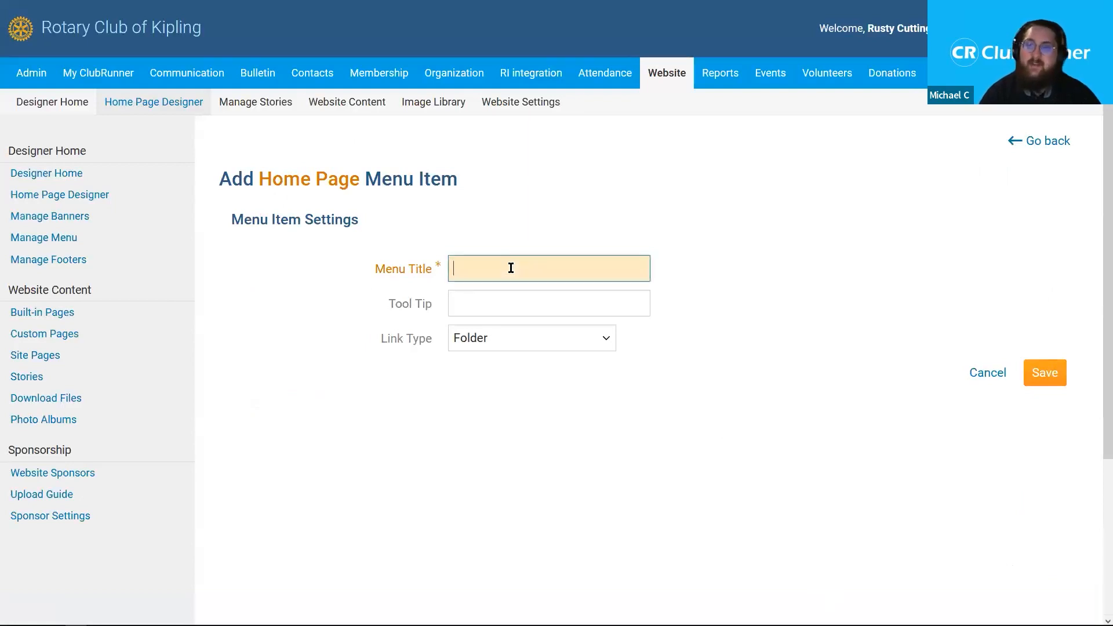
pyautogui.write('ClubRunner')
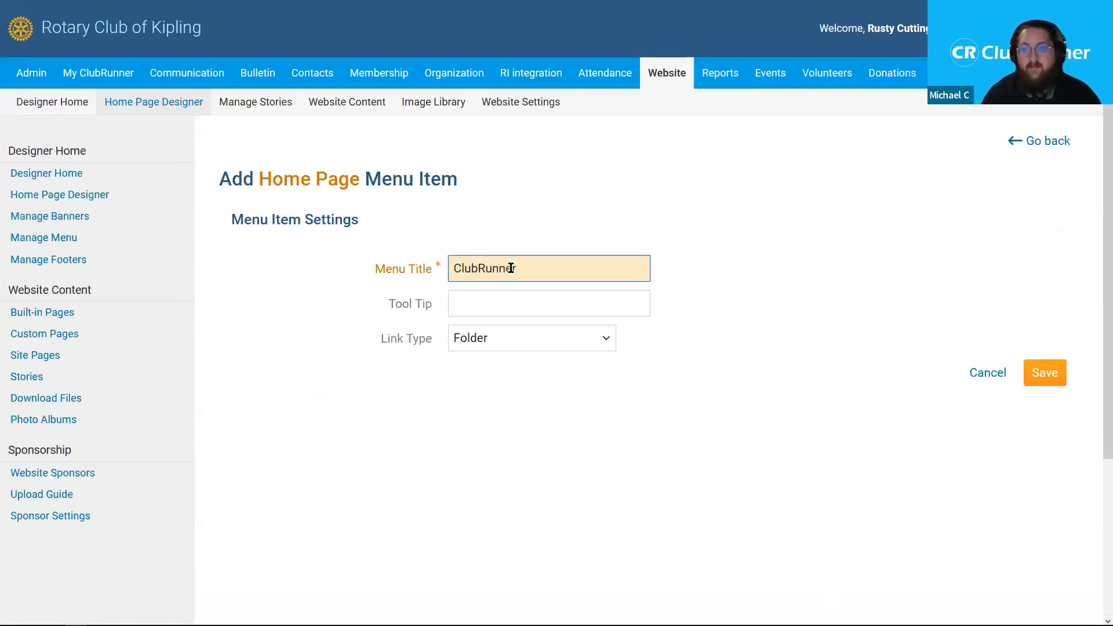
pyautogui.write(' Support')
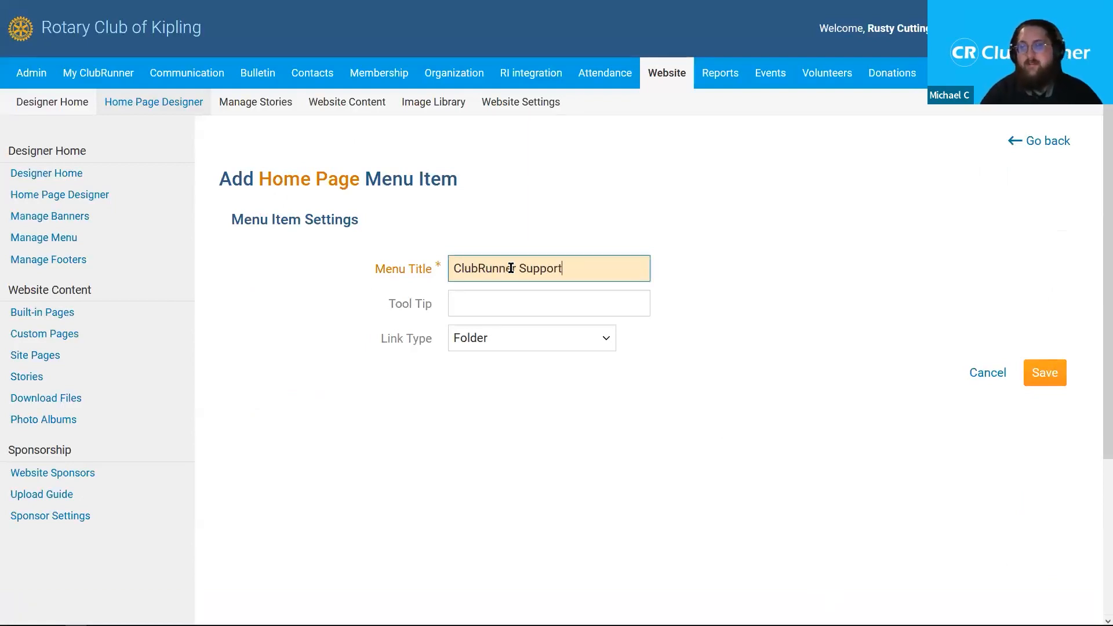
# - Set the ClubRunner Support item's tool tip to "Visit us for more information on how to use ClubRunner!"
pyautogui.click(521, 298)
pyautogui.write('Visit us')
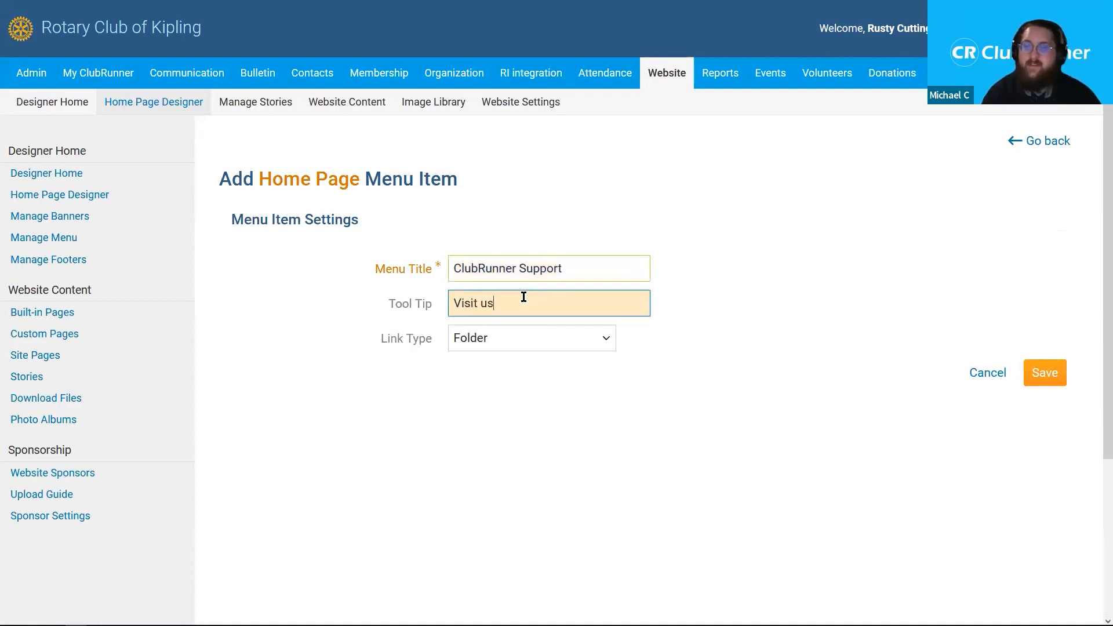
pyautogui.write(' for more information onh ow')
pyautogui.press('BackSpace')
pyautogui.press('BackSpace')
pyautogui.press('BackSpace')
pyautogui.press('BackSpace')
pyautogui.write('how to use clubRunn')
pyautogui.press('BackSpace')
pyautogui.press('BackSpace')
pyautogui.press('BackSpace')
pyautogui.press('BackSpace')
pyautogui.press('BackSpace')
pyautogui.press('BackSpace')
pyautogui.press('BackSpace')
pyautogui.press('BackSpace')
pyautogui.write('ClubRunner!')
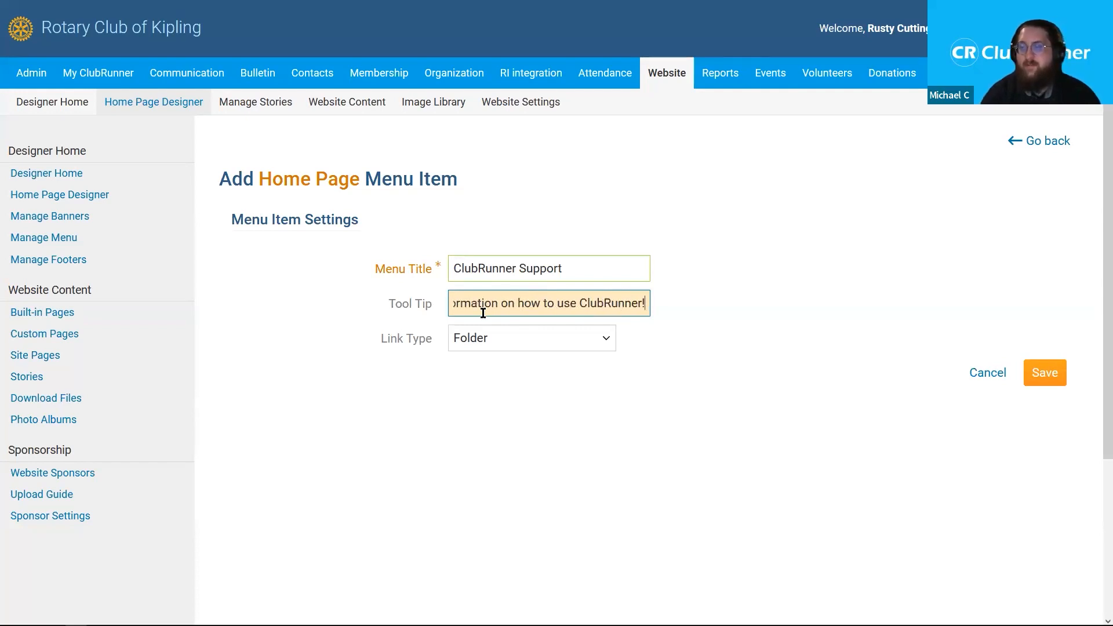
pyautogui.tripleClick(411, 338)
pyautogui.click(481, 339)
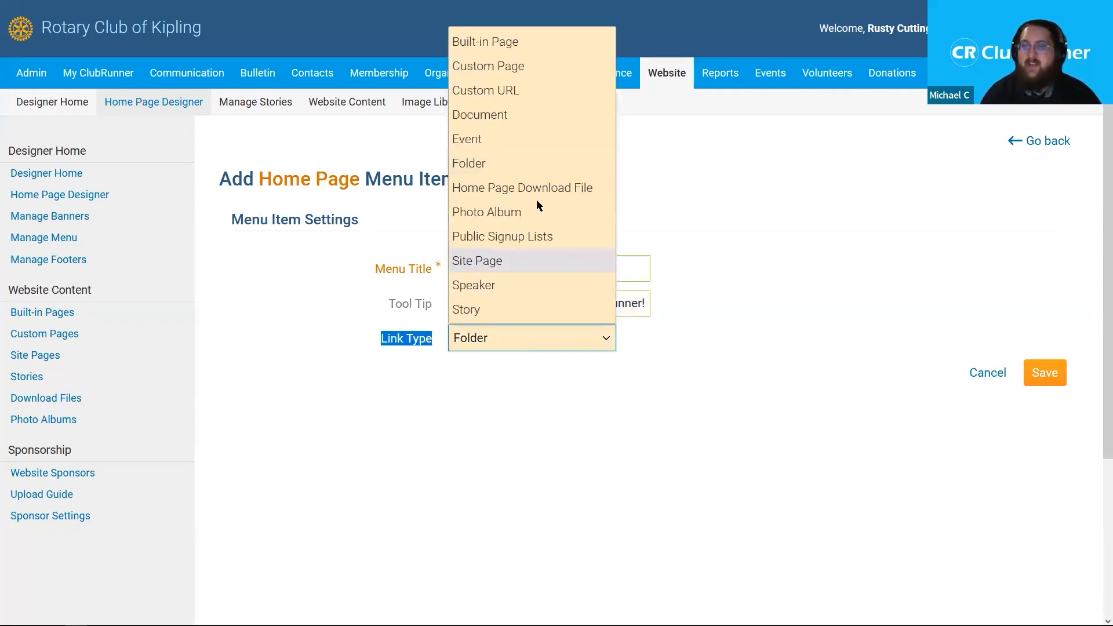
pyautogui.click(497, 91)
pyautogui.click(545, 374)
pyautogui.write('https://ww')
pyautogui.click(551, 392)
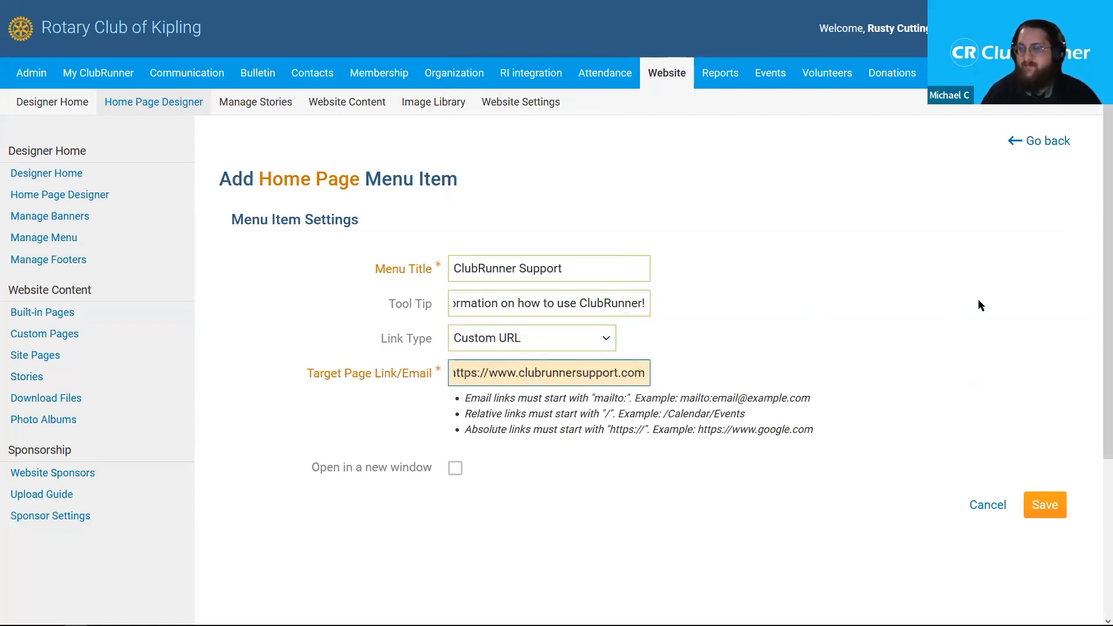
# - Make the ClubRunner Support link open in a new window and save the menu item
pyautogui.scroll(-2, 724, 354)
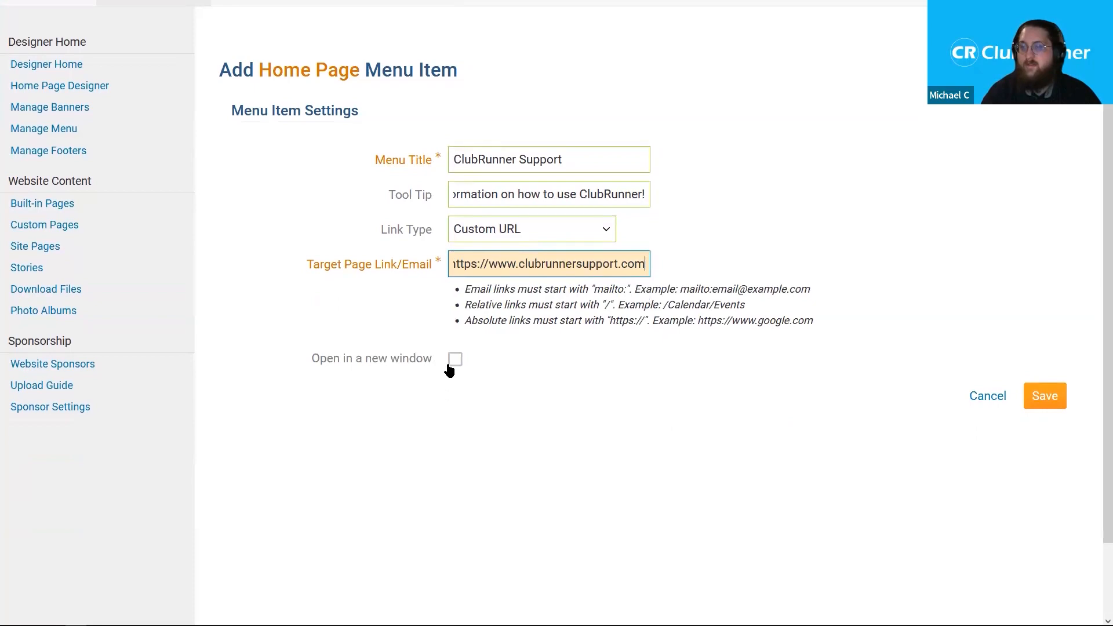
pyautogui.click(454, 360)
pyautogui.click(1043, 395)
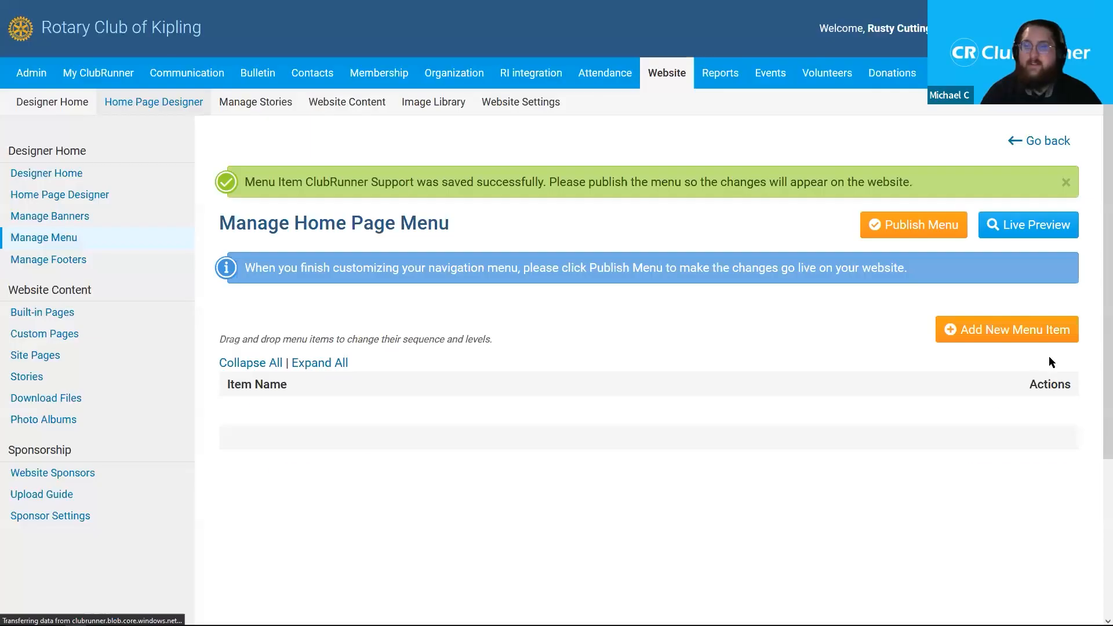
# - Move the Support folder with its ClubRunner Support item so it sits between the Calendar folder and Contact Us
pyautogui.scroll(-3, 225, 475)
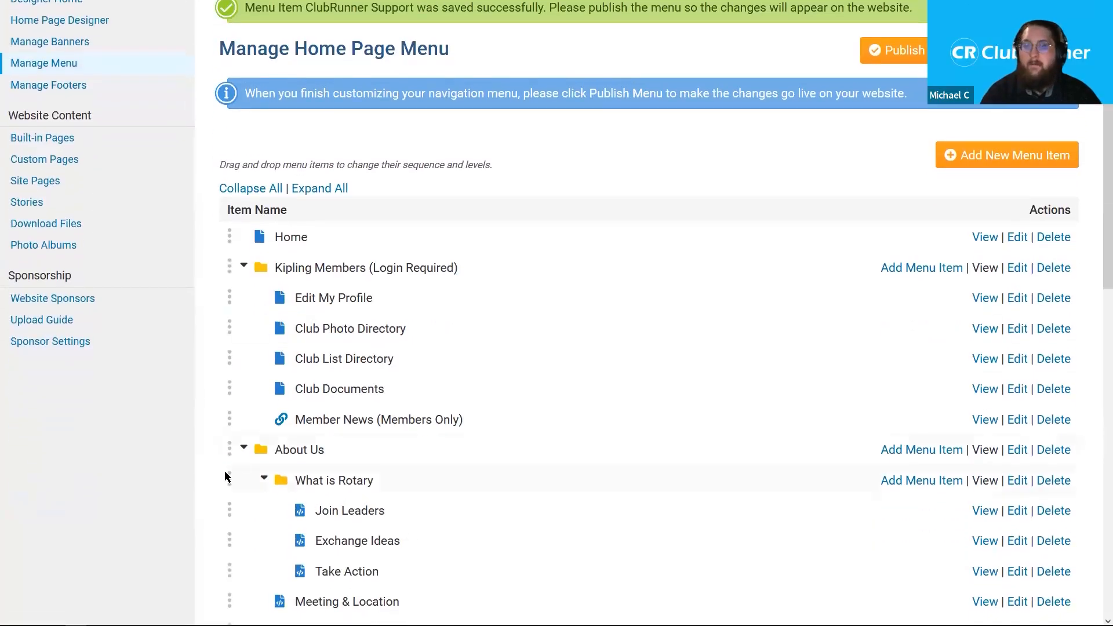
pyautogui.moveTo(1095, 241); pyautogui.dragTo(1097, 575)
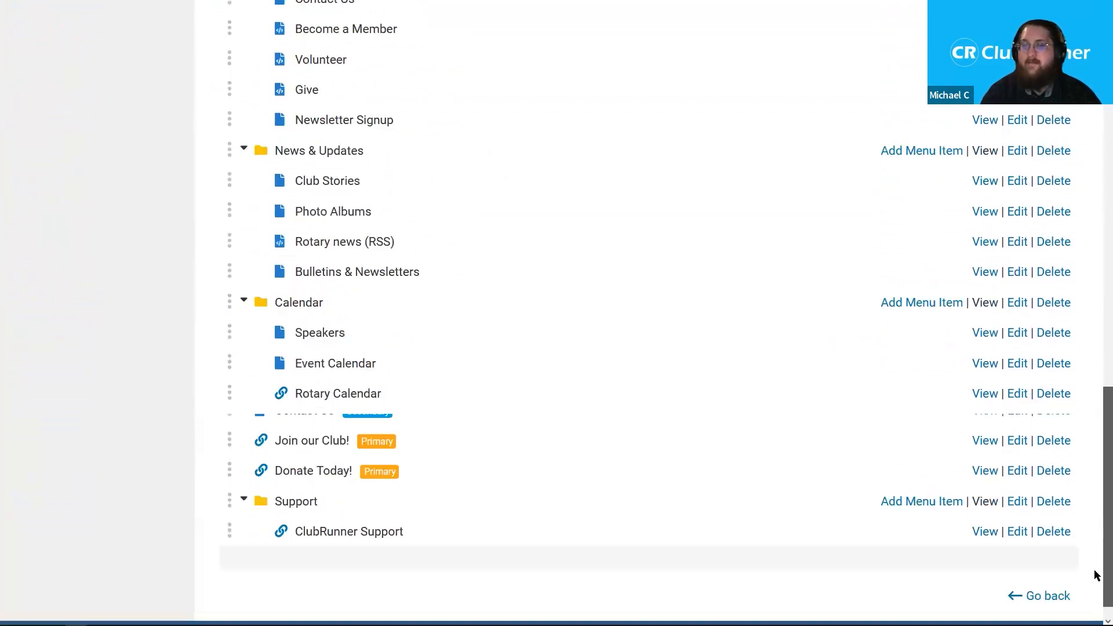
pyautogui.moveTo(282, 478); pyautogui.dragTo(362, 499)
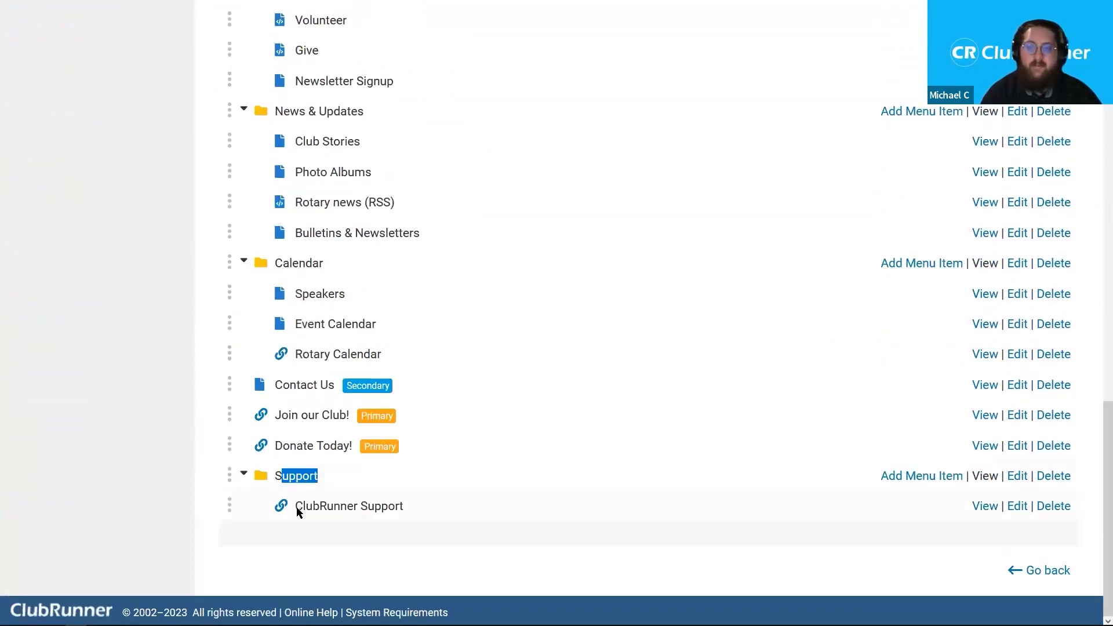
pyautogui.moveTo(296, 508); pyautogui.dragTo(448, 515)
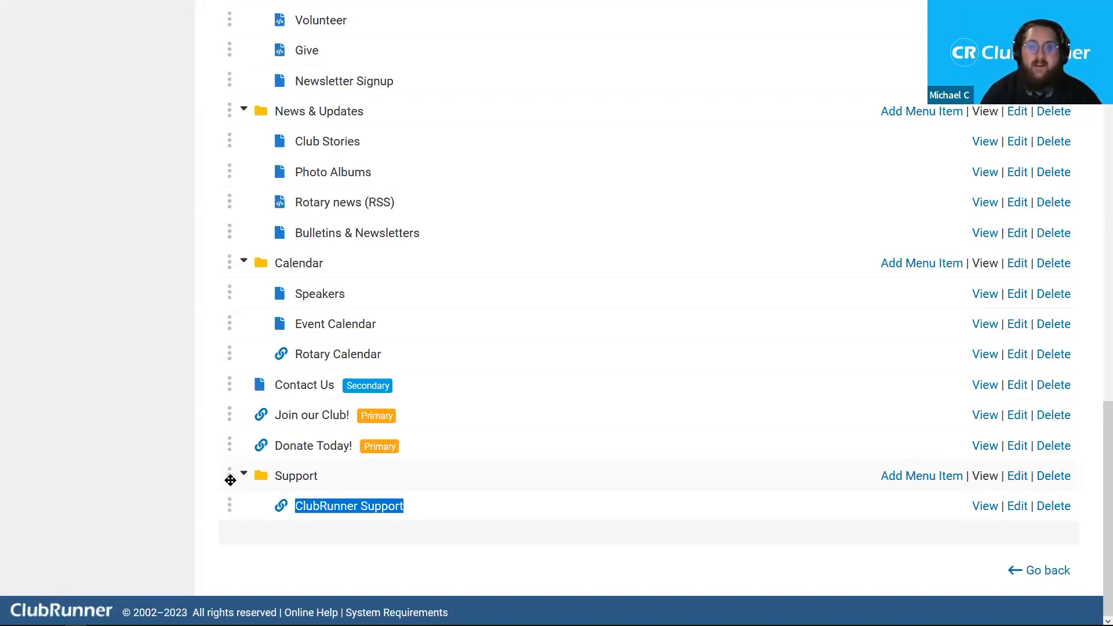
pyautogui.moveTo(230, 480); pyautogui.dragTo(285, 251)
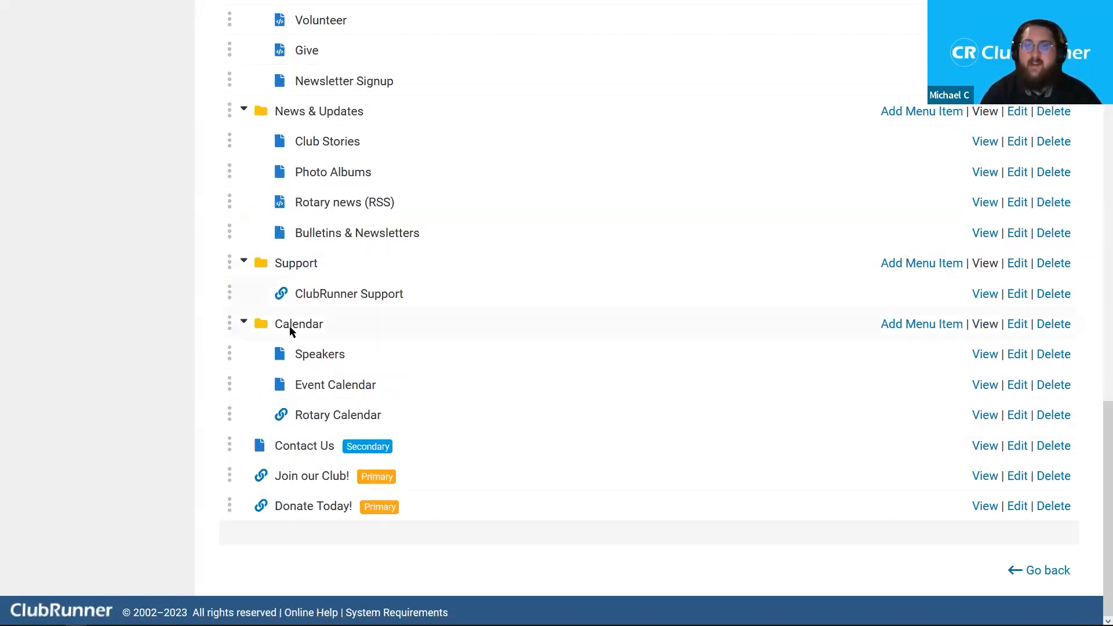
pyautogui.moveTo(274, 325); pyautogui.dragTo(347, 324)
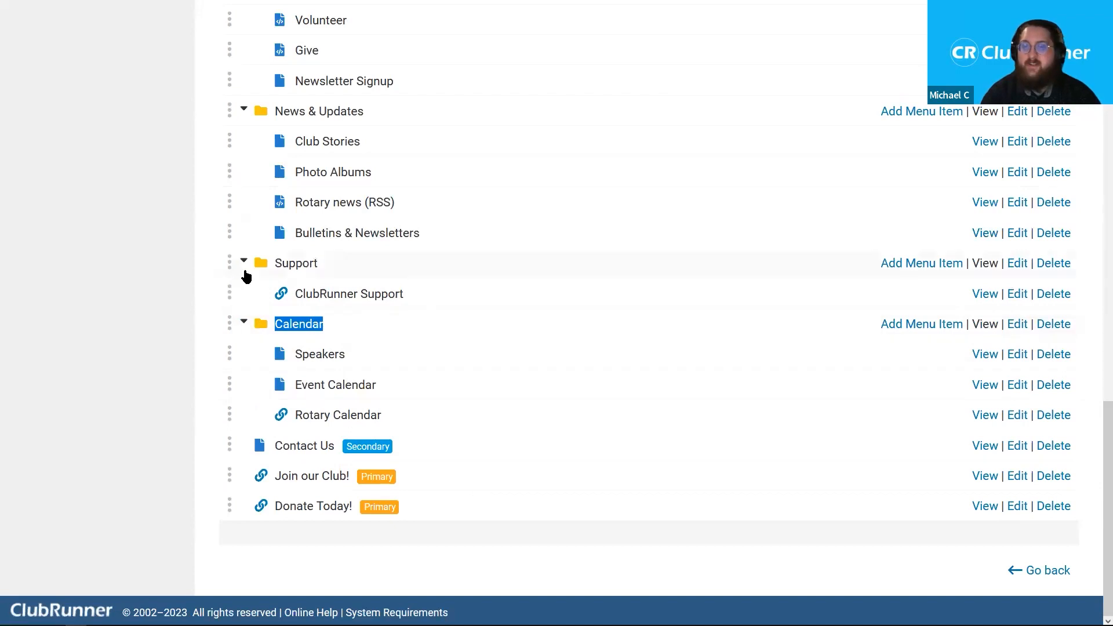
pyautogui.moveTo(229, 262); pyautogui.dragTo(250, 434)
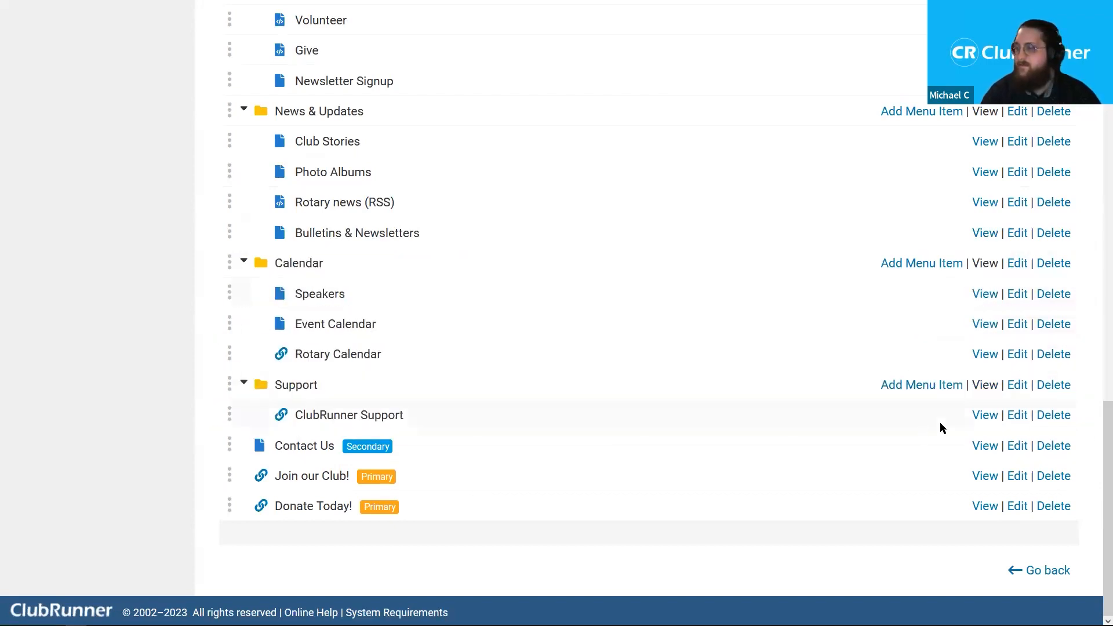
# - Publish the home page menu changes and confirm the publication
pyautogui.moveTo(1095, 466); pyautogui.dragTo(1096, 81)
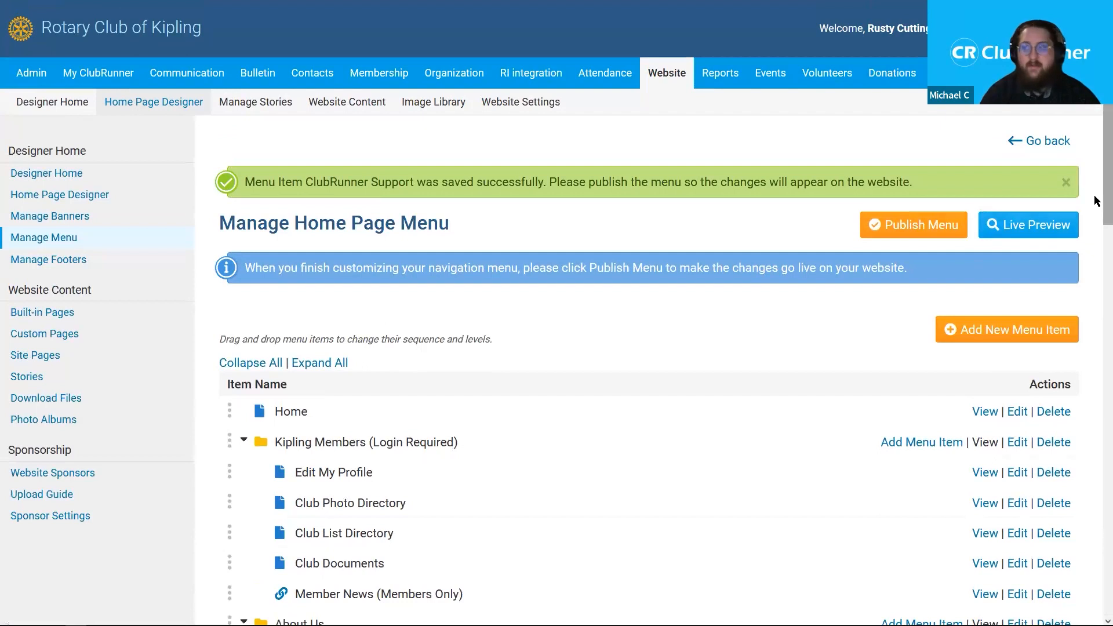
pyautogui.click(941, 234)
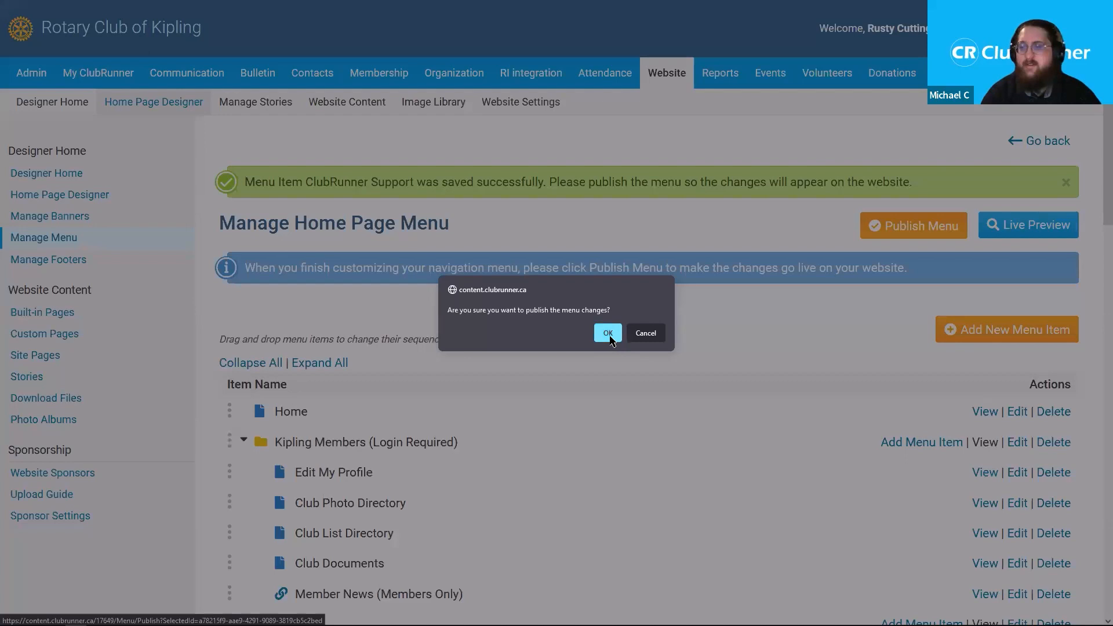
pyautogui.click(607, 333)
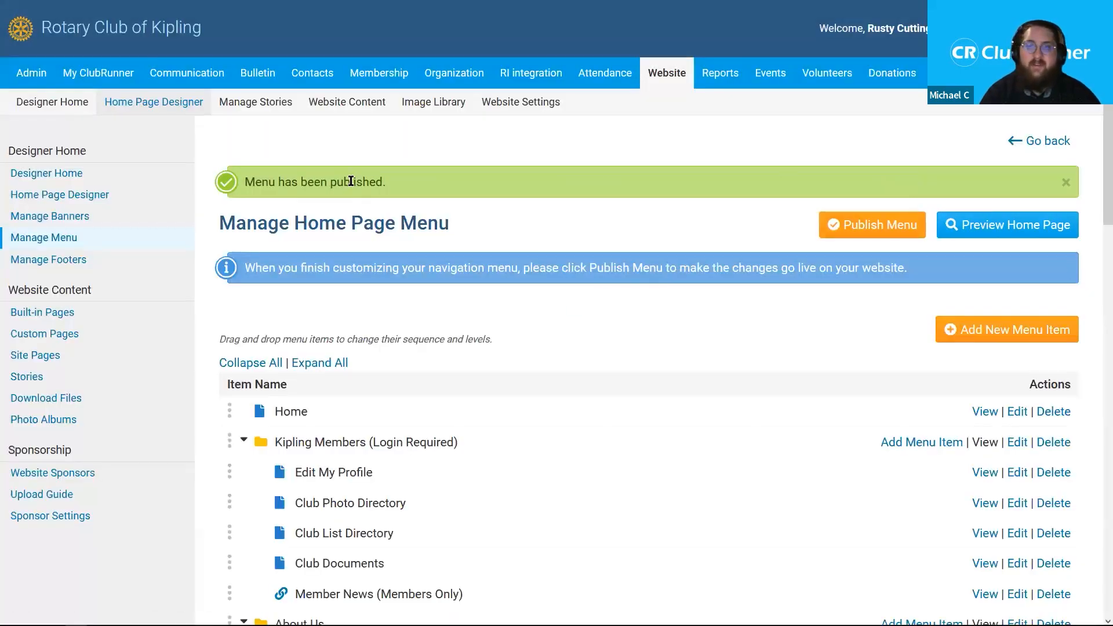
pyautogui.moveTo(389, 182); pyautogui.dragTo(226, 184)
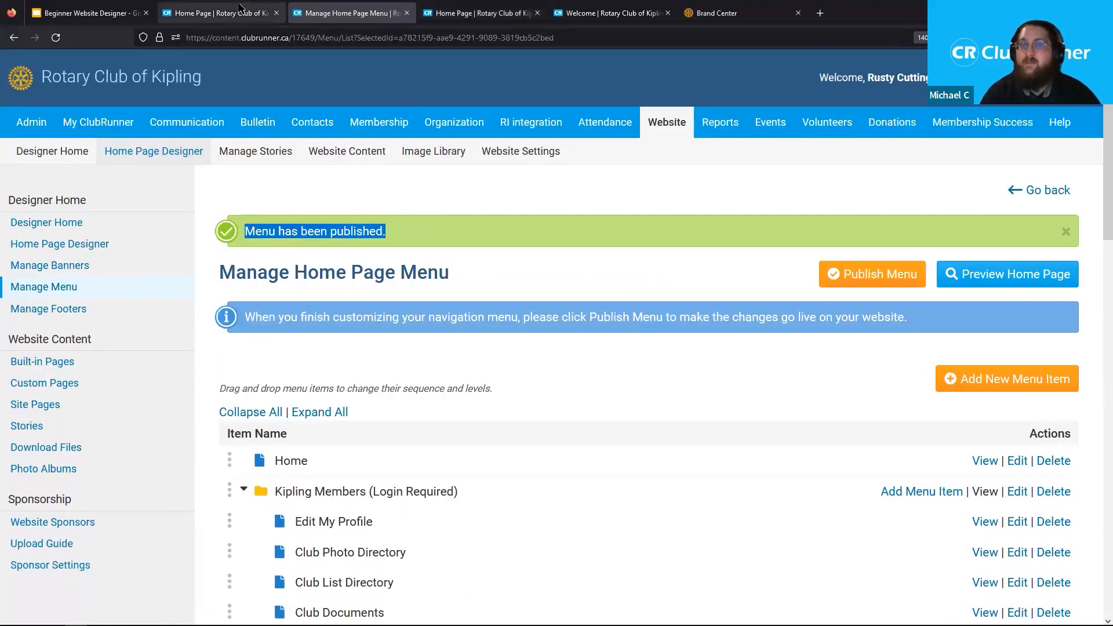
# - Test the ClubRunner Support link in the Support menu of the reloaded club home page, and return to the Manage Home Page Menu page
pyautogui.click(245, 8)
pyautogui.click(55, 38)
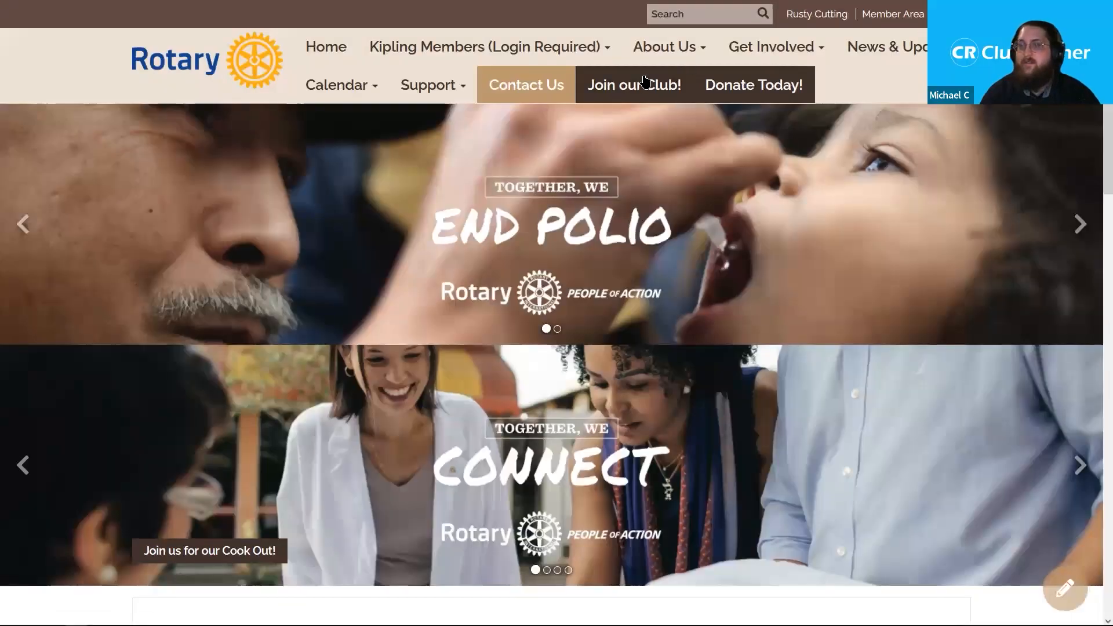
pyautogui.moveTo(414, 96)
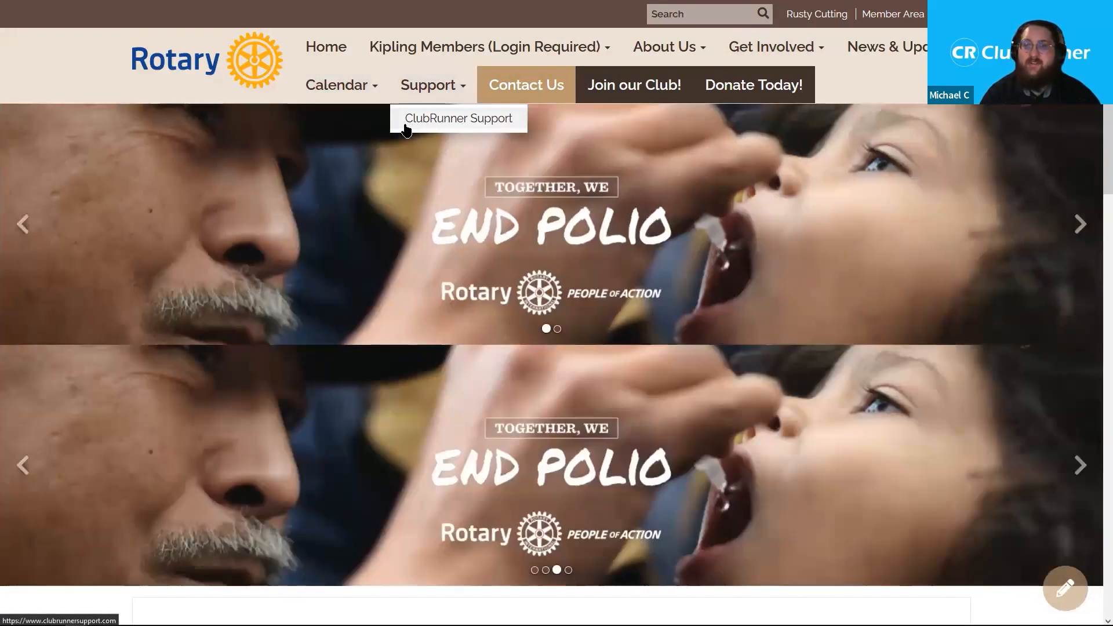
pyautogui.click(406, 129)
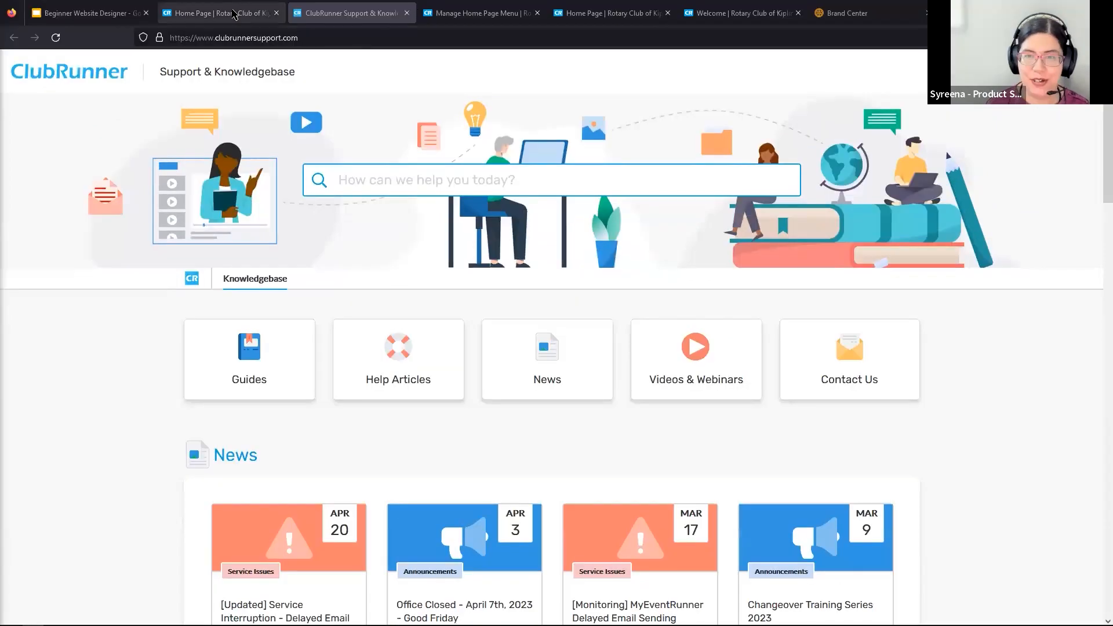
pyautogui.click(417, 9)
pyautogui.click(476, 10)
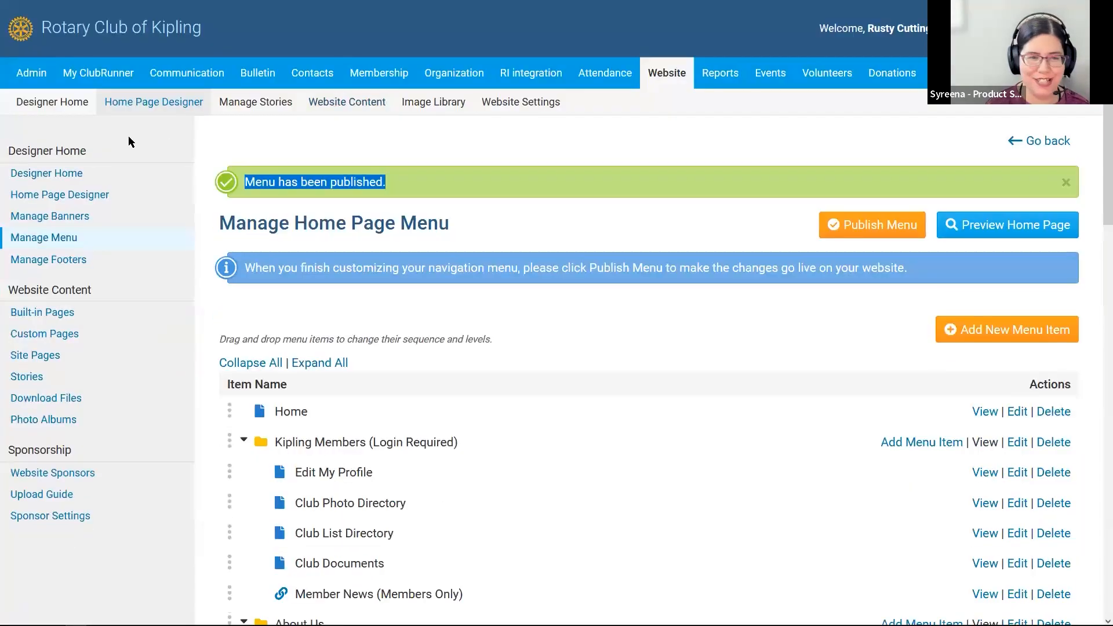
# - Open the club's home page in the Home Page Designer and expand the Essentials widget group
pyautogui.click(38, 96)
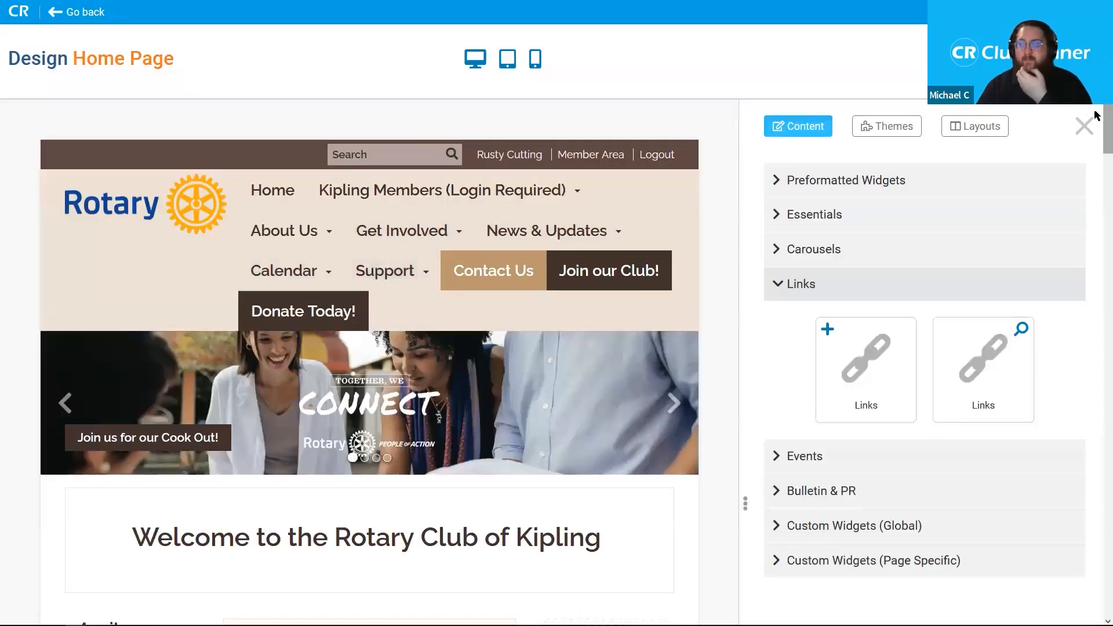
pyautogui.scroll(-3, 1097, 115)
pyautogui.moveTo(1095, 140); pyautogui.dragTo(1094, 137)
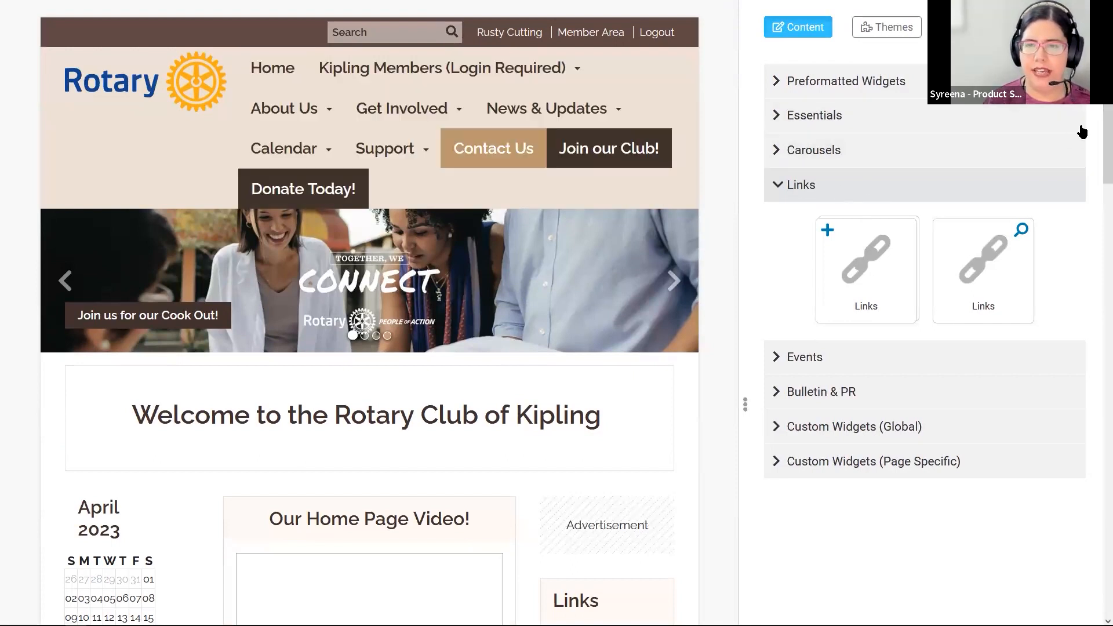
pyautogui.click(927, 116)
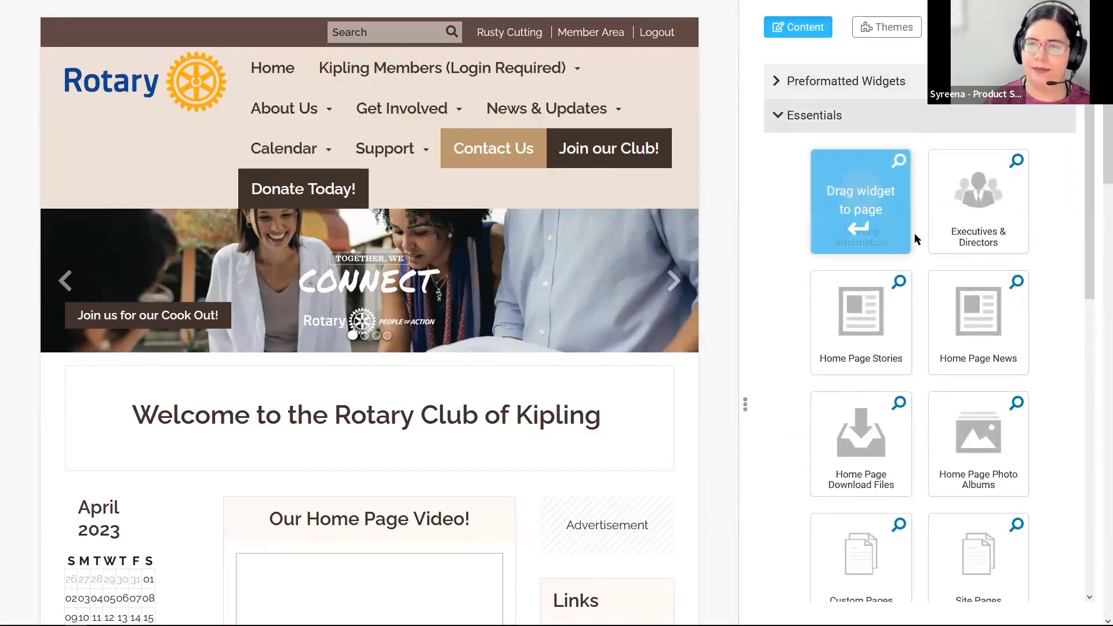
pyautogui.scroll(-1, 1092, 168)
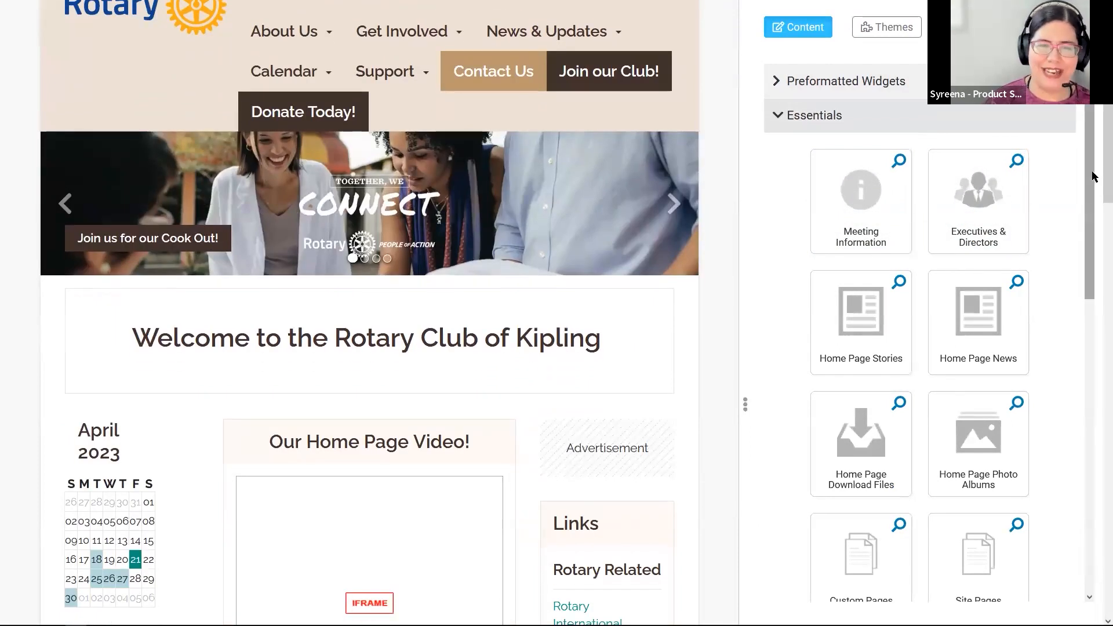
pyautogui.scroll(1, 971, 189)
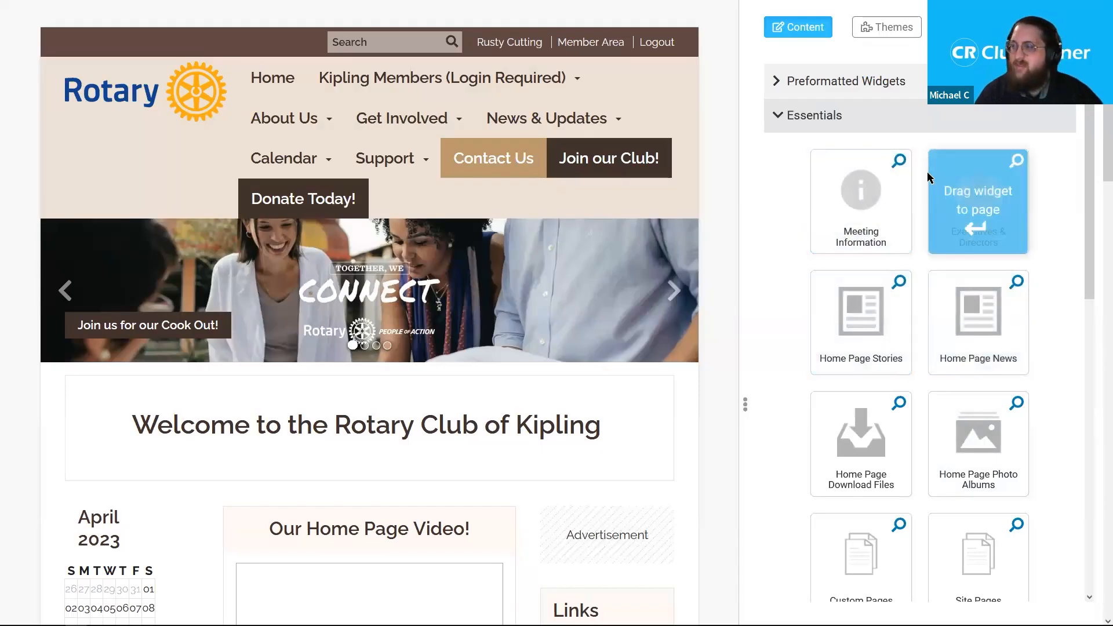
# - Preview the Meeting Information widget with the club's live data, read through it and close the preview
pyautogui.click(899, 165)
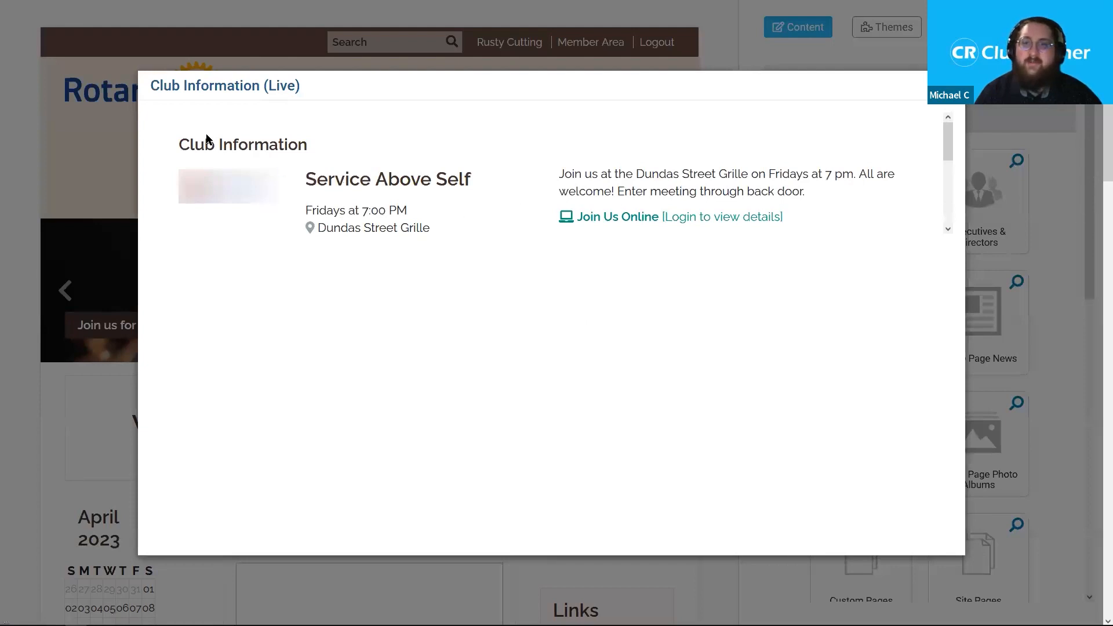
pyautogui.moveTo(953, 143)
pyautogui.mouseDown()
pyautogui.moveTo(957, 197)
pyautogui.moveTo(961, 158)
pyautogui.mouseUp()
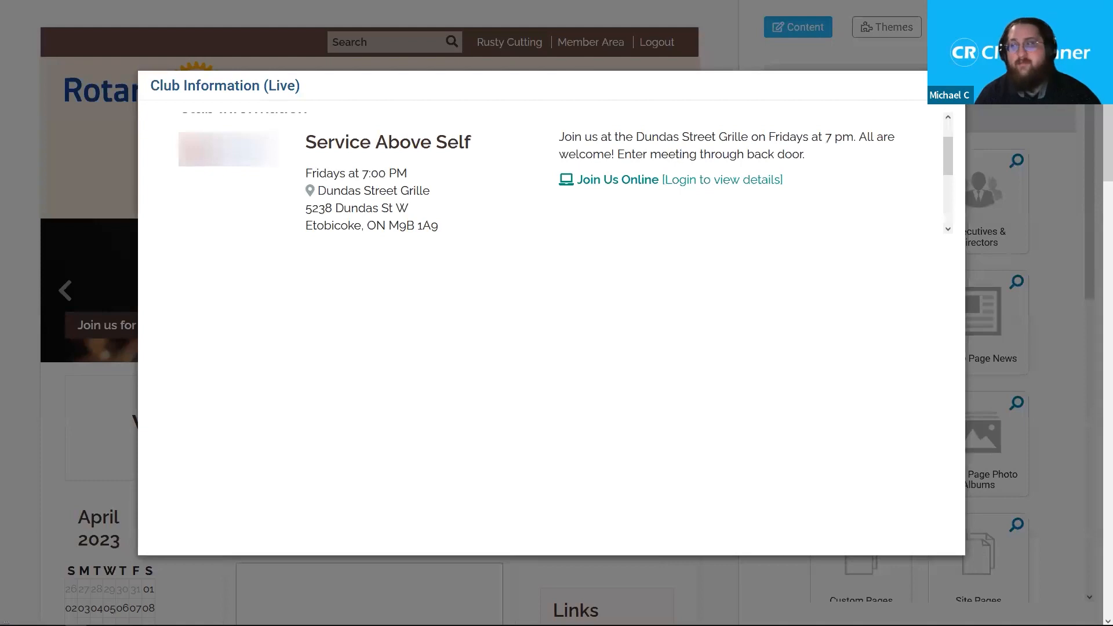
pyautogui.click(1092, 155)
# - Add the RSS widget from the Bulletin & PR group between the Advertisement and Links widgets, and return to the designer from its Edit RSS page
pyautogui.moveTo(1092, 155); pyautogui.dragTo(1093, 320)
pyautogui.moveTo(820, 405)
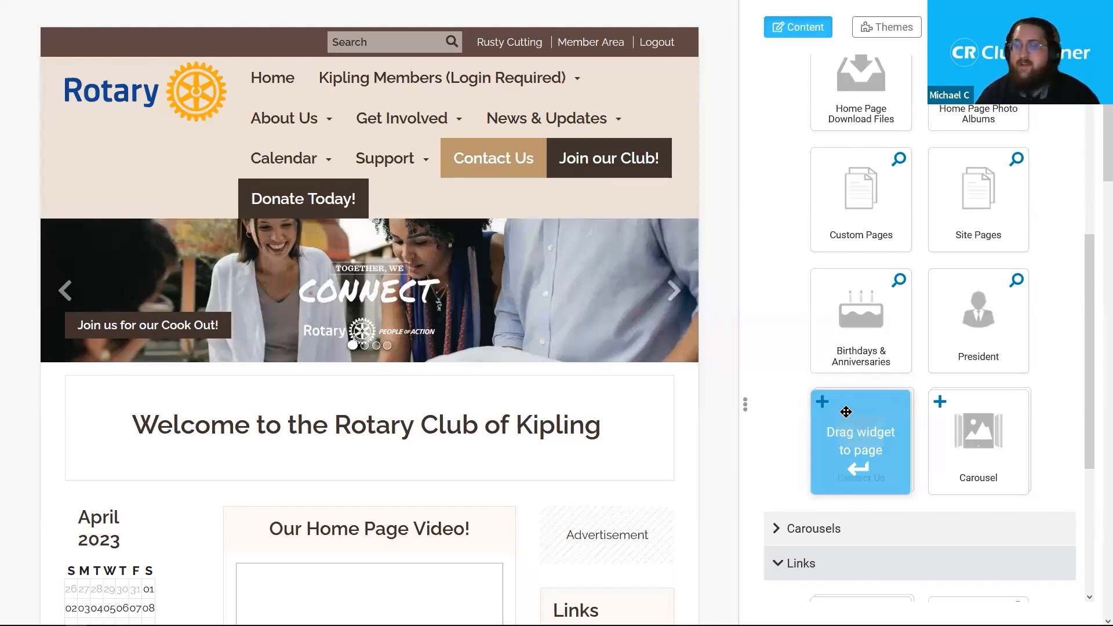
pyautogui.moveTo(845, 411); pyautogui.dragTo(1021, 388)
pyautogui.moveTo(1088, 326); pyautogui.dragTo(1096, 513)
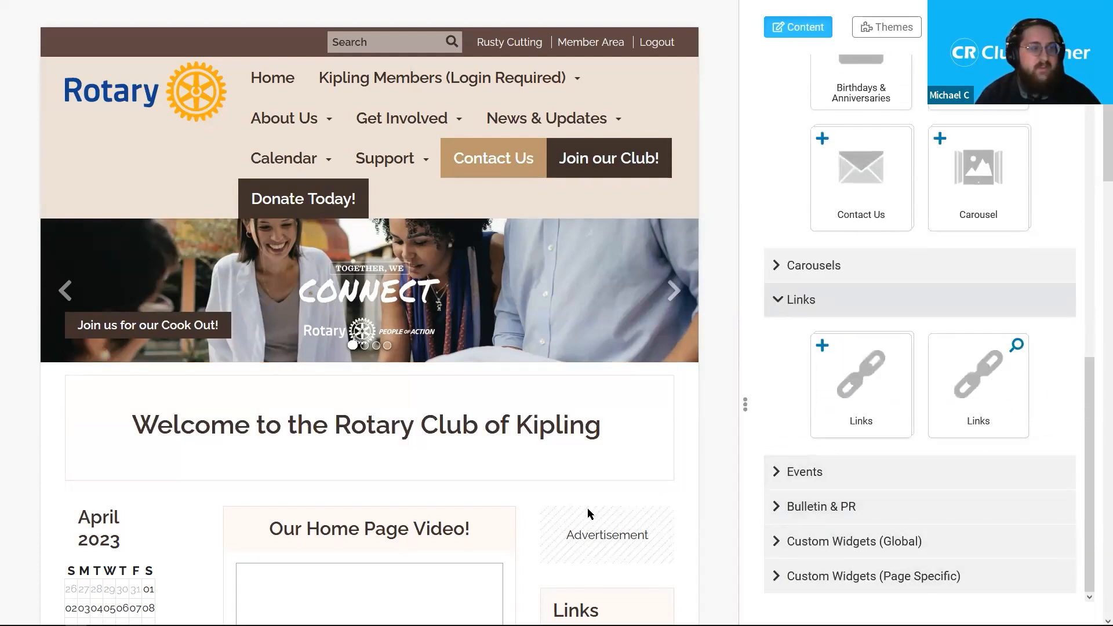
pyautogui.click(837, 507)
pyautogui.scroll(-5, 1089, 408)
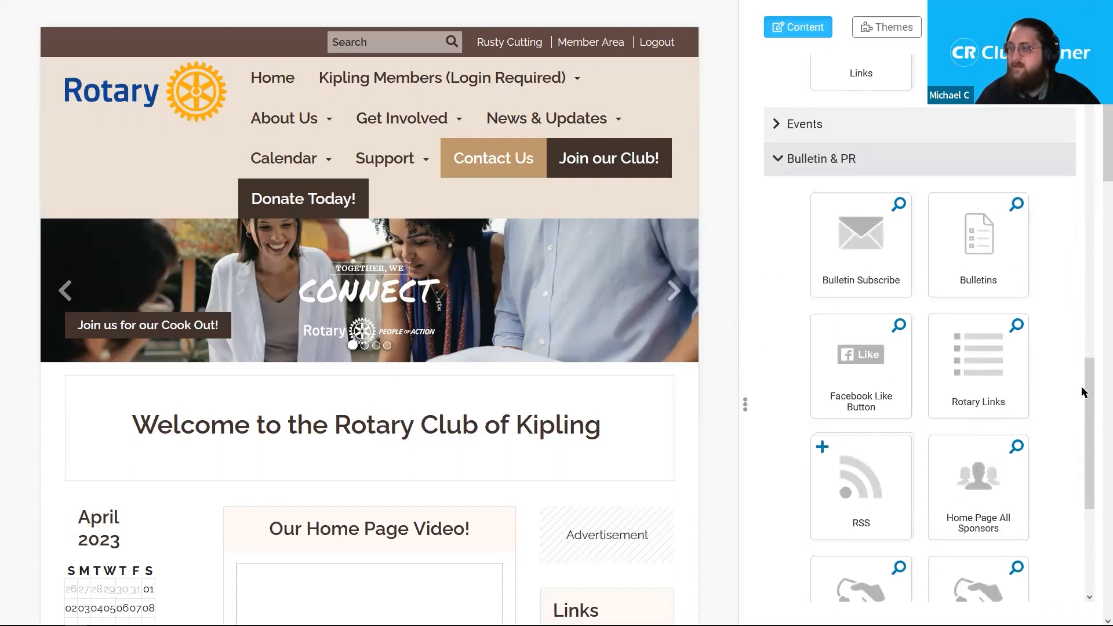
pyautogui.scroll(-3, 1093, 406)
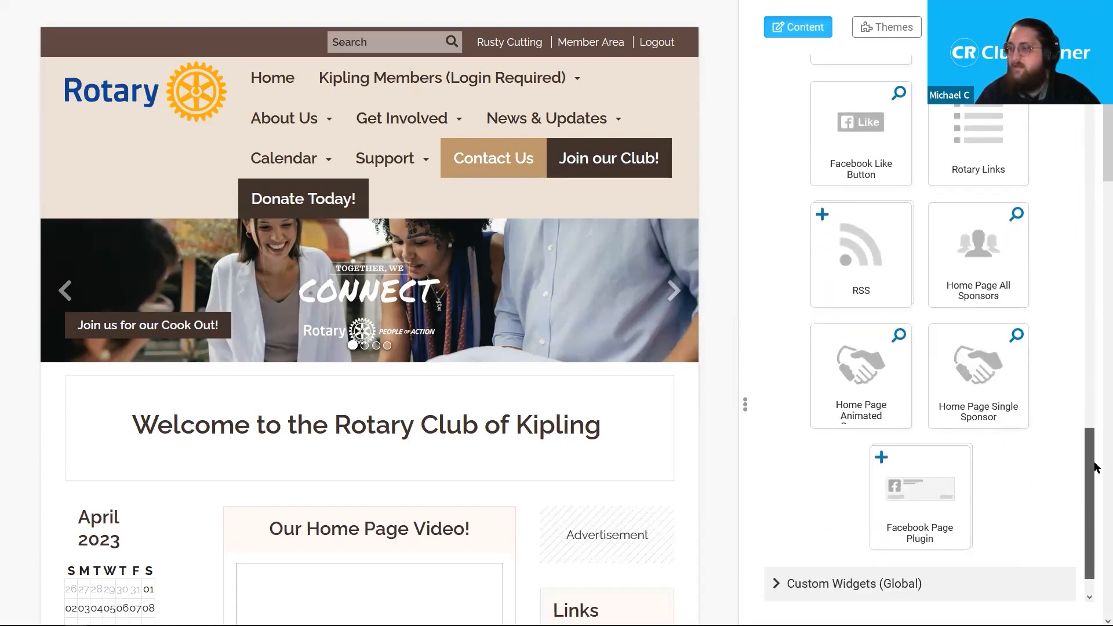
pyautogui.scroll(1, 1095, 440)
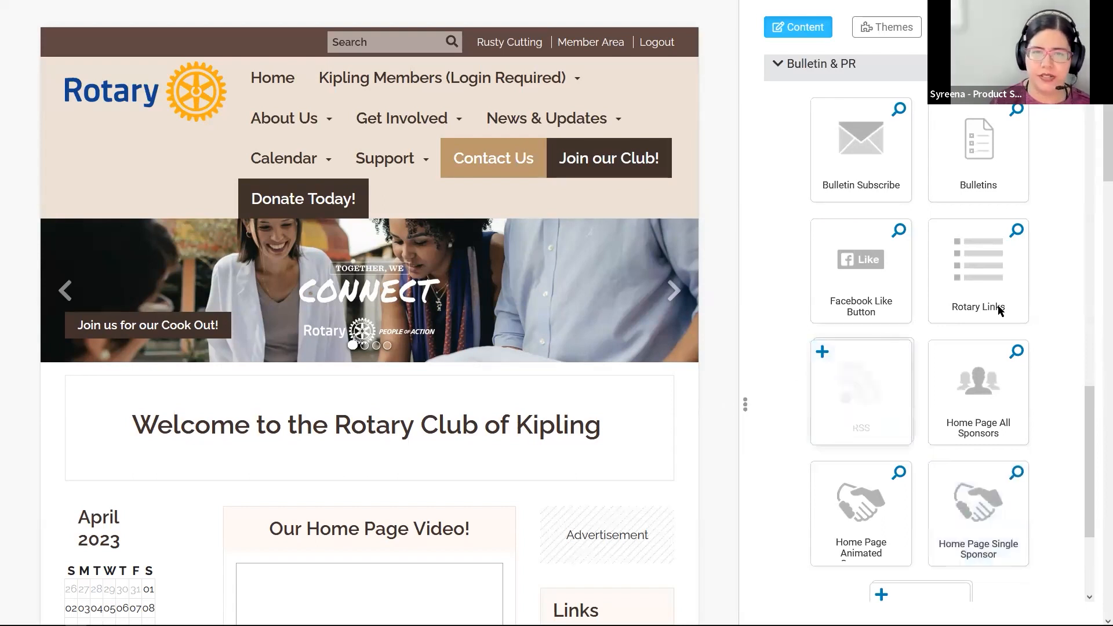
pyautogui.scroll(-3, 1096, 132)
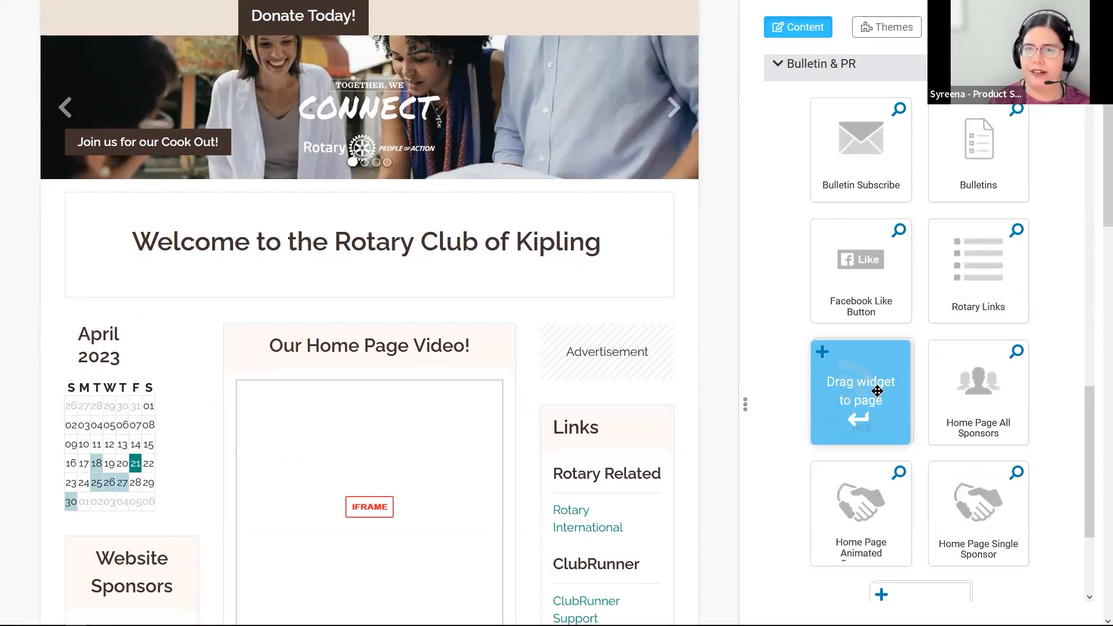
pyautogui.moveTo(877, 391); pyautogui.dragTo(638, 416)
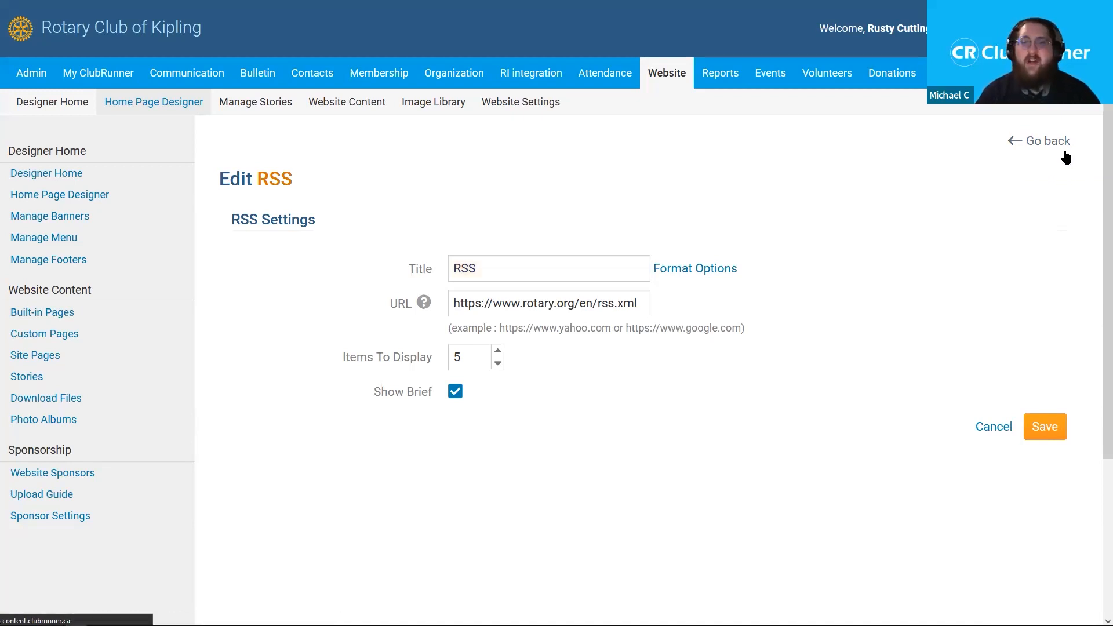
pyautogui.click(1064, 152)
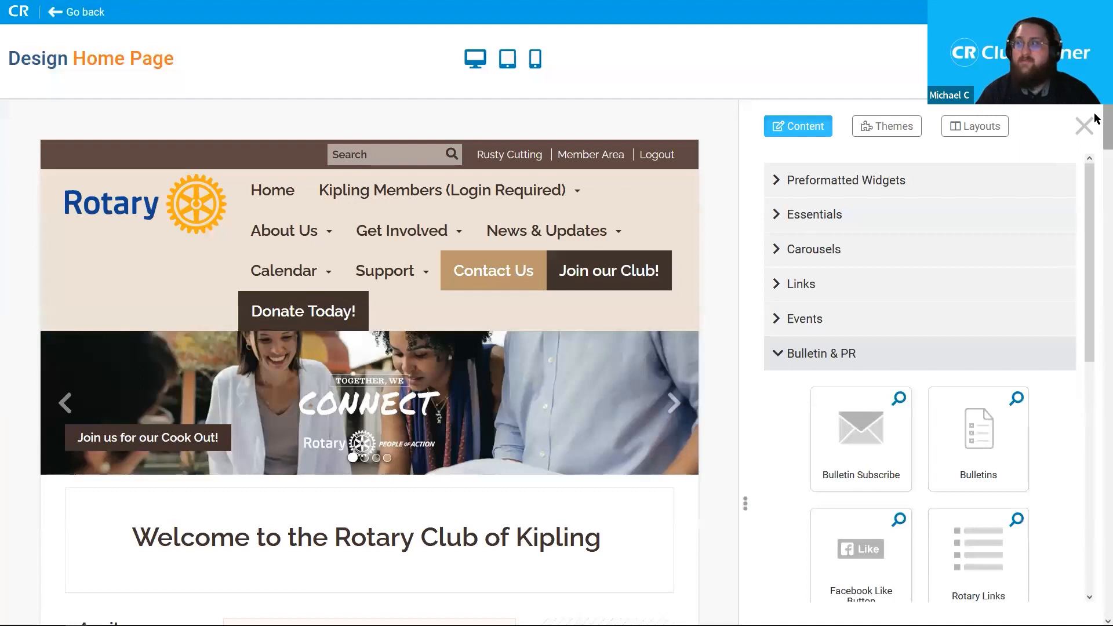
# - Examine the RSS widget's properties, including RSS URL, layout, items to display and widget refresh rate, save them and close the dialog
pyautogui.scroll(-5, 1094, 139)
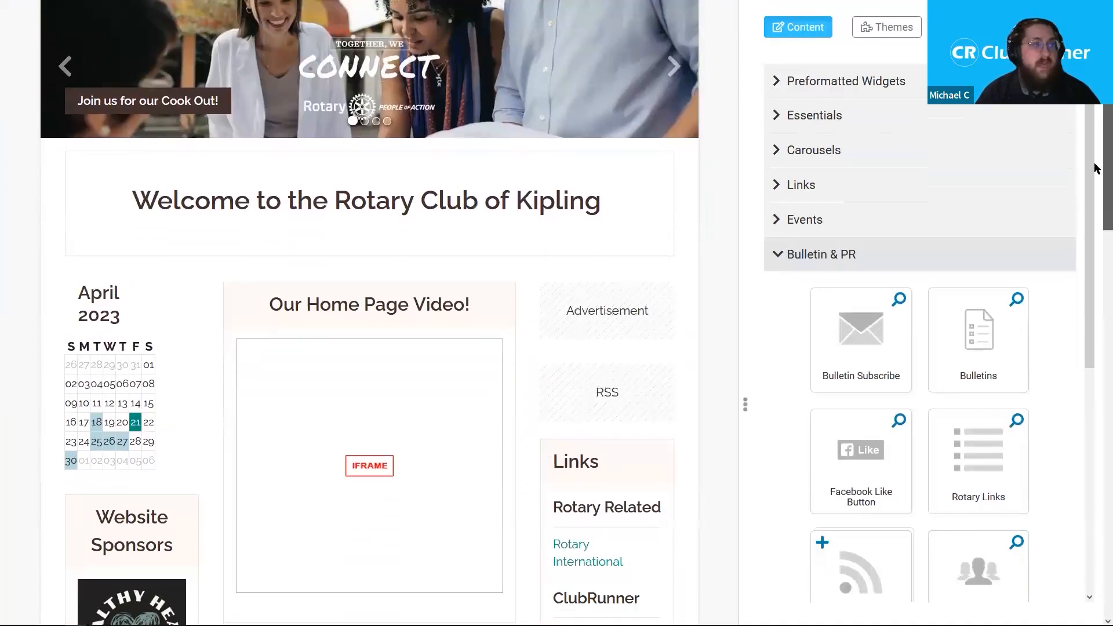
pyautogui.scroll(5, 1095, 168)
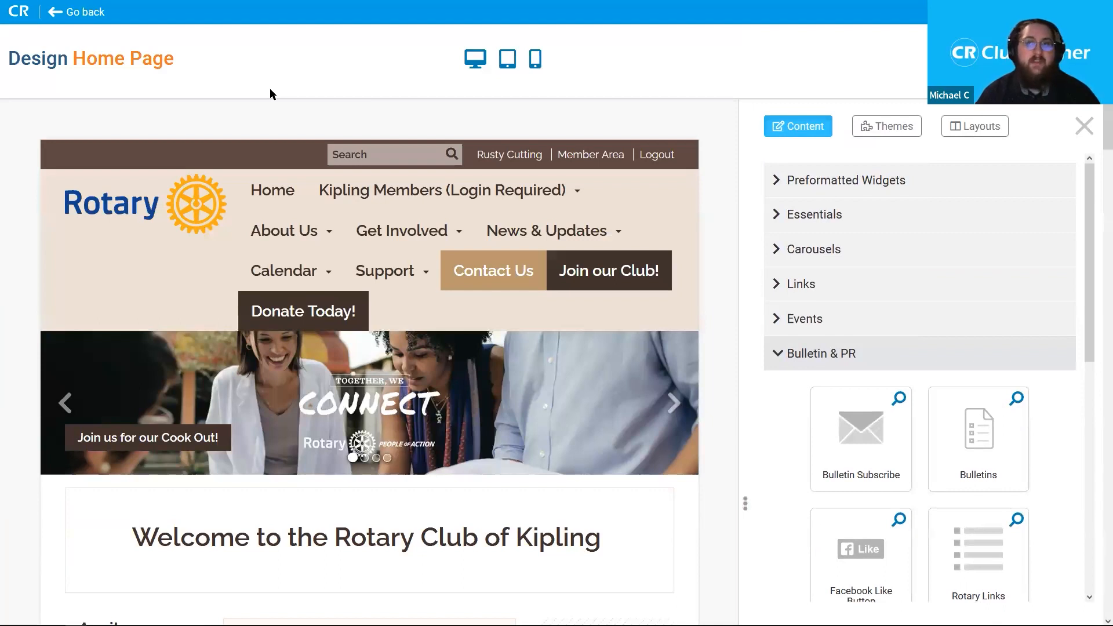
pyautogui.scroll(-5, 1097, 230)
pyautogui.scroll(-2, 1096, 230)
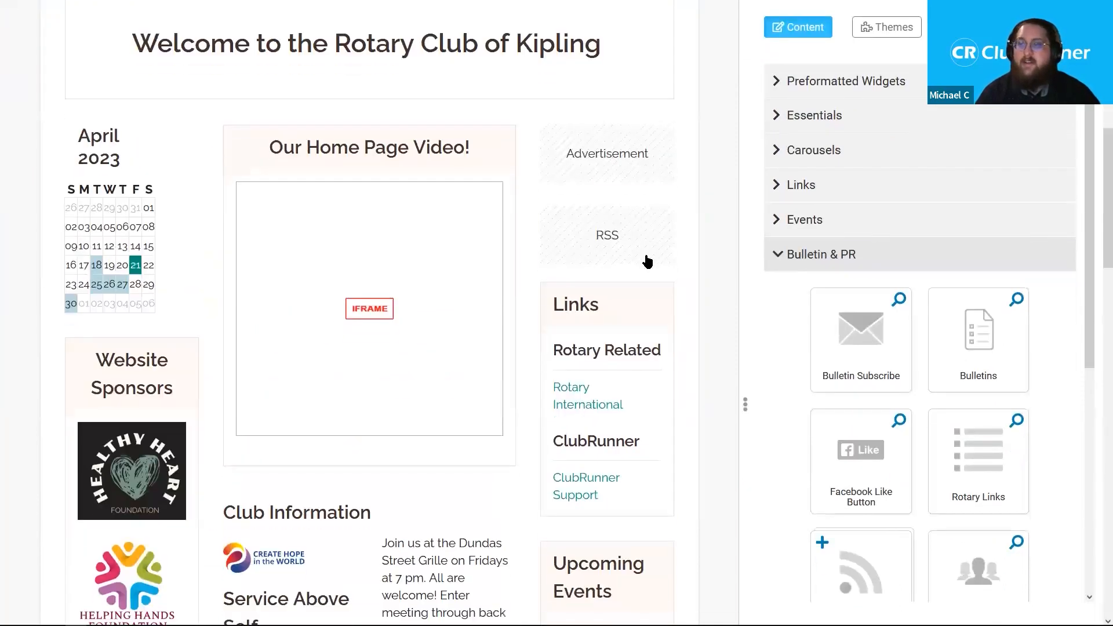
pyautogui.moveTo(642, 218)
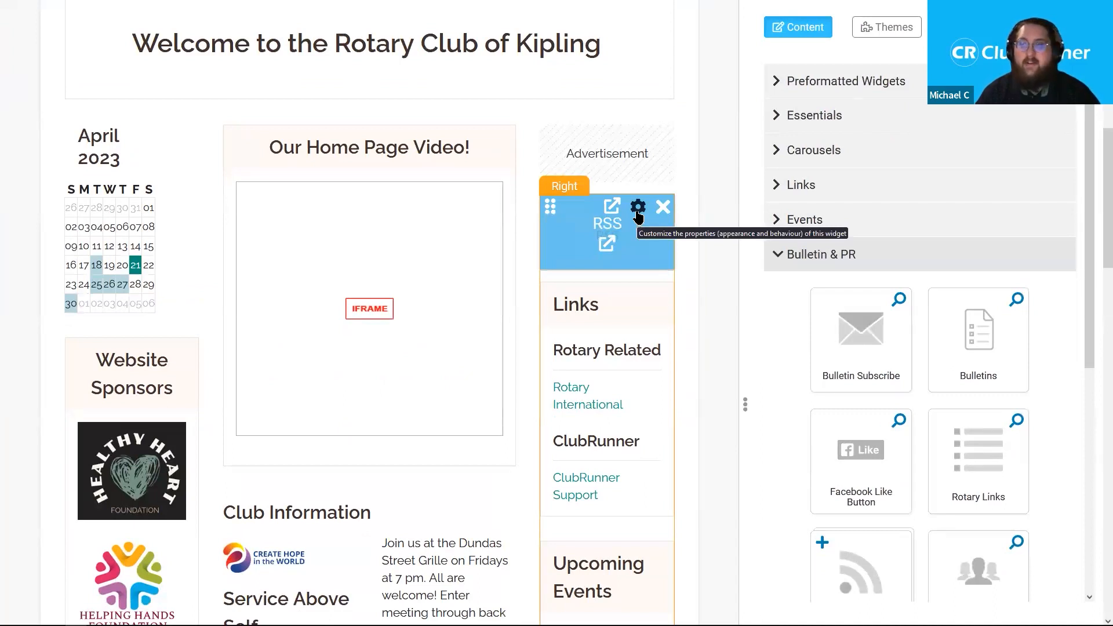
pyautogui.click(637, 216)
pyautogui.scroll(-5, 648, 275)
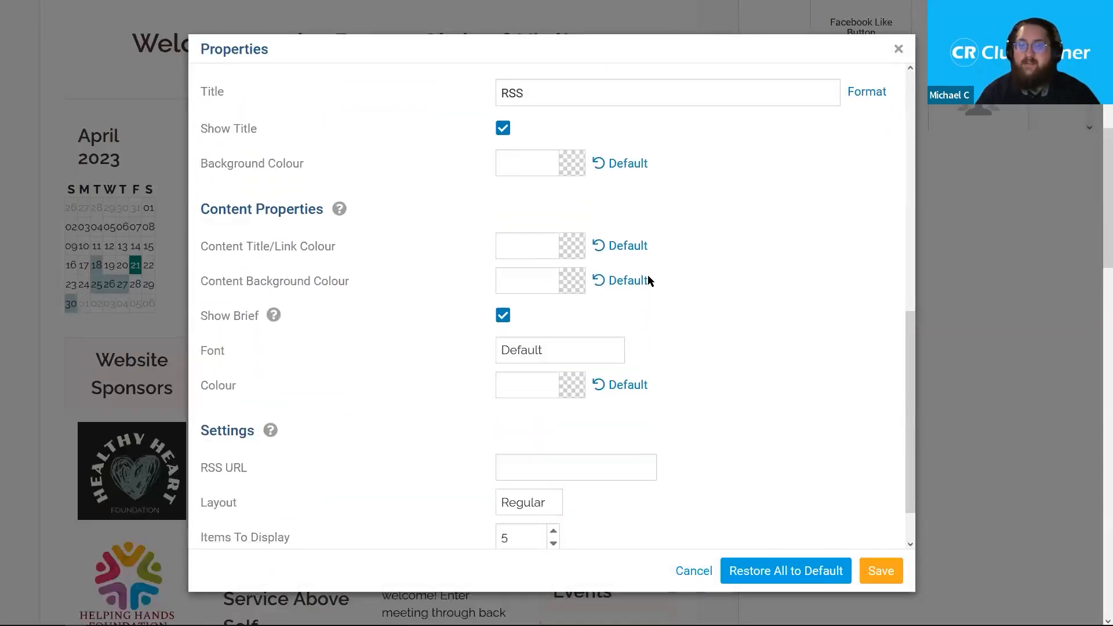
pyautogui.scroll(-1, 913, 359)
pyautogui.scroll(1, 791, 379)
pyautogui.scroll(-1, 791, 379)
pyautogui.moveTo(219, 536); pyautogui.dragTo(745, 523)
pyautogui.click(744, 523)
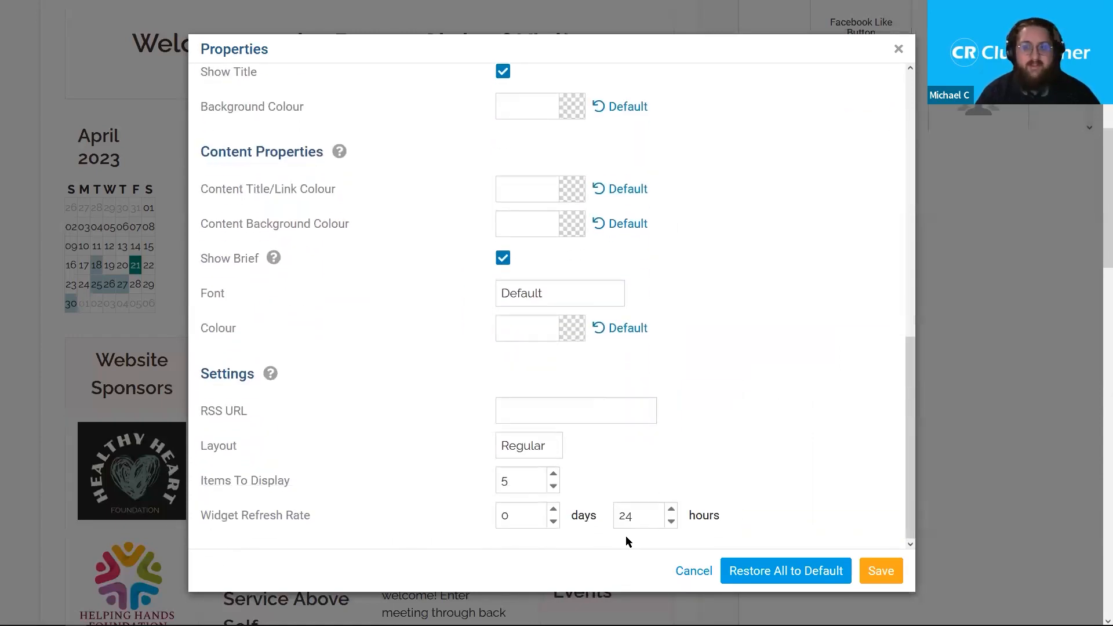
pyautogui.moveTo(628, 517); pyautogui.dragTo(670, 522)
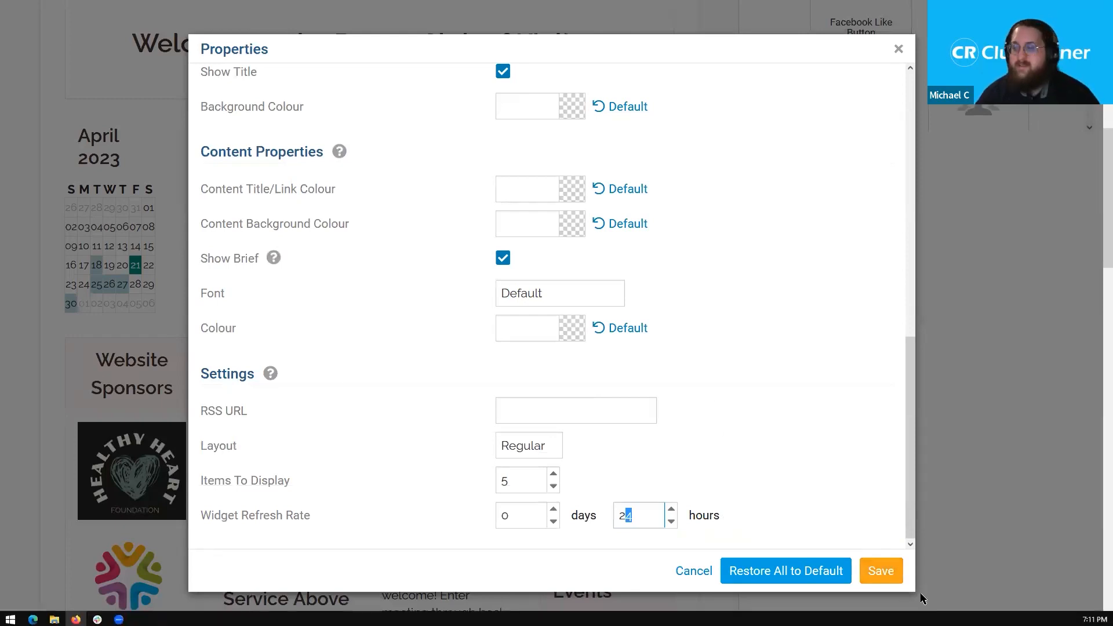
pyautogui.click(876, 572)
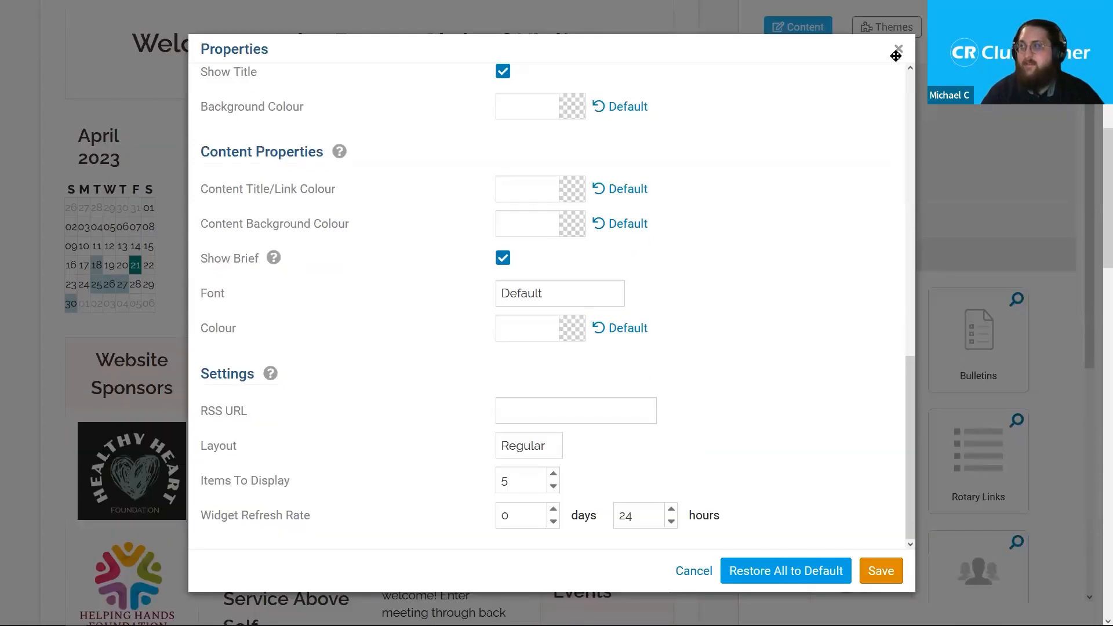
pyautogui.click(897, 48)
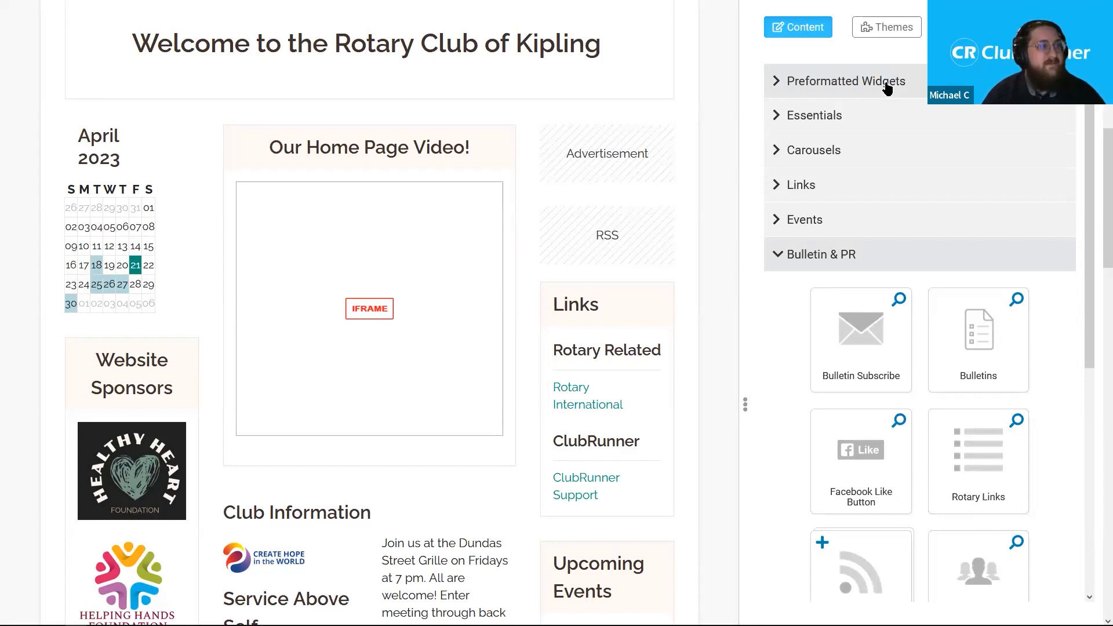
# - Examine the properties of the Our Home Page Video! widget from the general to the final settings and save them
pyautogui.moveTo(395, 219)
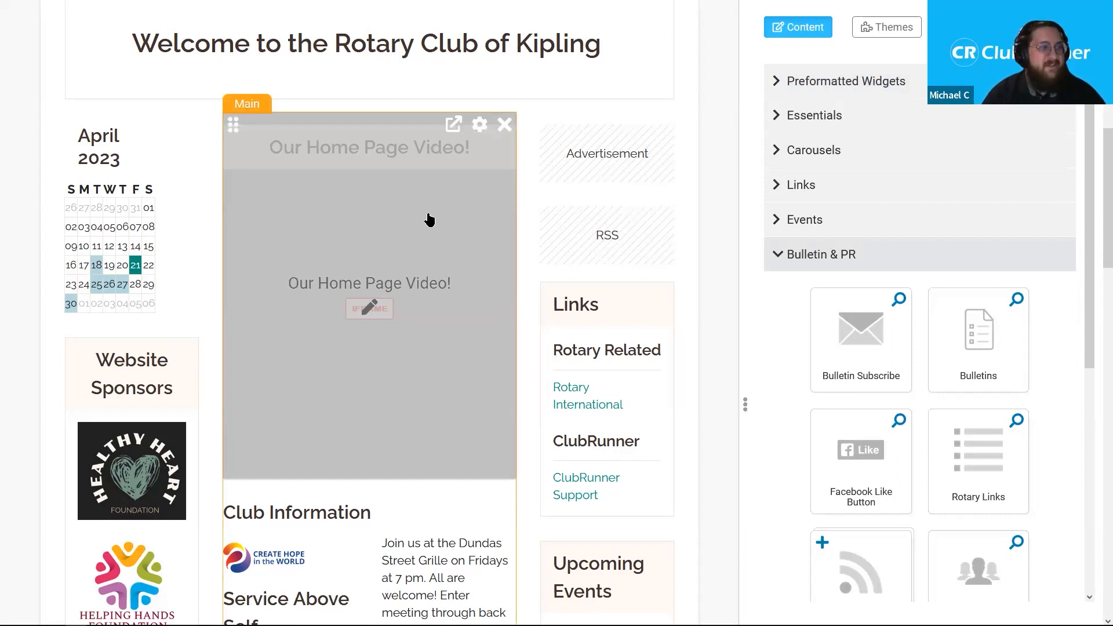
pyautogui.click(479, 124)
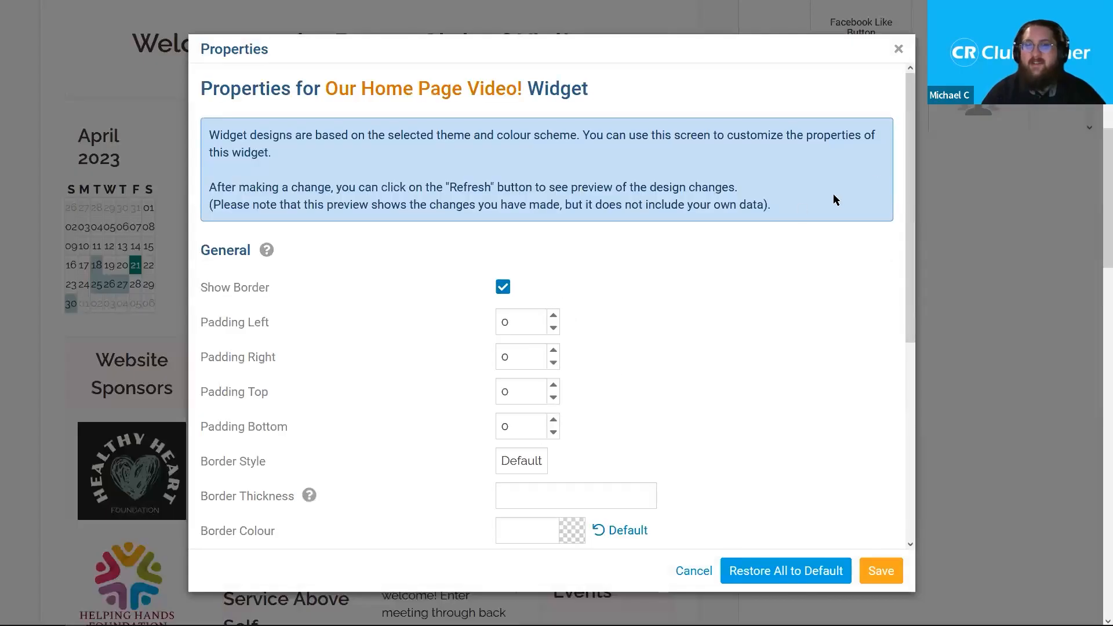
pyautogui.moveTo(906, 134); pyautogui.dragTo(872, 491)
pyautogui.click(881, 571)
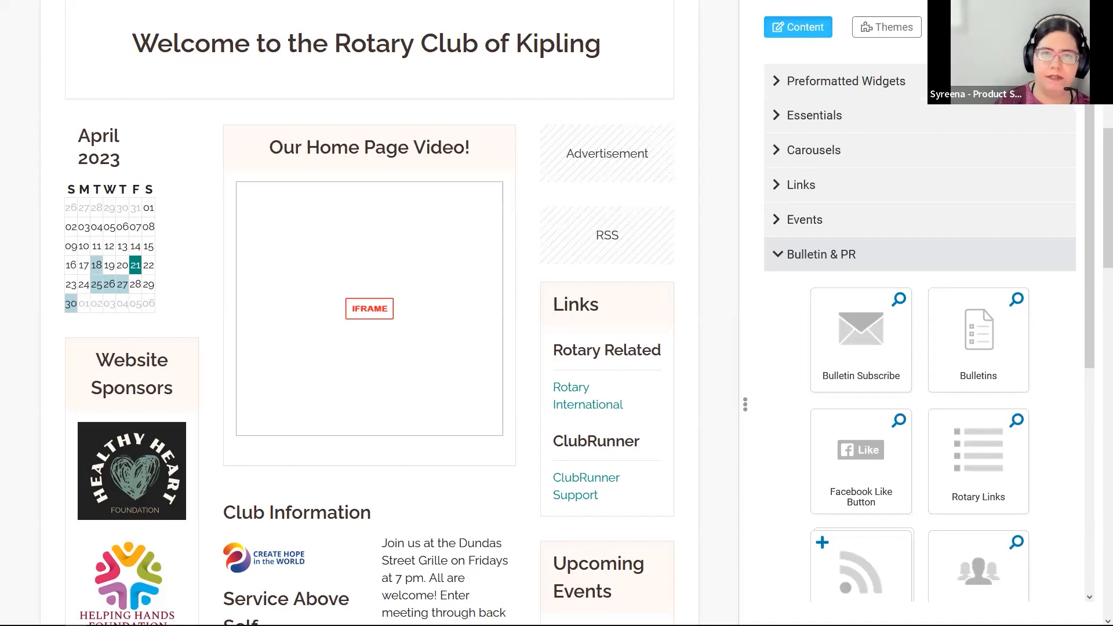
# - Widen the home page preview by moving the divider so the widget panel becomes narrower
pyautogui.moveTo(236, 124); pyautogui.dragTo(325, 159)
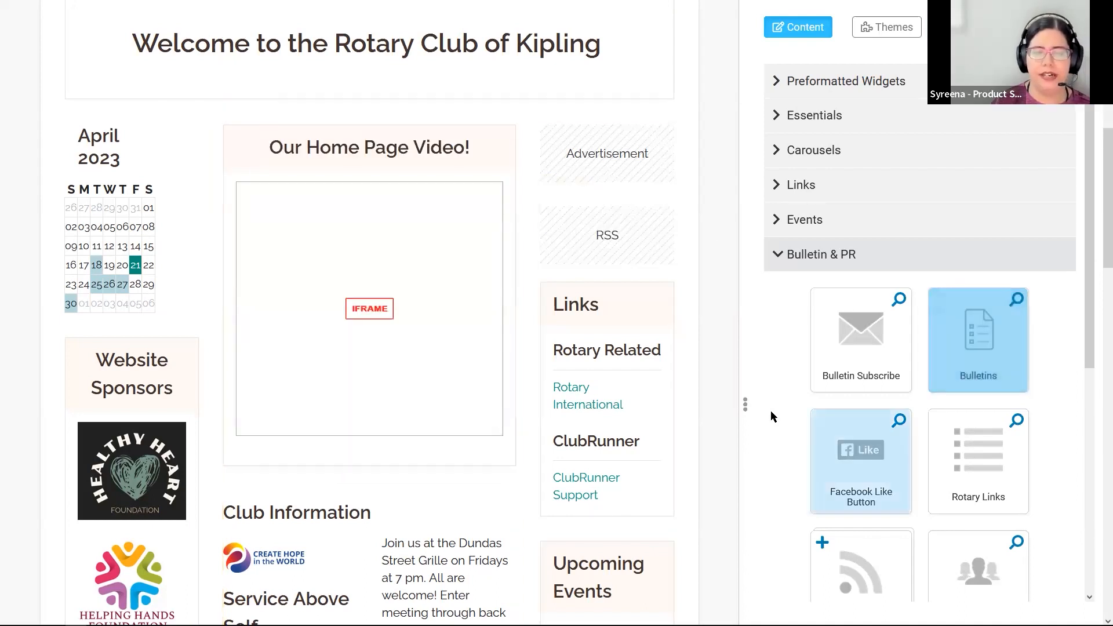
pyautogui.moveTo(744, 407); pyautogui.dragTo(898, 413)
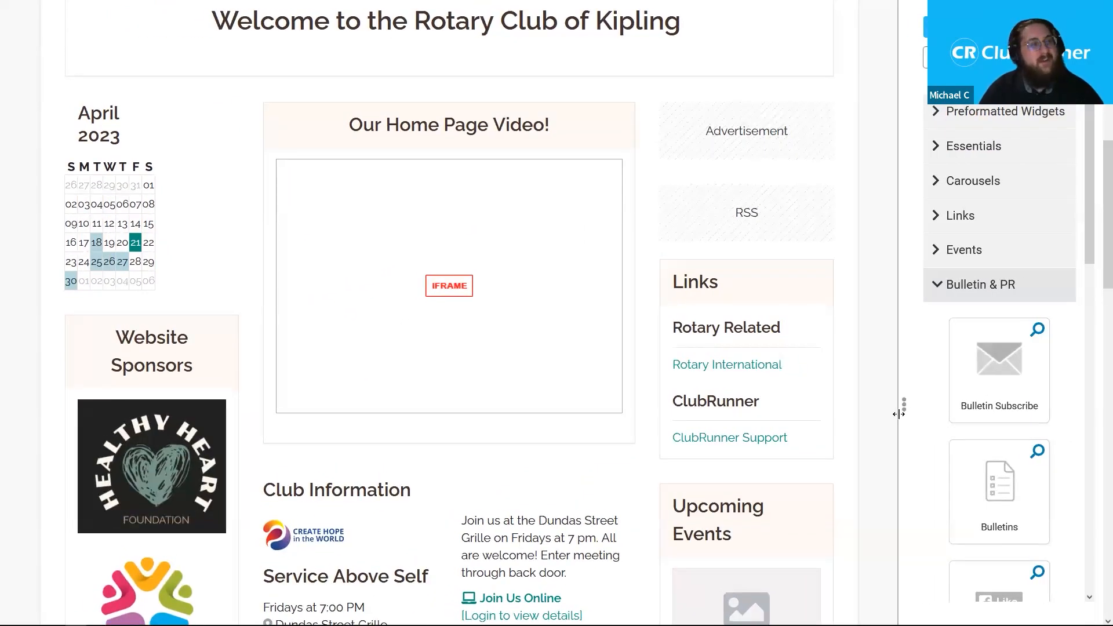
pyautogui.moveTo(898, 414); pyautogui.dragTo(869, 423)
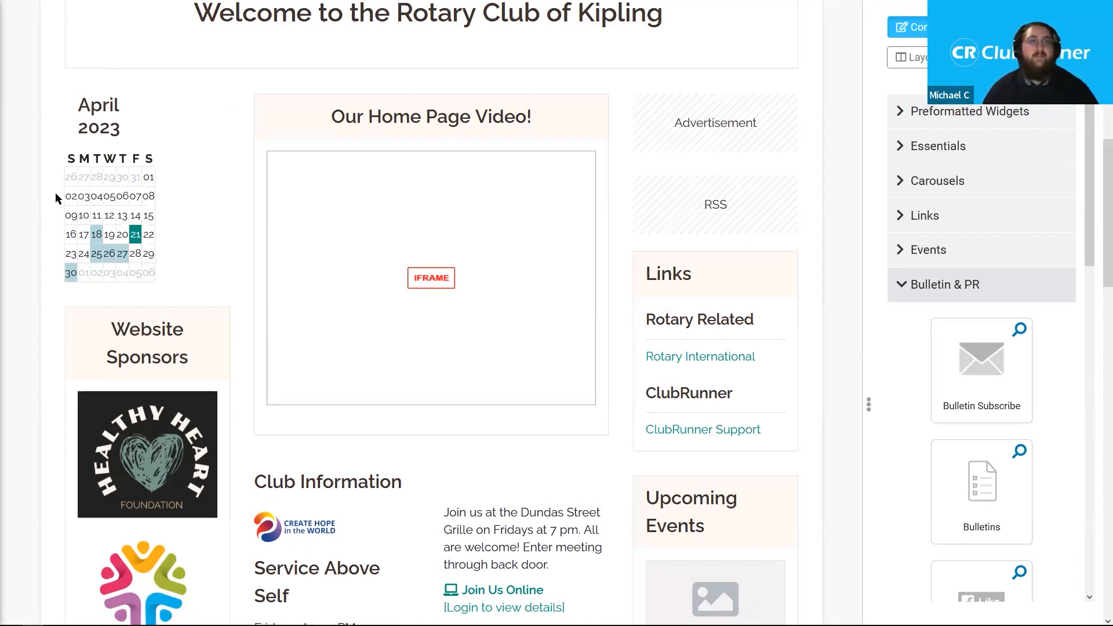
# - Switch to the Rotary Brand Center website, highlight its web address and examine the home page's brand resources in full screen
pyautogui.moveTo(467, 4)
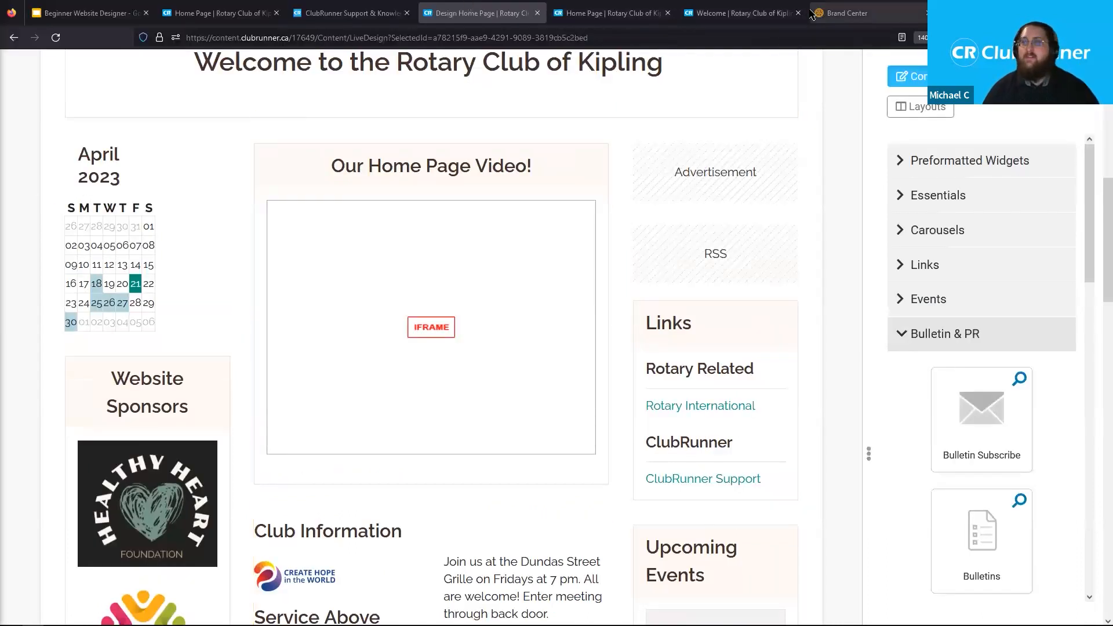
pyautogui.click(841, 8)
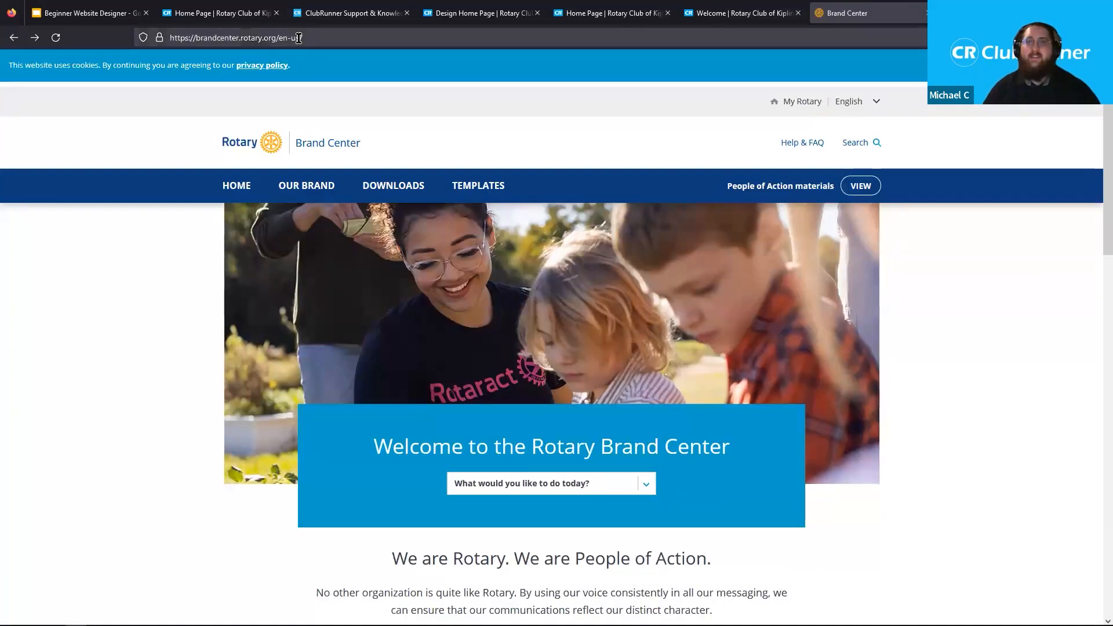
pyautogui.click(299, 38)
pyautogui.press('Escape')
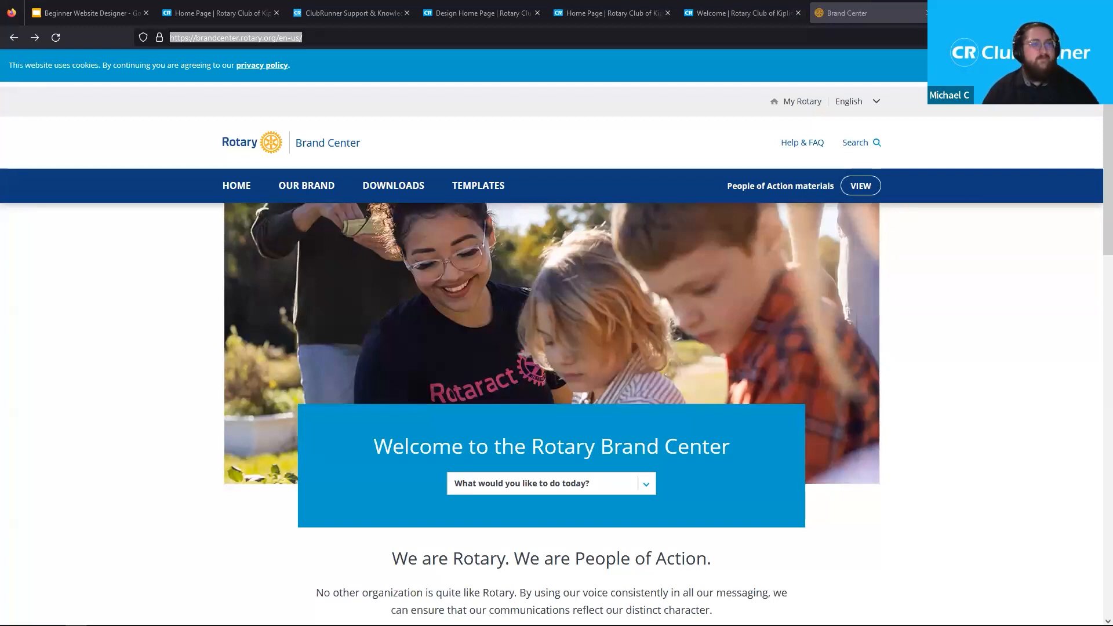
pyautogui.scroll(-2, 1097, 161)
pyautogui.press('F11')
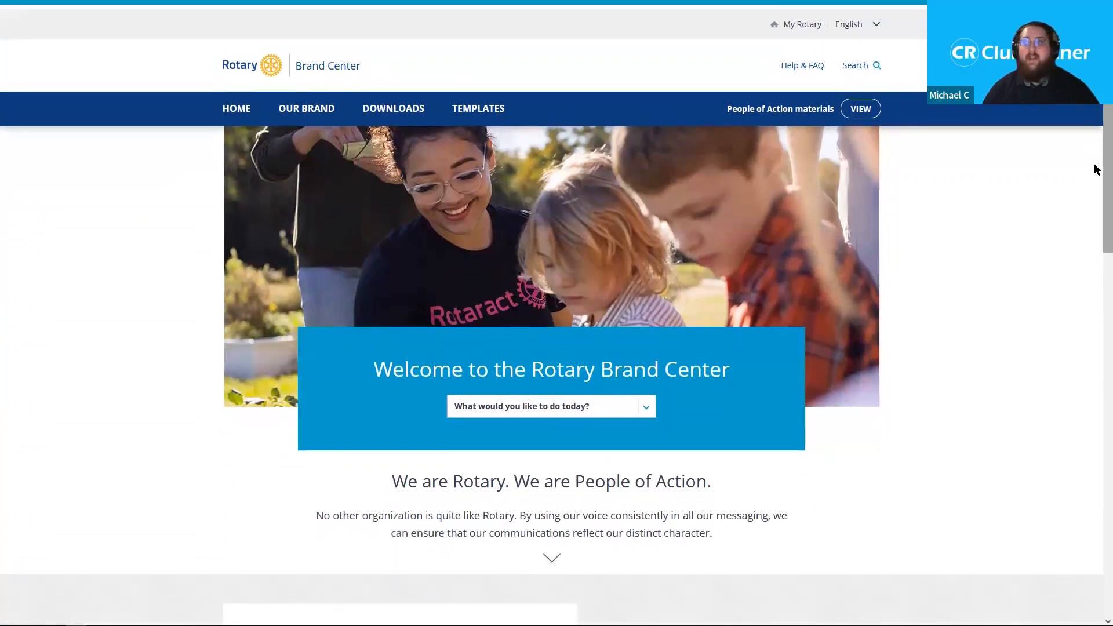
pyautogui.scroll(1, 1097, 155)
pyautogui.moveTo(1103, 149); pyautogui.dragTo(1095, 351)
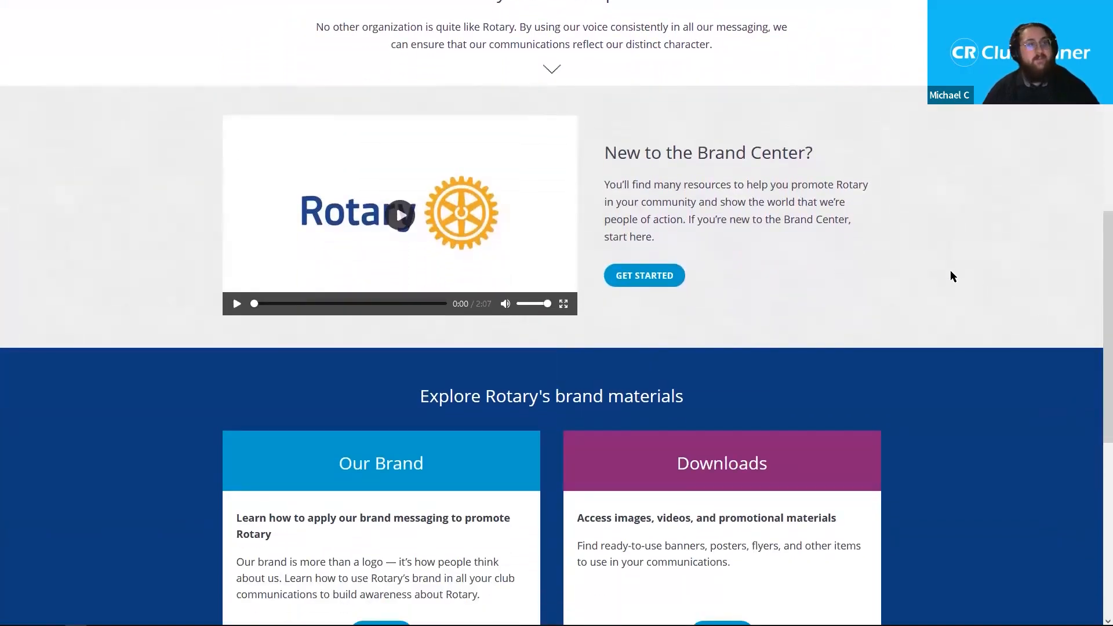
# - Switch from the Rotary Brand Center back to the club's Page Designer Home and dismiss its welcome message
pyautogui.moveTo(1097, 296); pyautogui.dragTo(1097, 153)
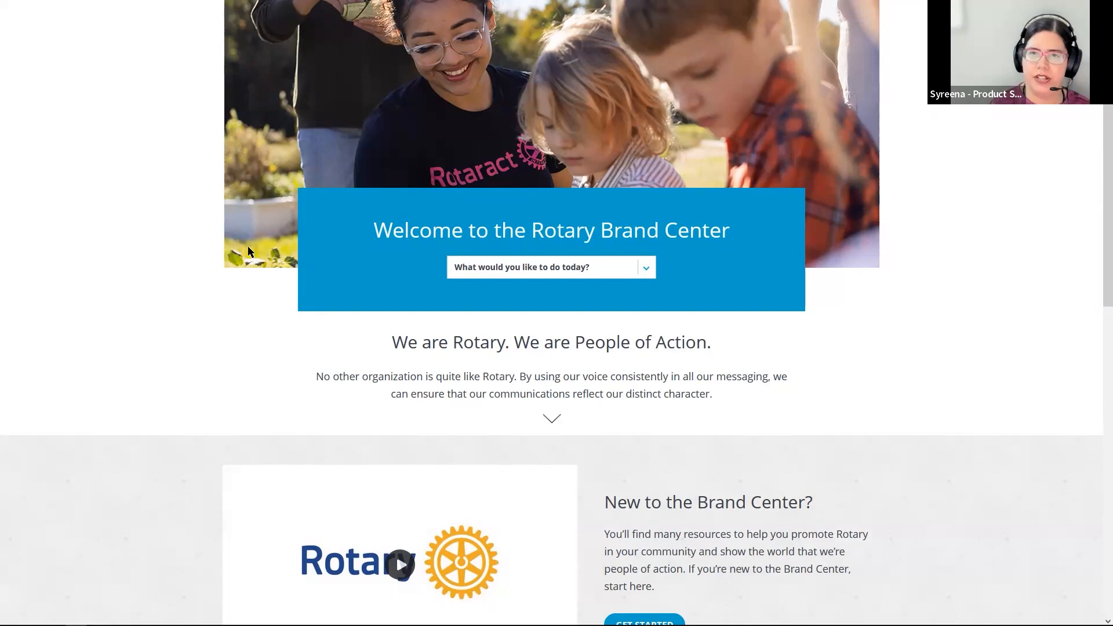
pyautogui.scroll(3, 225, 249)
pyautogui.moveTo(303, 1)
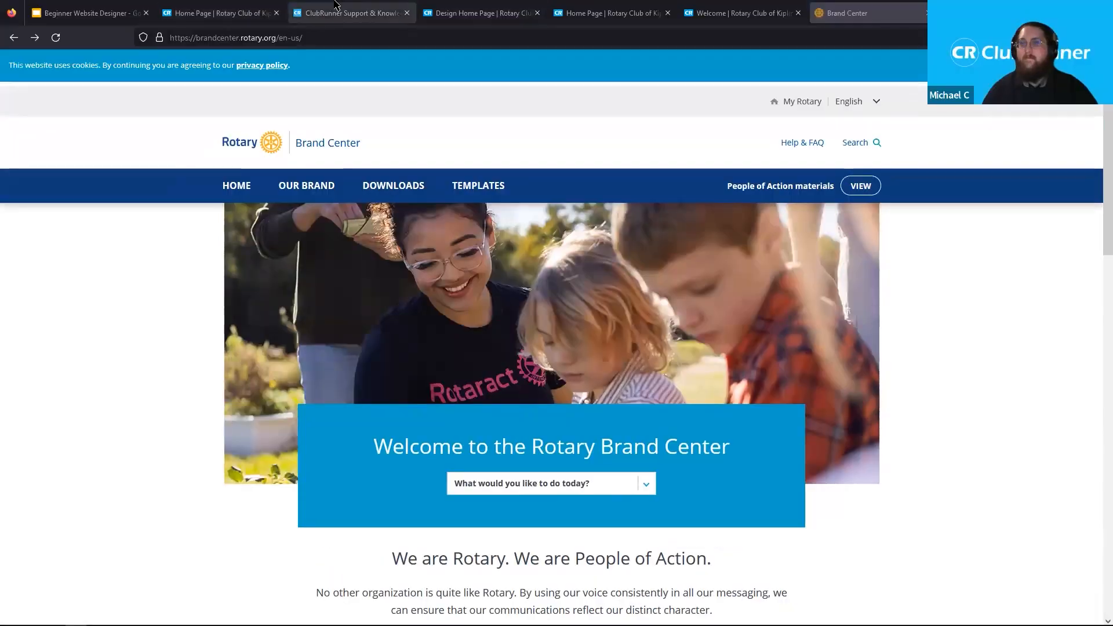
pyautogui.click(228, 6)
pyautogui.click(352, 9)
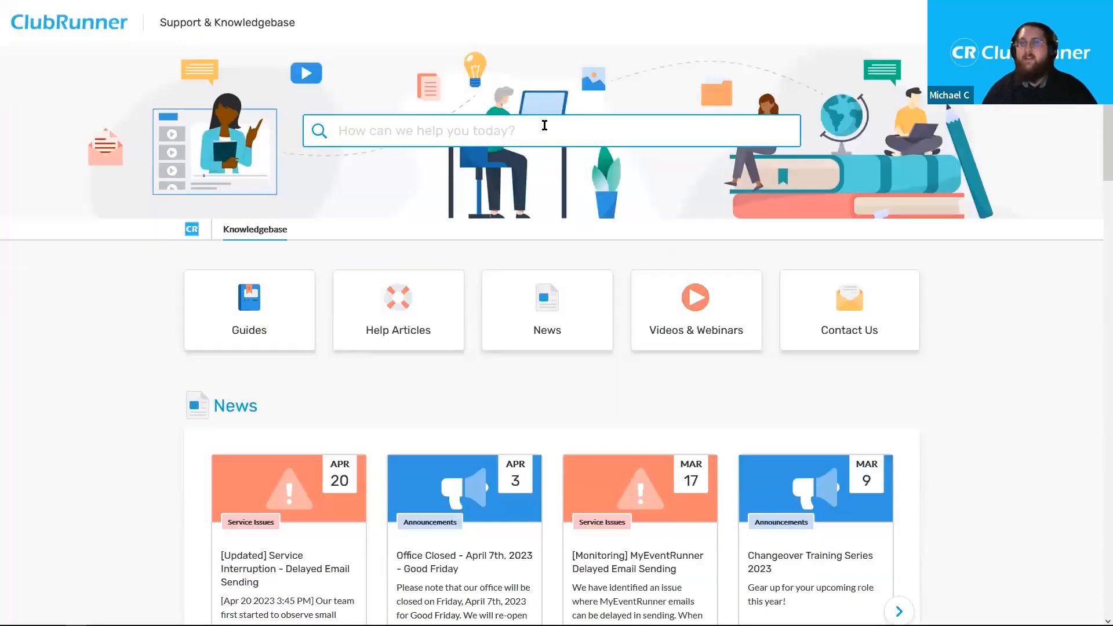
pyautogui.click(483, 9)
pyautogui.scroll(8, 553, 275)
pyautogui.click(88, 12)
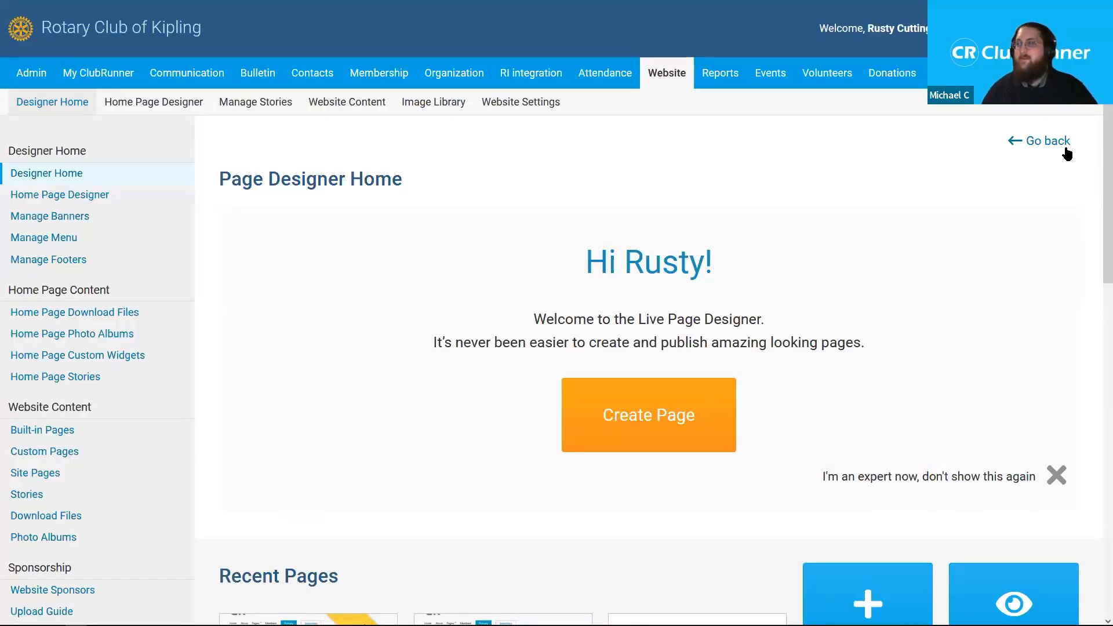
pyautogui.click(1055, 474)
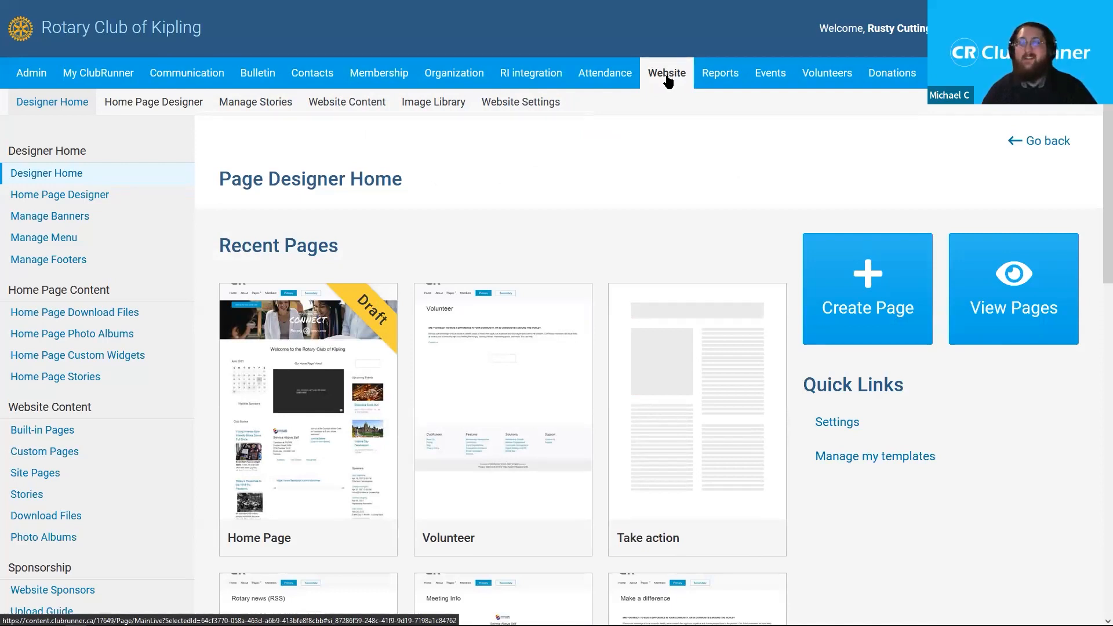
# - Open the club website's Image Library, expand the My Images folder and display its images
pyautogui.click(404, 113)
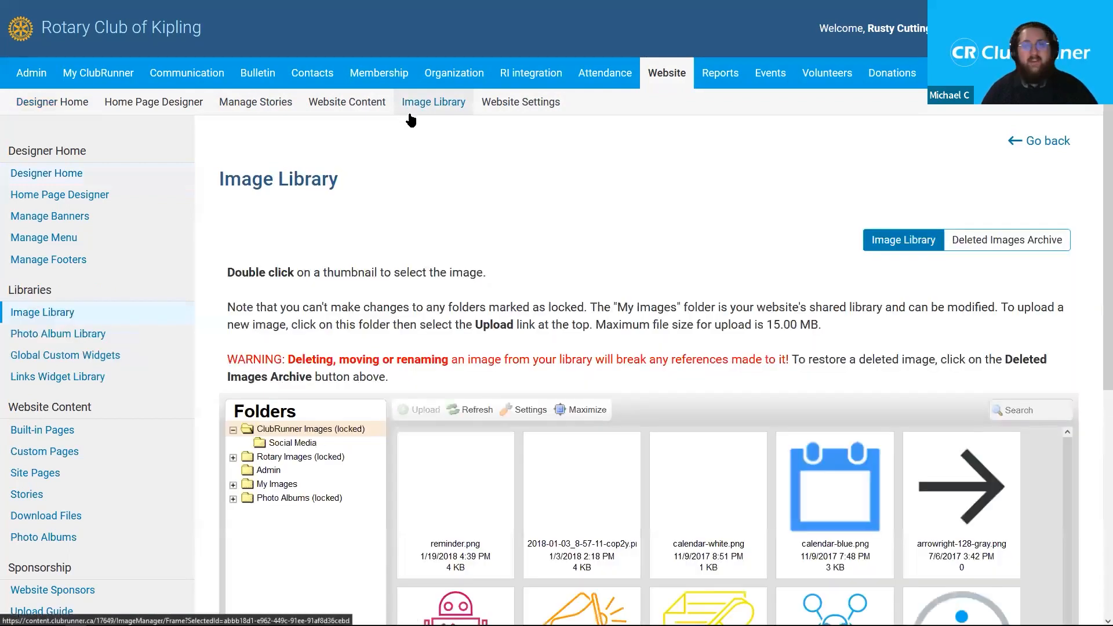
pyautogui.scroll(-3, 1095, 223)
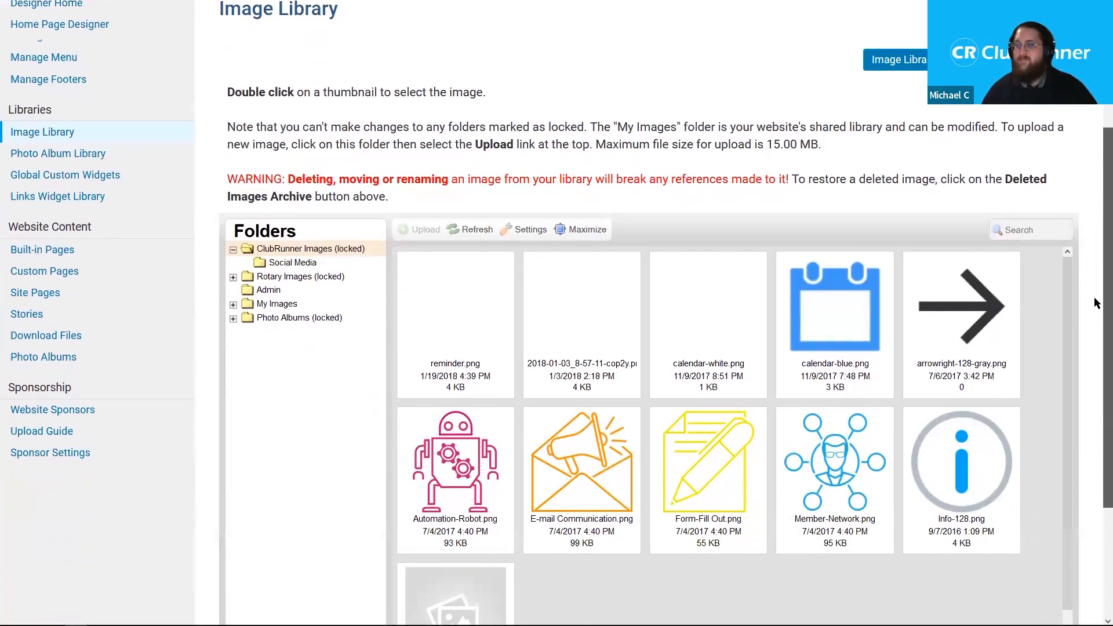
pyautogui.click(233, 294)
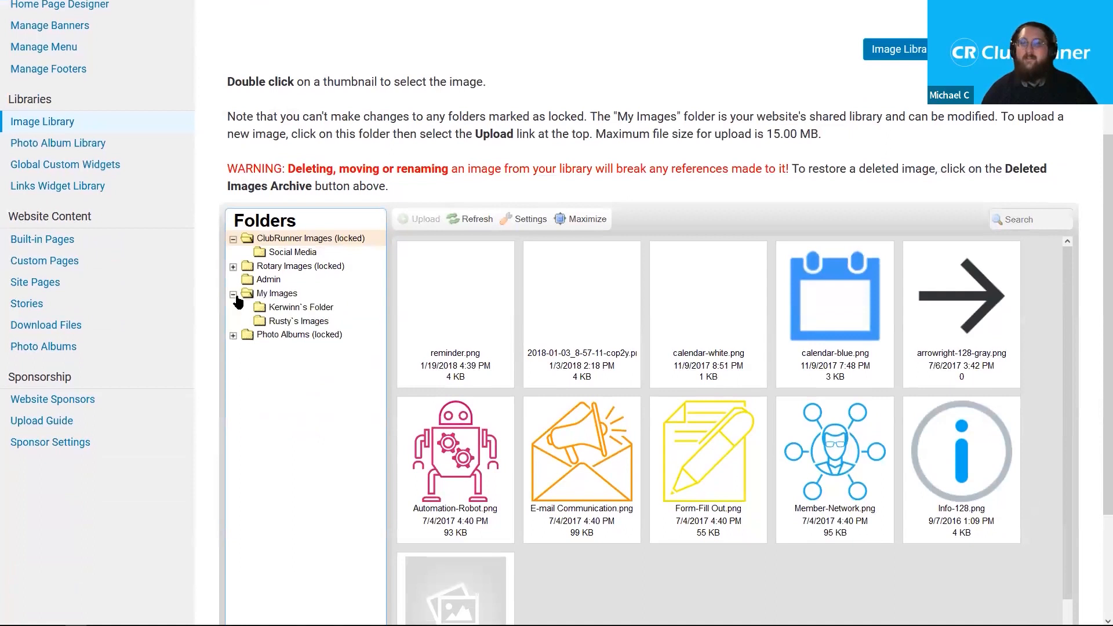
pyautogui.click(272, 299)
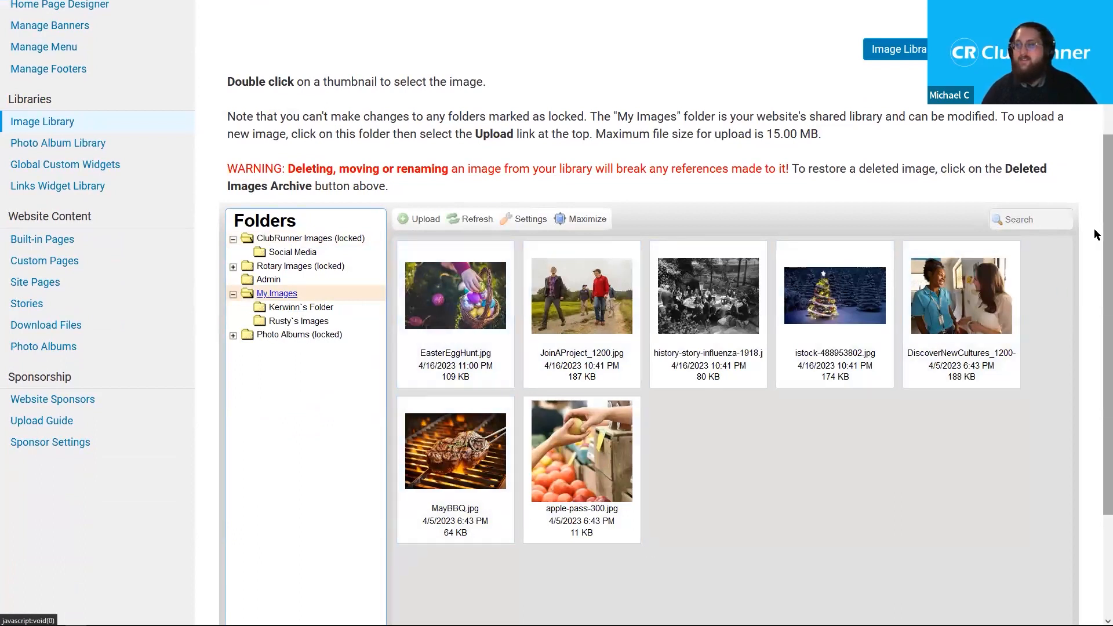
pyautogui.moveTo(1107, 236); pyautogui.dragTo(1104, 310)
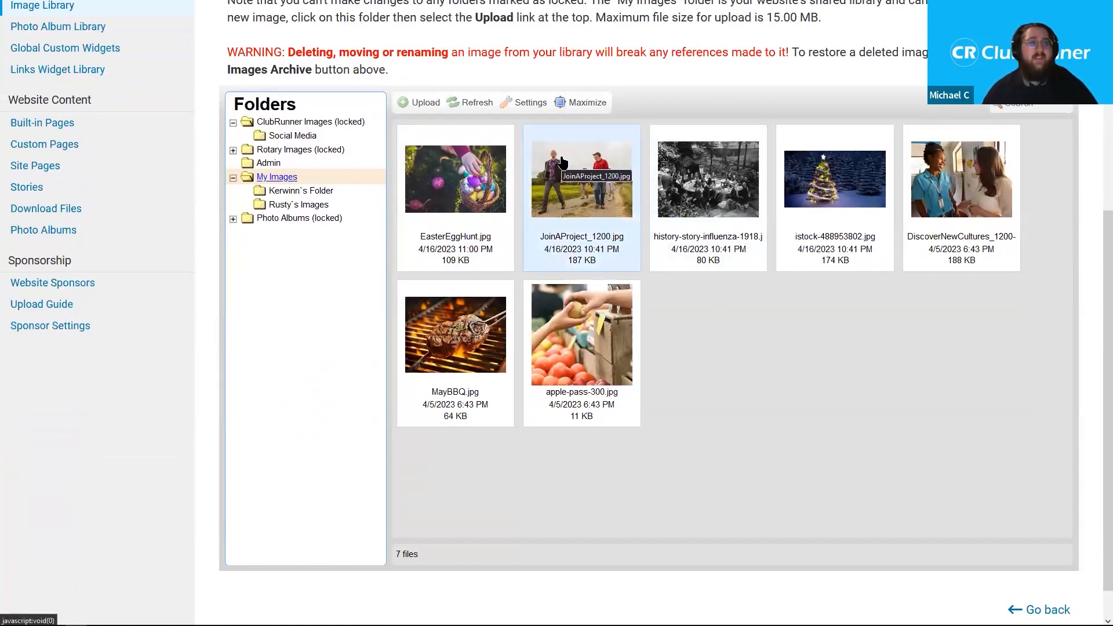
pyautogui.click(820, 381)
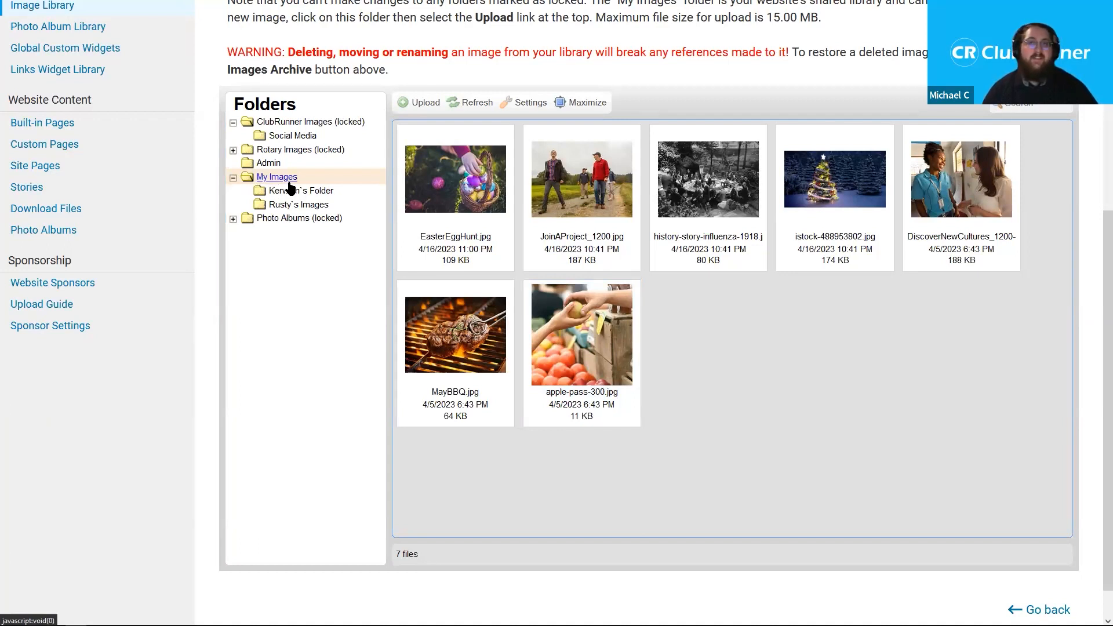
# - Create a subfolder named Club Meetings 2023 inside the My Images folder and open it
pyautogui.doubleClick(264, 105)
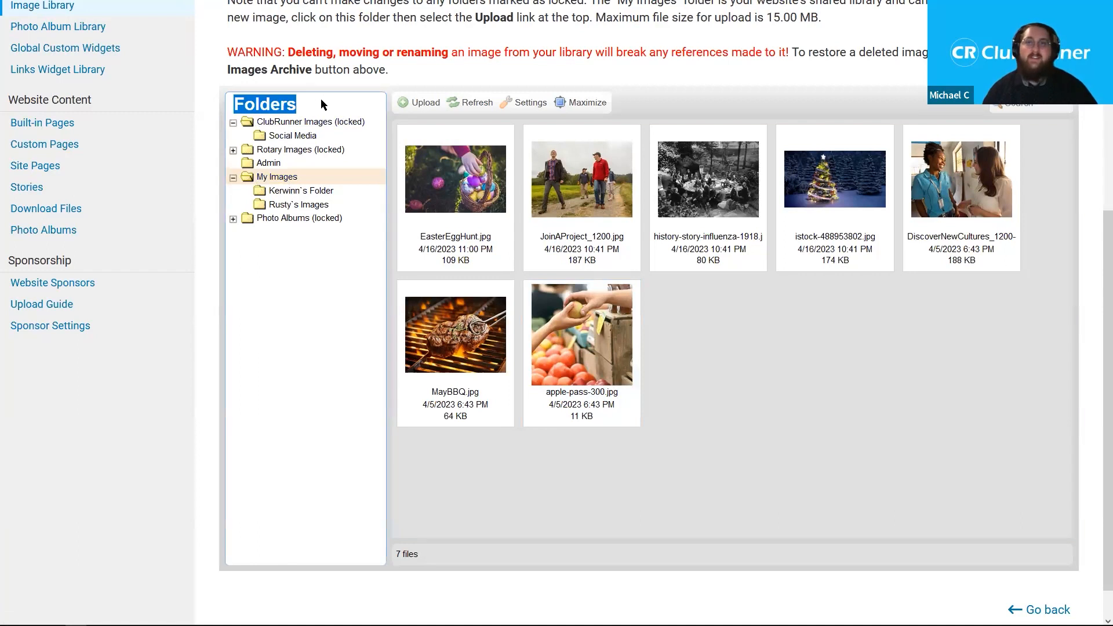
pyautogui.rightClick(276, 183)
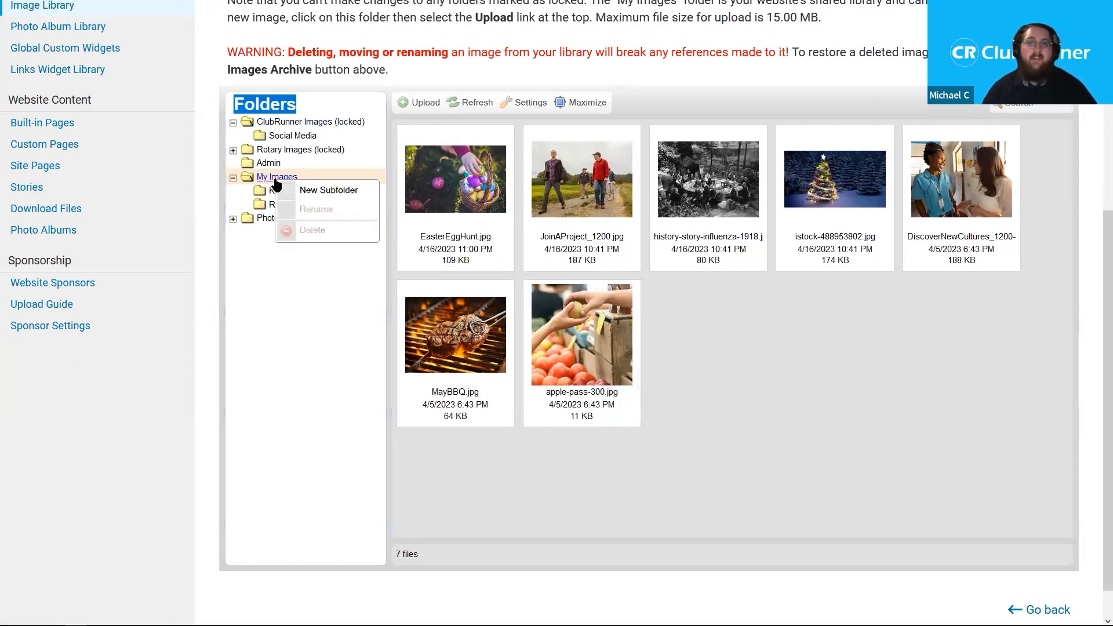
pyautogui.click(319, 194)
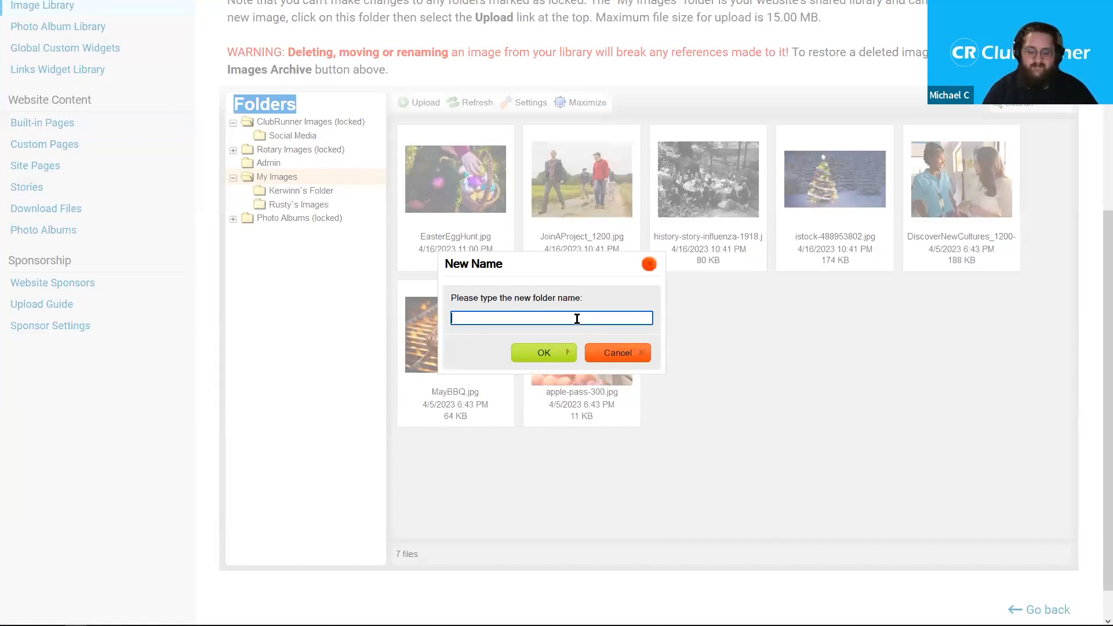
pyautogui.write('Club Meetings 2023')
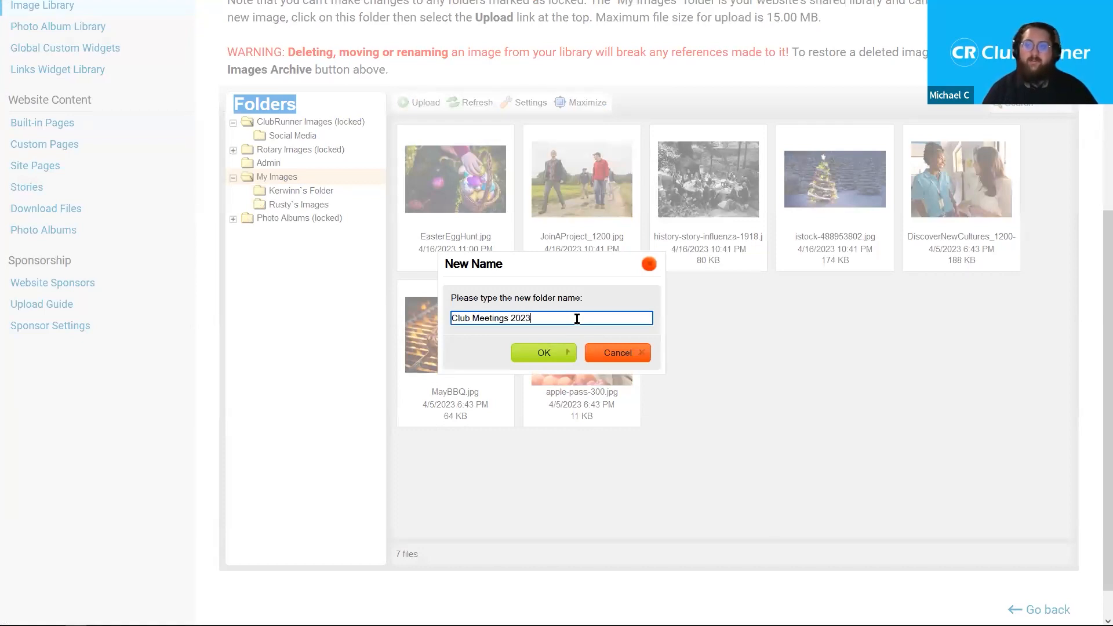
pyautogui.click(553, 354)
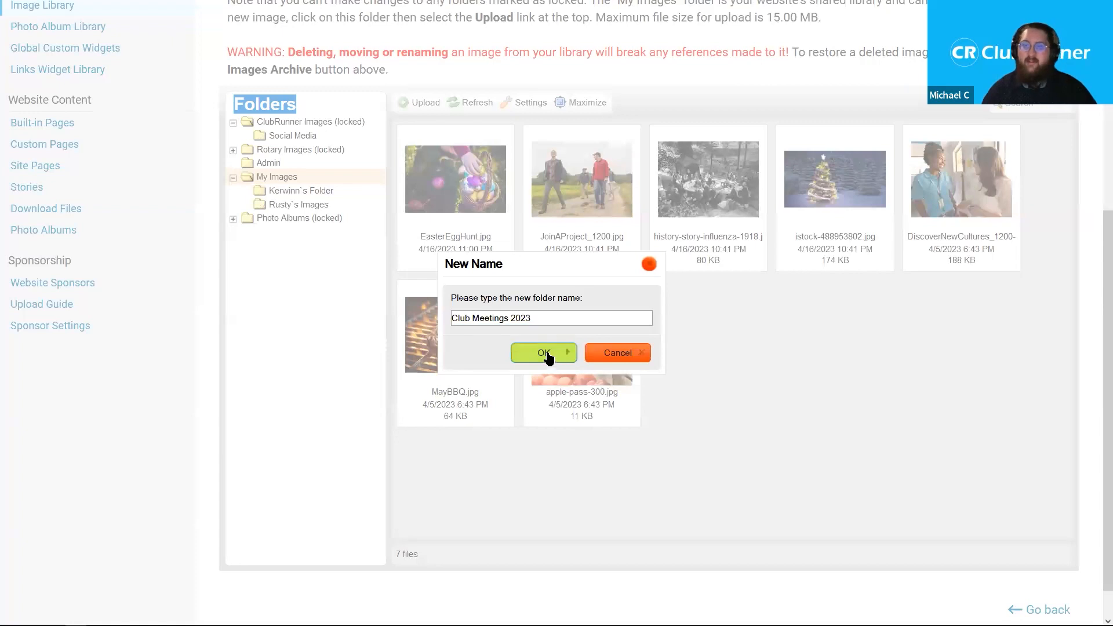
pyautogui.click(293, 193)
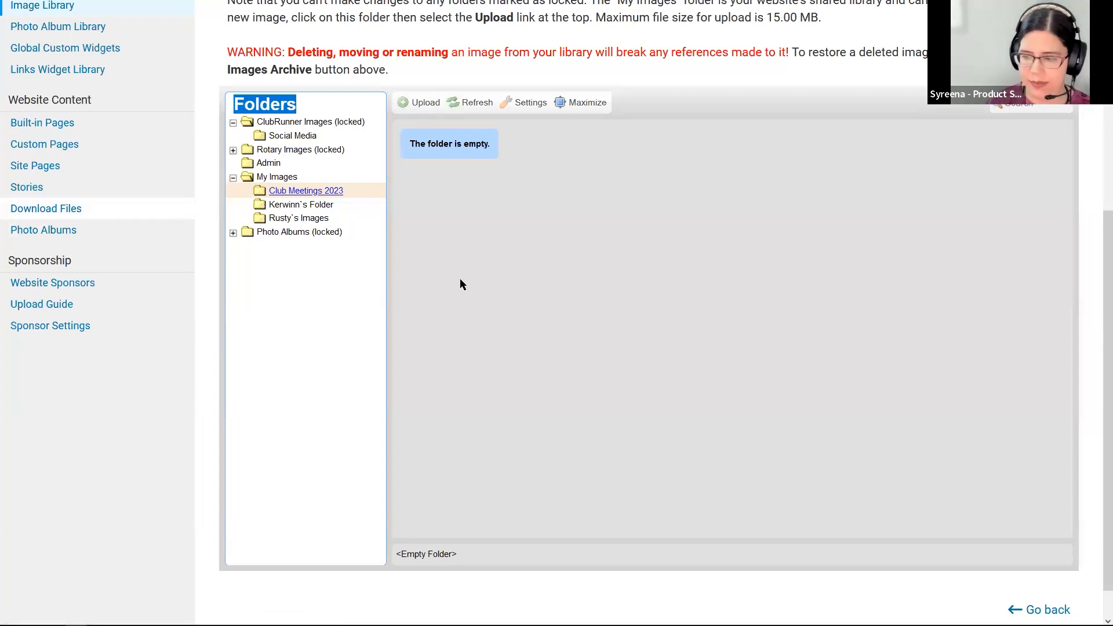
pyautogui.scroll(5, 486, 339)
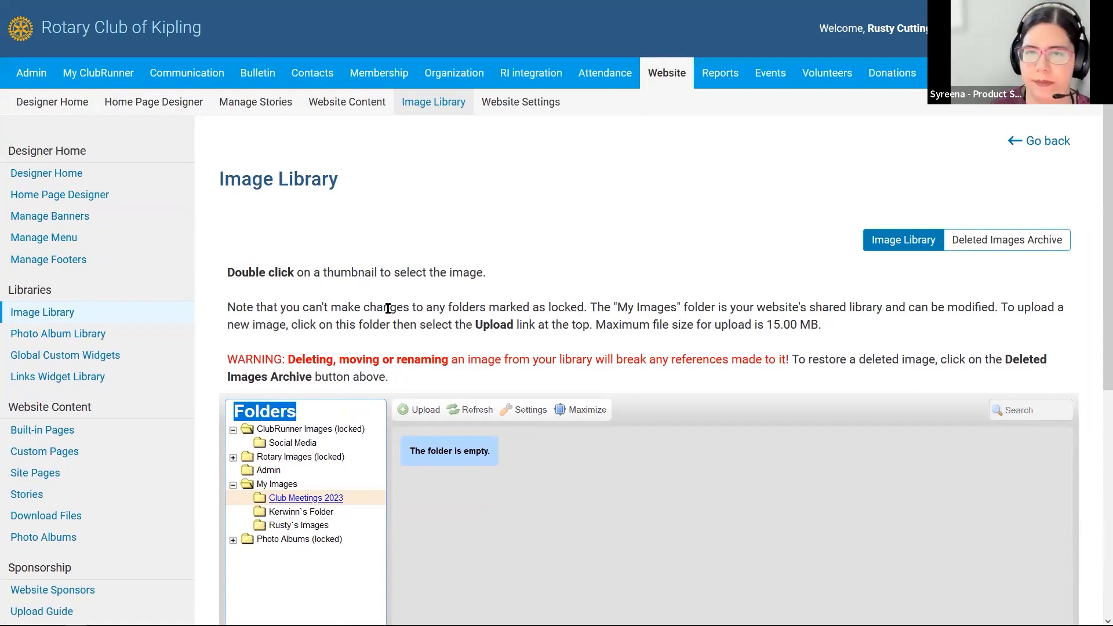
pyautogui.scroll(-3, 388, 309)
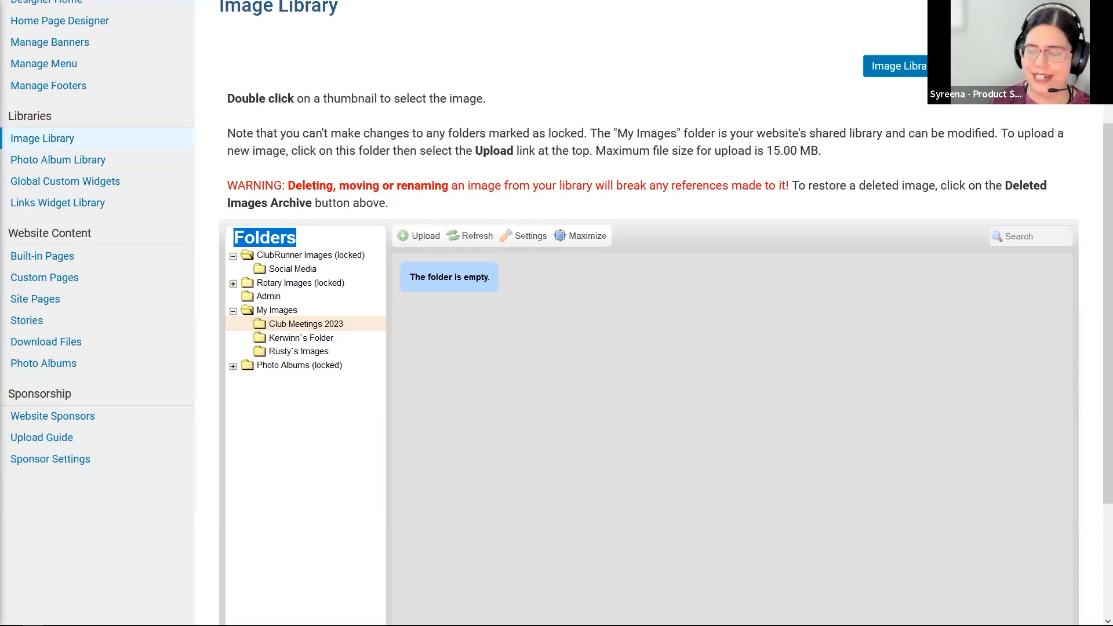
pyautogui.scroll(3, 613, 259)
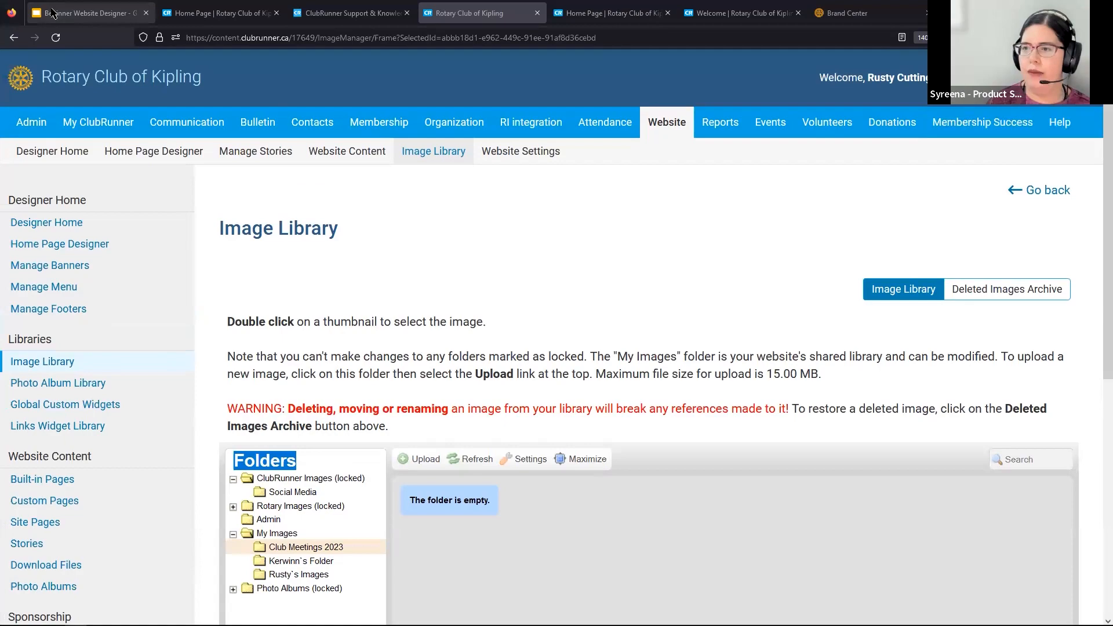
# - Switch to the Beginner Website Designer presentation in Google Slides and present its closing thank-you slide in full screen
pyautogui.click(51, 13)
pyautogui.click(74, 220)
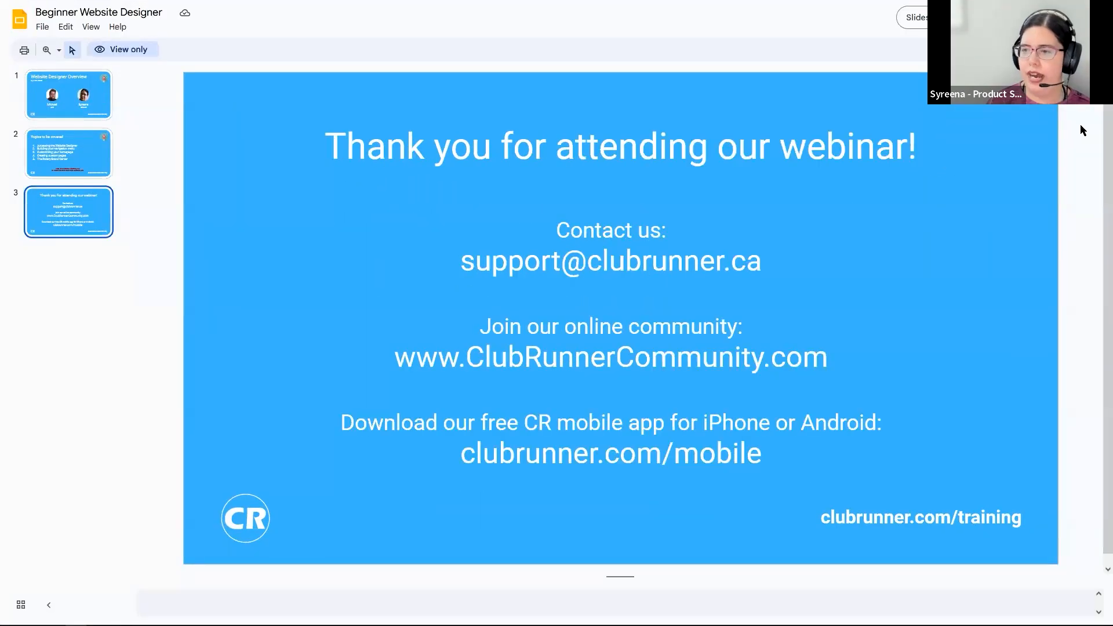
pyautogui.click(911, 17)
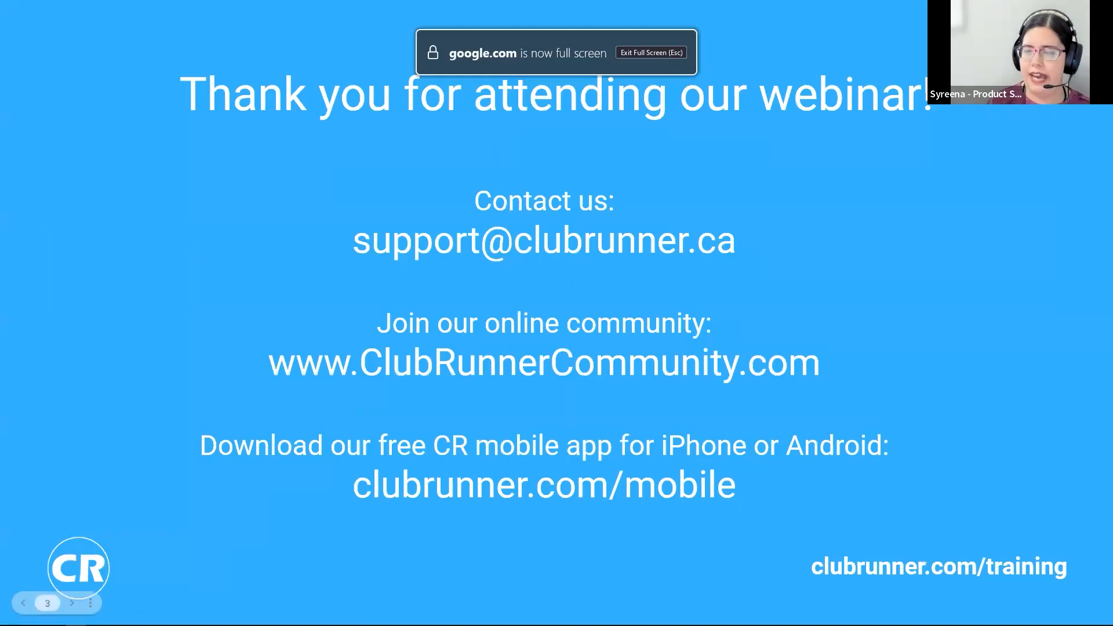